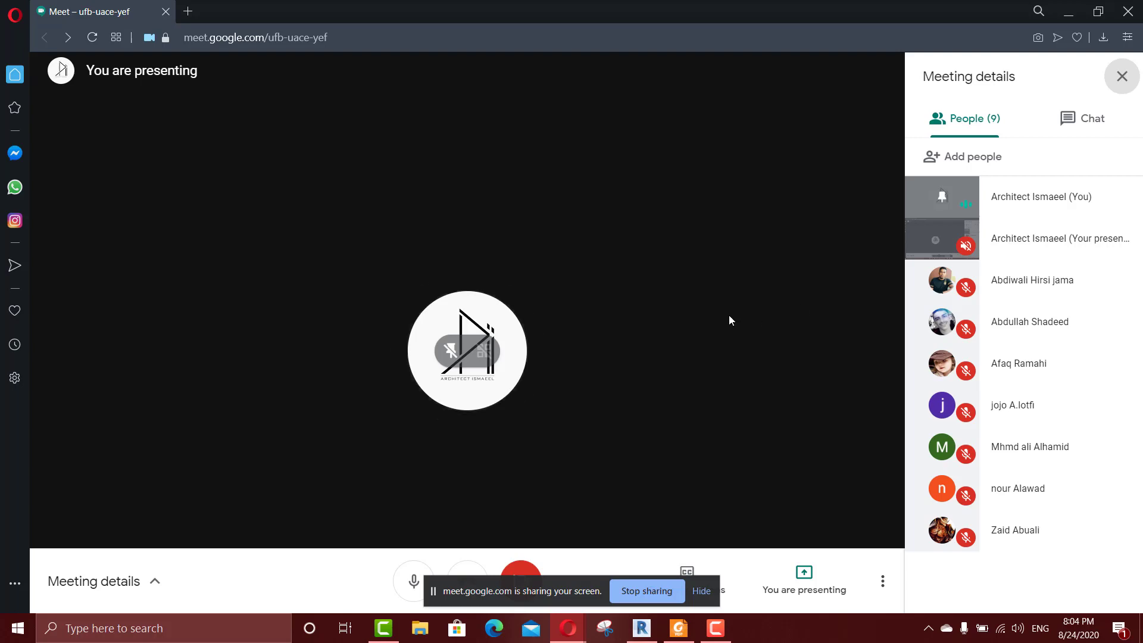
left_click(376, 630)
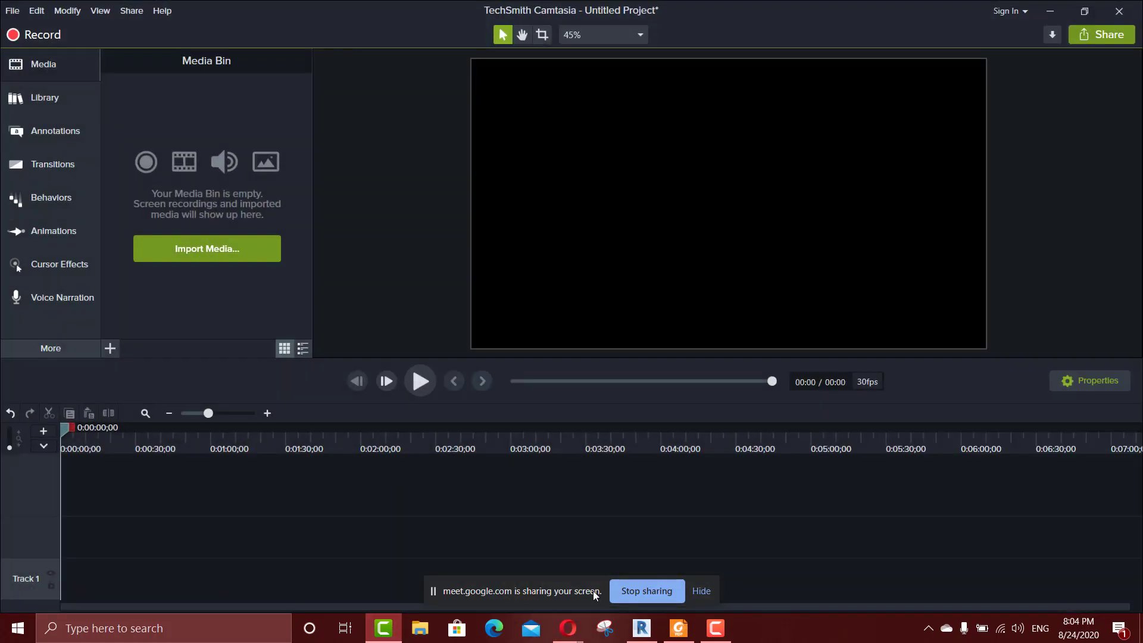
left_click(713, 631)
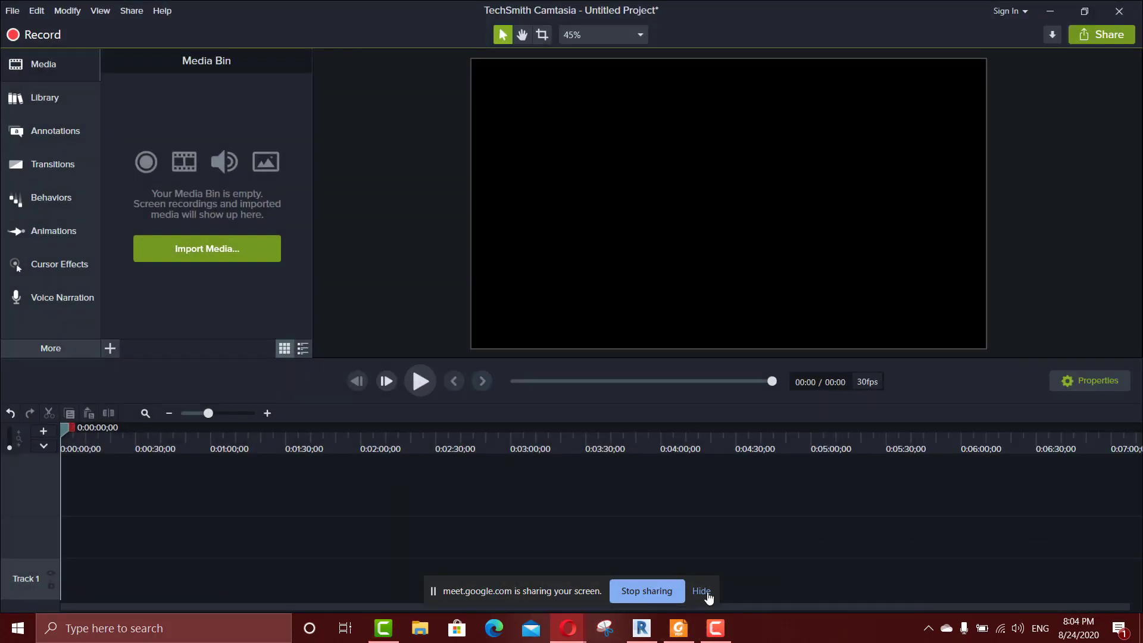
left_click(641, 628)
scroll(520, 302, "up", 1)
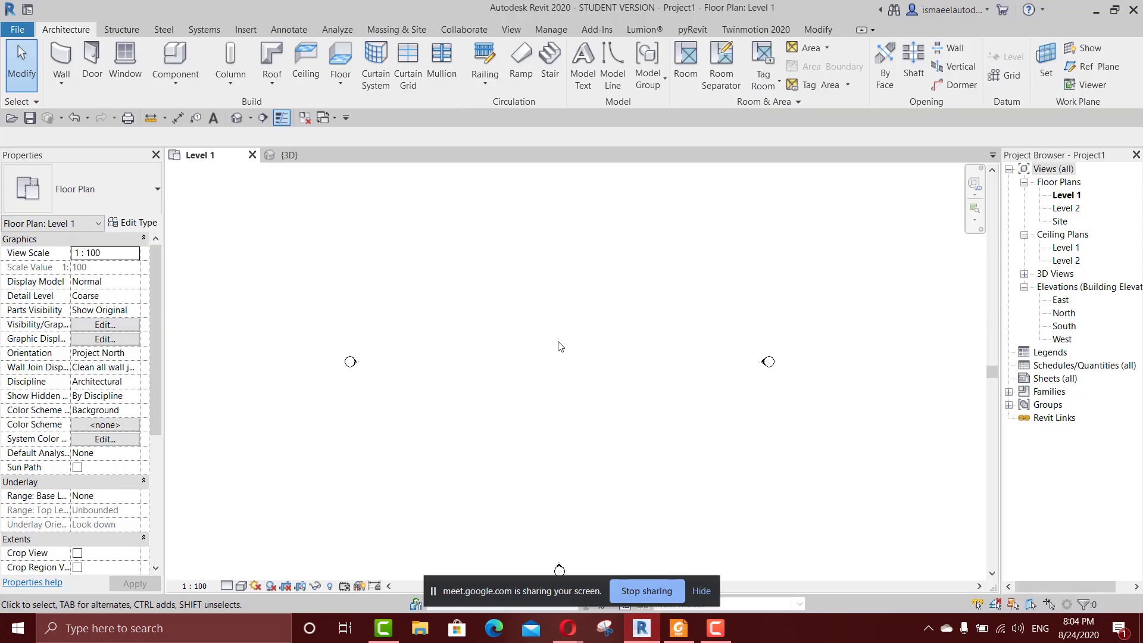
Switch to Foxit Reader and review the course outline in 1.pdf, from the launch screen topics to the naming and organizing topics.
left_click(678, 628)
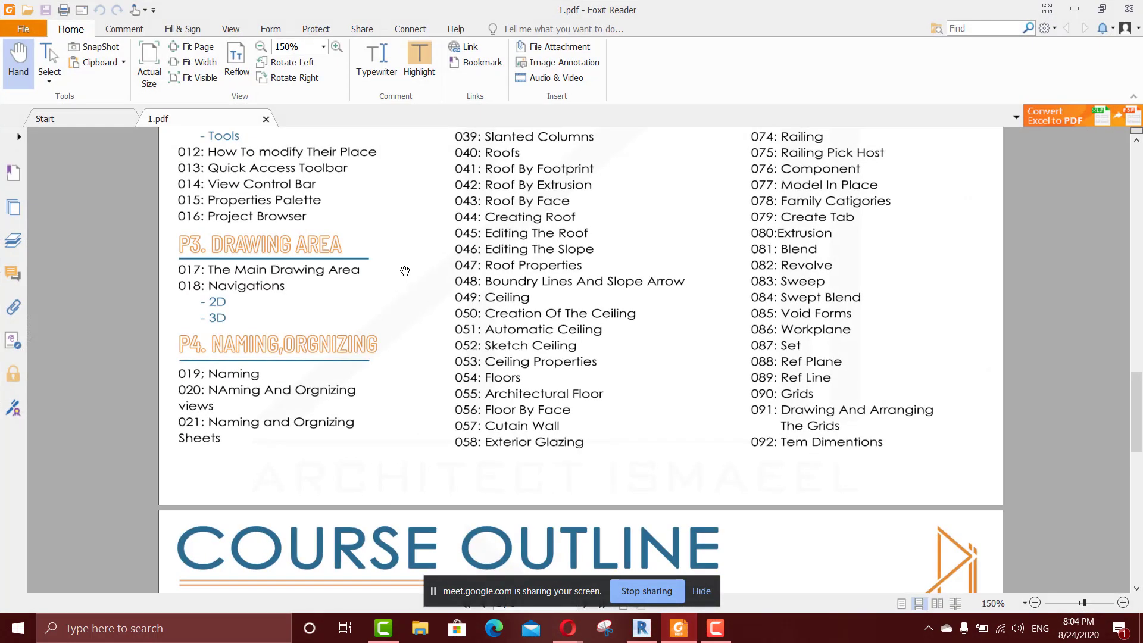
scroll(444, 327, "up", 3)
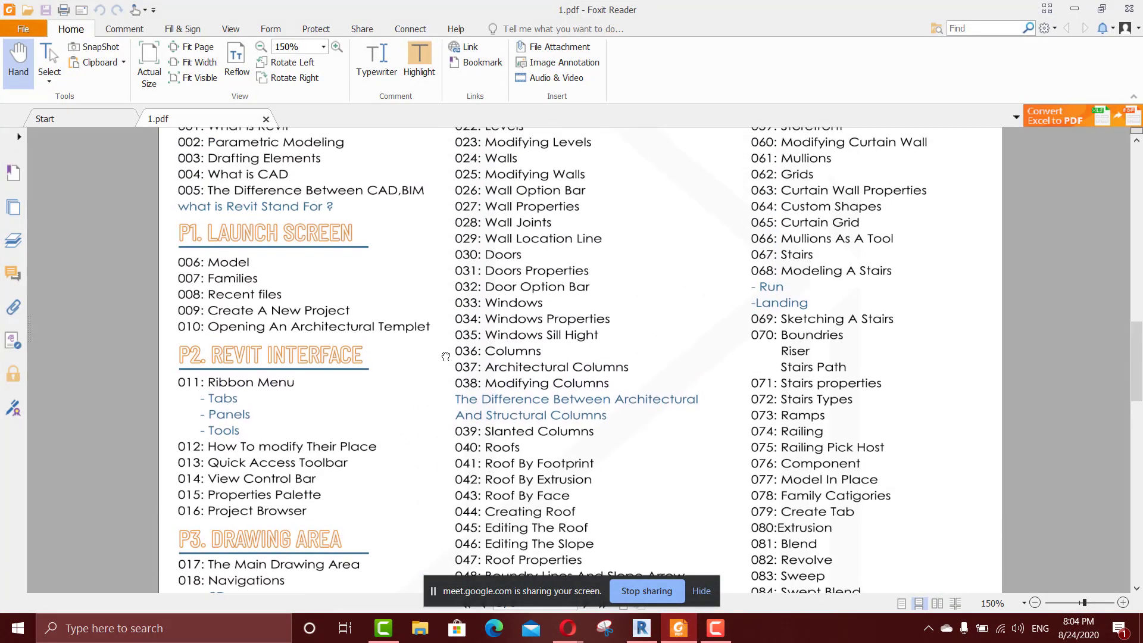
scroll(449, 362, "down", 3)
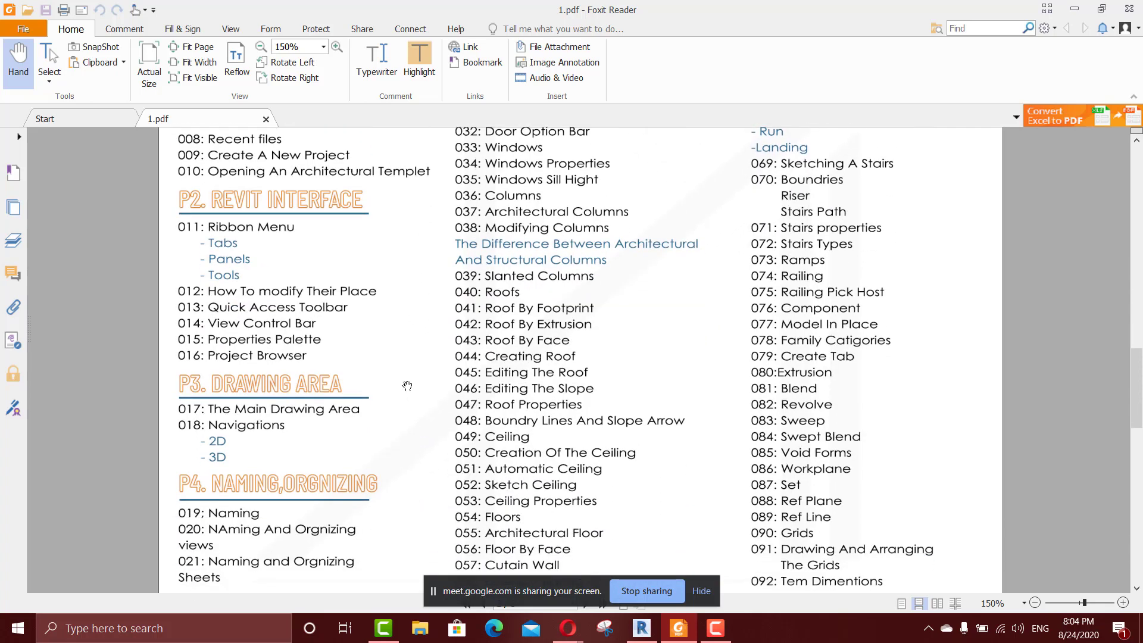
scroll(401, 456, "up", 1)
scroll(401, 457, "up", 2)
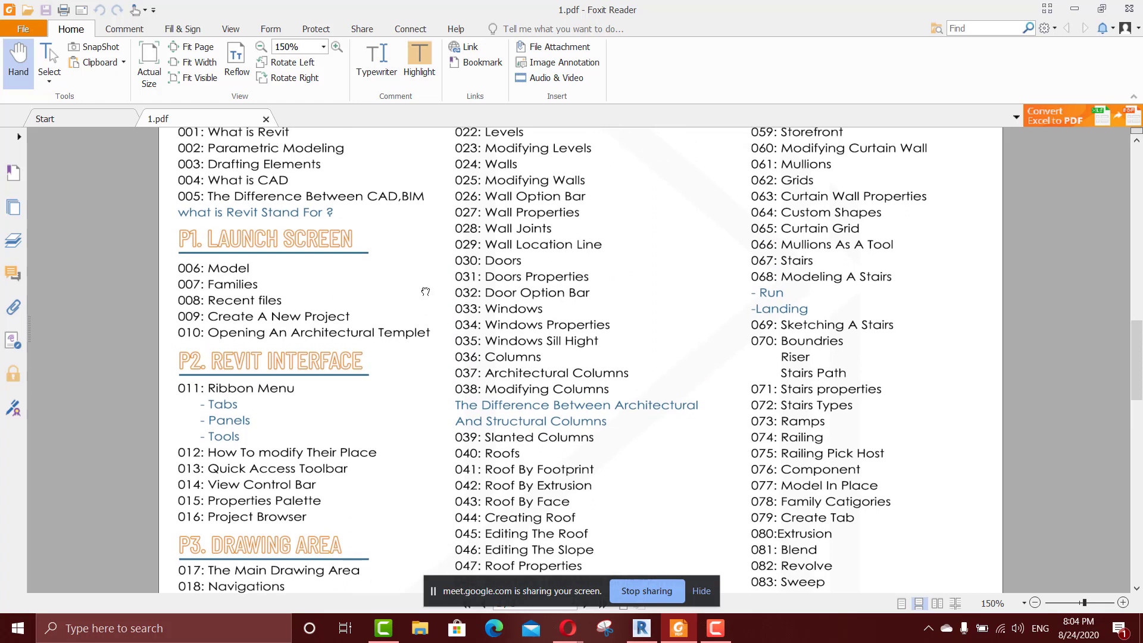
left_click_drag(413, 350, 392, 245)
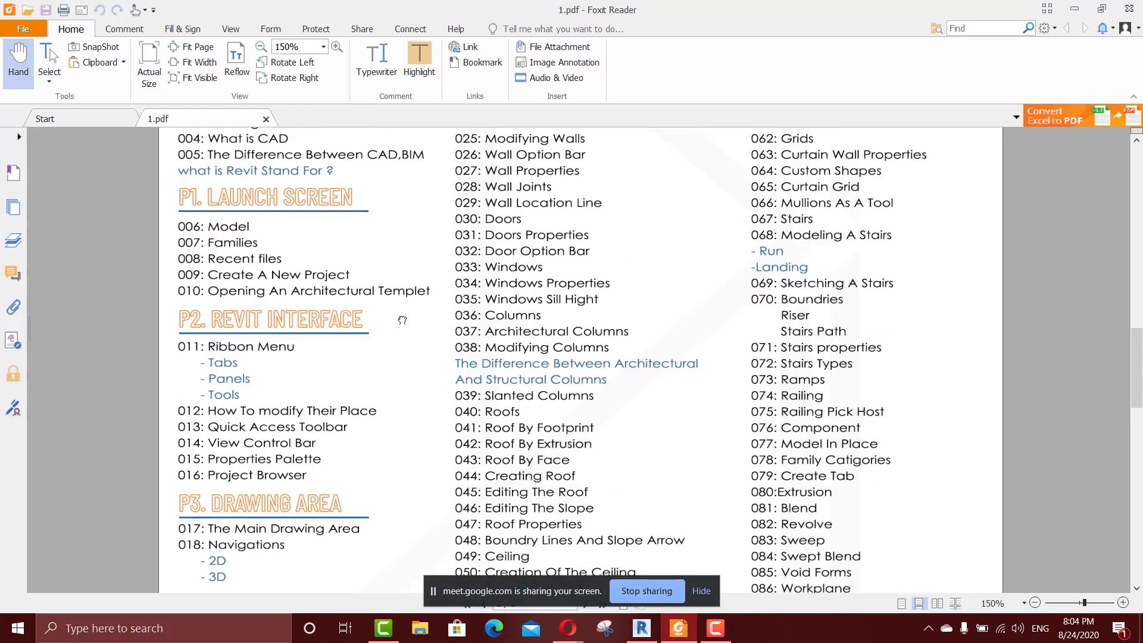
scroll(402, 320, "down", 1)
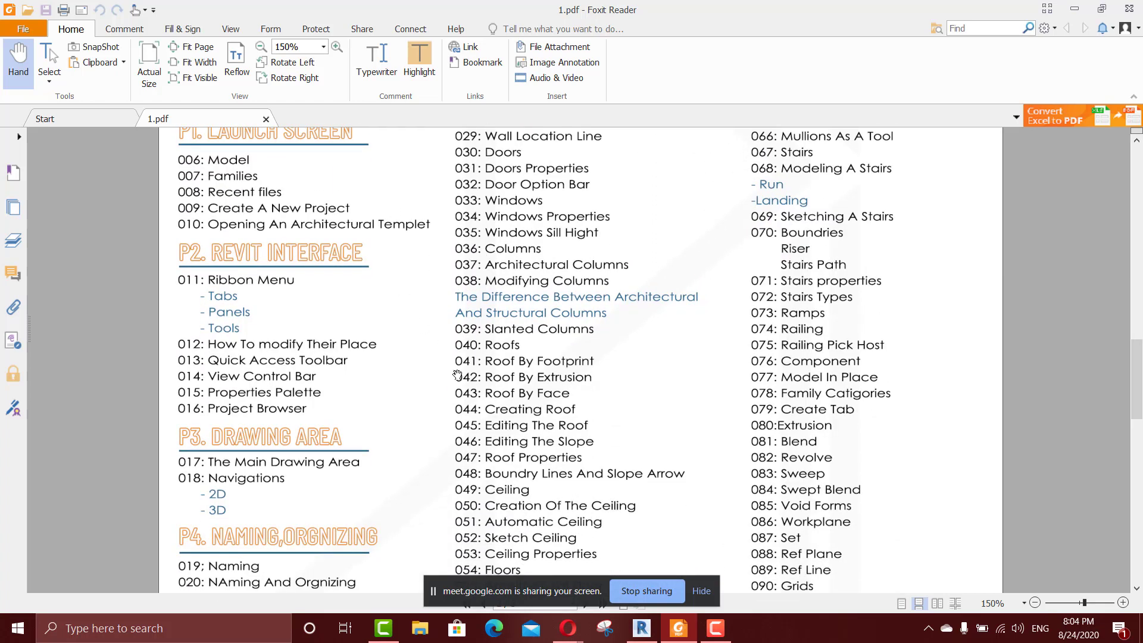
Switch to Revit and close the 3D view, dismissing the save reminder without saving.
left_click(642, 628)
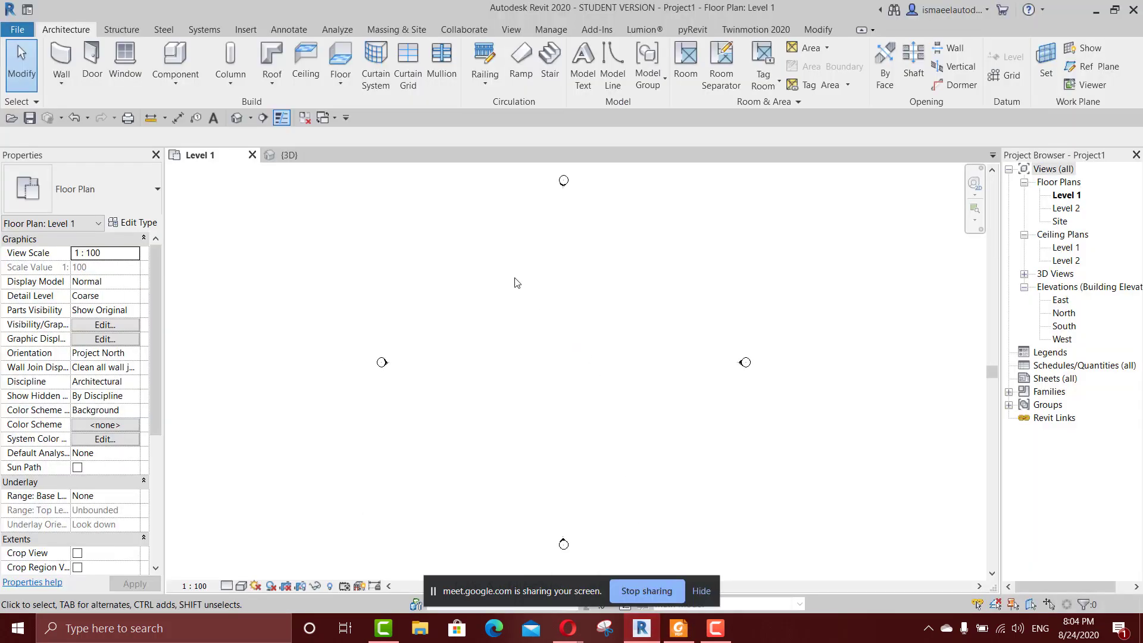
left_click(347, 155)
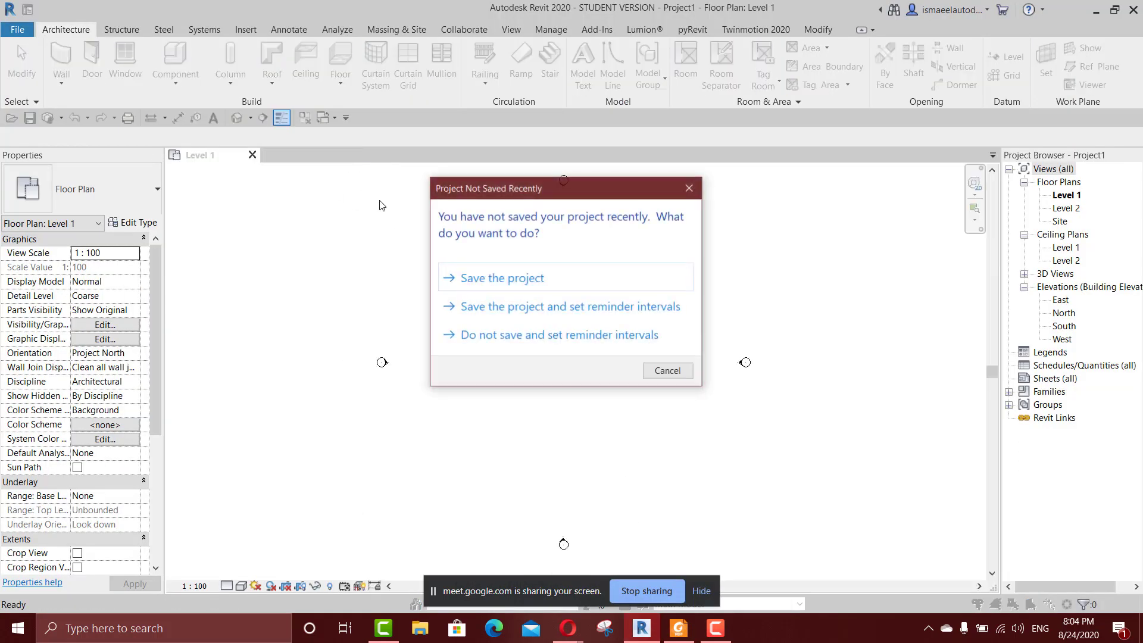
left_click(667, 370)
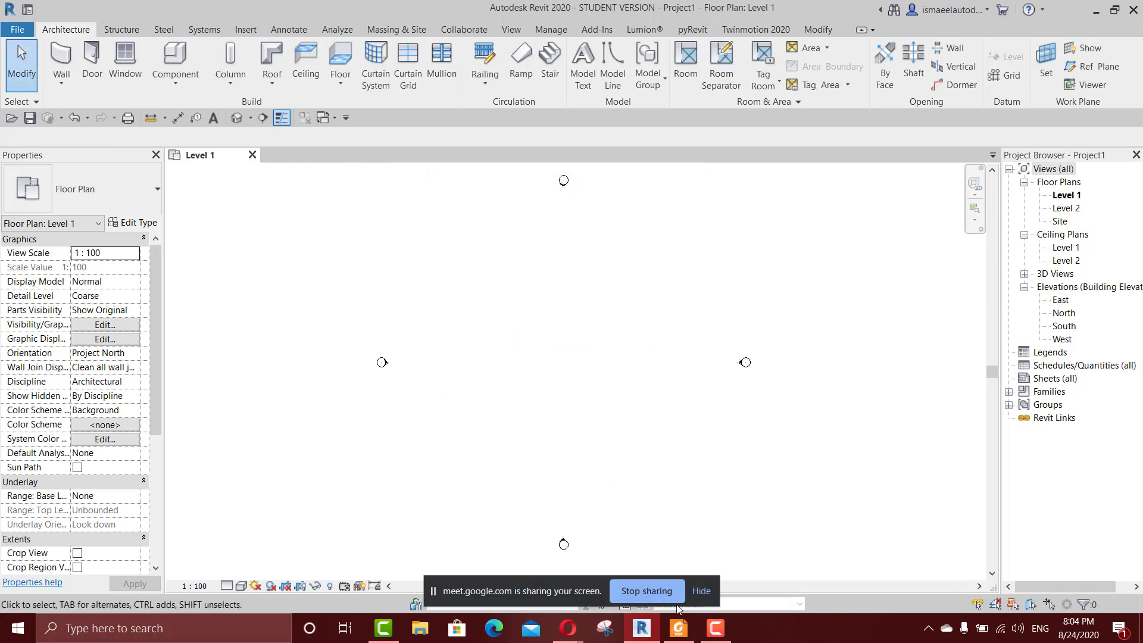
Check the P4 naming and organizing topics of the course outline in Foxit Reader and return to Revit.
left_click(679, 628)
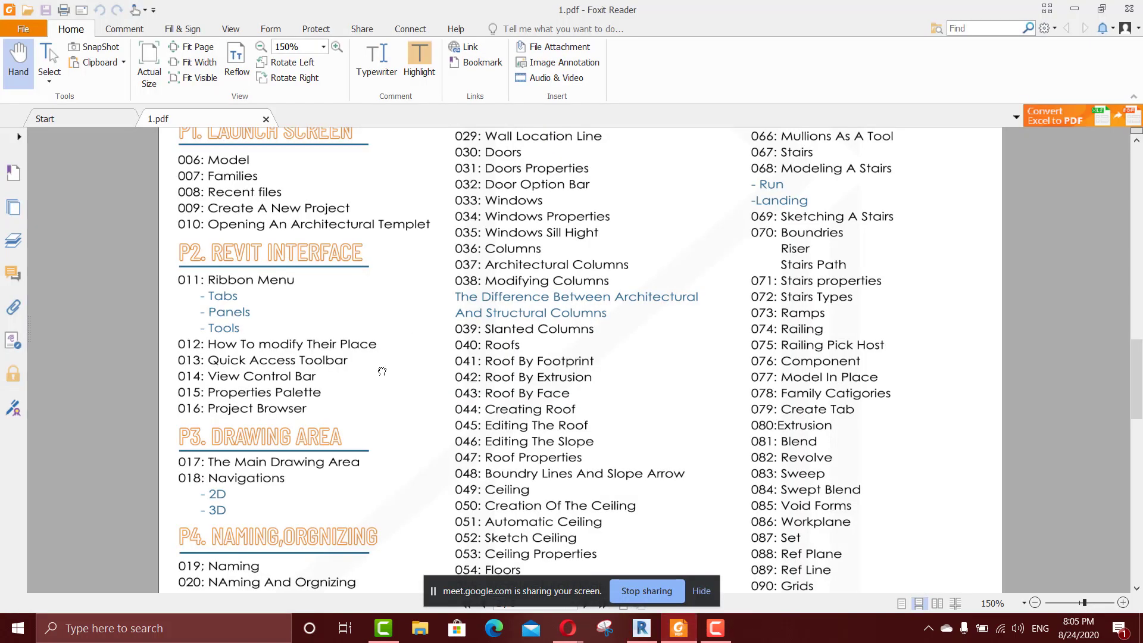
left_click_drag(382, 372, 348, 196)
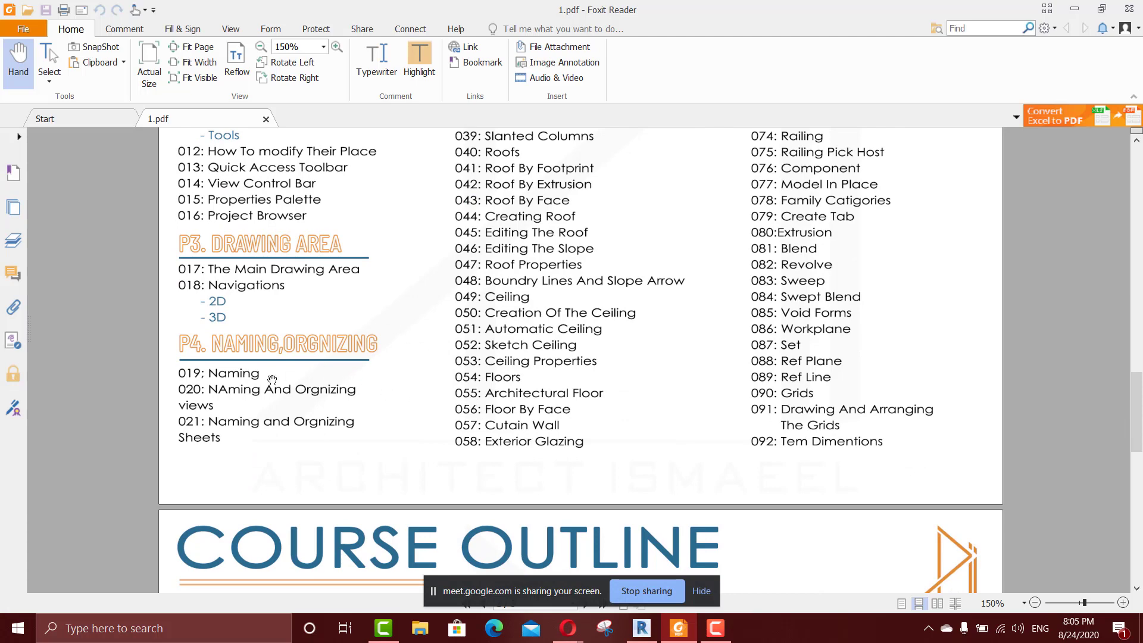
left_click(642, 628)
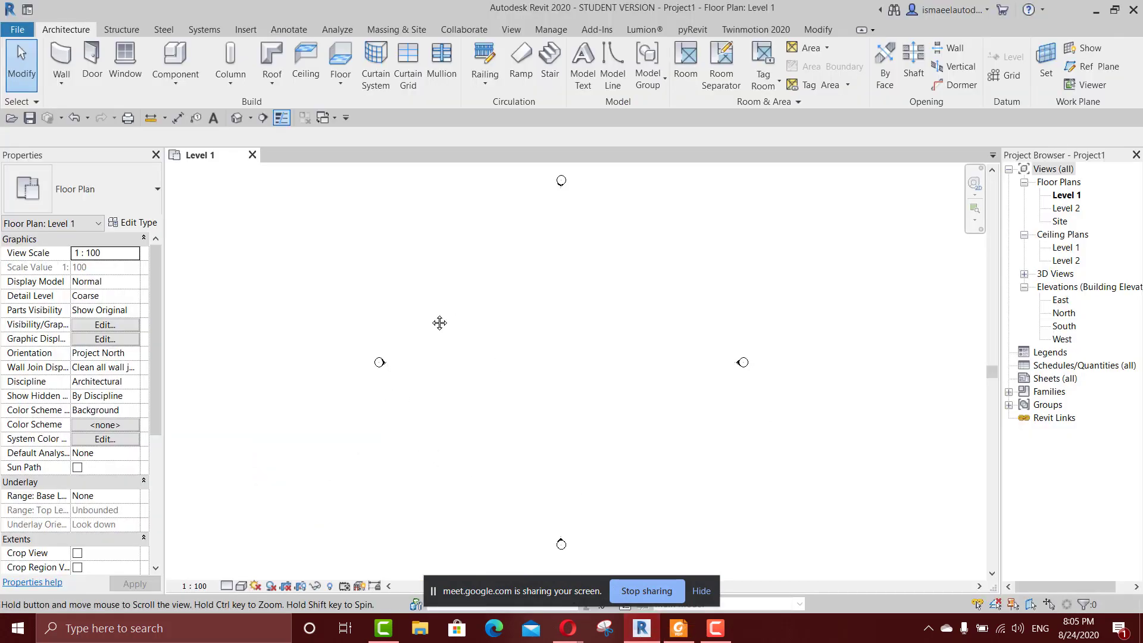
Open the North elevation view to examine the project's levels.
middle_click_drag(440, 323, 424, 324)
scroll(487, 334, "down", 1)
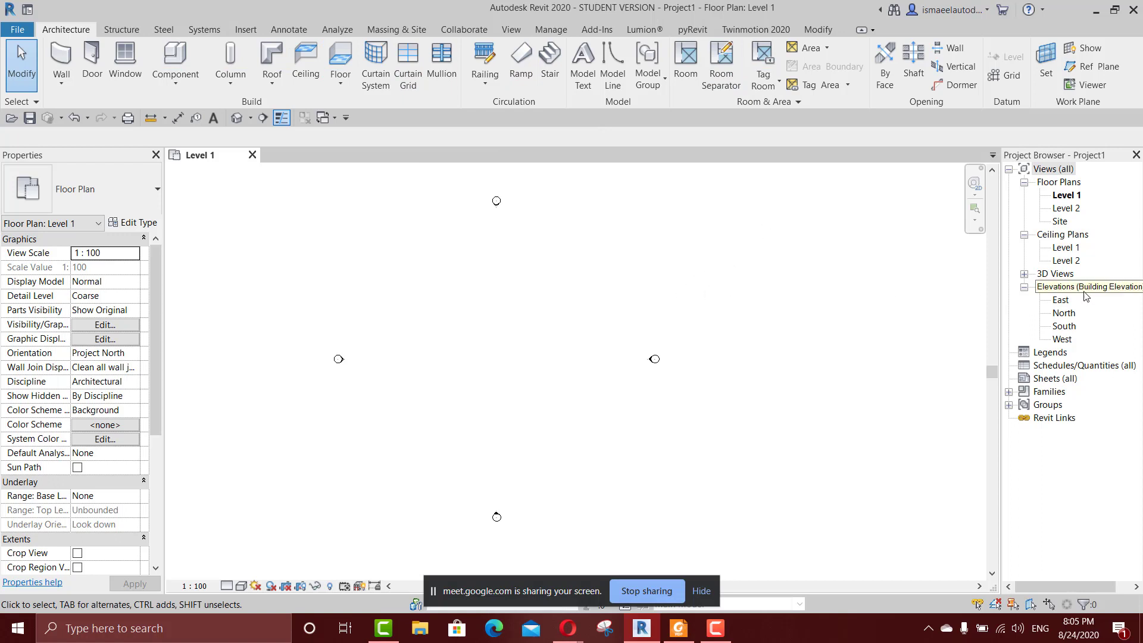
double_click(1072, 314)
scroll(664, 347, "down", 2)
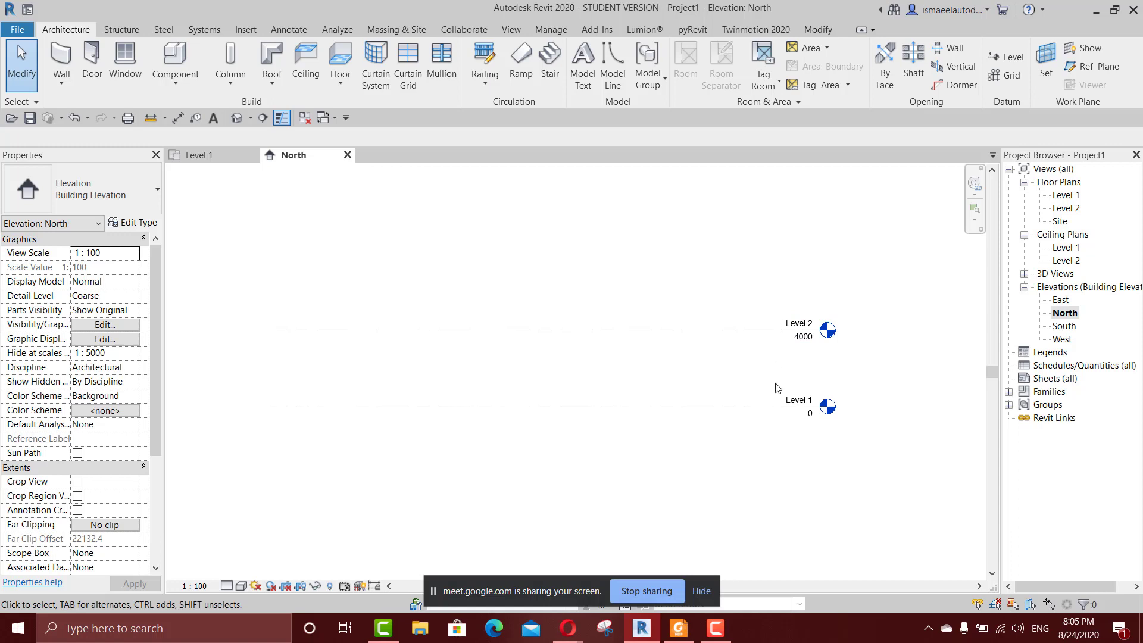
Return to the Level 1 floor plan and glance at the naming topics in Foxit Reader before coming back to Revit.
double_click(1064, 196)
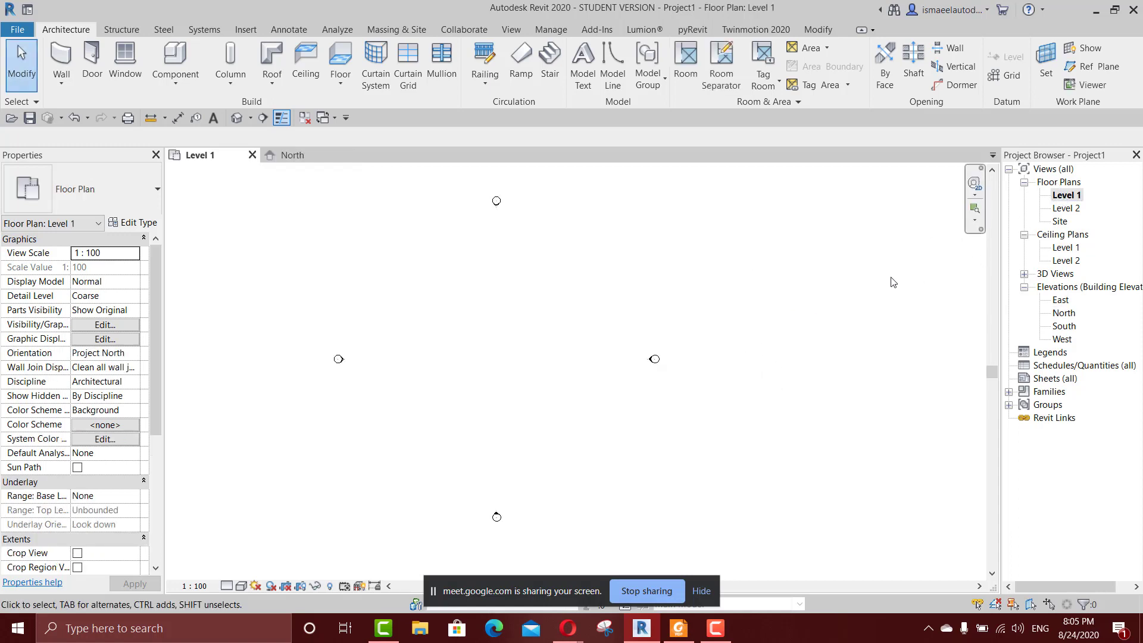
left_click(676, 628)
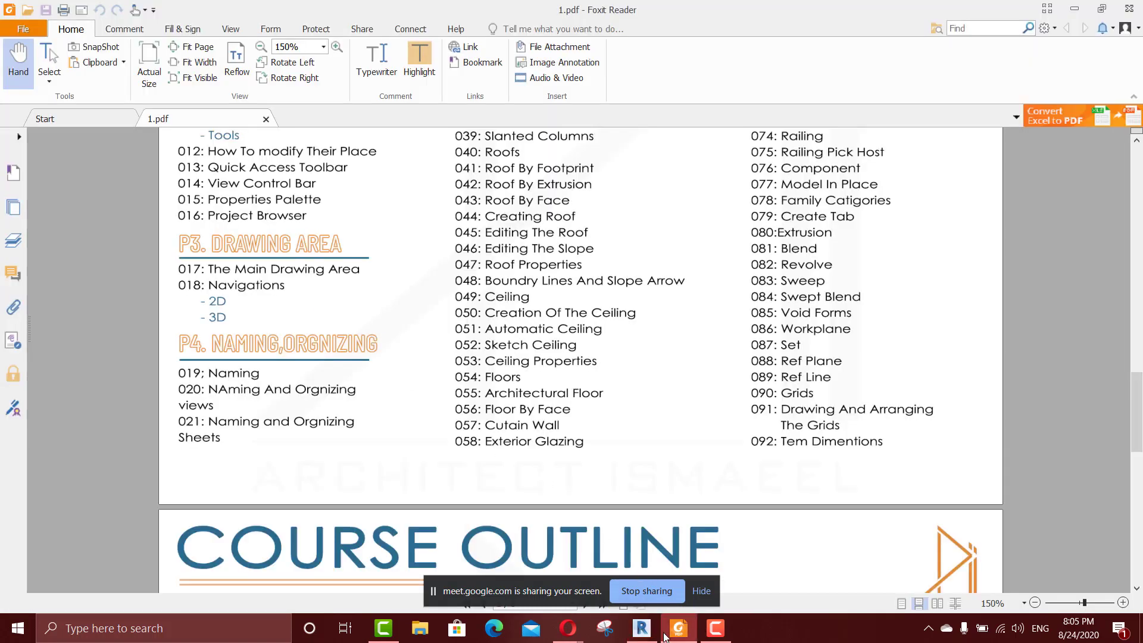
left_click(673, 629)
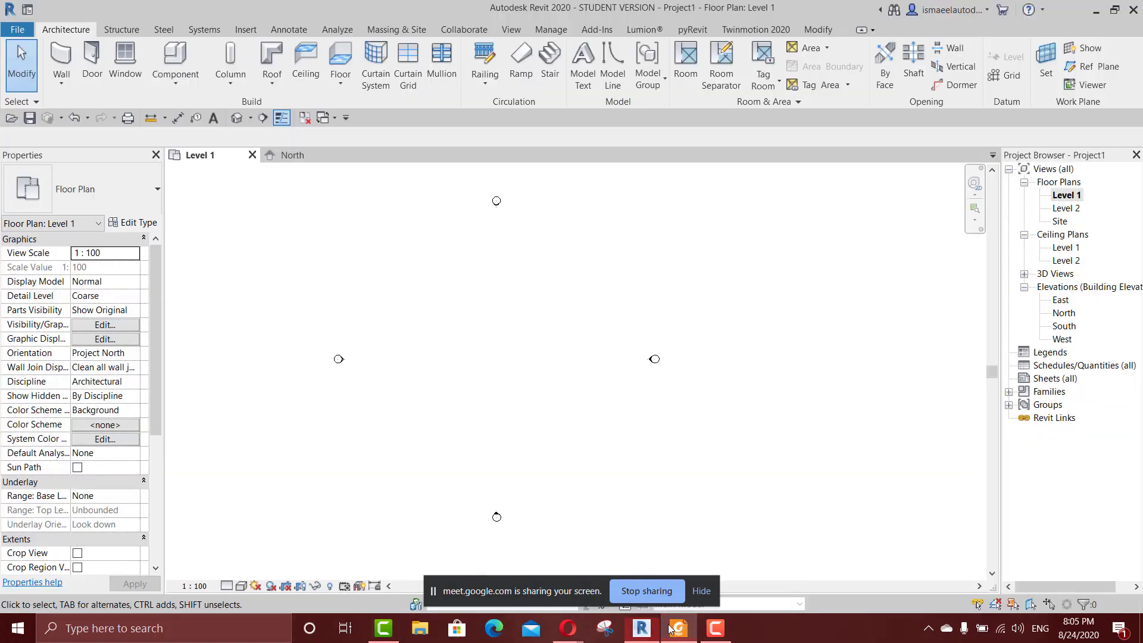
Rename the Level 1 floor plan to "Ground floor", applying the new name to the corresponding level and views.
right_click(1066, 195)
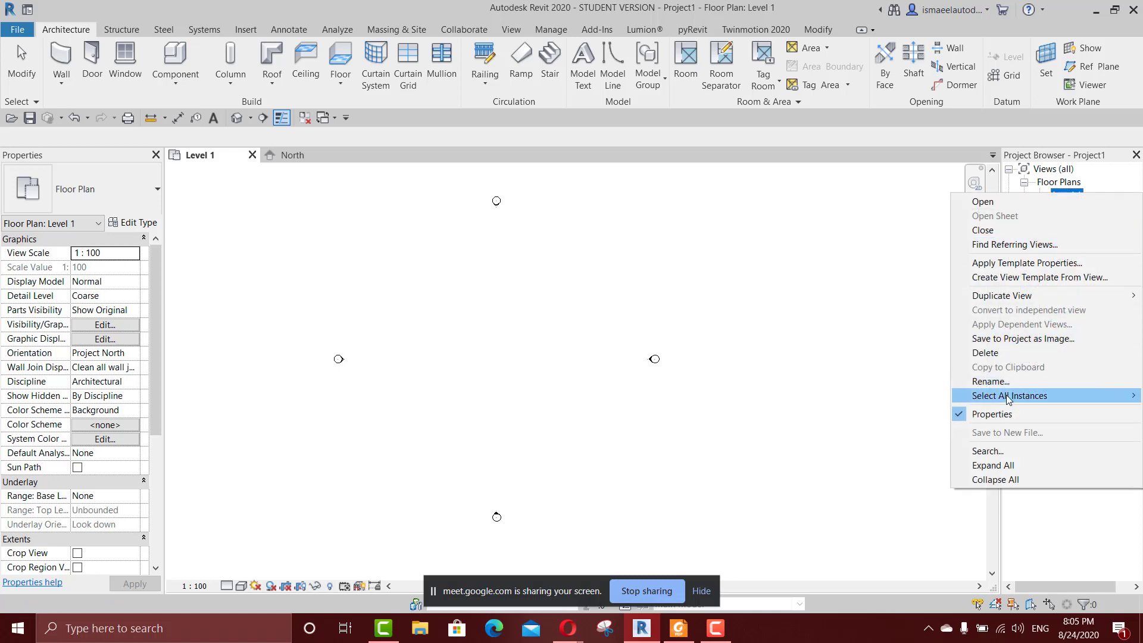
left_click(1014, 381)
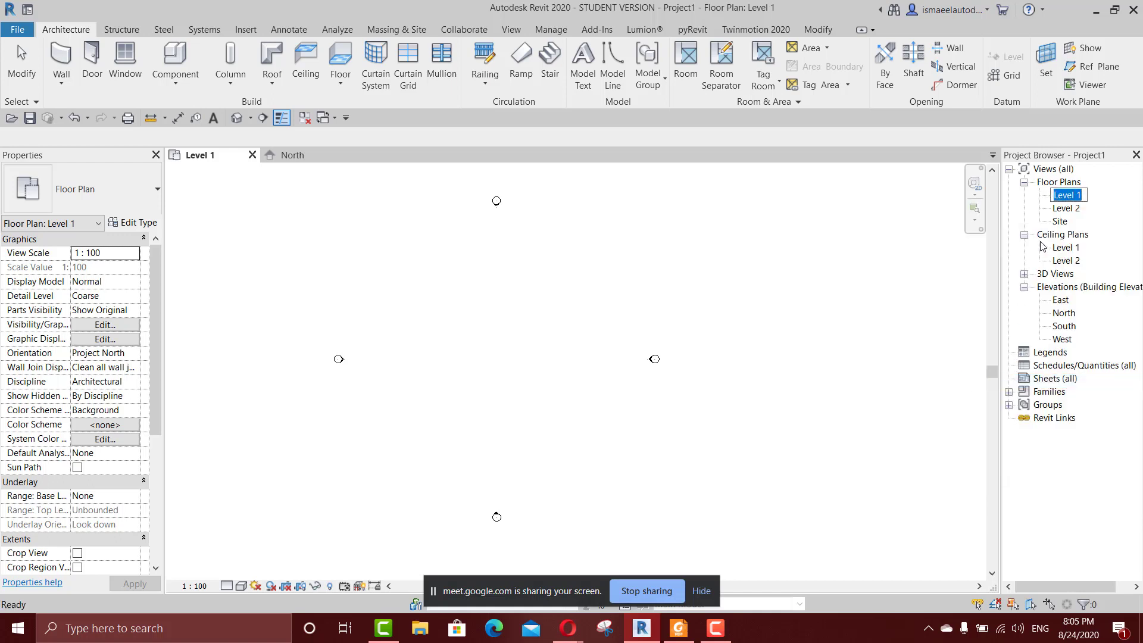
type("Ground floor")
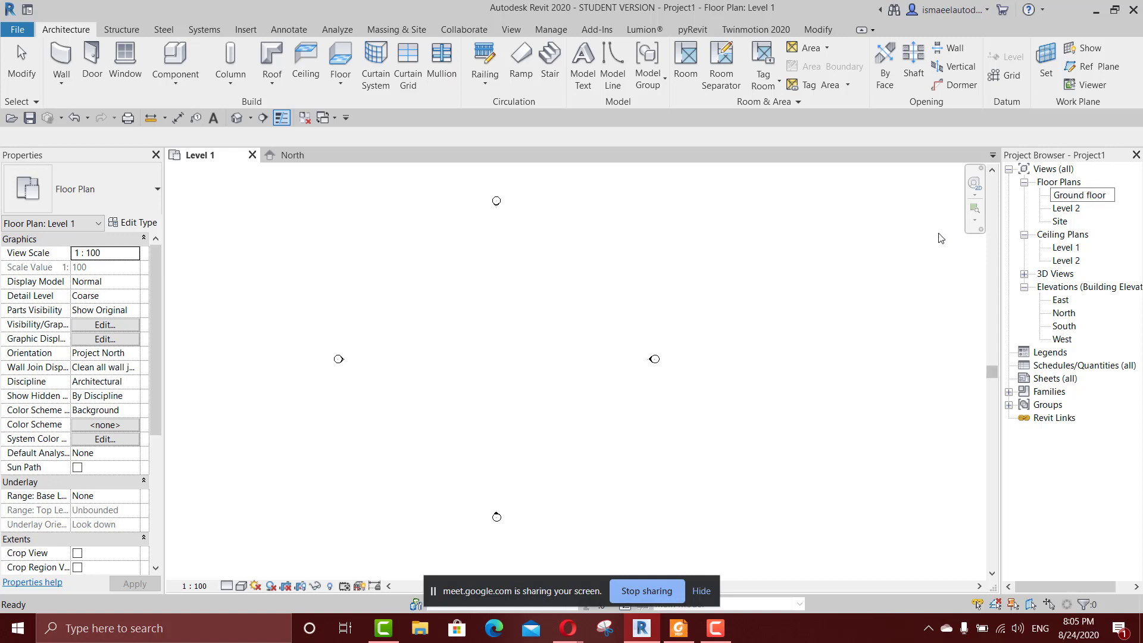
key("Return")
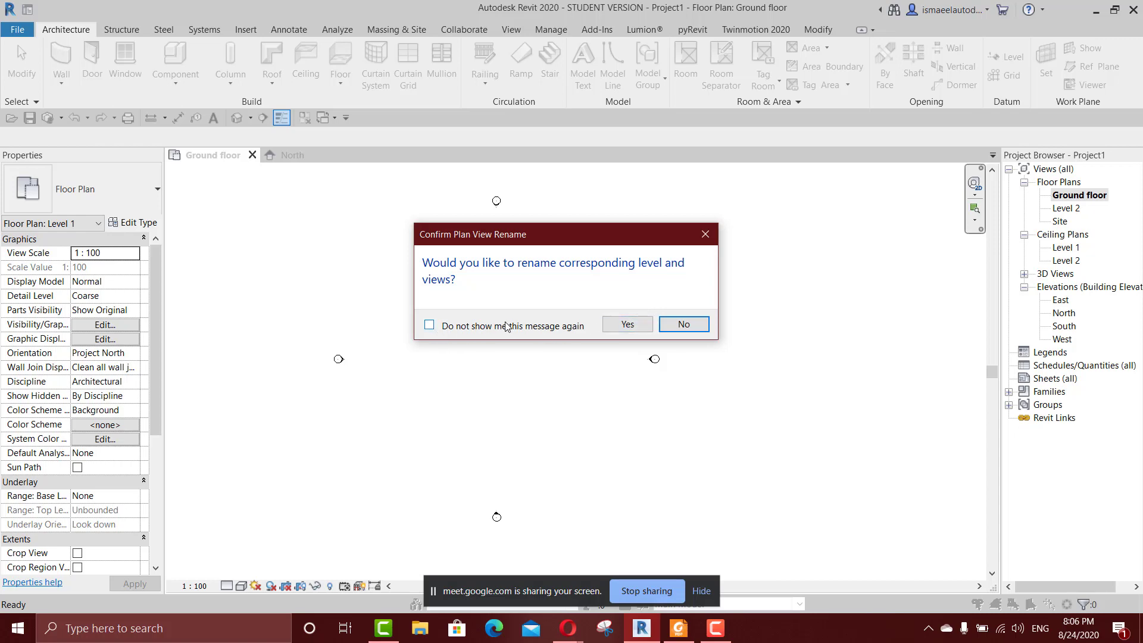
left_click(627, 324)
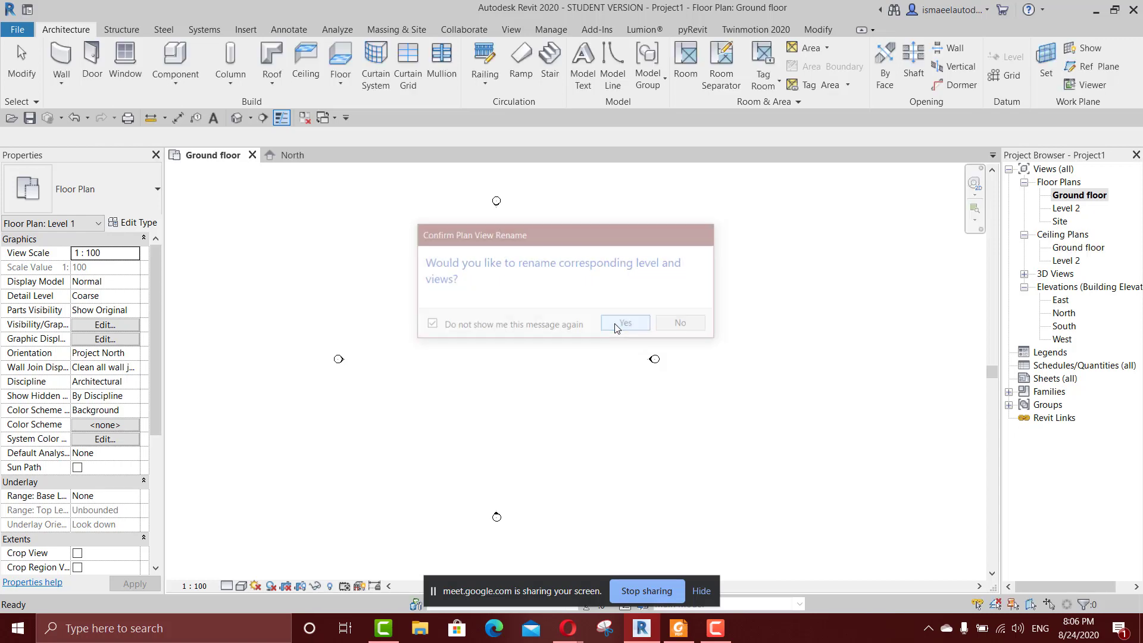
left_click(1071, 211)
right_click(1071, 211)
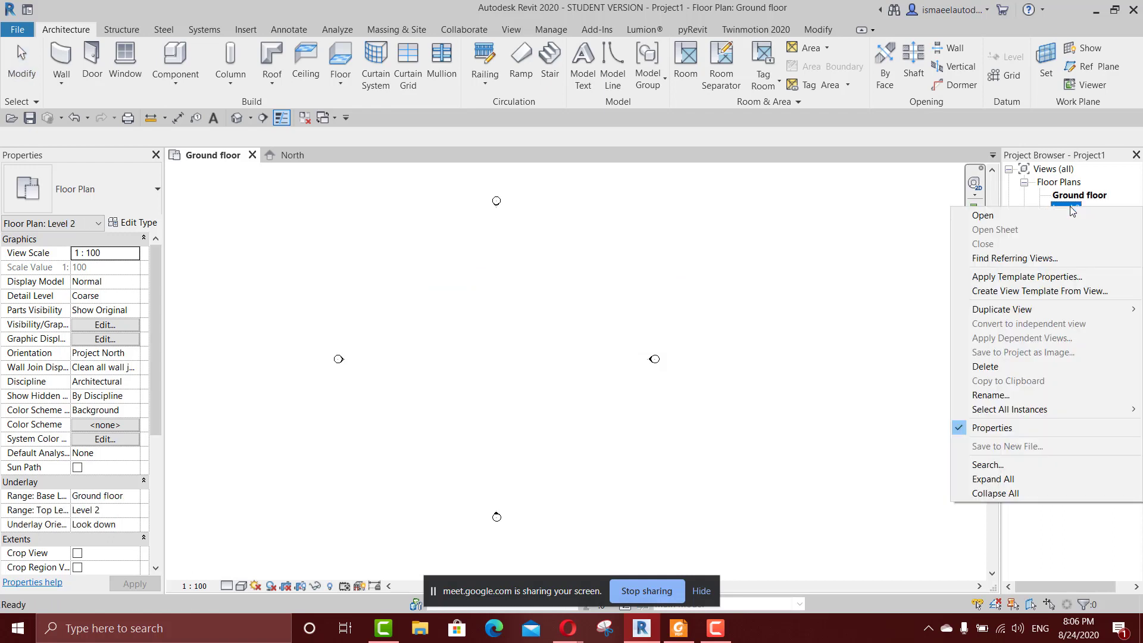
left_click(854, 387)
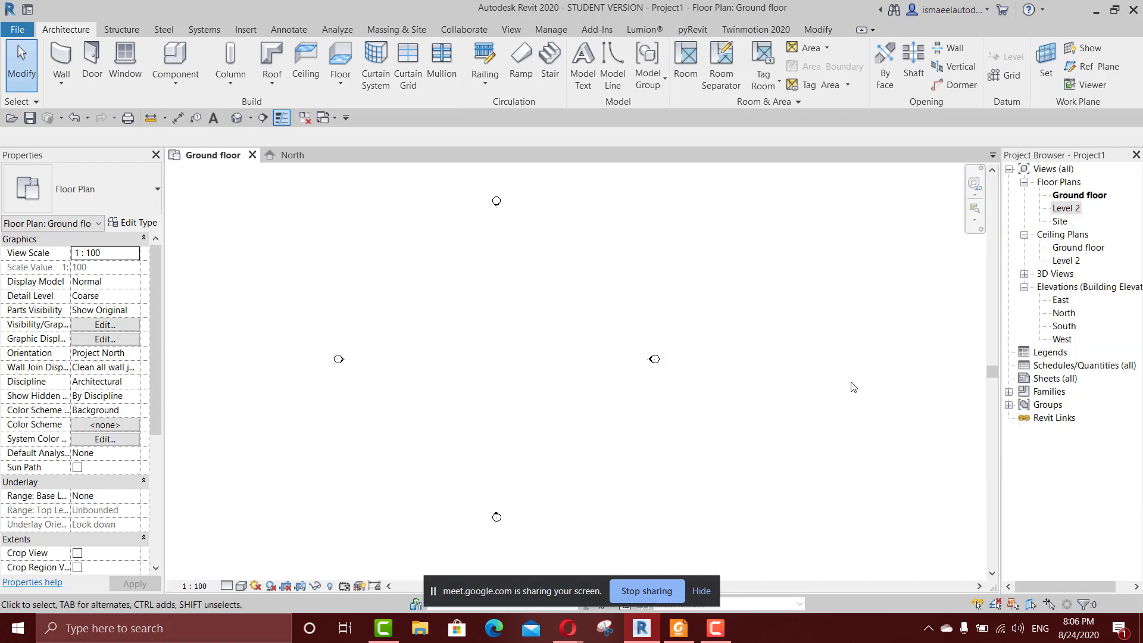
left_click(1066, 210)
right_click(1066, 209)
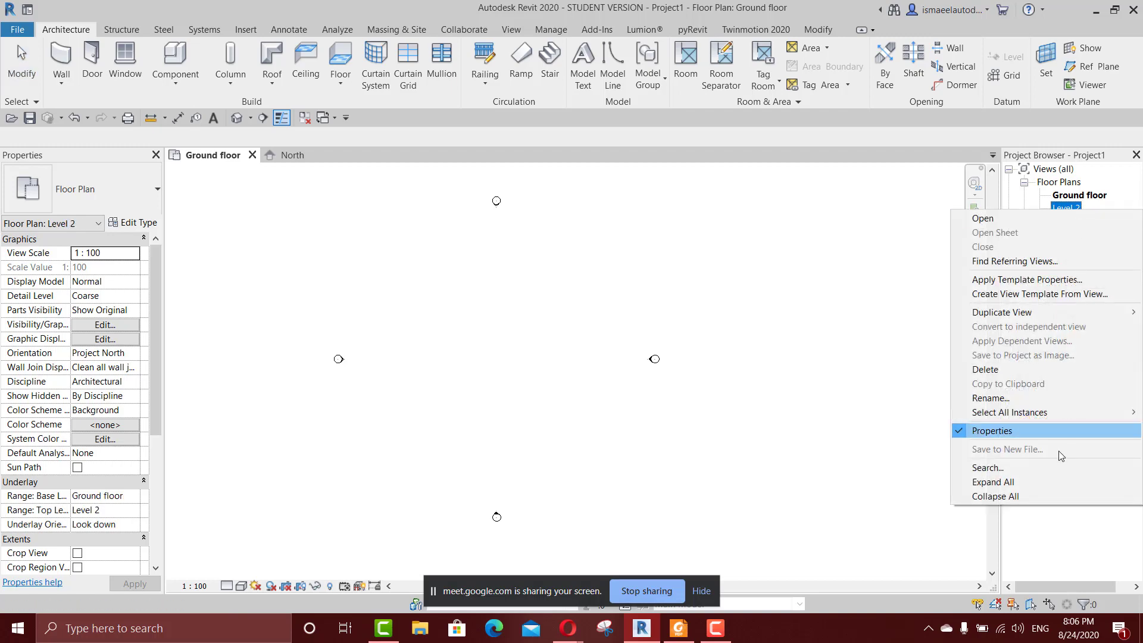
left_click(991, 397)
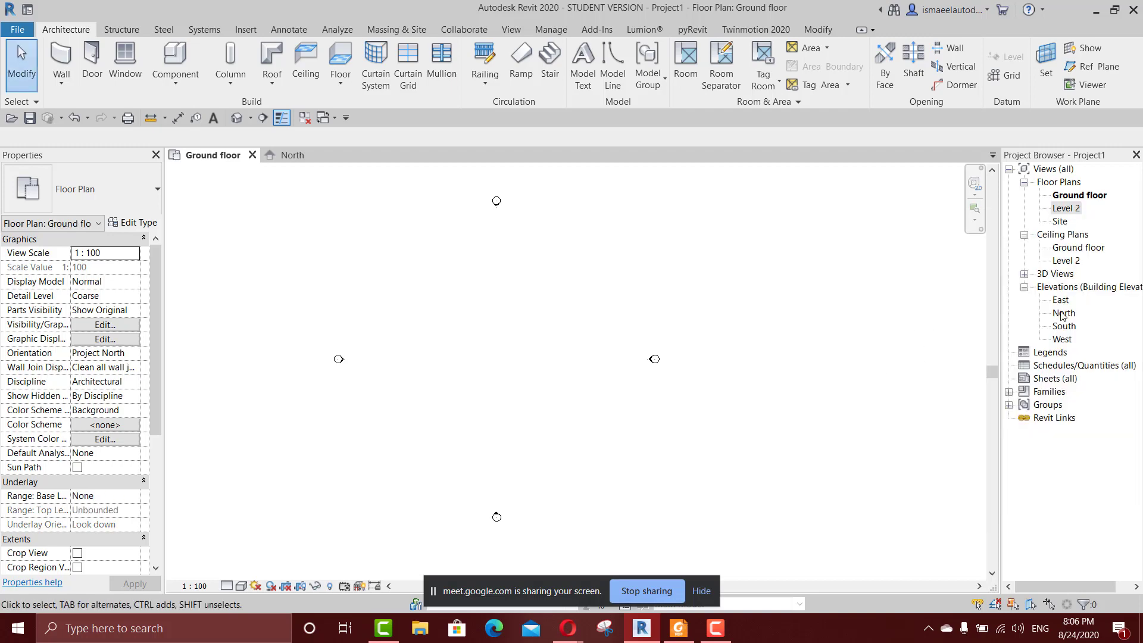
Rename Level 2 to "first floor" in the North elevation, also renaming the corresponding views and suppressing that confirmation message in future.
double_click(1064, 314)
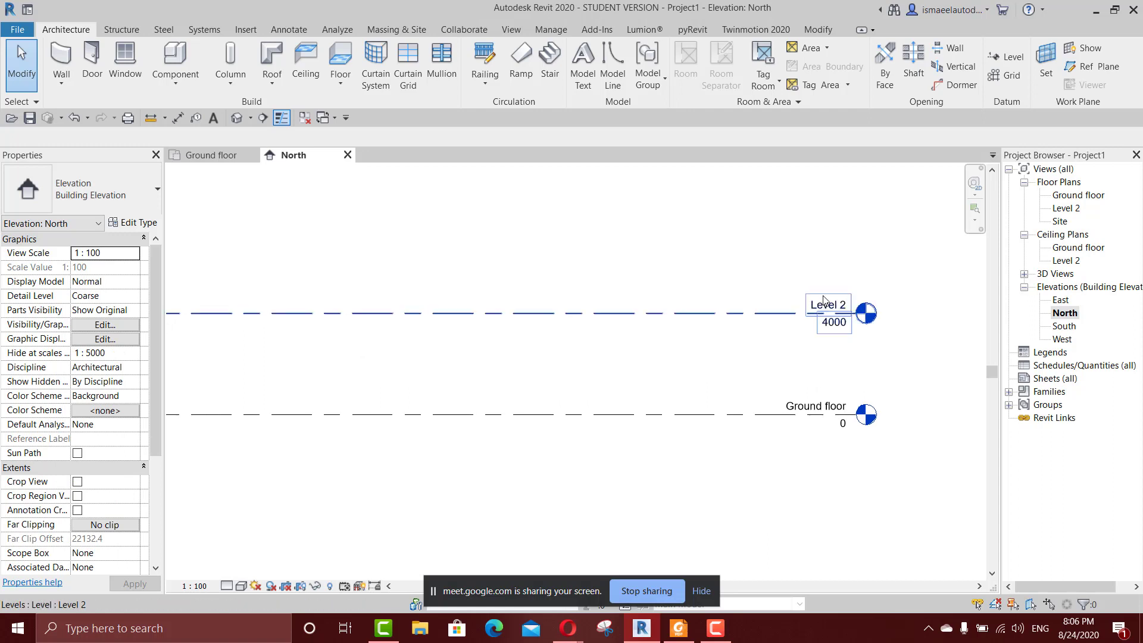
scroll(832, 300, "up", 2)
scroll(834, 305, "up", 2)
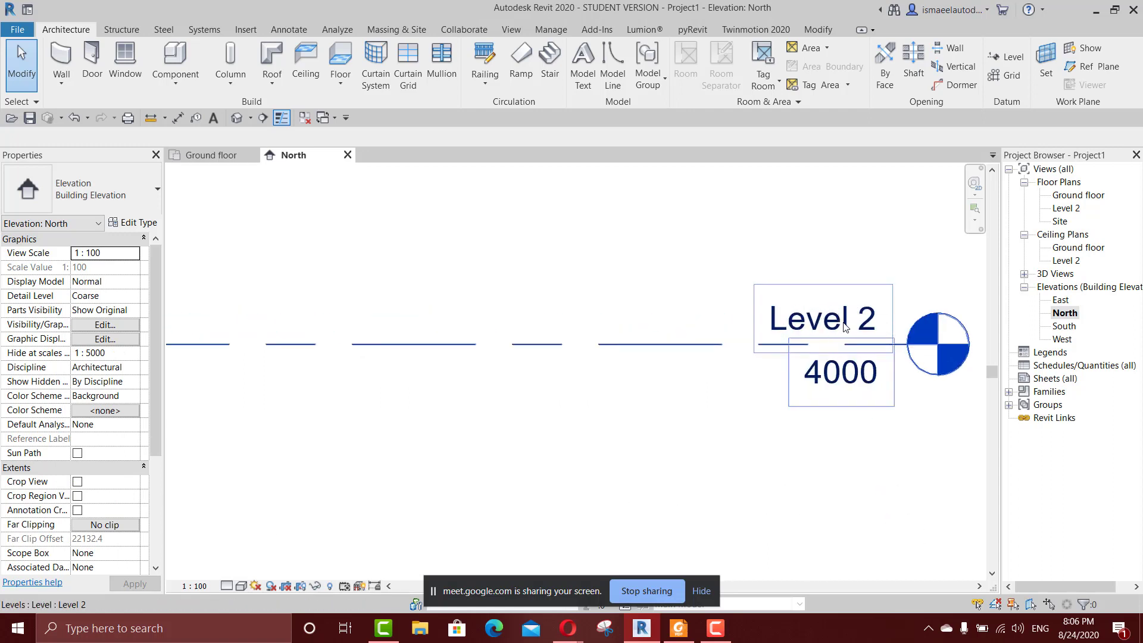
double_click(832, 320)
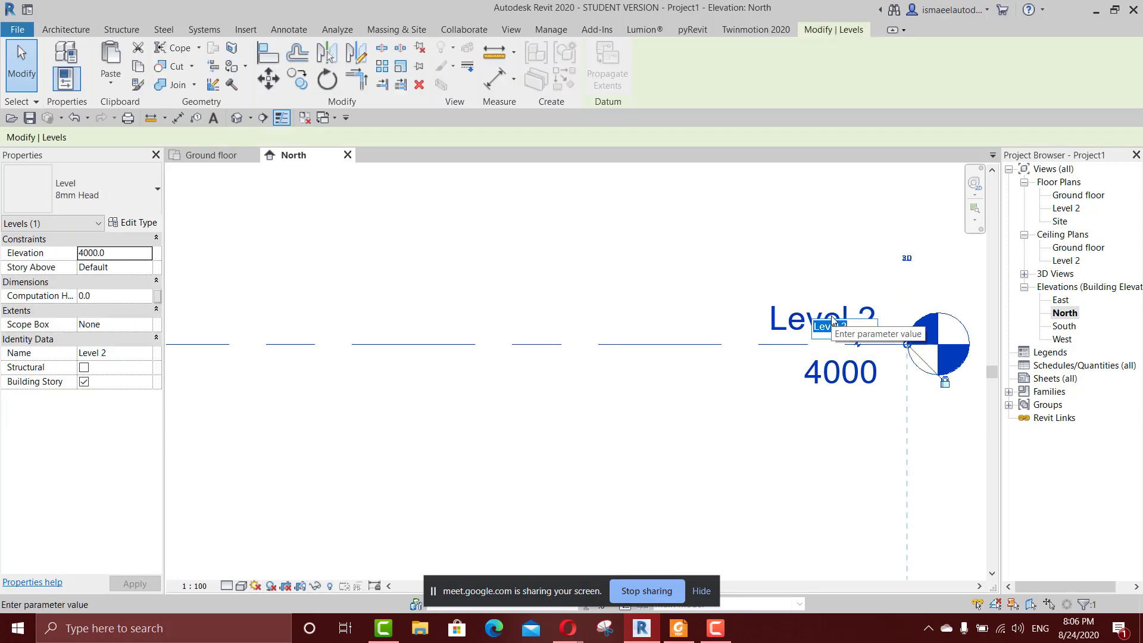
type("first floor")
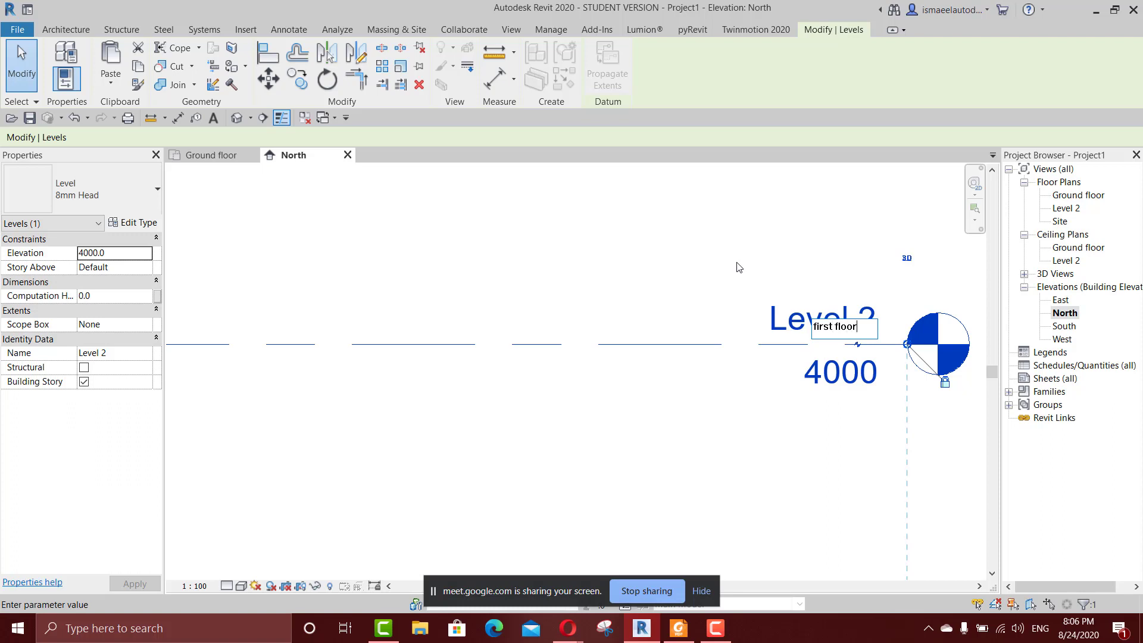
key("Return")
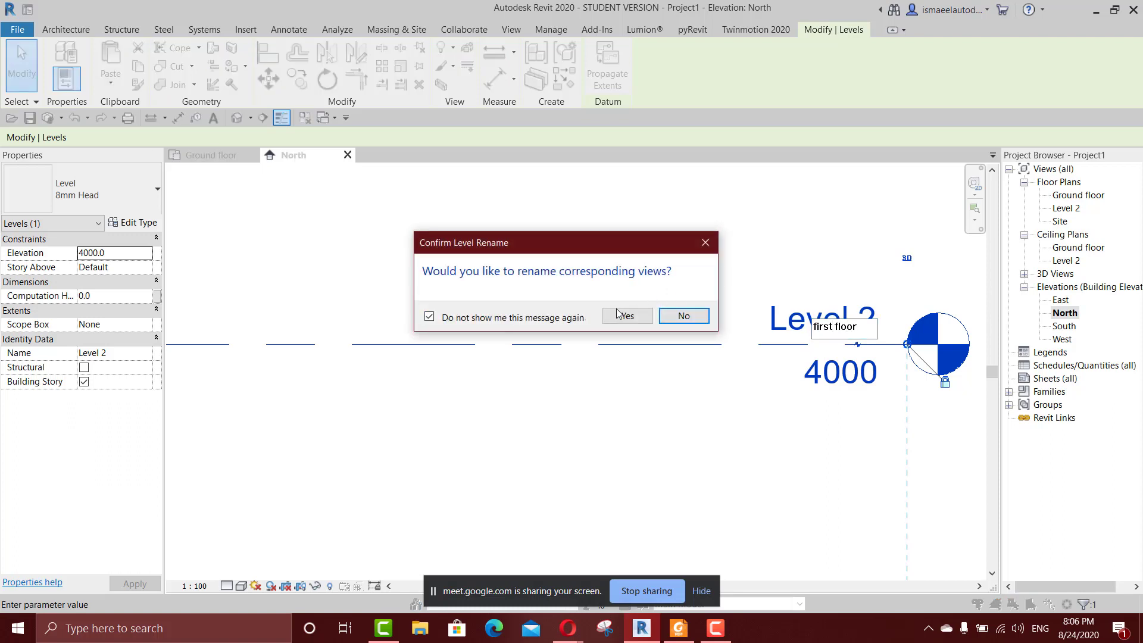
left_click(625, 316)
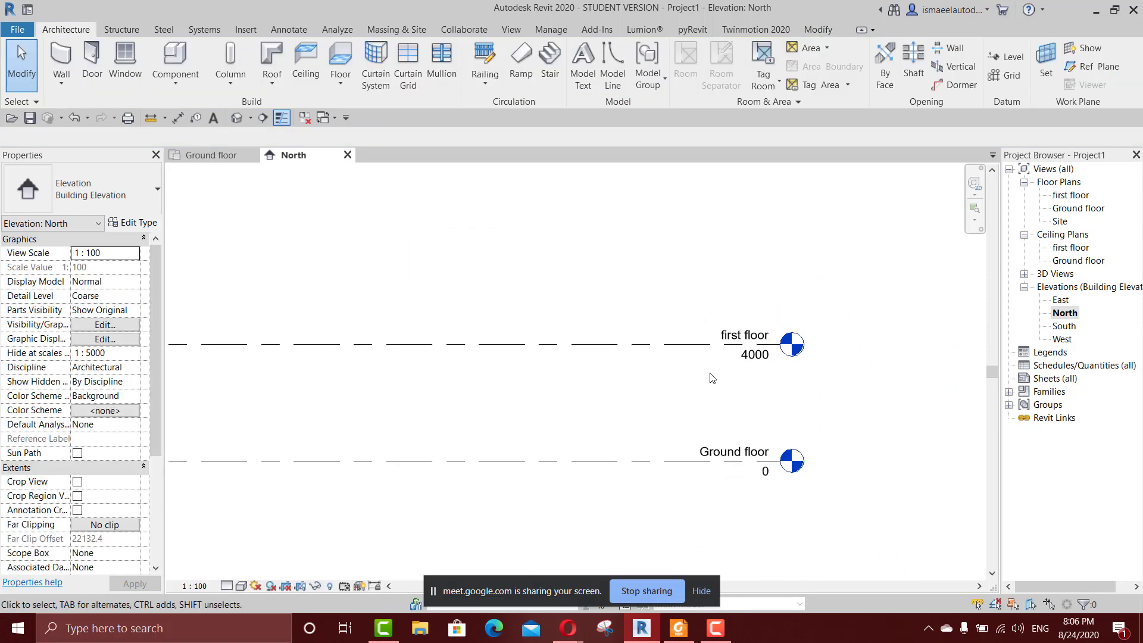
Set the project's length units to centimeters.
scroll(801, 332, "up", 3)
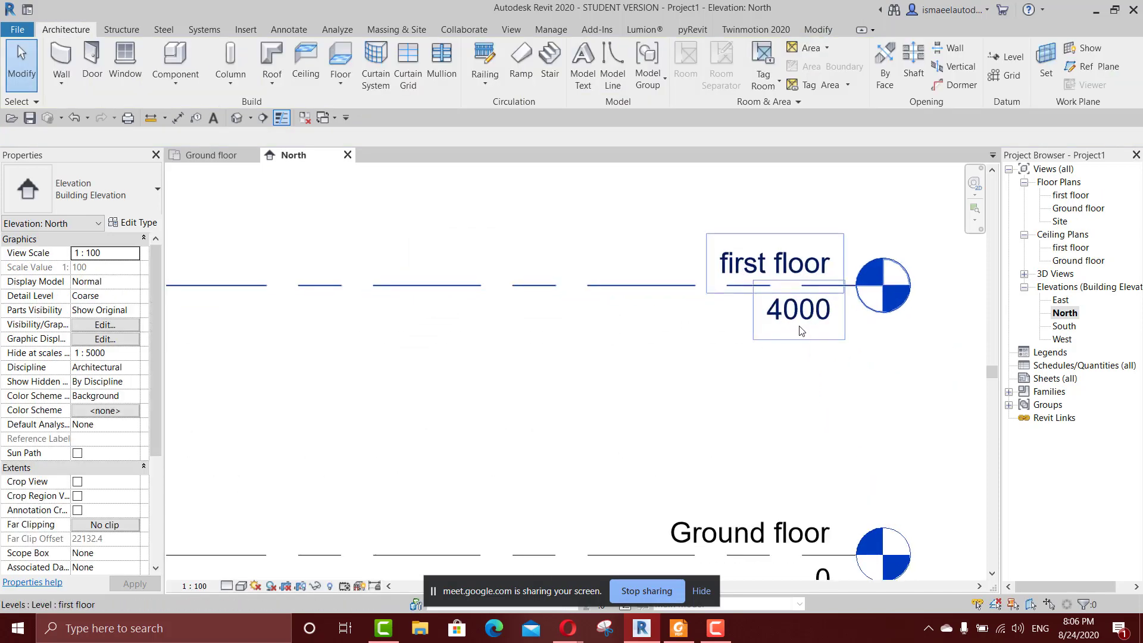
scroll(801, 331, "up", 1)
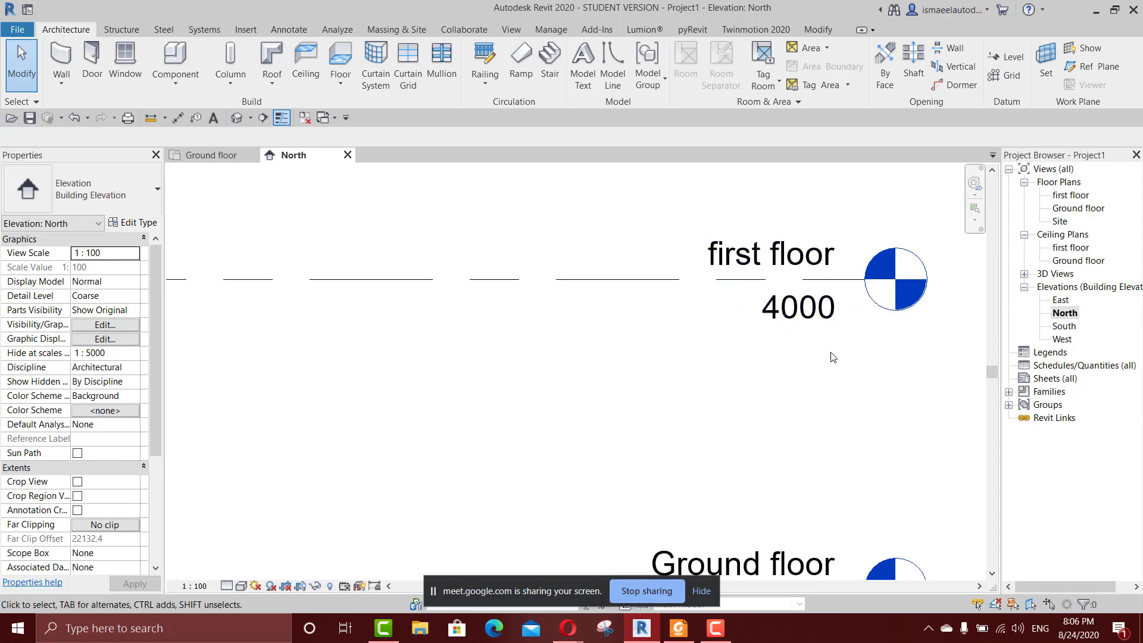
scroll(833, 357, "down", 2)
scroll(814, 325, "up", 2)
scroll(809, 324, "down", 3)
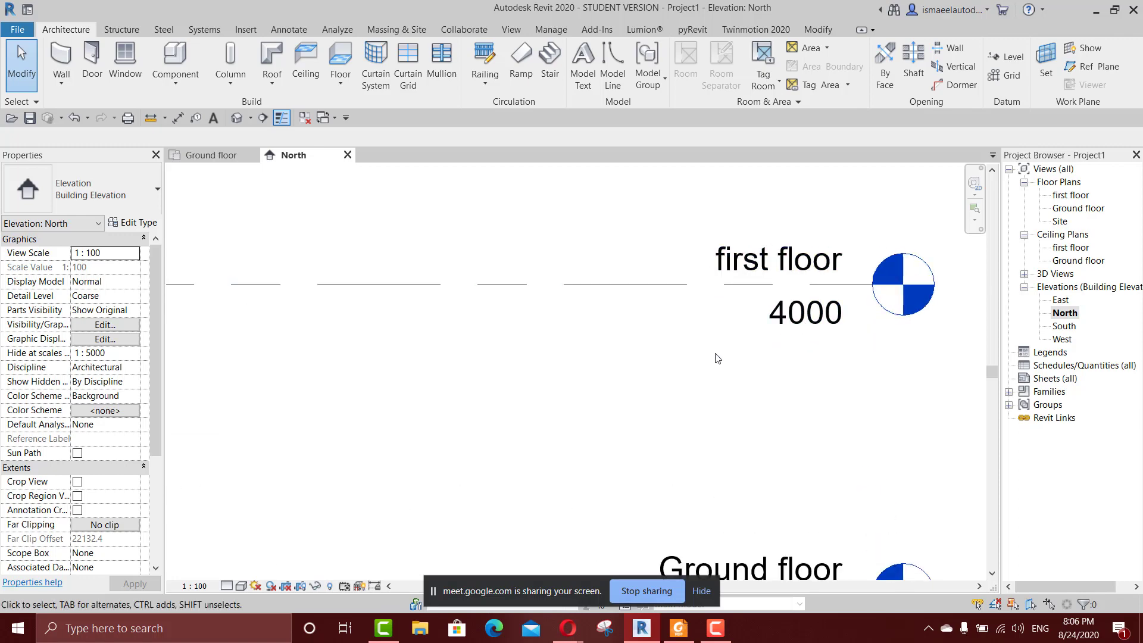
key("u")
key("n")
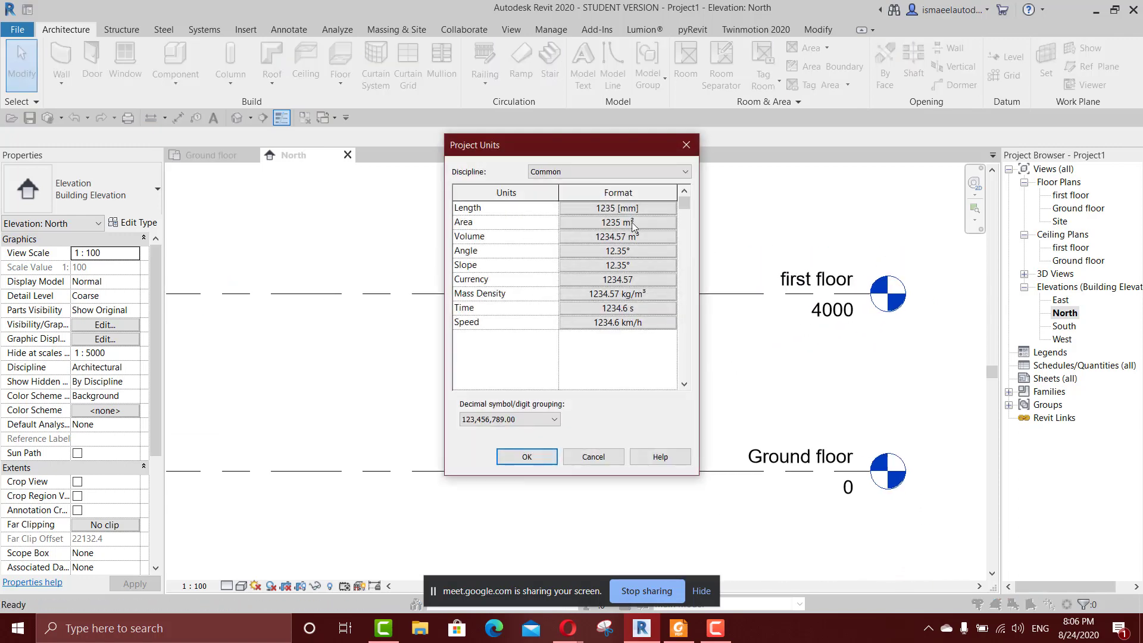
left_click(636, 208)
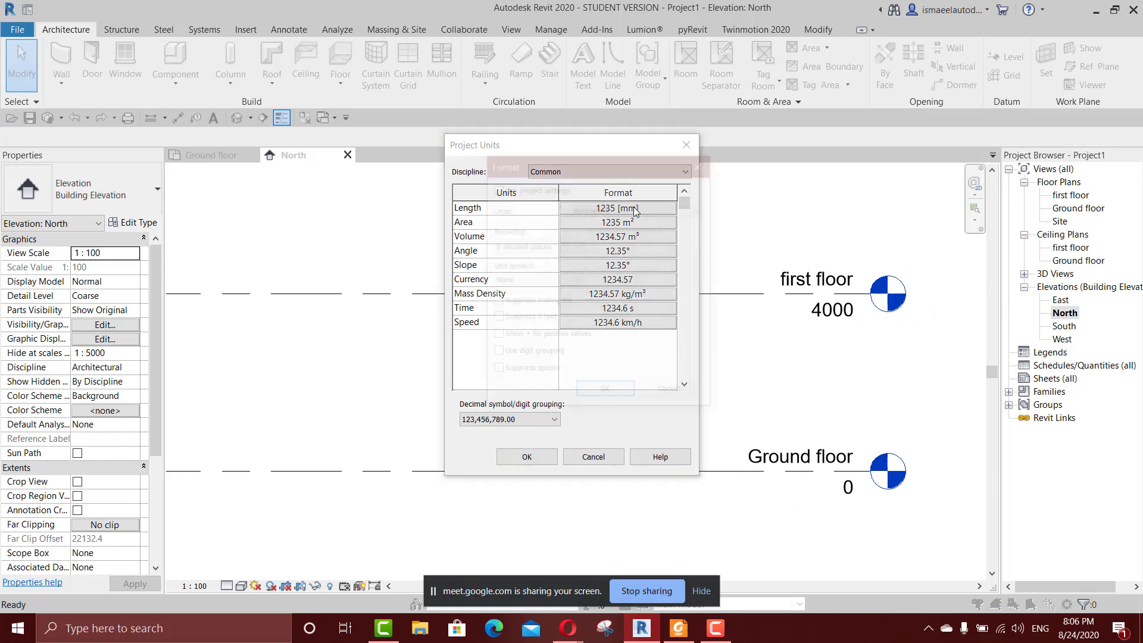
left_click(610, 210)
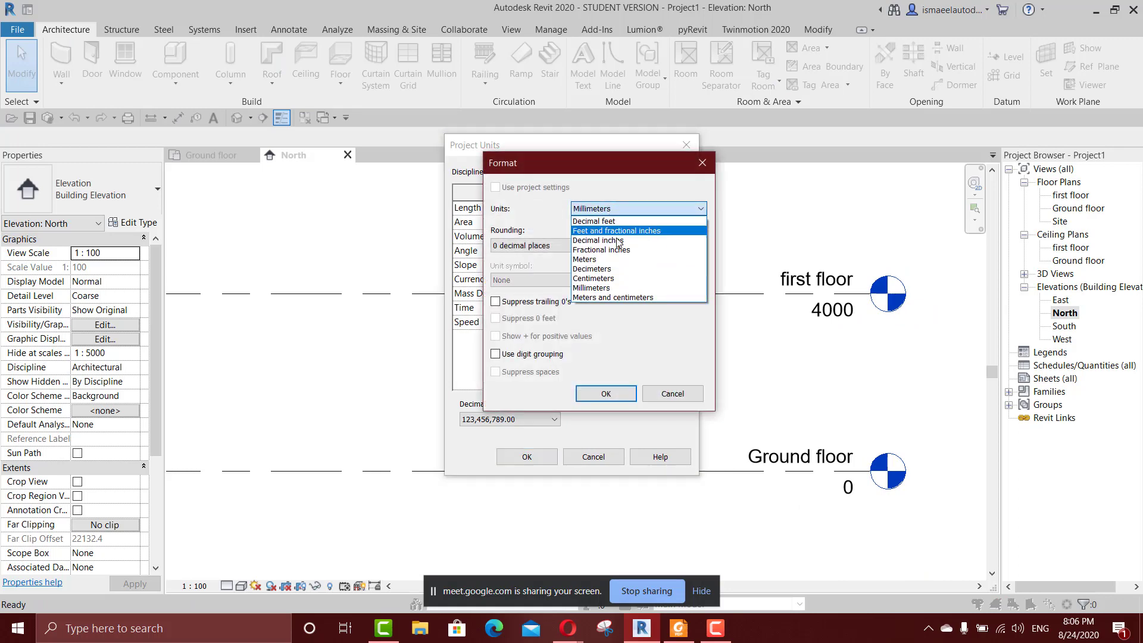
left_click(594, 278)
left_click(606, 394)
left_click(532, 464)
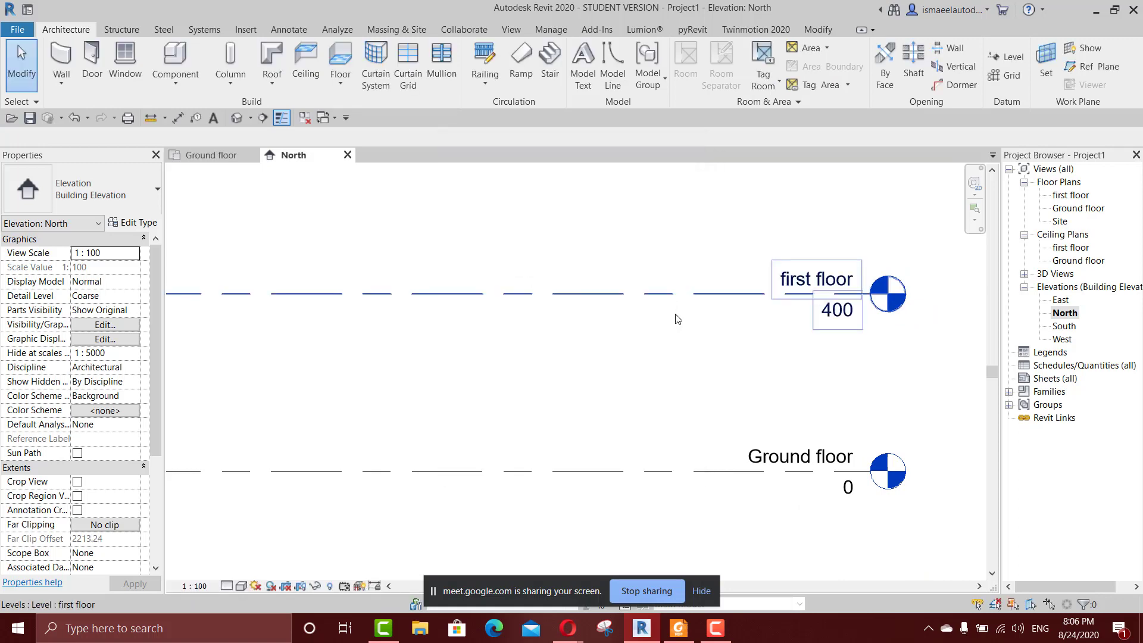
Open the first floor plan and look over its elevation markers.
scroll(677, 371, "down", 2)
middle_click_drag(698, 378, 745, 344)
scroll(763, 338, "down", 1)
middle_click_drag(826, 369, 771, 364)
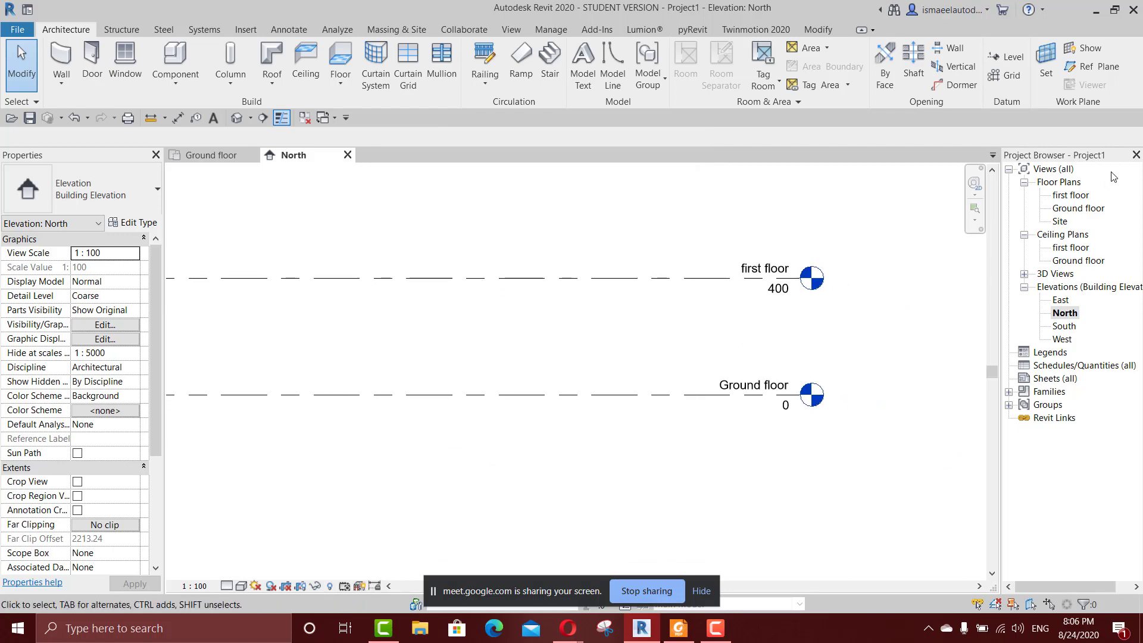
double_click(1067, 199)
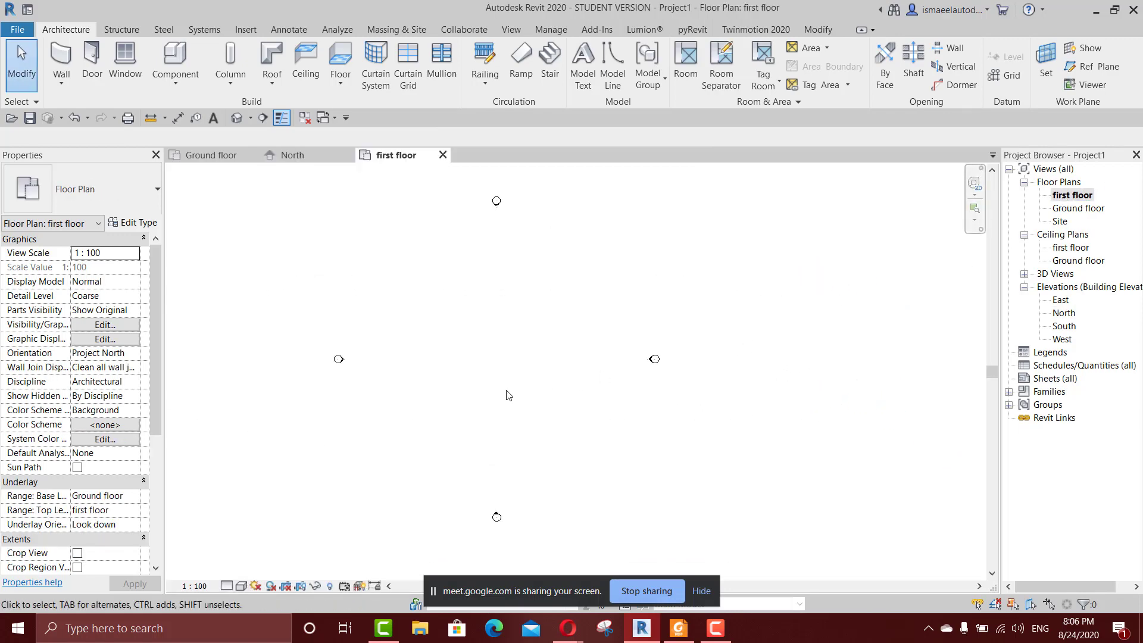
middle_click_drag(508, 395, 657, 393)
scroll(638, 360, "up", 2)
middle_click_drag(695, 356, 664, 359)
Close all open views of Project1 and discard the changes to the project.
left_click(253, 155)
left_click(253, 156)
left_click(254, 155)
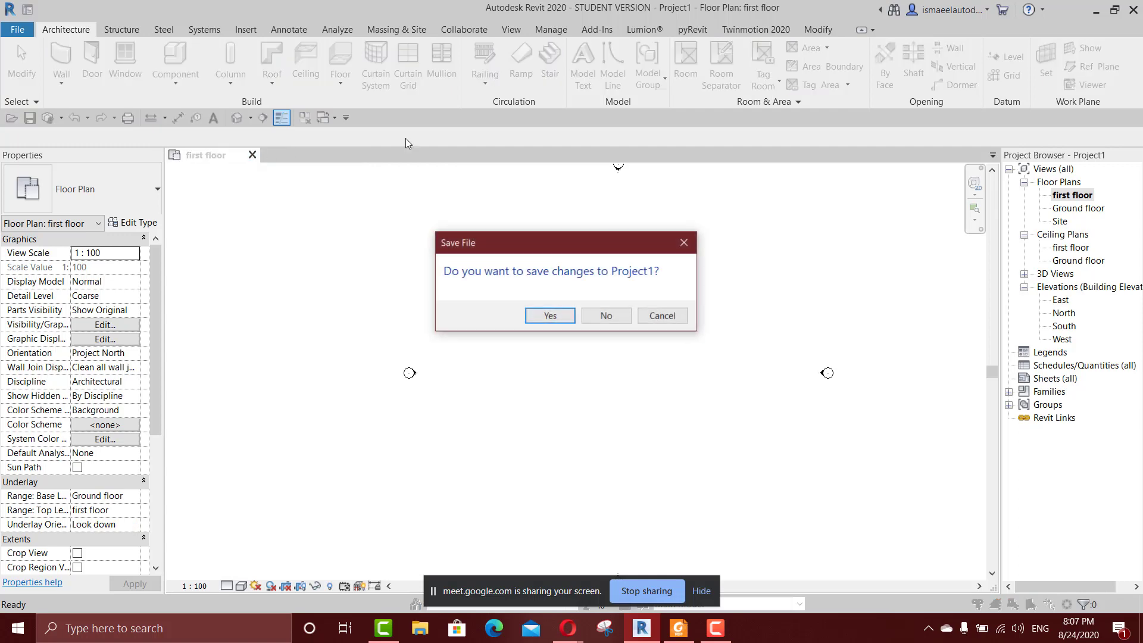
left_click(605, 314)
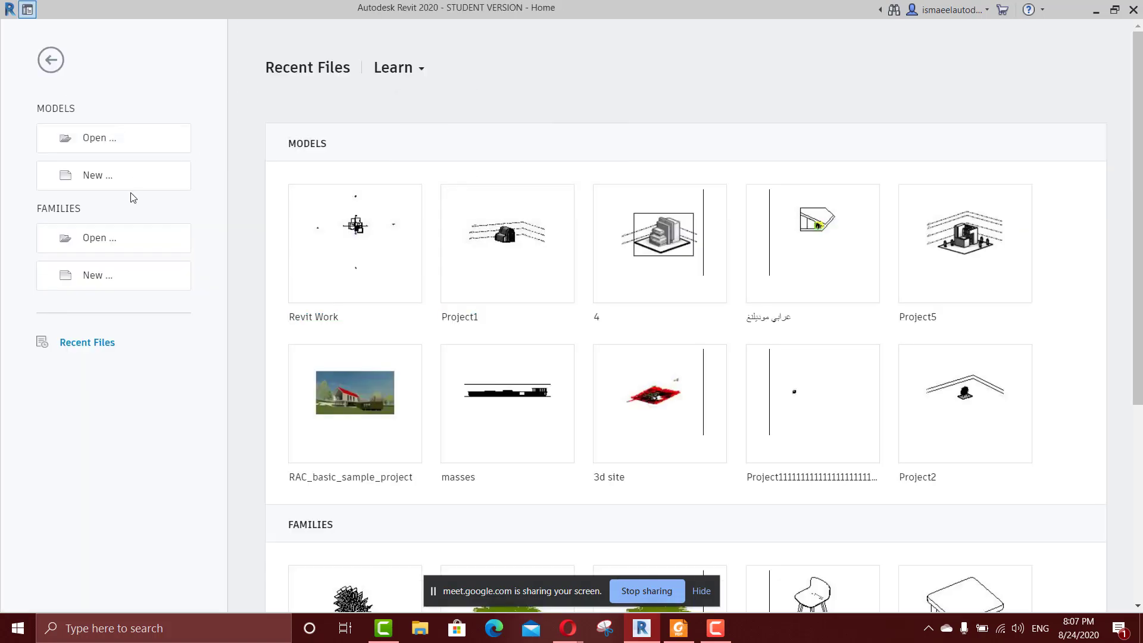
Create a new project from the Architectural Template.
left_click(173, 181)
left_click(536, 235)
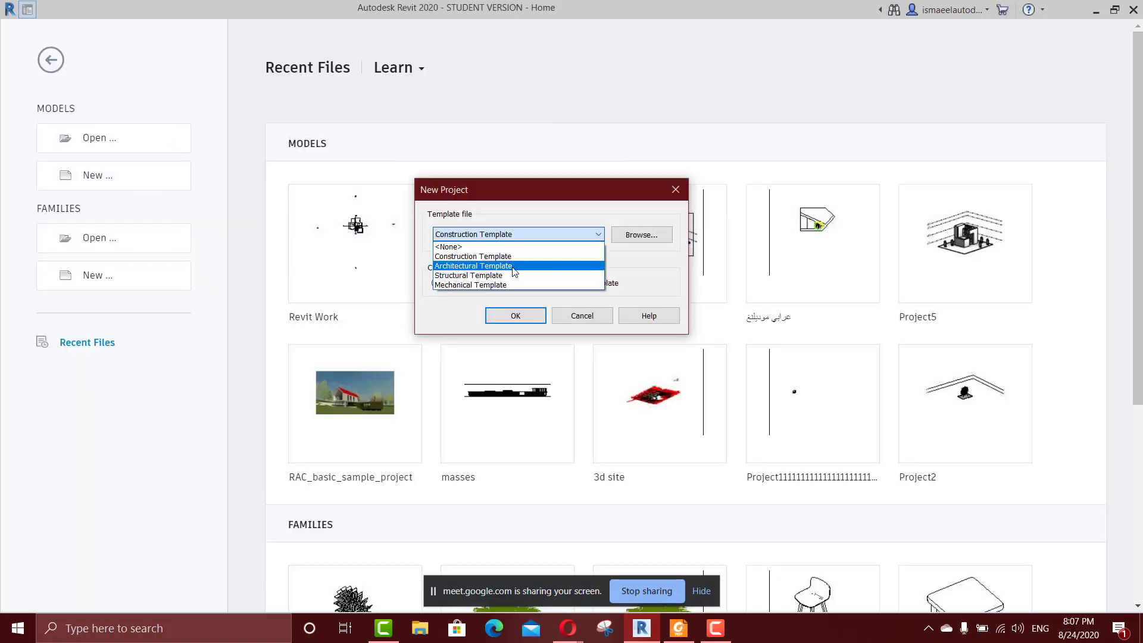
left_click(514, 267)
left_click(514, 316)
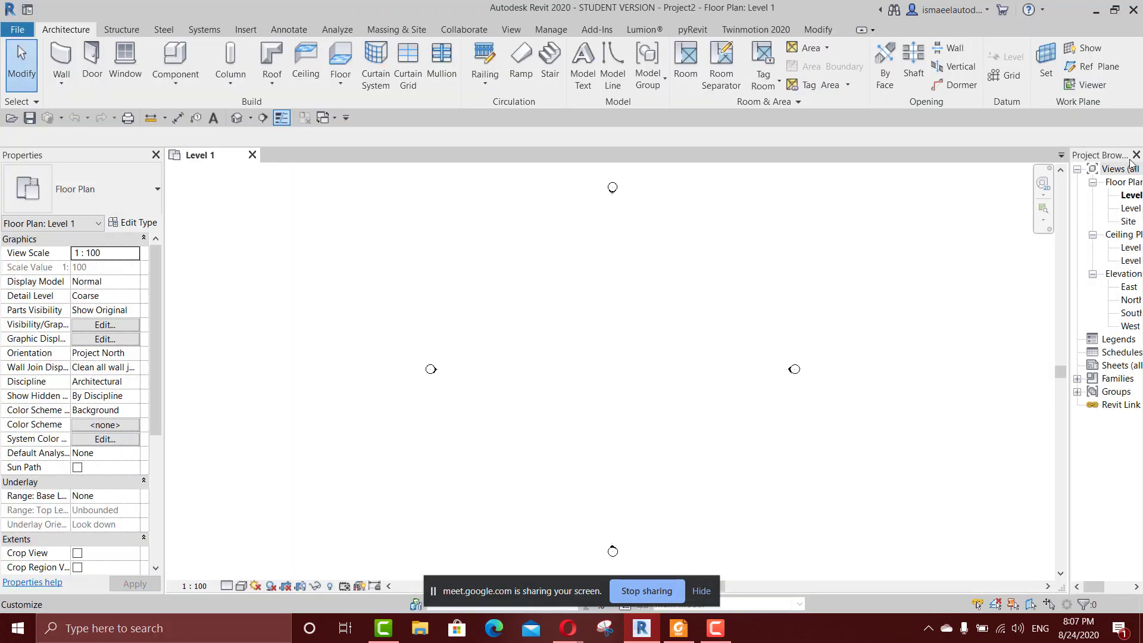
Widen the Project Browser and open the North elevation to bring the two level heads into view.
left_click_drag(1119, 156, 1120, 278)
double_click(1069, 299)
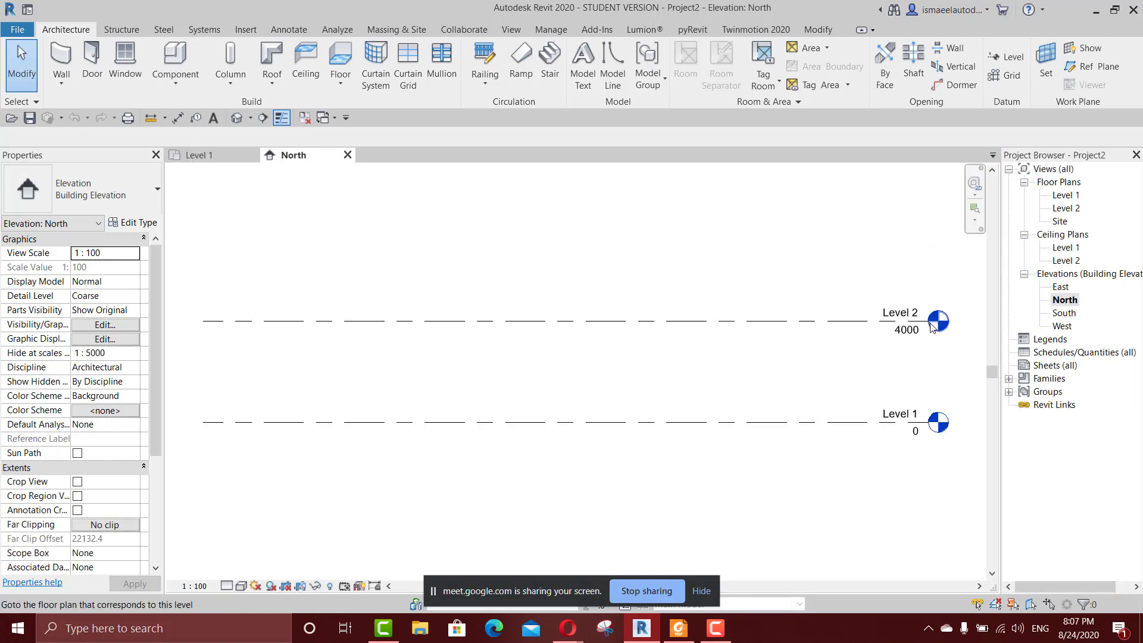
scroll(915, 330, "down", 2)
middle_click_drag(890, 335, 800, 315)
scroll(805, 315, "up", 3)
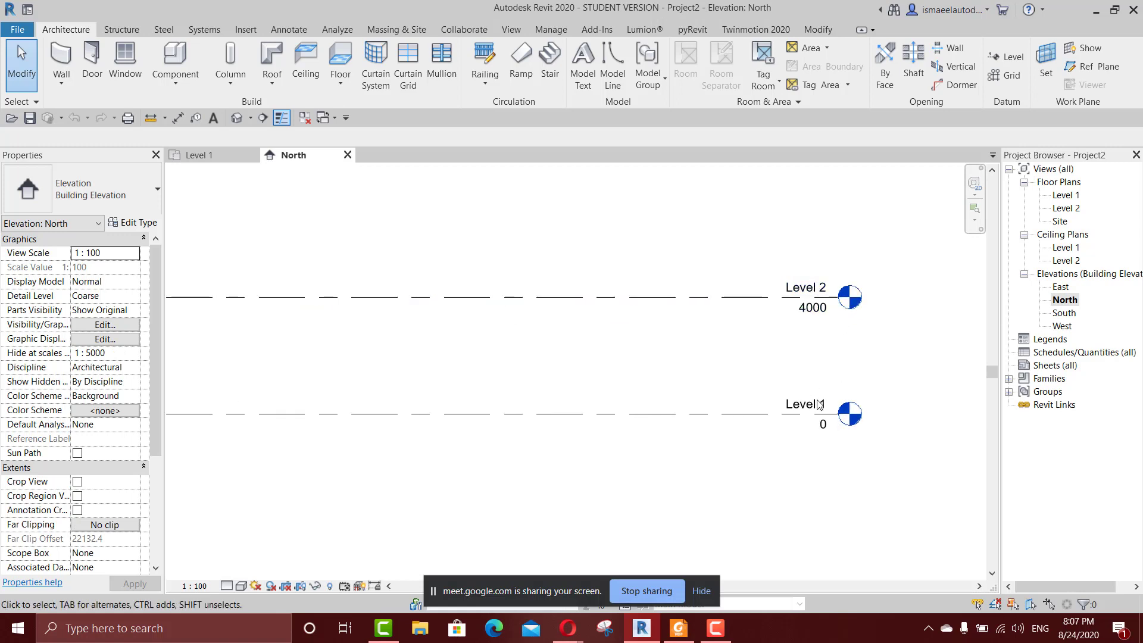
scroll(819, 405, "up", 1)
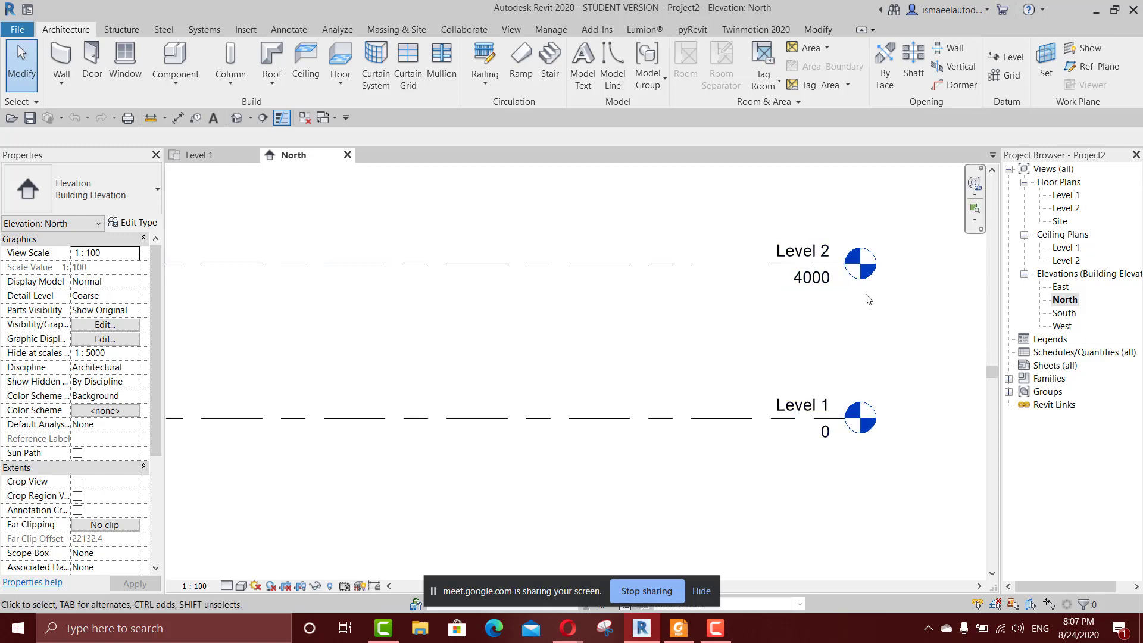
Draw a new level about 2900 mm below Level 1, aligned with both ends of the existing levels.
scroll(822, 351, "down", 3)
key("l")
key("l")
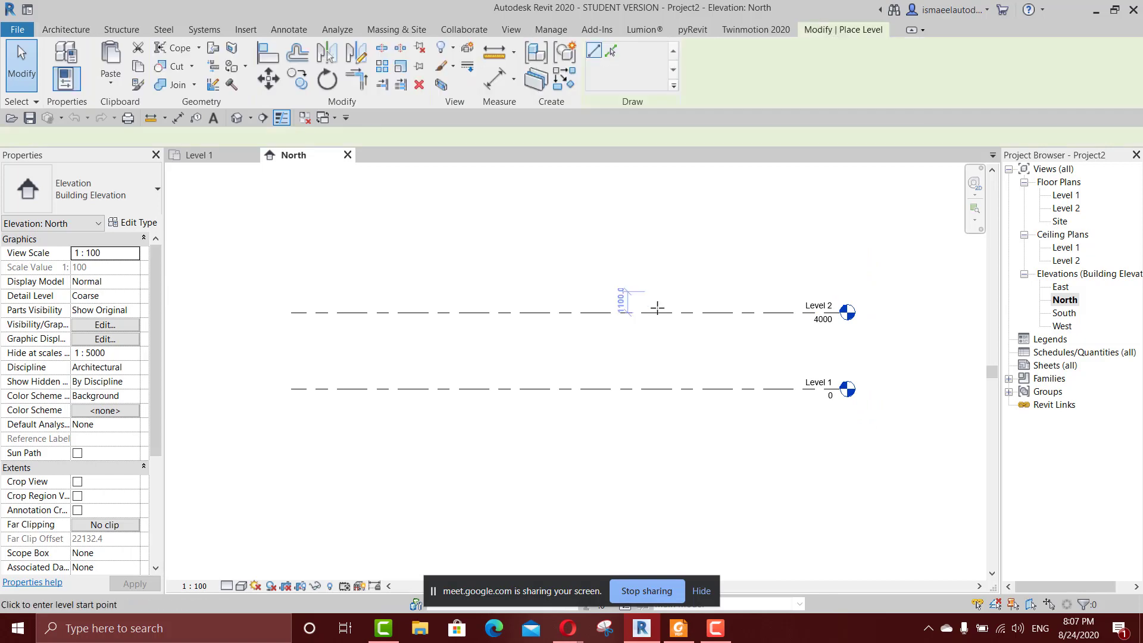
middle_click_drag(658, 298, 669, 191)
left_click(302, 338)
left_click(850, 338)
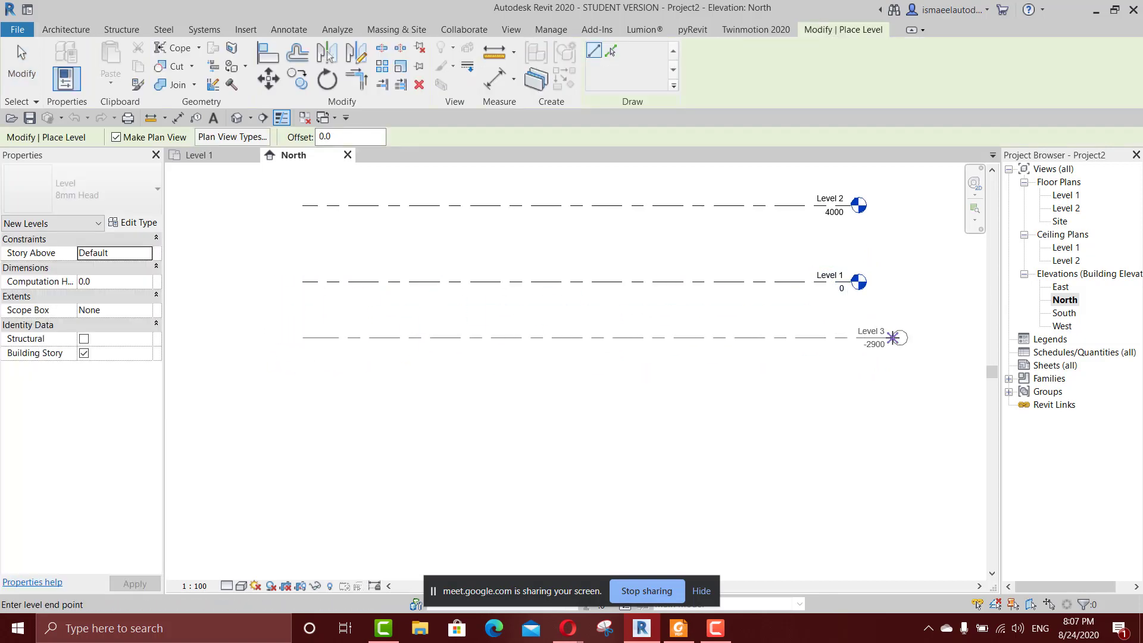
scroll(873, 339, "up", 2)
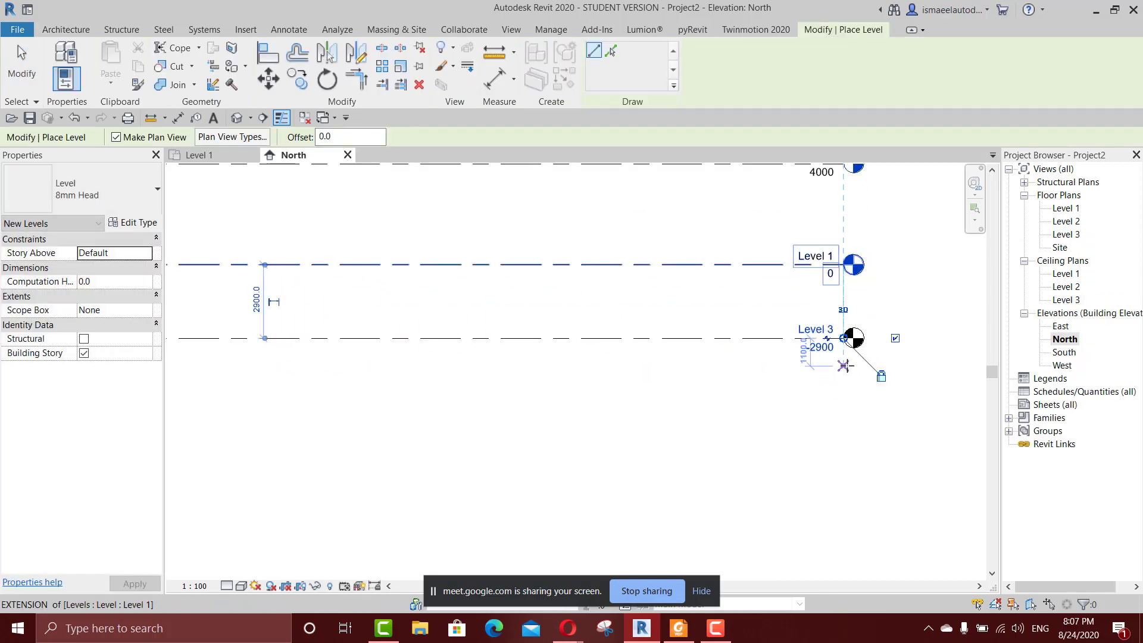
key("Escape")
key("Escape")
Examine the new level's name and compare the levels' vertical order with the floor plan list.
scroll(823, 369, "up", 1)
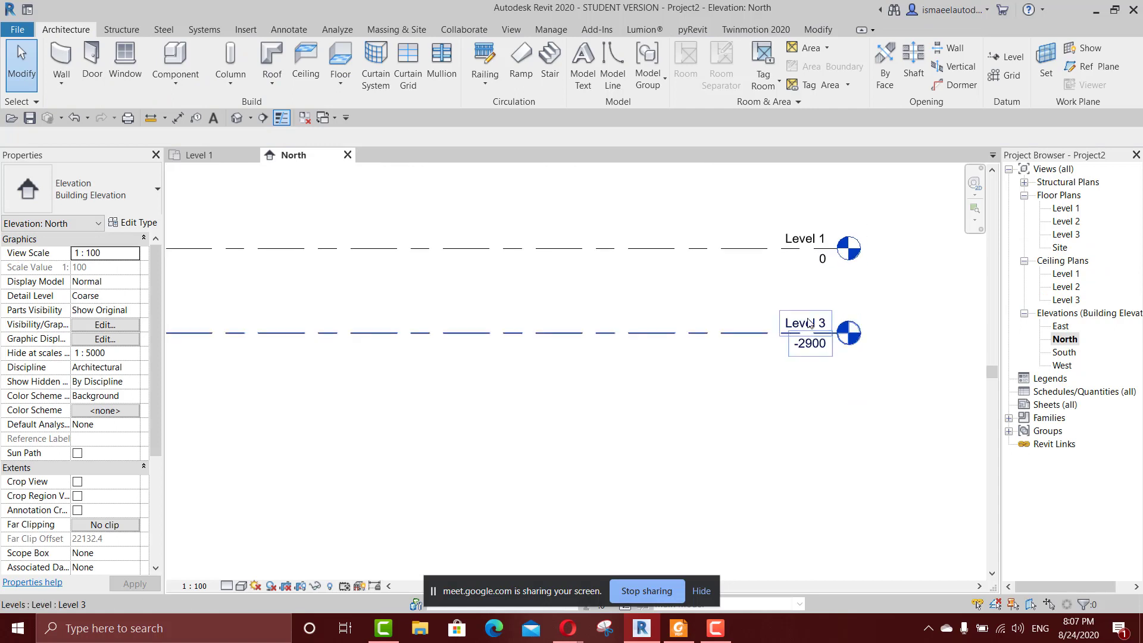
scroll(816, 334, "up", 1)
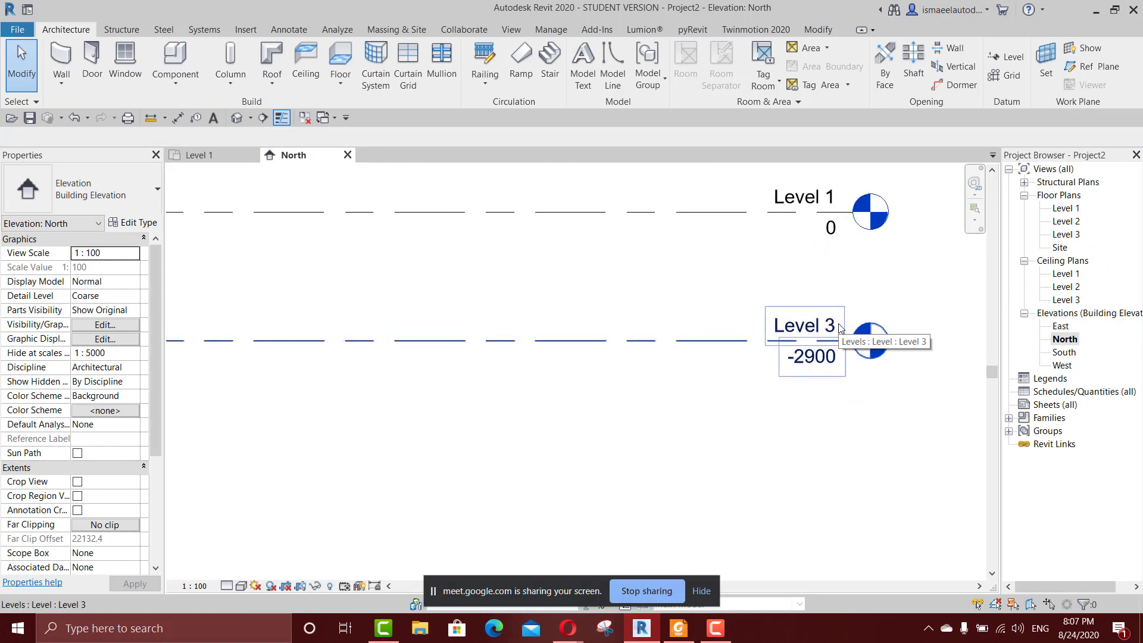
scroll(840, 328, "down", 1)
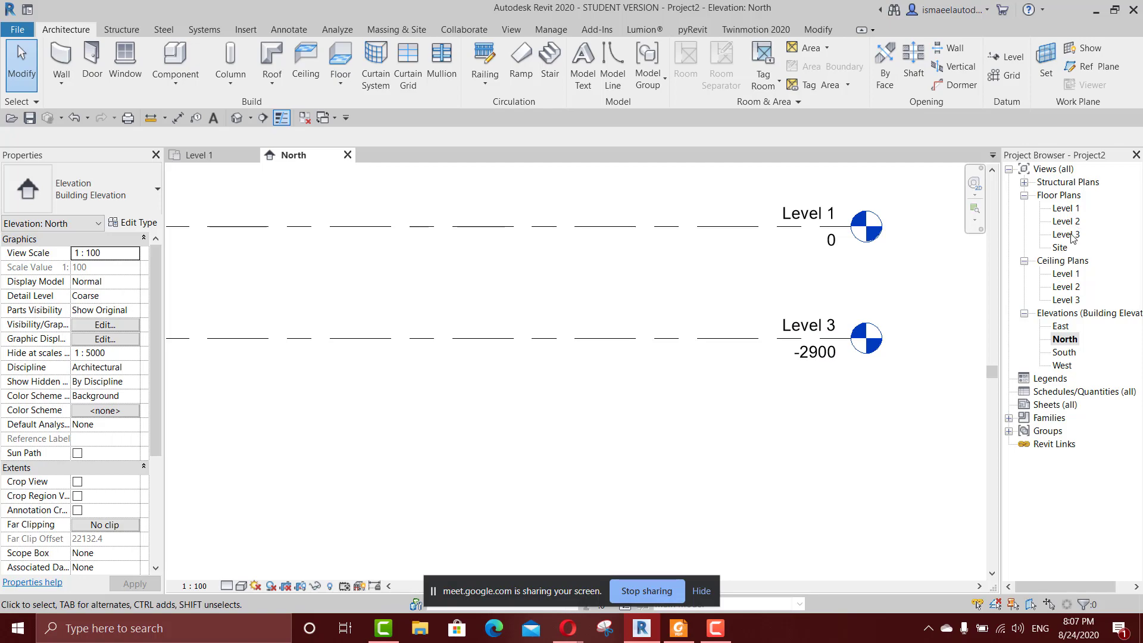
scroll(911, 280, "down", 2)
key("super+d")
middle_click_drag(908, 265, 922, 309)
left_click(642, 628)
left_click(867, 299)
left_click(940, 254)
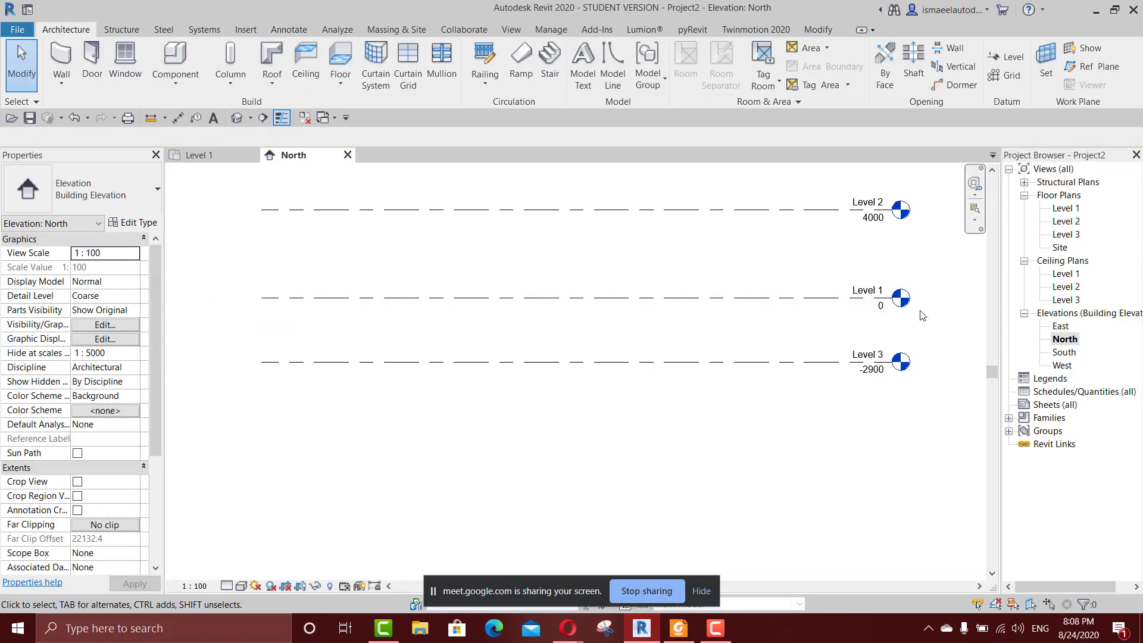
middle_click_drag(791, 247, 762, 435)
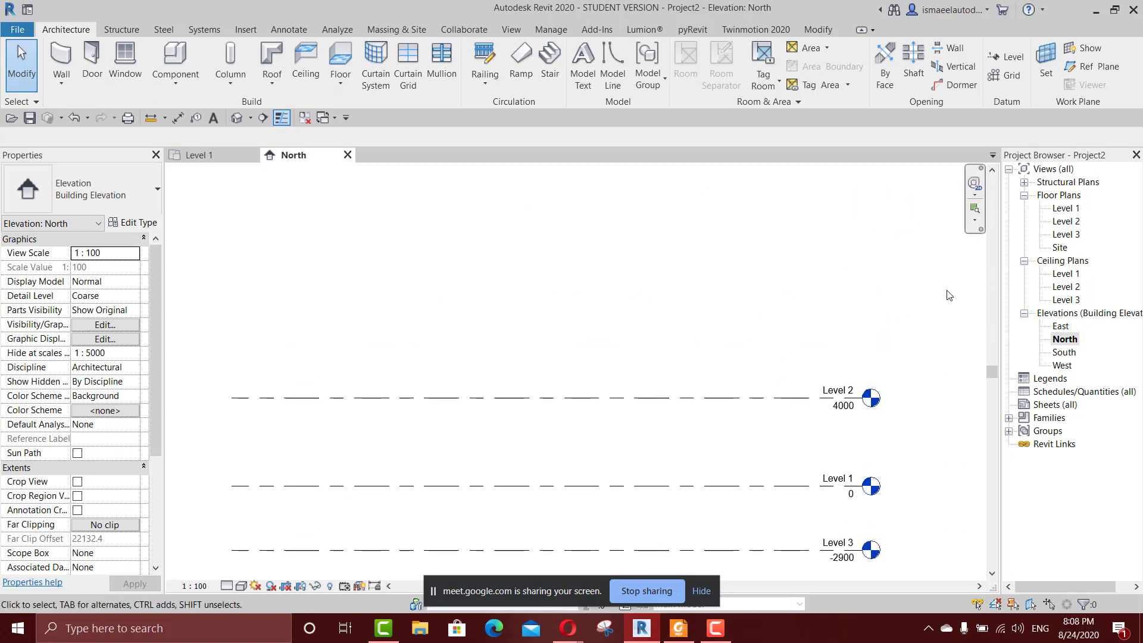
middle_click_drag(903, 340, 869, 262)
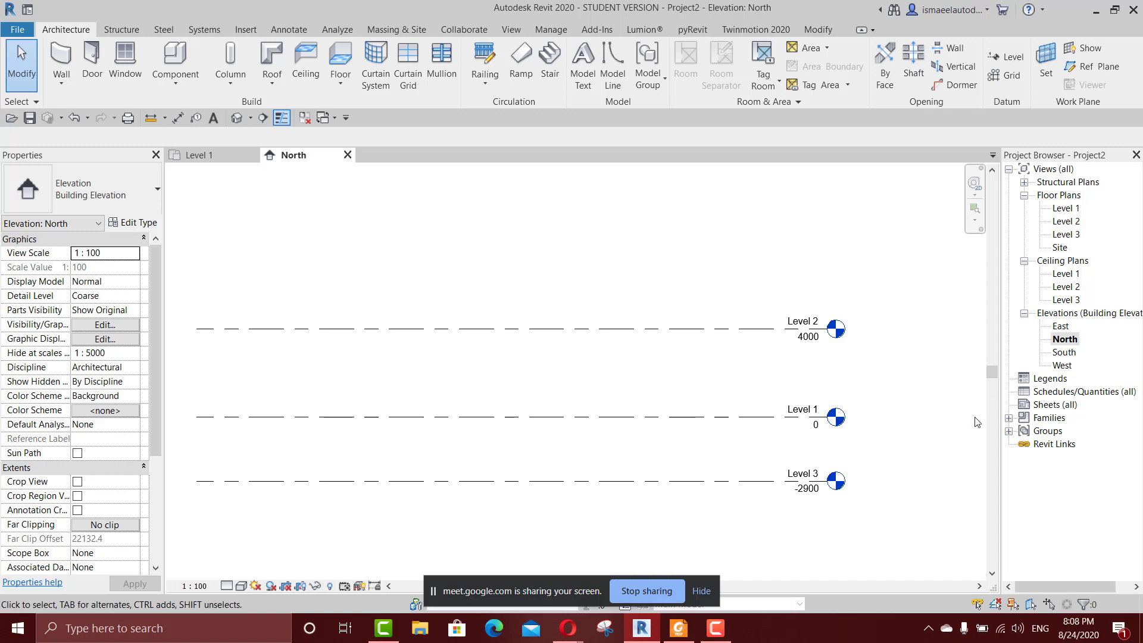
Rename the lowest level in the North elevation from Level 3 to "Level 0", including its corresponding views.
scroll(831, 479, "up", 5)
double_click(774, 463)
left_click(796, 459)
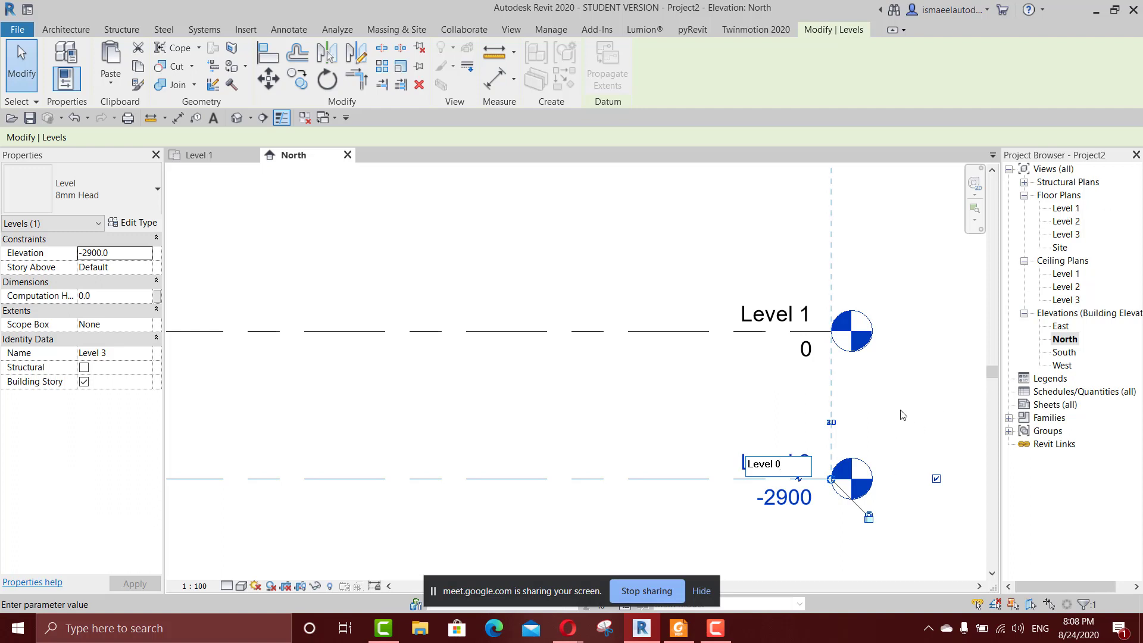
key("Return")
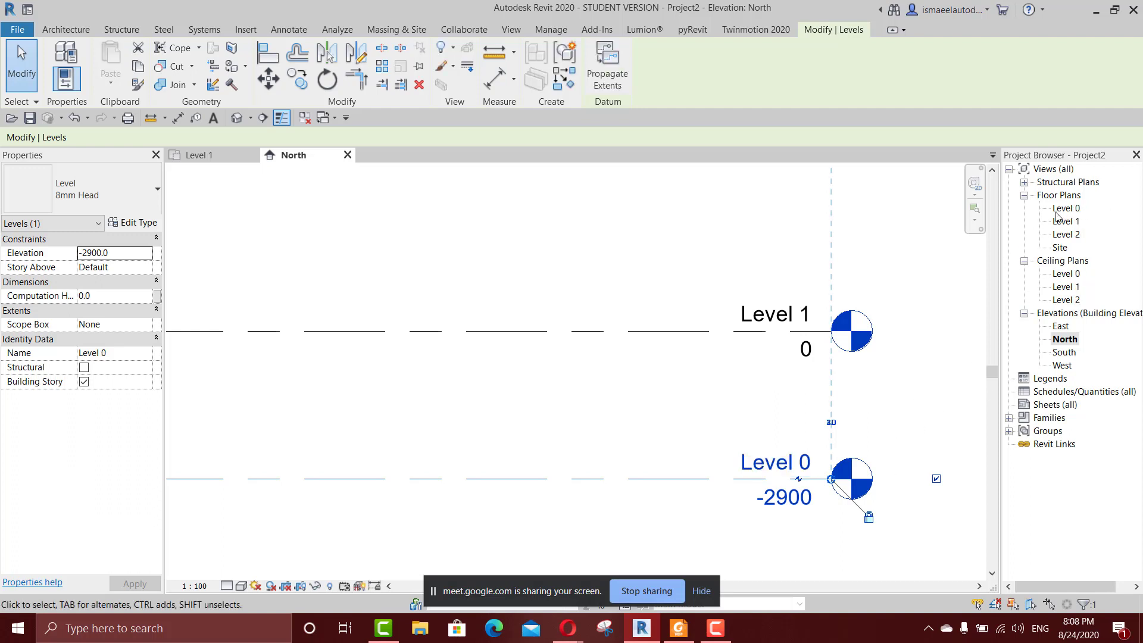
Compare the stacked levels with the floor plan order and select the Level 0 floor plan in the Project Browser.
scroll(956, 305, "down", 4)
middle_click_drag(955, 305, 894, 349)
scroll(885, 325, "down", 2)
middle_click_drag(884, 309, 799, 405)
left_click(865, 330)
scroll(864, 343, "down", 1)
scroll(856, 370, "up", 1)
scroll(810, 350, "down", 1)
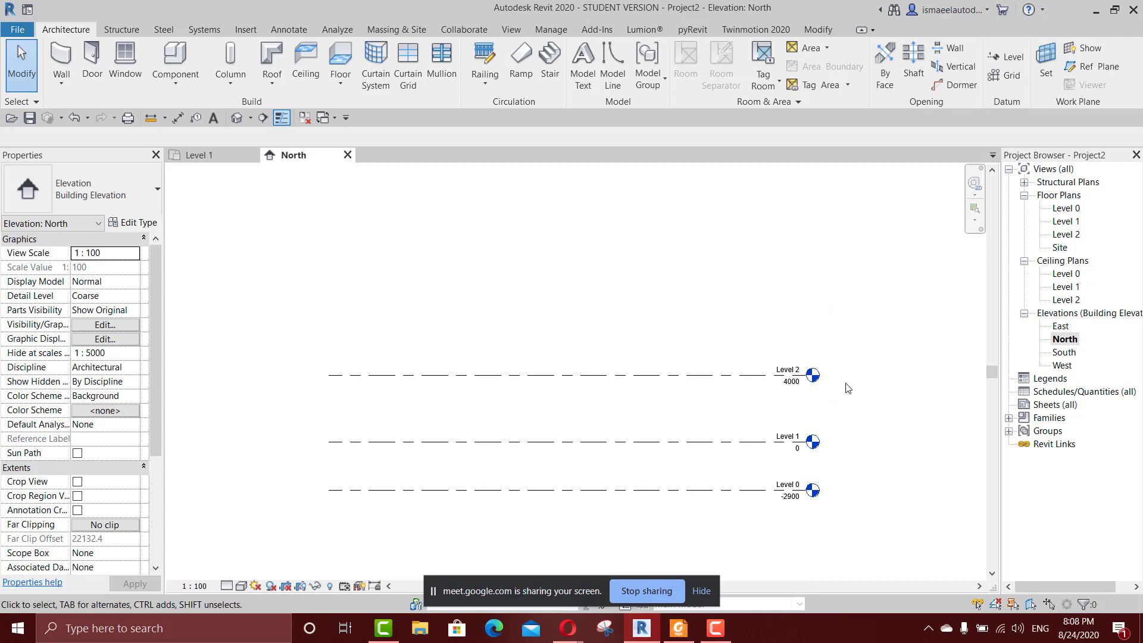
left_click(1067, 208)
Rename Level 0 to "00 Ground" in the North elevation, including its corresponding plan views.
scroll(788, 489, "up", 4)
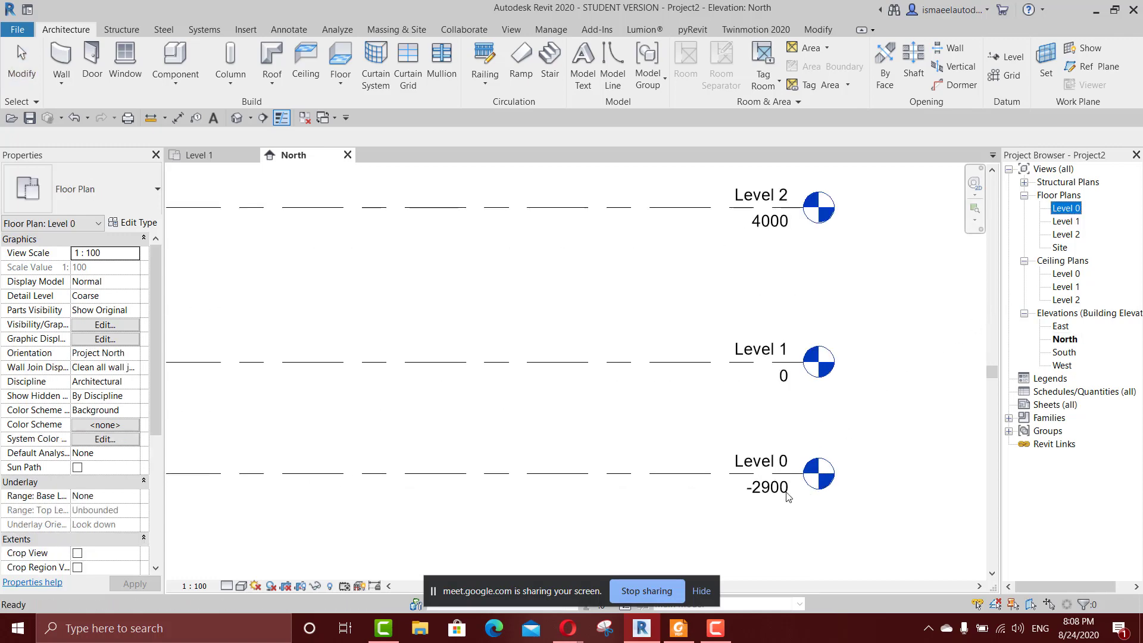
left_click(779, 459)
left_click(778, 456)
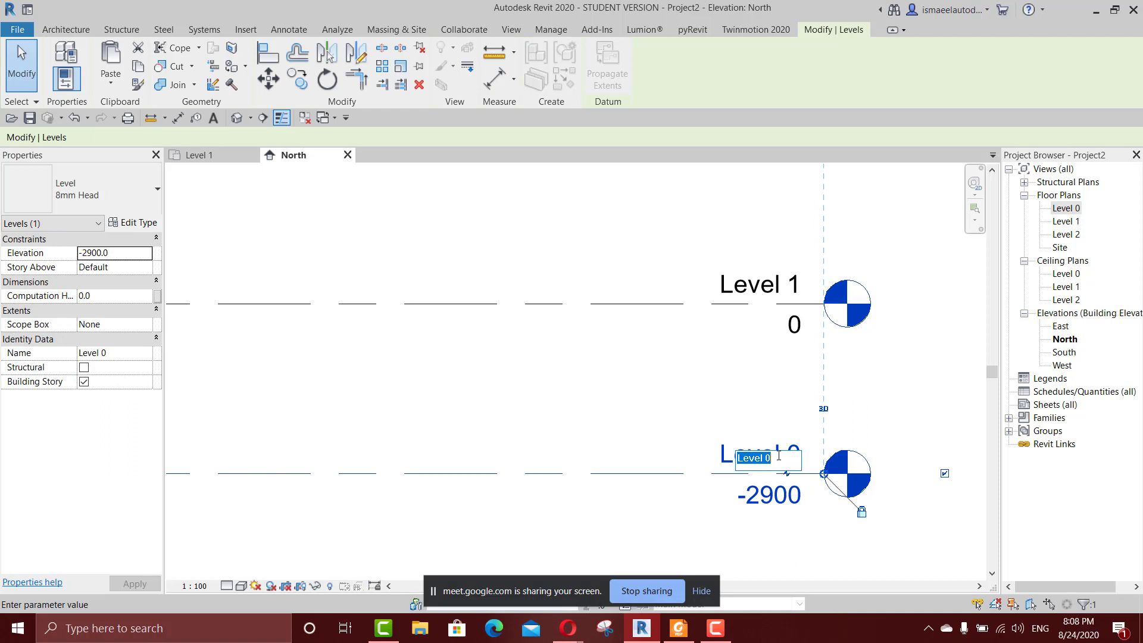
type("00 Ground")
key("Return")
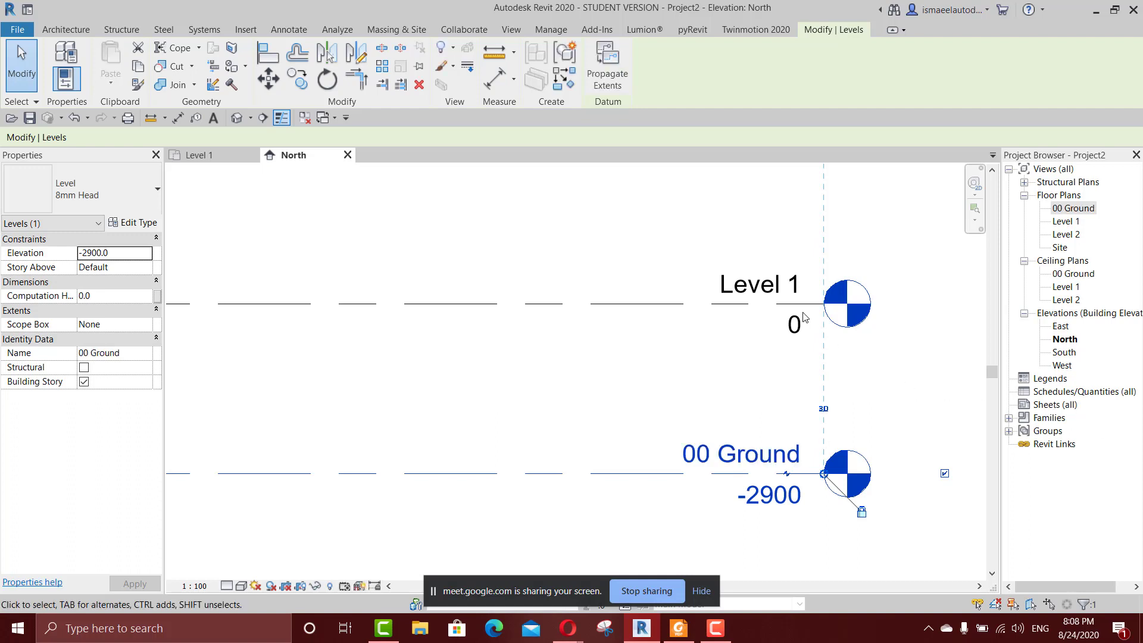
Rename Level 1 to "01 First" in the North elevation, including its corresponding plan views.
left_click(785, 287)
left_click(786, 284)
type("01 First")
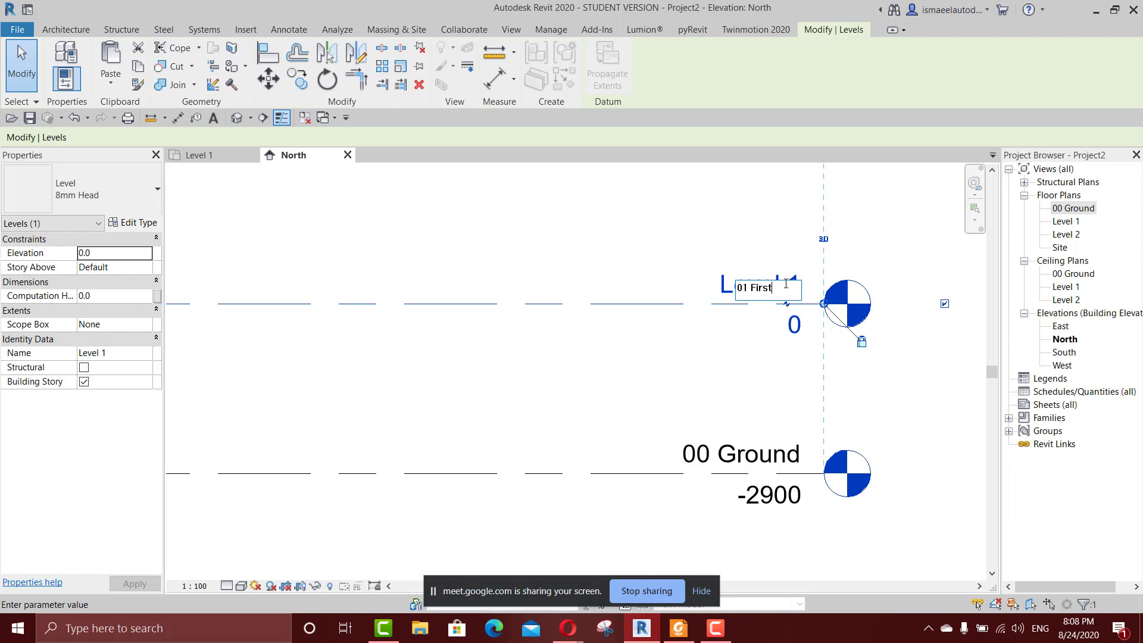
left_click(880, 228)
Rename Level 2 to "02 Second" in the North elevation, including its corresponding plan views.
scroll(828, 357, "down", 1)
middle_click_drag(828, 358, 724, 501)
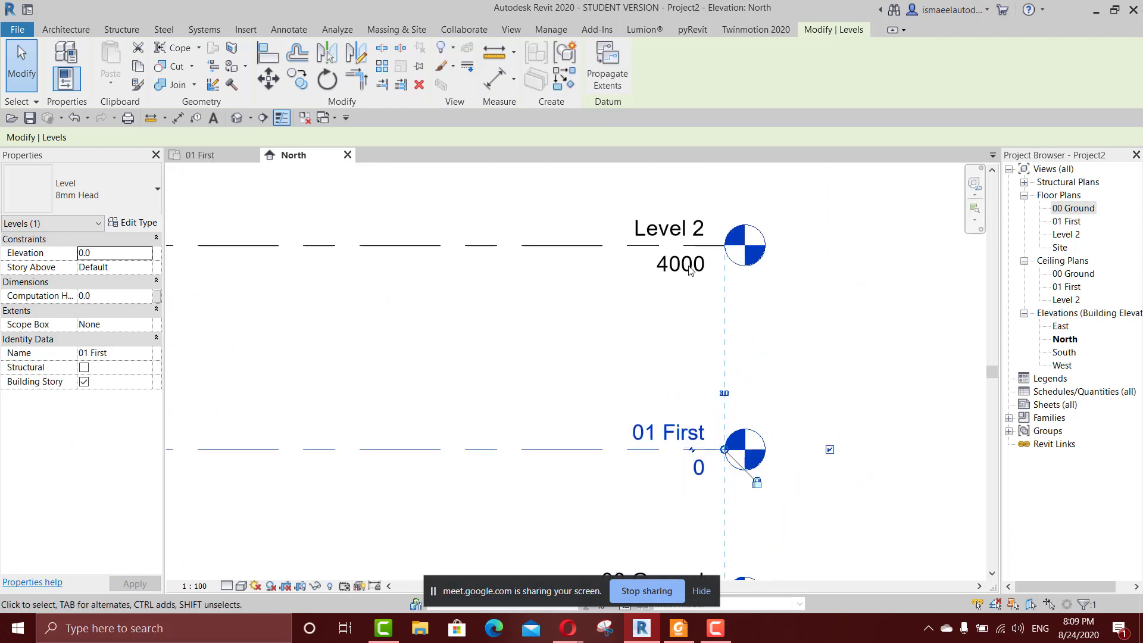
scroll(688, 227, "up", 2)
double_click(704, 237)
type("02 Second")
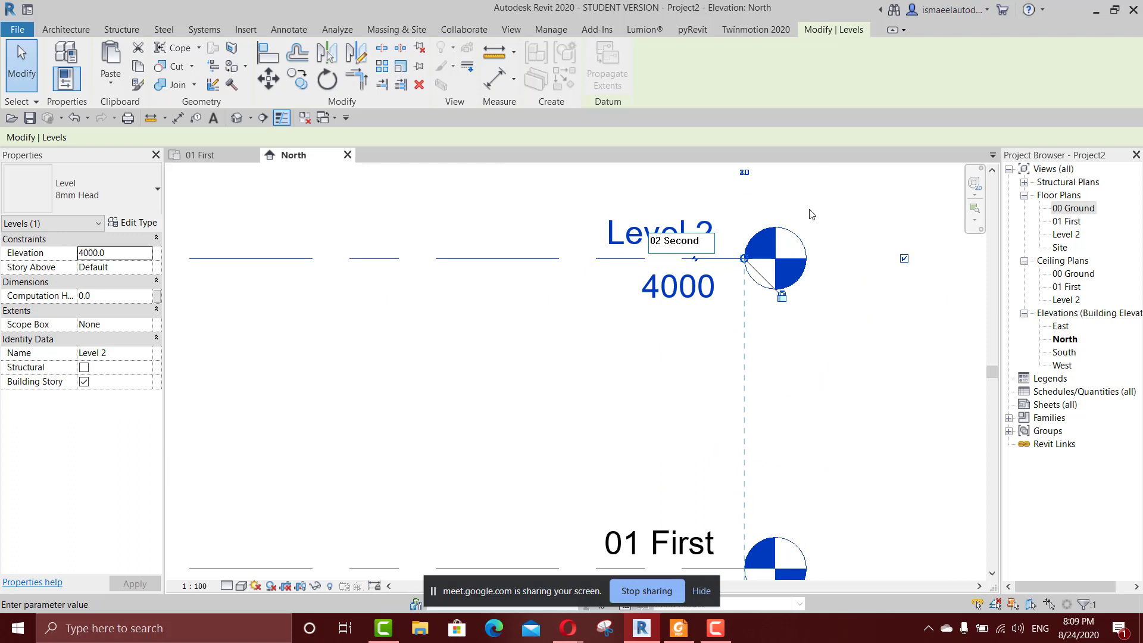
left_click(816, 222)
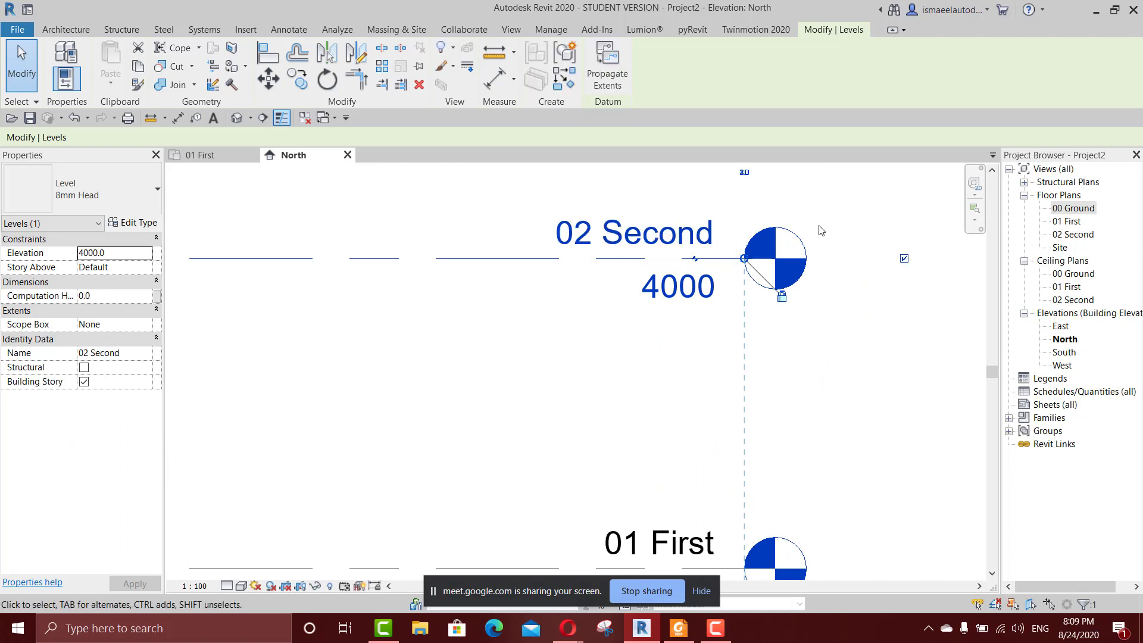
Compare the three renamed levels in the North elevation with the view order in the Project Browser, and clear the level selection.
scroll(820, 230, "down", 1)
scroll(677, 326, "down", 1)
middle_click_drag(686, 341, 779, 283)
scroll(682, 288, "down", 1)
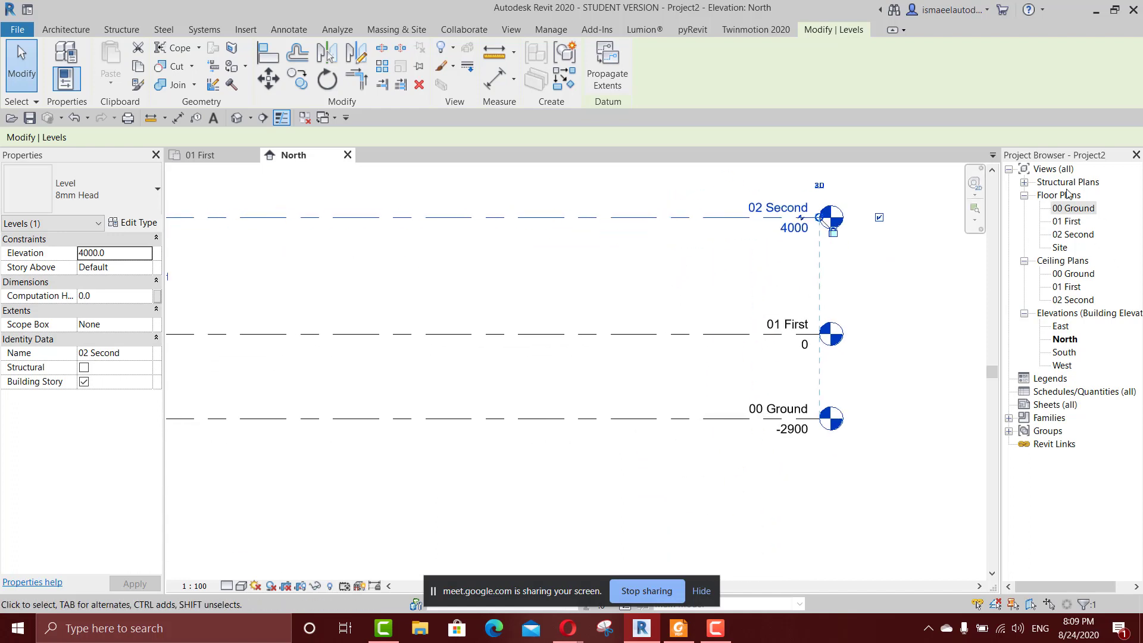
scroll(724, 410, "down", 1)
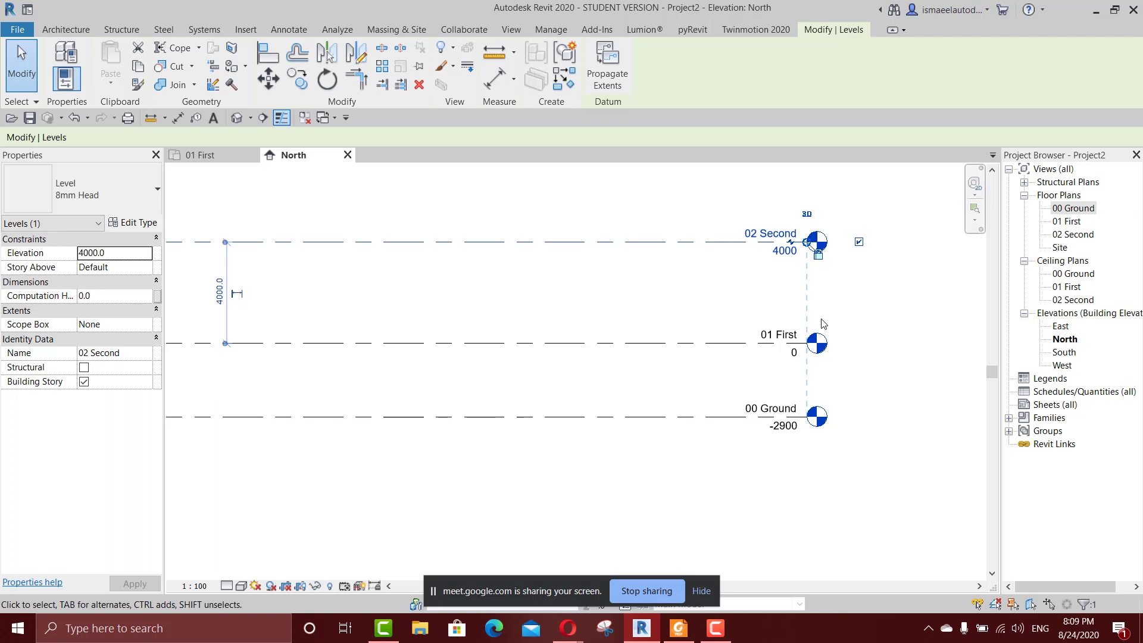
scroll(778, 387, "down", 1)
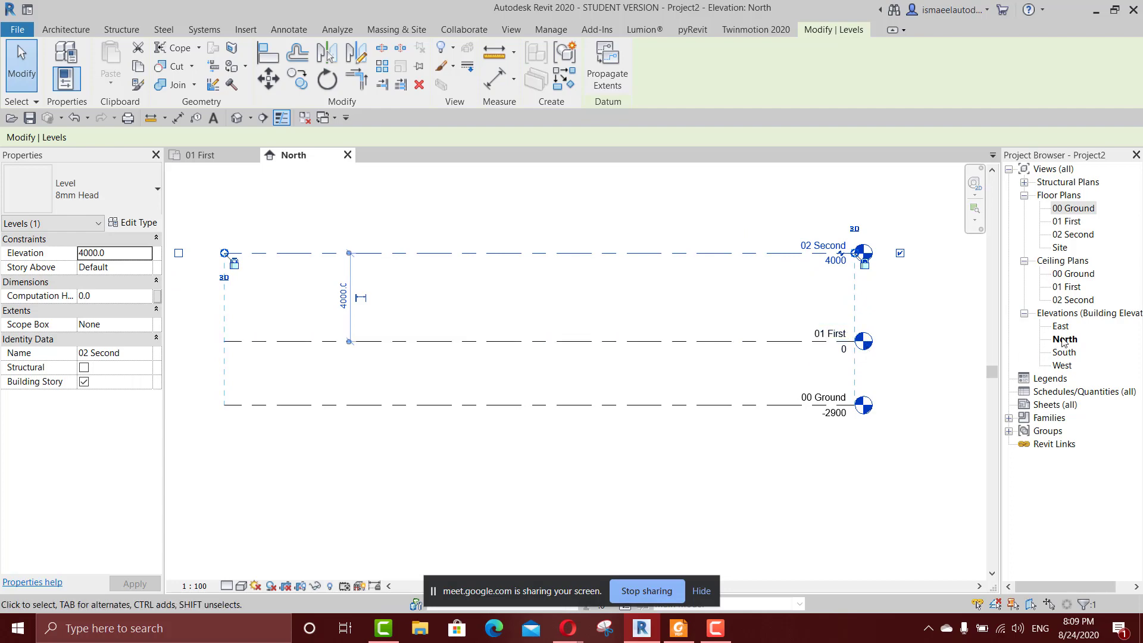
left_click(530, 295)
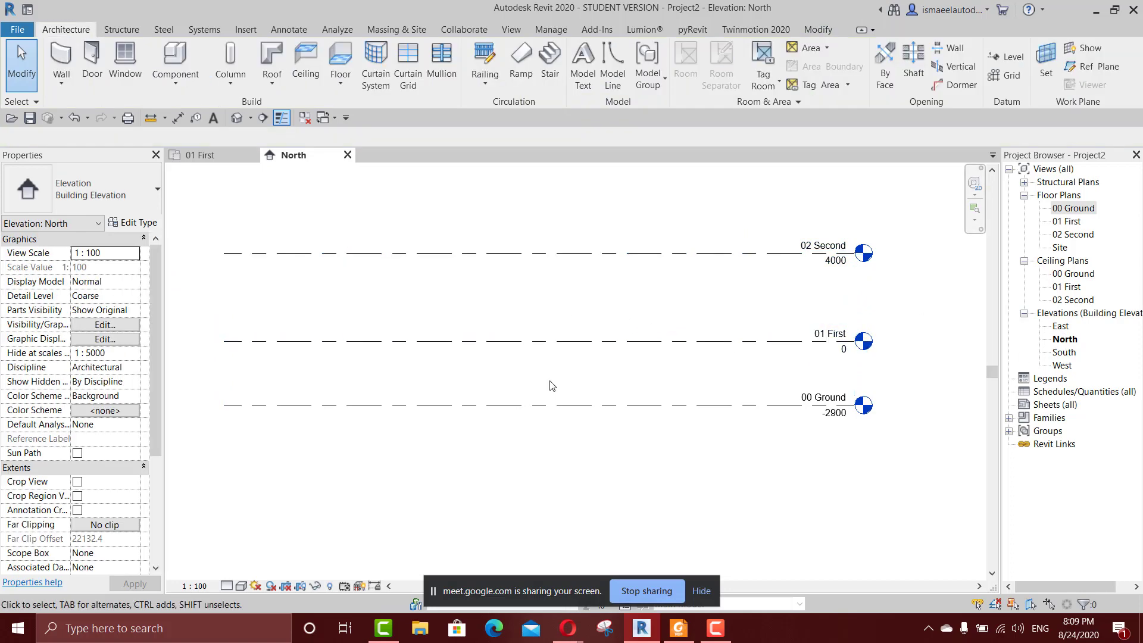
Switch to Foxit Reader to check the naming and organizing topics in the course outline, and return to Revit.
left_click(679, 628)
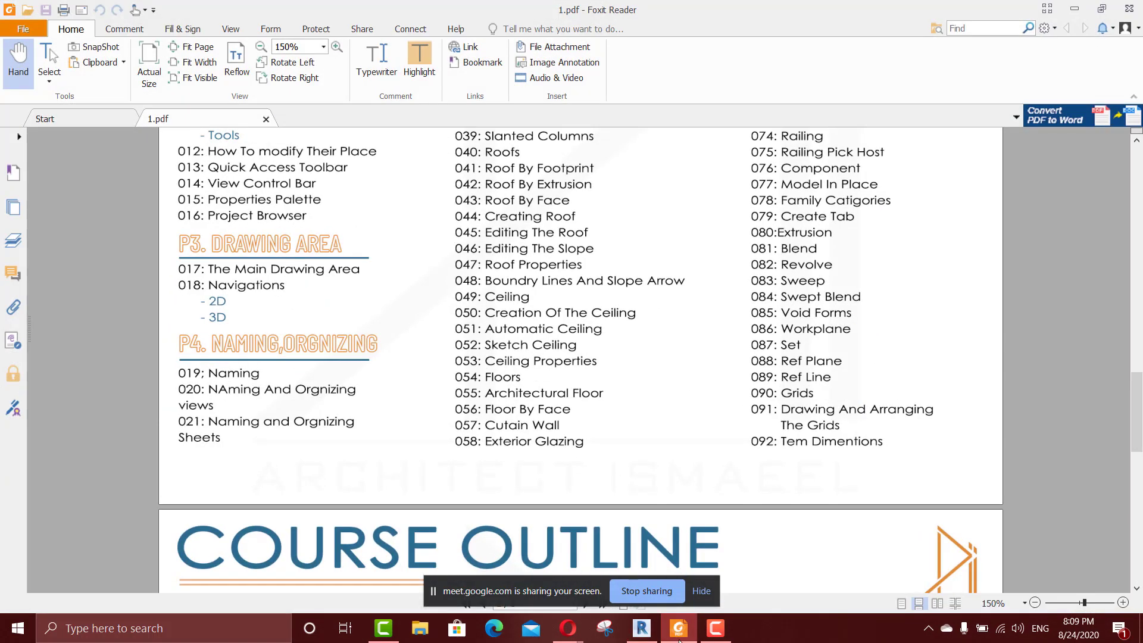
mouse_move(676, 638)
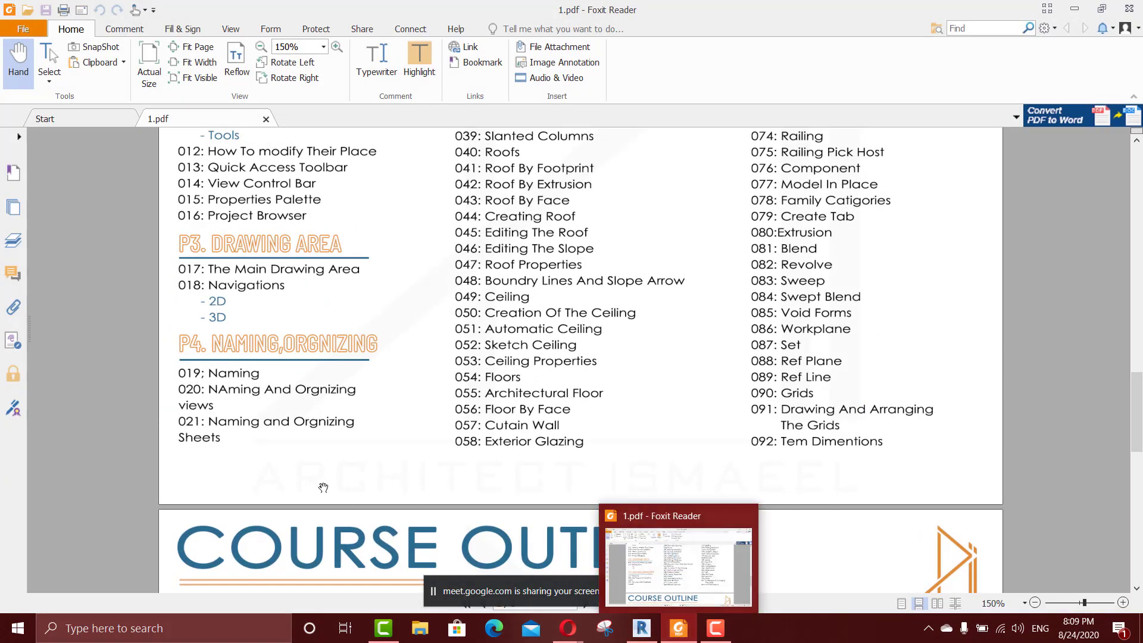
left_click(682, 630)
Open the 01 First floor plan and create a new sheet using the A1 metric titleblock.
left_click(216, 155)
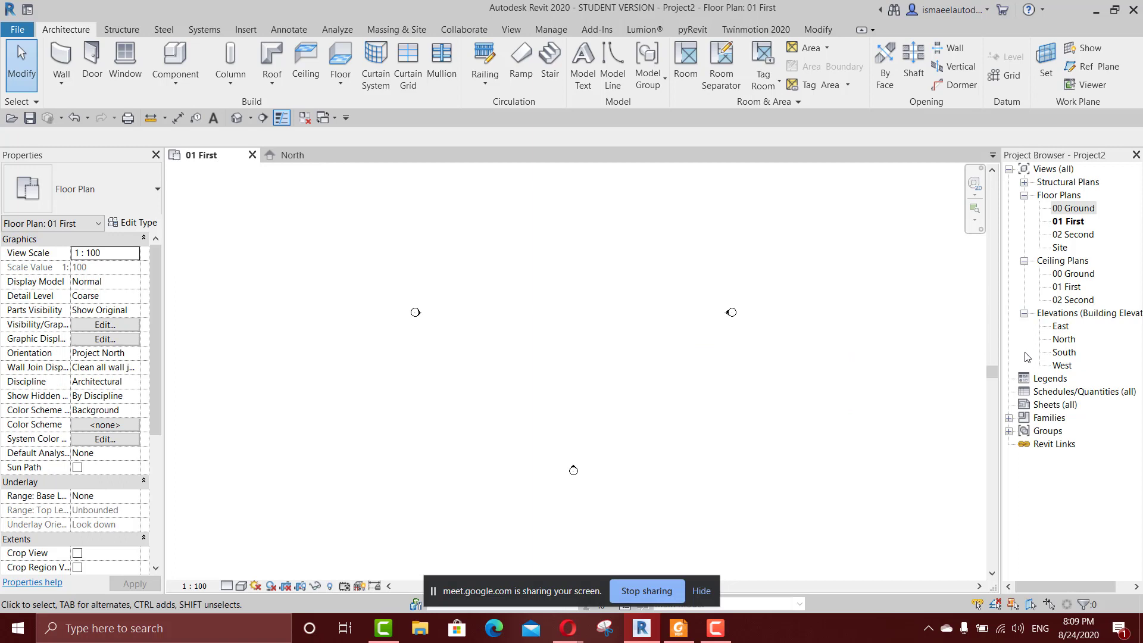
middle_click_drag(552, 299, 557, 324)
left_click(1054, 406)
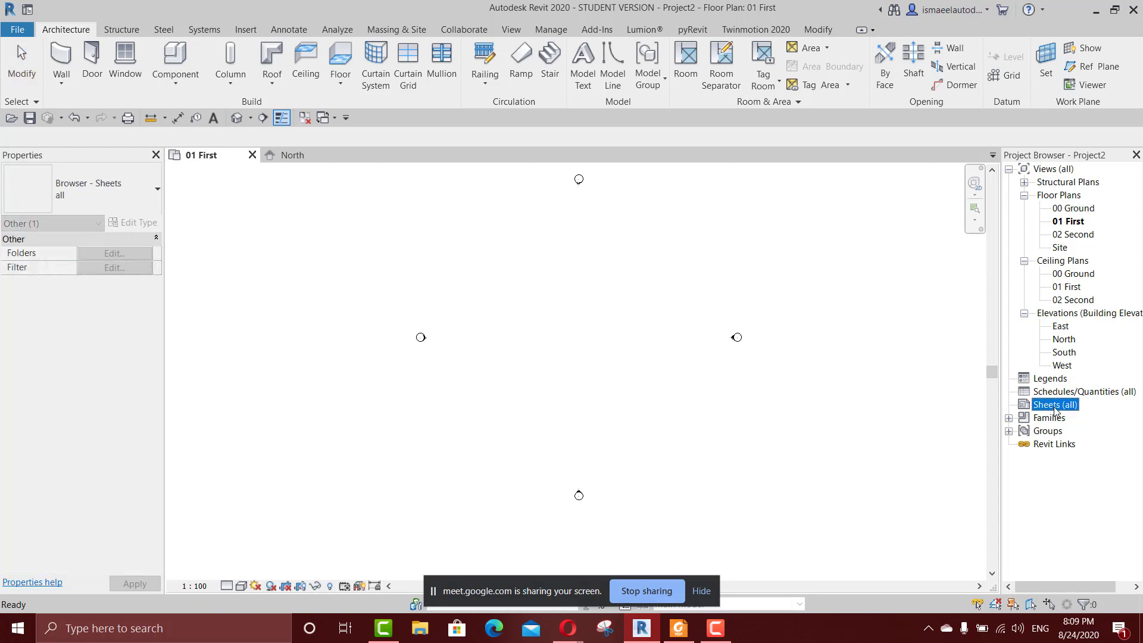
right_click(1055, 409)
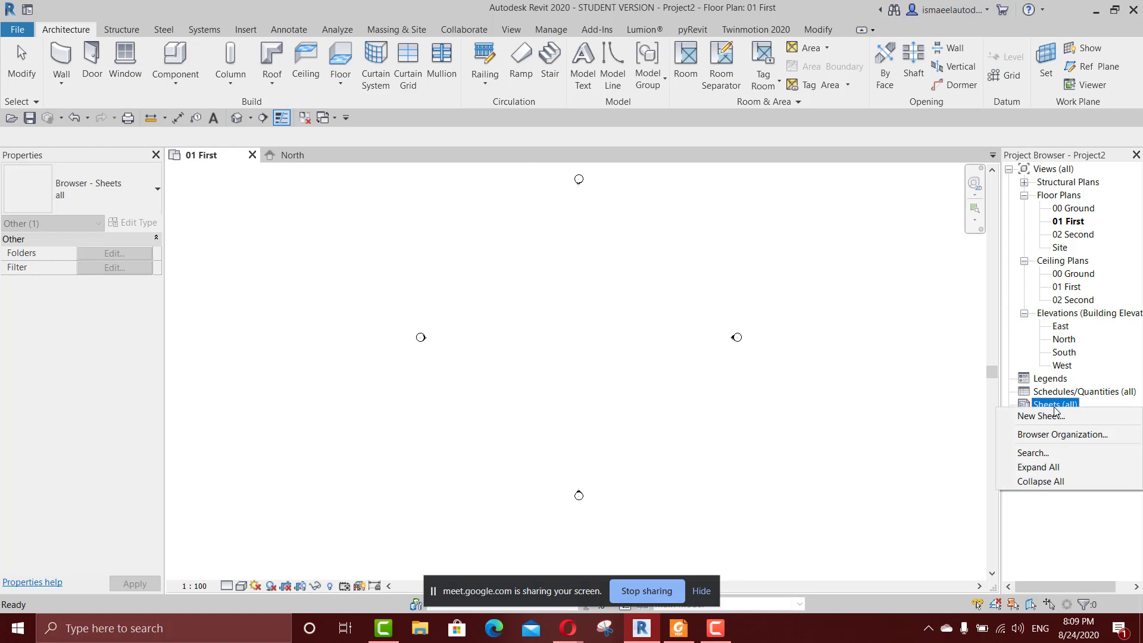
left_click(1048, 416)
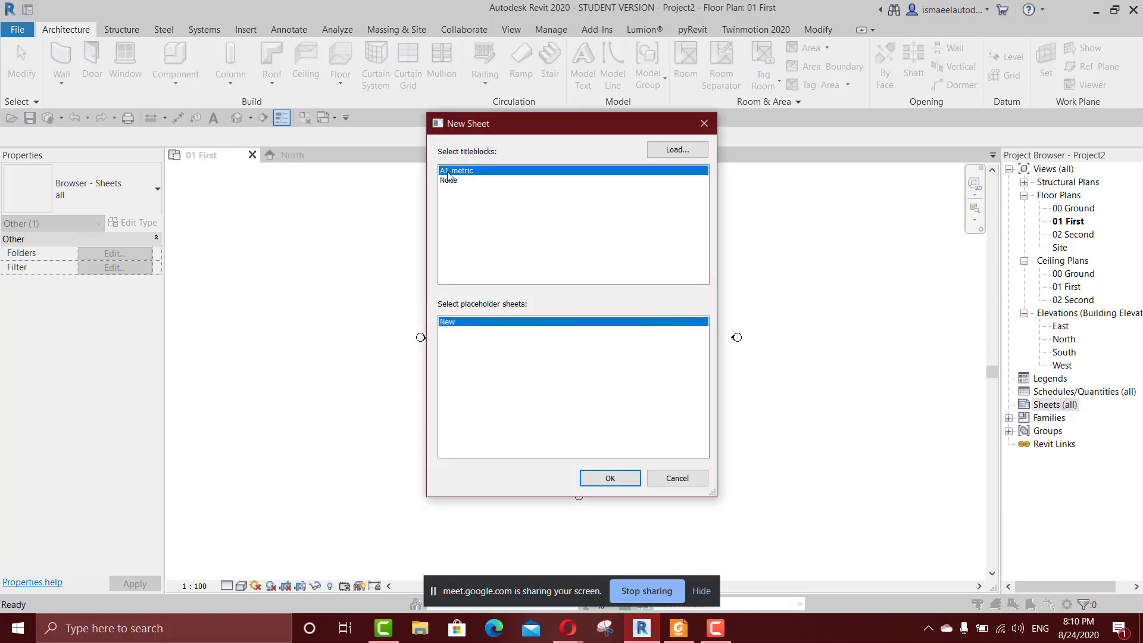
left_click(624, 480)
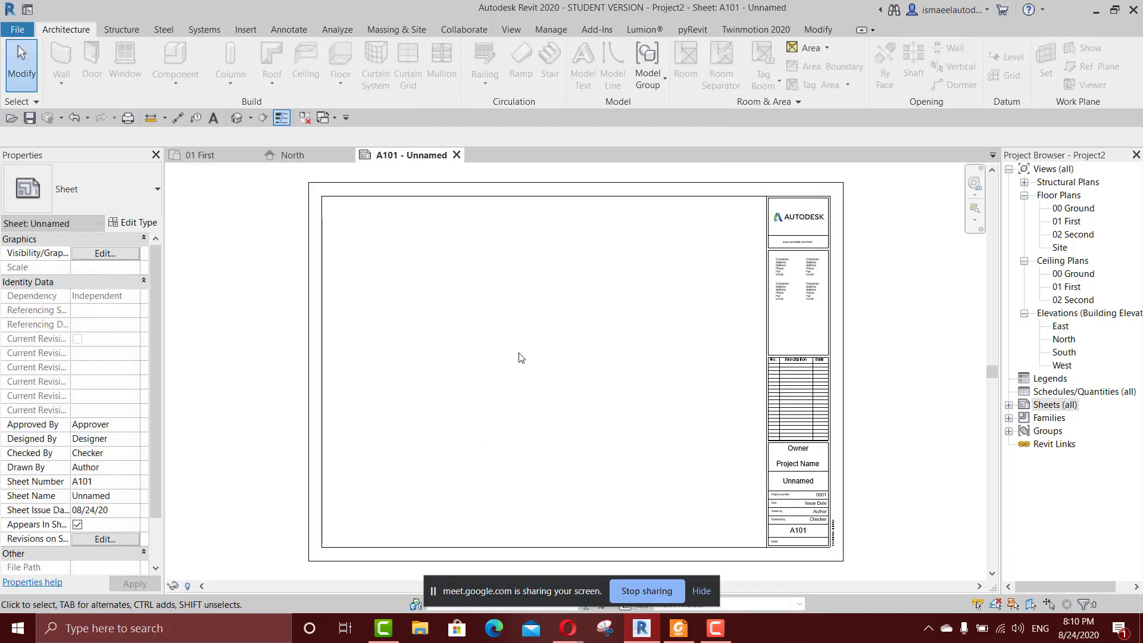
Draw a rectangle of Generic - 200mm walls, about 16800 by 12800 mm, between the elevation markers in the 01 First floor plan.
left_click(217, 156)
key("w")
key("a")
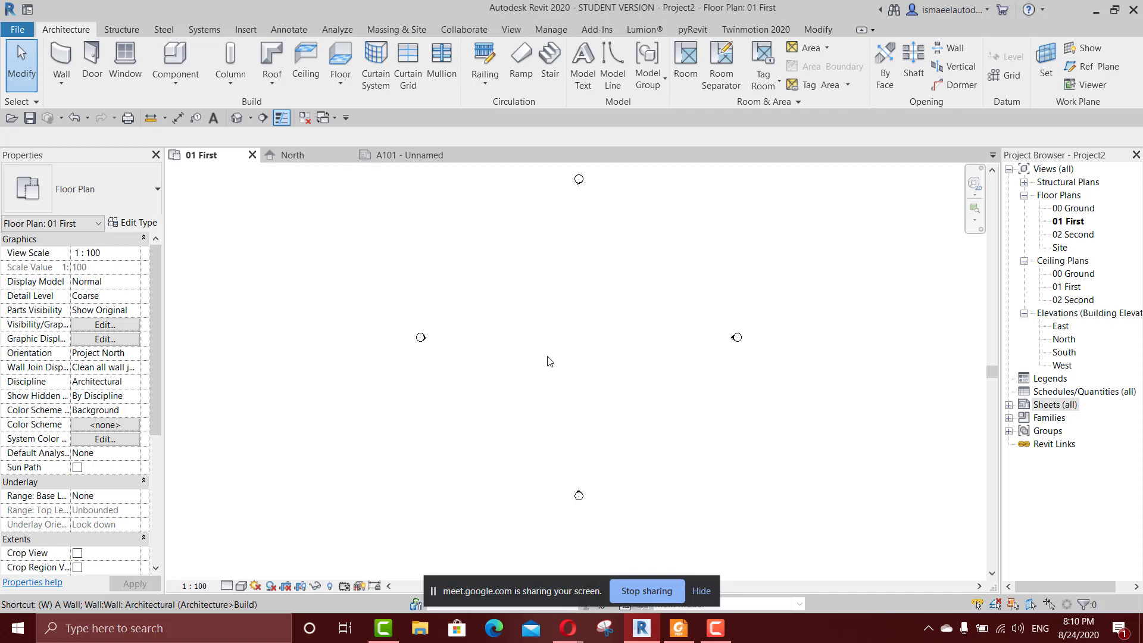
left_click(611, 52)
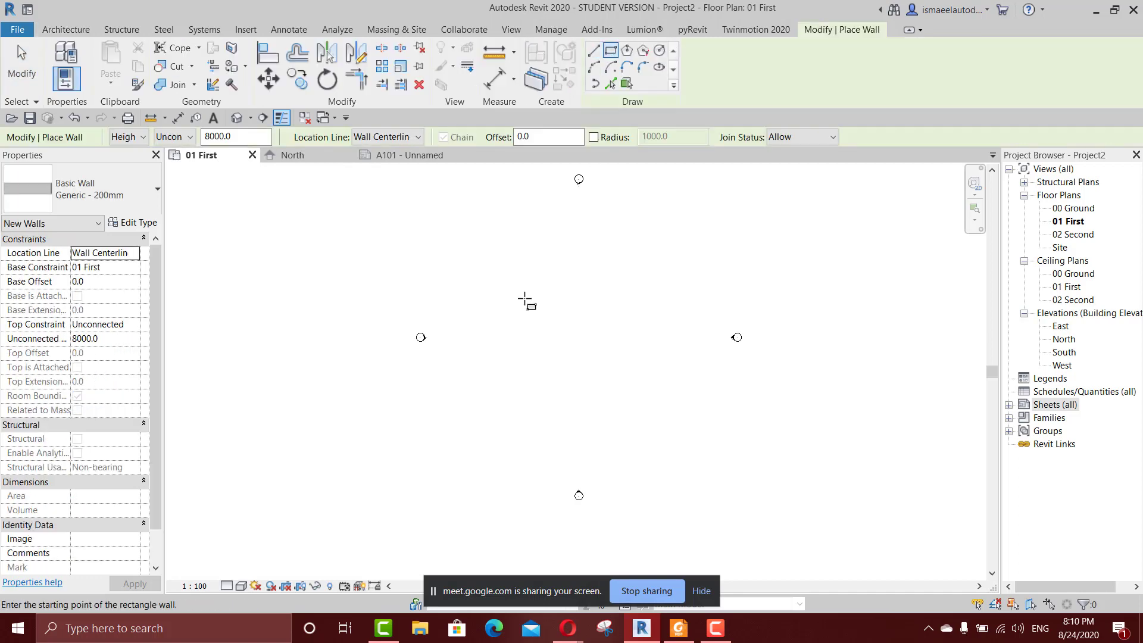
left_click(524, 302)
left_click(629, 383)
scroll(590, 345, "up", 2)
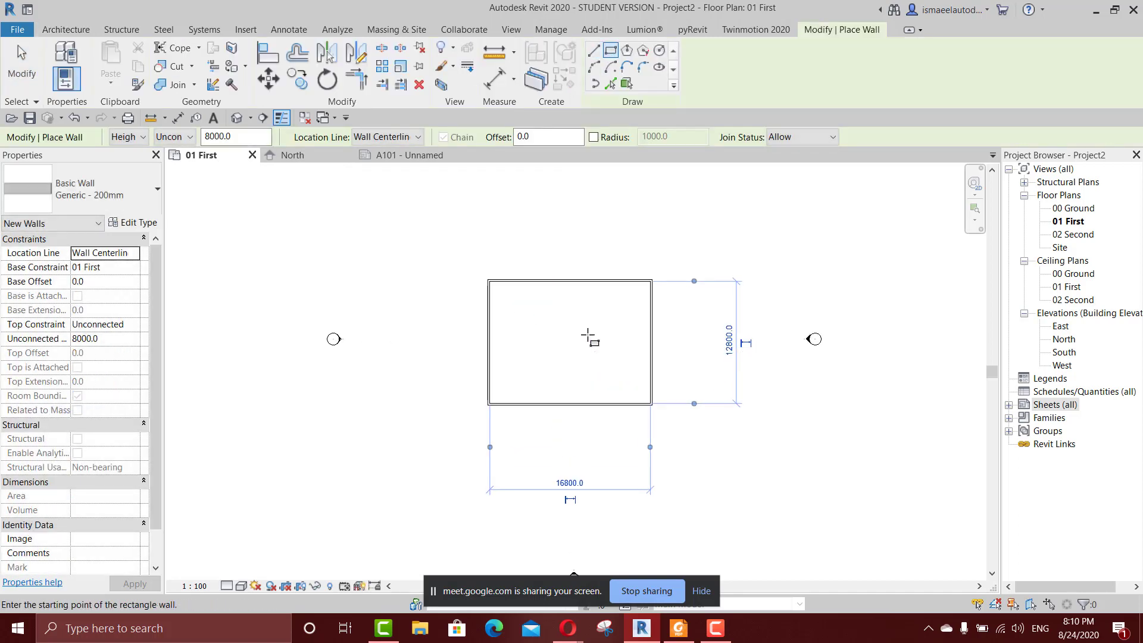
key("Escape")
key("Escape")
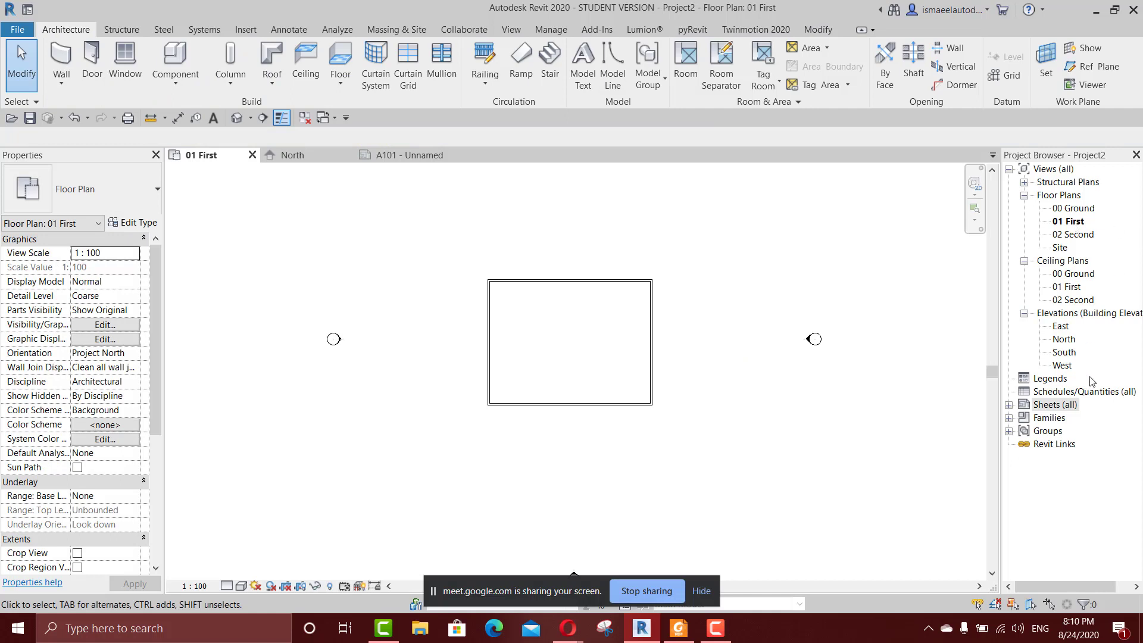
Open sheet A101 and place the 01 First floor plan in its drawing area.
left_click(1009, 405)
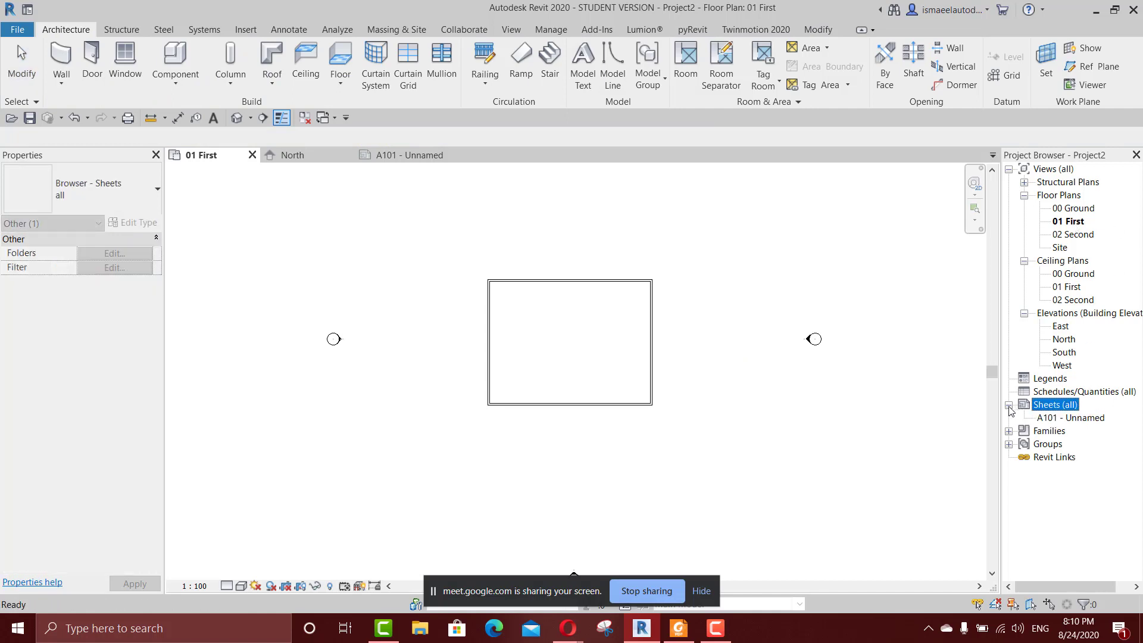
double_click(1068, 419)
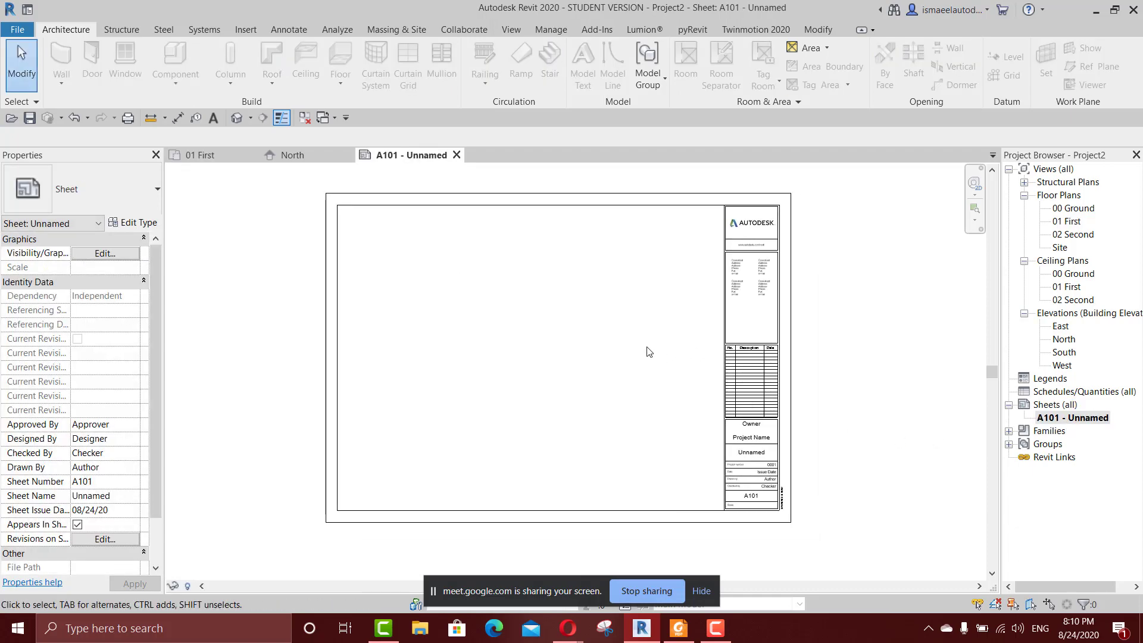
left_click(1074, 225)
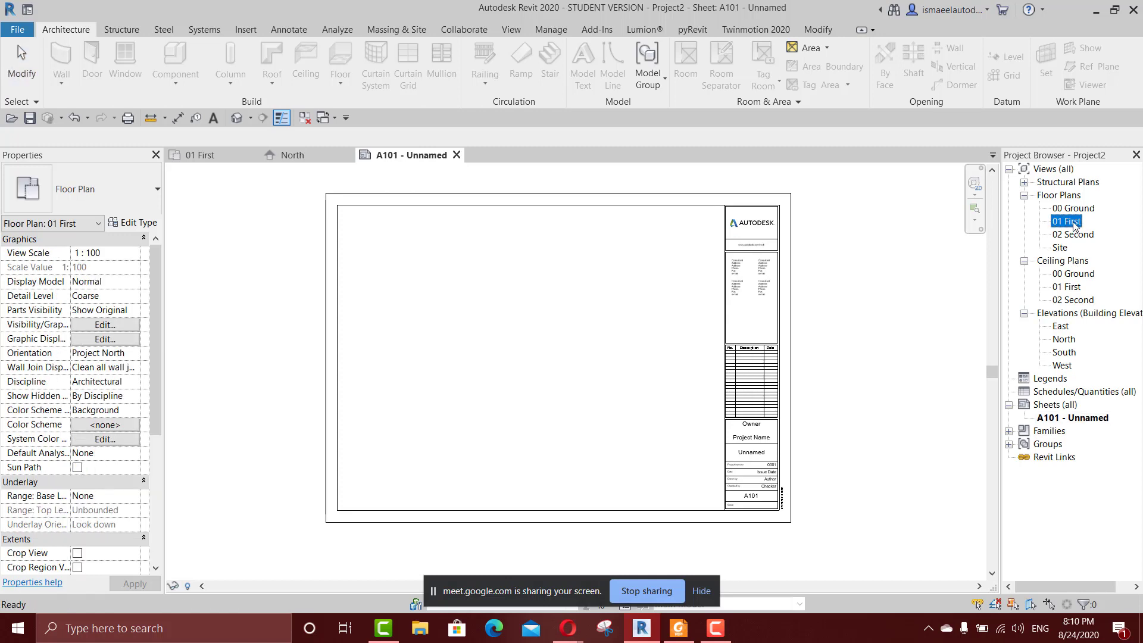
left_click_drag(1075, 225, 509, 369)
left_click(510, 369)
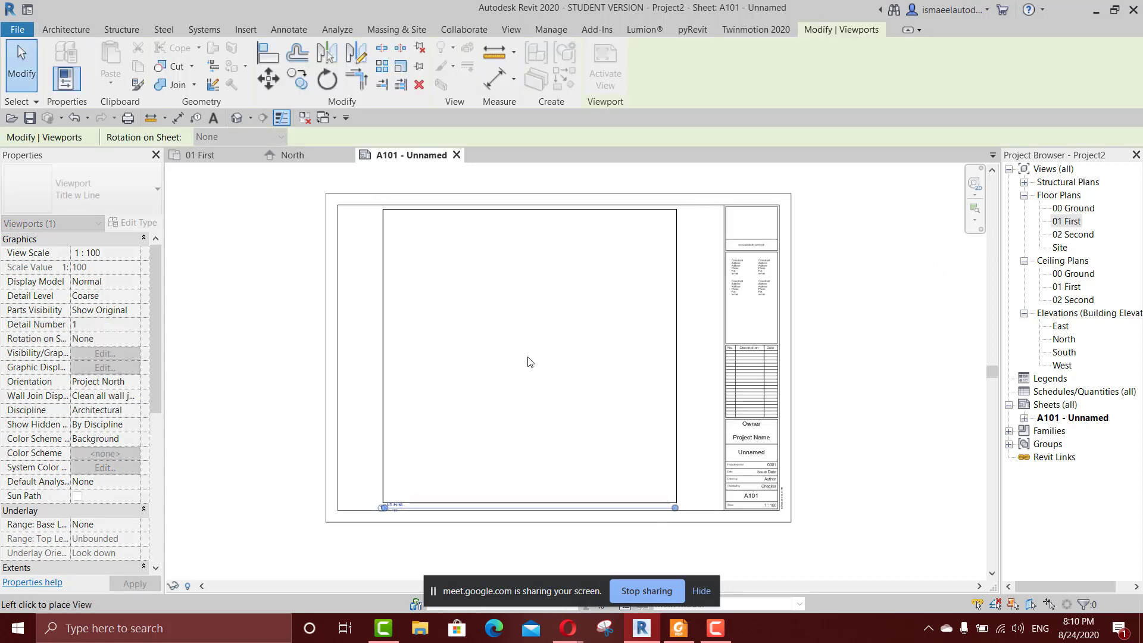
scroll(534, 374, "up", 2)
scroll(535, 374, "up", 2)
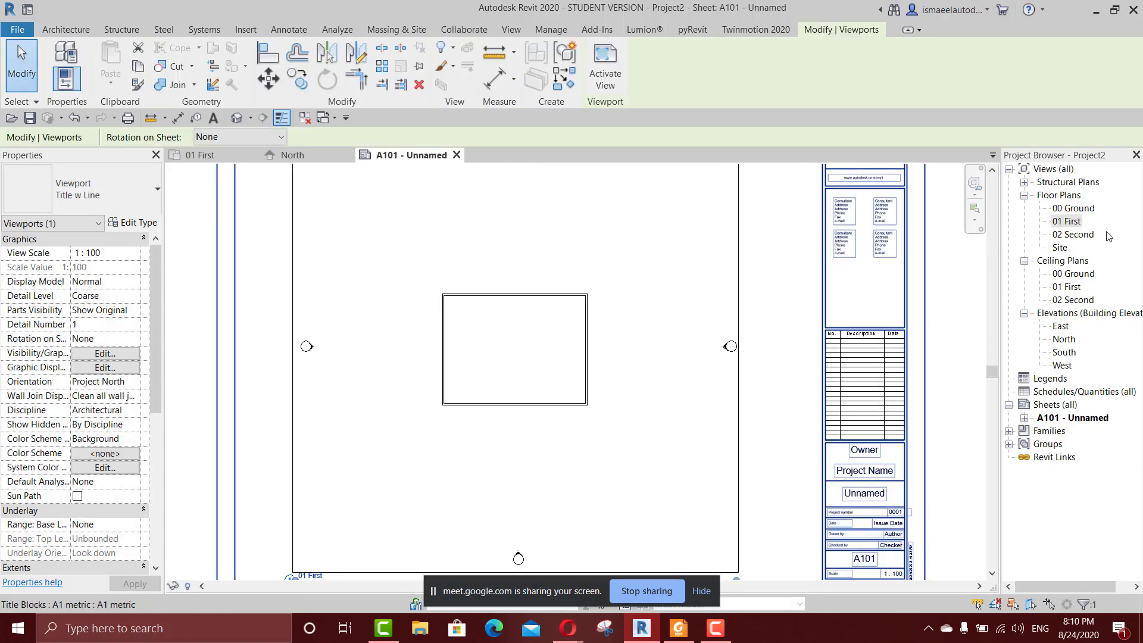
scroll(537, 243, "down", 1)
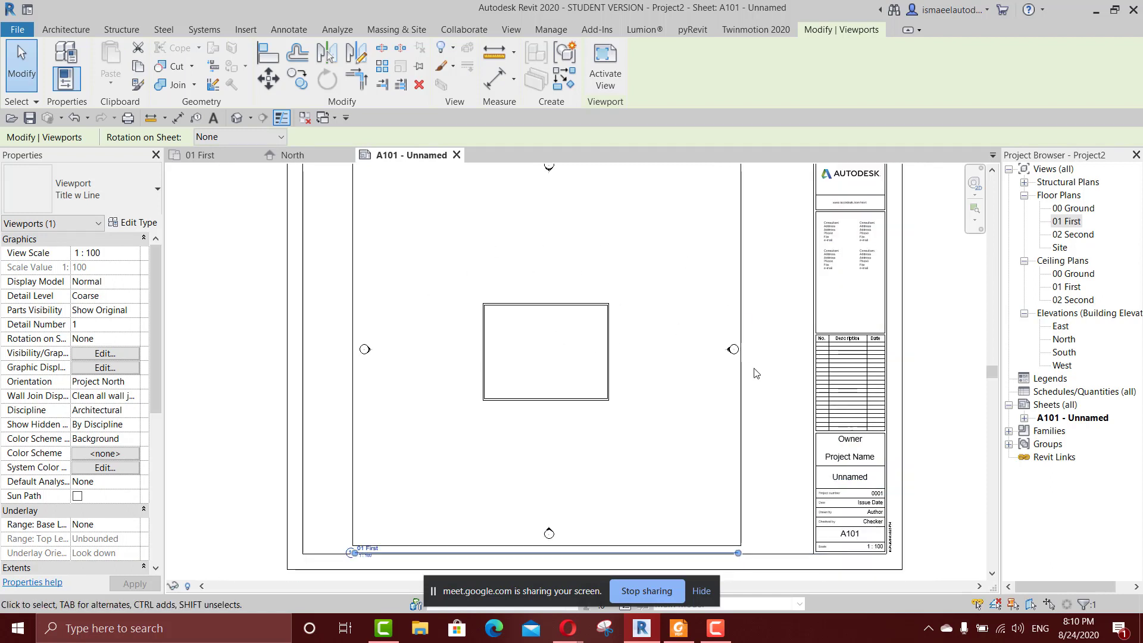
scroll(550, 393, "down", 1)
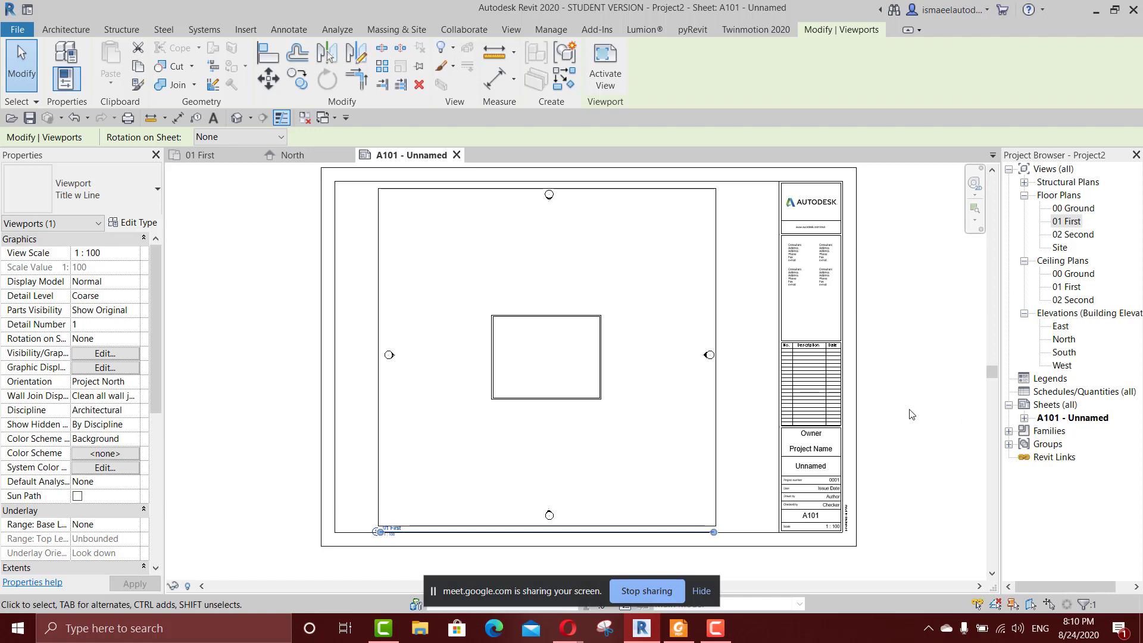
Review the naming views and sheets topics of the course outline in Foxit Reader, and switch back to the Revit sheet.
left_click(679, 629)
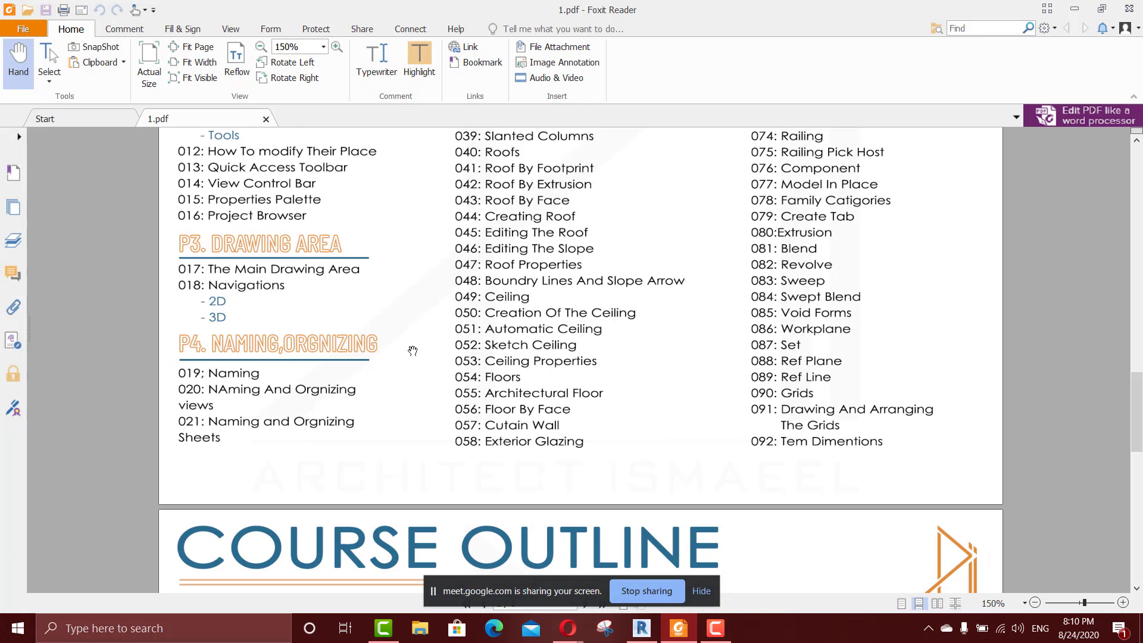
scroll(370, 400, "down", 1)
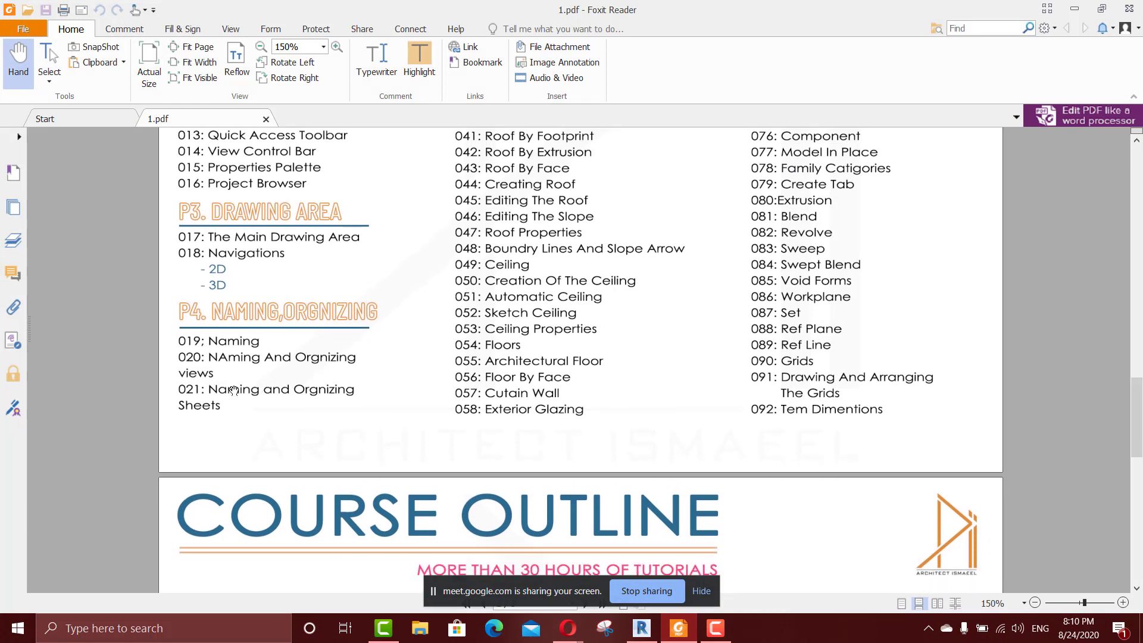
left_click(655, 629)
scroll(673, 363, "down", 2)
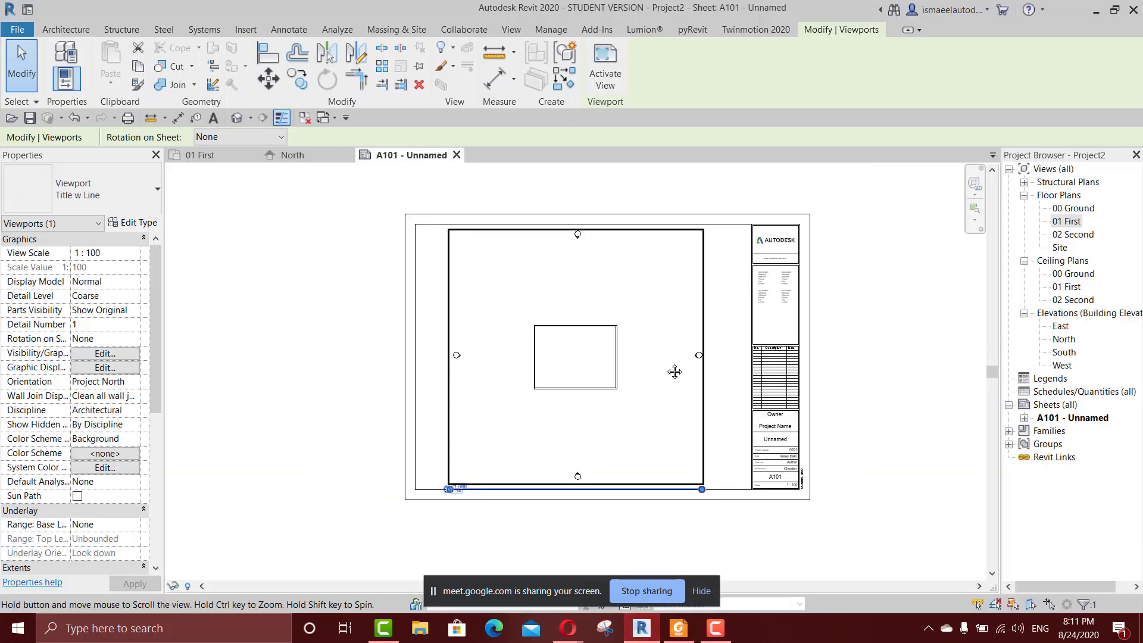
Close the A101 sheet view and open the 02 Second floor plan, with the Ceiling Plans group collapsed in the Project Browser.
left_click(457, 156)
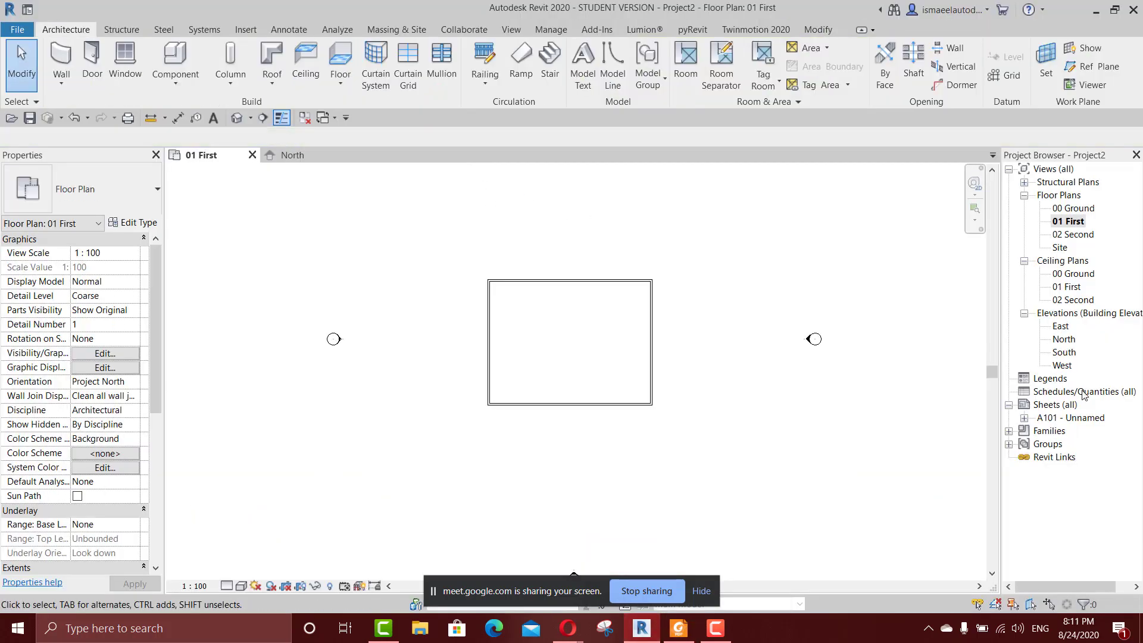
left_click(1025, 261)
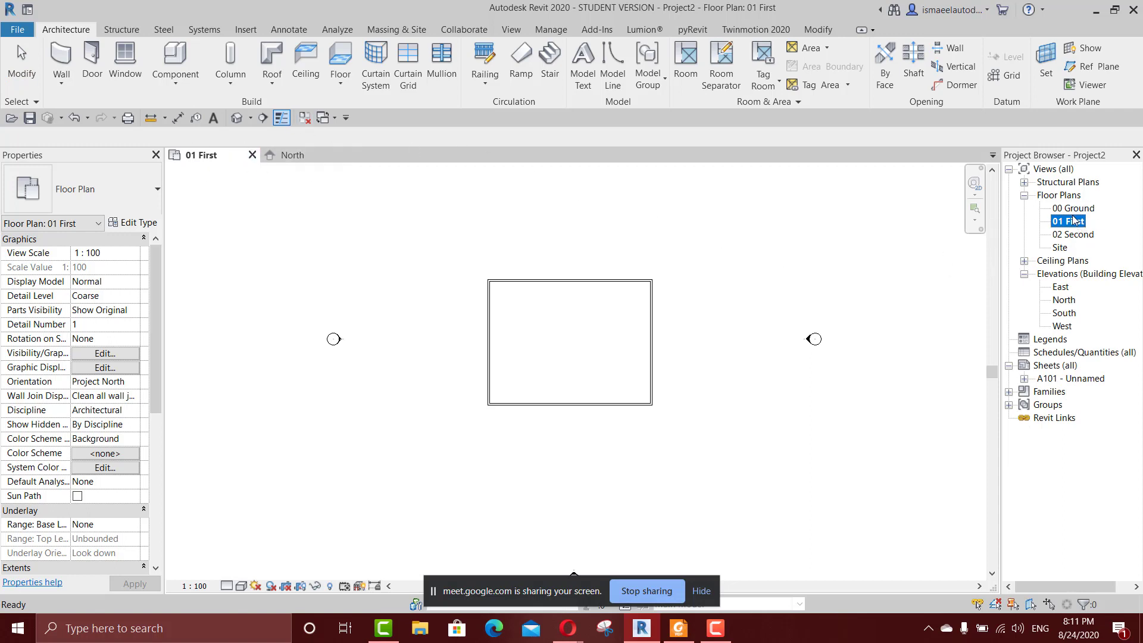
double_click(1071, 234)
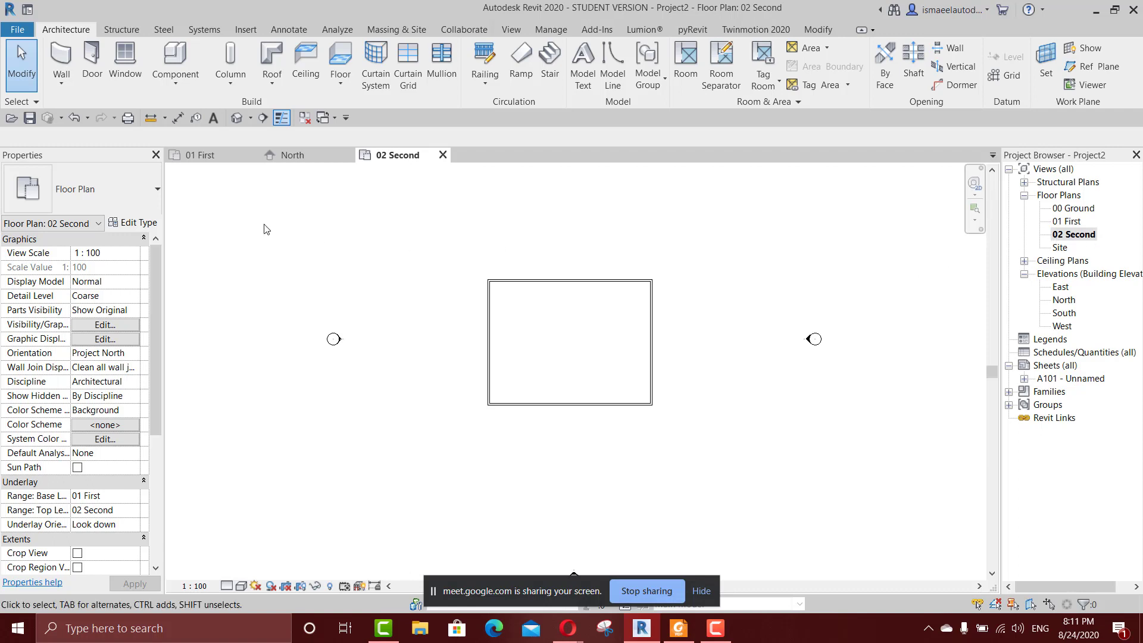
Open the East and West elevations to examine the walls against the renamed levels.
double_click(1061, 287)
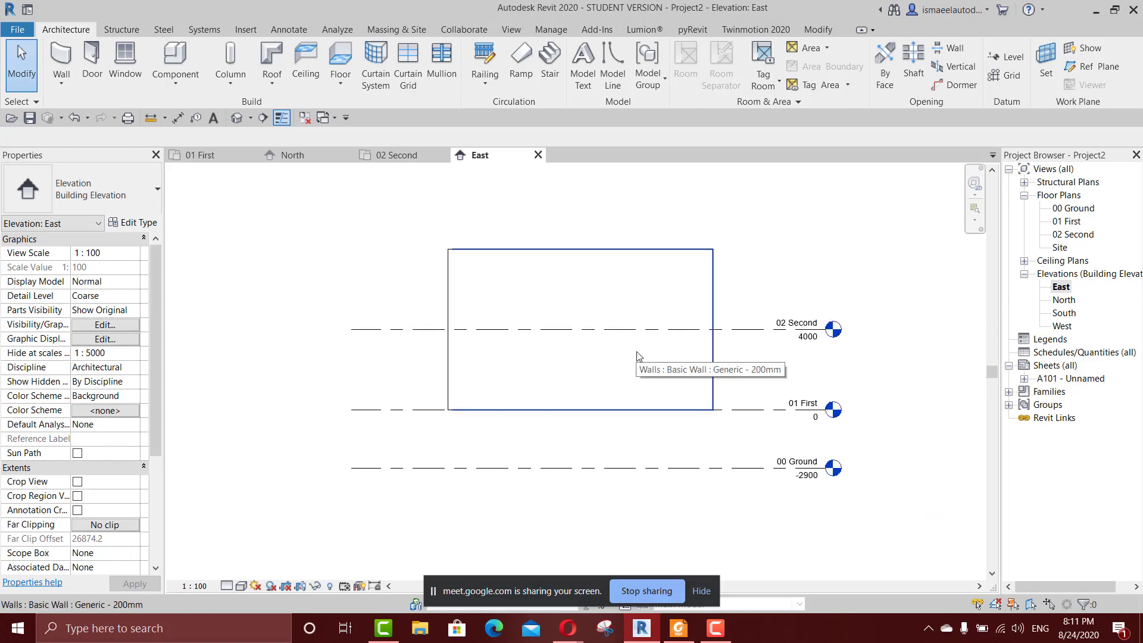
double_click(1061, 326)
middle_click_drag(916, 372, 639, 357)
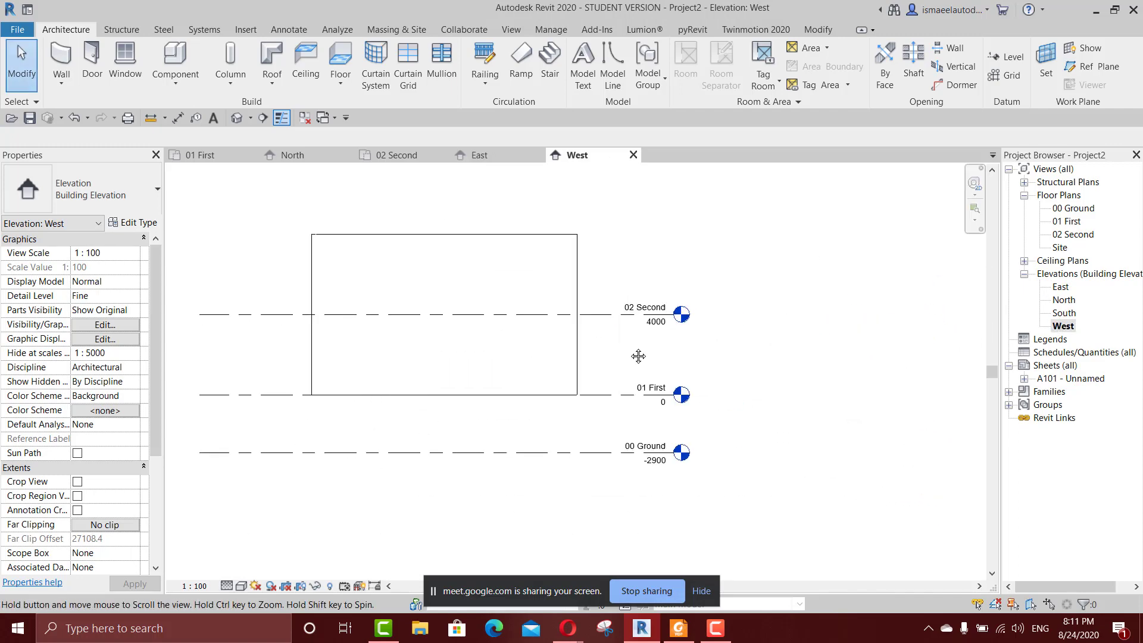
middle_click_drag(511, 336, 567, 315)
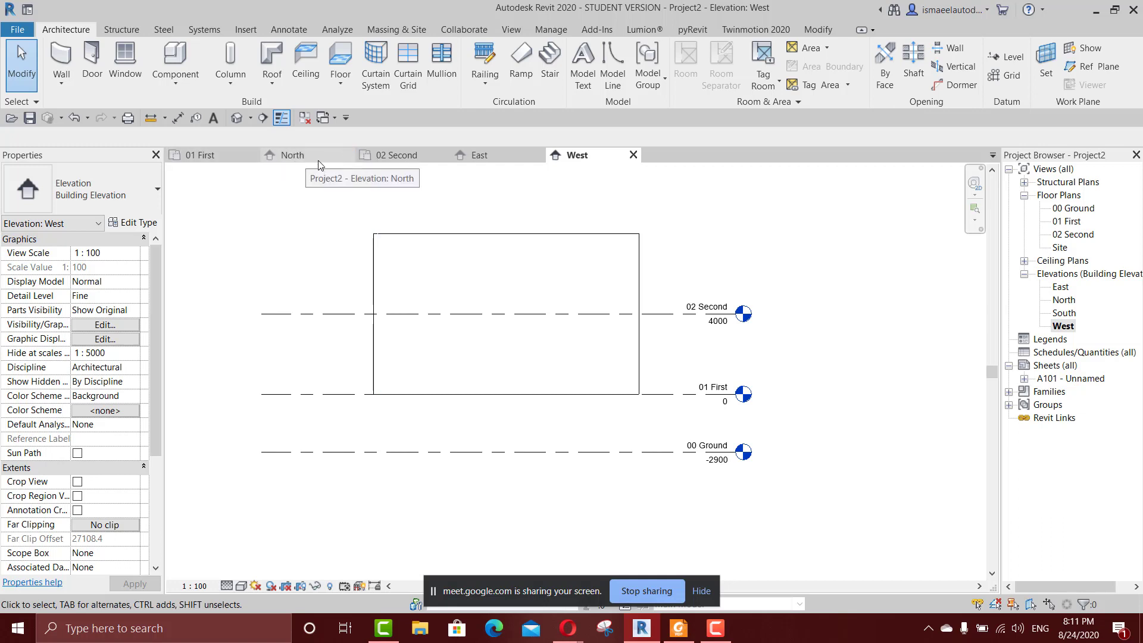
scroll(480, 274, "down", 1)
middle_click_drag(570, 281, 745, 289)
scroll(799, 248, "up", 1)
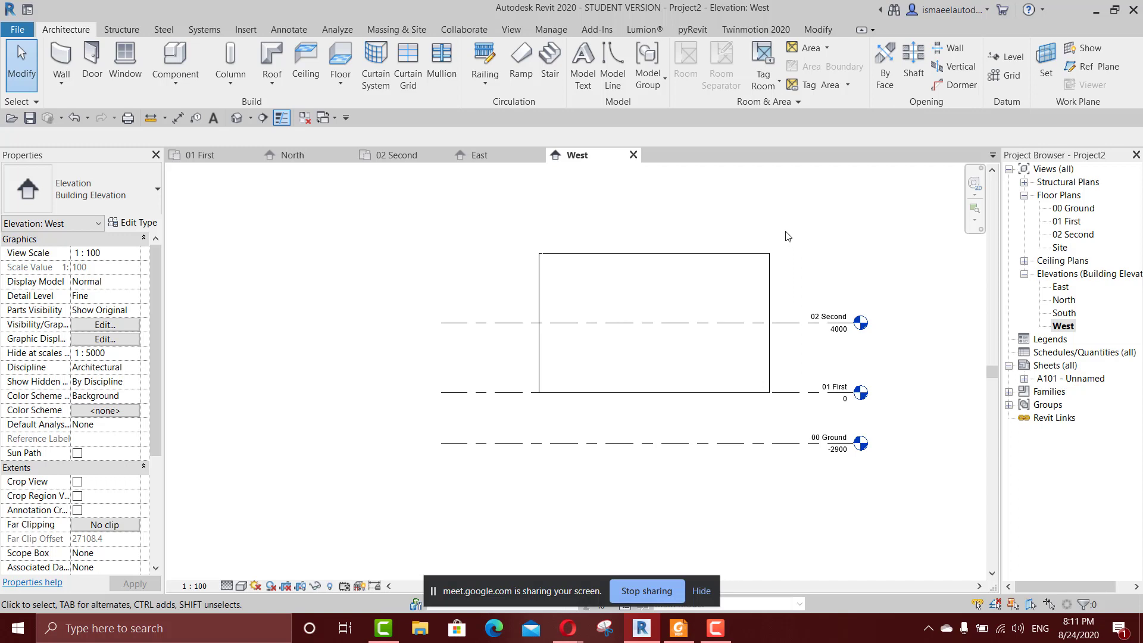
Return to the 01 First floor plan and examine the wall rectangle between the elevation markers.
left_click(200, 155)
scroll(590, 351, "down", 2)
middle_click_drag(584, 350, 645, 355)
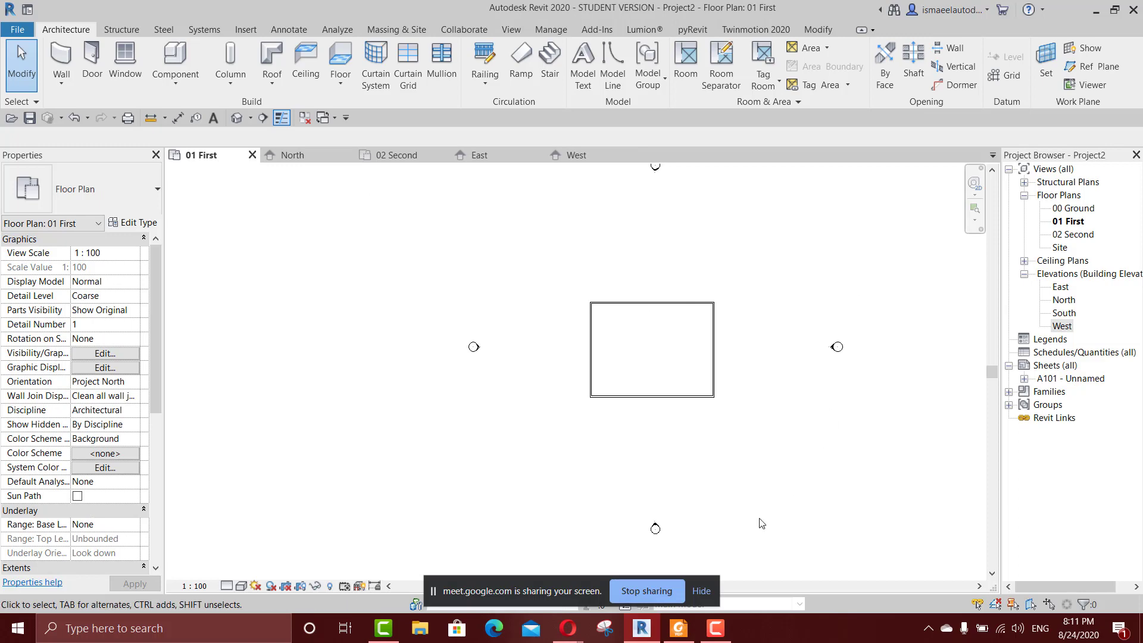
Review the course outline topics in Foxit Reader, and switch back to the Revit project.
left_click(677, 629)
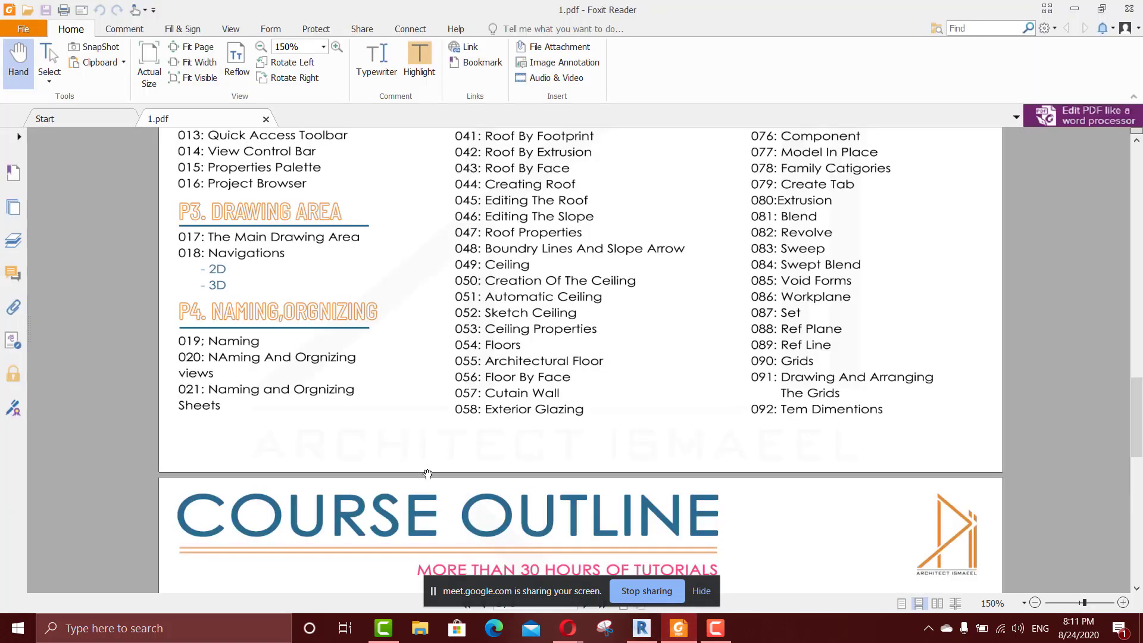
scroll(494, 461, "down", 5)
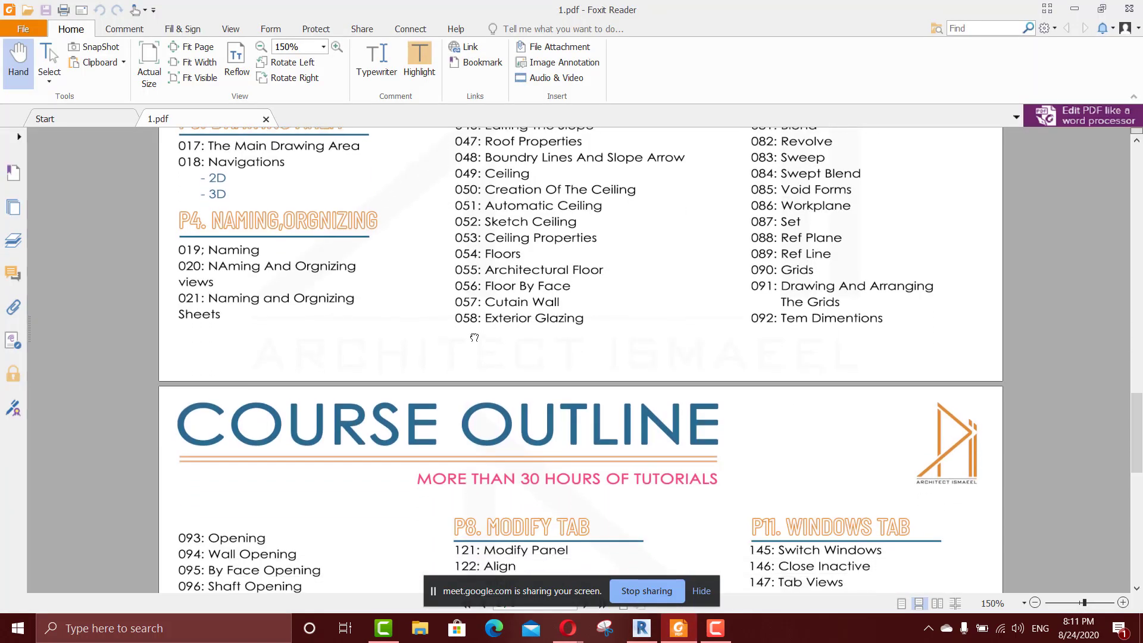
scroll(433, 278, "up", 10)
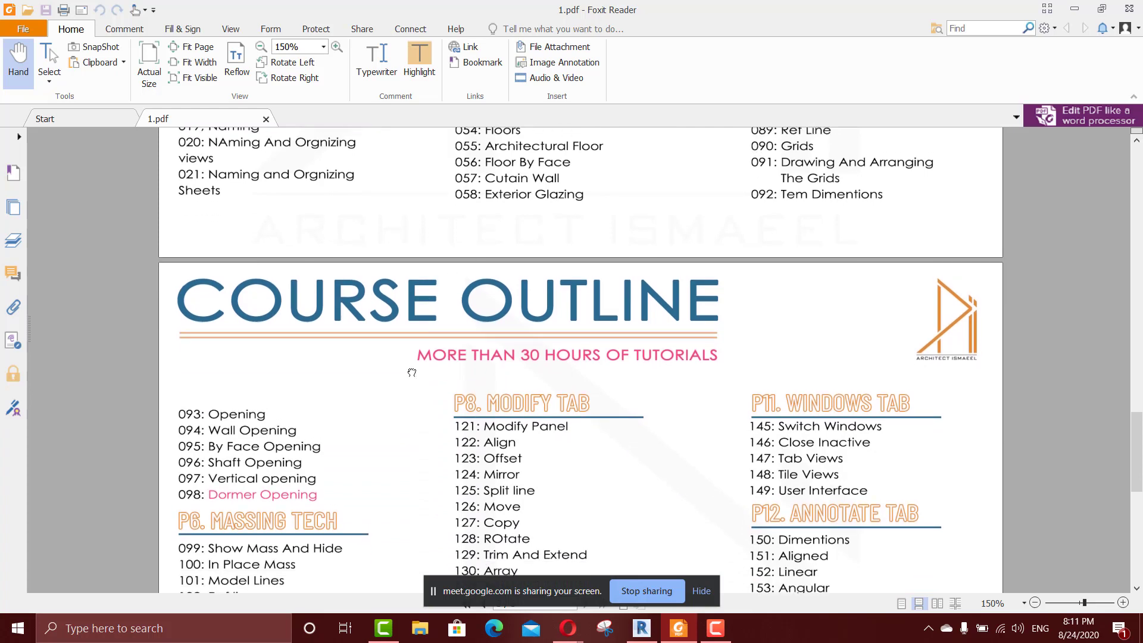
scroll(483, 381, "up", 1)
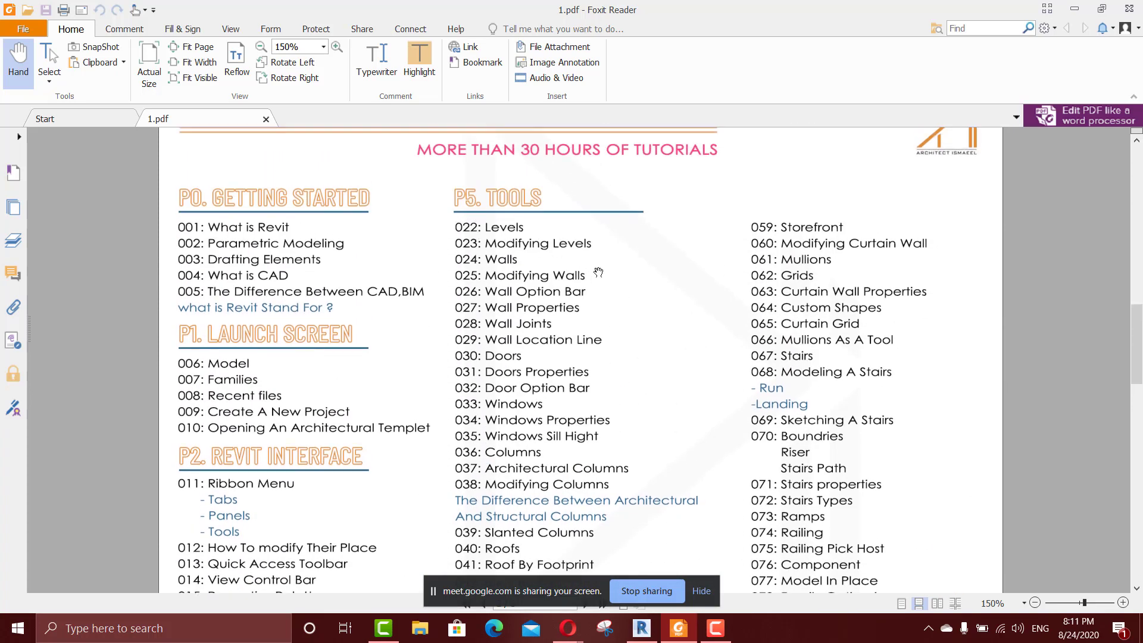
left_click(642, 629)
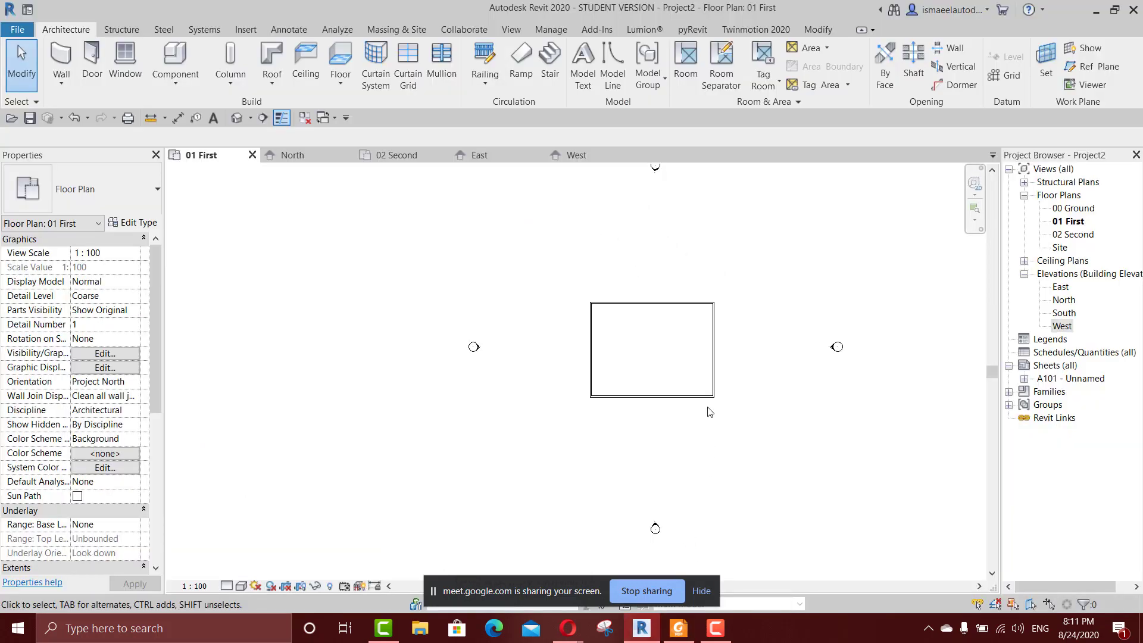
Open the North elevation and delete the four walls, keeping the levels.
double_click(1072, 300)
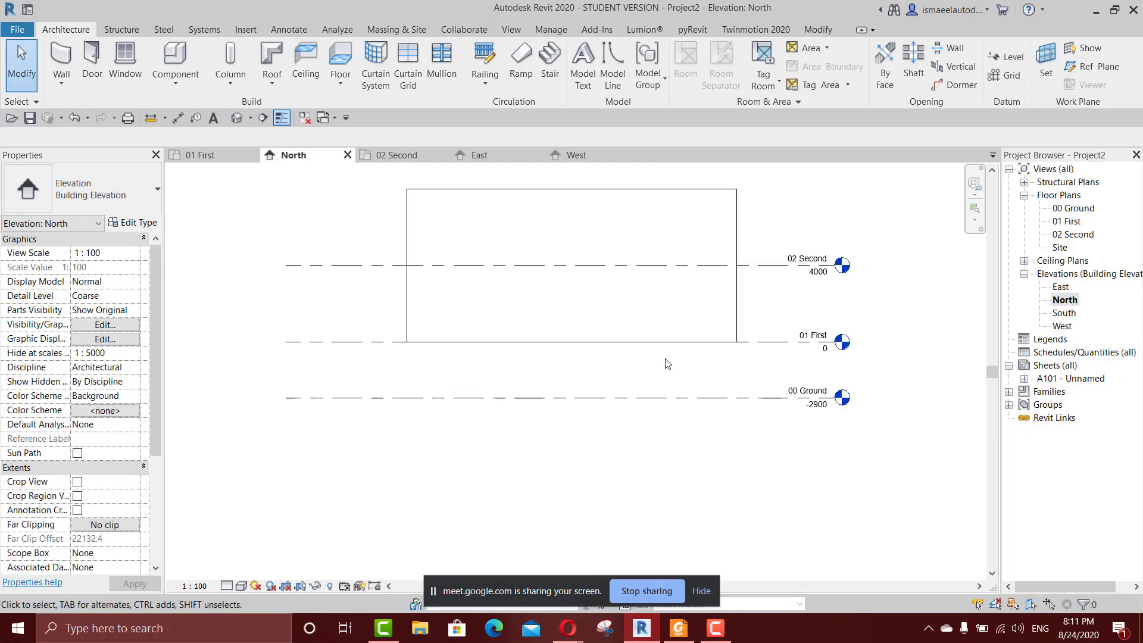
scroll(773, 233, "down", 1)
left_click_drag(783, 191, 442, 260)
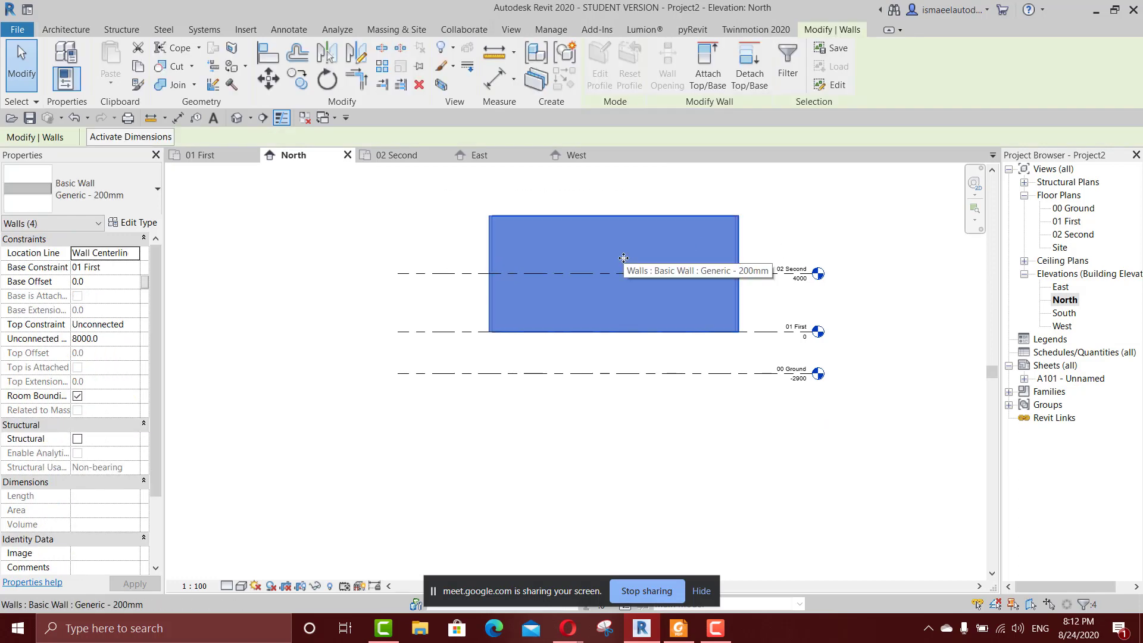
key("Delete")
Hide the level head at the right end of the 00 Ground level in the North elevation.
scroll(784, 362, "up", 2)
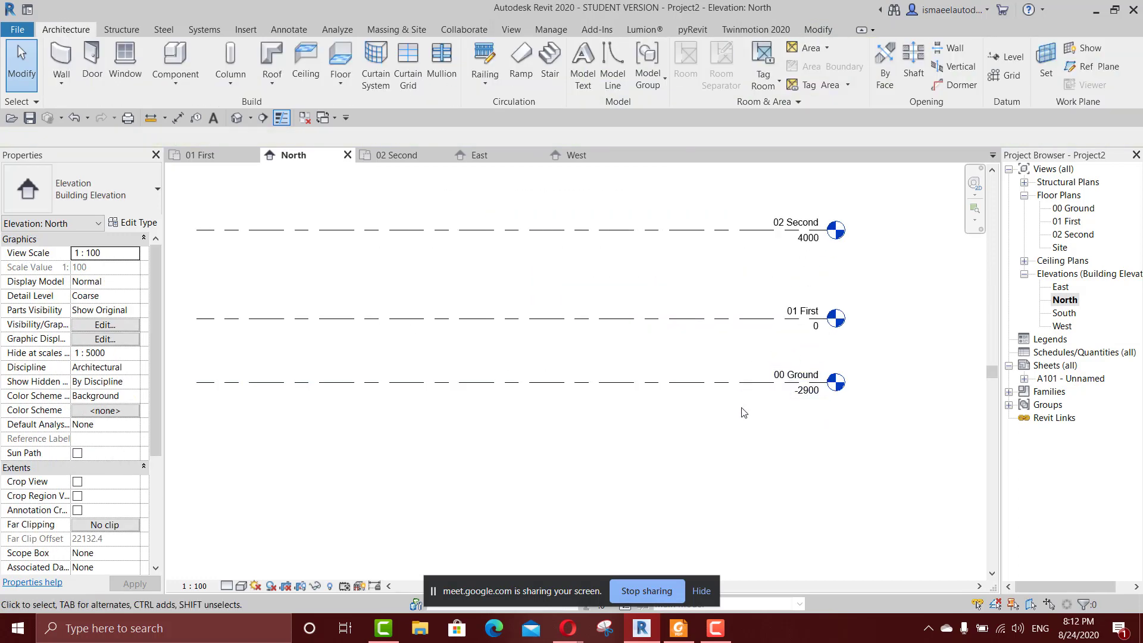
scroll(788, 405, "up", 1)
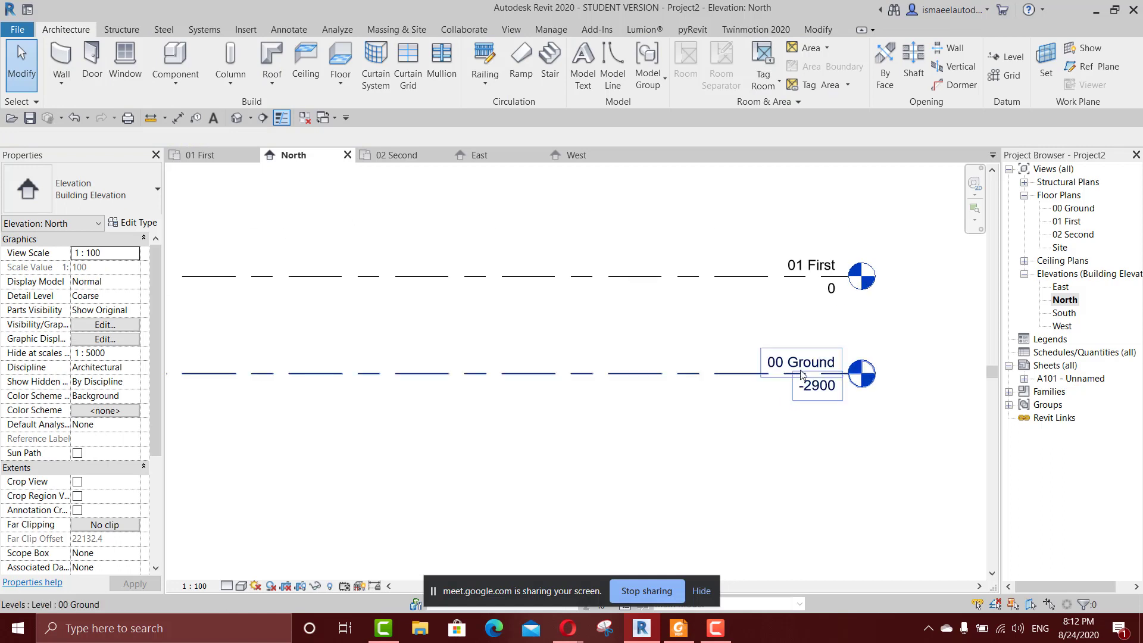
scroll(798, 392, "up", 2)
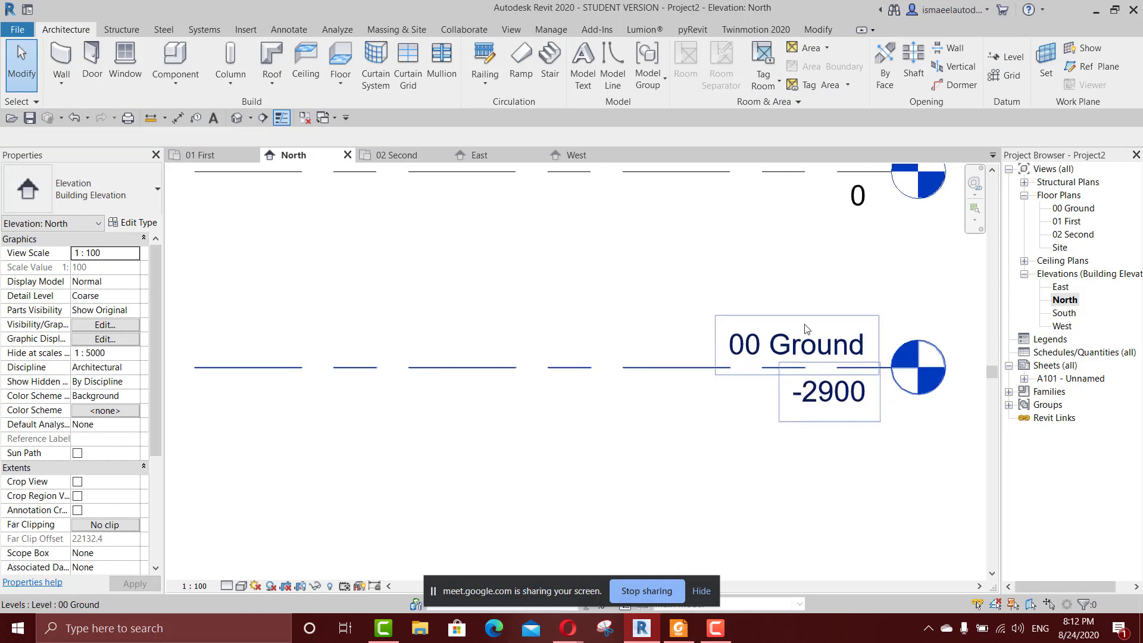
scroll(928, 365, "up", 2)
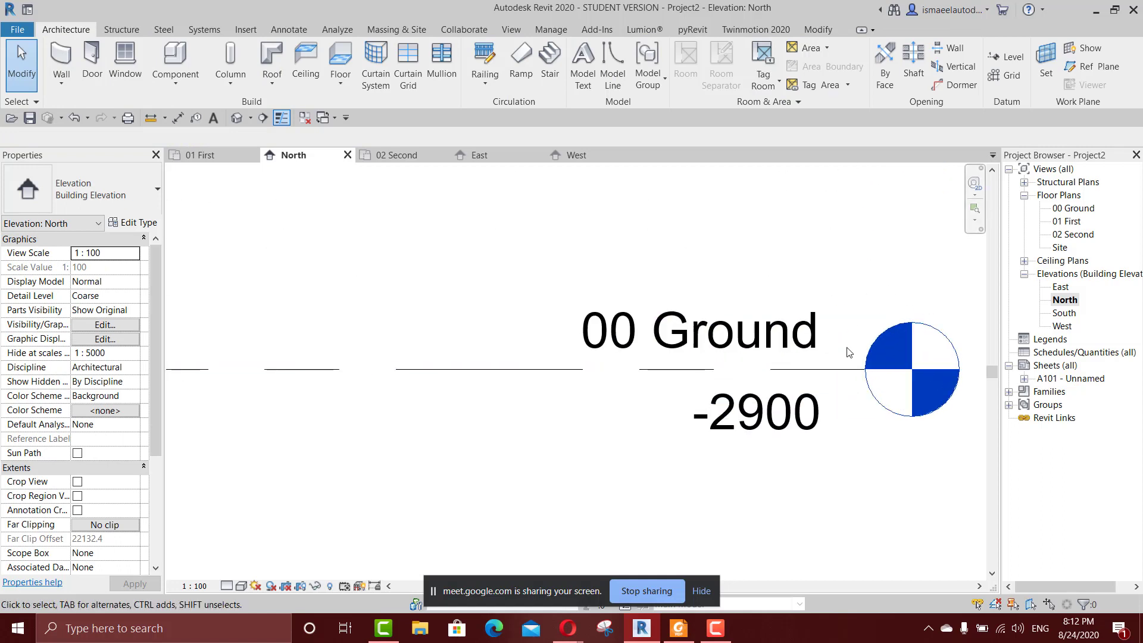
scroll(934, 369, "down", 2)
scroll(915, 376, "down", 5)
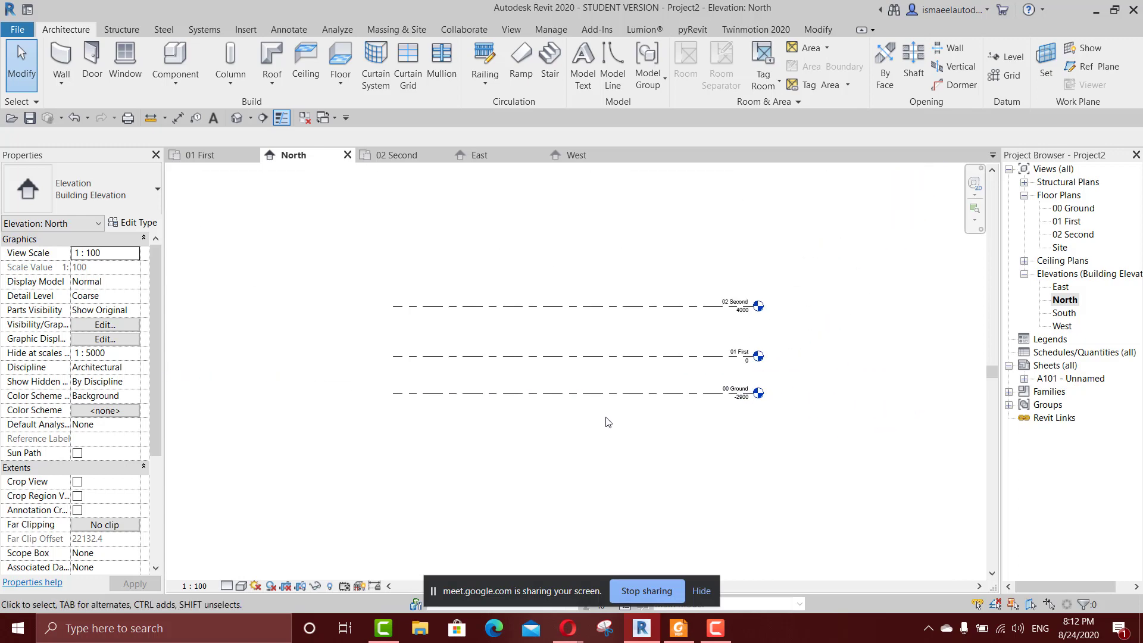
left_click(600, 398)
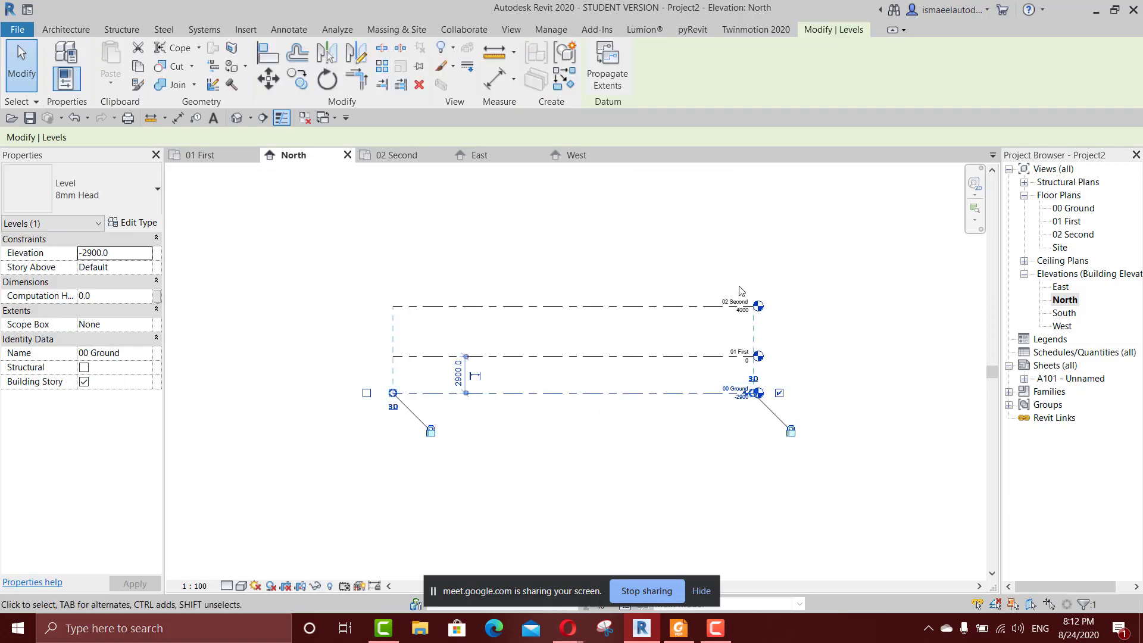
scroll(708, 448, "up", 2)
scroll(839, 372, "up", 2)
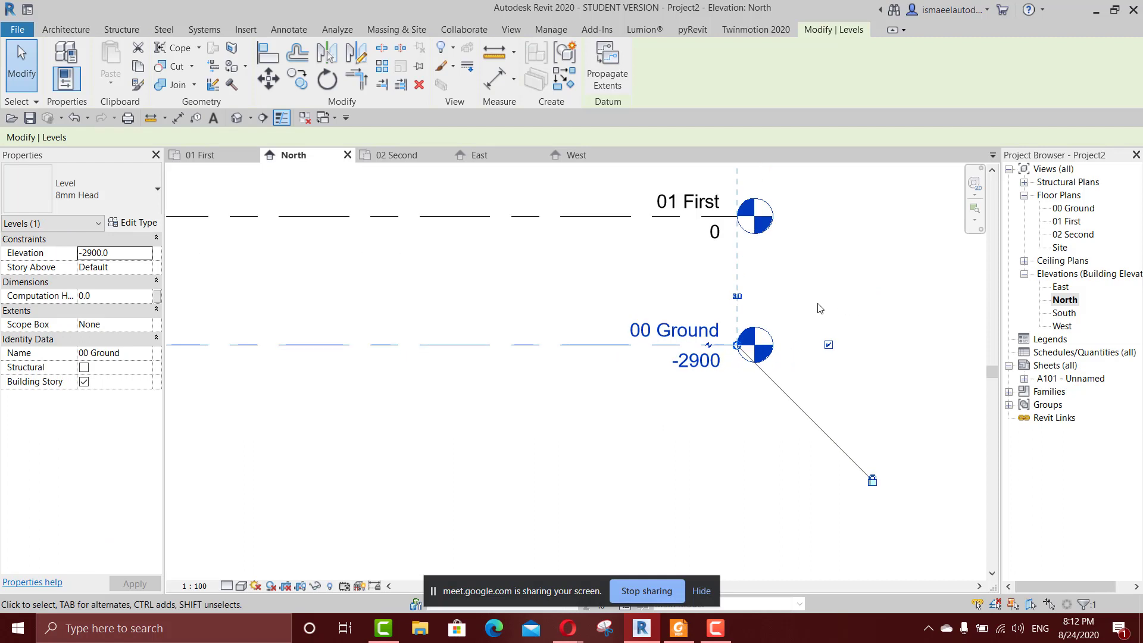
left_click(828, 345)
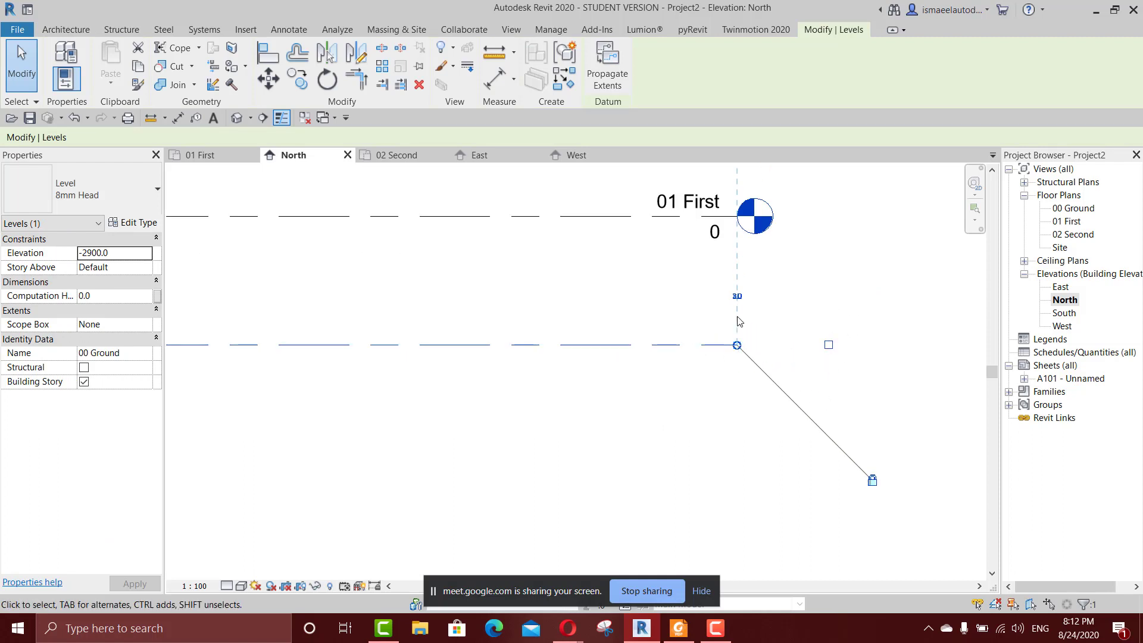
Show the level head at the left end of the 00 Ground level.
scroll(767, 357, "down", 3)
middle_click_drag(481, 390, 715, 387)
scroll(476, 354, "up", 2)
left_click(475, 355)
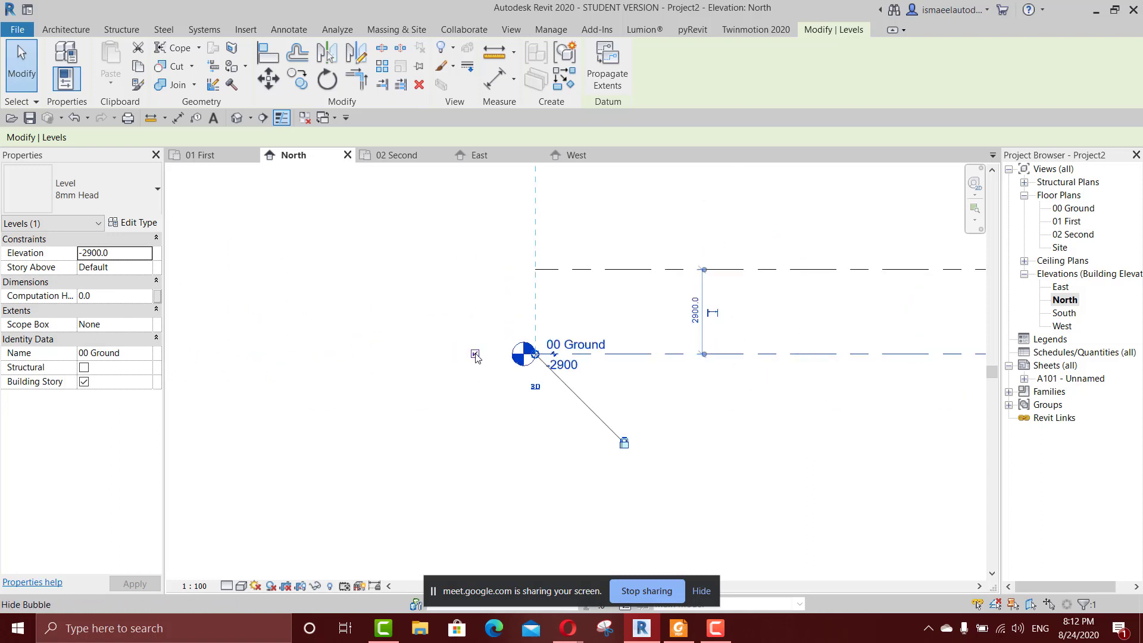
Examine the 00 Ground level head at the left end against the 01 First and 02 Second heads at the right end.
scroll(601, 388, "up", 2)
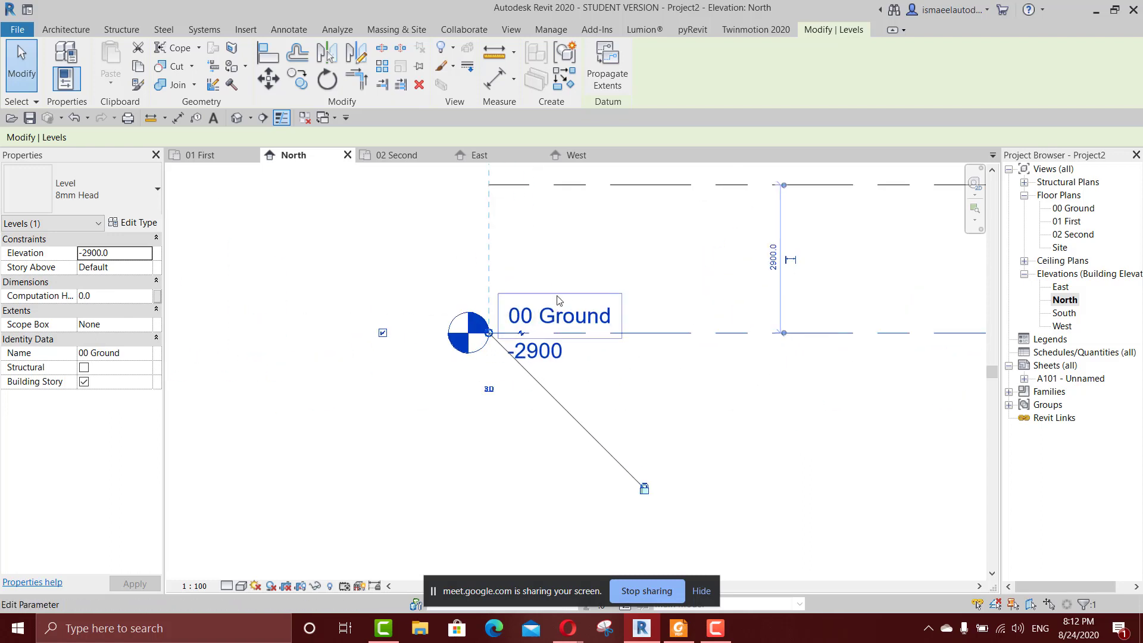
scroll(565, 367, "down", 1)
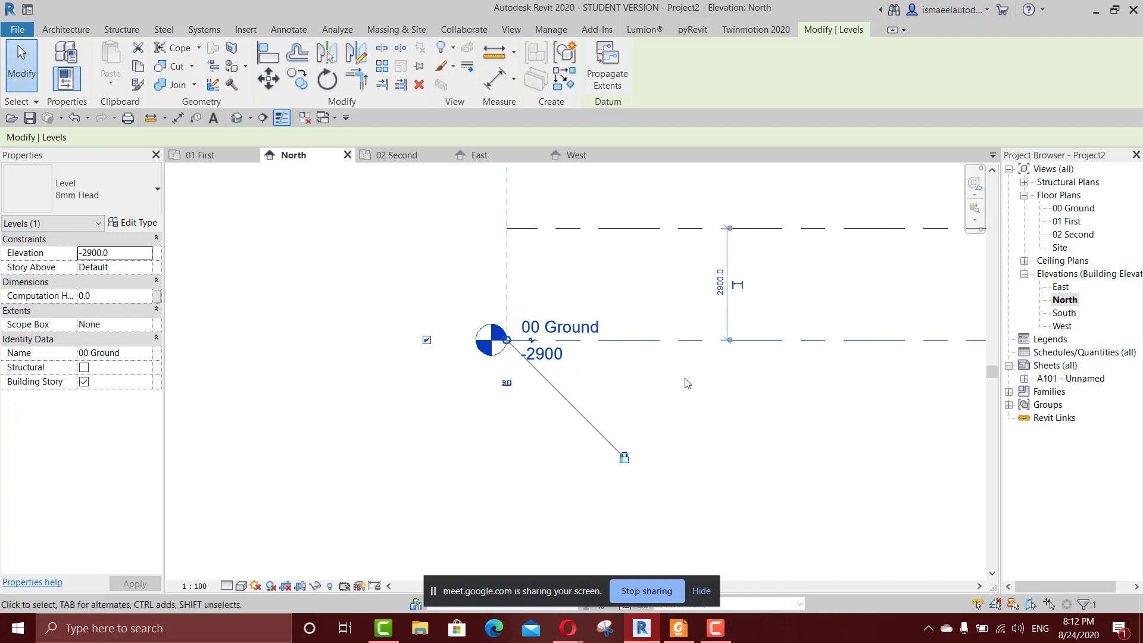
scroll(686, 383, "down", 2)
middle_click_drag(686, 383, 482, 424)
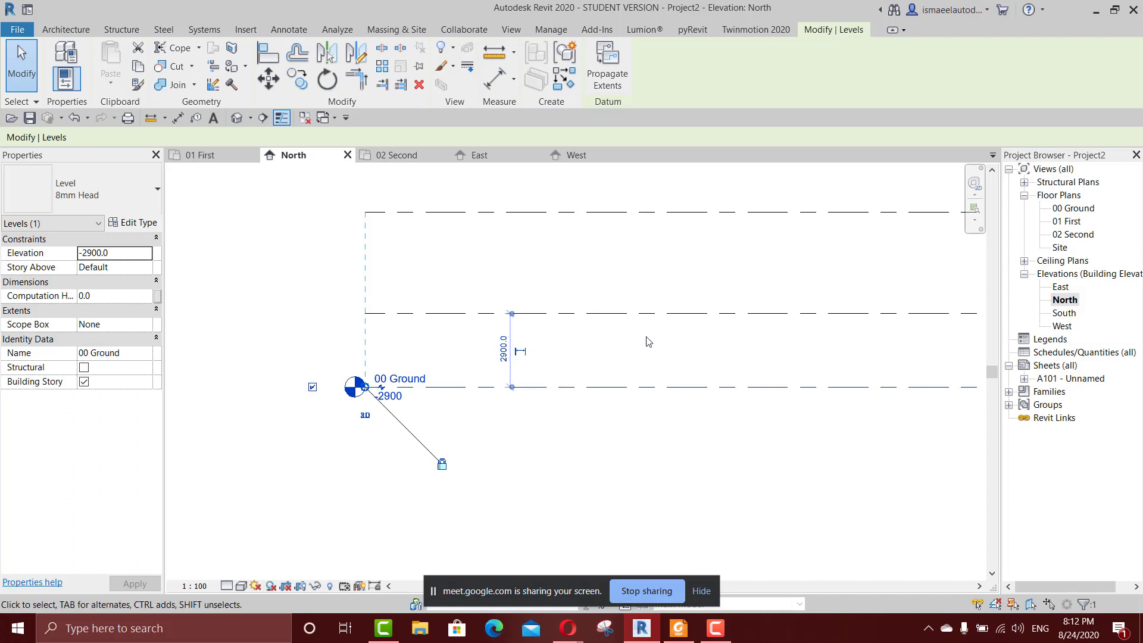
scroll(649, 342, "down", 1)
middle_click_drag(658, 343, 375, 356)
middle_click_drag(444, 342, 558, 337)
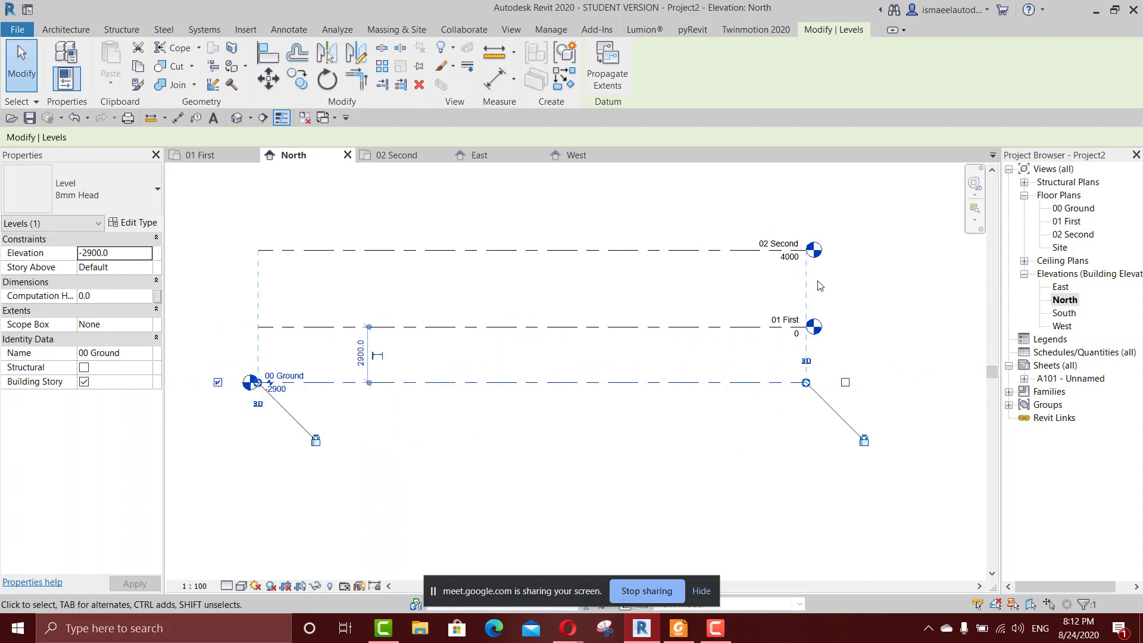
scroll(820, 285, "up", 1)
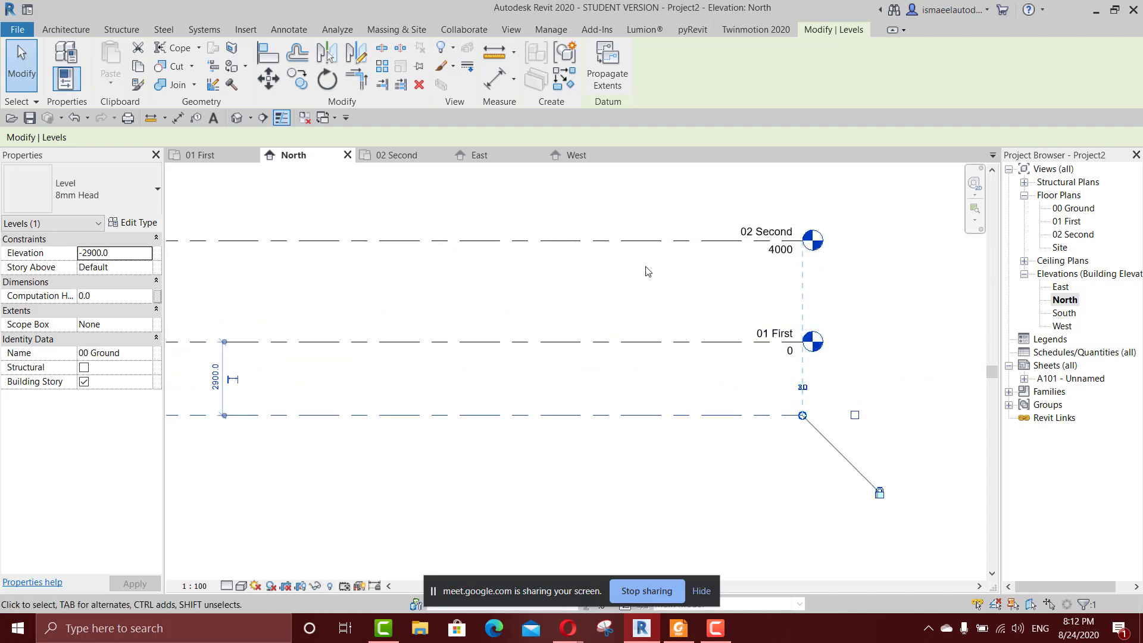
left_click(210, 156)
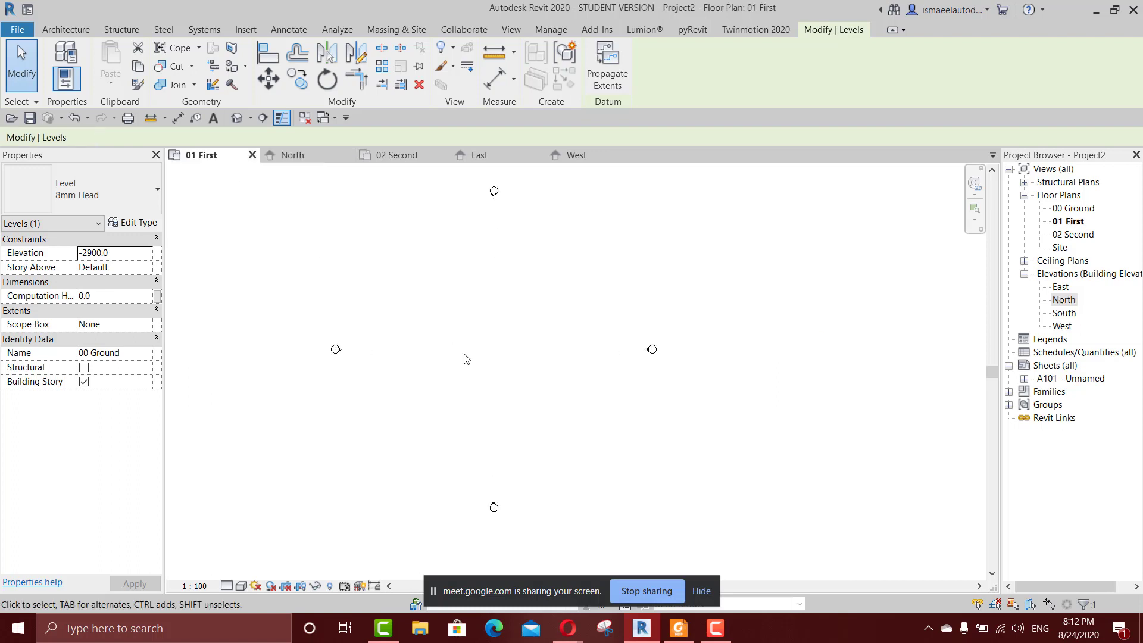
key("w")
key("a")
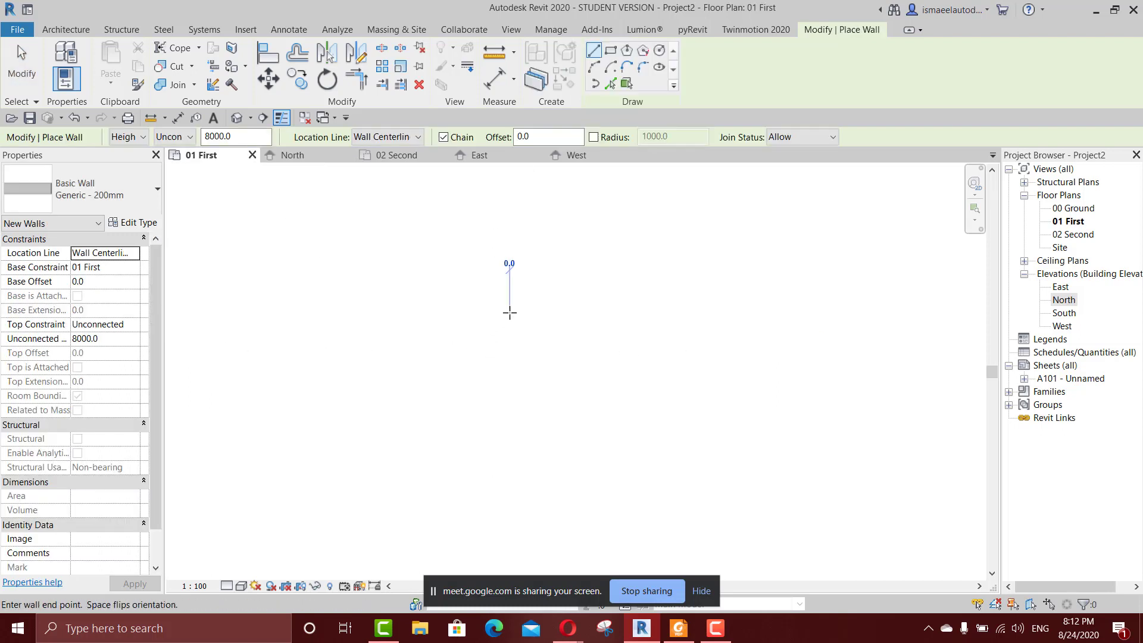
left_click(510, 312)
key("Escape")
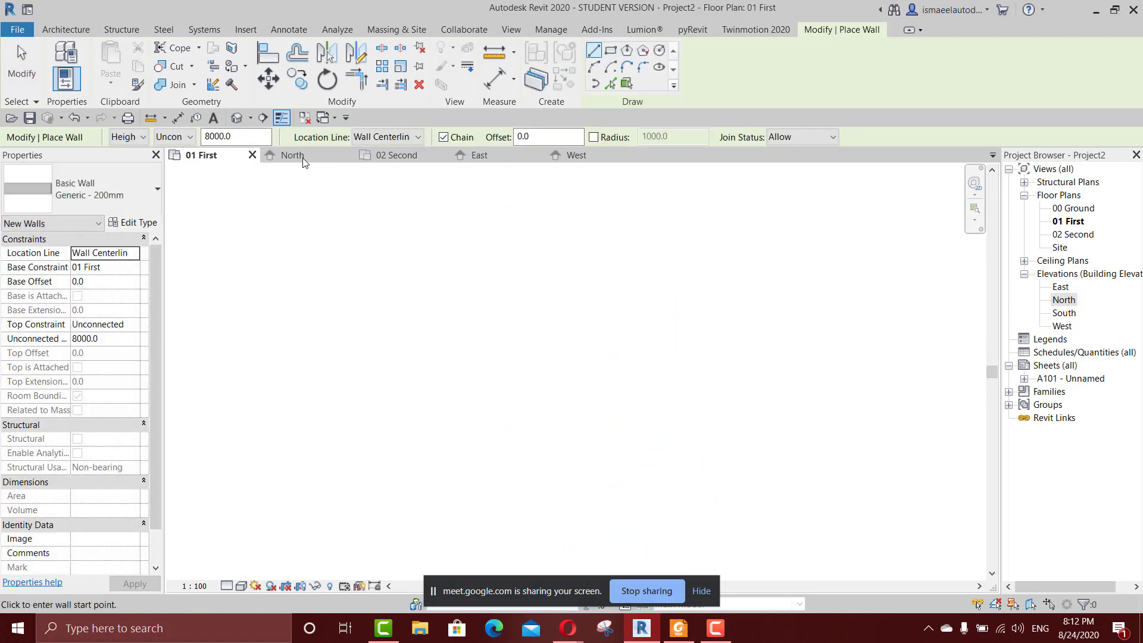
In the East elevation, shorten the three aligned levels together by pulling the 02 Second level's right end inward.
left_click(479, 156)
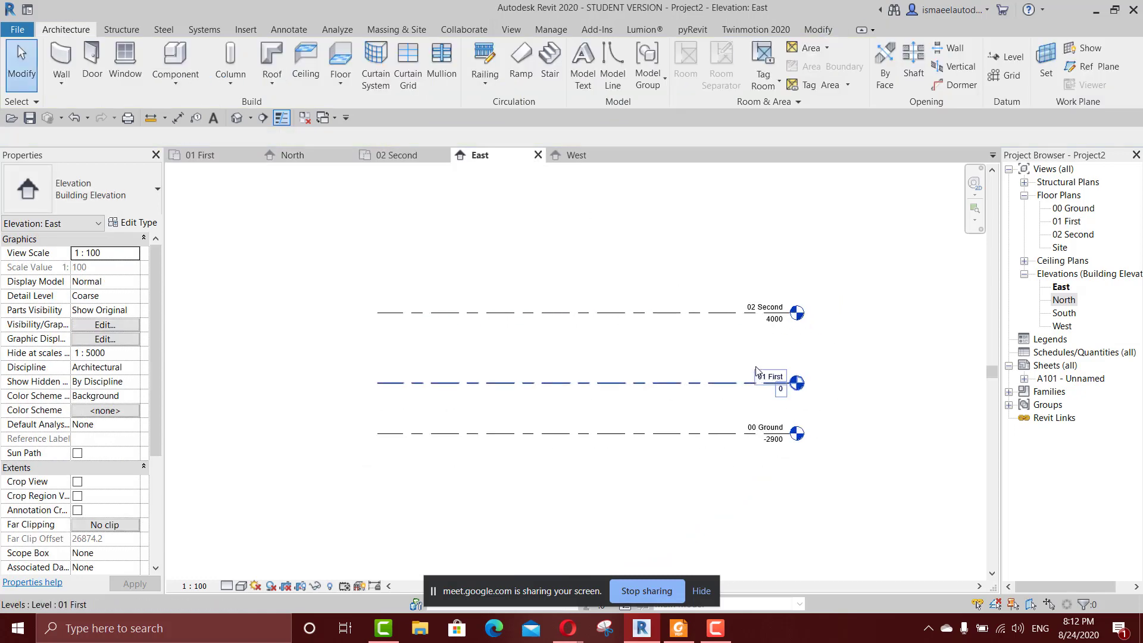
middle_click_drag(732, 362, 743, 337)
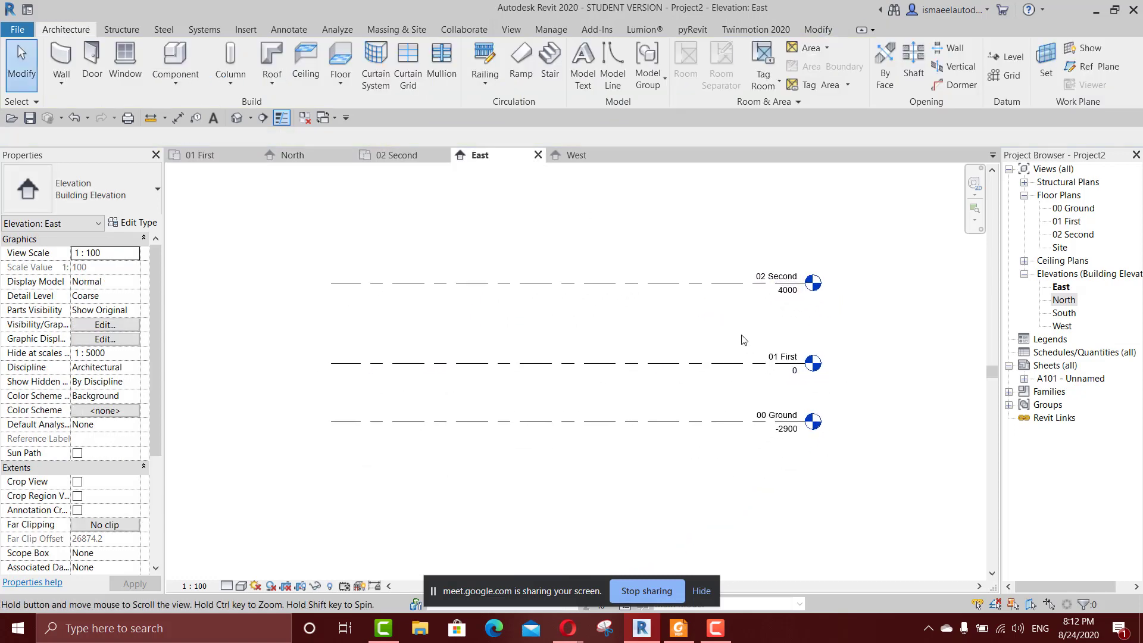
left_click(482, 283)
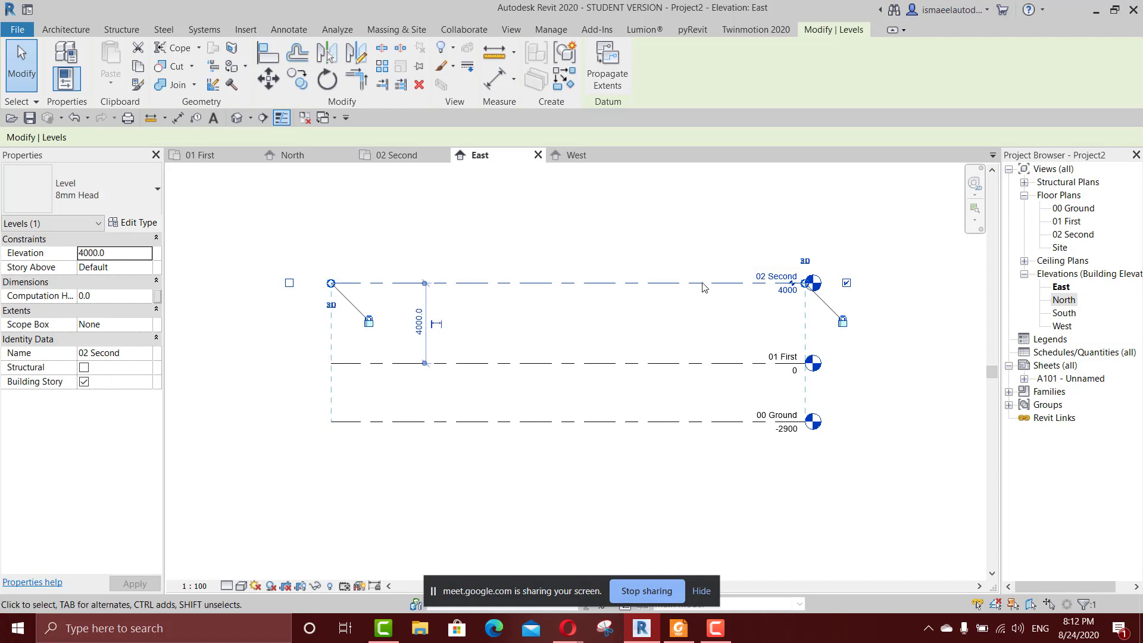
scroll(830, 306, "up", 2)
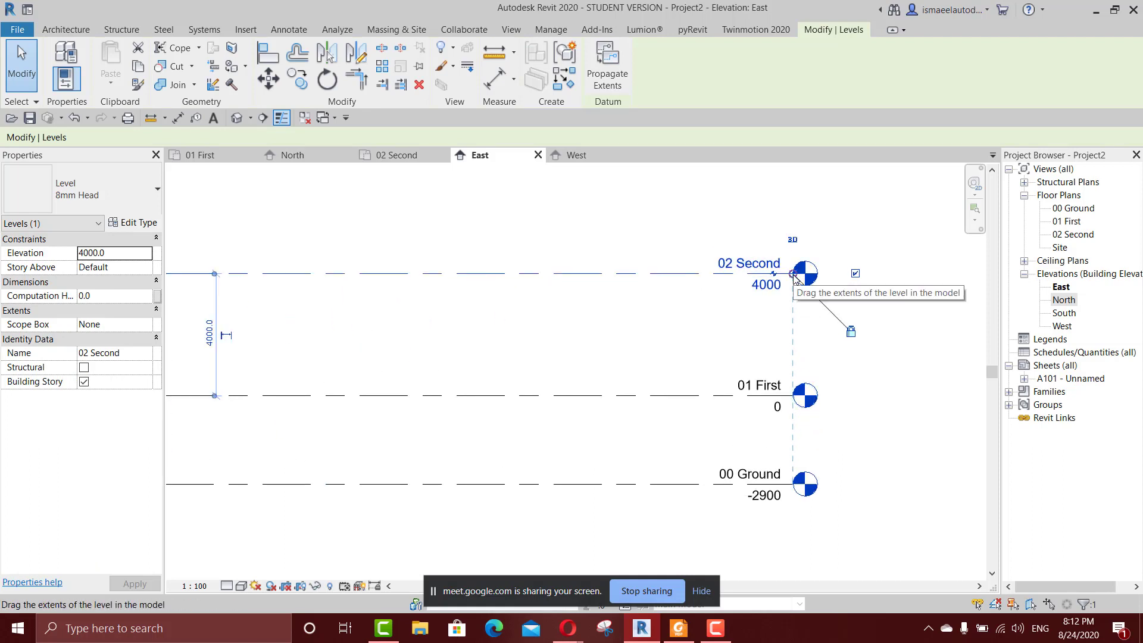
scroll(794, 275, "up", 2)
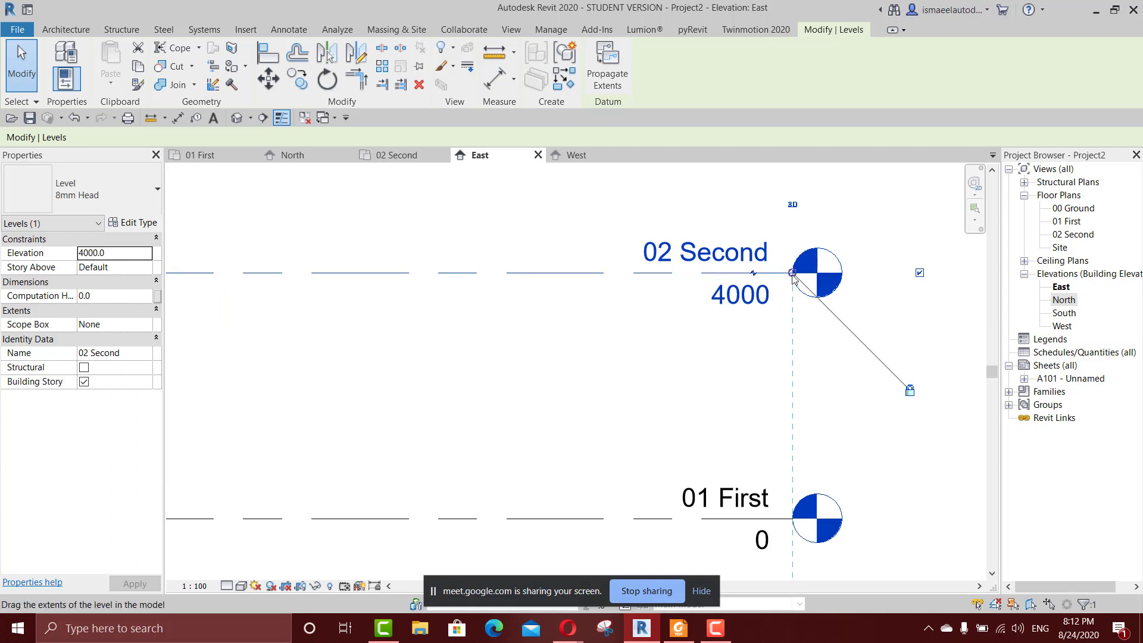
scroll(793, 275, "down", 2)
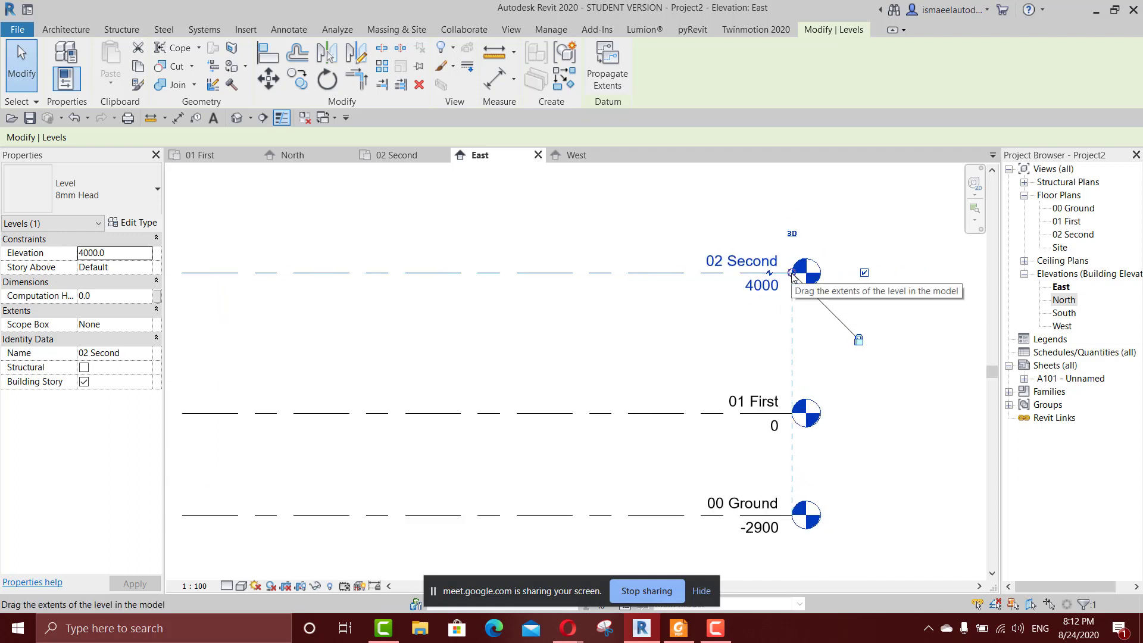
left_click_drag(794, 275, 576, 275)
scroll(626, 343, "down", 3)
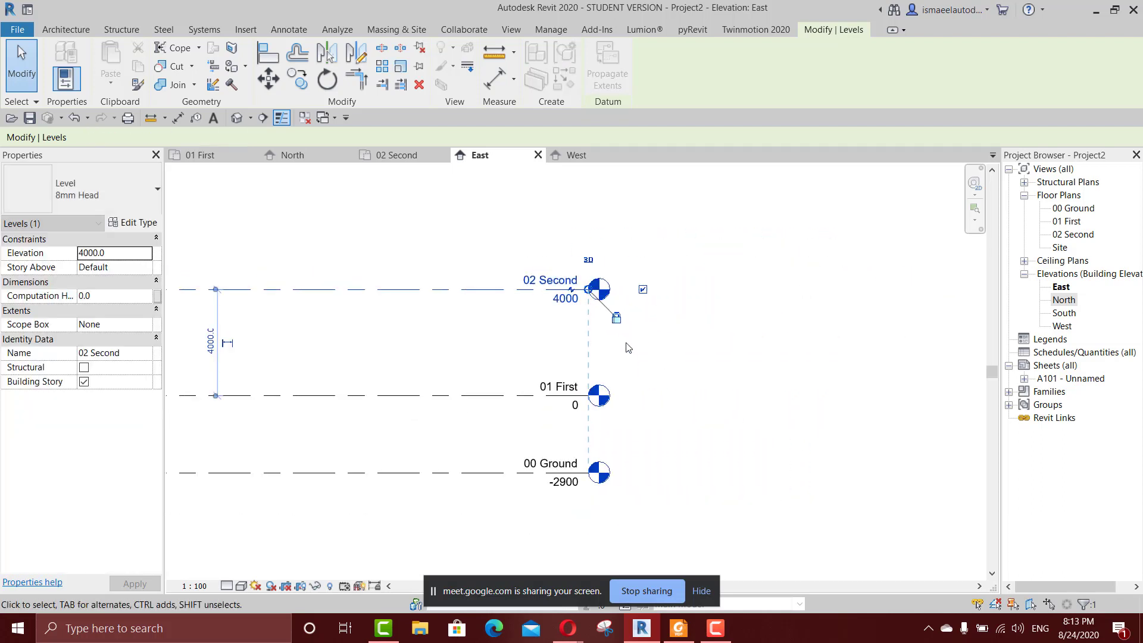
Unlock the alignment at the 02 Second level's right end and extend that level alone outward past the other two.
scroll(611, 338, "up", 2)
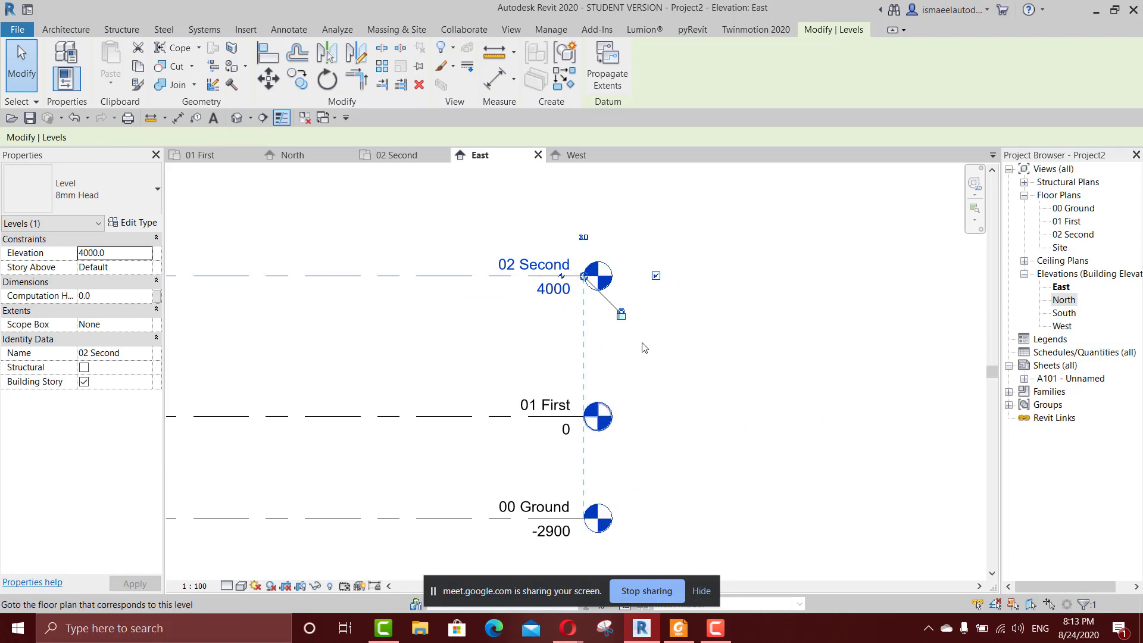
scroll(624, 325, "up", 1)
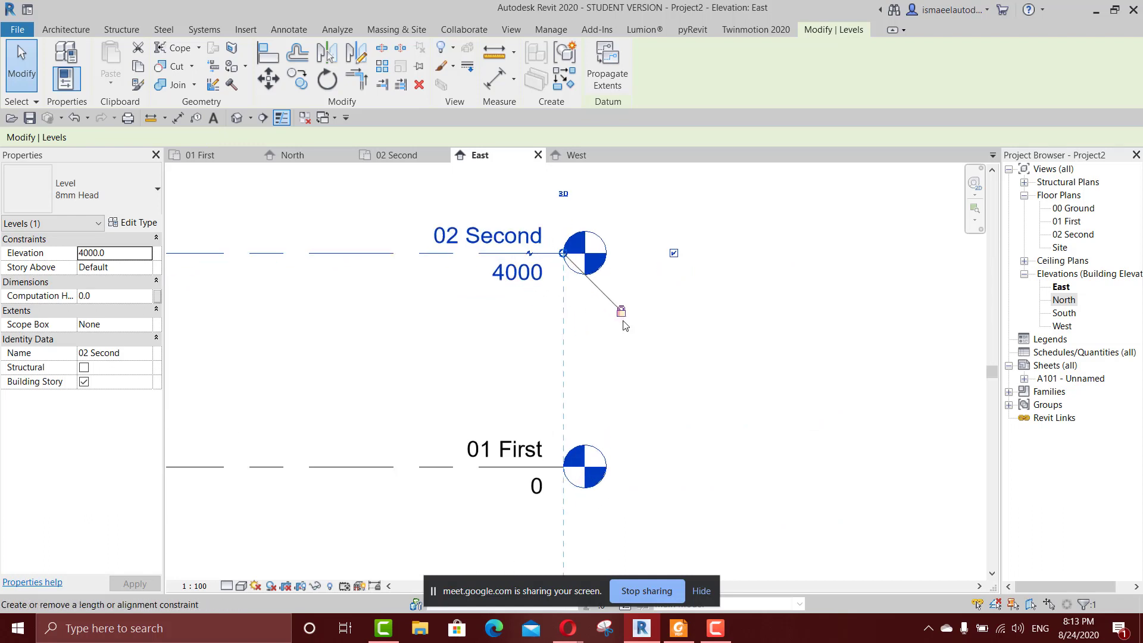
scroll(624, 326, "down", 2)
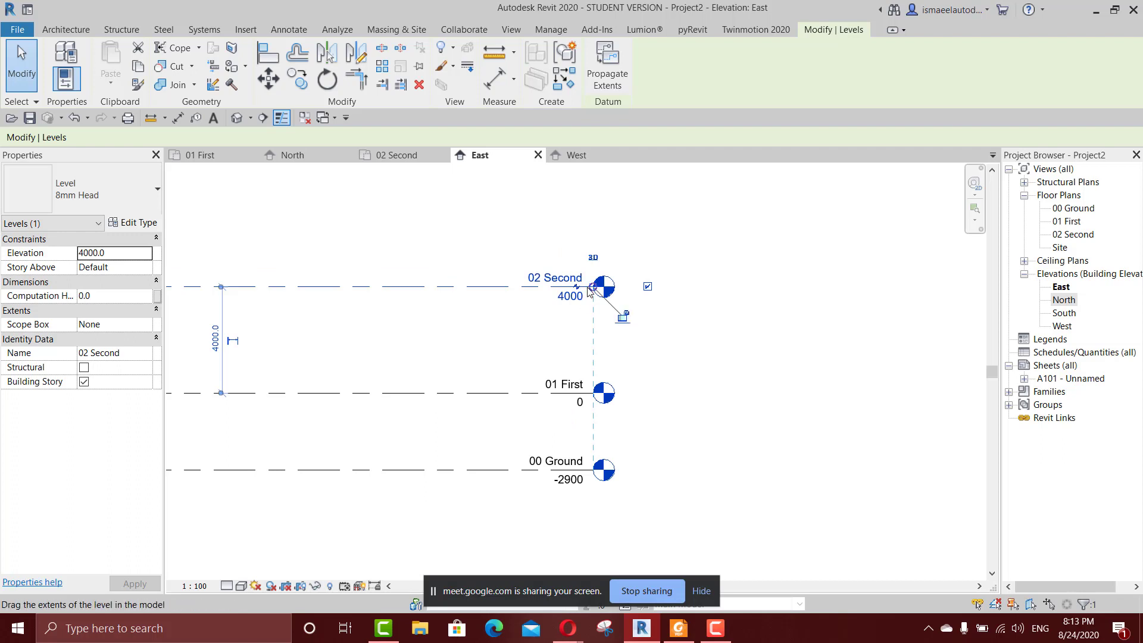
left_click_drag(593, 288, 777, 288)
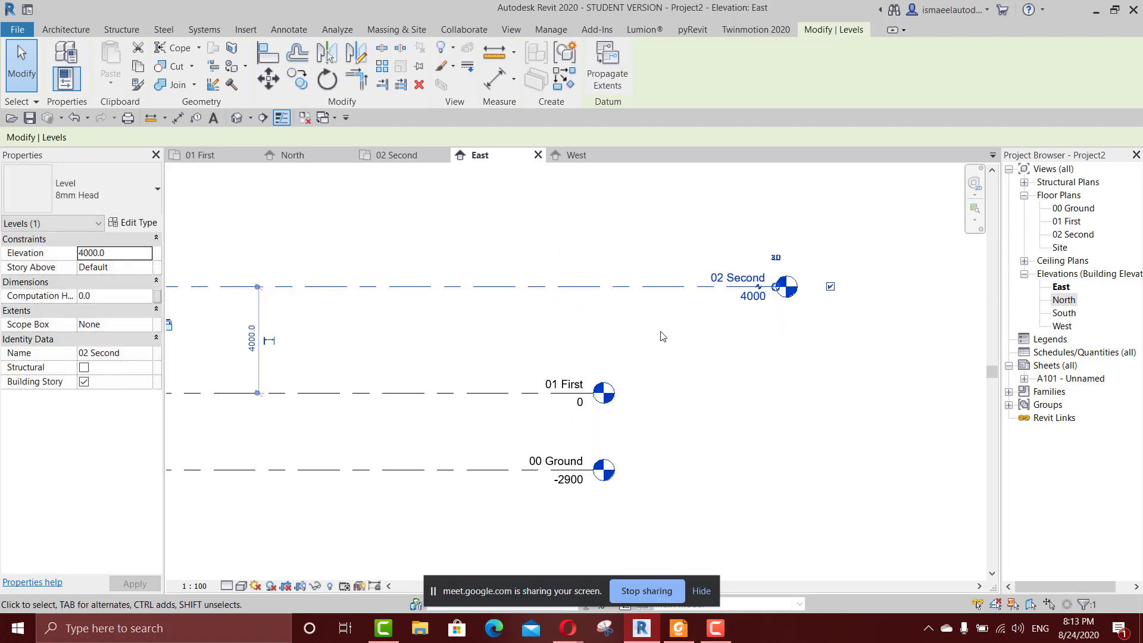
Pull the 02 Second level's right end back inward until it snaps into alignment with the right ends of the other levels.
scroll(613, 336, "down", 4)
middle_click_drag(447, 333, 506, 321)
scroll(505, 323, "up", 3)
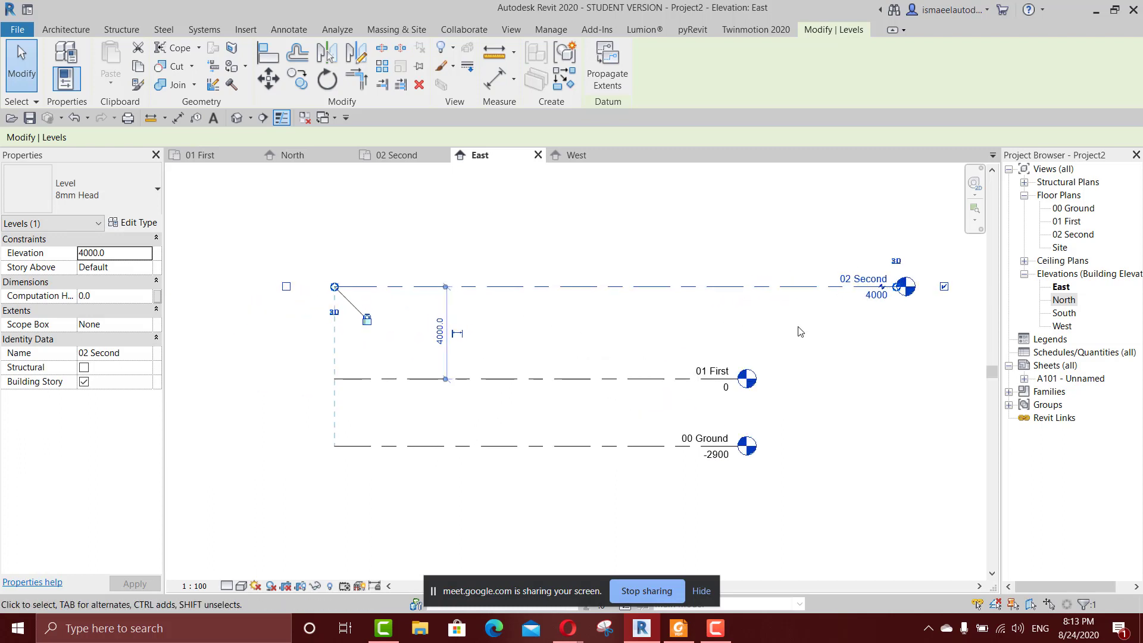
scroll(899, 289, "up", 3)
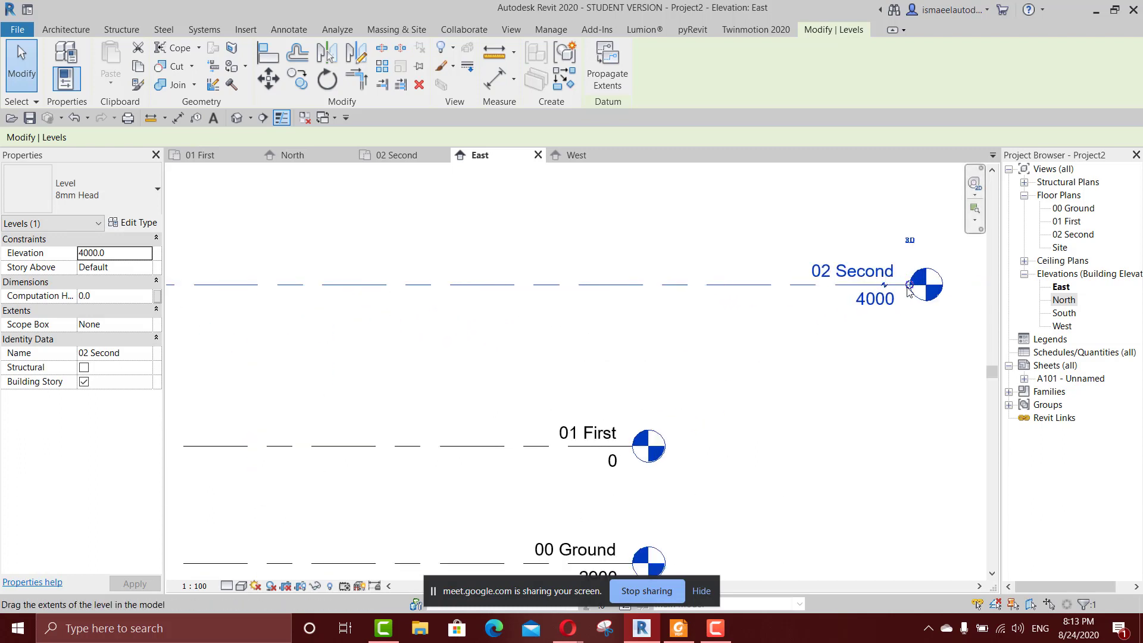
left_click_drag(911, 286, 633, 310, "ctrl")
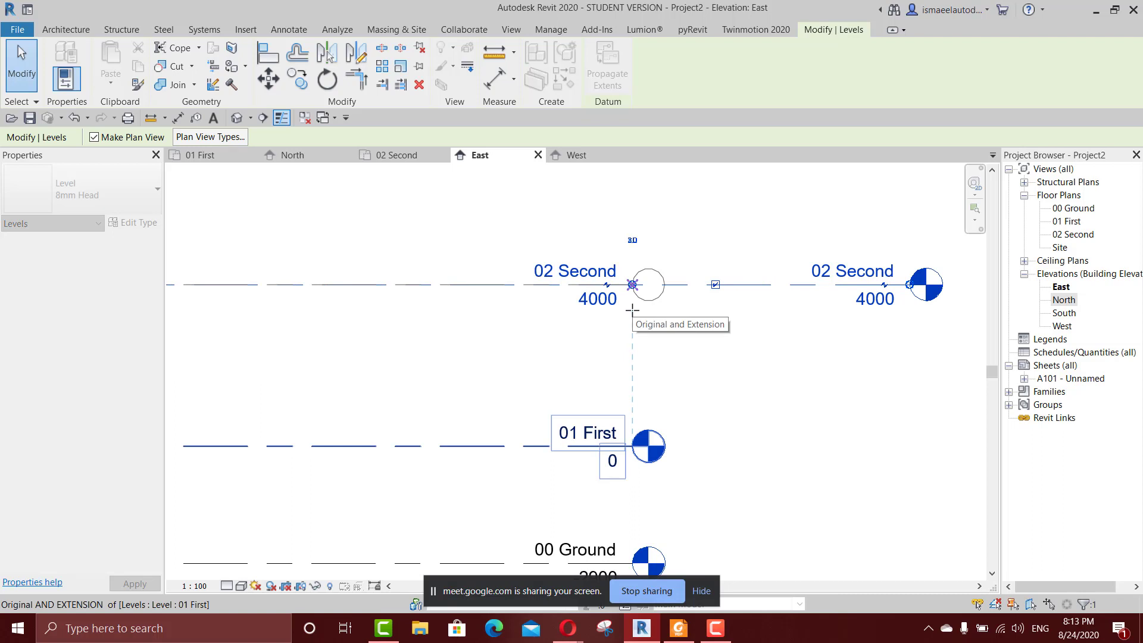
left_click_drag(633, 310, 632, 310, "ctrl")
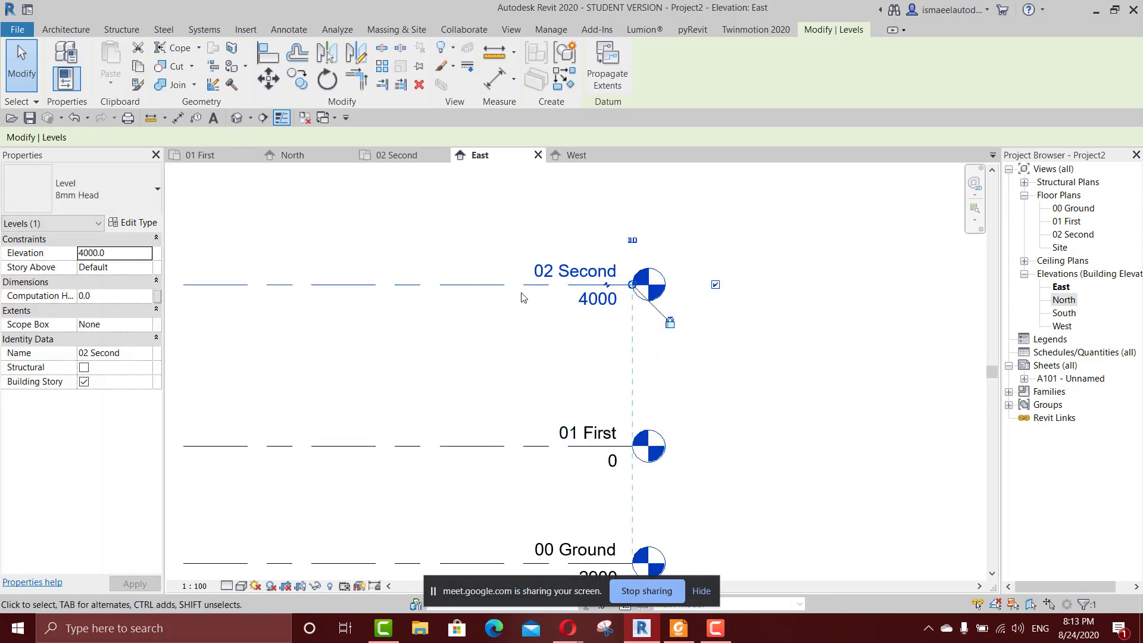
scroll(691, 329, "down", 4)
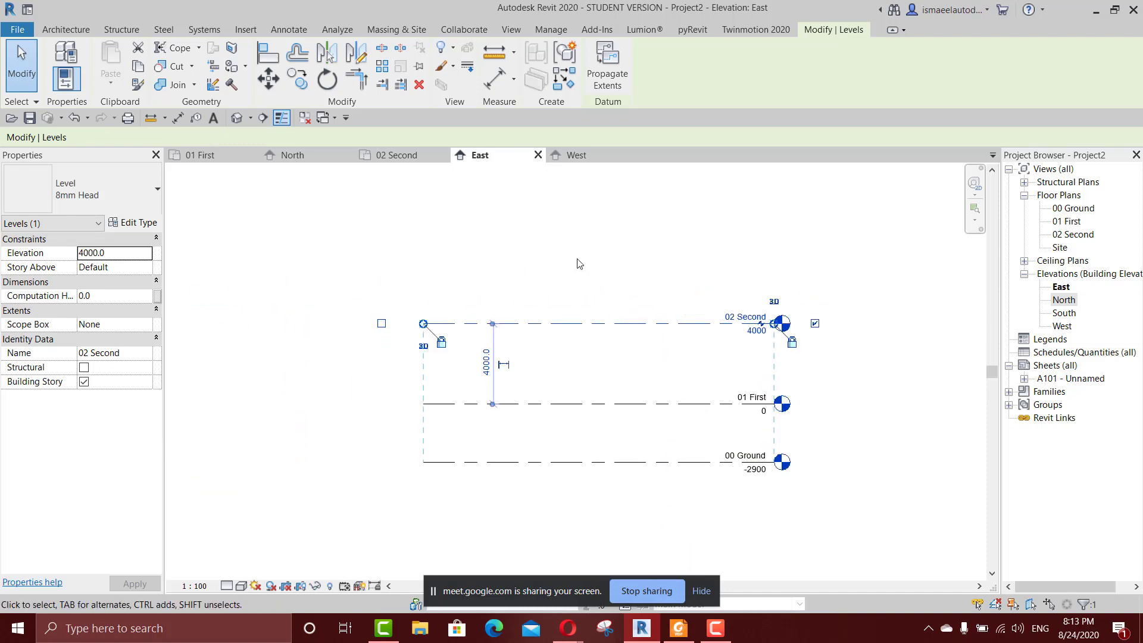
key("l")
key("l")
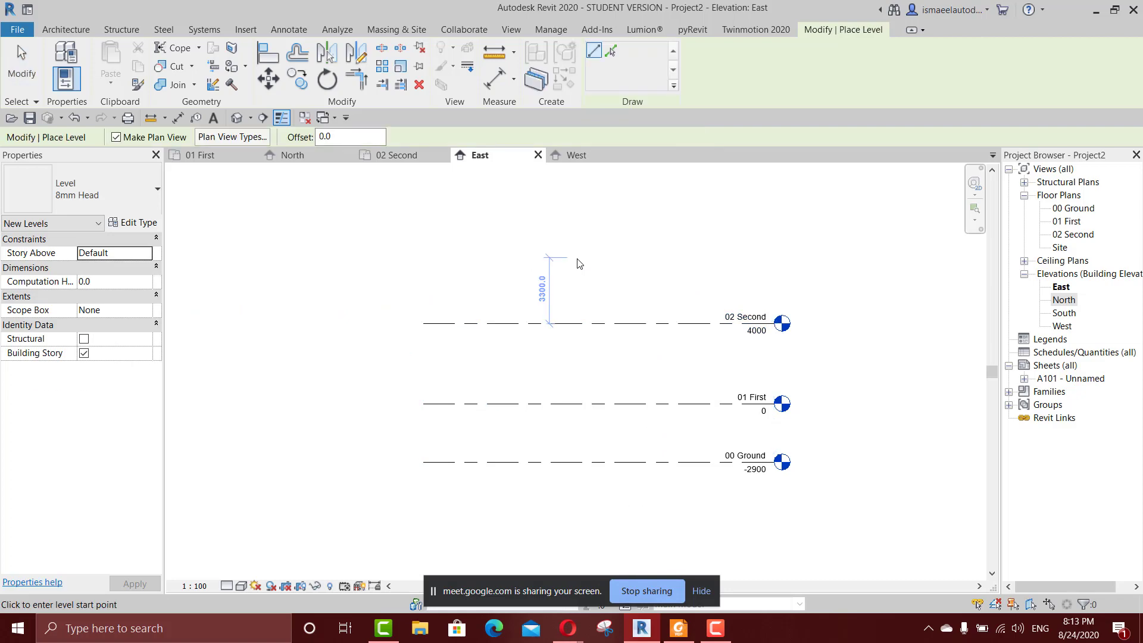
key("Escape")
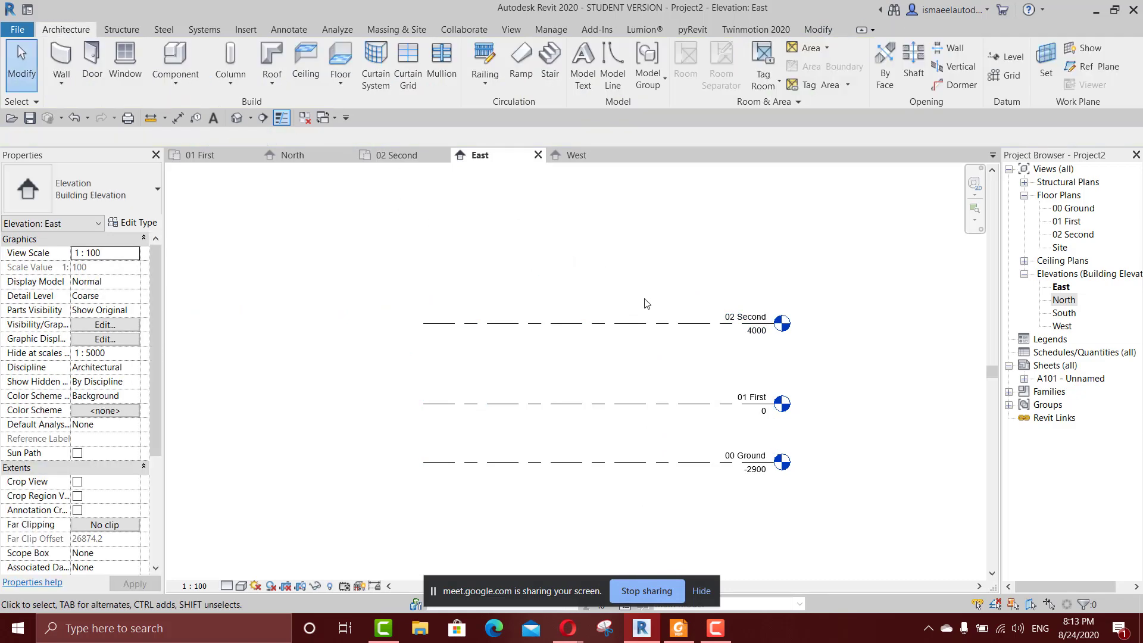
left_click(639, 326)
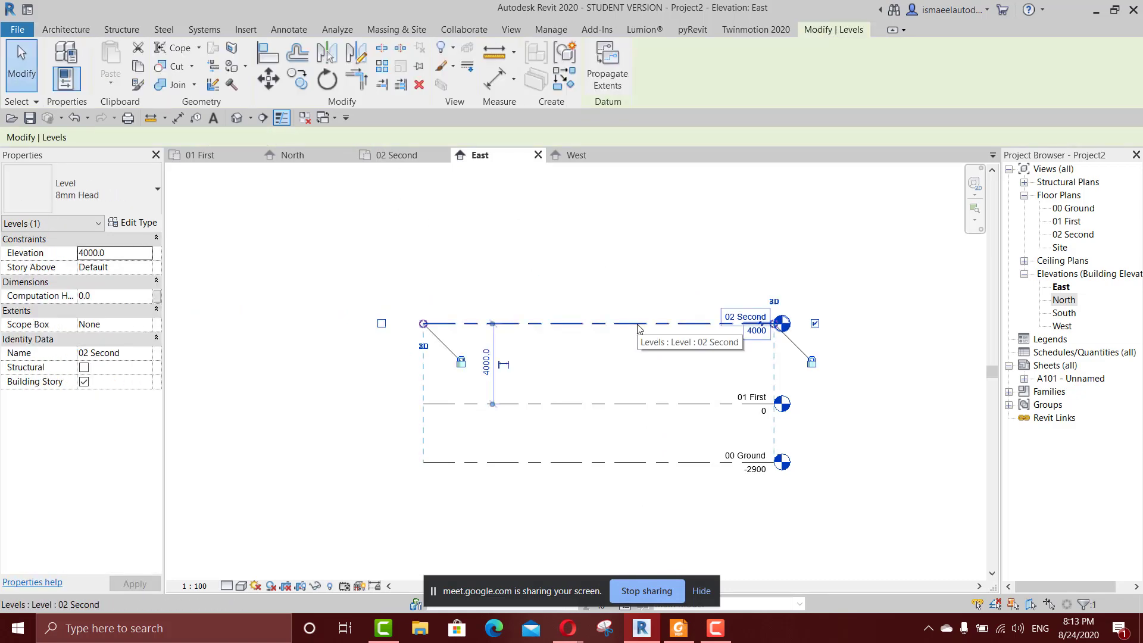
right_click(639, 328)
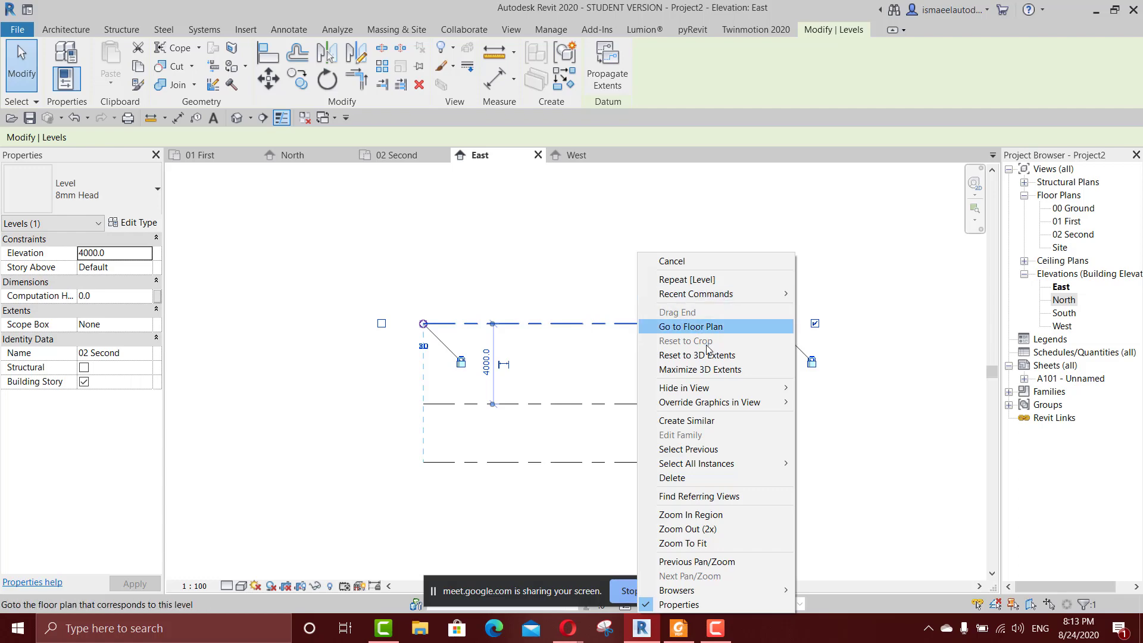
left_click(597, 366)
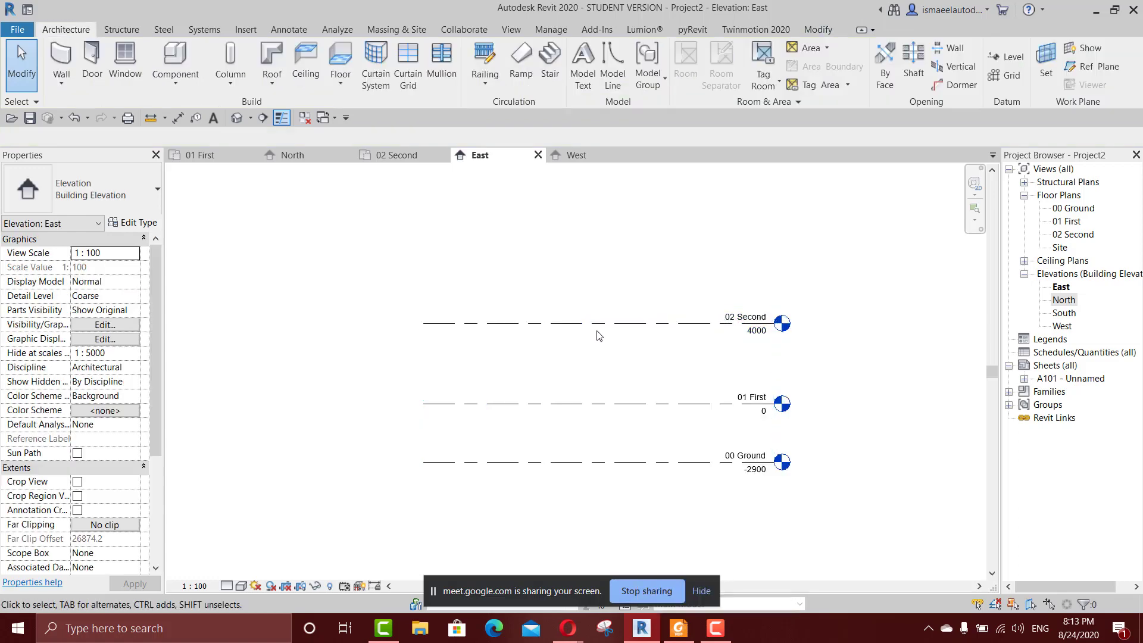
Create a level similar to 02 Second 3500 mm above it, with both ends aligned to the existing levels.
left_click(599, 328)
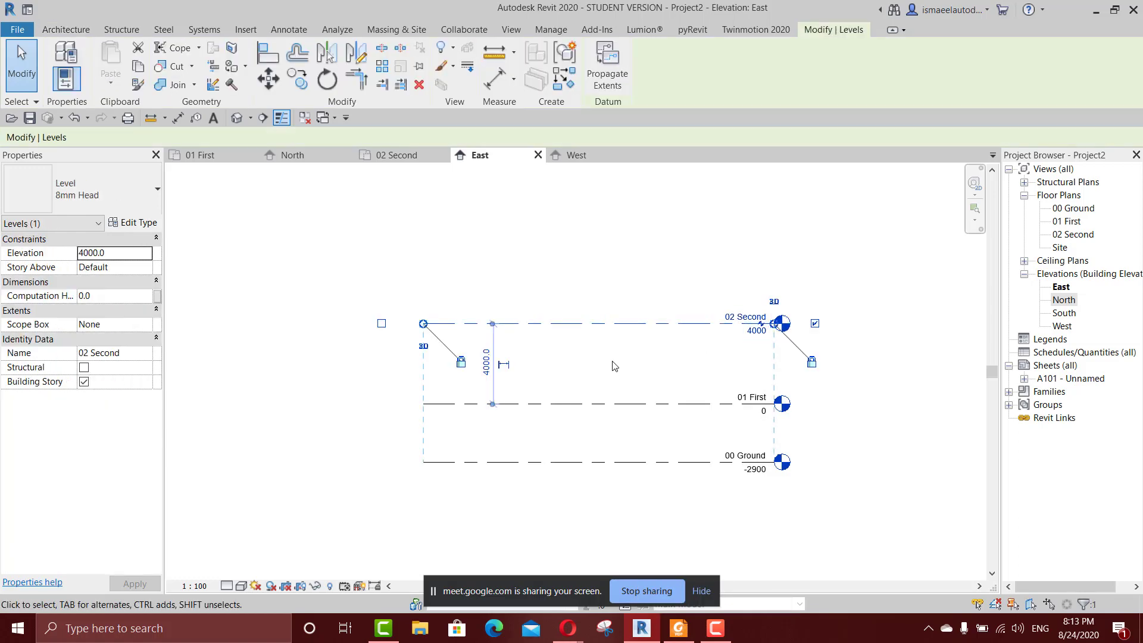
key("c")
key("s")
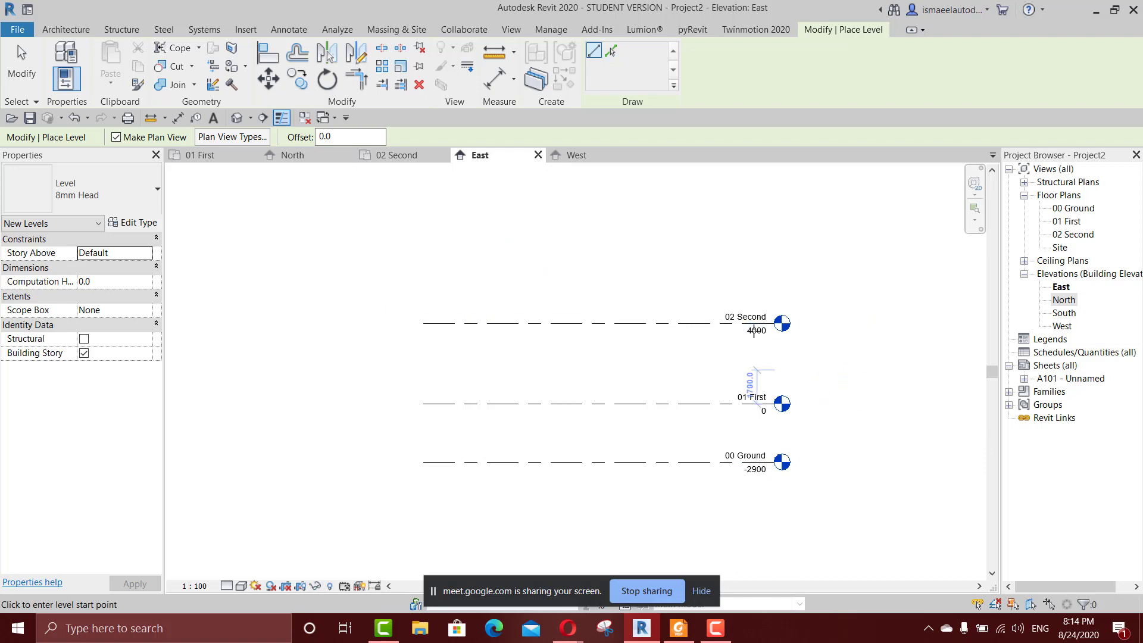
middle_click_drag(728, 275, 764, 260)
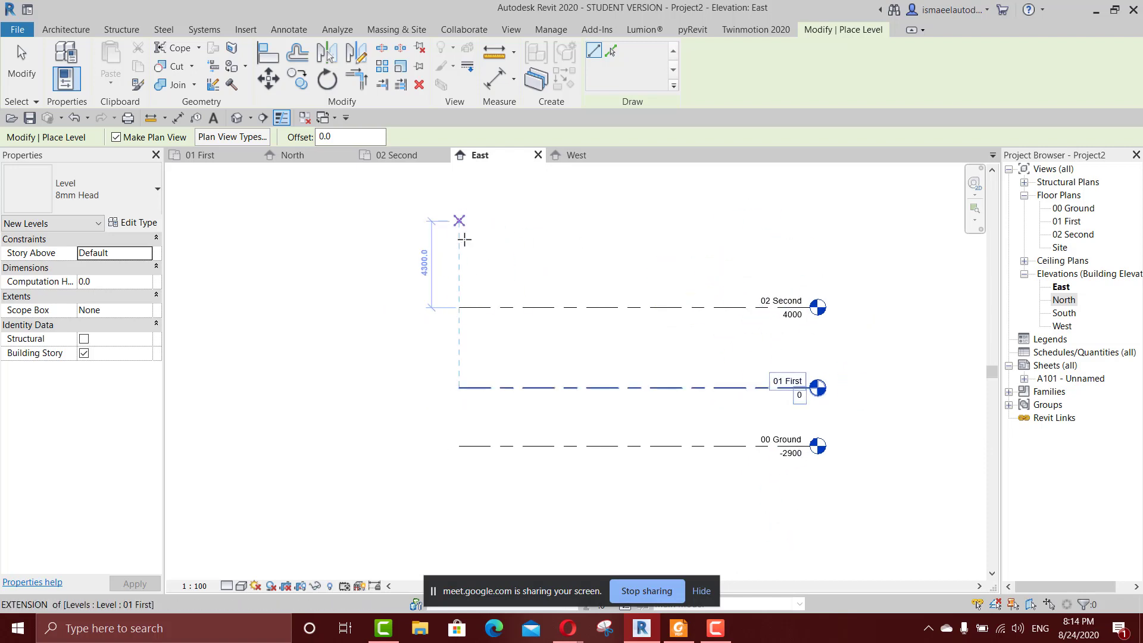
left_click(459, 237)
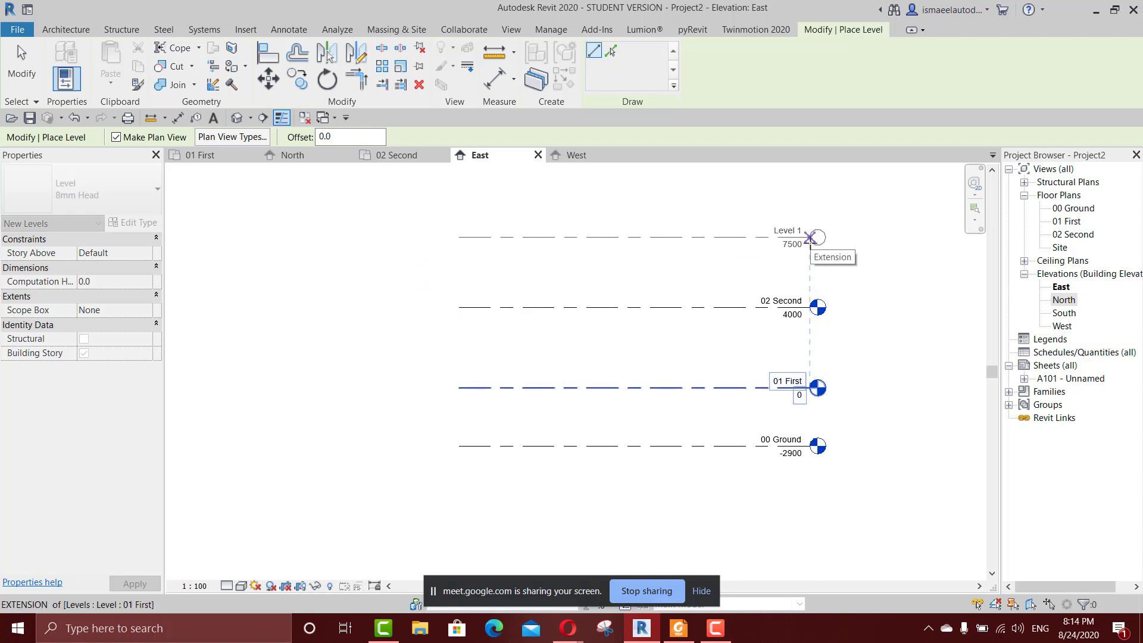
left_click(810, 238)
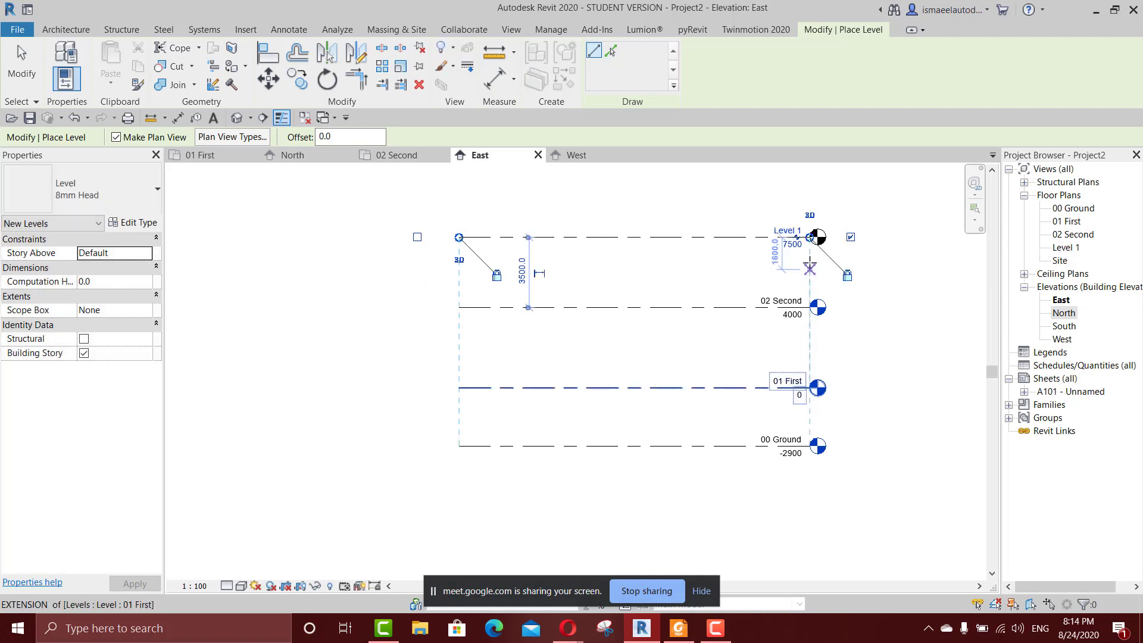
scroll(777, 265, "up", 1)
scroll(480, 283, "down", 2)
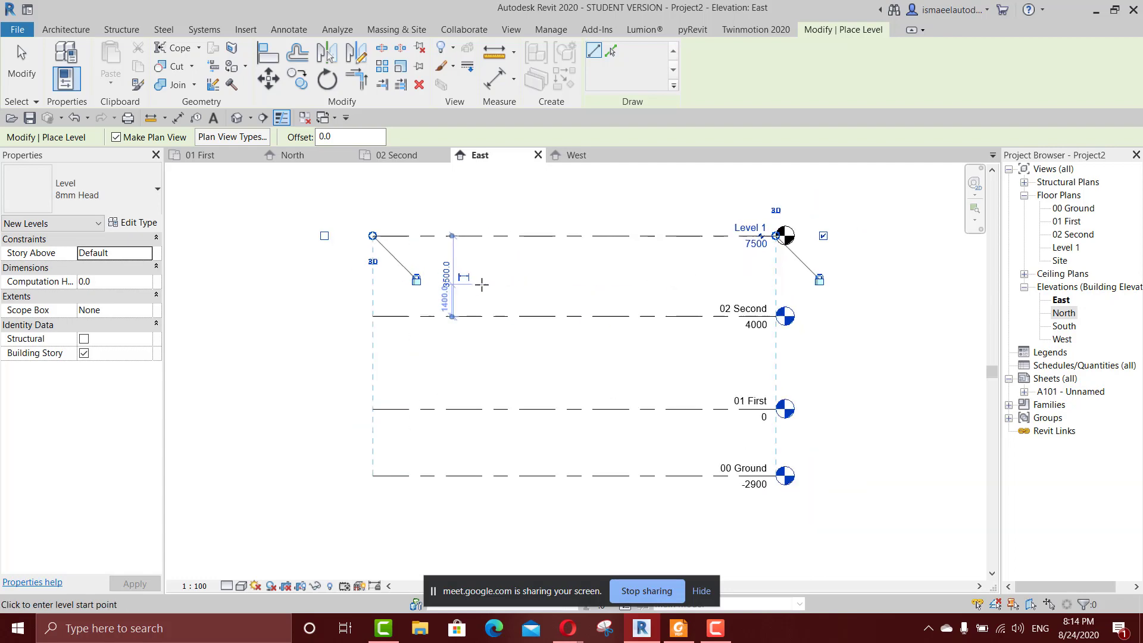
scroll(418, 284, "up", 3)
key("Escape")
key("Escape")
Show the level head at the left end of the new top level as well.
left_click(391, 220)
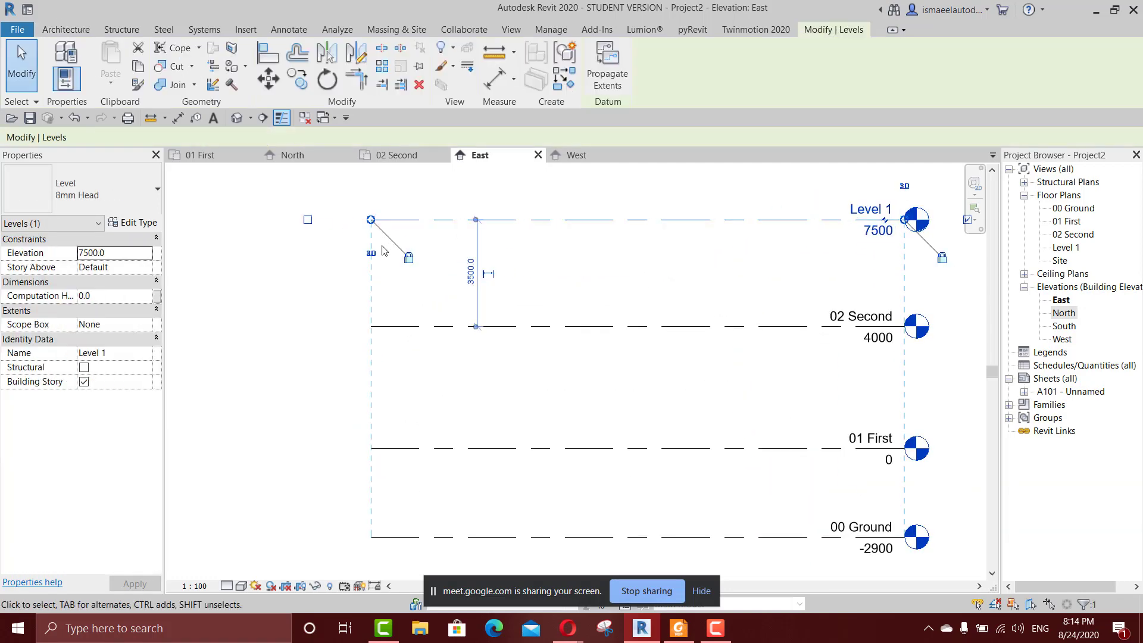
left_click(308, 220)
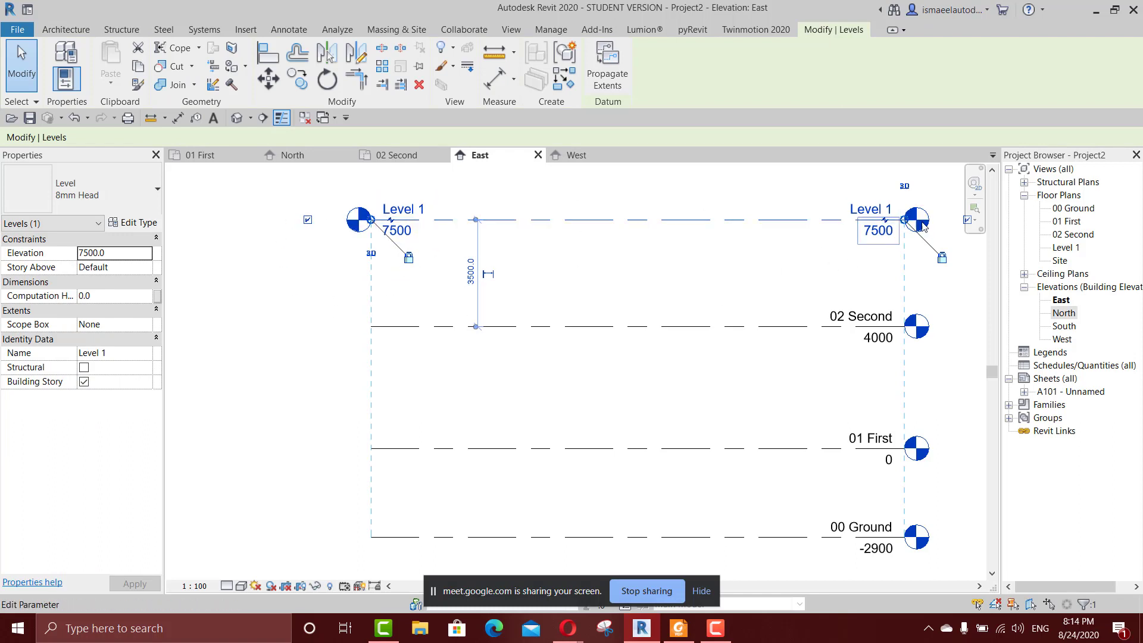
scroll(810, 265, "down", 2)
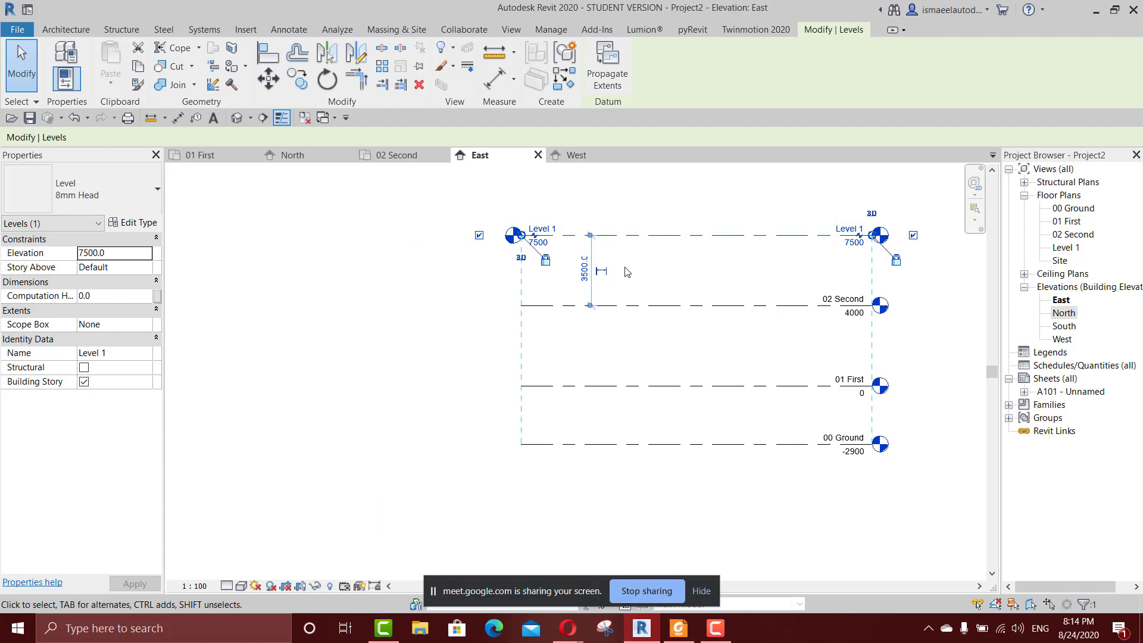
scroll(628, 271, "up", 1)
left_click(672, 286)
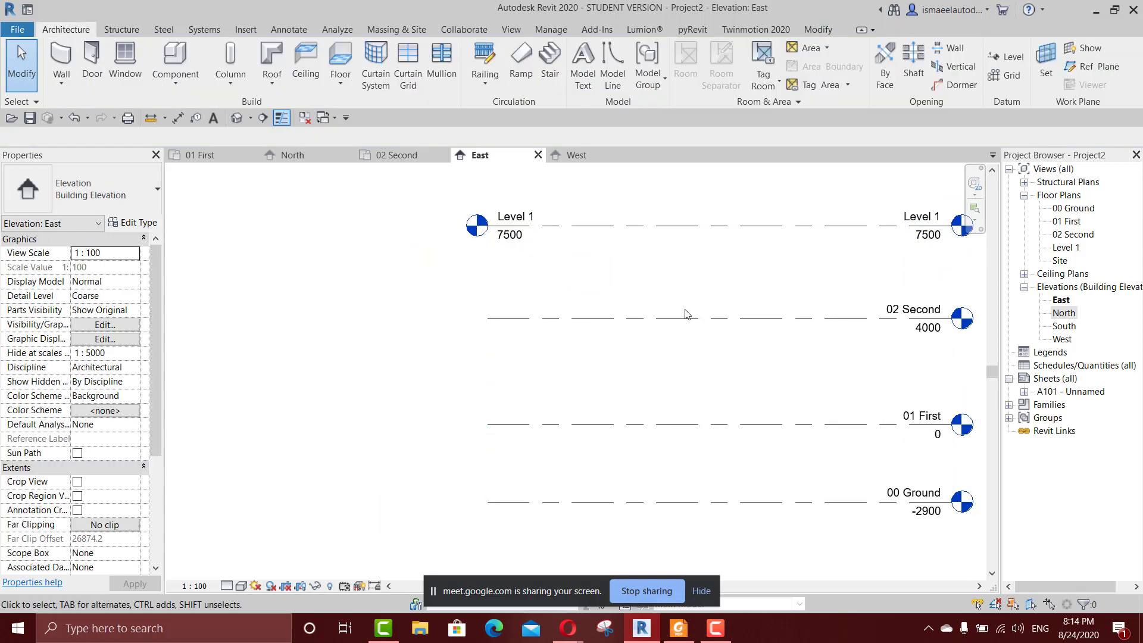
Set the distance between the 02 Second level and the top level to 4 m by moving 02 Second.
left_click(689, 318)
middle_click_drag(736, 384, 681, 352)
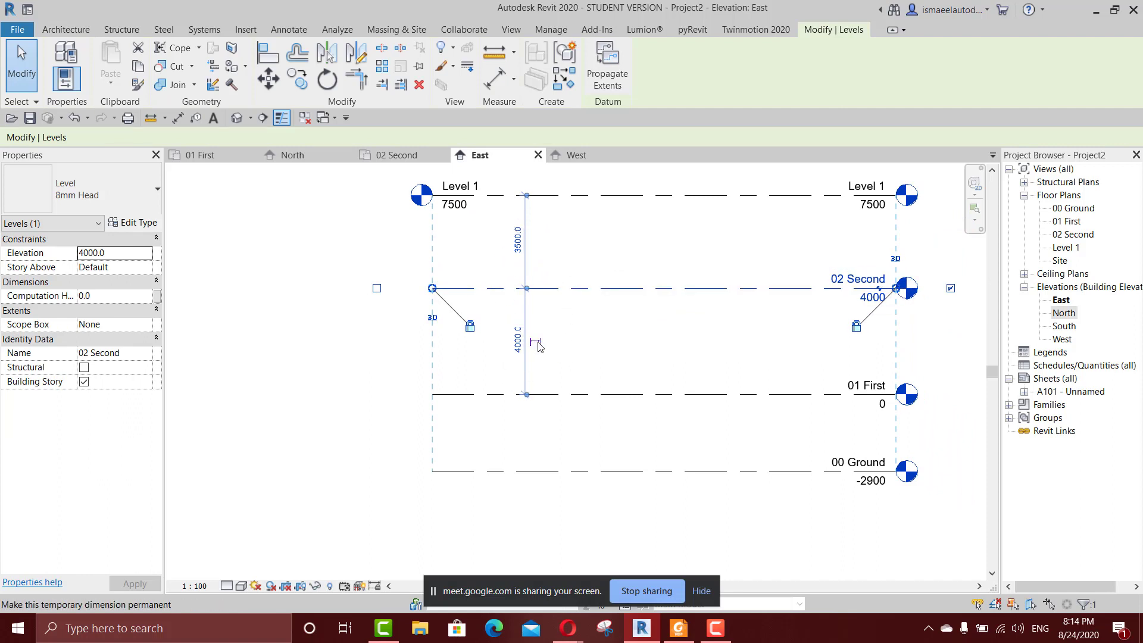
left_click(518, 240)
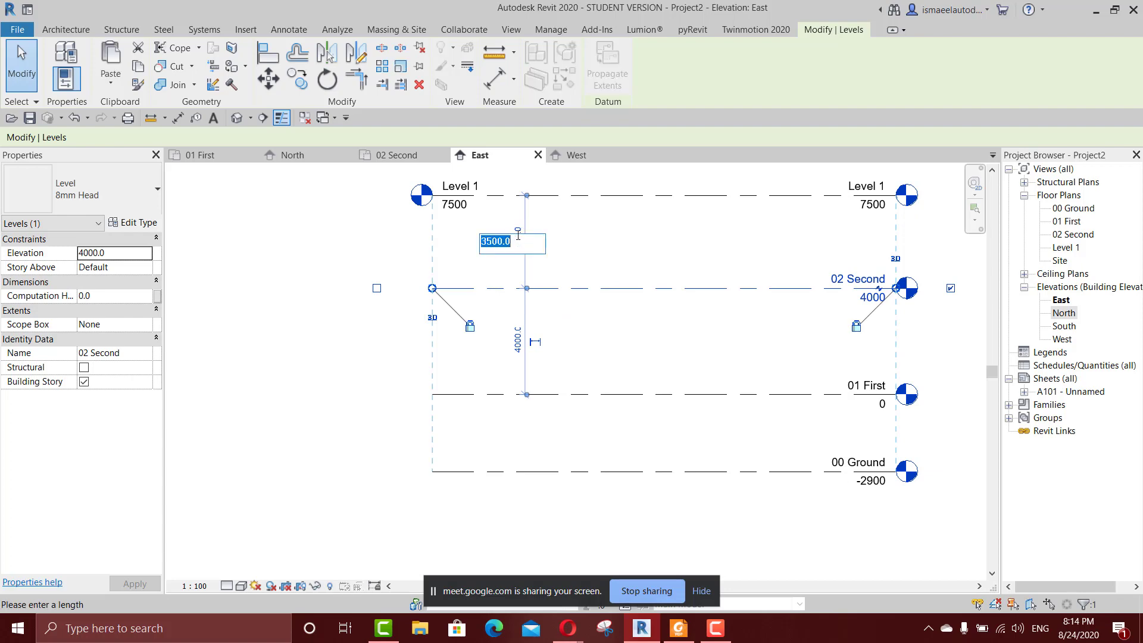
type("4")
key("Escape")
key("Escape")
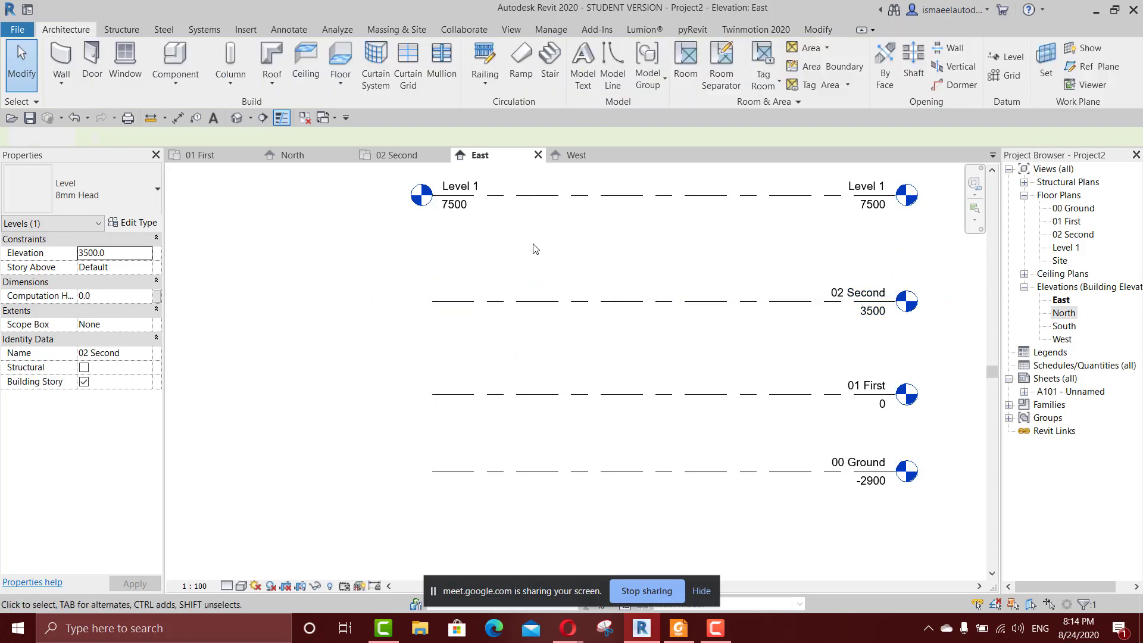
Compare the 02 Second level's elevation with the level above and undo its last height change.
scroll(532, 360, "down", 3)
middle_click_drag(595, 294, 596, 295)
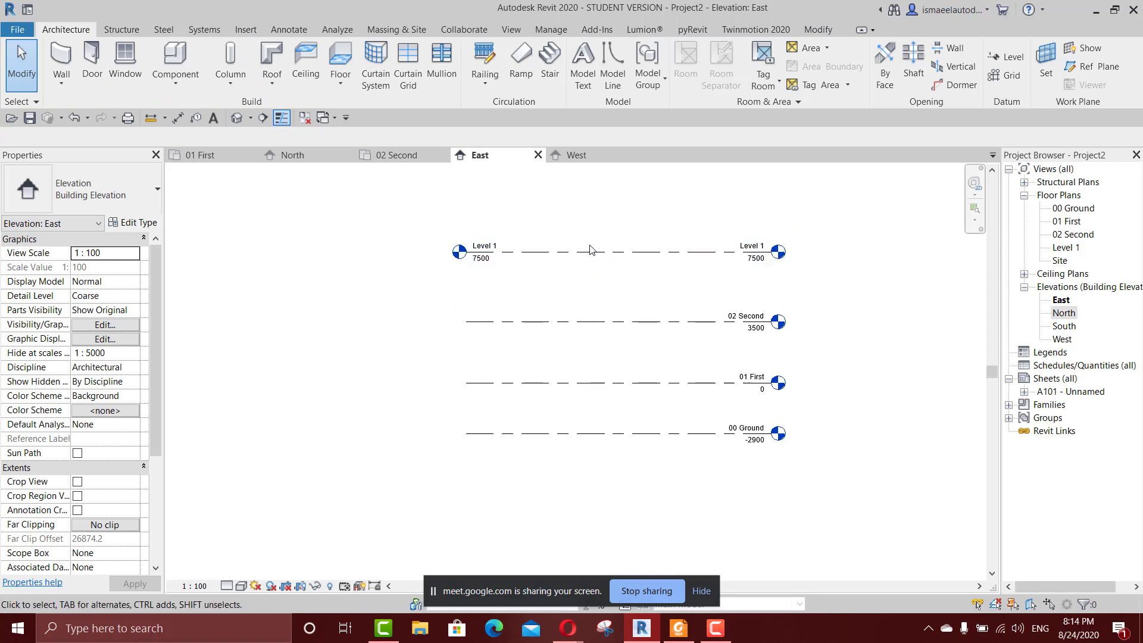
scroll(758, 274, "up", 5)
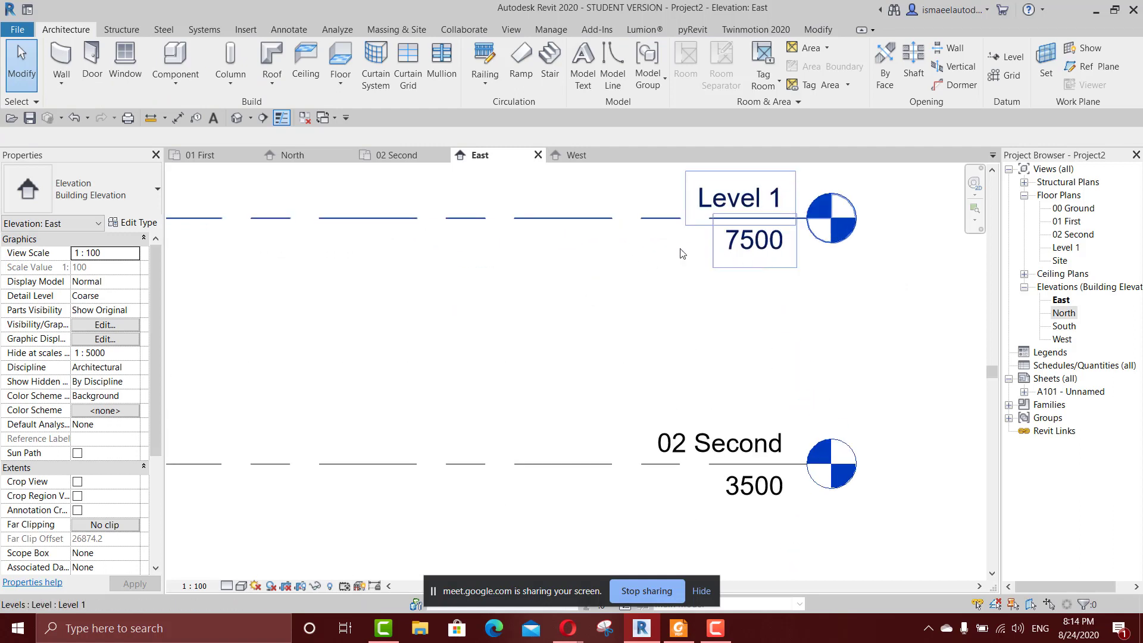
scroll(520, 259, "down", 2)
scroll(653, 247, "up", 3)
scroll(558, 330, "down", 5)
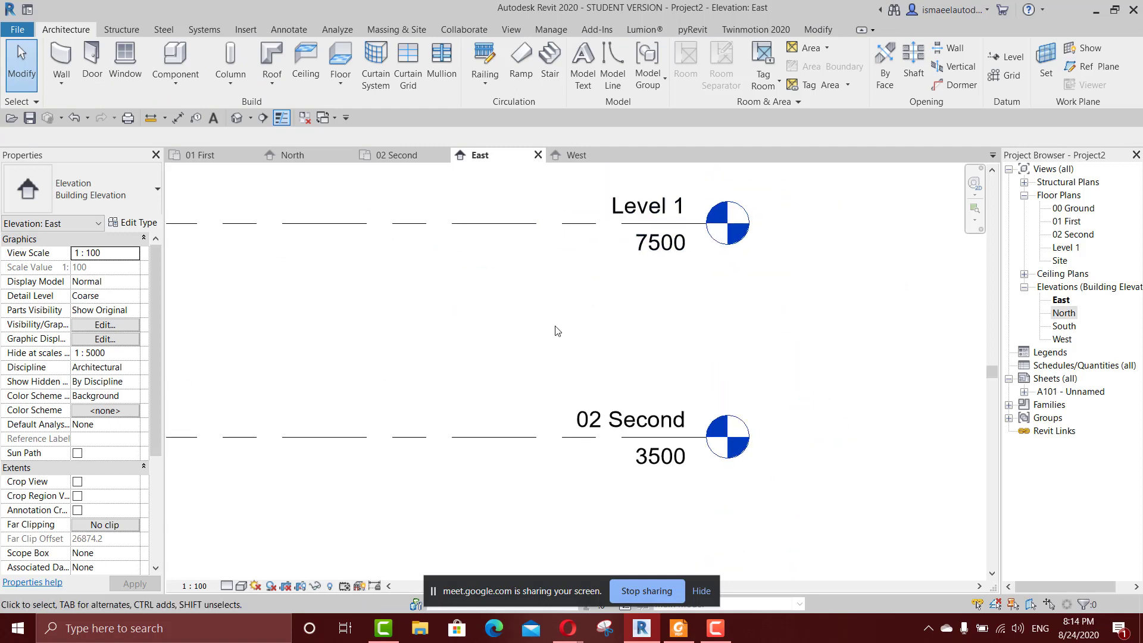
middle_click_drag(590, 305, 664, 291)
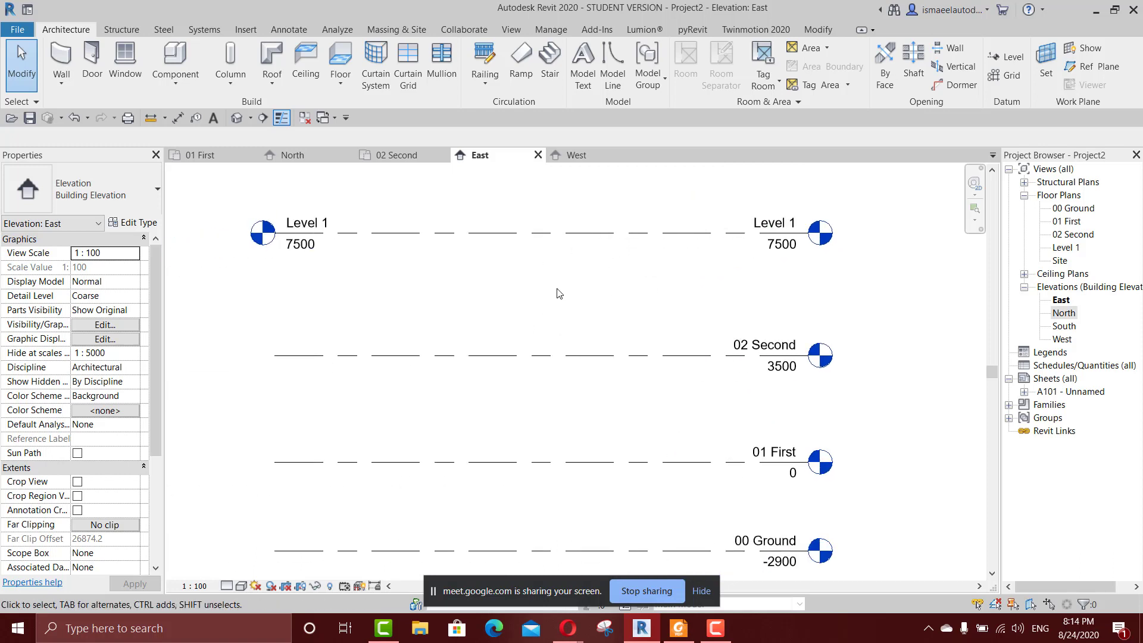
key("ctrl+z")
scroll(558, 293, "down", 2)
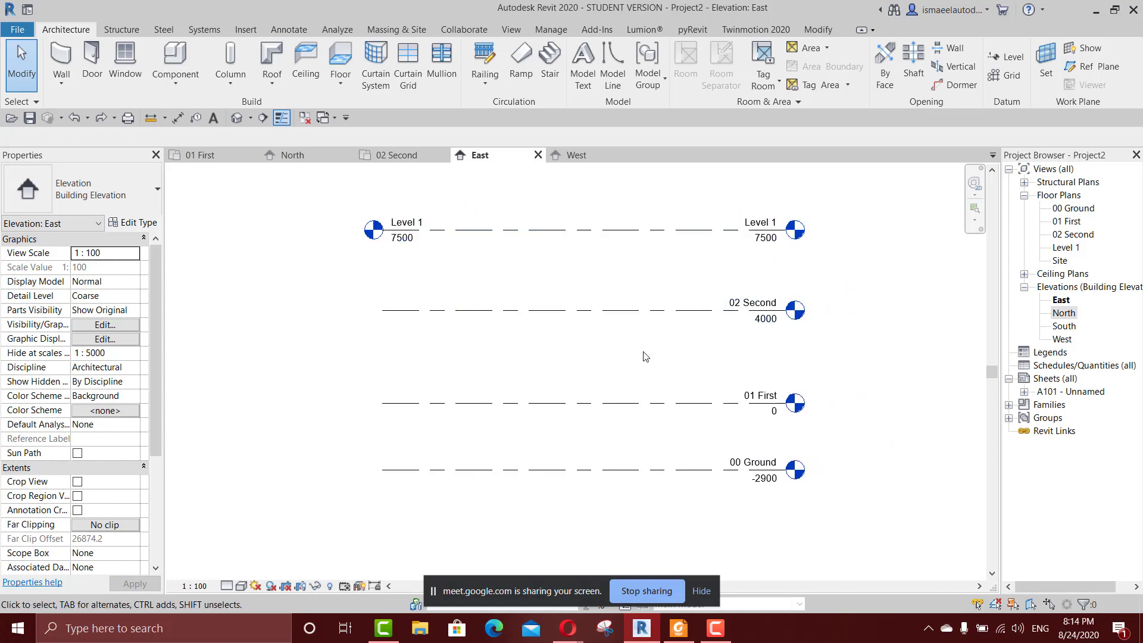
Change the project's length units to Meters.
key("u")
key("n")
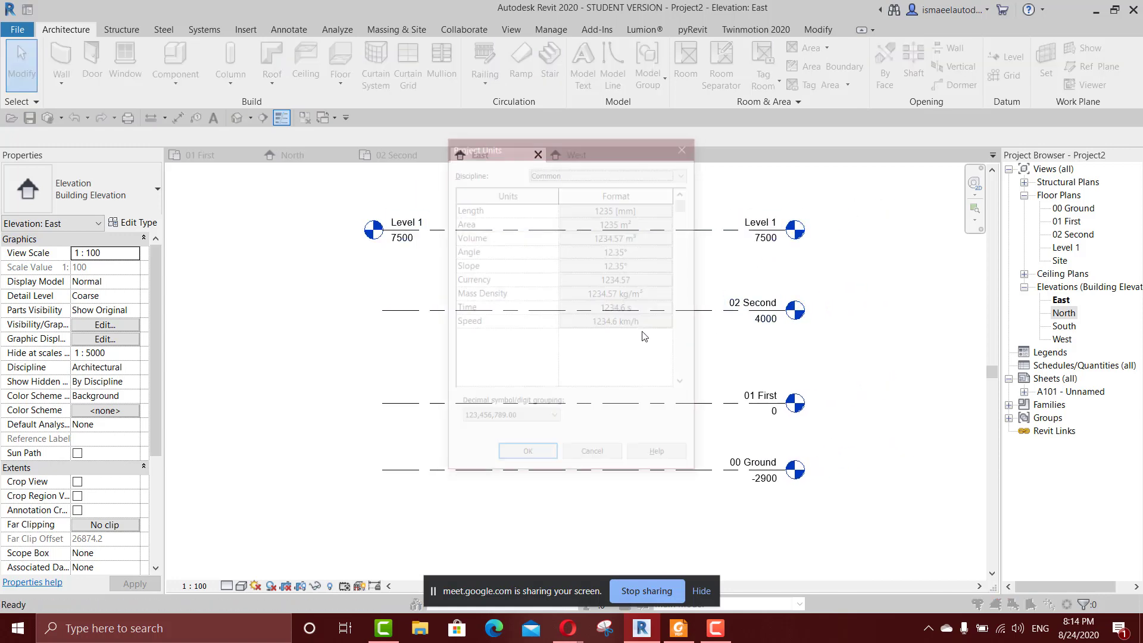
left_click(614, 208)
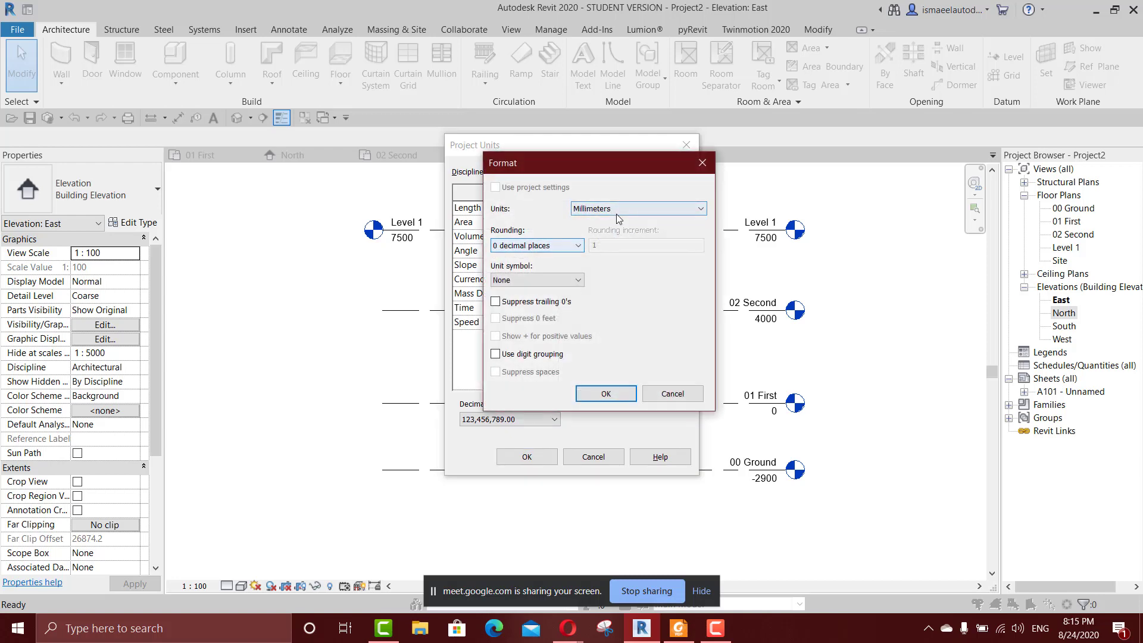
left_click(616, 209)
left_click(602, 267)
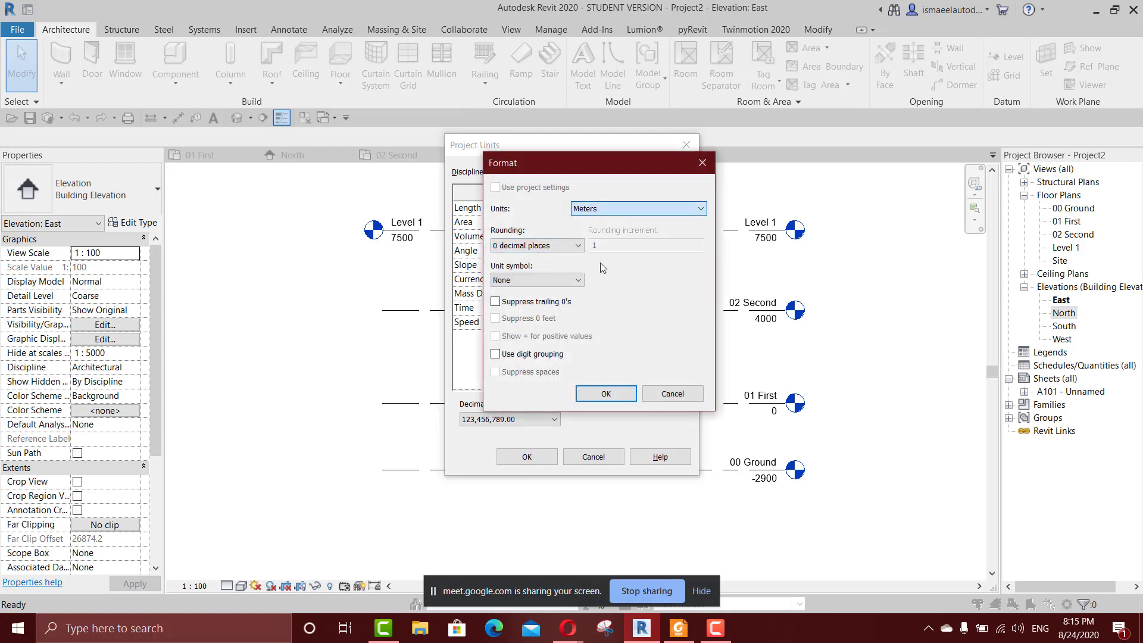
left_click(598, 393)
left_click(506, 457)
Switch to the Google Meet call in Opera to check the meeting, and return to Revit.
left_click(567, 627)
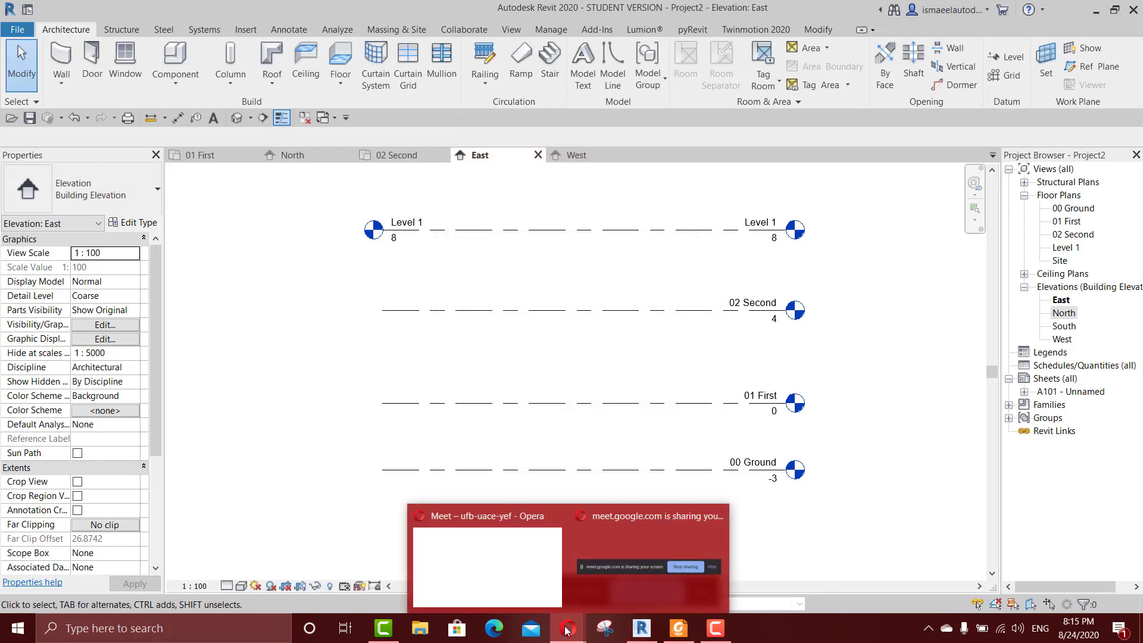
left_click(518, 590)
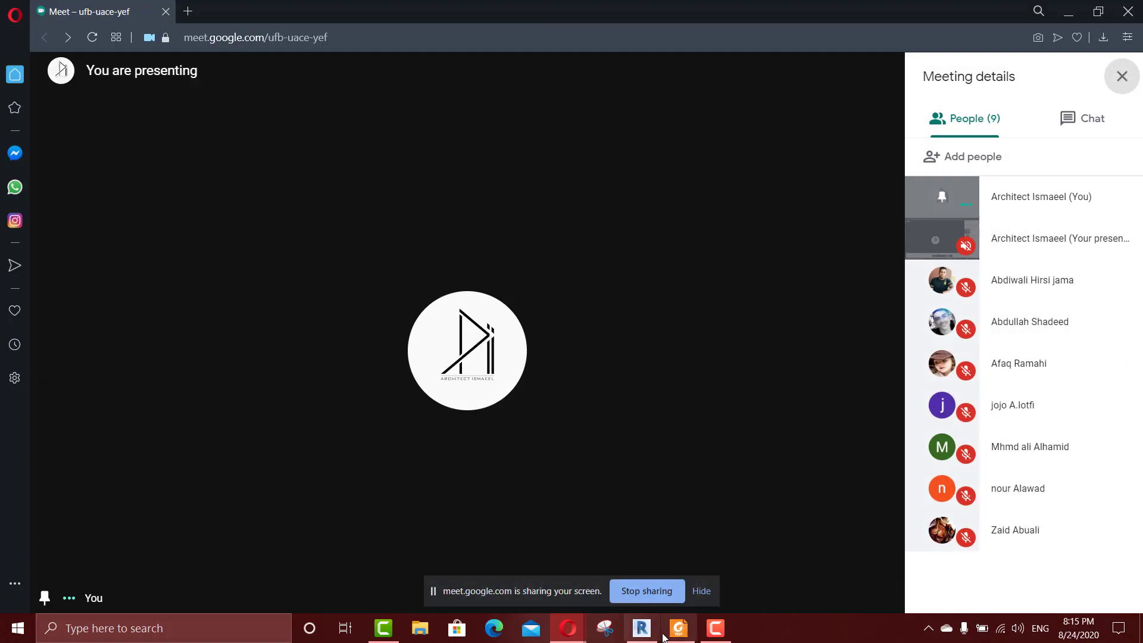
left_click(642, 627)
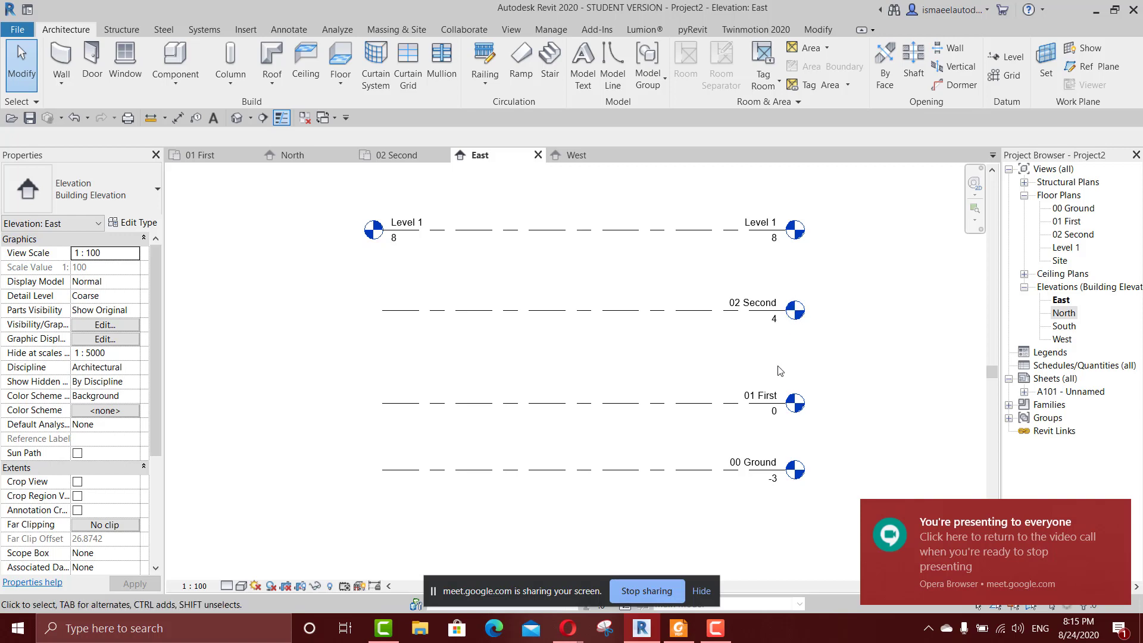
Set the project's length format to meters rounded to 2 decimal places.
scroll(780, 371, "up", 4)
left_click(741, 358)
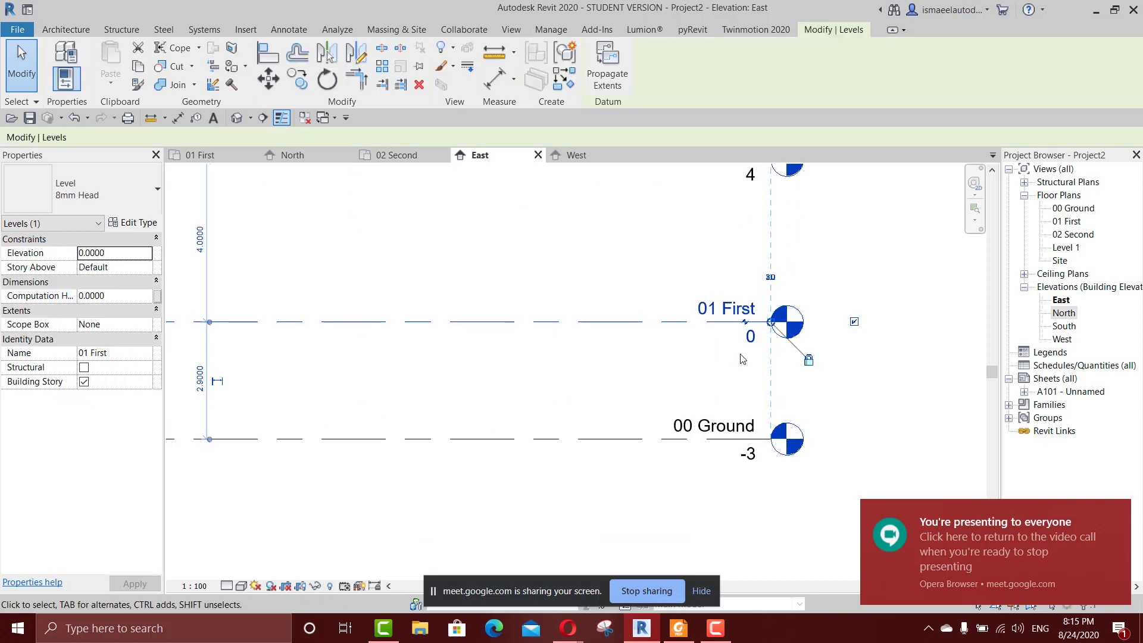
middle_click_drag(683, 303, 704, 475)
left_click(617, 333)
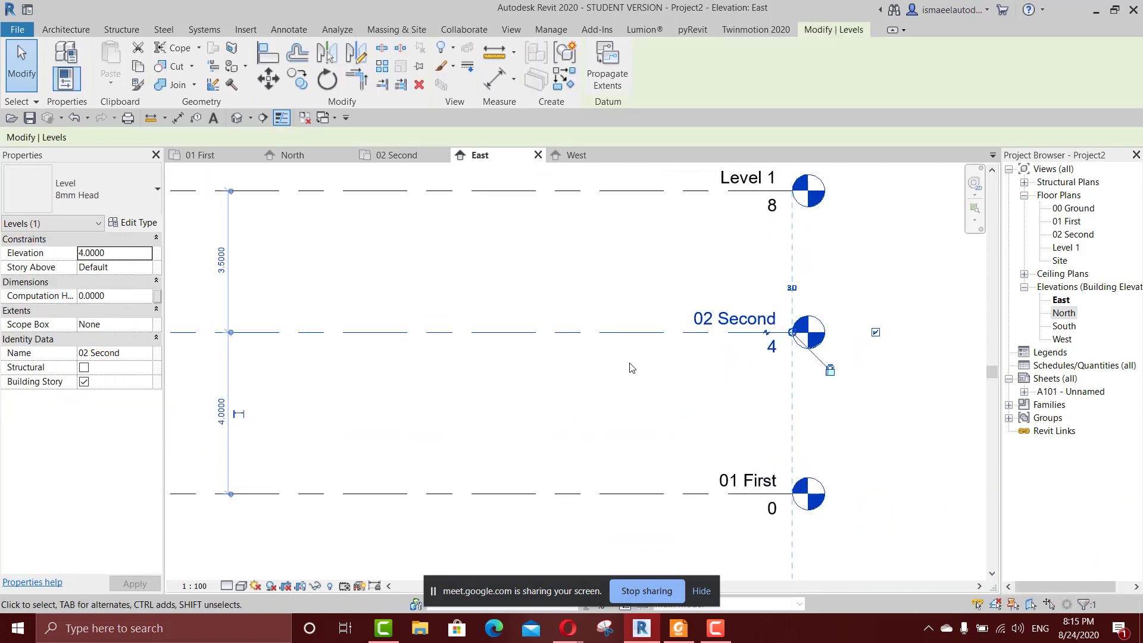
key("Escape")
key("u")
key("n")
left_click(617, 208)
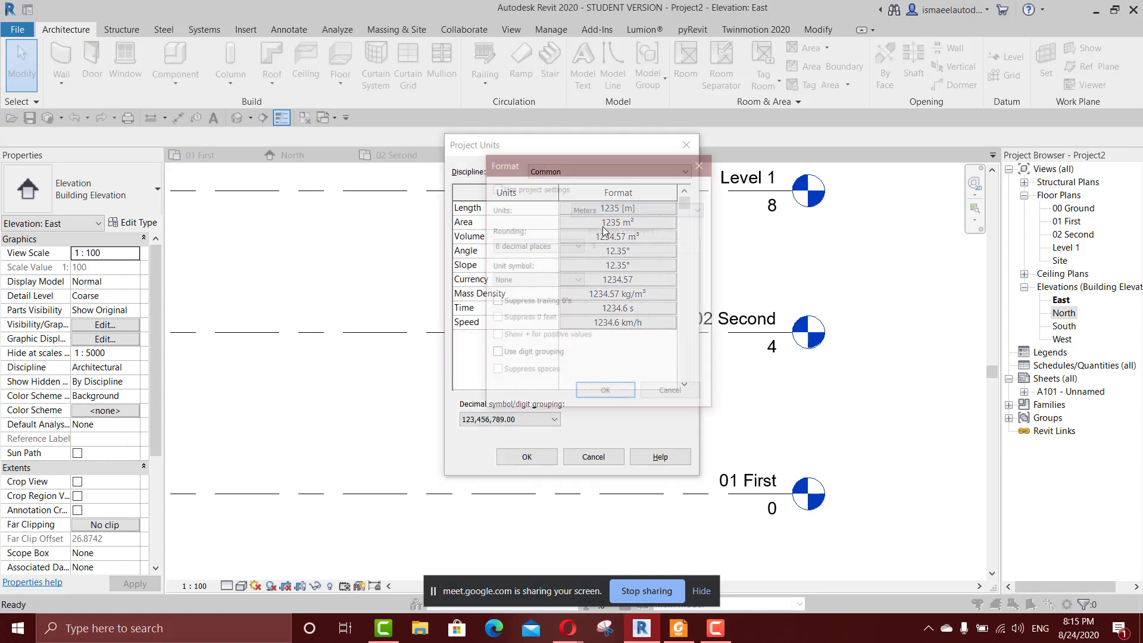
left_click(537, 245)
left_click(527, 308)
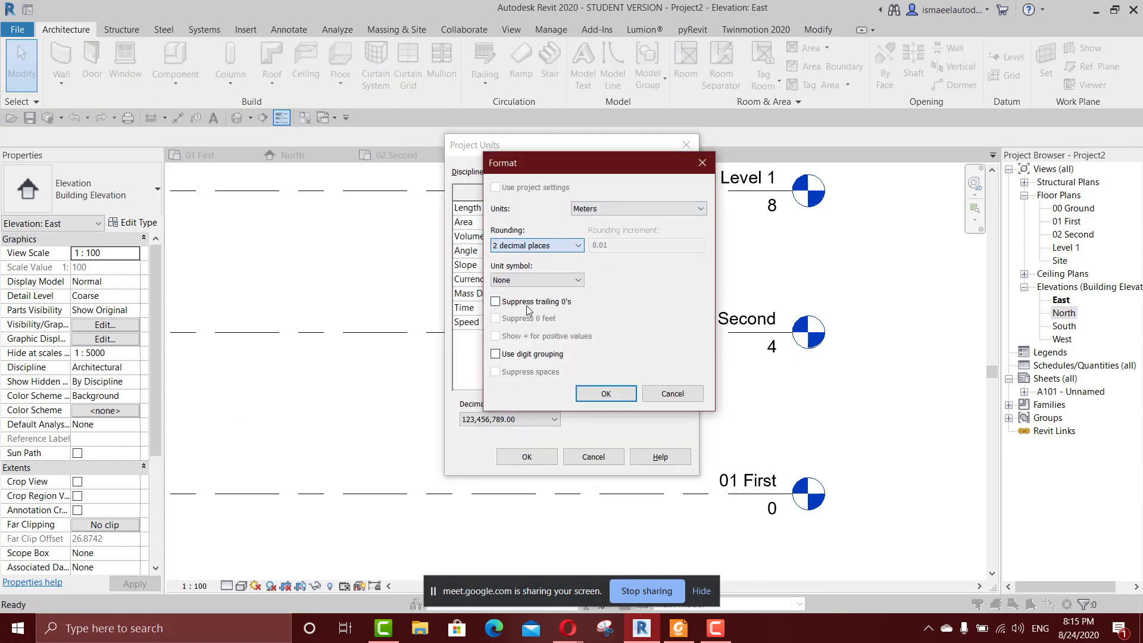
left_click(606, 394)
left_click(527, 457)
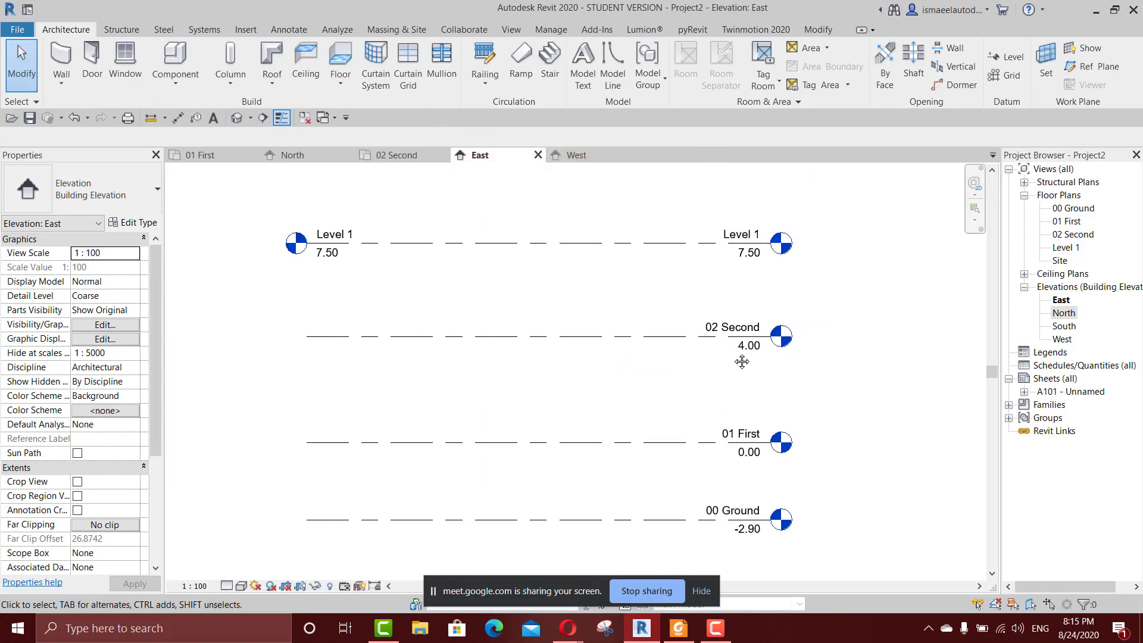
Set the distance between the 02 Second level and Level 1 to 4 m by moving Level 1.
scroll(647, 395, "up", 2)
left_click(655, 195)
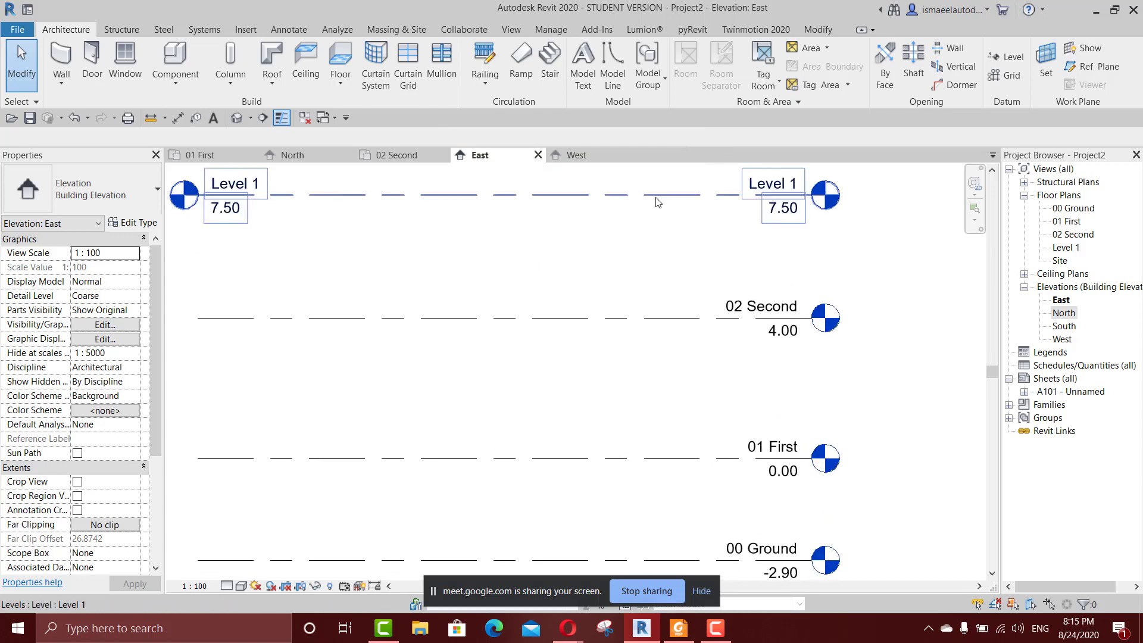
left_click(656, 198)
scroll(613, 263, "down", 1)
middle_click_drag(661, 276, 779, 301)
scroll(457, 284, "up", 1)
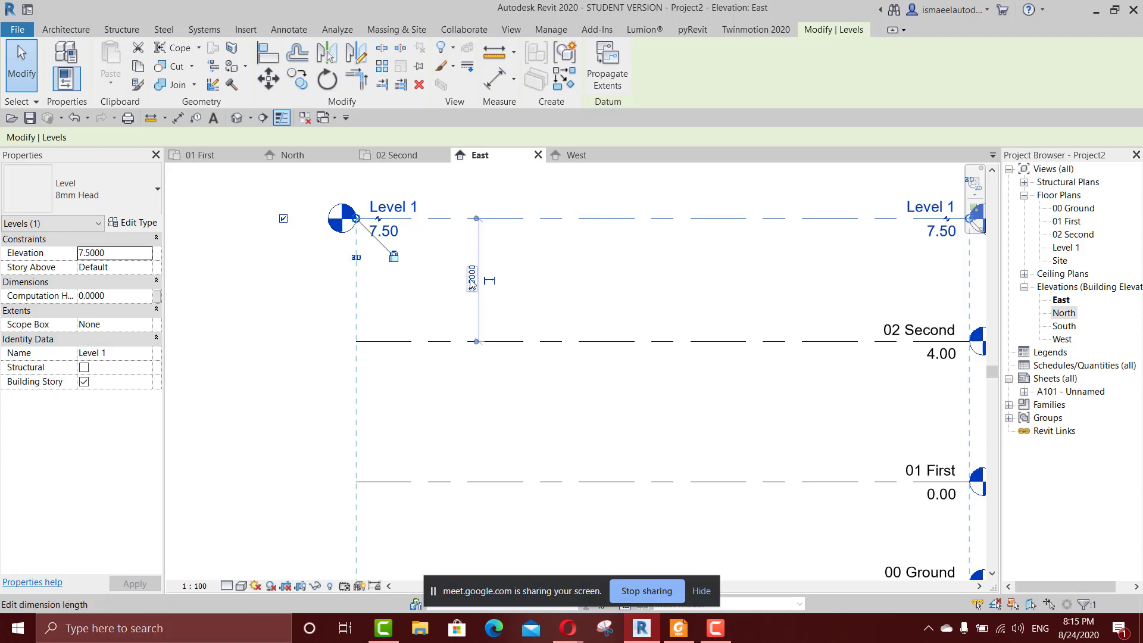
left_click(473, 279)
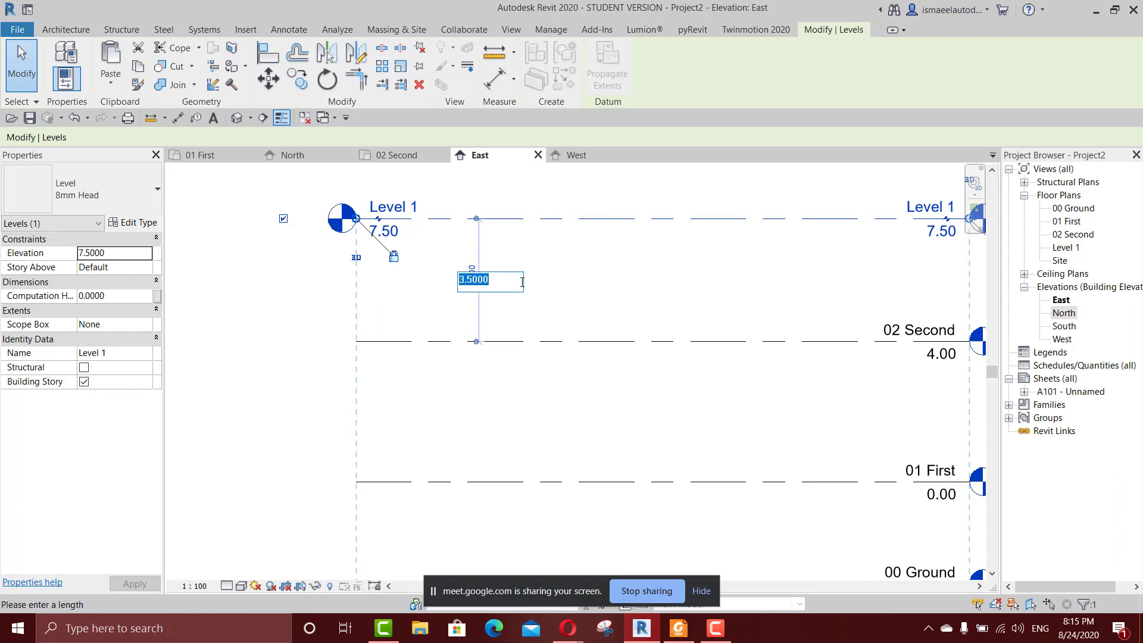
type("4")
key("Return")
Set the distance between the 01 First and 02 Second levels to 3.5 m by moving 02 Second.
scroll(670, 334, "down", 1)
middle_click_drag(670, 335, 646, 289)
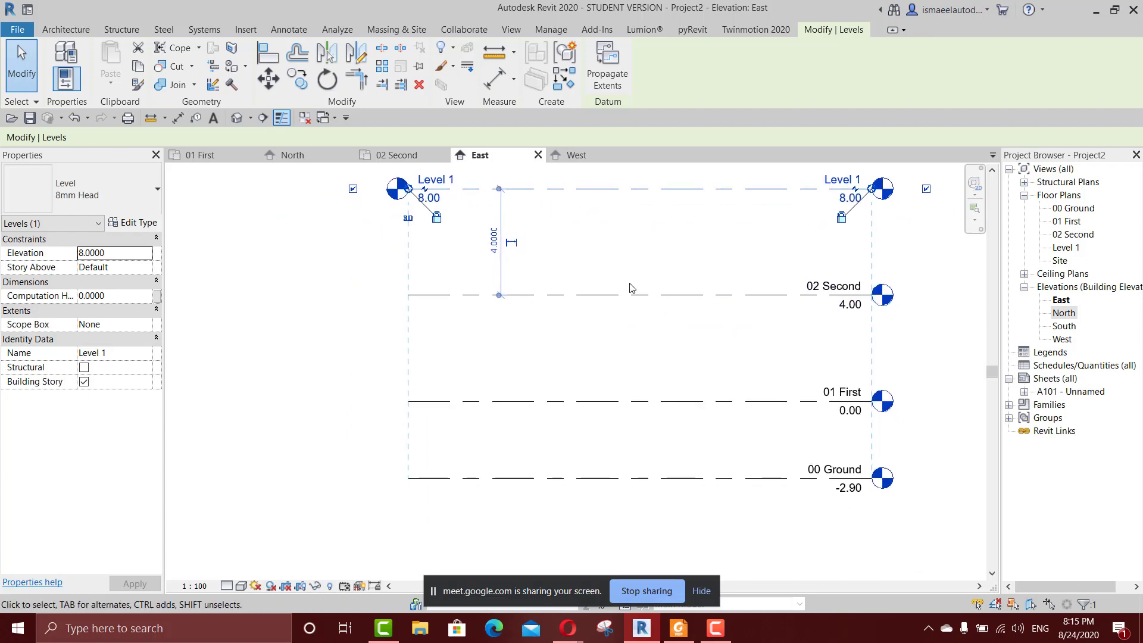
left_click(608, 296)
left_click(494, 347)
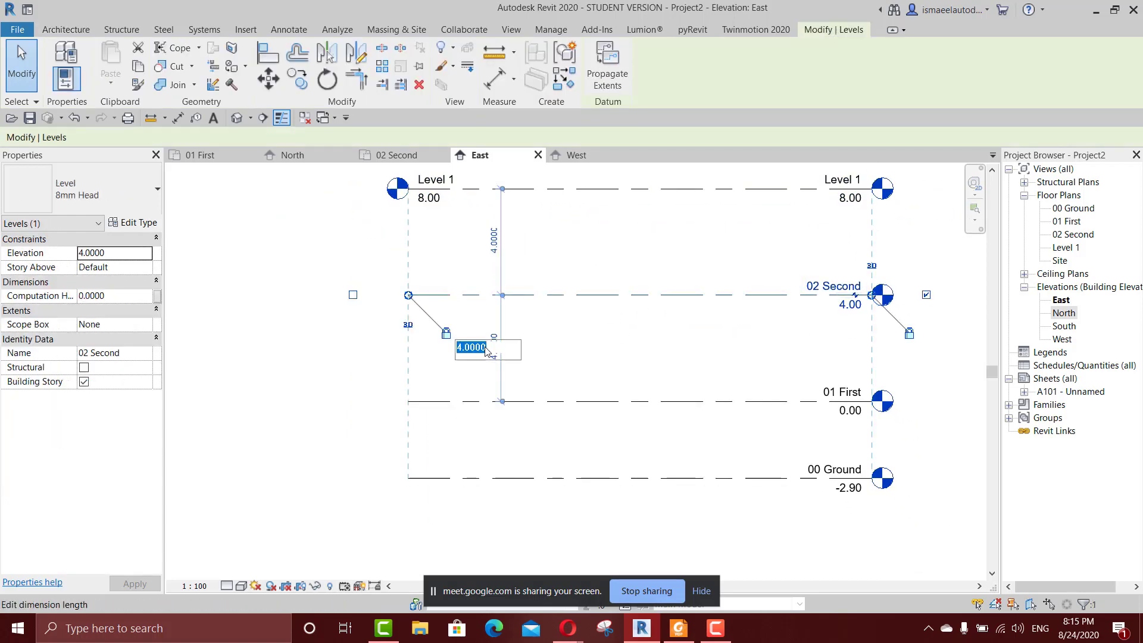
type("3.5")
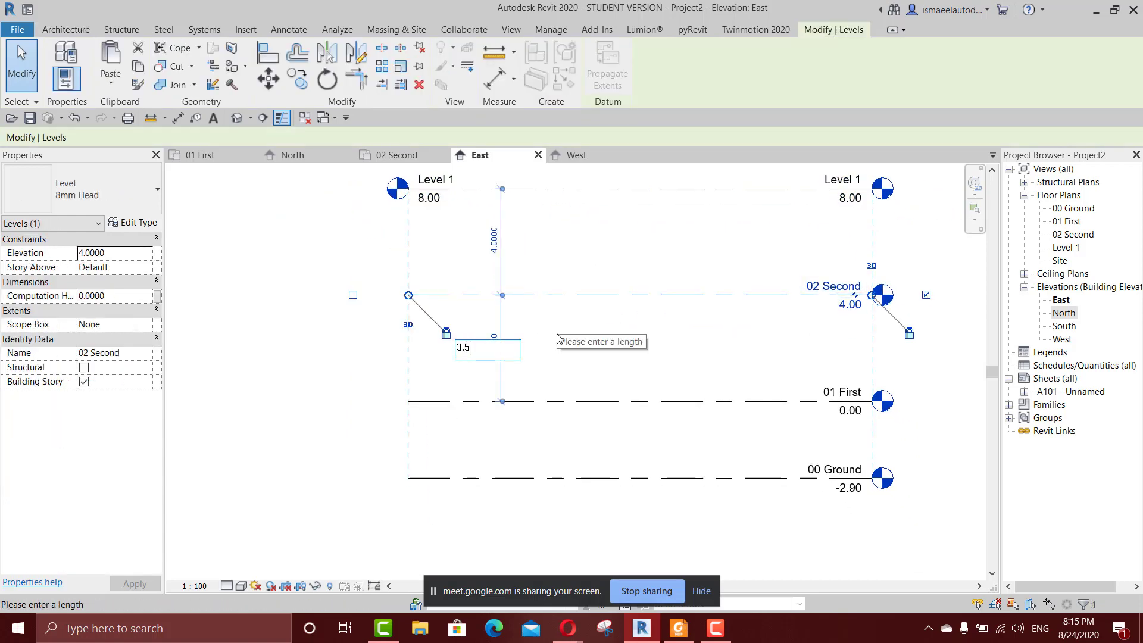
key("Return")
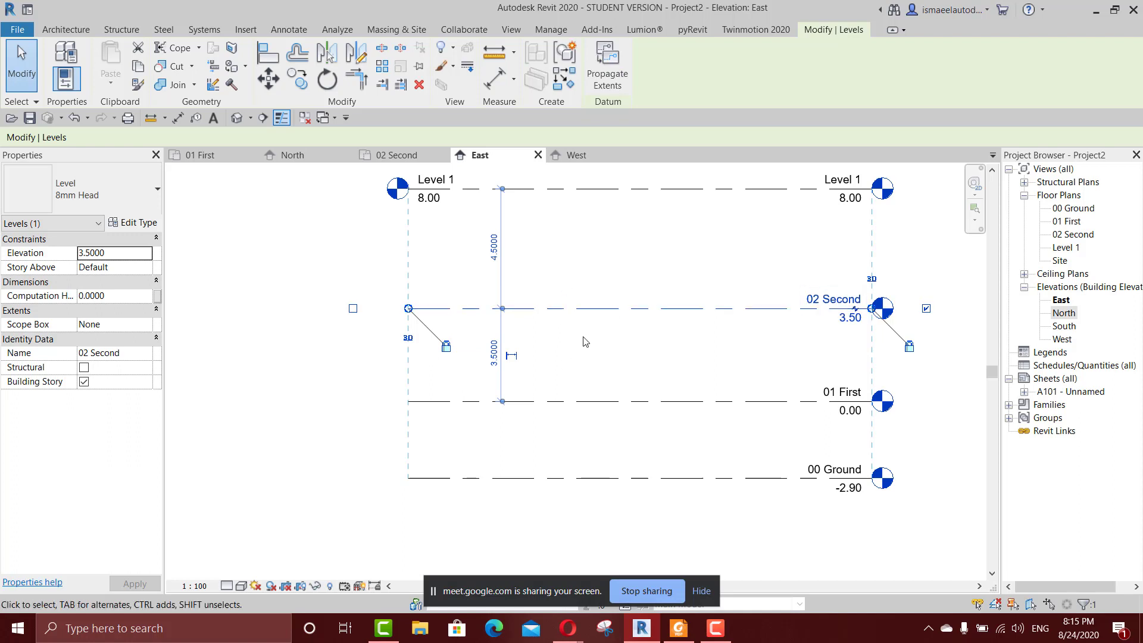
middle_click_drag(602, 331, 481, 360)
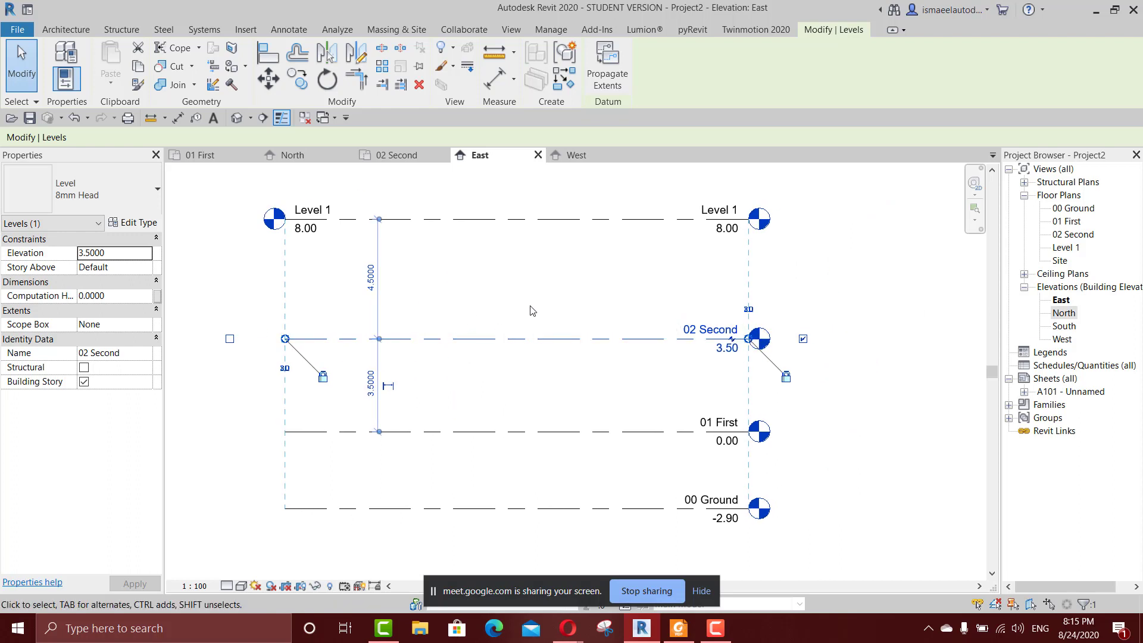
scroll(652, 332, "down", 3)
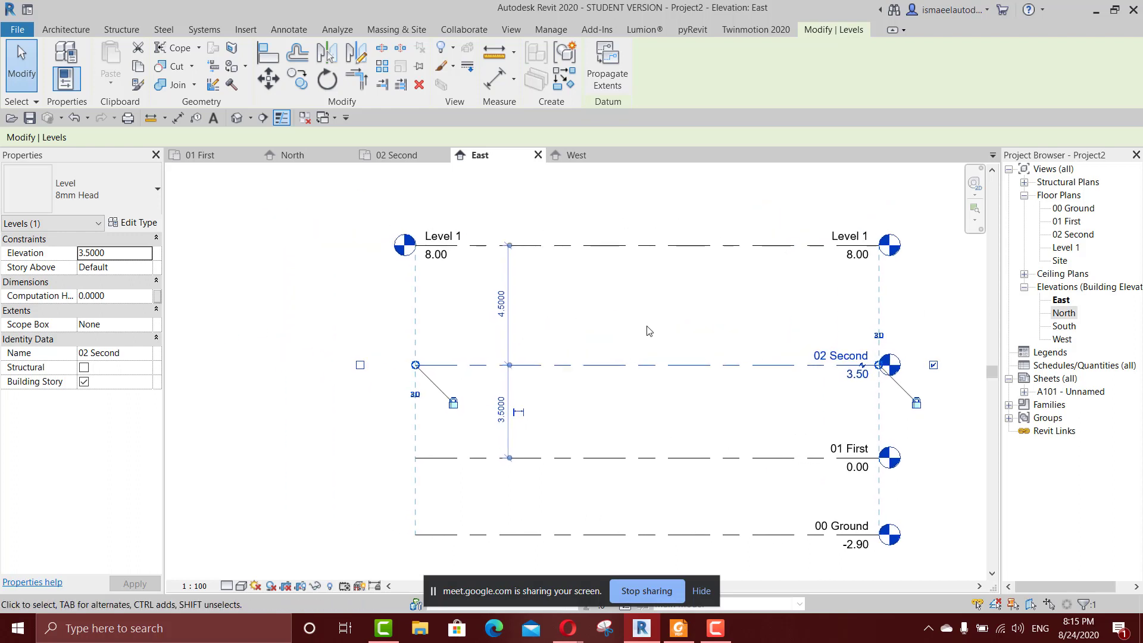
scroll(646, 331, "up", 2)
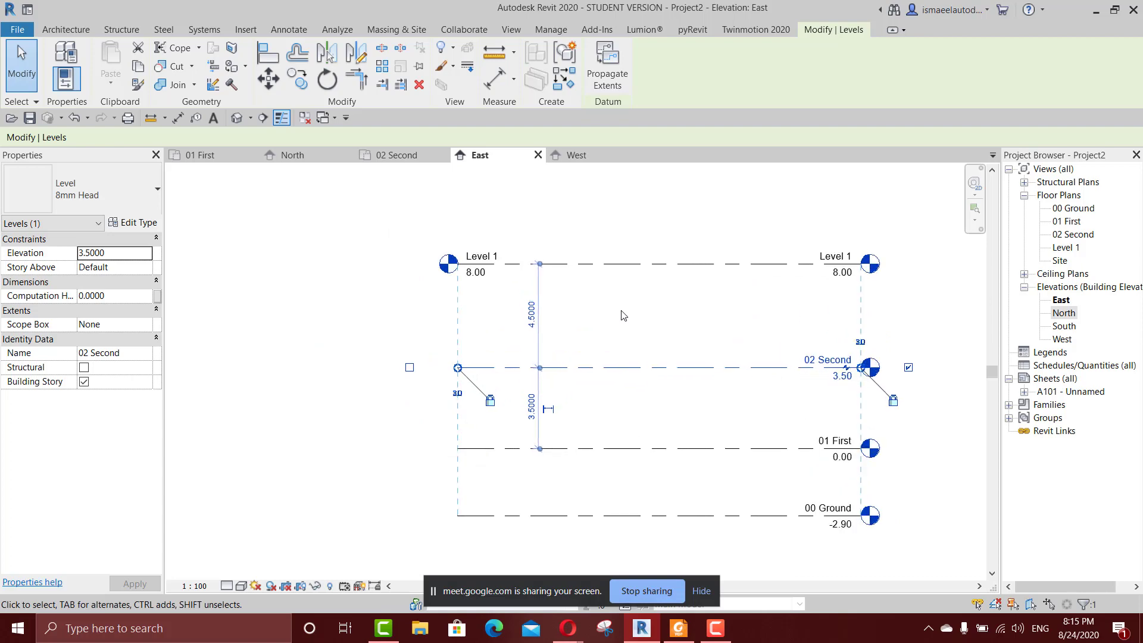
middle_click_drag(690, 317, 571, 320)
left_click(570, 320)
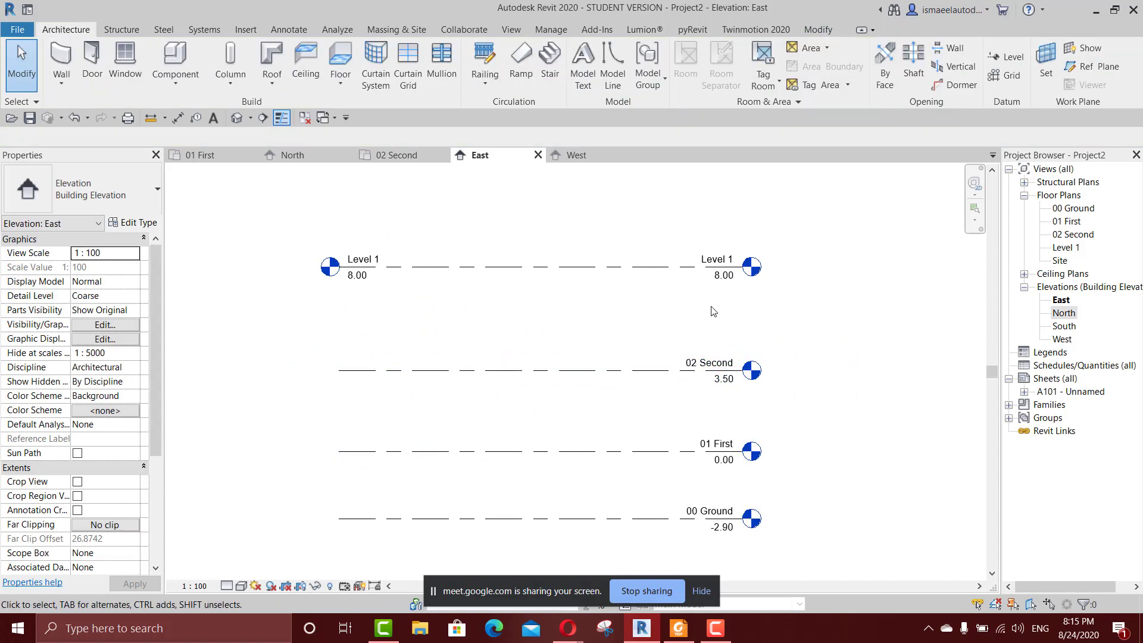
Set Level 1's elevation to 9 m directly at its level head.
mouse_move(714, 420)
middle_mouse_down()
mouse_move(709, 352)
mouse_move(681, 347)
mouse_move(731, 417)
middle_mouse_up()
scroll(732, 286, "up", 4)
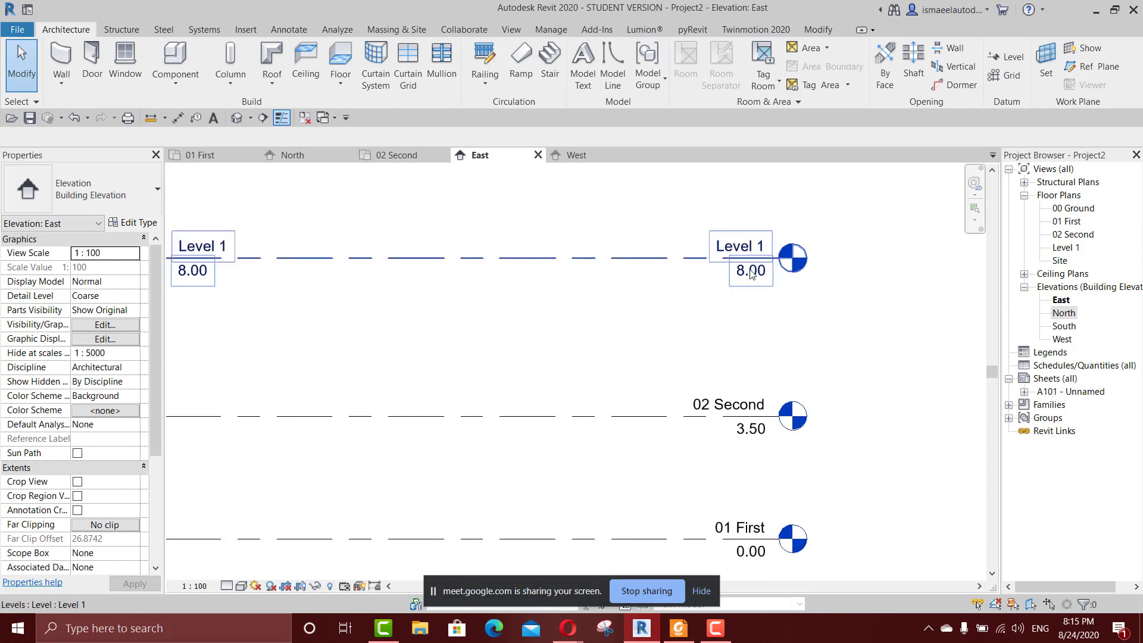
left_click(751, 273)
left_click(753, 274)
left_click(752, 273)
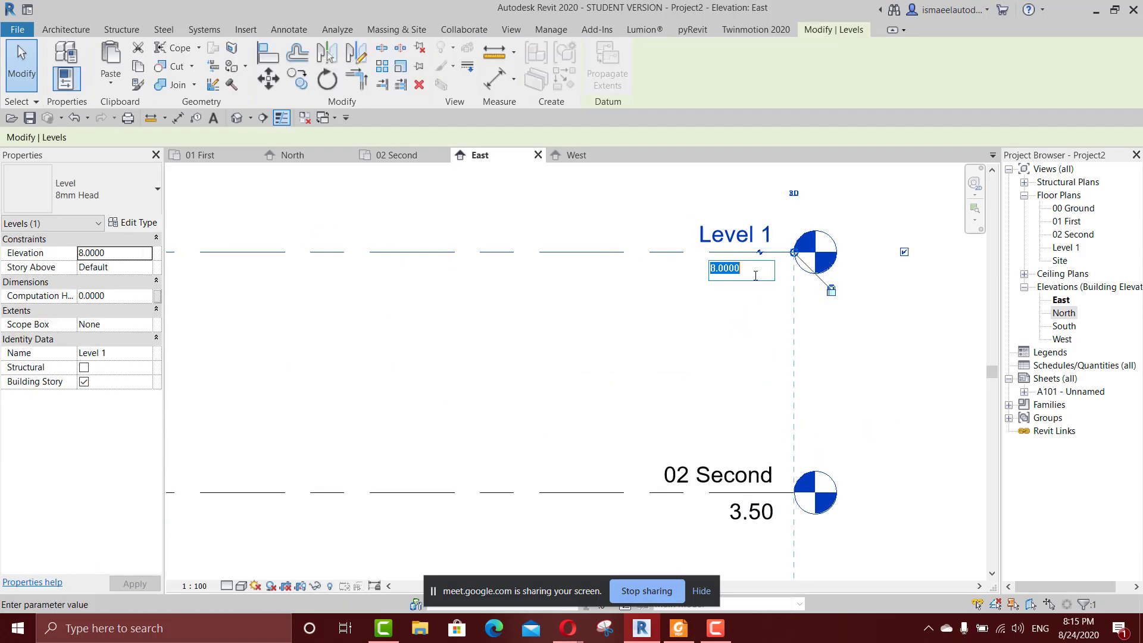
type("9")
key("Return")
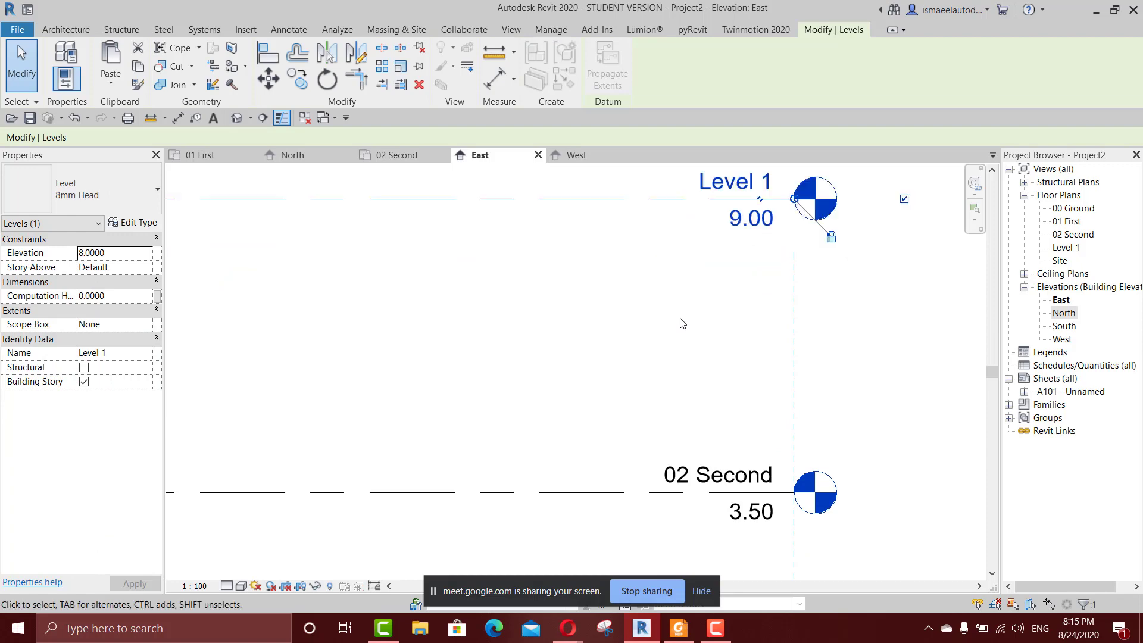
scroll(693, 291, "down", 2)
scroll(633, 325, "down", 2)
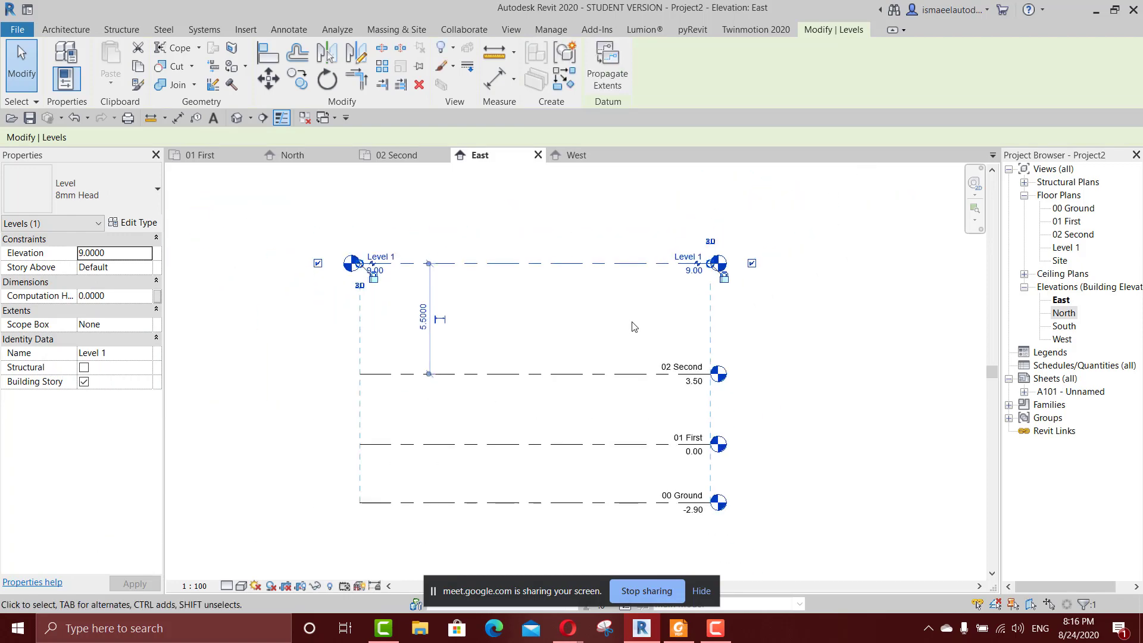
left_click(561, 342)
left_click(568, 262)
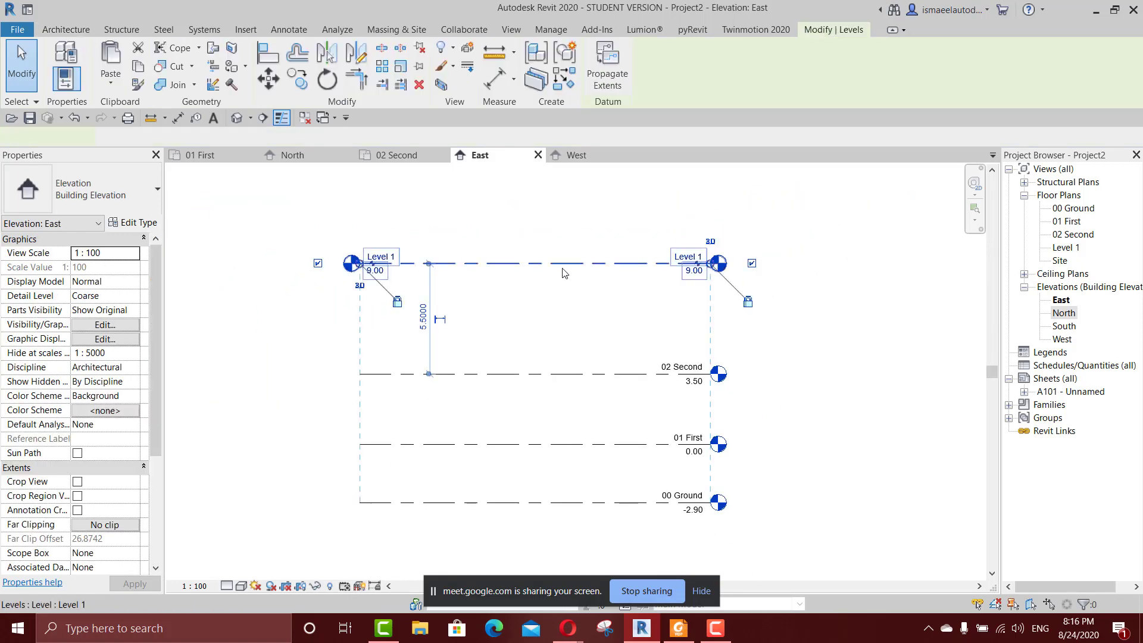
left_click(443, 226)
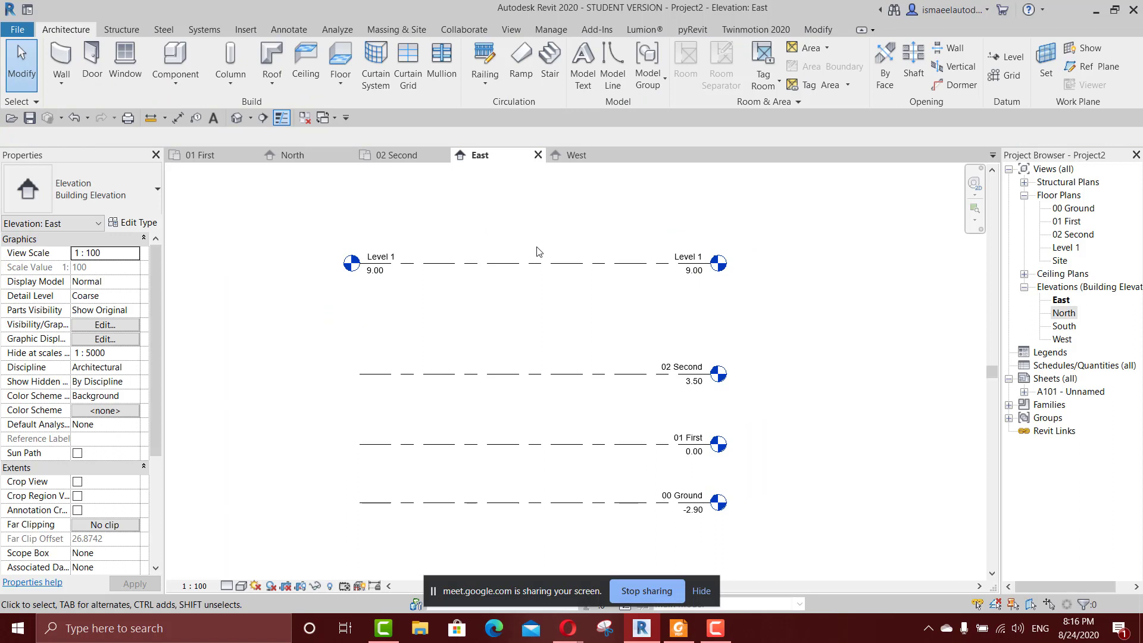
Add a new level 2 m above Level 1 using Pick Lines with an offset of 2.
key("l")
key("l")
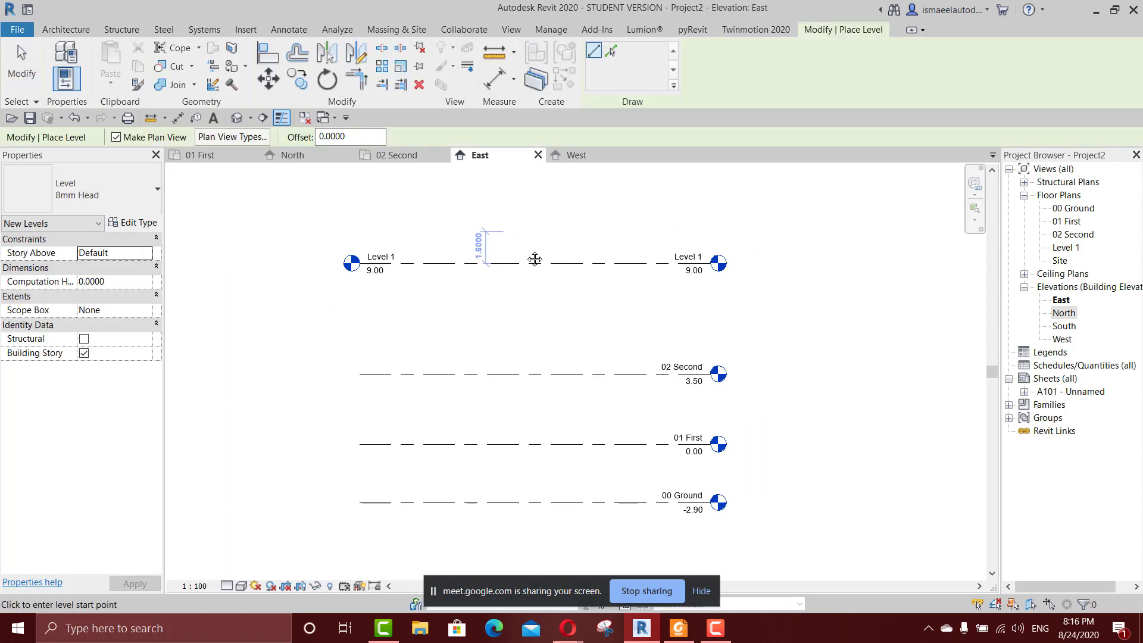
middle_click_drag(517, 234, 582, 325)
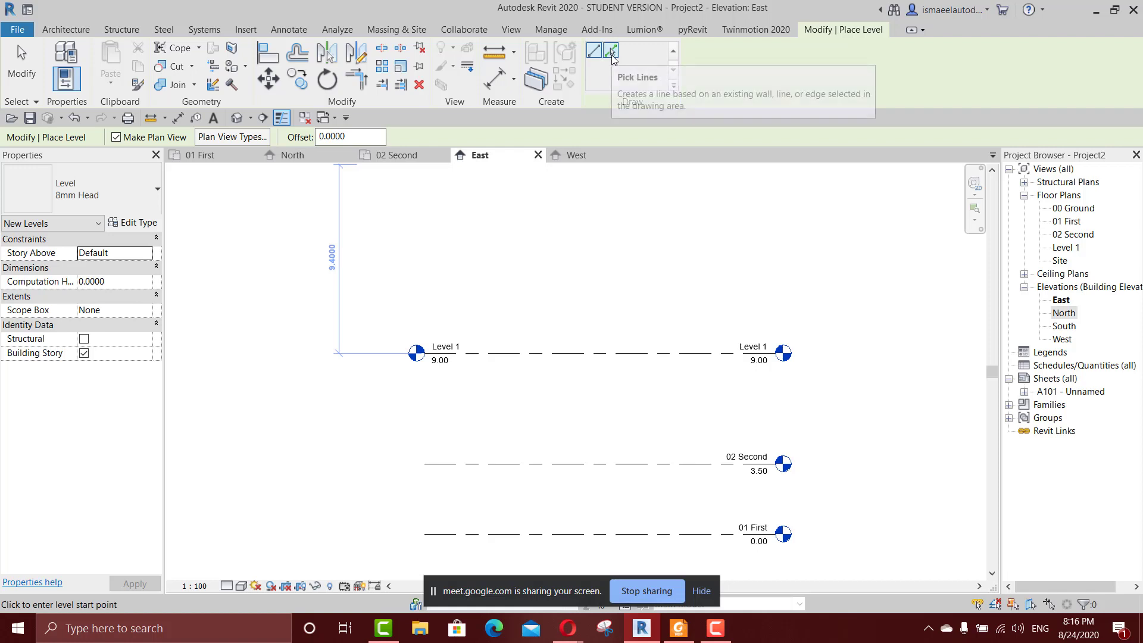
left_click(614, 54)
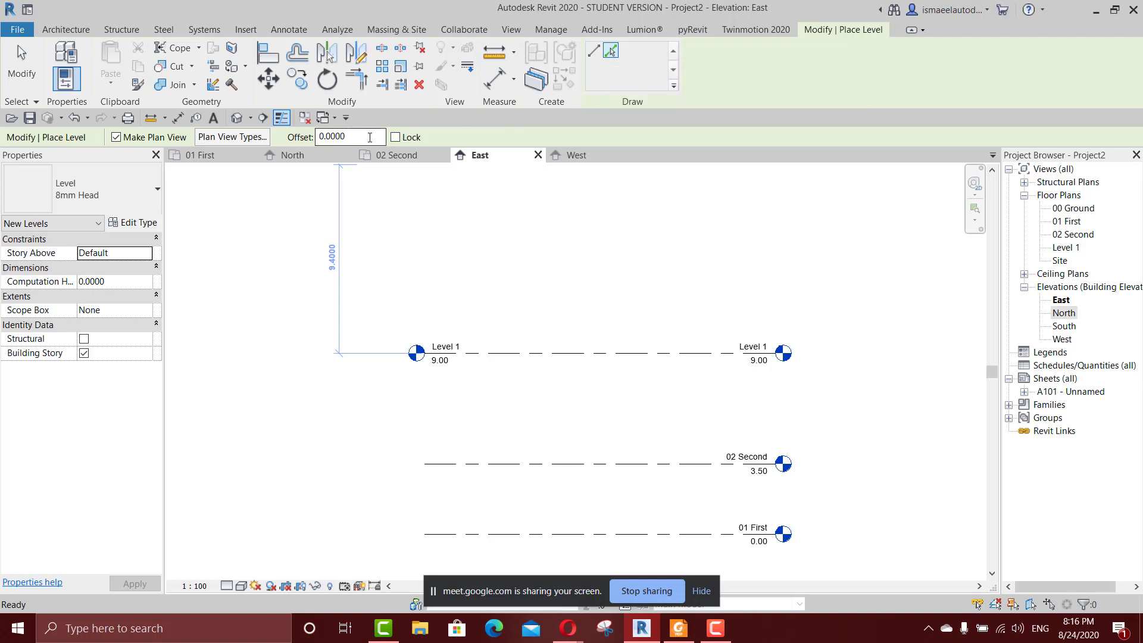
left_click_drag(370, 137, 307, 136)
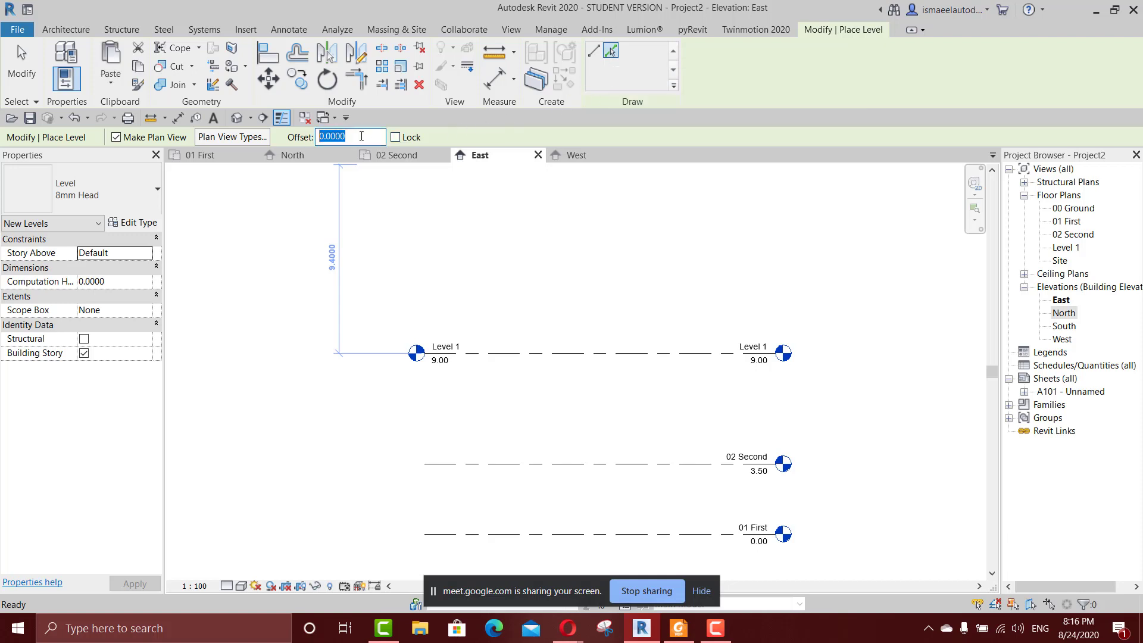
type("2")
key("Return")
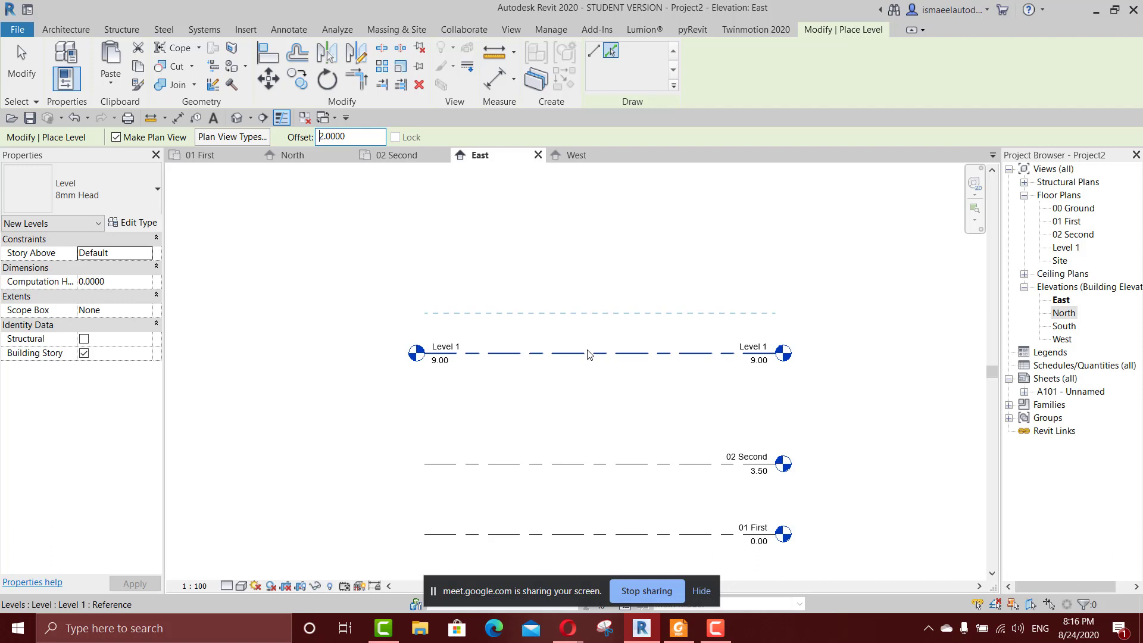
left_click(589, 355)
scroll(679, 340, "up", 3)
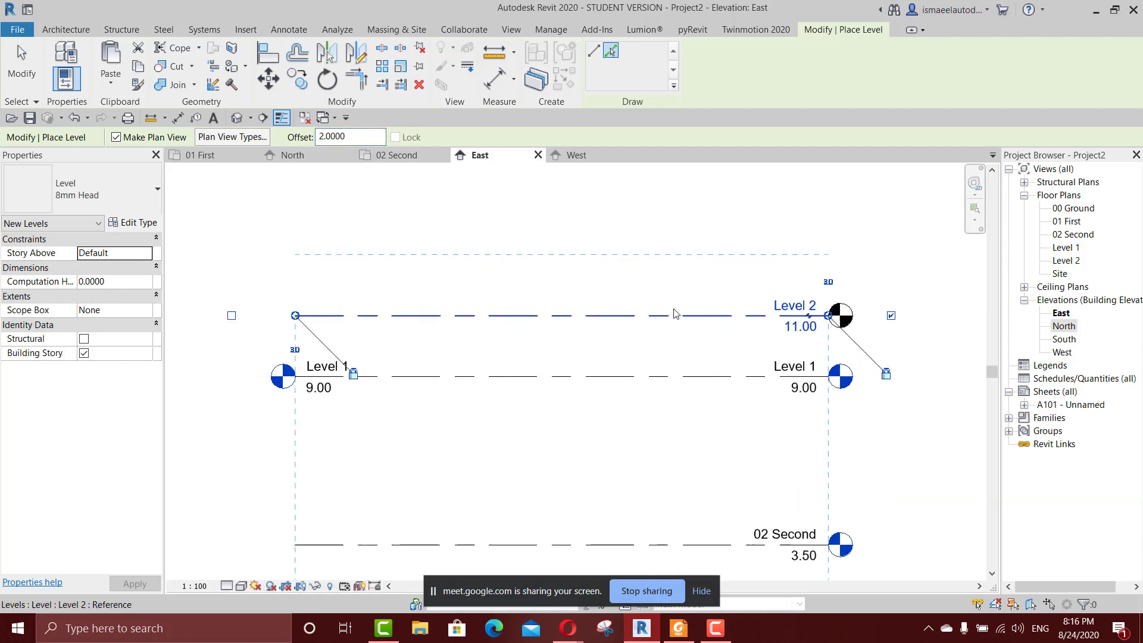
middle_click_drag(685, 360, 658, 339)
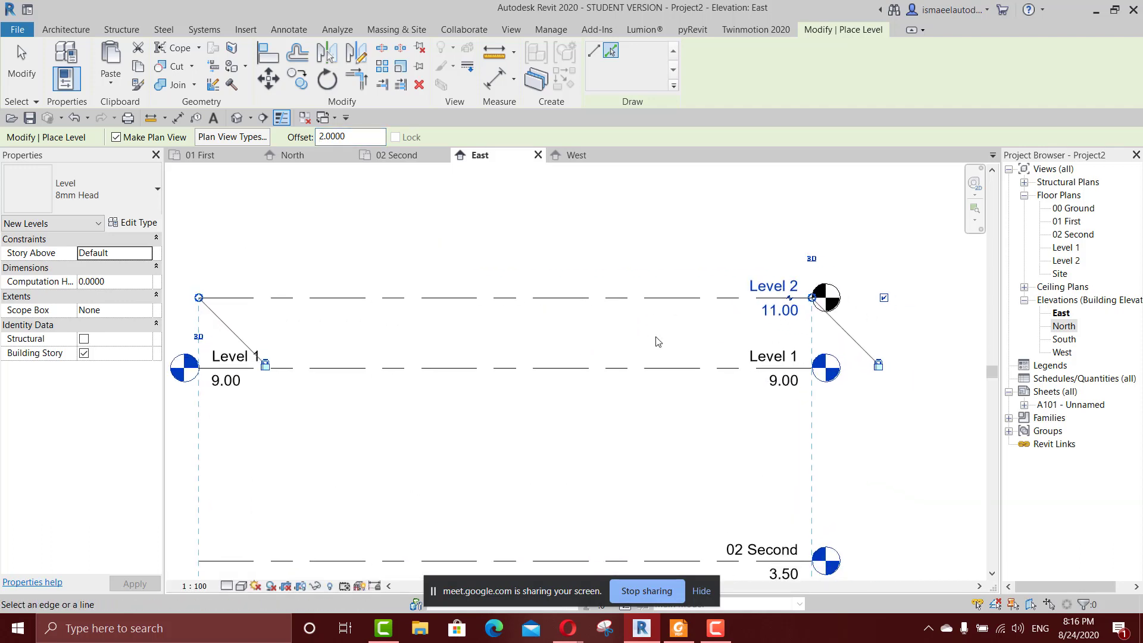
scroll(664, 358, "down", 4)
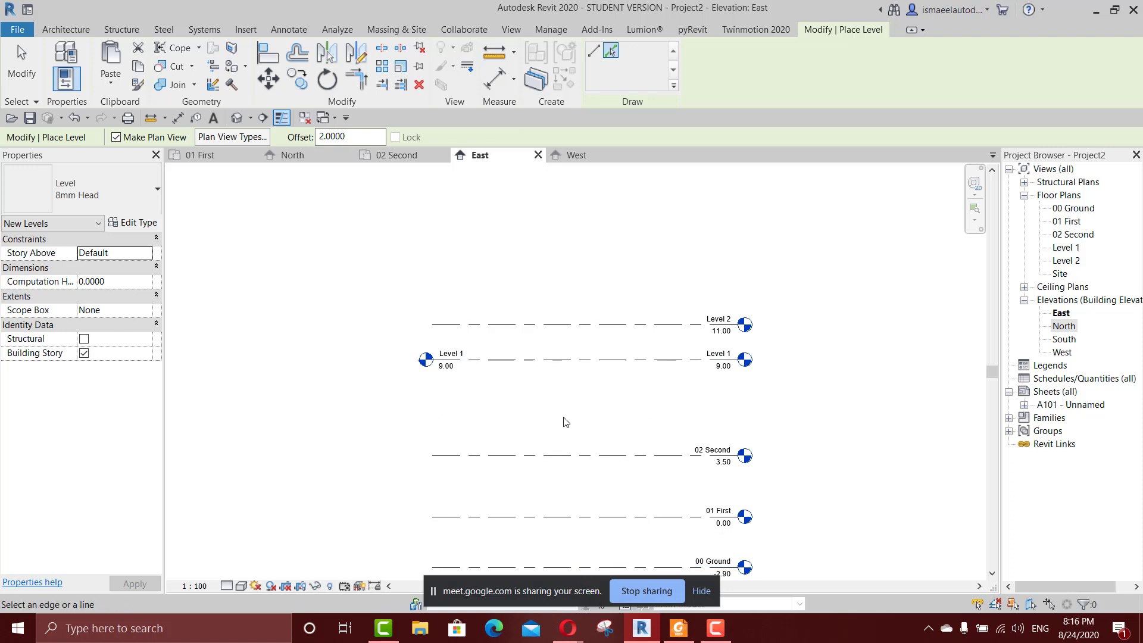
middle_click_drag(554, 402, 601, 379)
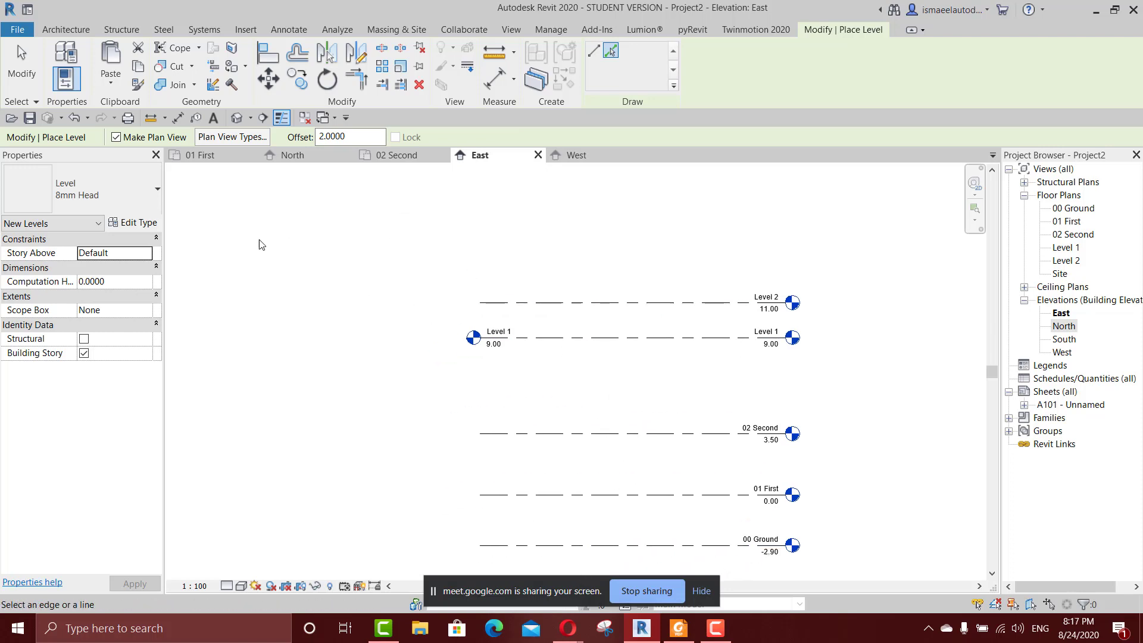
Check the Google Meet call in Opera, then return to Revit and end level placement.
mouse_move(568, 629)
left_click(535, 555)
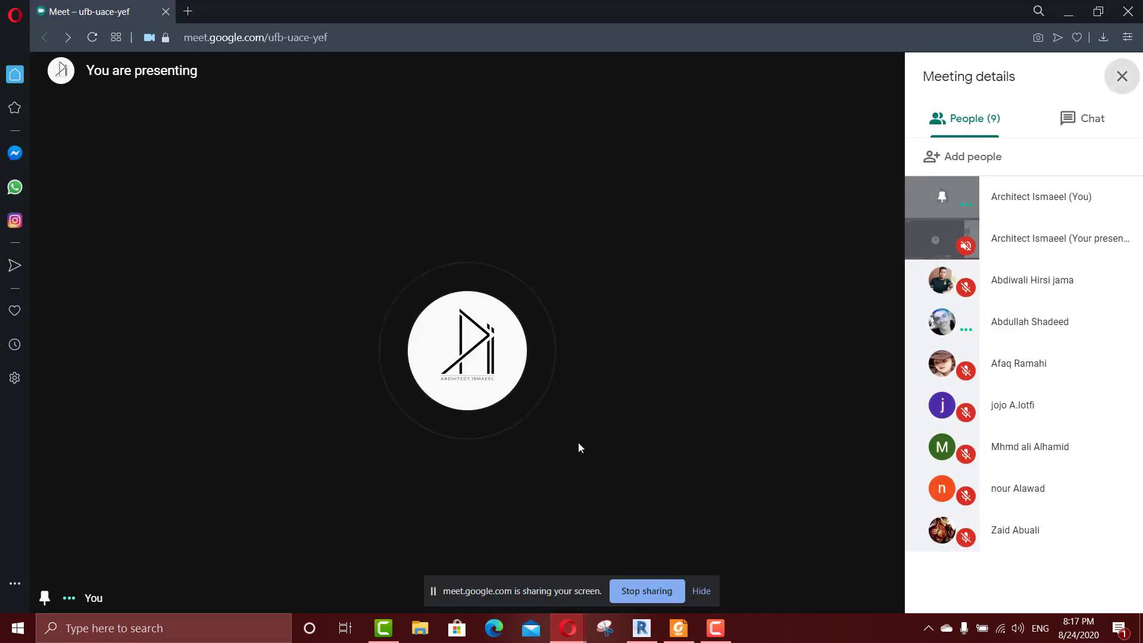
left_click(642, 628)
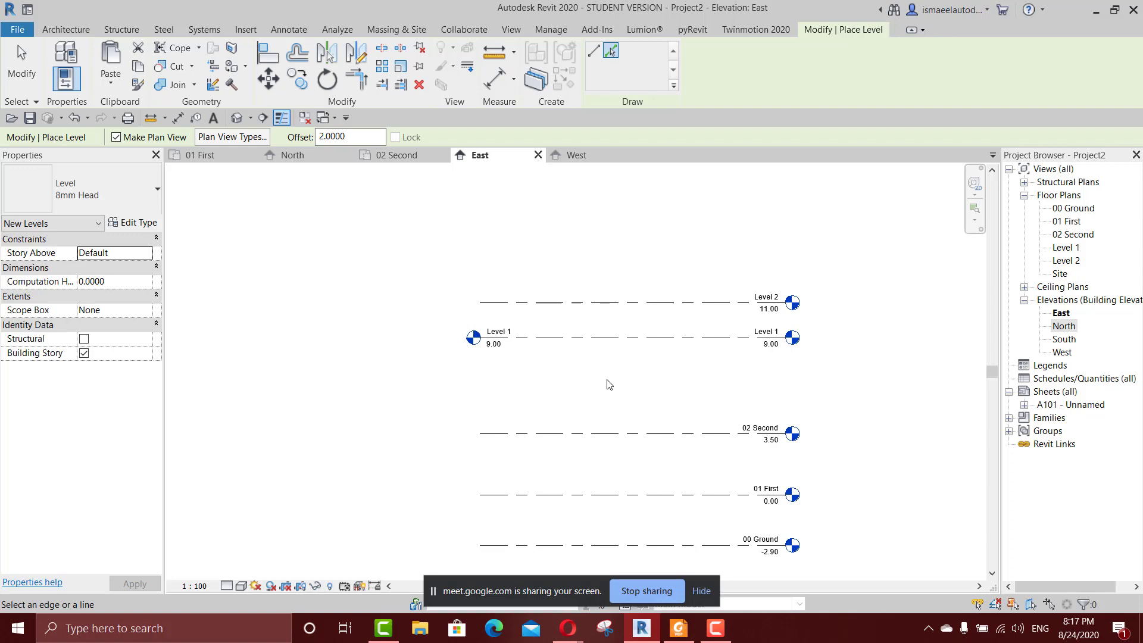
key("Escape")
key("Escape")
key("o")
key("f")
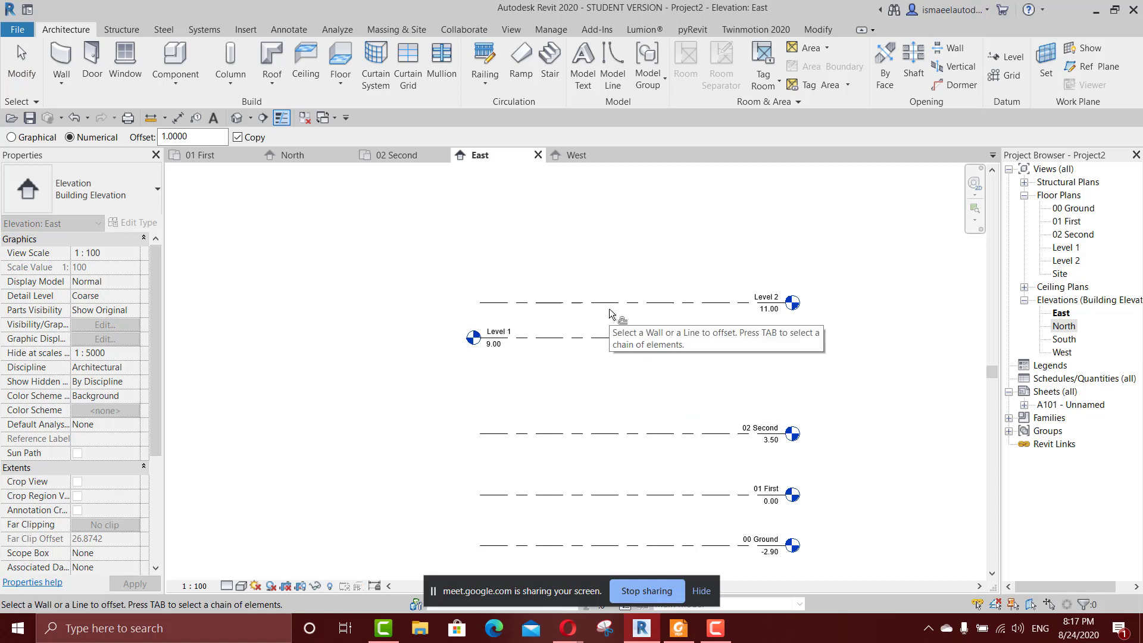
key("Escape")
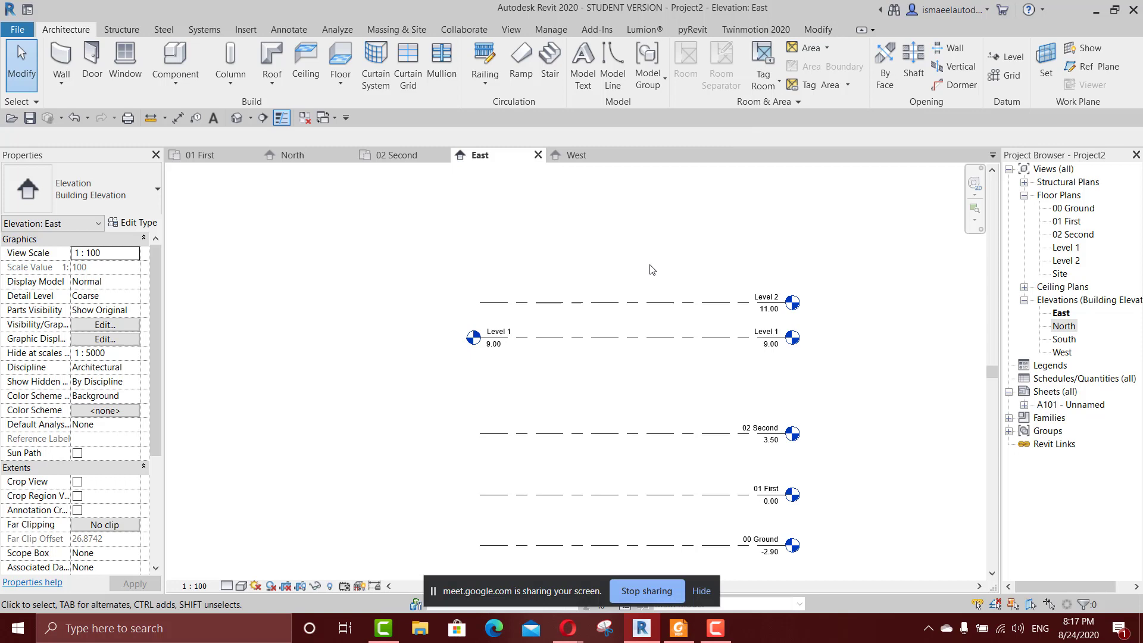
Try to copy a level in the East elevation using Offset with a numerical distance of 1 m.
key("o")
key("f")
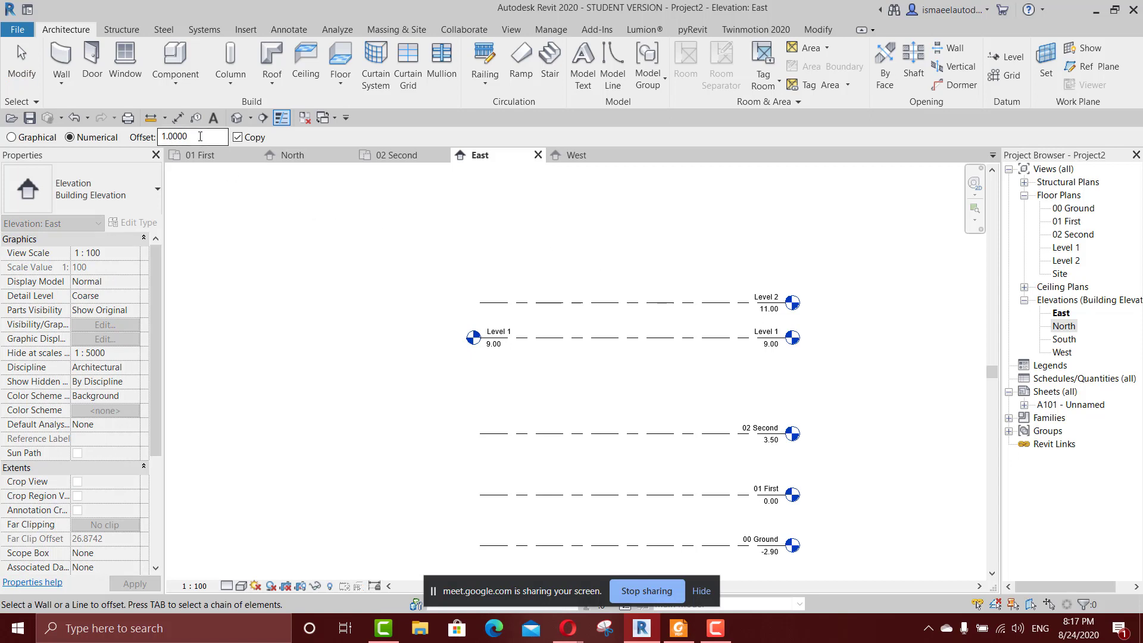
double_click(188, 136)
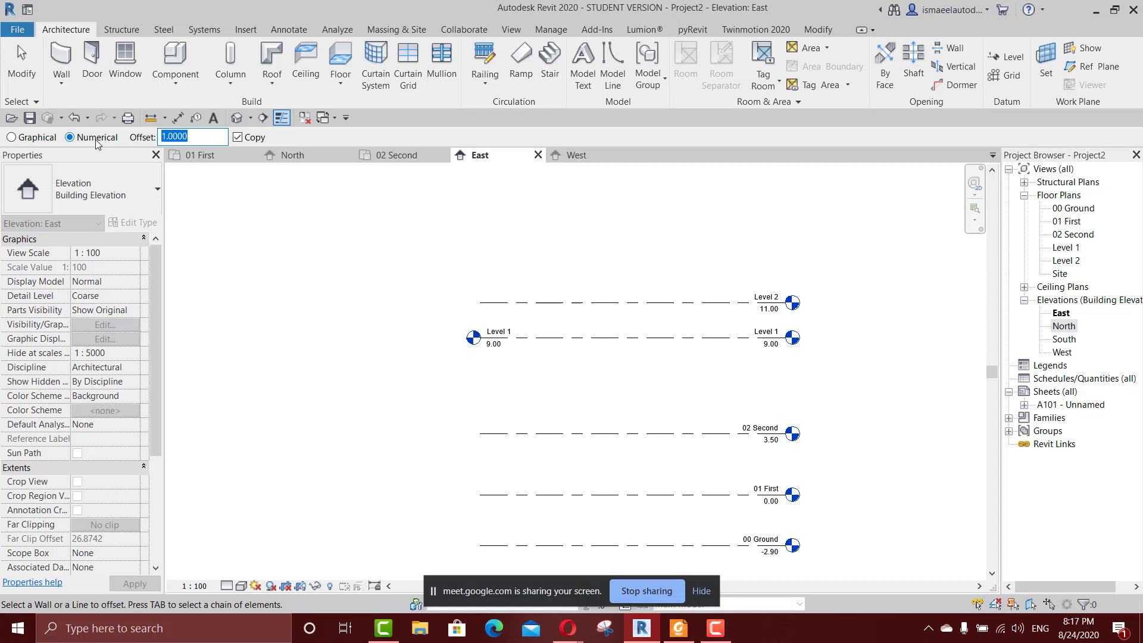
left_click(819, 30)
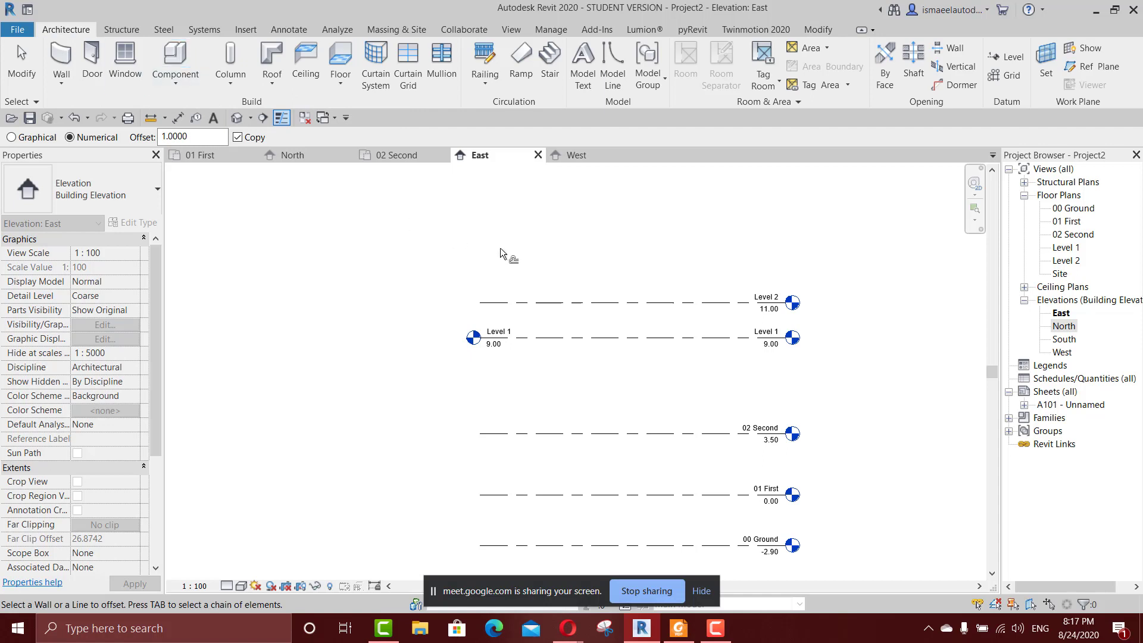
middle_click_drag(586, 331, 579, 362)
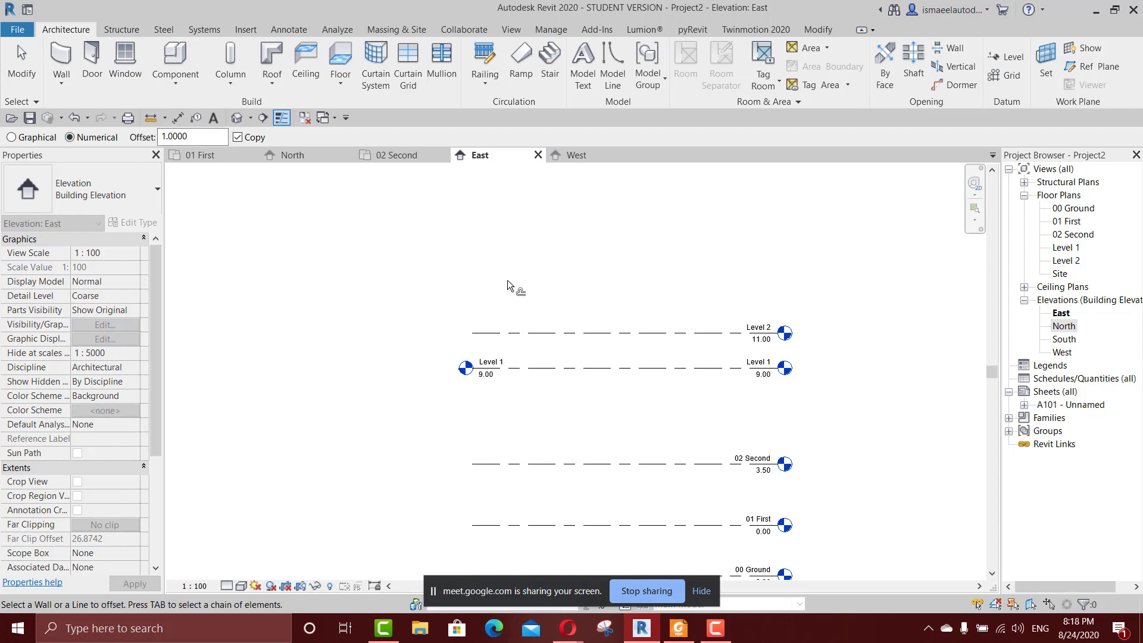
scroll(651, 345, "up", 2)
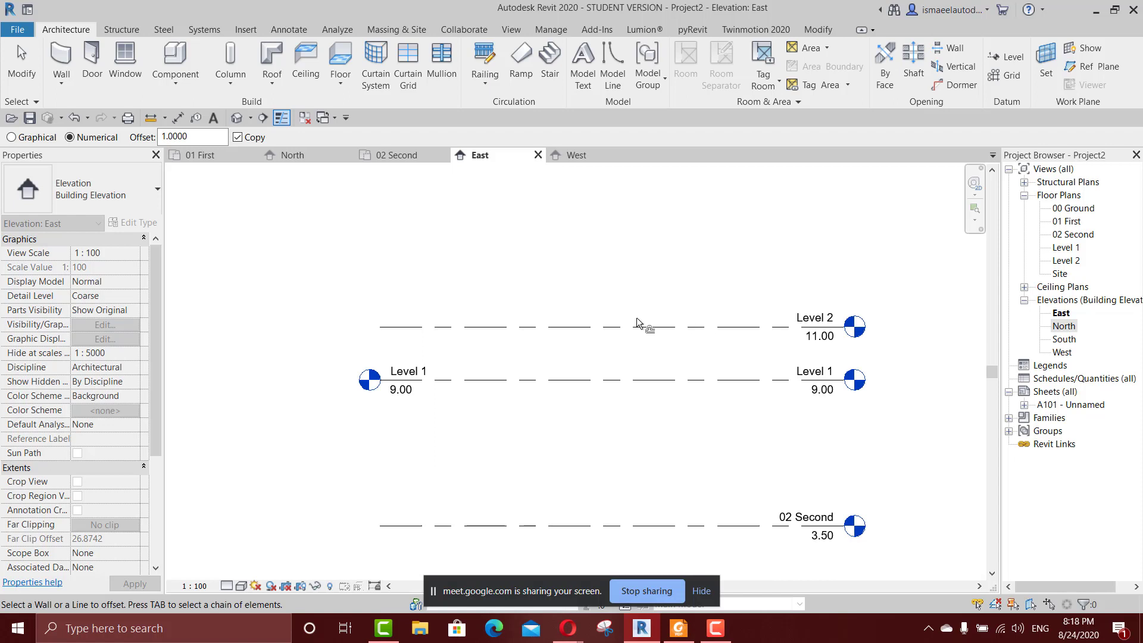
scroll(638, 323, "down", 2)
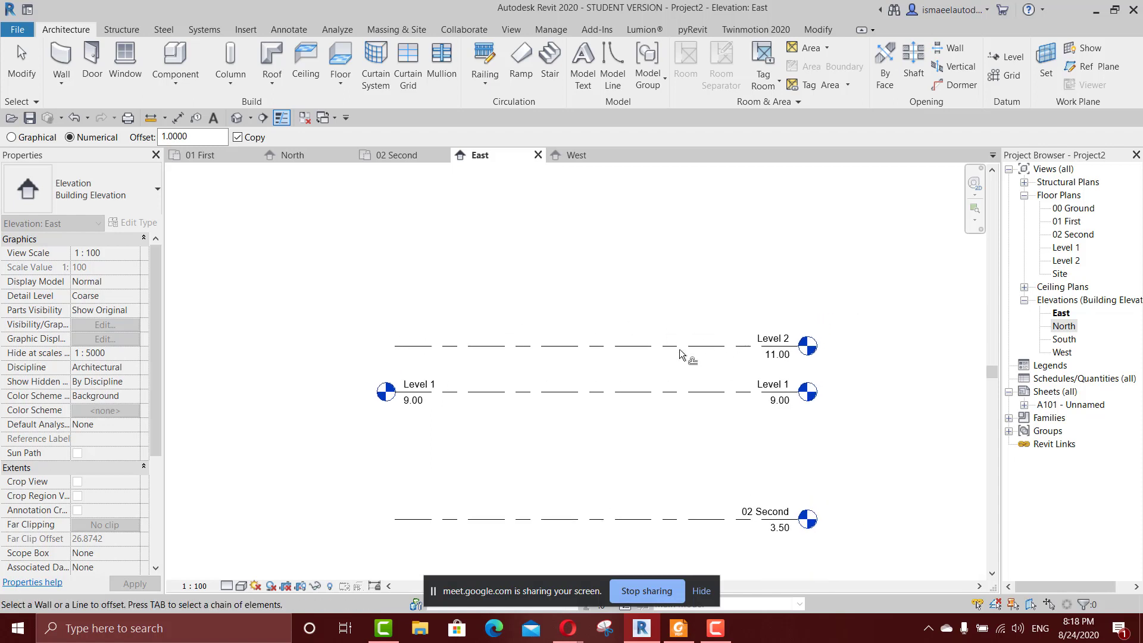
key("l")
key("l")
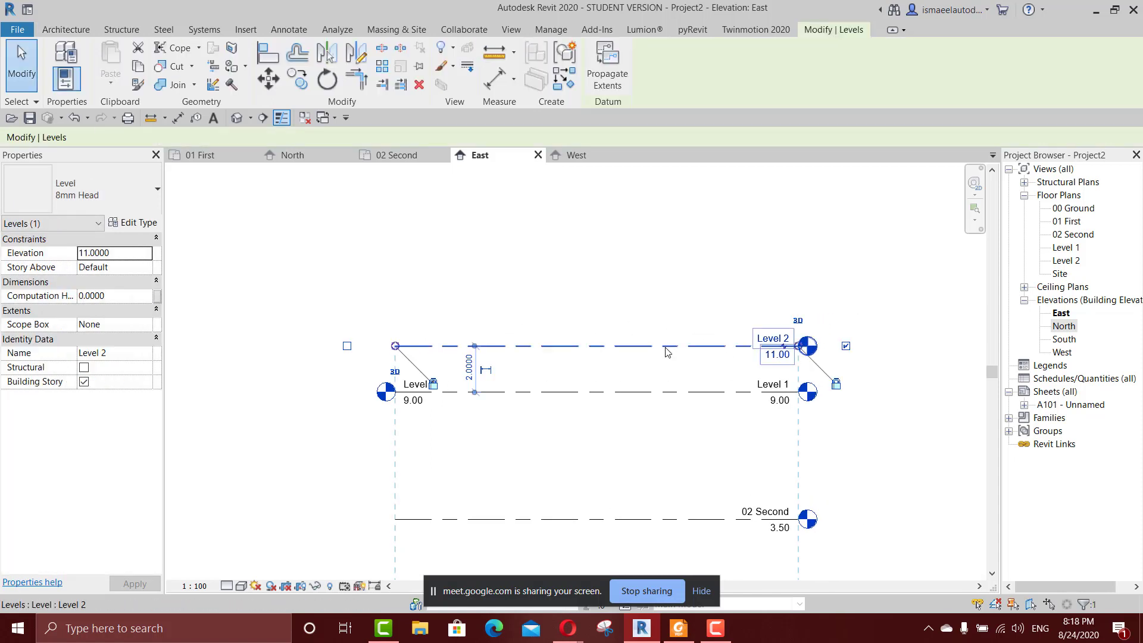
left_click(611, 51)
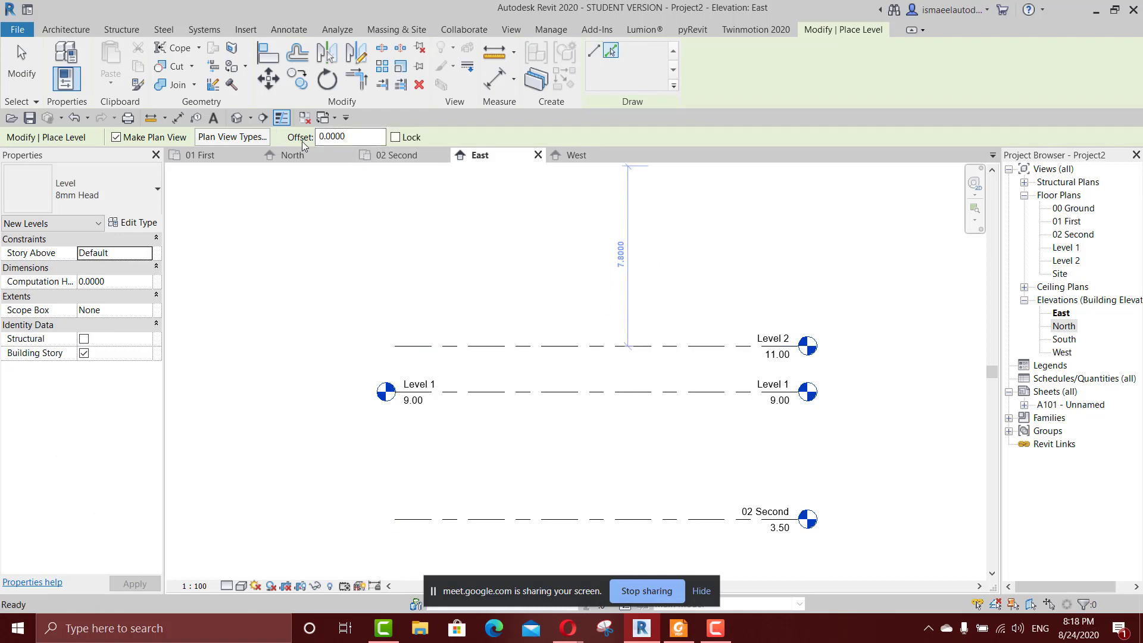
key("Escape")
key("Escape")
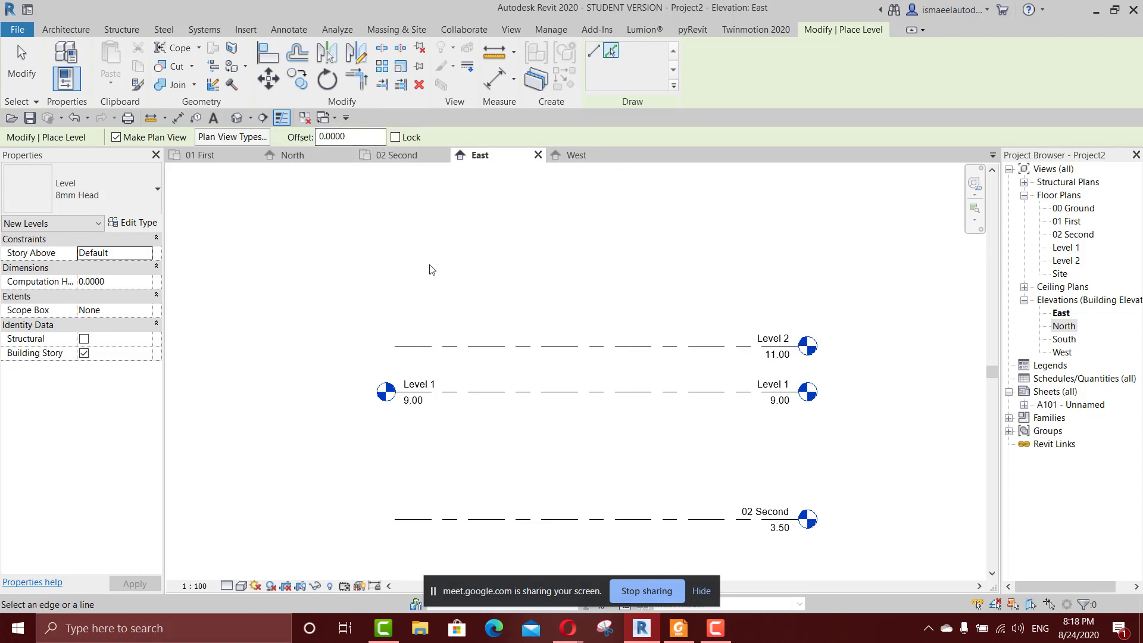
Restart the Offset tool in the East elevation and switch it to the Graphical method.
key("f")
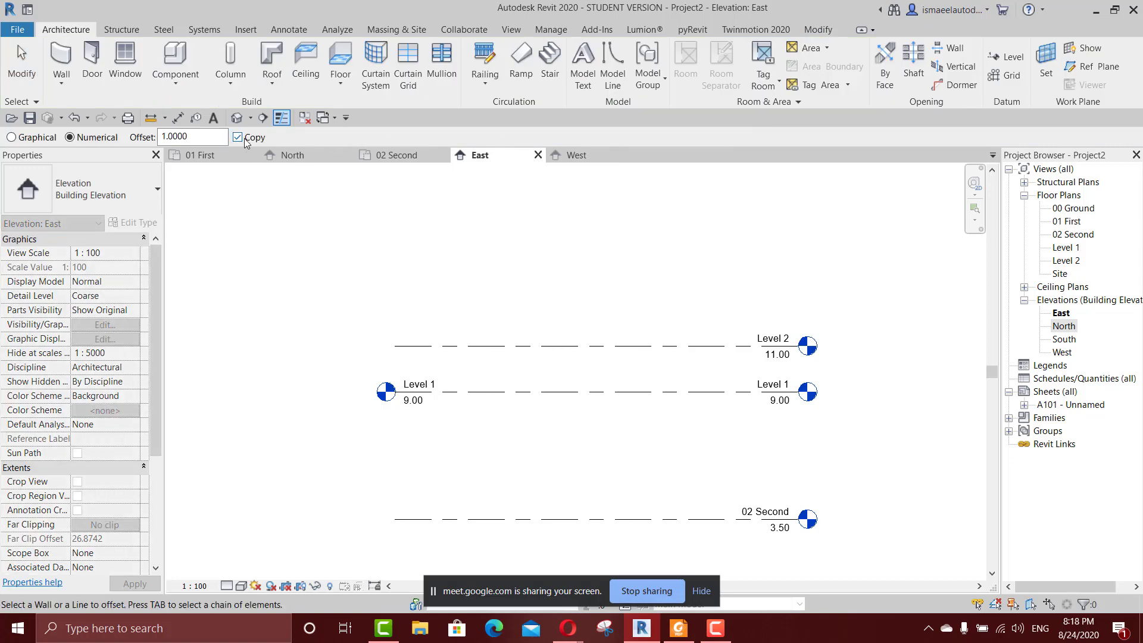
left_click(47, 138)
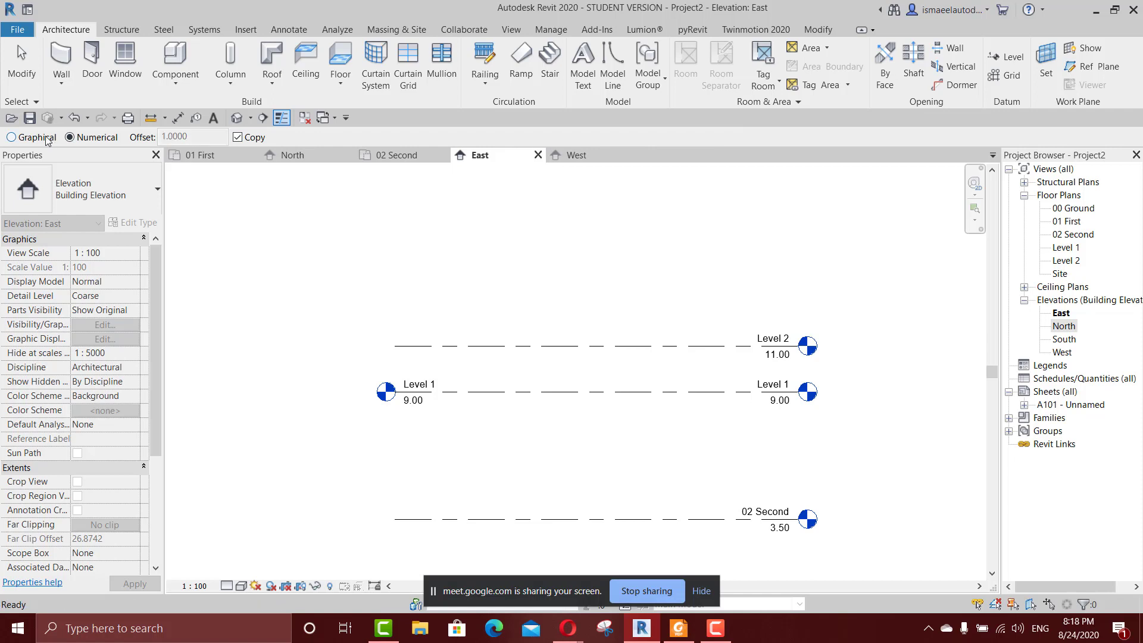
left_click(47, 139)
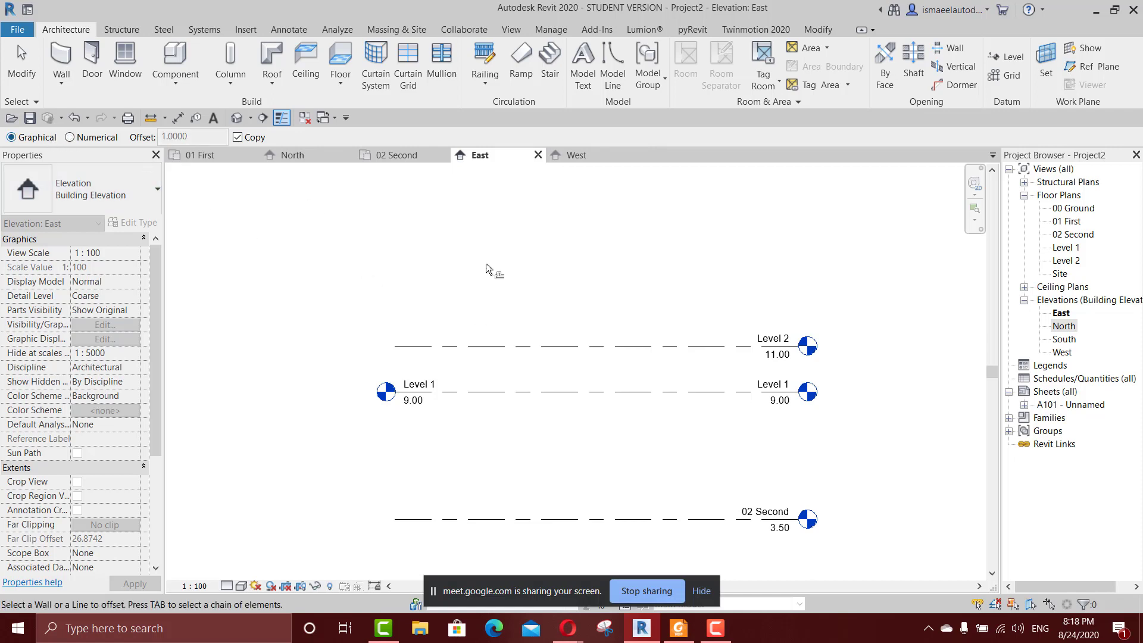
Open the 00 Ground floor plan, check the Google Meet call in Opera and return to Revit.
double_click(1069, 208)
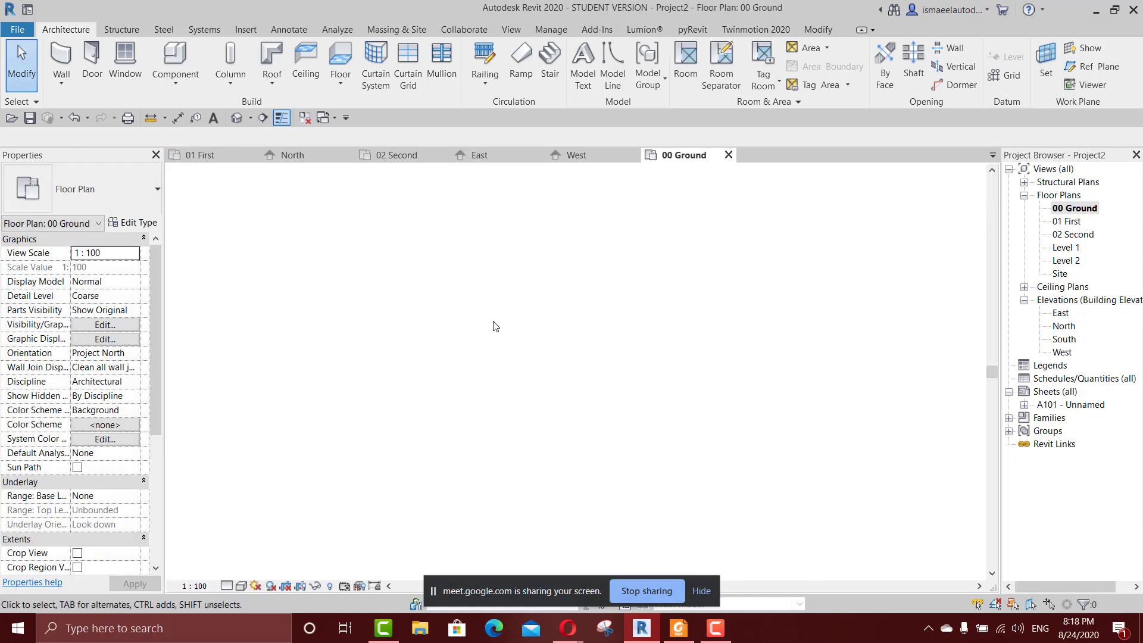
middle_click_drag(554, 377, 625, 383)
left_click(819, 32)
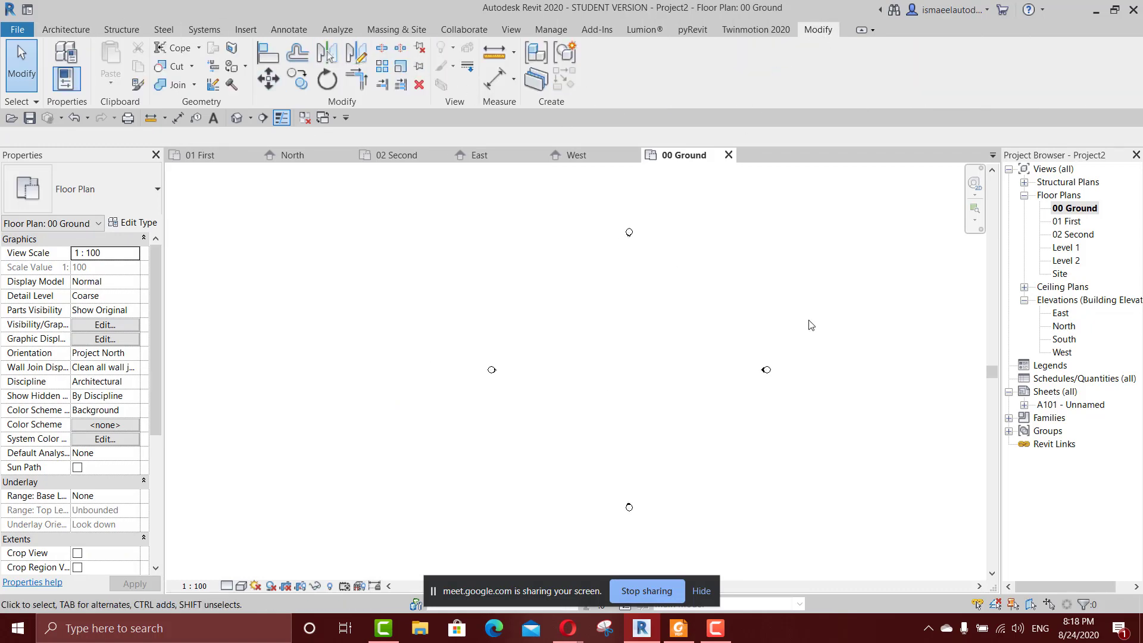
left_click(78, 33)
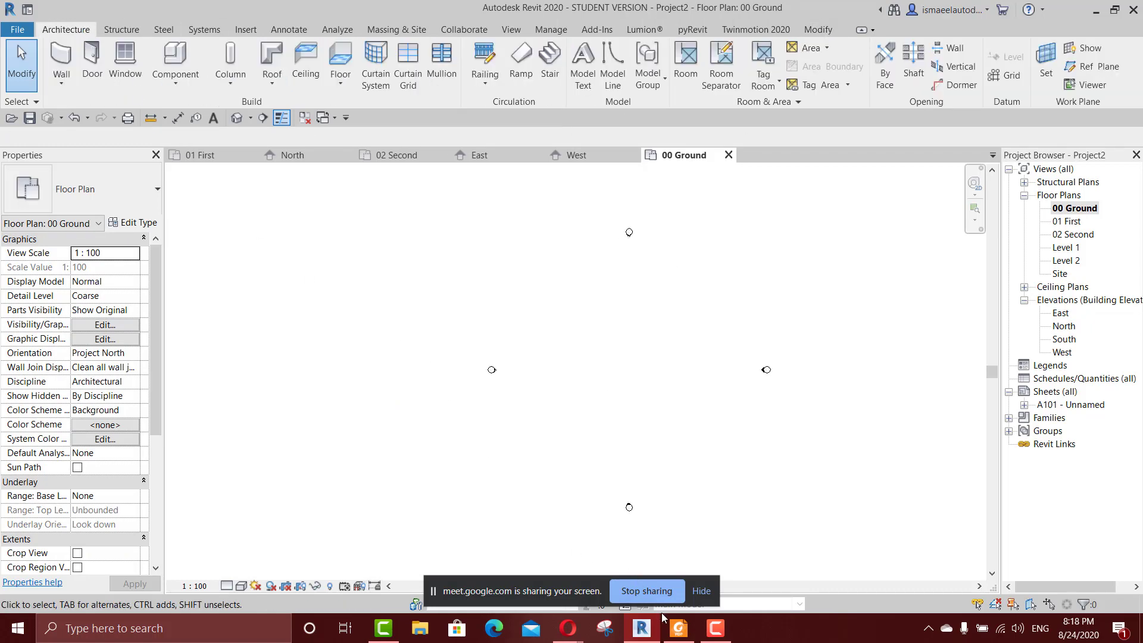
left_click(643, 633)
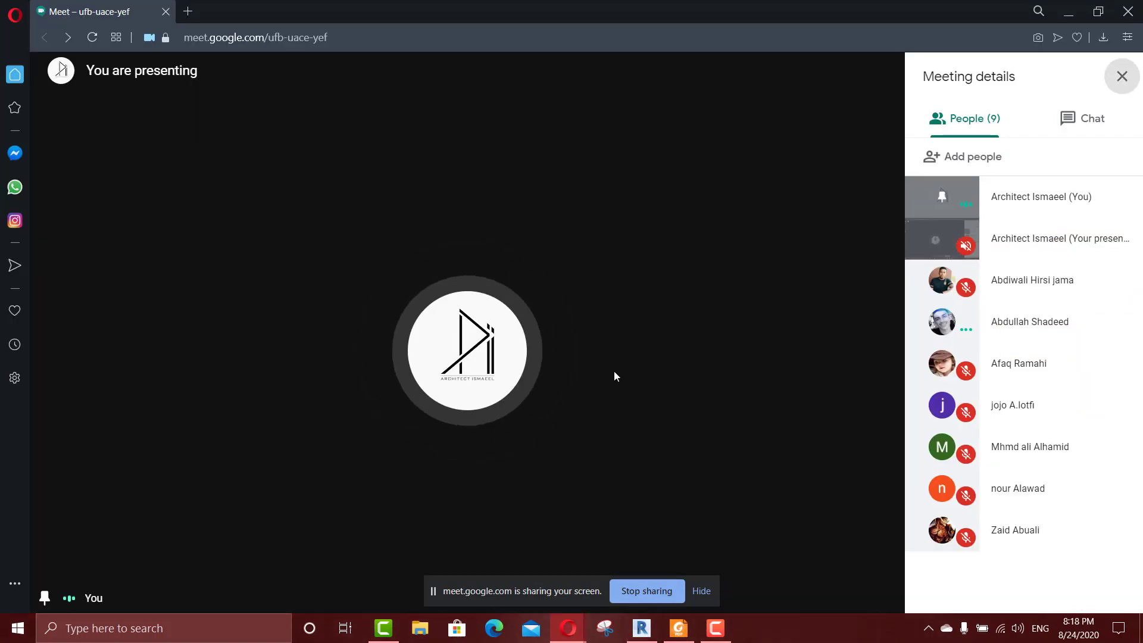
left_click(649, 631)
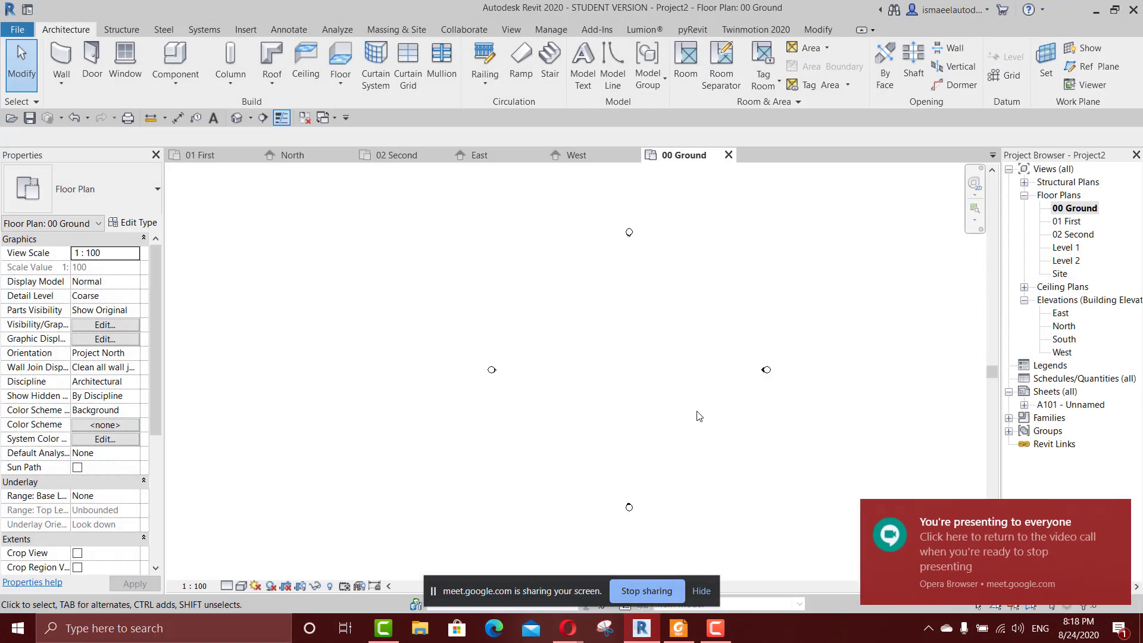
Draw one straight vertical Generic - 200mm wall between the elevation markers in the 00 Ground floor plan.
scroll(583, 333, "up", 3)
key("w")
key("a")
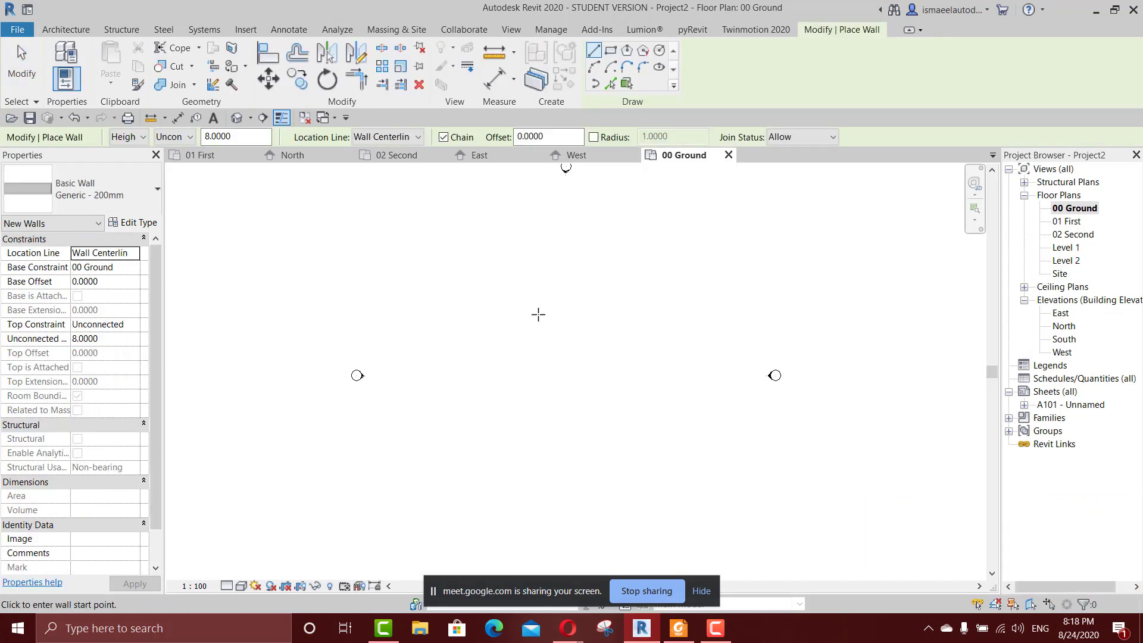
left_click(520, 295)
left_click(518, 383)
scroll(518, 350, "up", 3)
key("Escape")
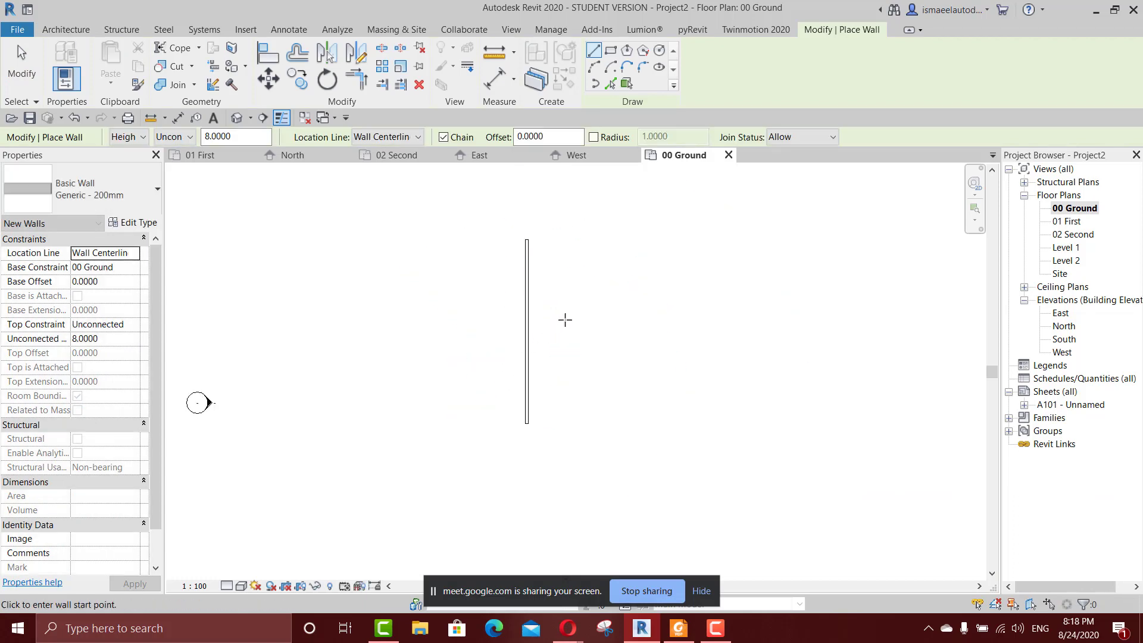
scroll(551, 306, "up", 2)
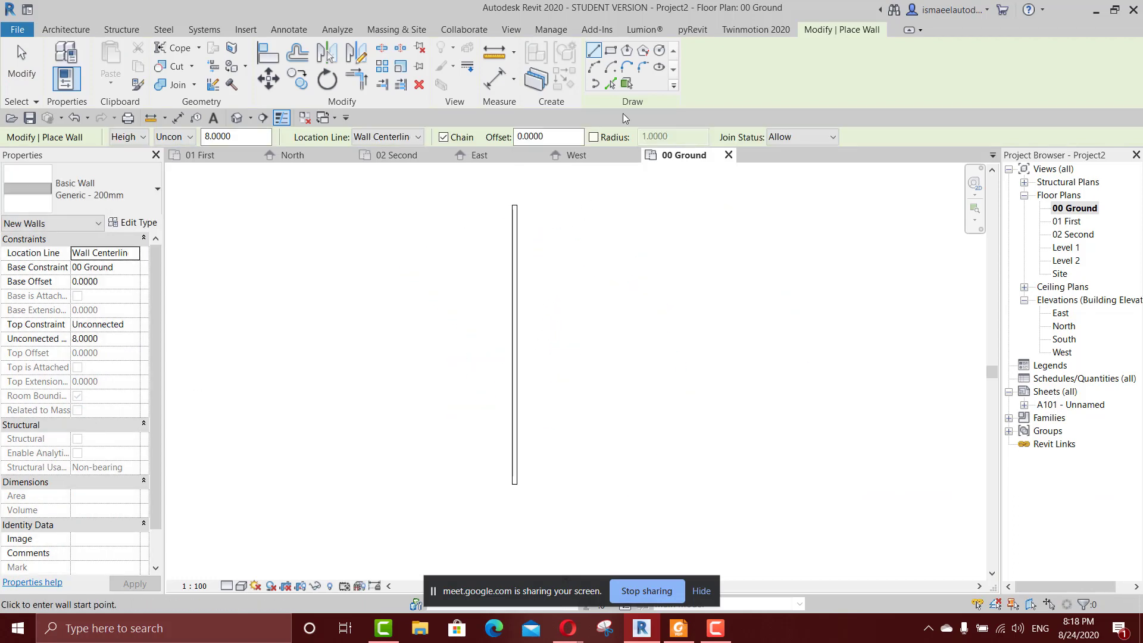
Offset the wall graphically, placing one copy 4 m to its right and another 2.5 m to its left.
key("Escape")
key("o")
key("f")
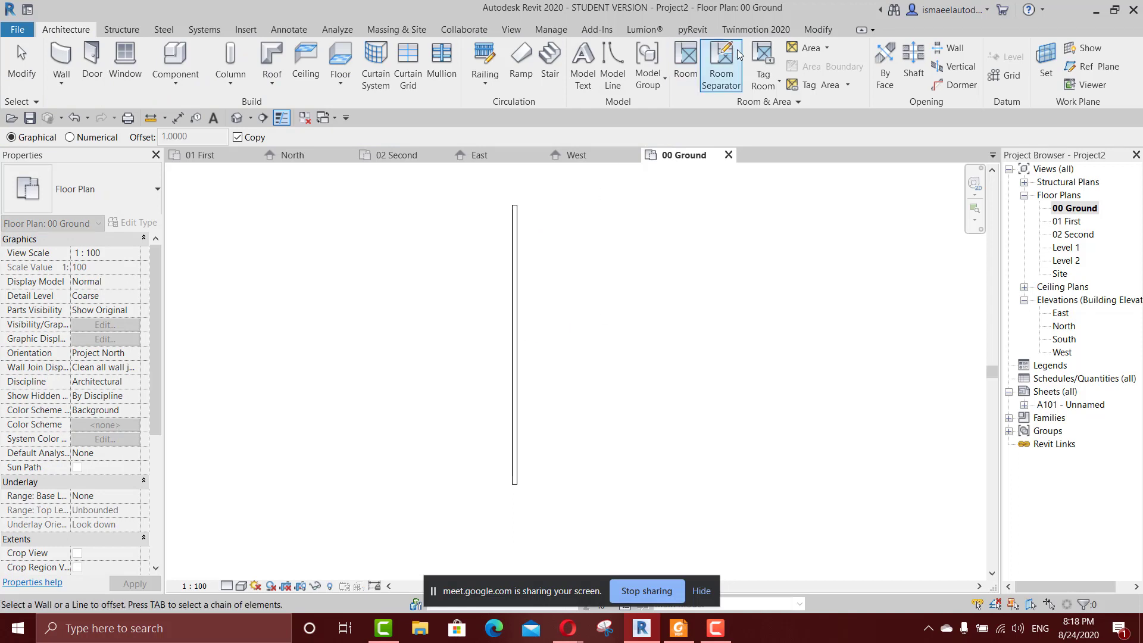
left_click(817, 30)
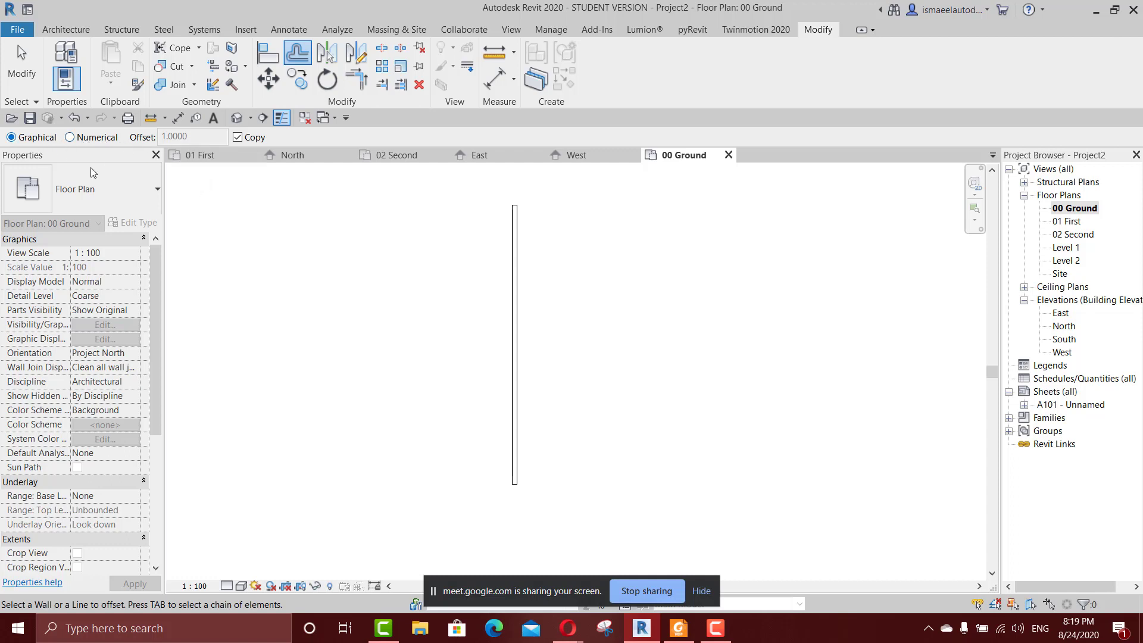
left_click(515, 331)
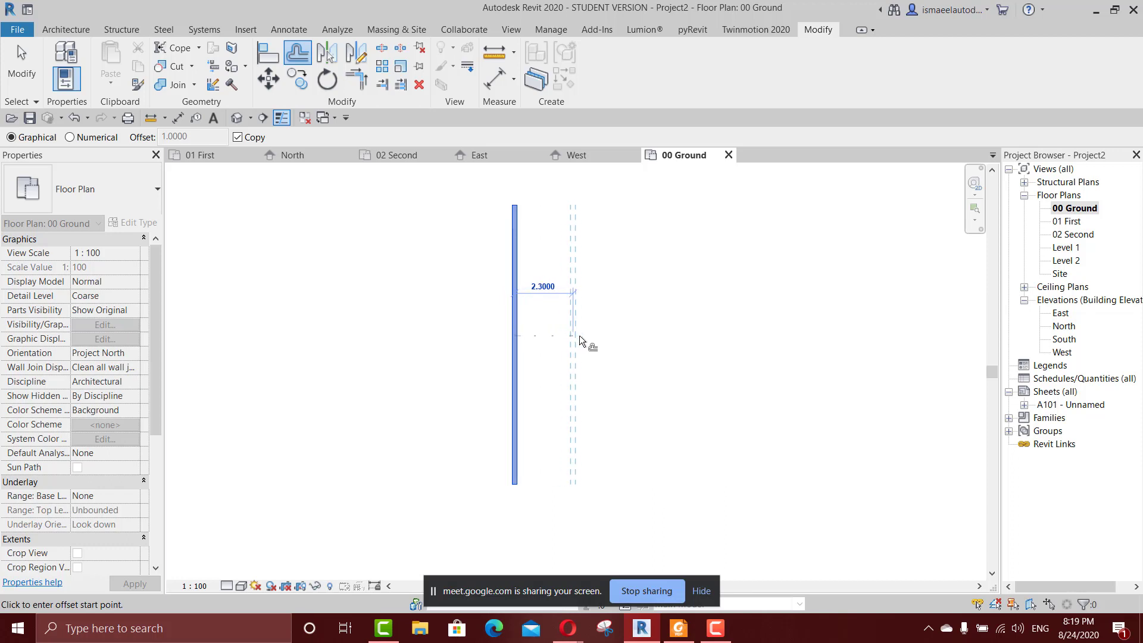
left_click(618, 342)
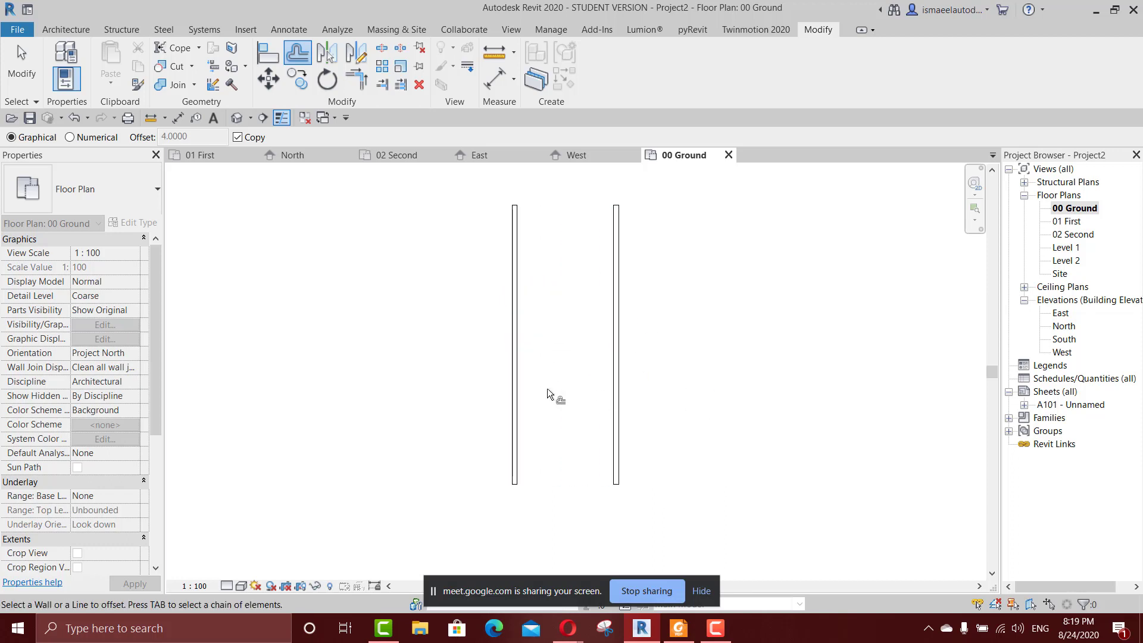
left_click(512, 351)
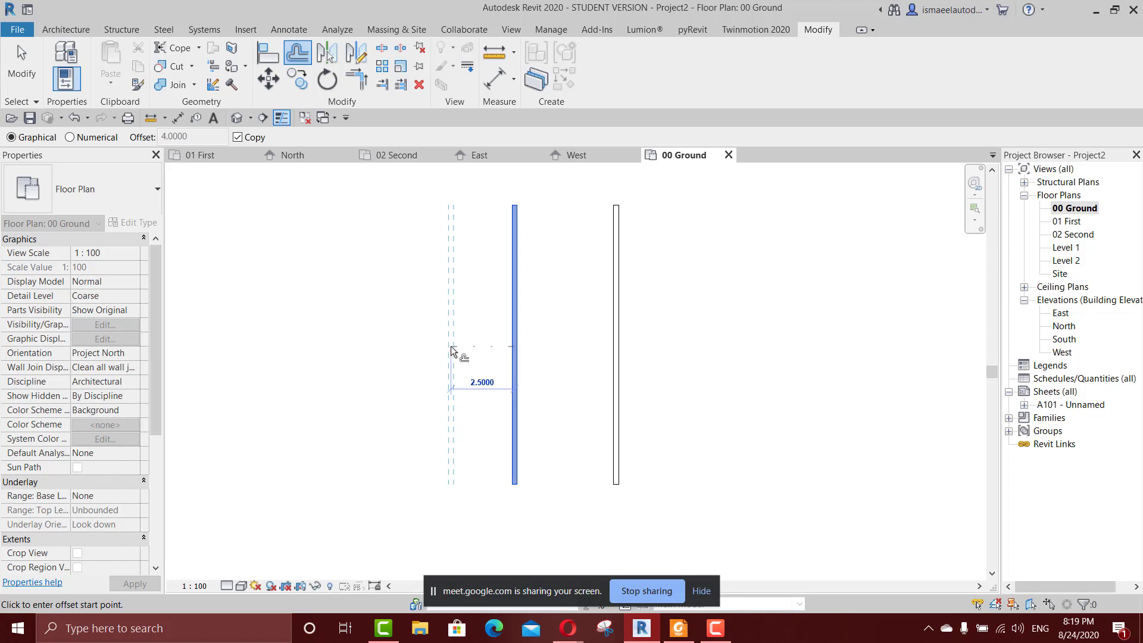
left_click(451, 350)
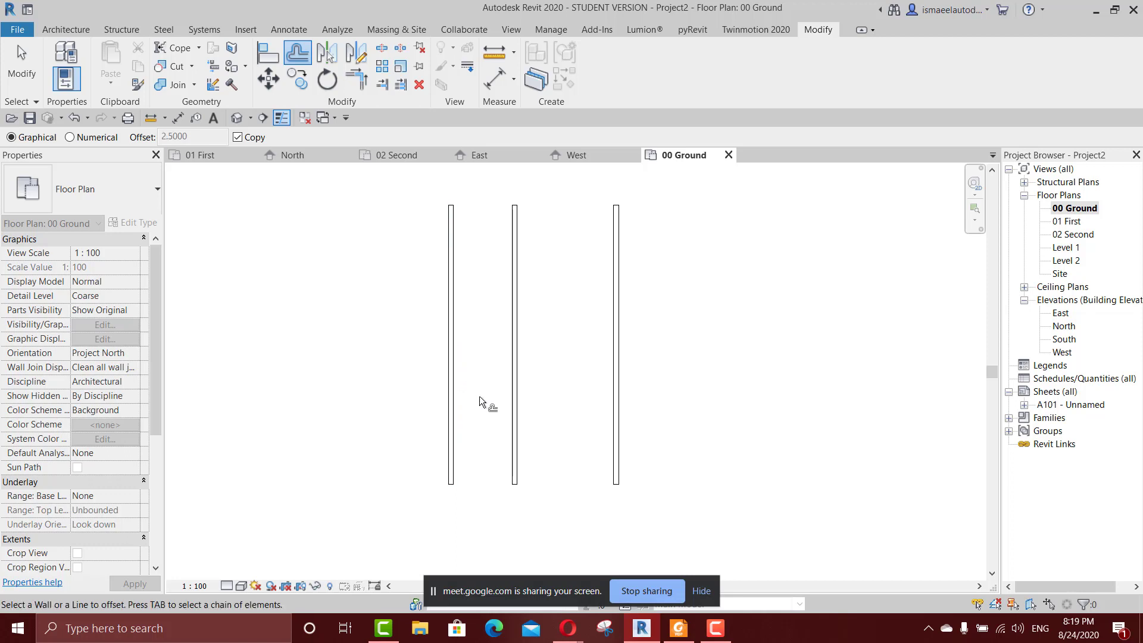
Switch Offset to the Numerical method at 10 m, preview the offset on both sides of the walls and leave the tool.
left_click(83, 140)
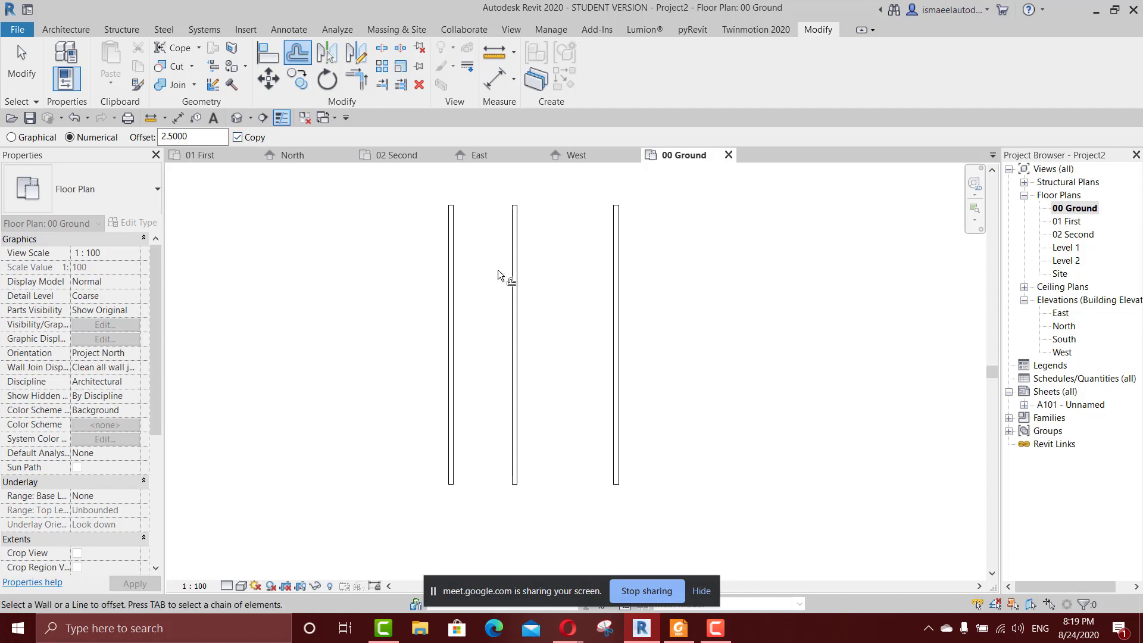
left_click_drag(203, 140, 110, 148)
type("10")
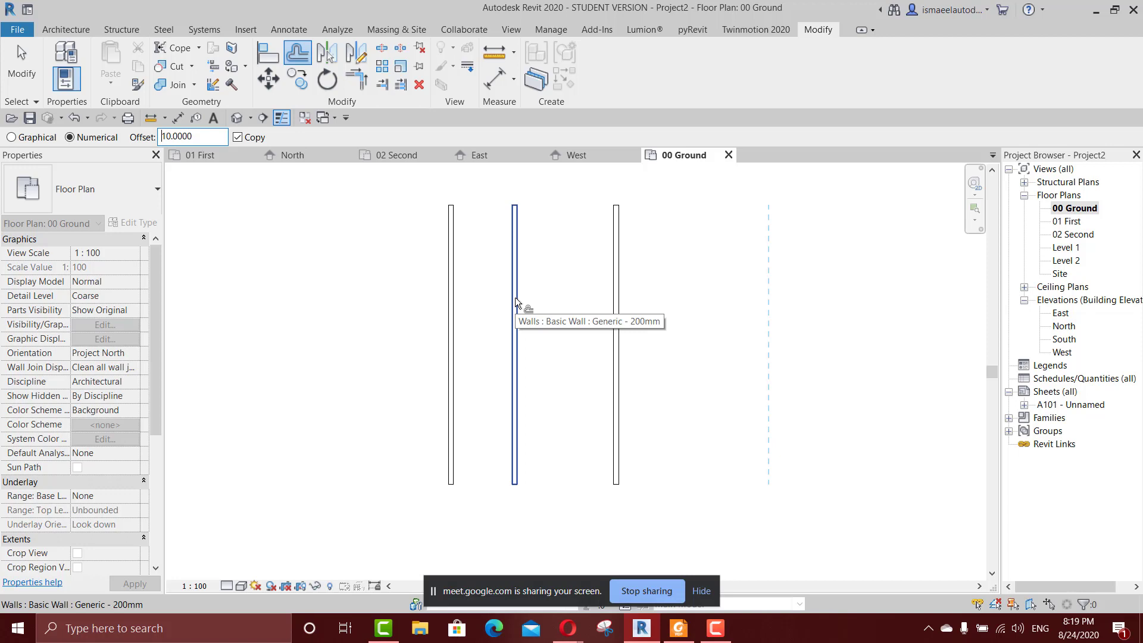
scroll(516, 298, "down", 2)
middle_click_drag(515, 298, 617, 284)
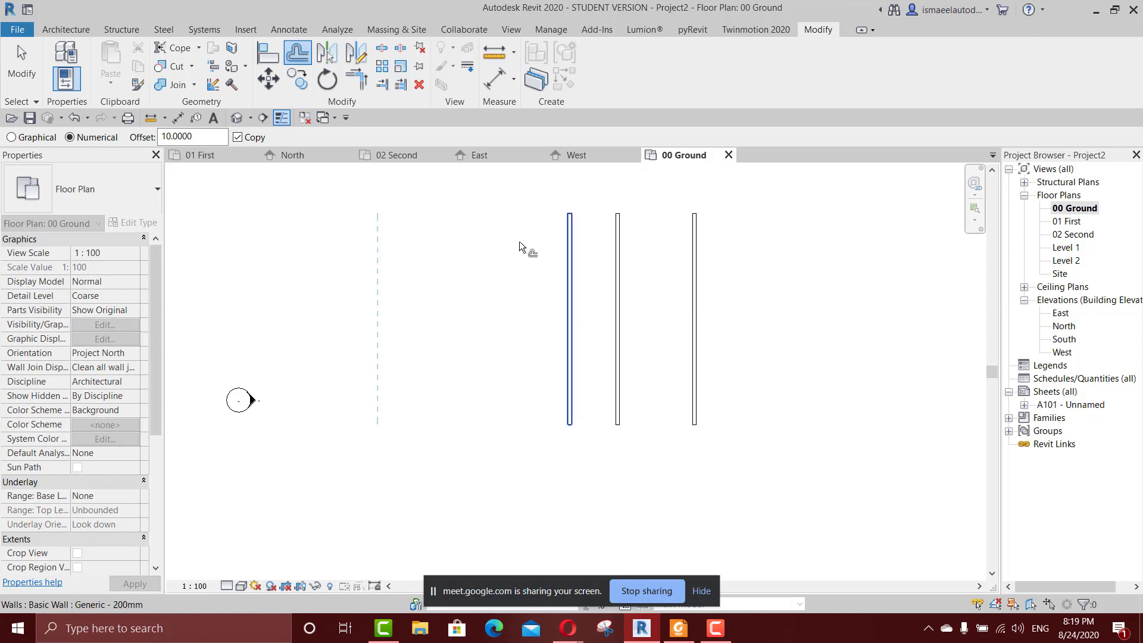
left_click(65, 29)
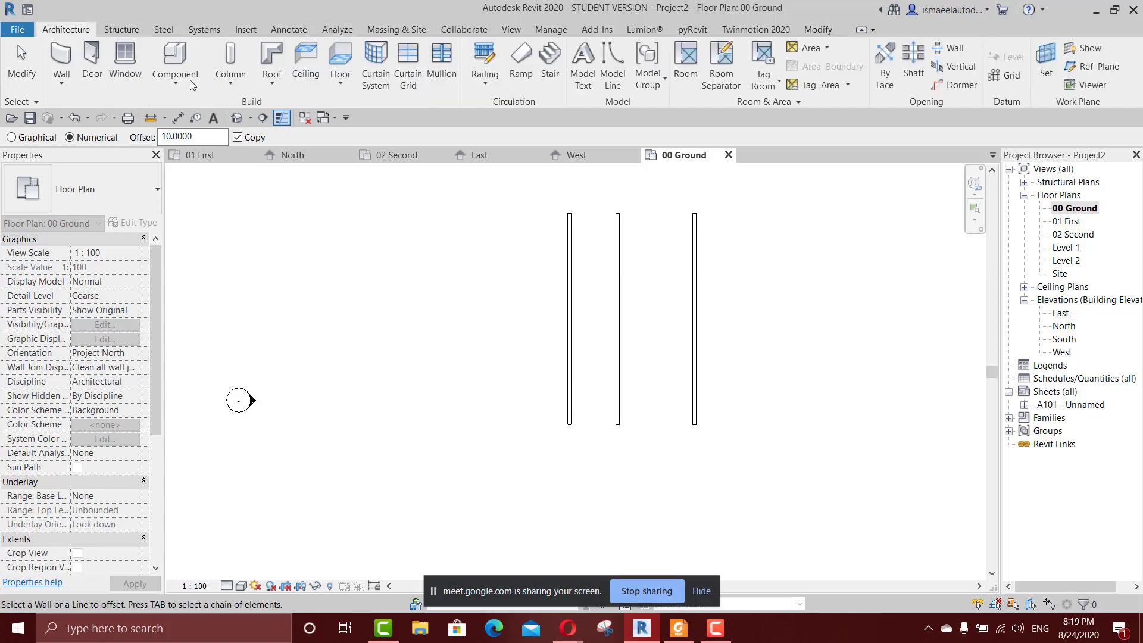
Review the course outline in 1.pdf in Foxit Reader, focusing on the tools topics, and return to Revit.
left_click(673, 627)
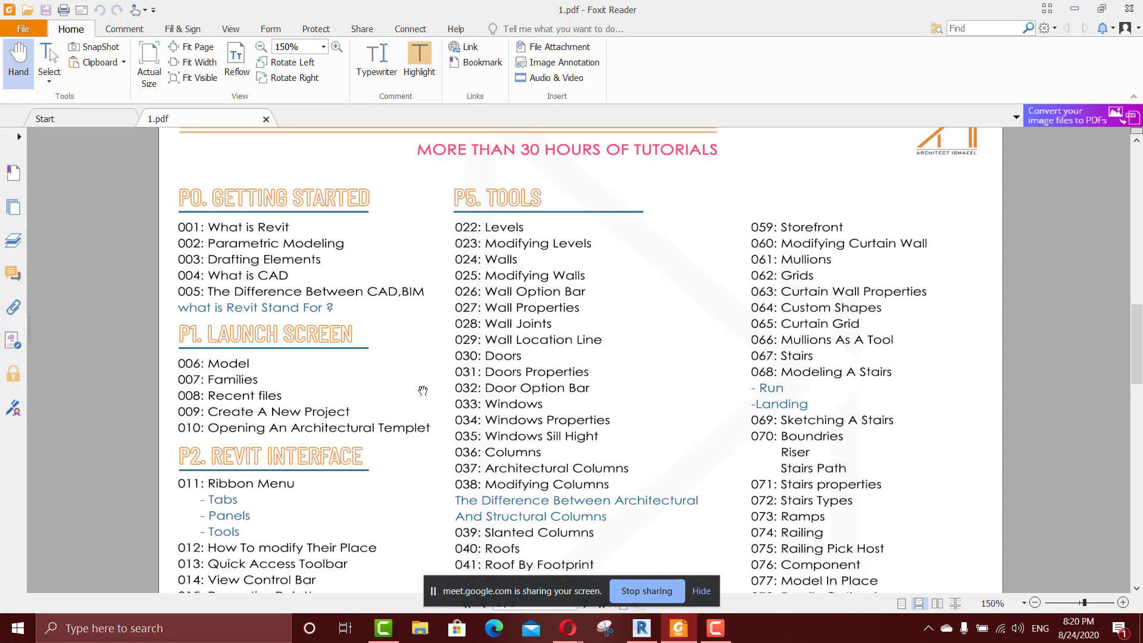
scroll(423, 403, "down", 3)
scroll(423, 404, "up", 4)
key("alt+Tab")
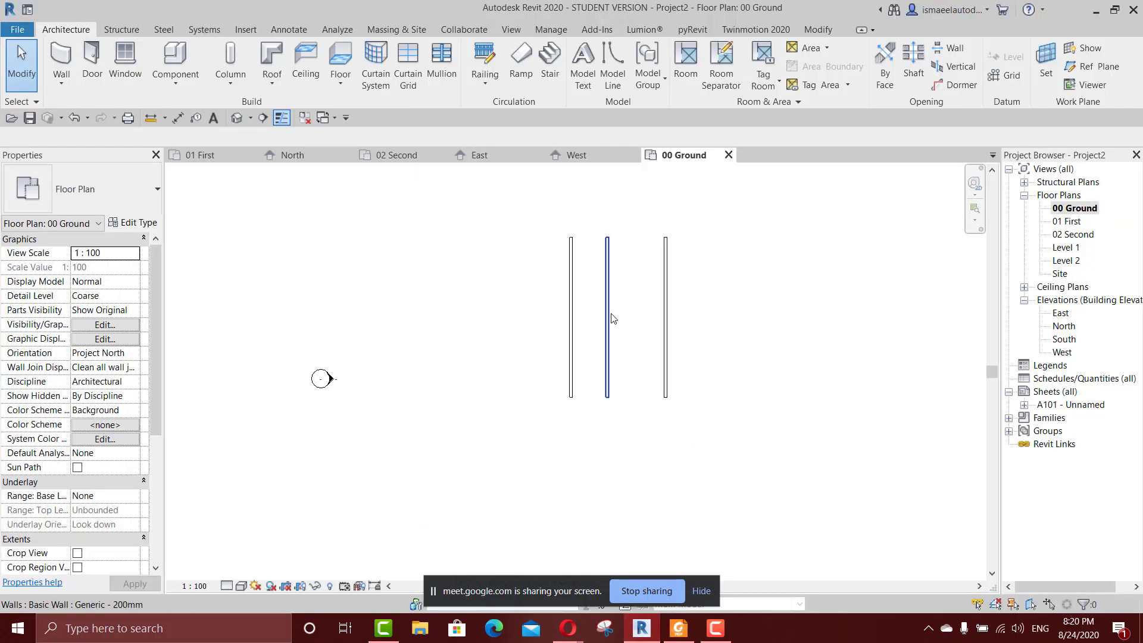
Delete all three walls from the 00 Ground floor plan.
left_click_drag(614, 312, 523, 391)
key("Delete")
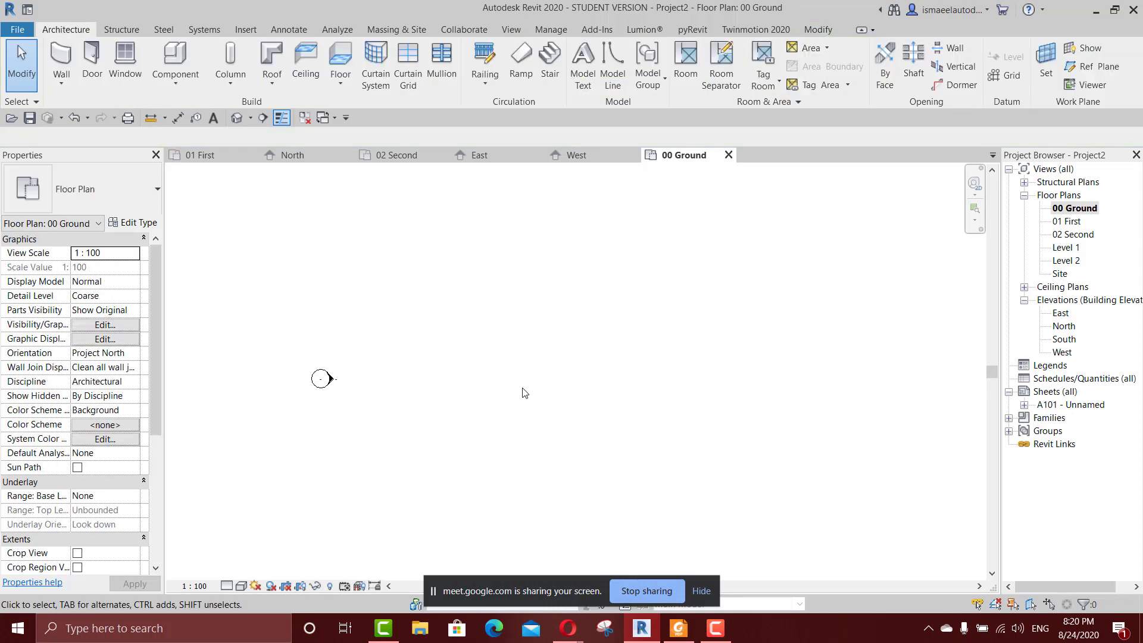
Start an architectural wall and look through the available wall types.
left_click(61, 55)
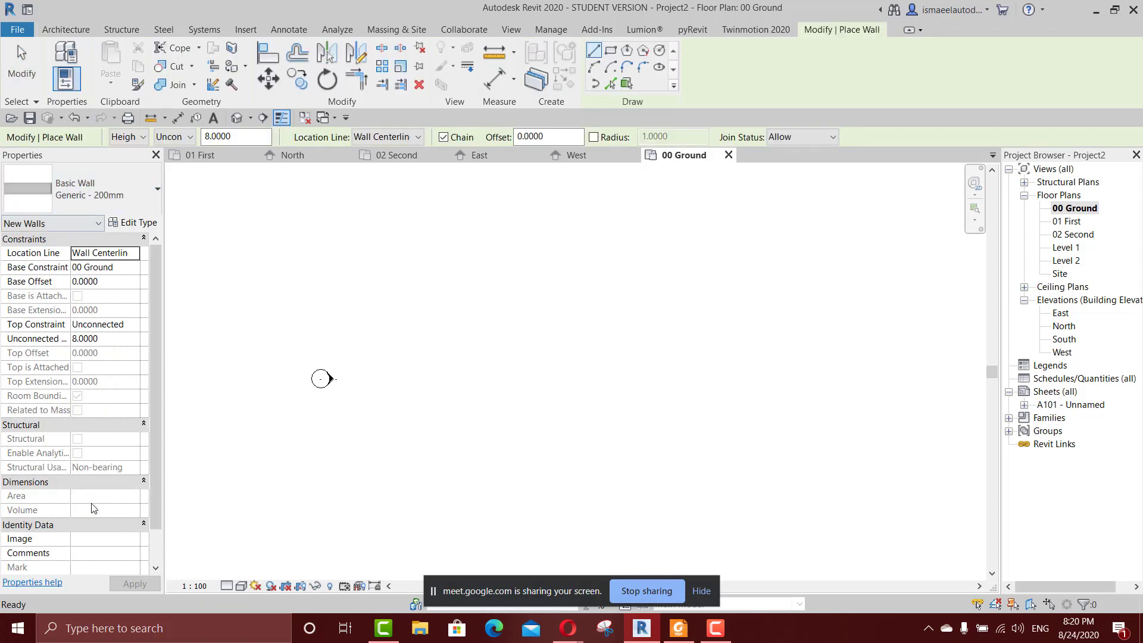
left_click(61, 31)
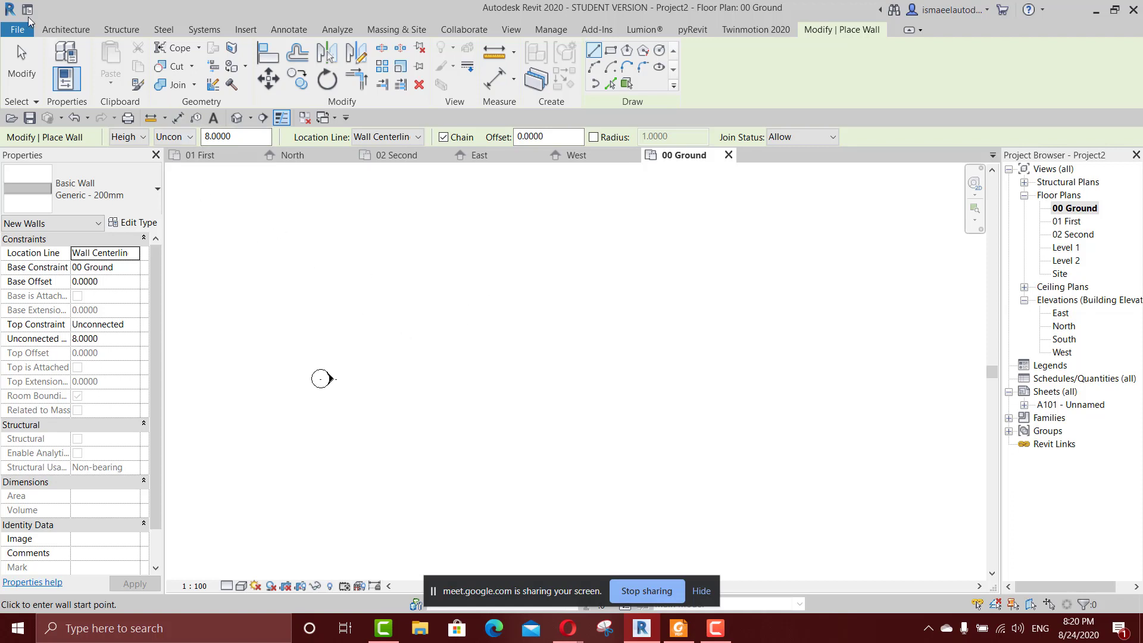
left_click(74, 29)
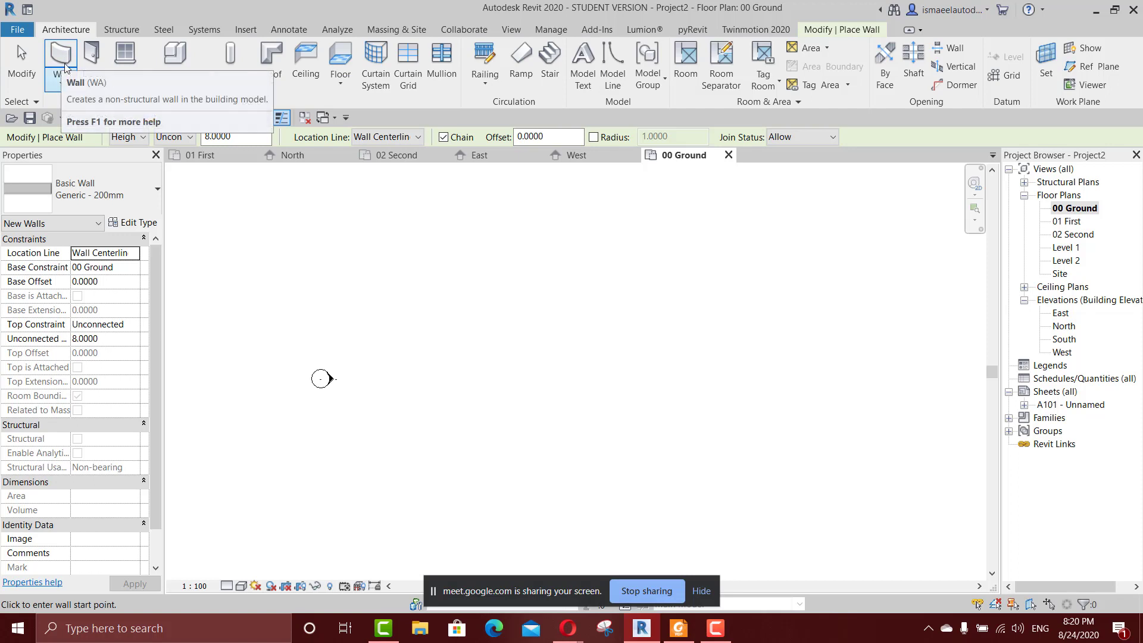
left_click(71, 84)
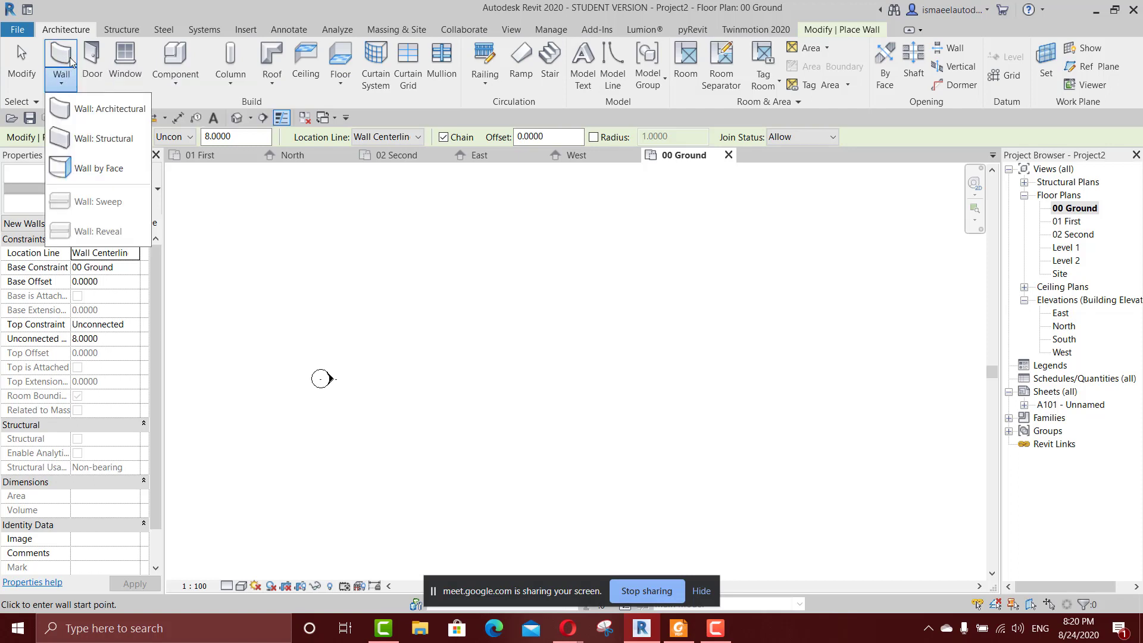
left_click(58, 100)
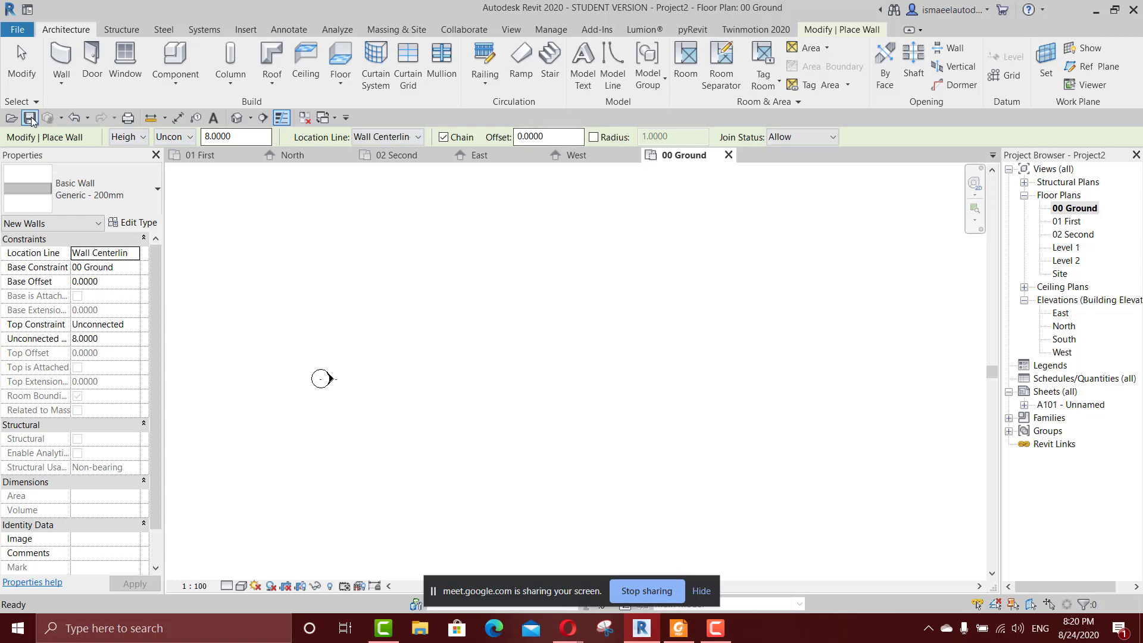
left_click(102, 195)
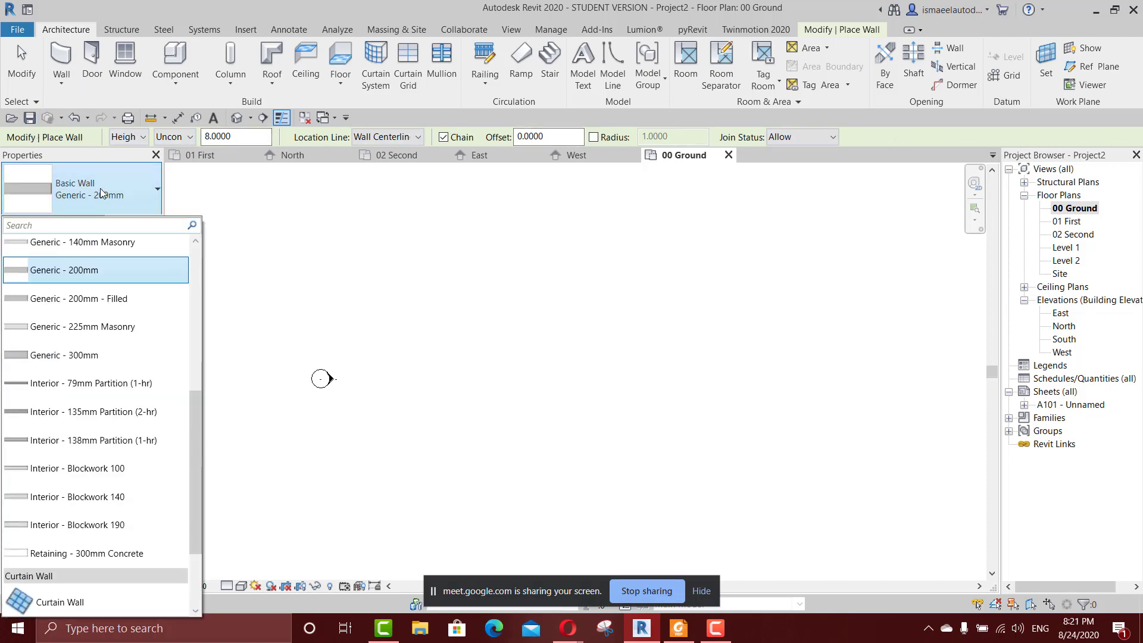
left_click(102, 195)
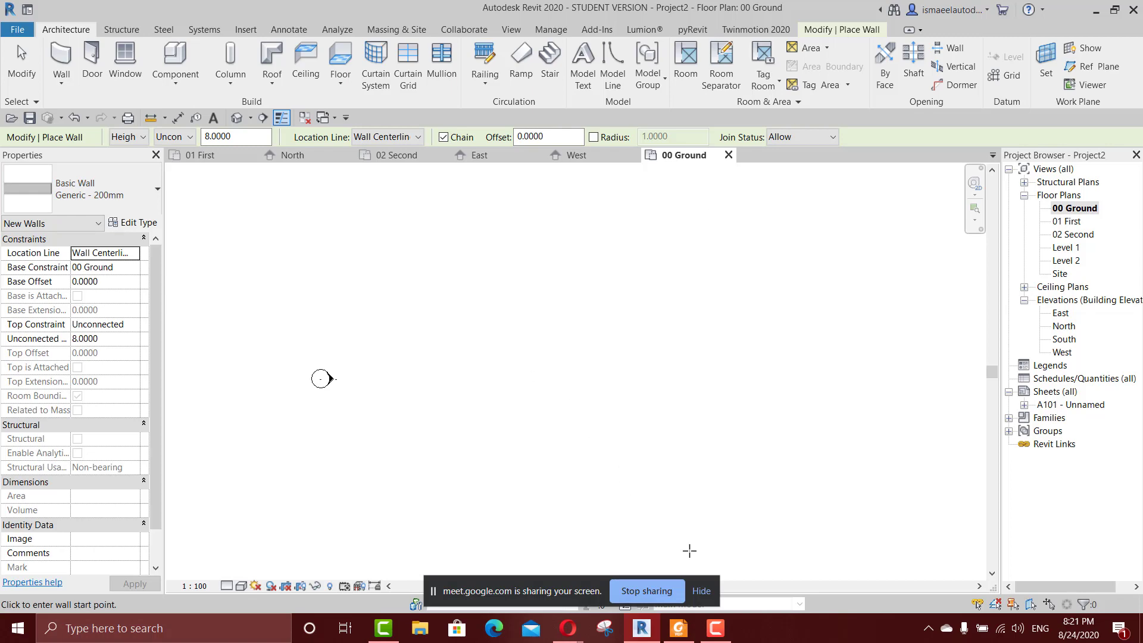
Switch to the Google Meet call in Opera to check the participants, and return to Revit.
mouse_move(585, 620)
left_click(537, 574)
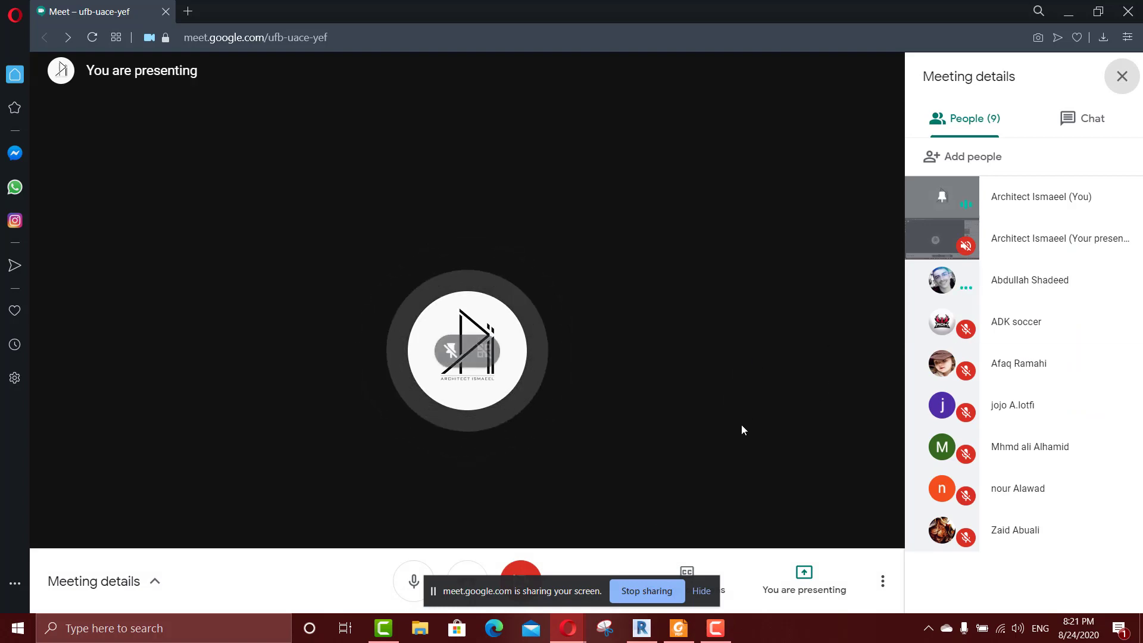
key("alt+Tab")
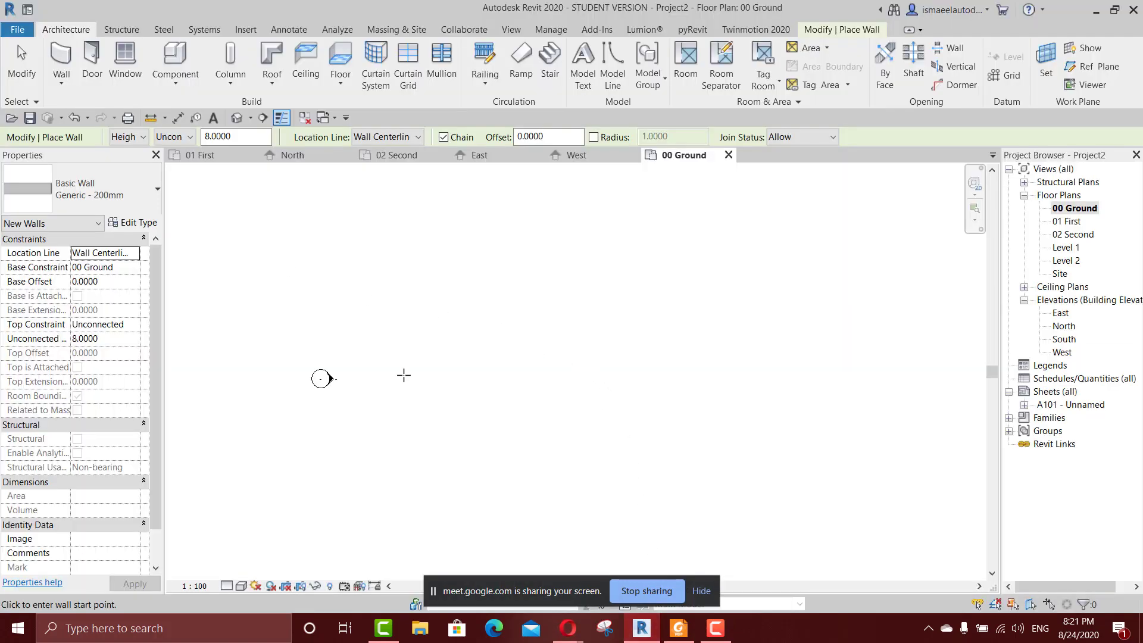
mouse_move(570, 626)
left_click(526, 571)
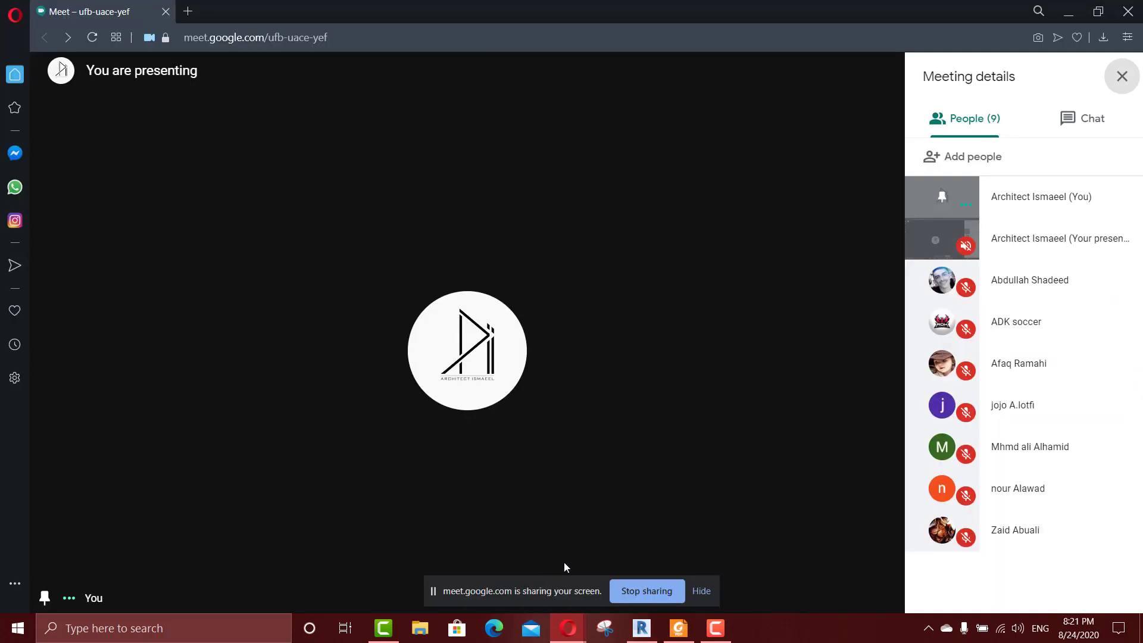
left_click(642, 629)
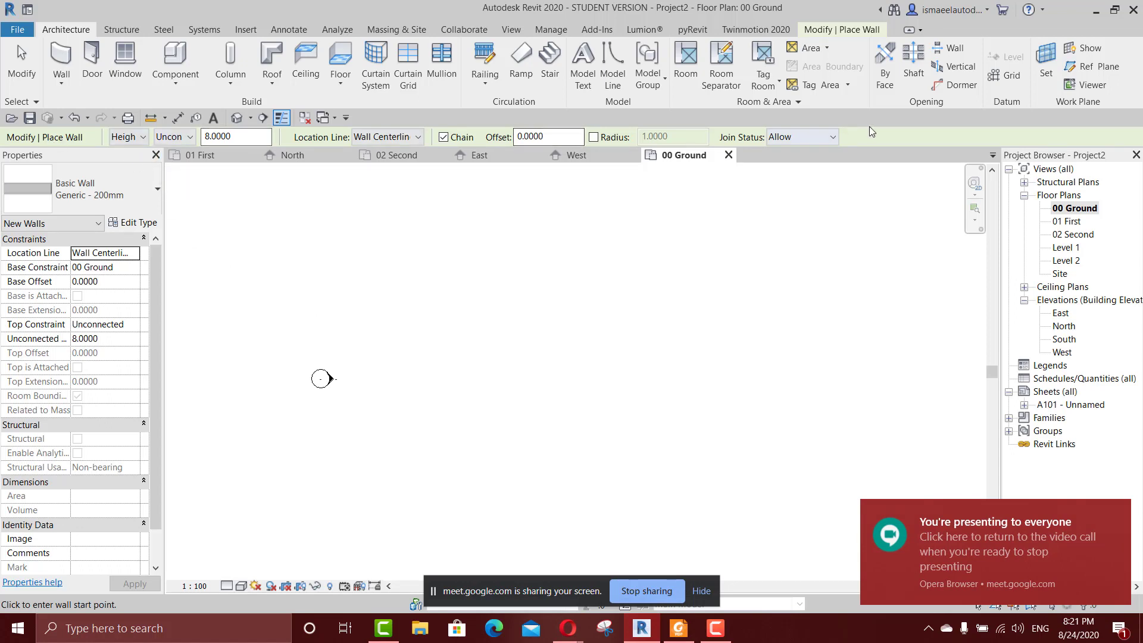
Draw a vertical Generic - 200mm wall about 5.3 m long in the 00 Ground plan, end the wall command and select the wall.
left_click(107, 183)
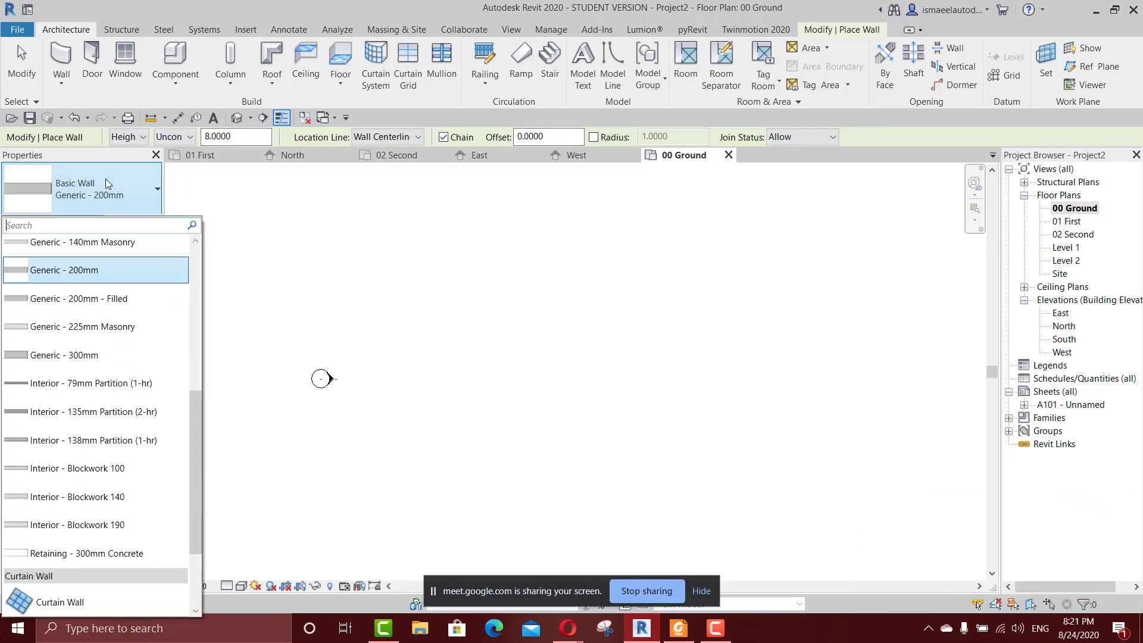
left_click(544, 358)
left_click(533, 277)
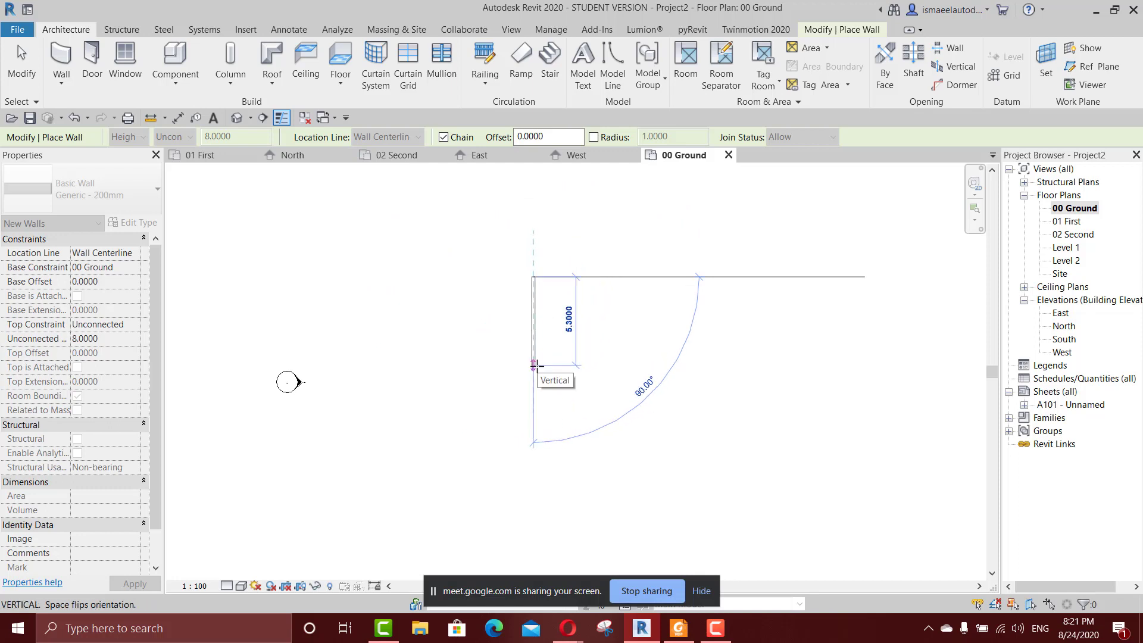
left_click(524, 410)
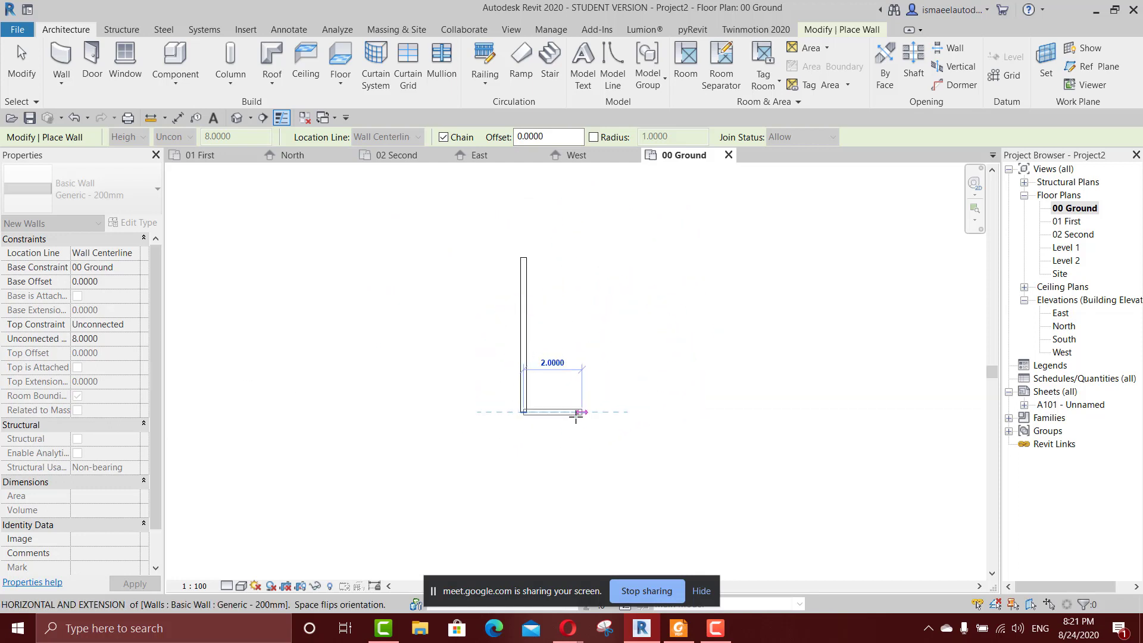
key("Escape")
scroll(568, 417, "up", 2)
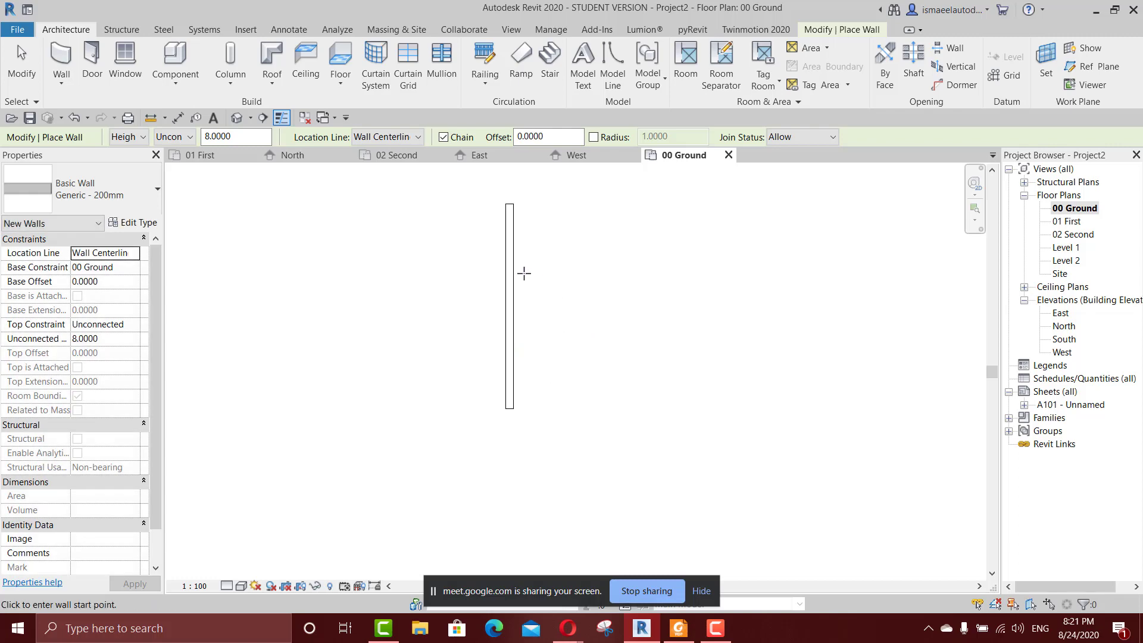
key("Escape")
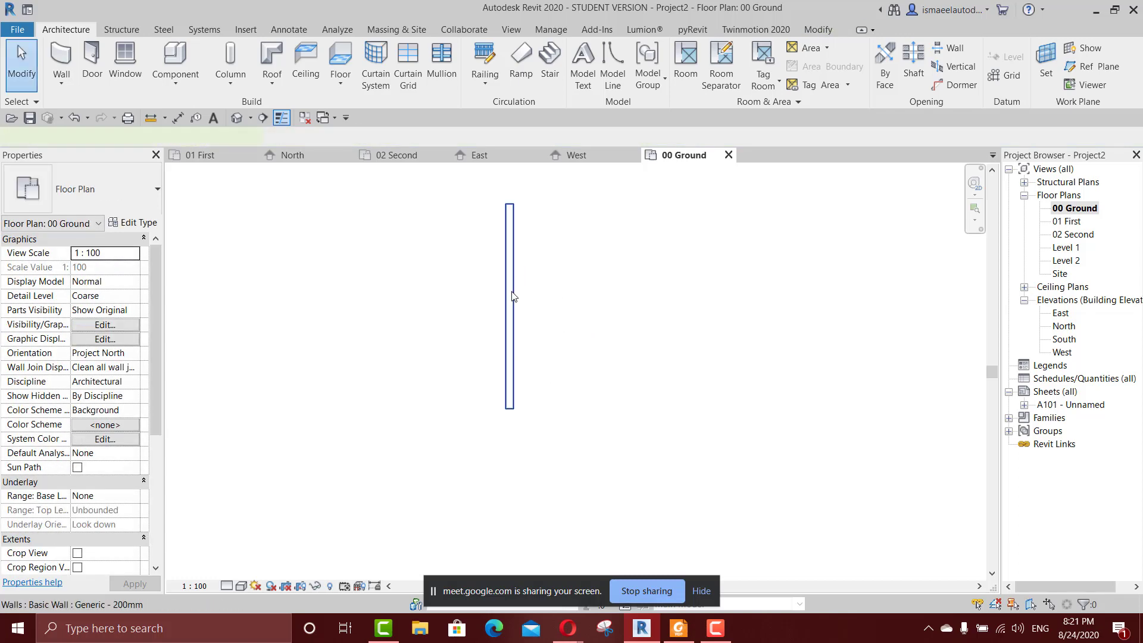
left_click(511, 302)
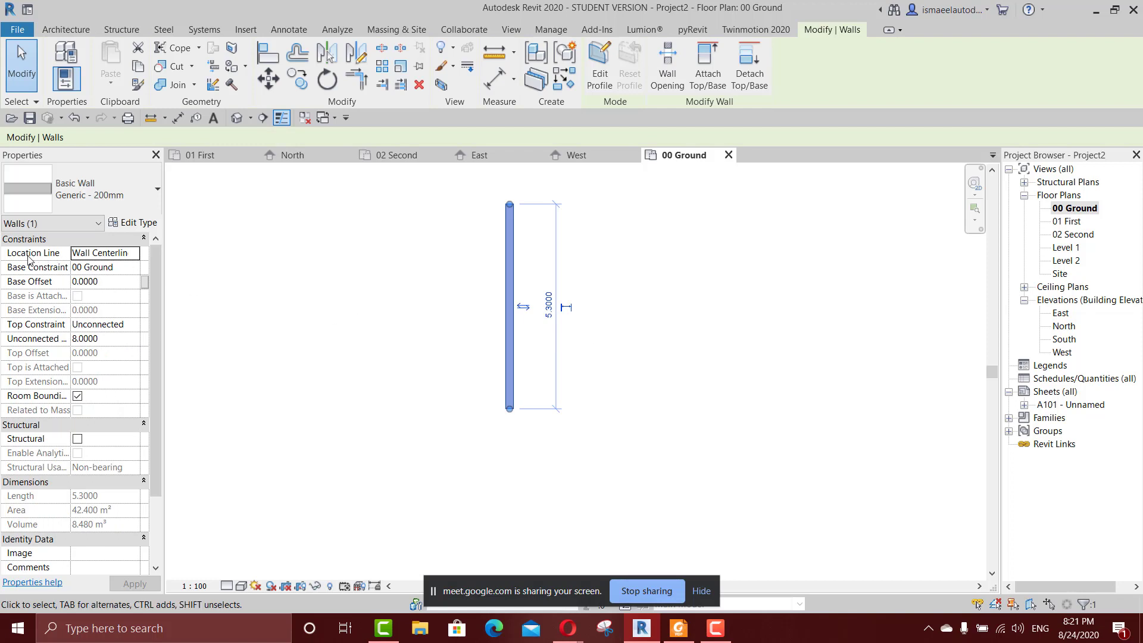
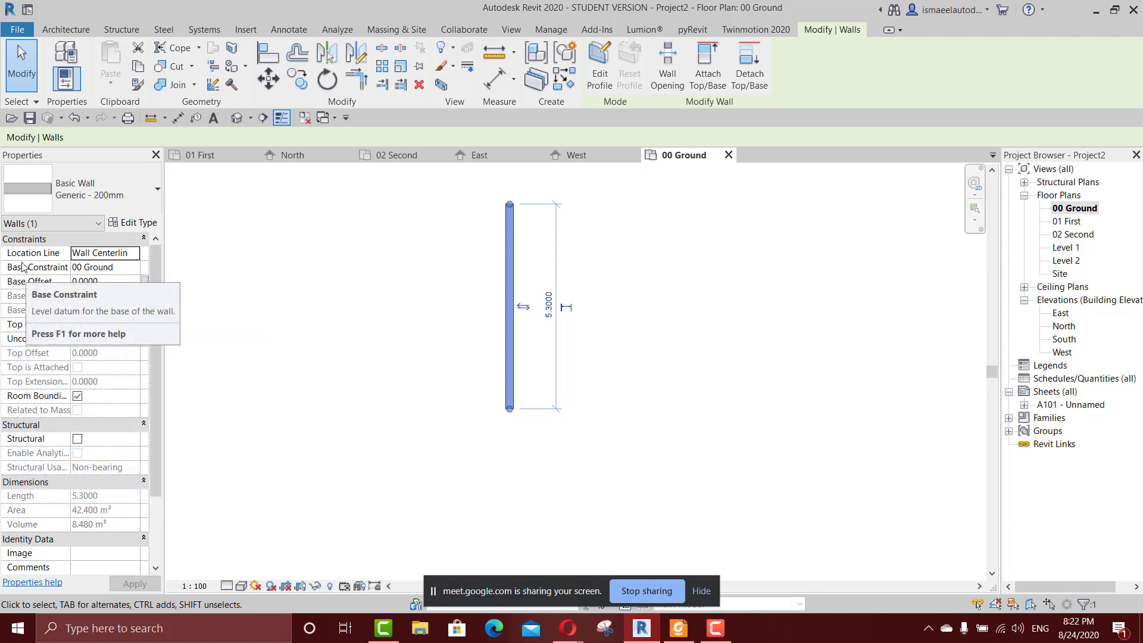
Examine the wall's Base Constraint levels and show the wall in the West elevation with the Shaded visual style.
left_click(133, 267)
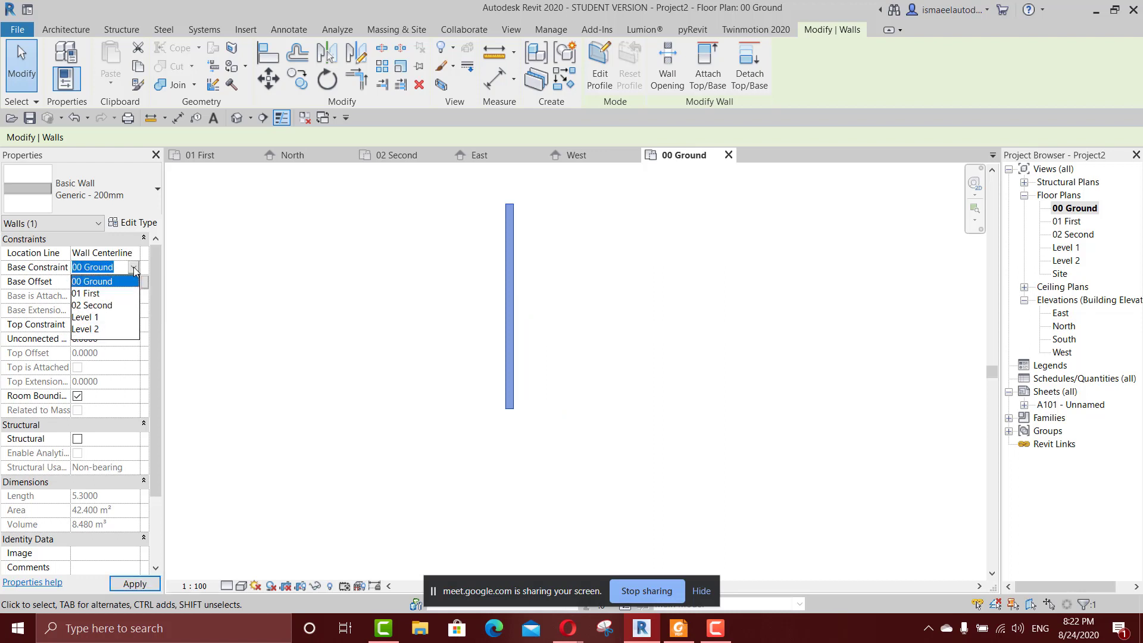
left_click(133, 267)
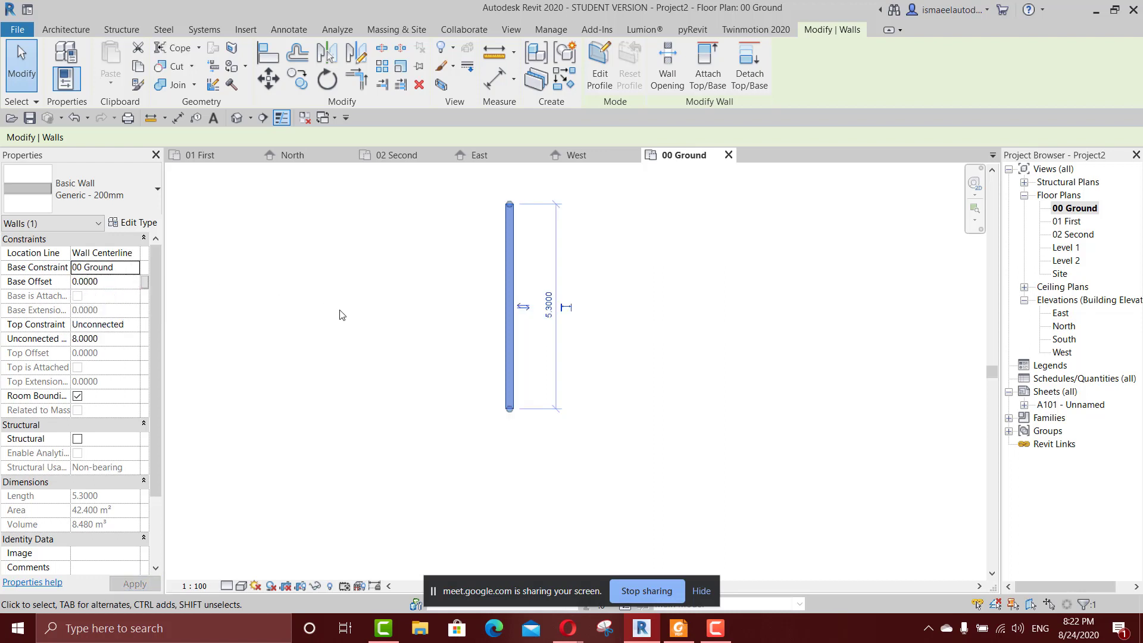
double_click(1064, 326)
double_click(1065, 339)
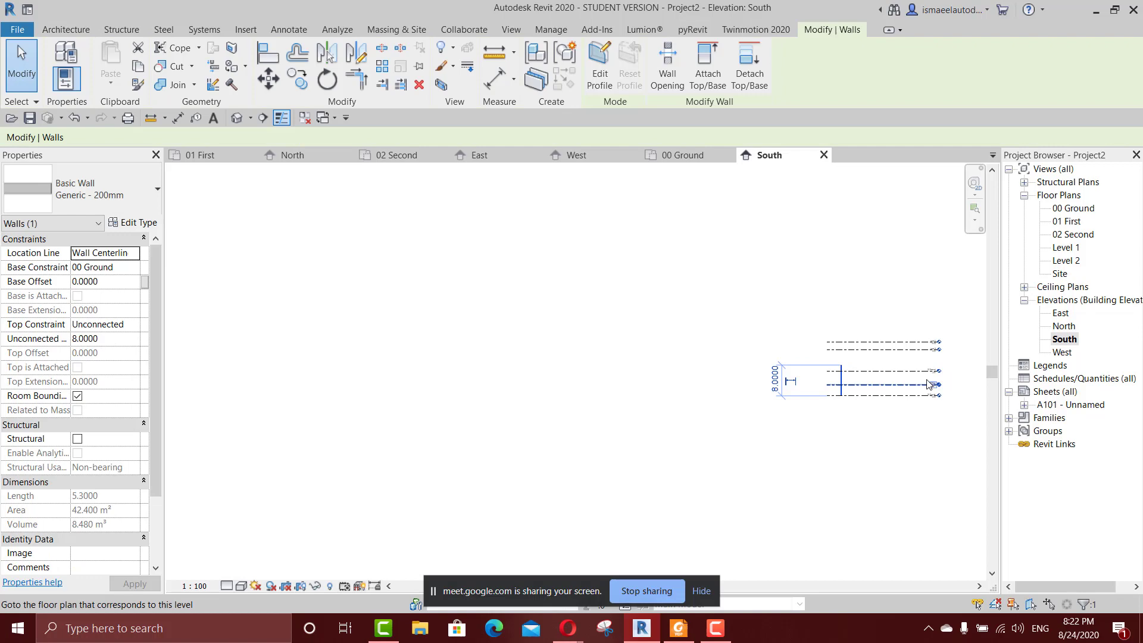
double_click(1063, 352)
left_click(650, 293)
scroll(631, 346, "up", 3)
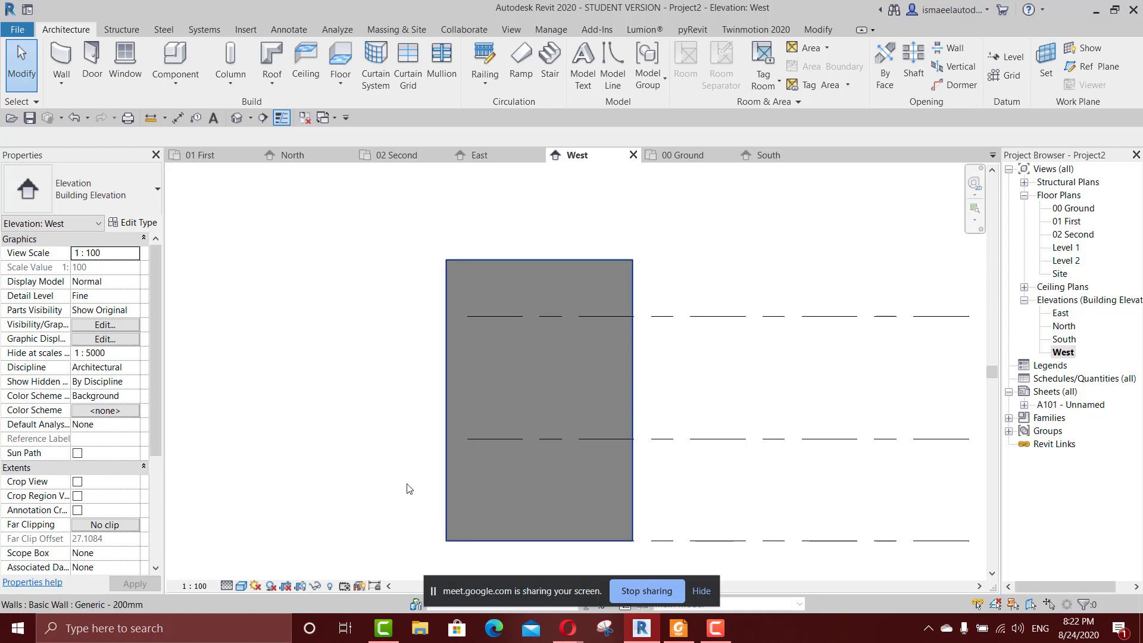
left_click(241, 587)
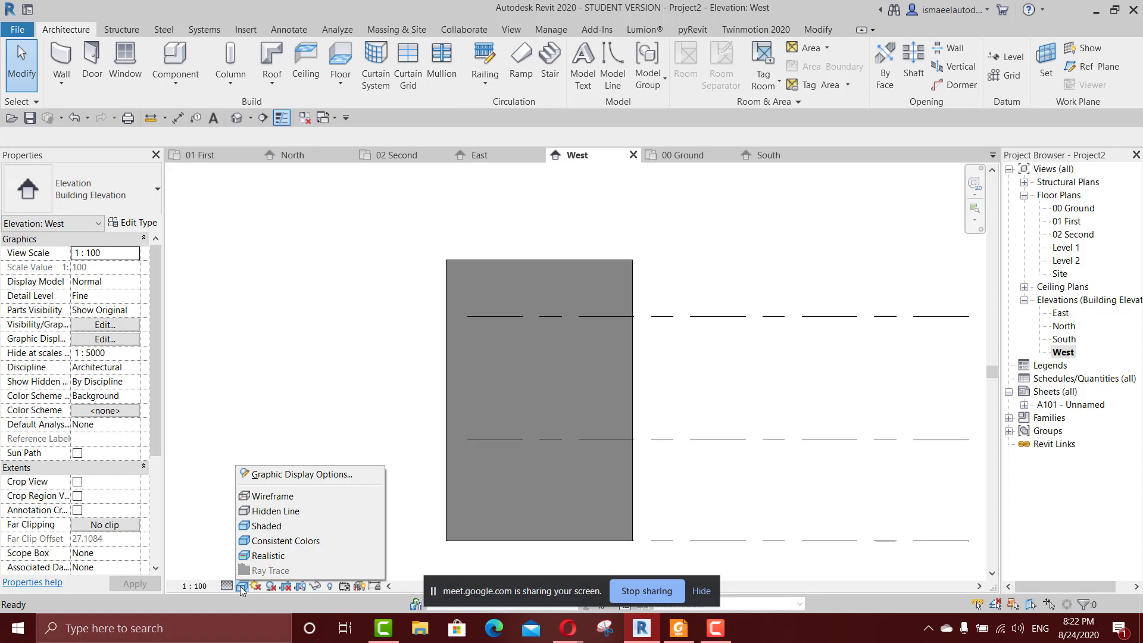
left_click(255, 527)
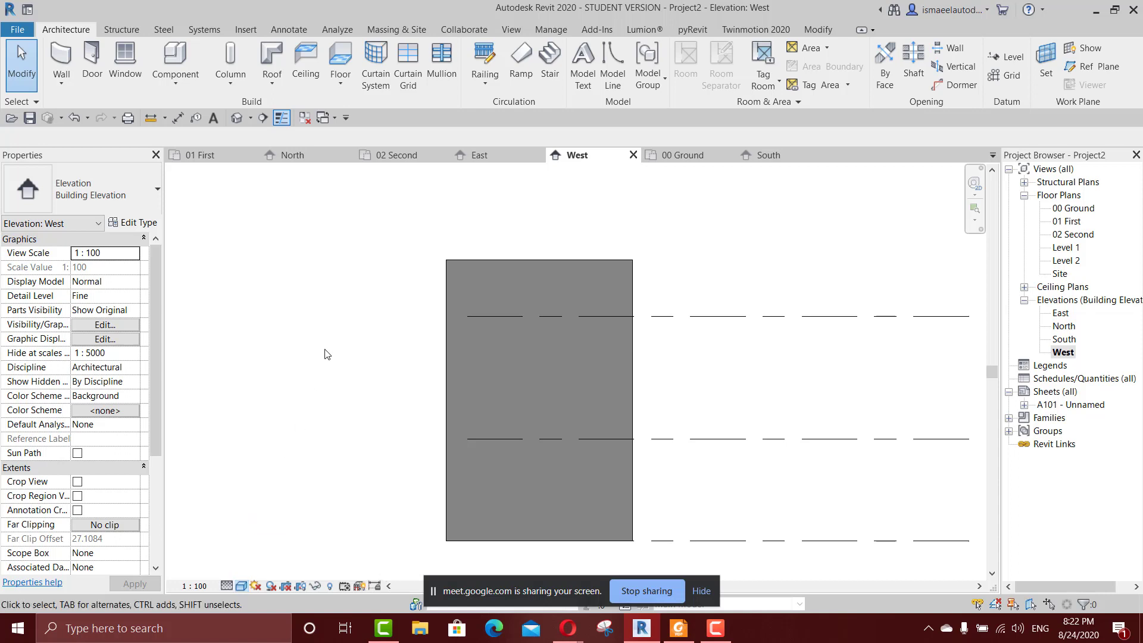
Open the 3D view, select the wall and set its Top Constraint to Up to level: 01 First.
key("3")
key("d")
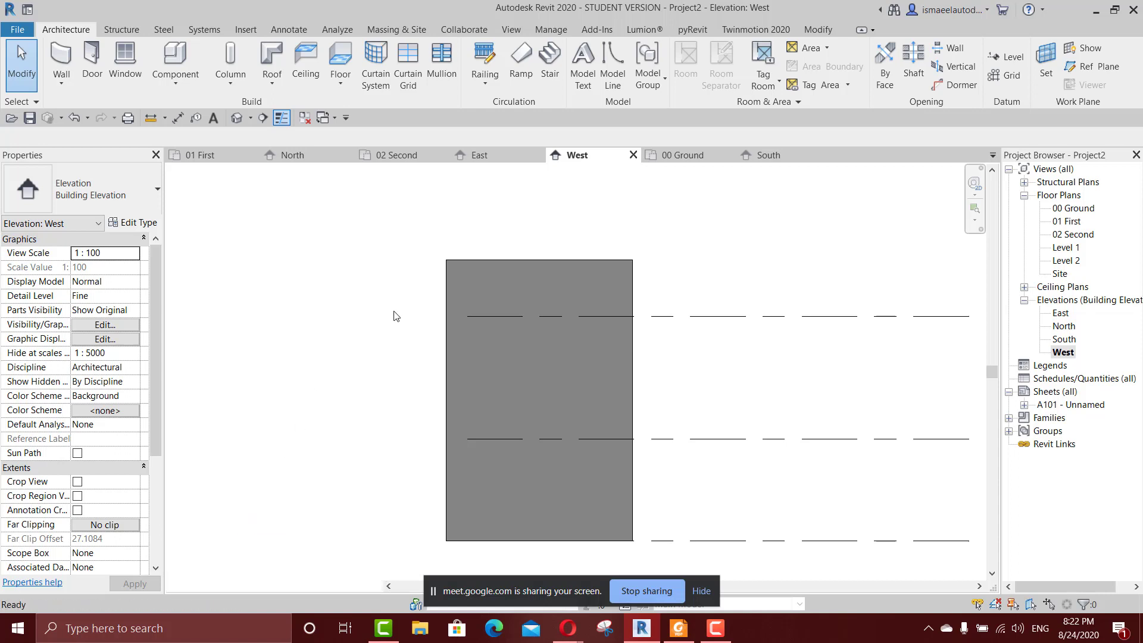
scroll(521, 347, "up", 2)
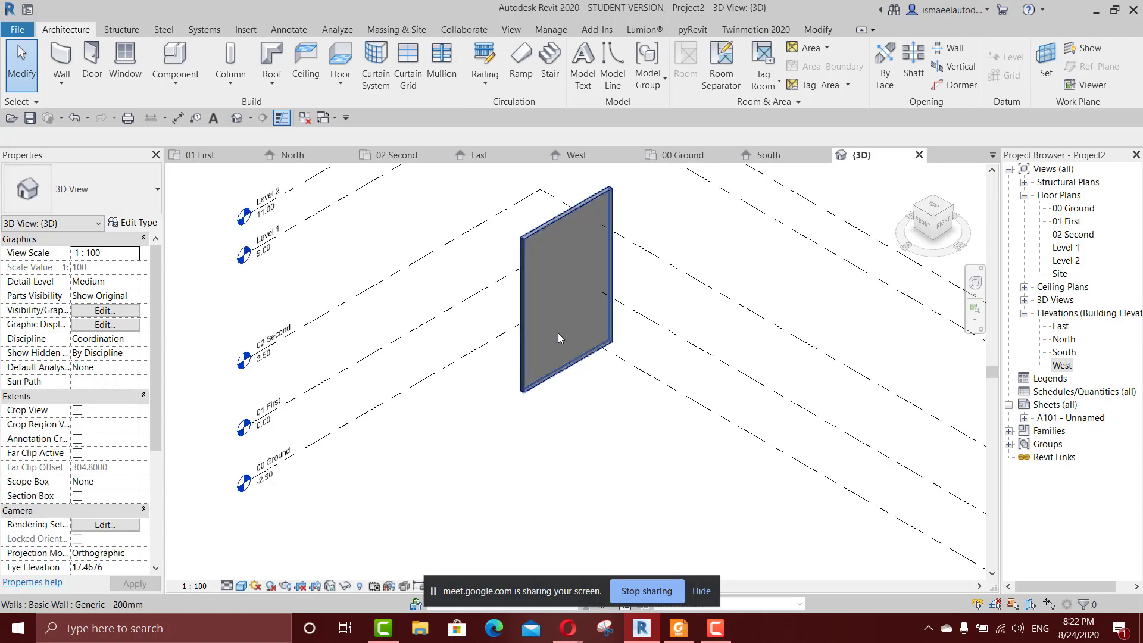
scroll(554, 328, "up", 2)
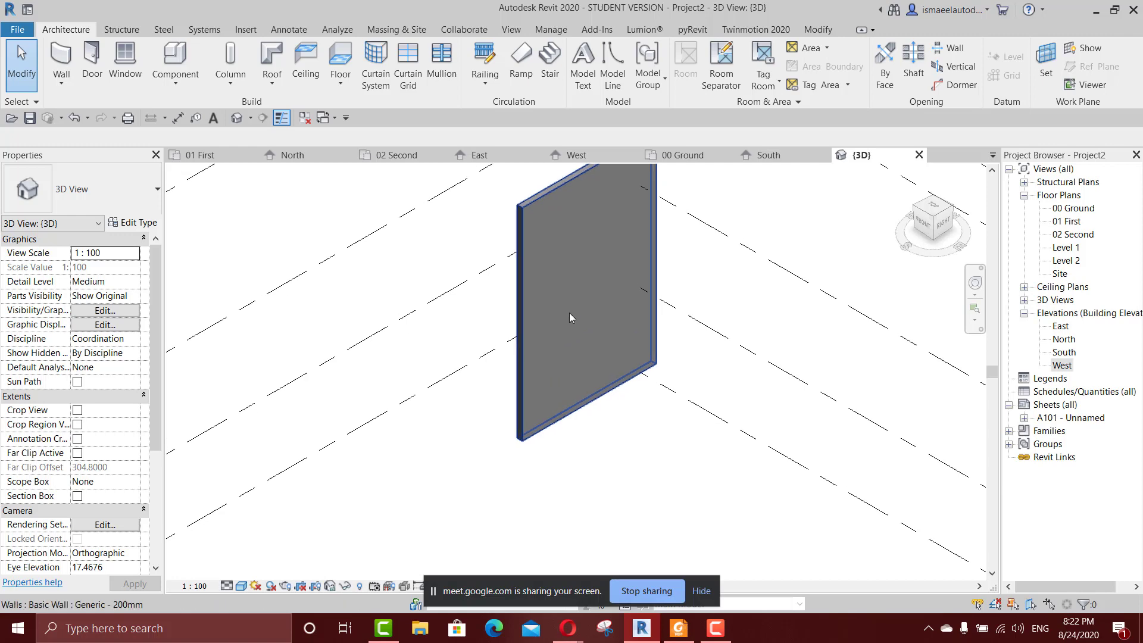
scroll(570, 316, "down", 3)
left_click(565, 291)
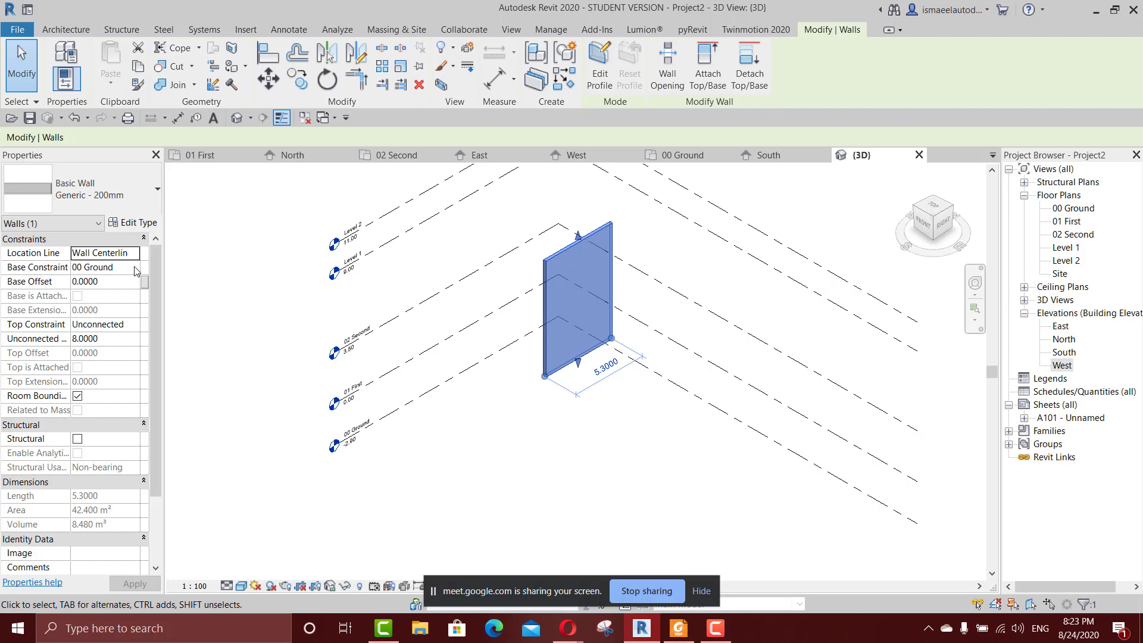
left_click(136, 329)
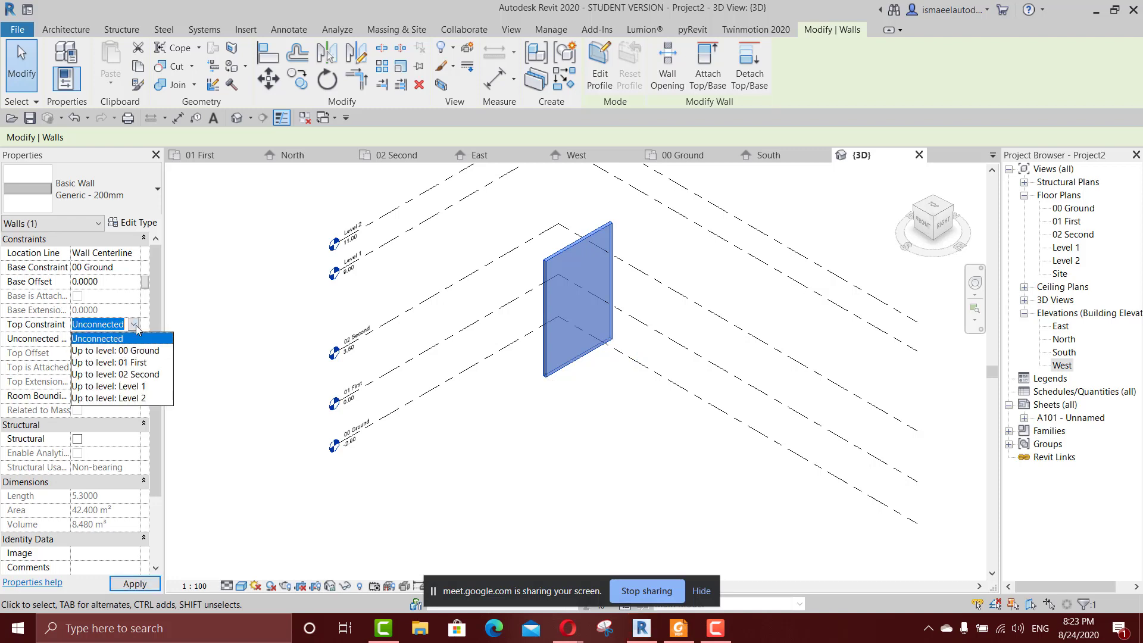
left_click(126, 362)
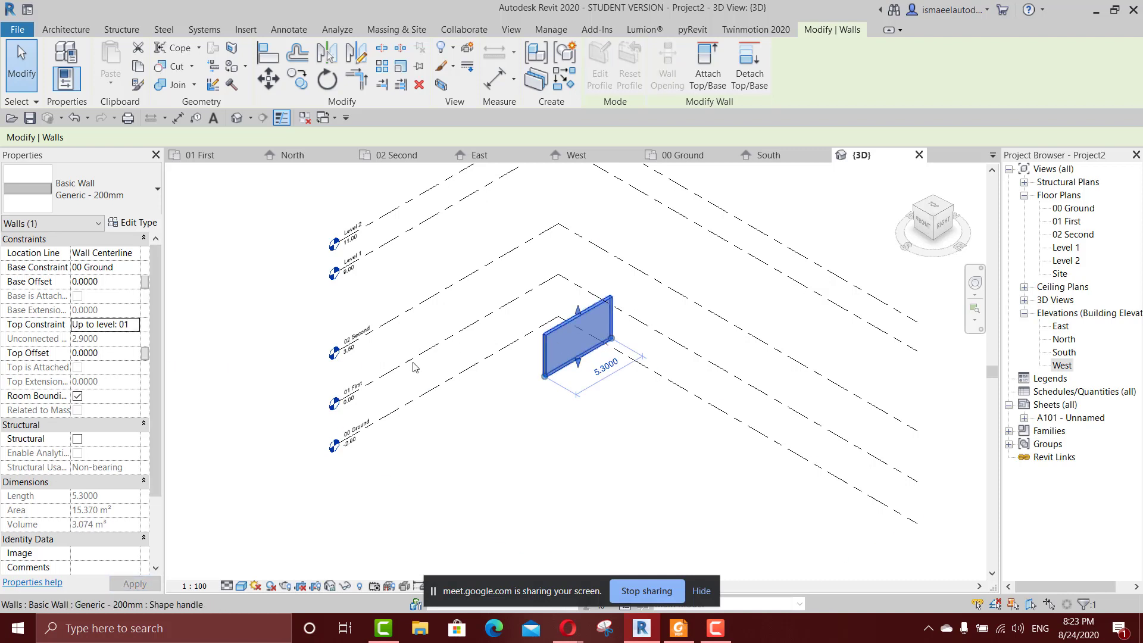
Raise the wall's Top Constraint to Up to level: 02 Second and inspect the wall against the levels in 3D.
left_click(135, 326)
left_click(134, 324)
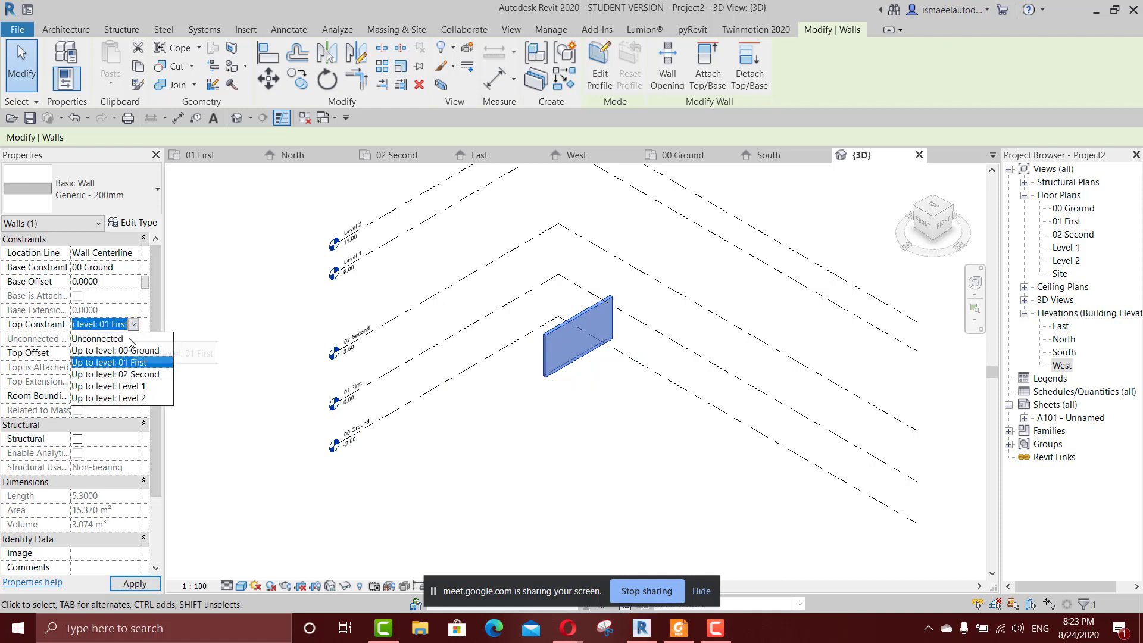
left_click(119, 375)
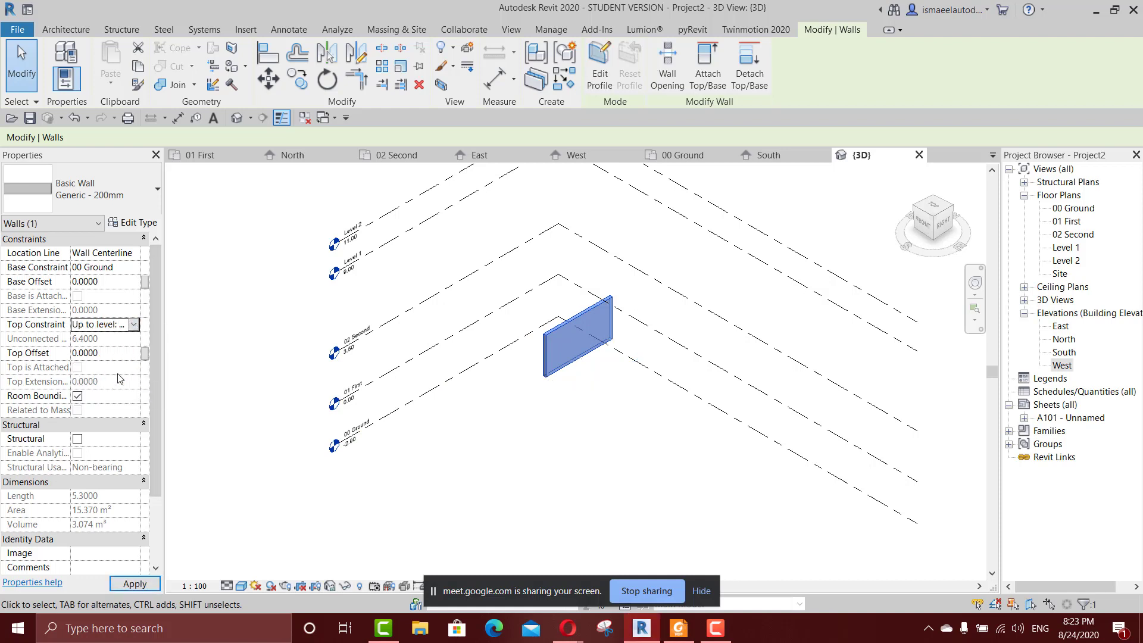
left_click(128, 584)
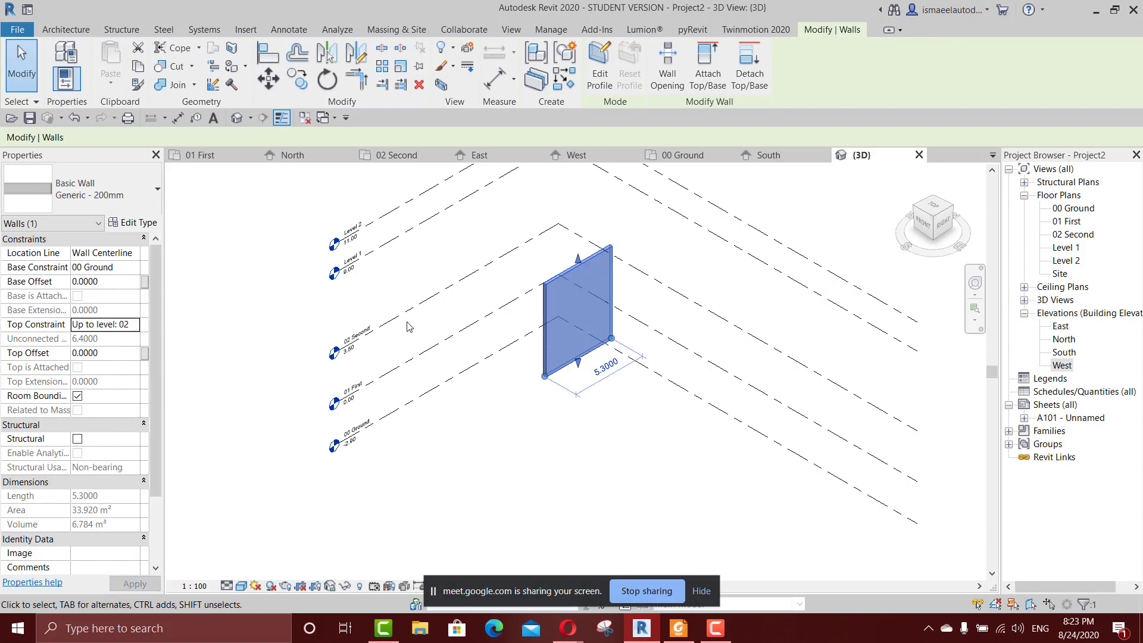
scroll(409, 326, "down", 1)
left_click_drag(524, 324, 482, 391)
scroll(471, 412, "up", 2)
left_click(396, 438)
scroll(465, 412, "up", 3)
middle_click_drag(458, 421, 565, 402)
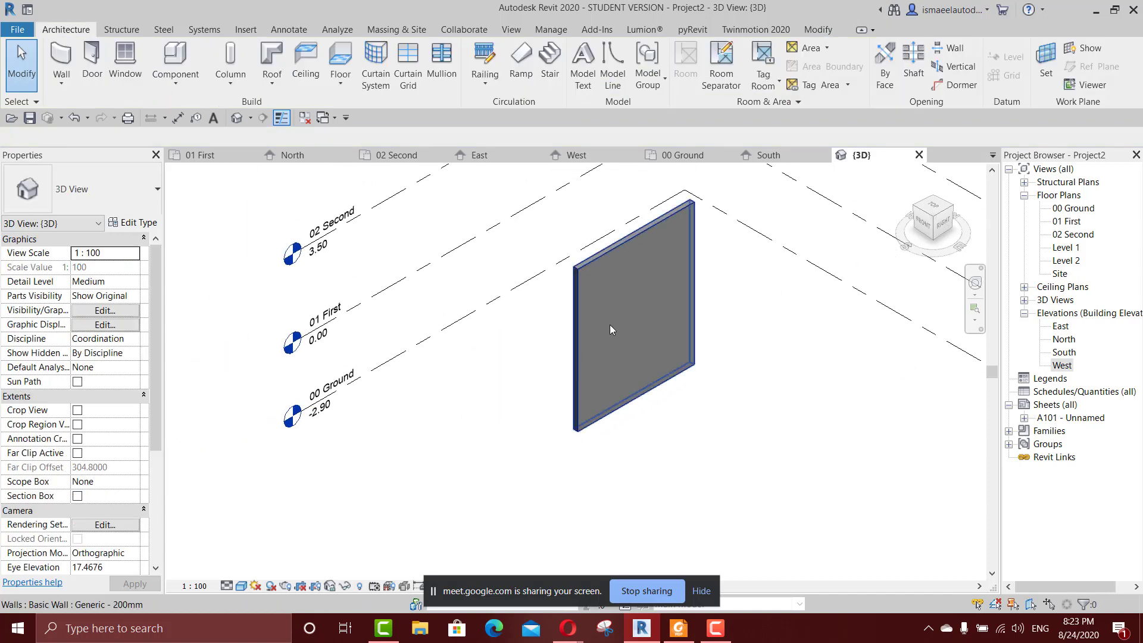
left_click(611, 329)
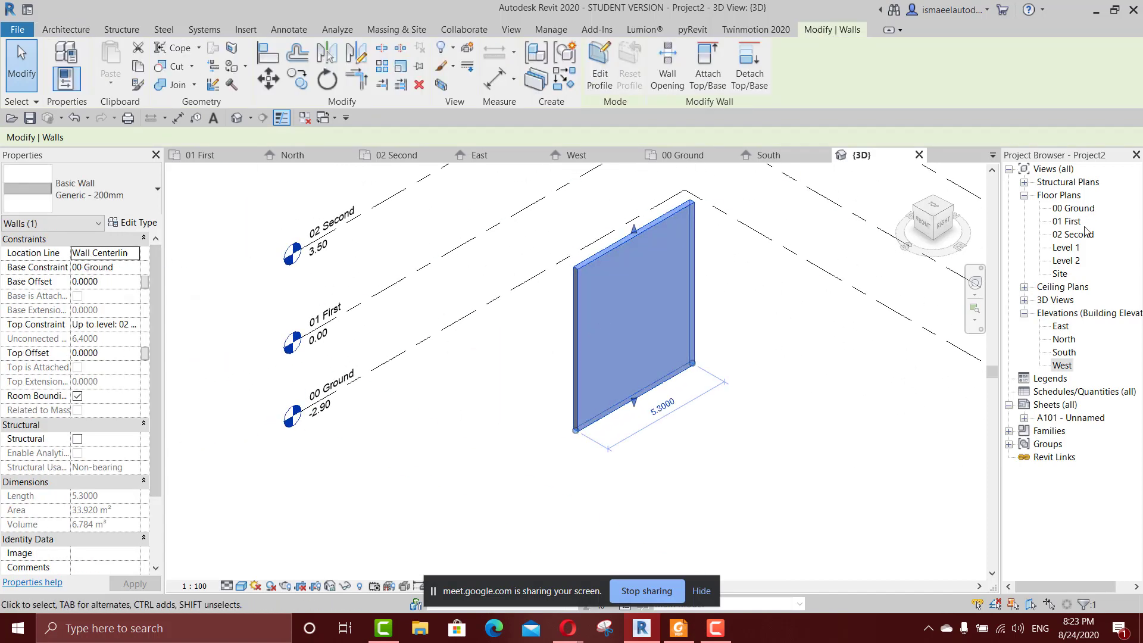
Draw a second vertical Generic - 200mm wall about 2.2 m long beside the existing one in the 00 Ground plan.
left_click(1074, 209)
double_click(1074, 209)
left_click(685, 287)
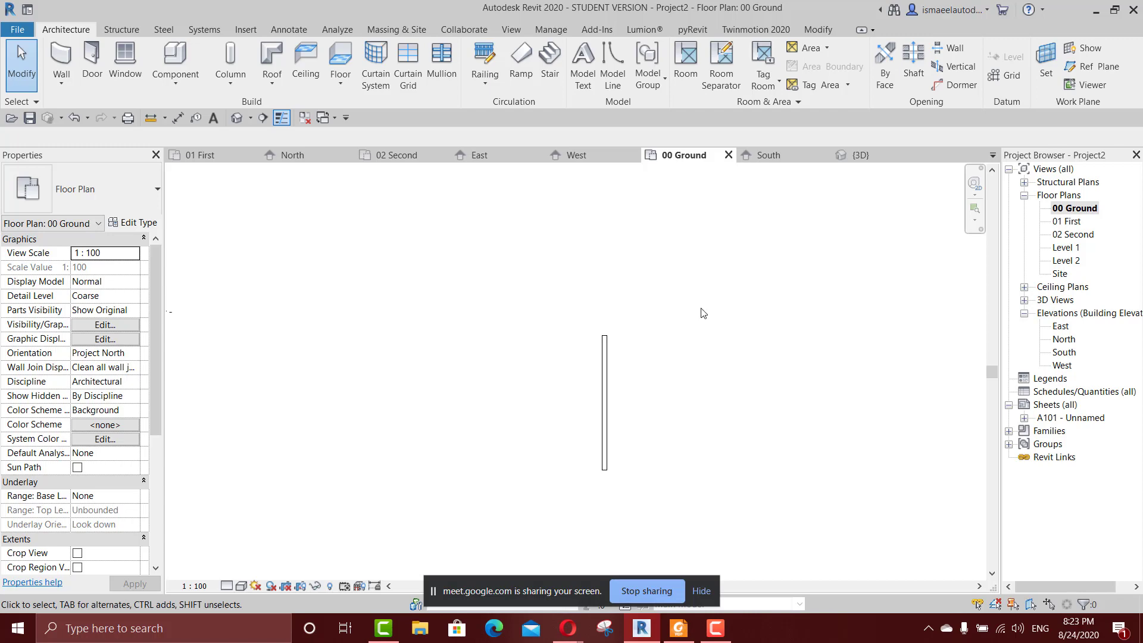
middle_click_drag(736, 381, 610, 372)
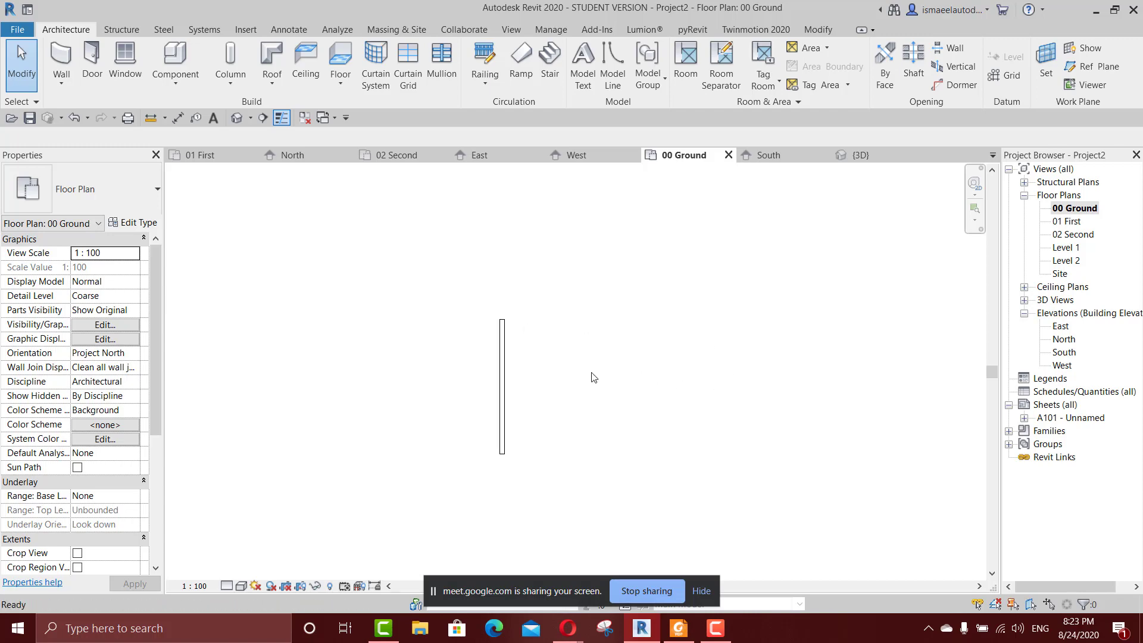
key("w")
key("a")
scroll(577, 314, "up", 1)
left_click(576, 314)
scroll(580, 370, "up", 4)
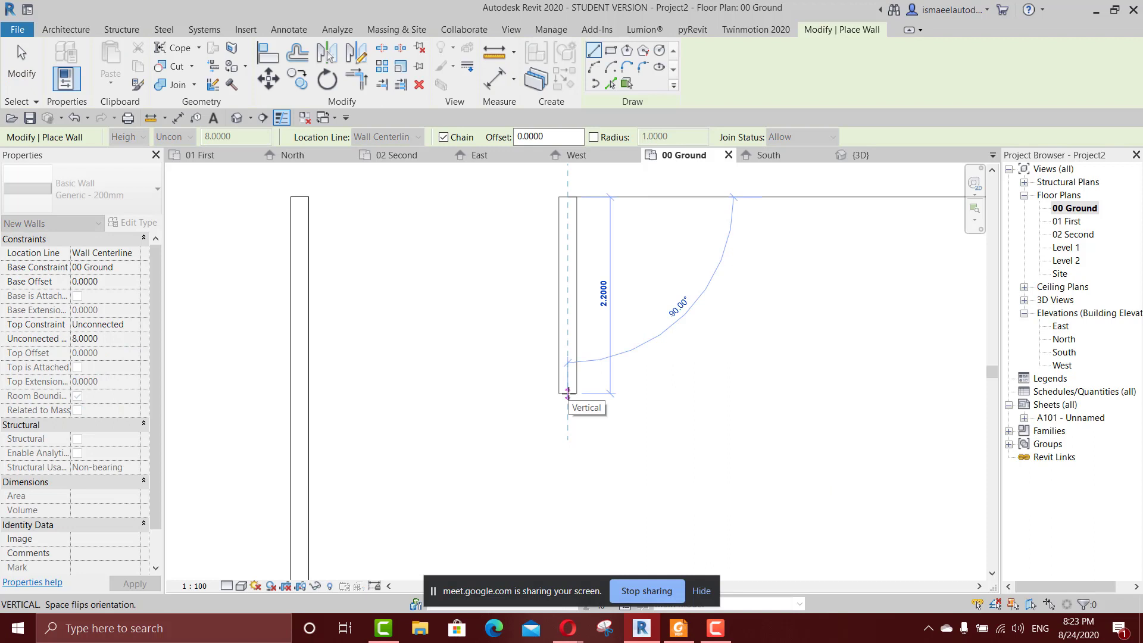
left_click(567, 393)
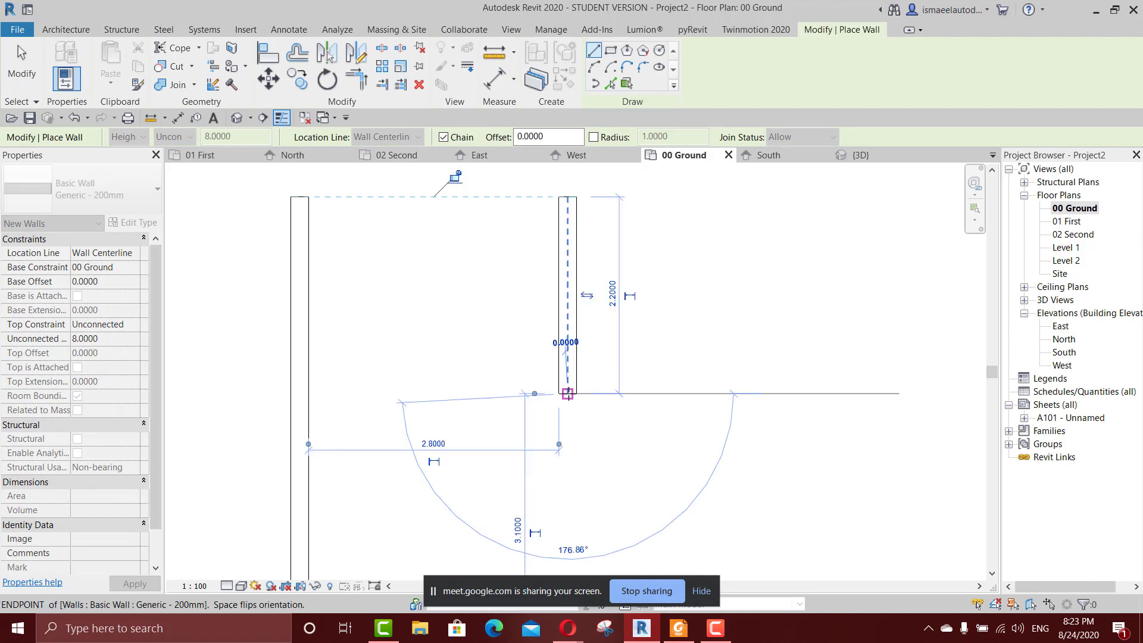
key("Escape")
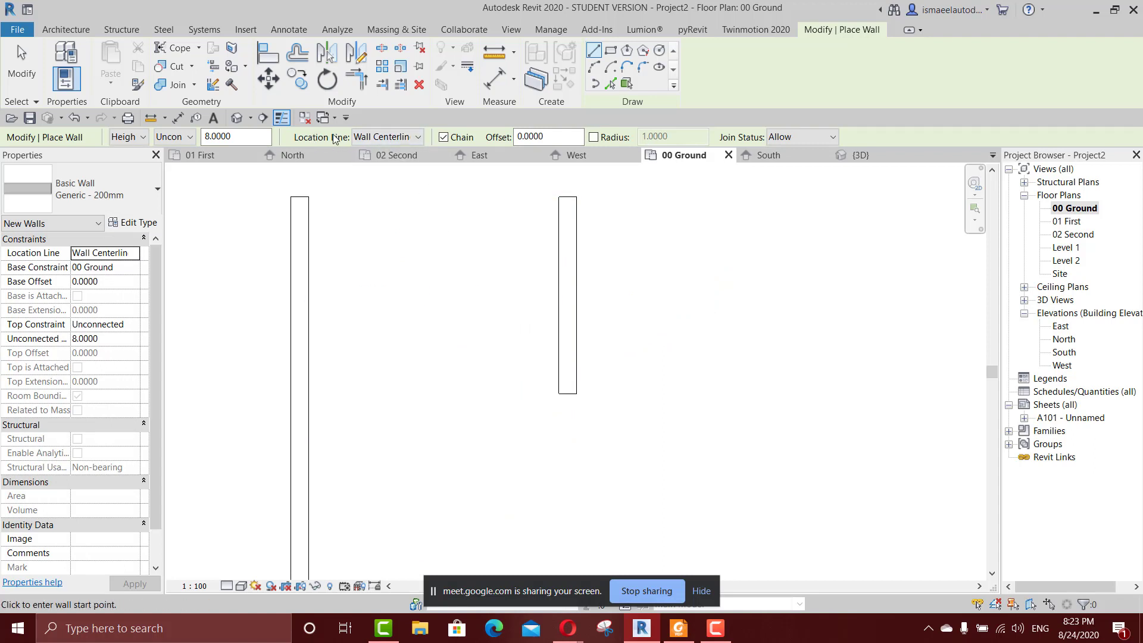
Preview a vertical wall with the location line at Wall Centerline, without placing it.
left_click(410, 138)
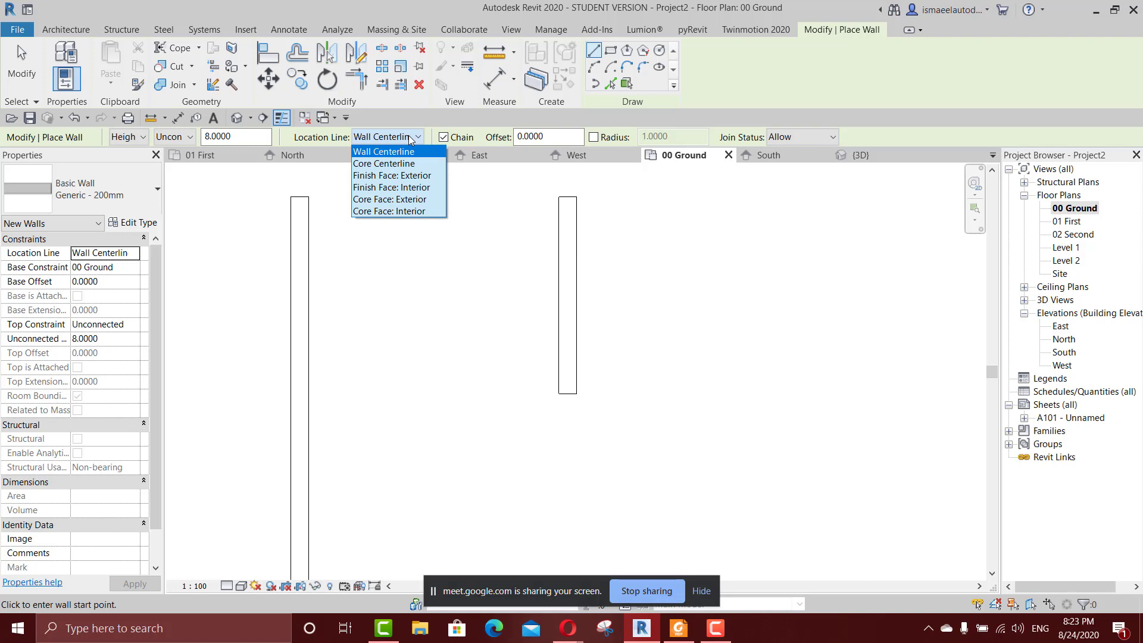
left_click(399, 151)
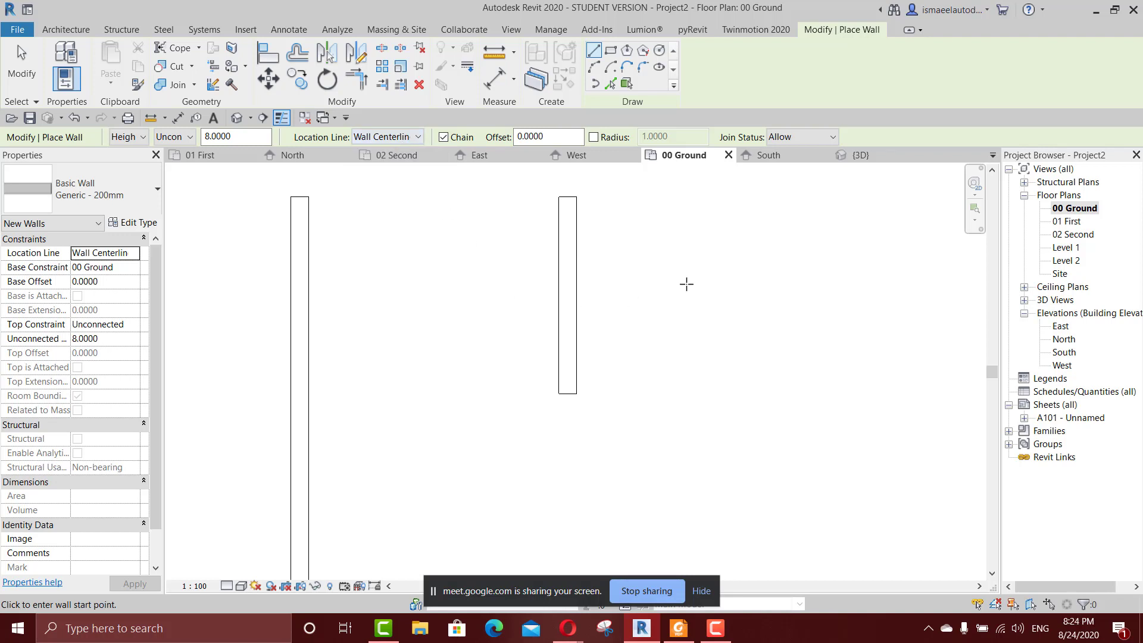
middle_click_drag(687, 284, 495, 305)
left_click(542, 212)
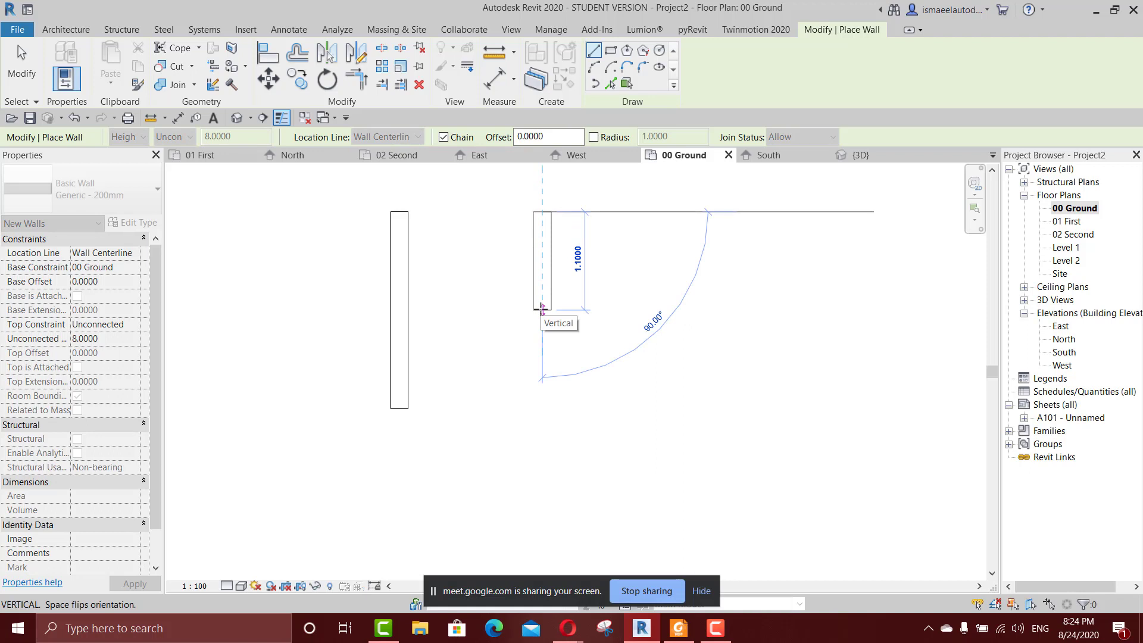
key("Escape")
Set the location line to Finish Face: Exterior and preview a vertical wall without placing it.
left_click(399, 137)
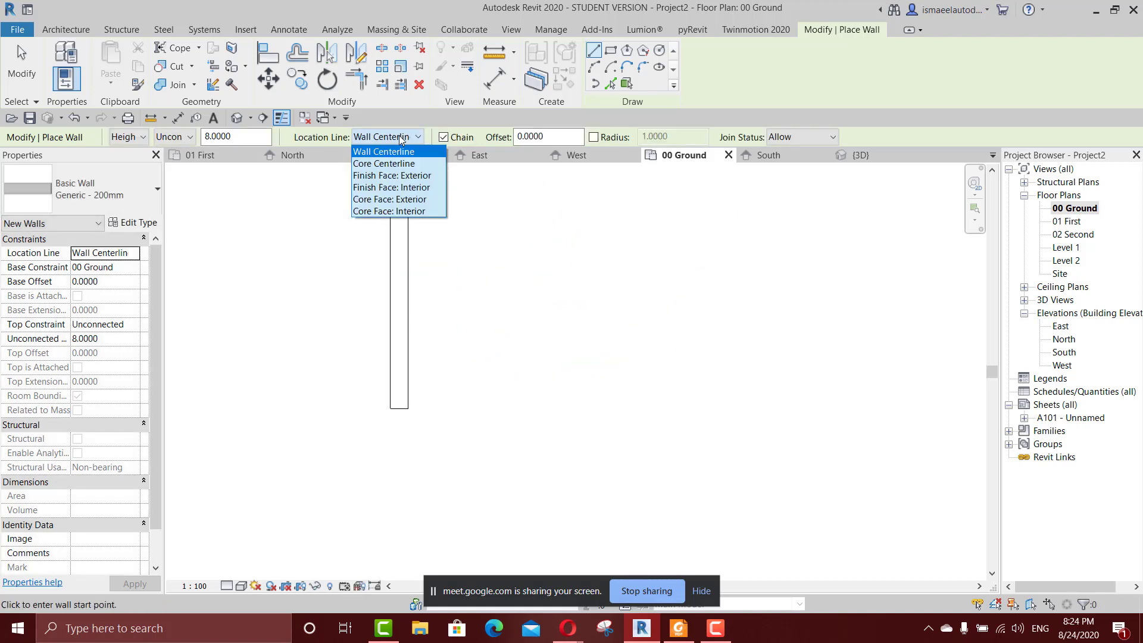
left_click(420, 180)
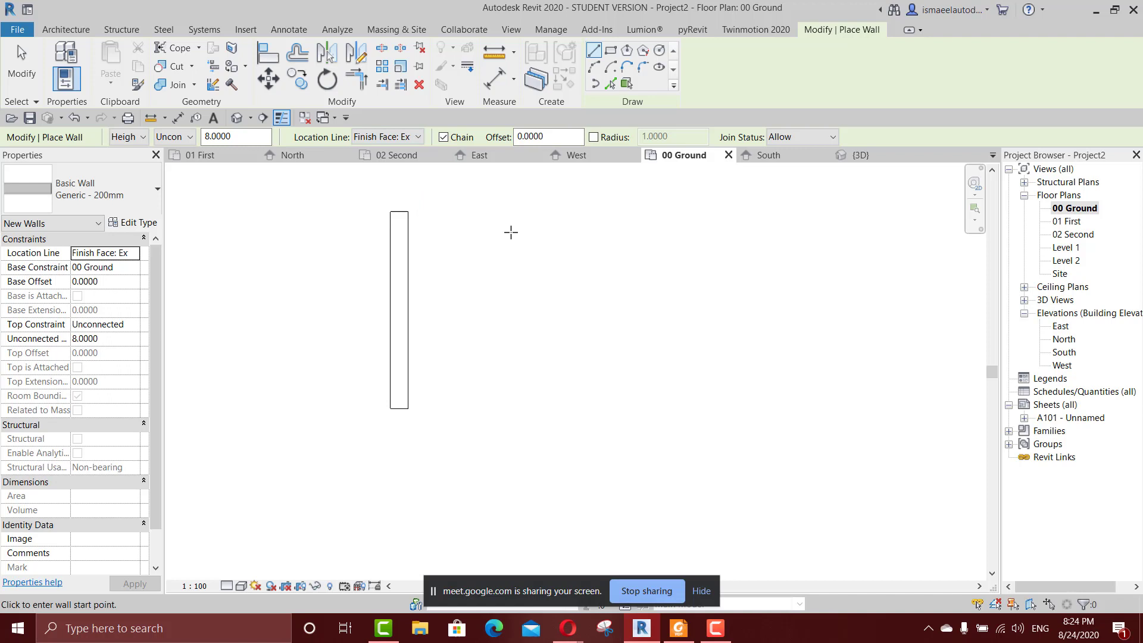
left_click(582, 238)
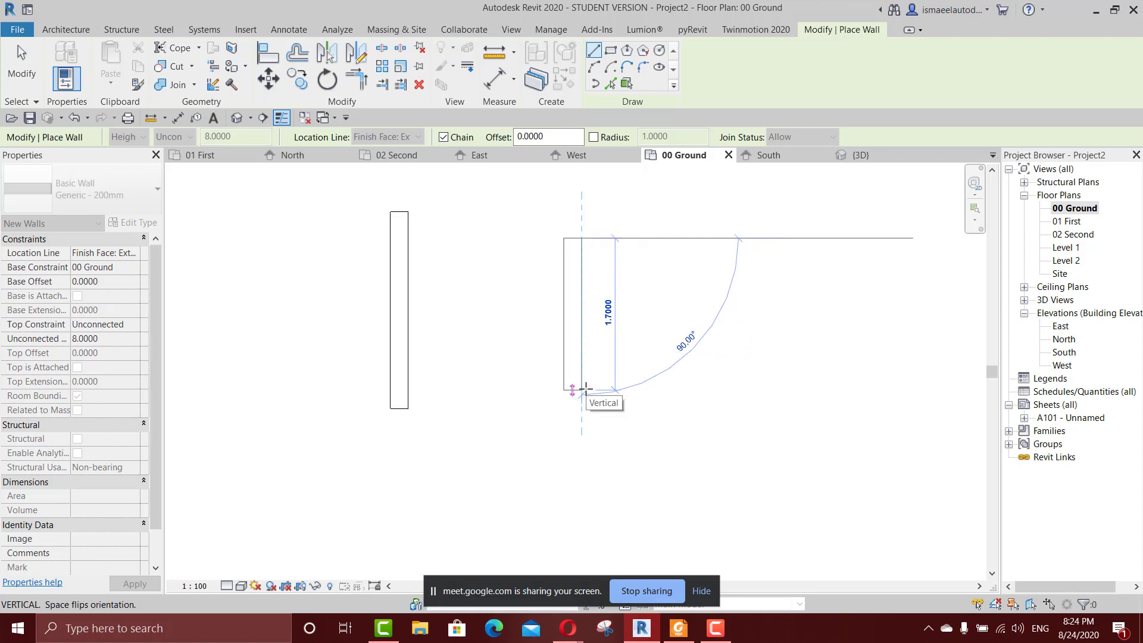
key("Escape")
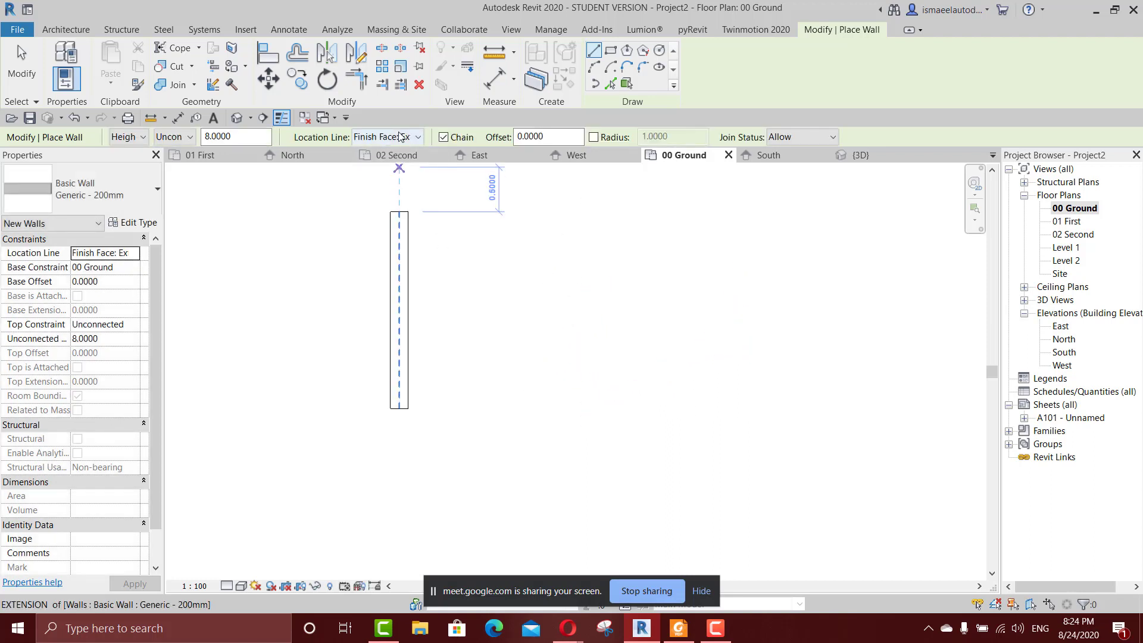
Set the location line to Finish Face: Interior and preview flipping a vertical wall's orientation without placing it.
left_click(411, 137)
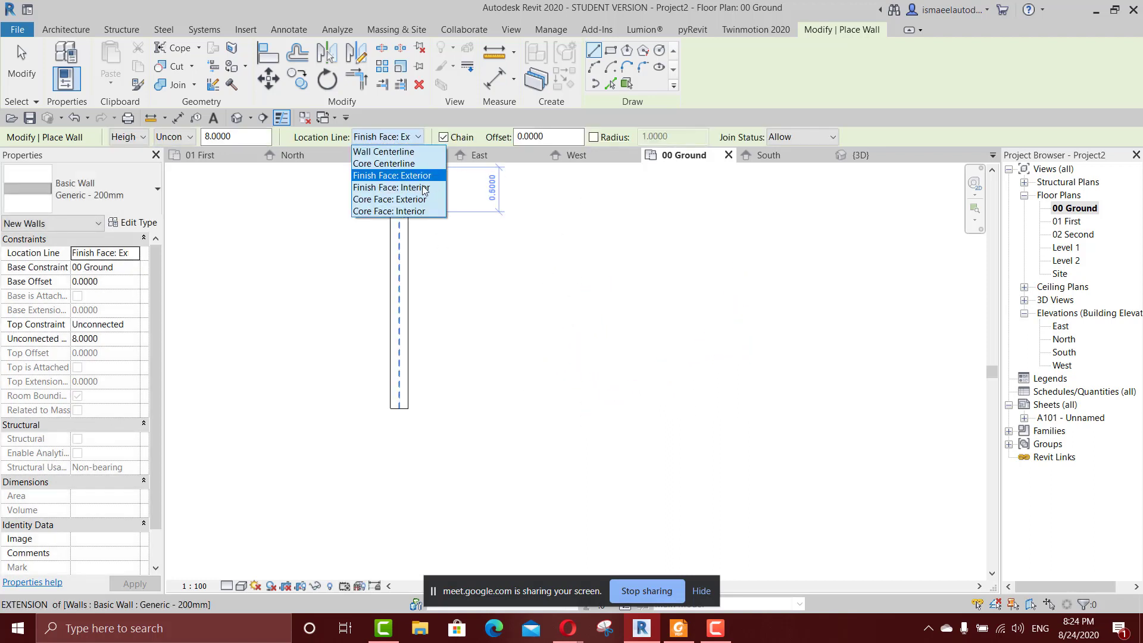
left_click(364, 189)
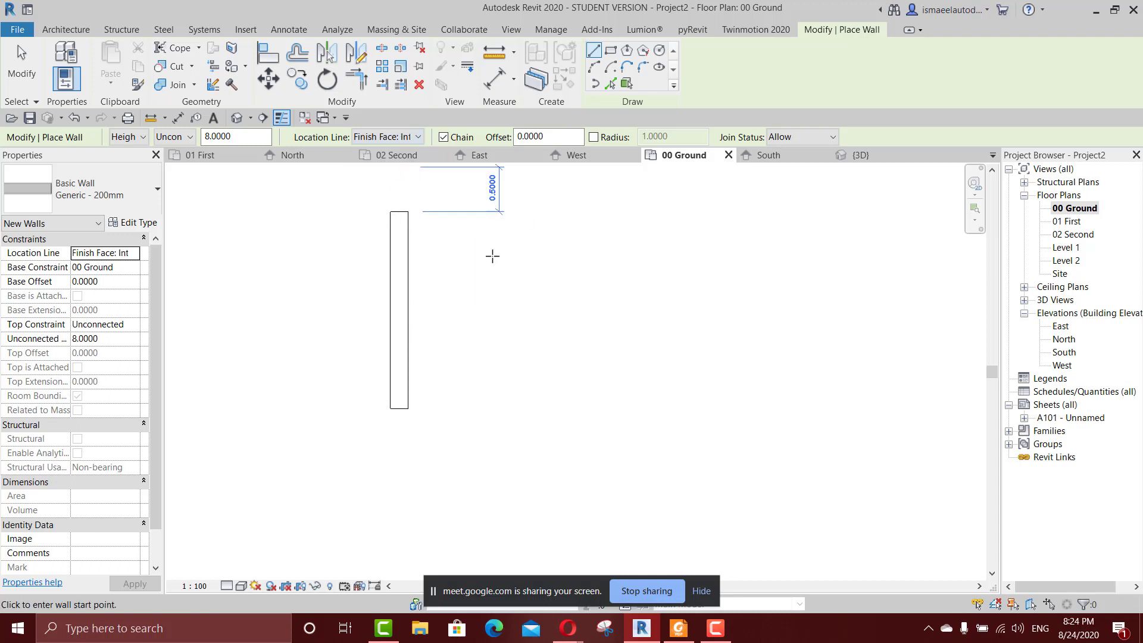
left_click(402, 138)
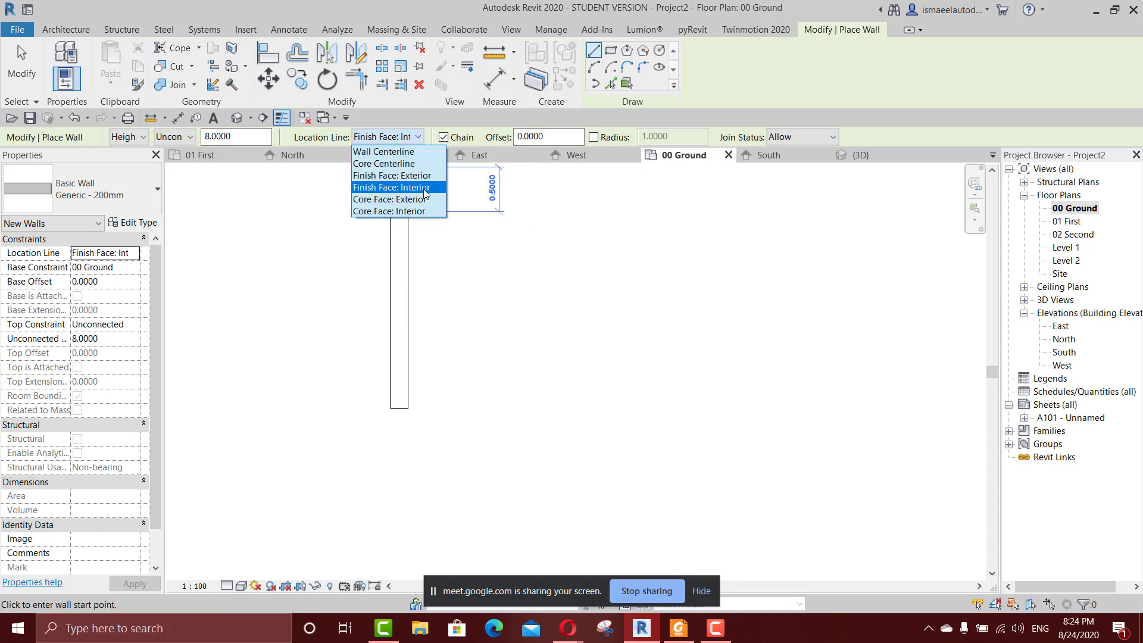
left_click(424, 190)
left_click(547, 248)
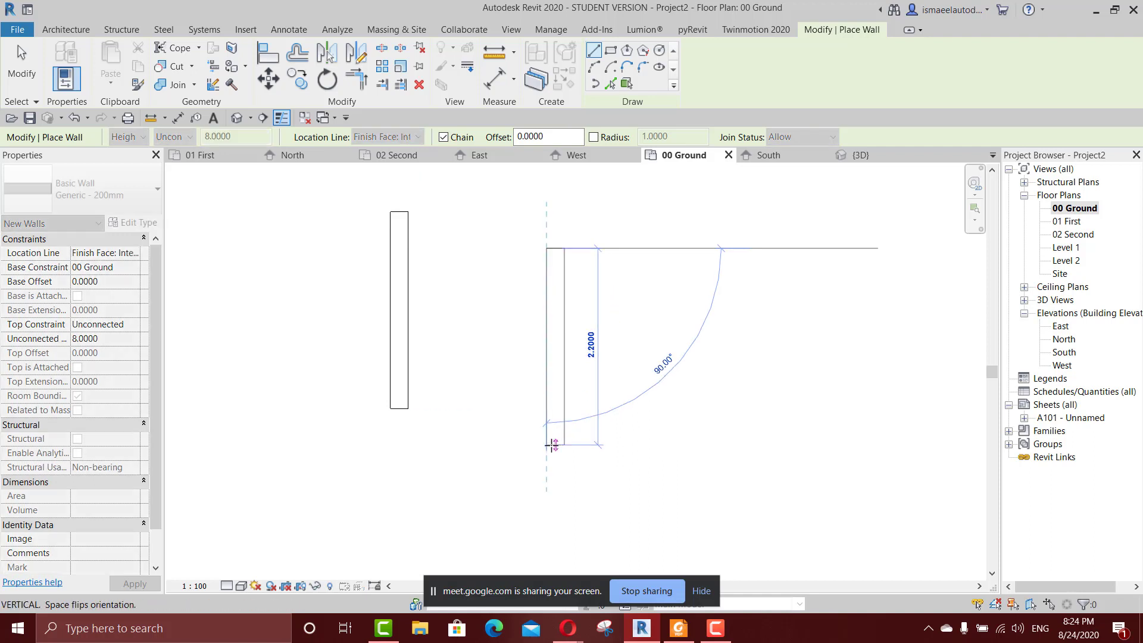
key("space")
key("space")
key("space")
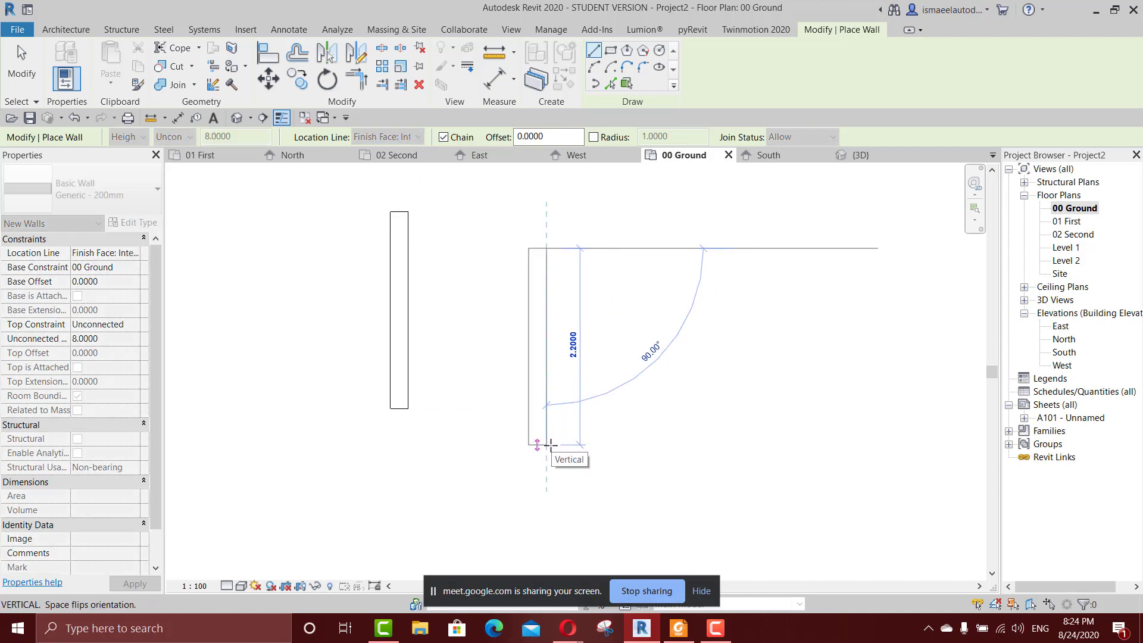
key("Escape")
Review the location line options and the Generic - 200mm wall type's layer structure without changing anything.
left_click(387, 137)
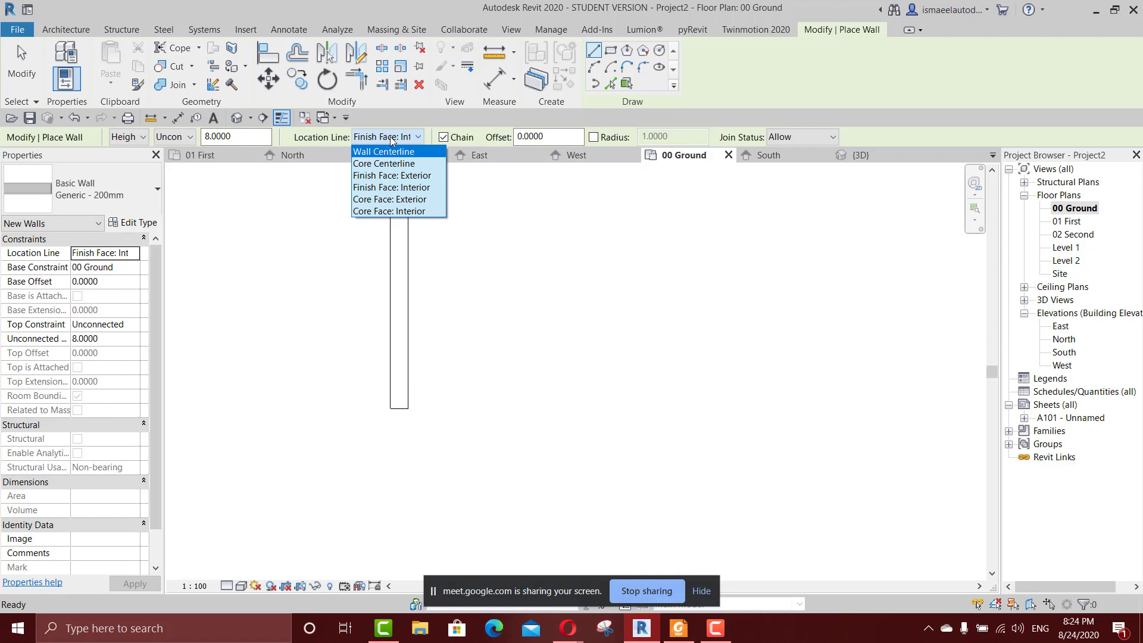
left_click(391, 141)
left_click(132, 223)
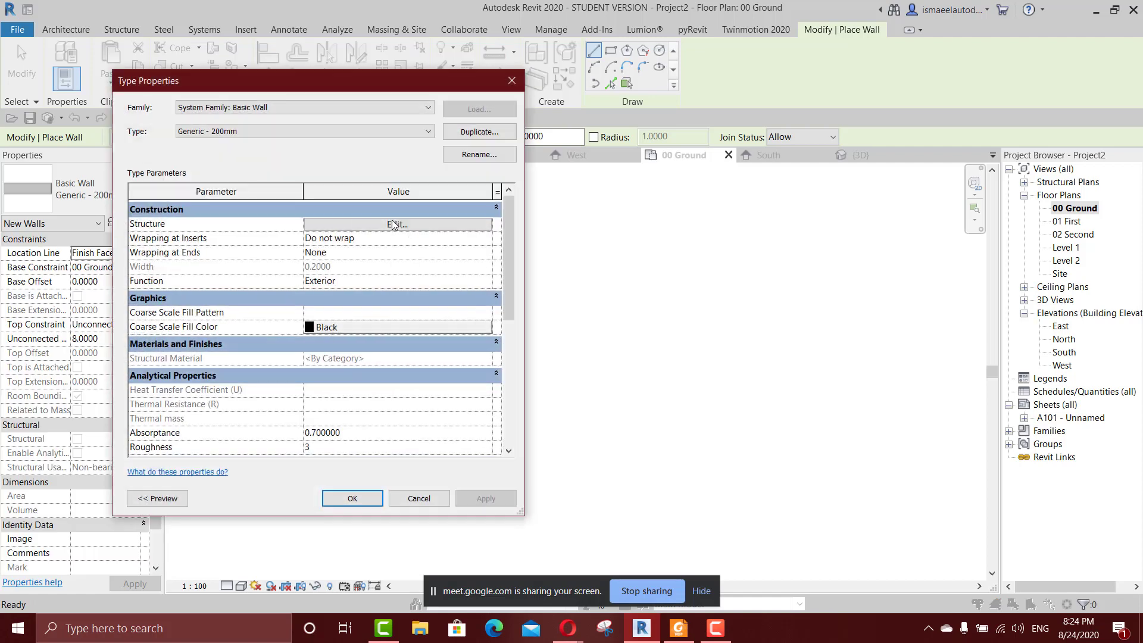
left_click_drag(284, 82, 466, 81)
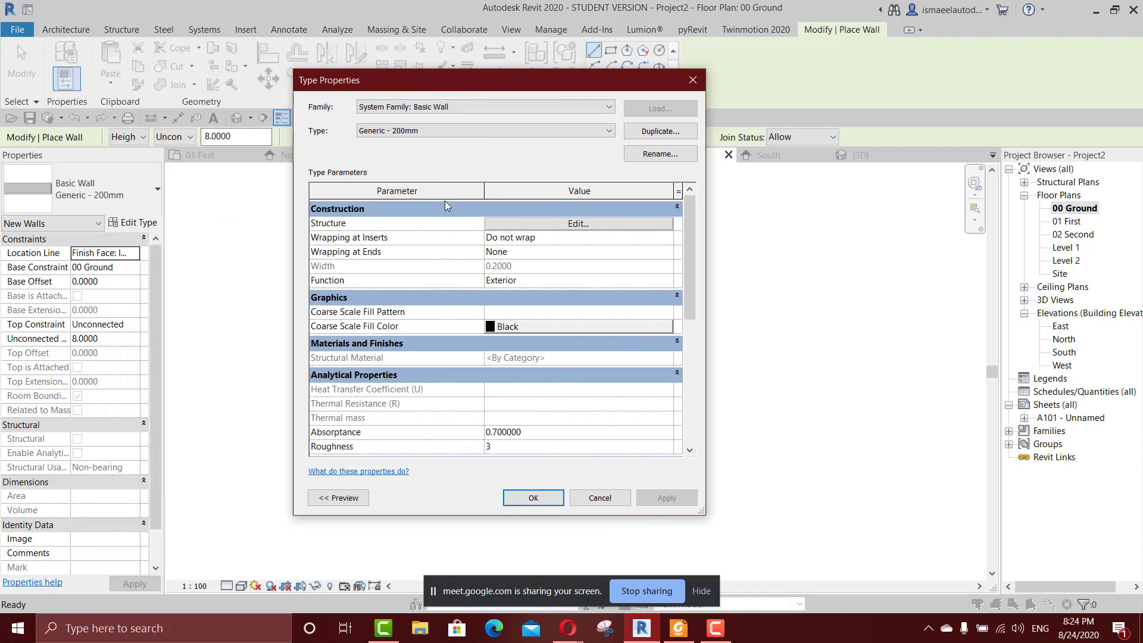
left_click(572, 224)
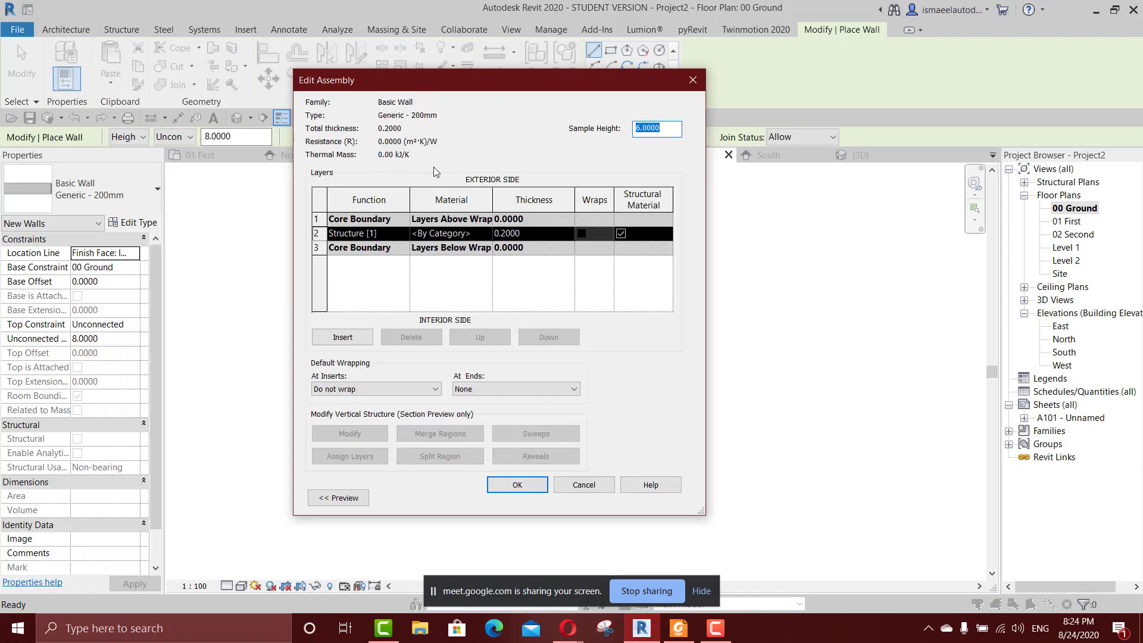
left_click(693, 80)
left_click(693, 80)
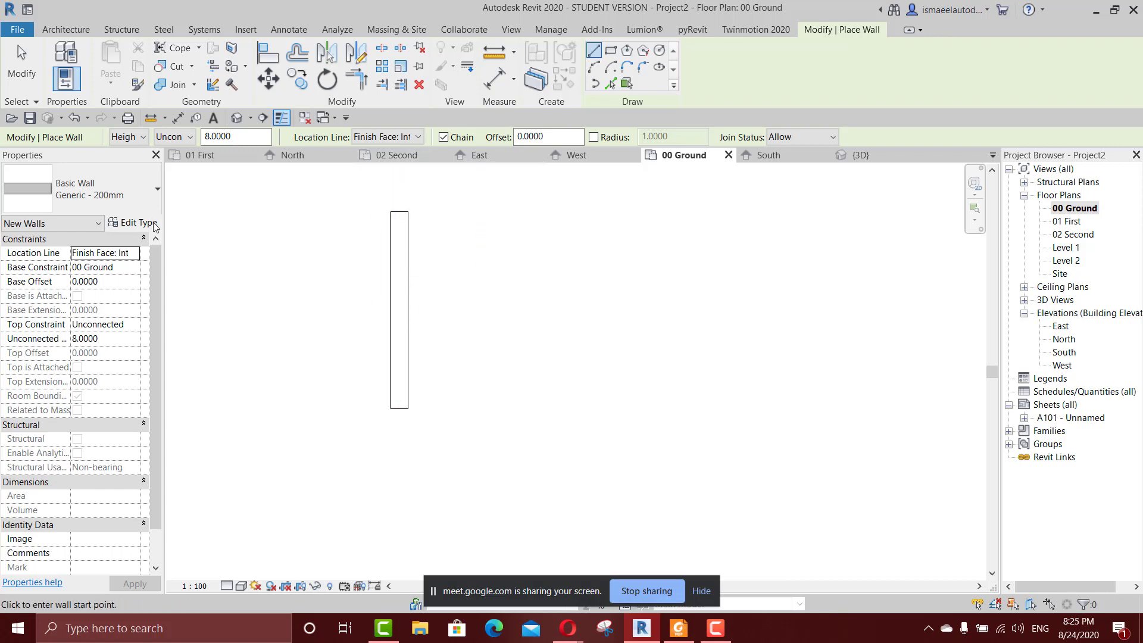
Examine the core boundaries and structure layer in the Generic - 200mm wall assembly again, leaving them as they are.
left_click(133, 223)
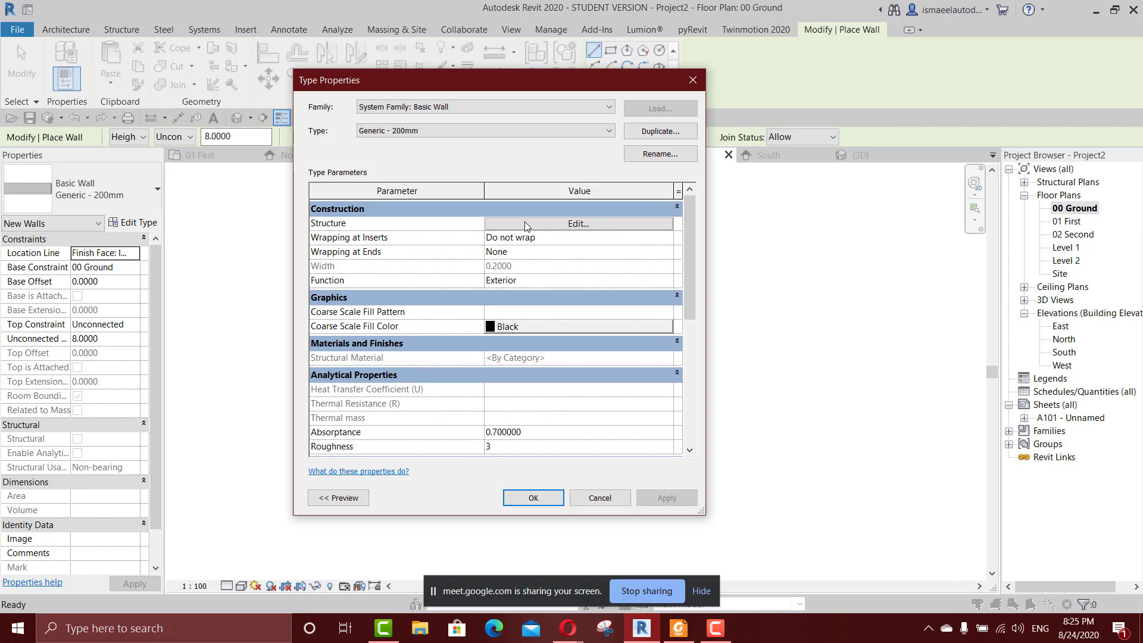
left_click(525, 223)
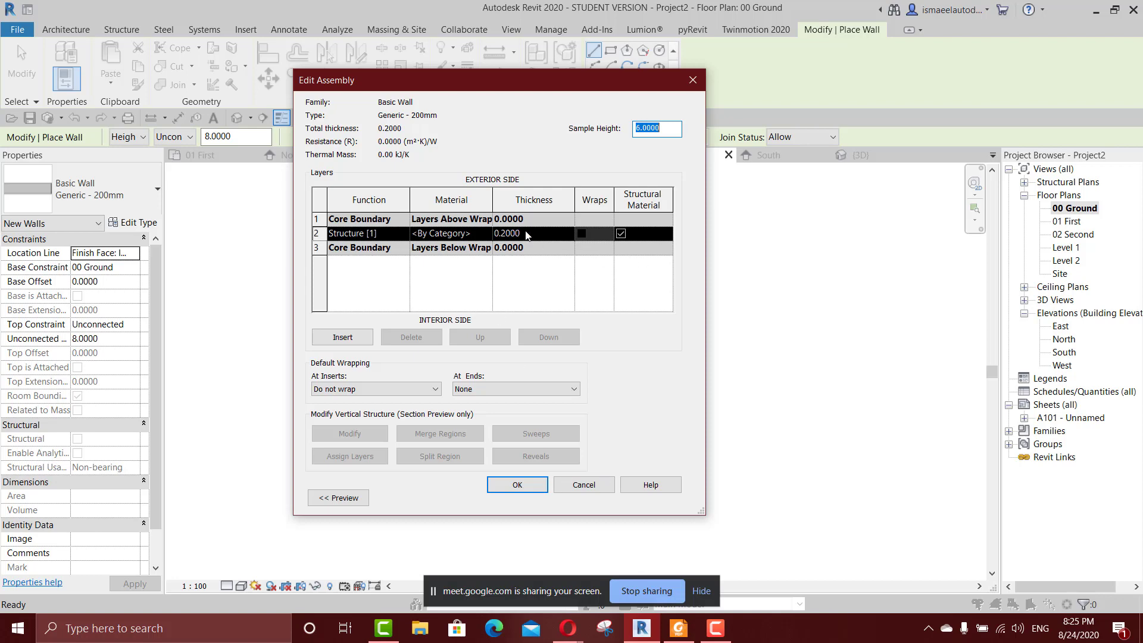
left_click(685, 78)
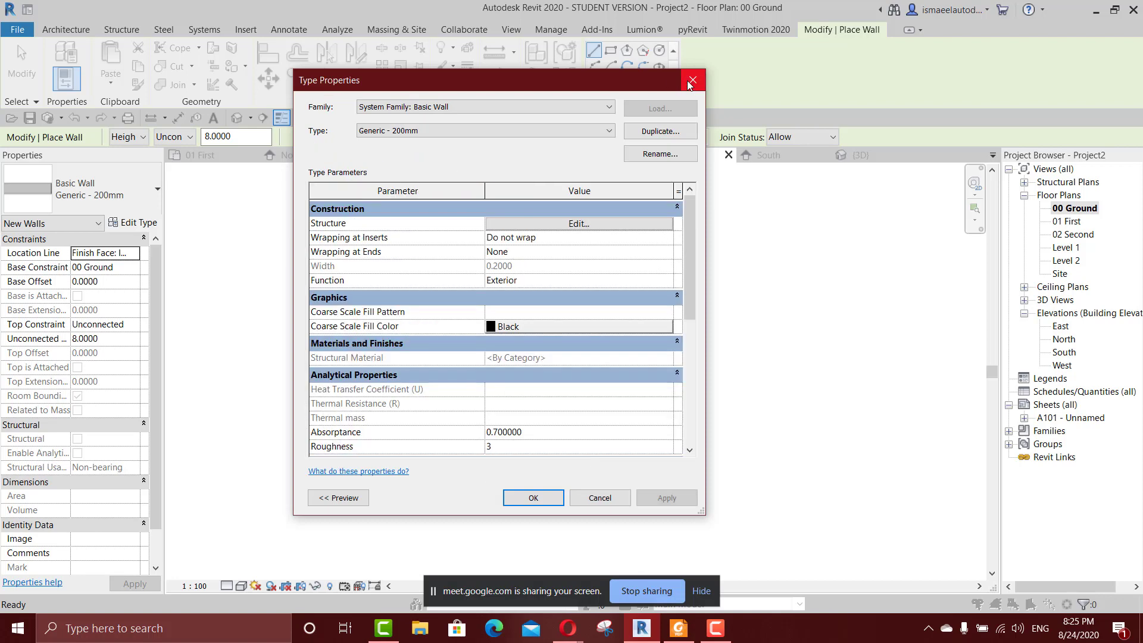
left_click(693, 79)
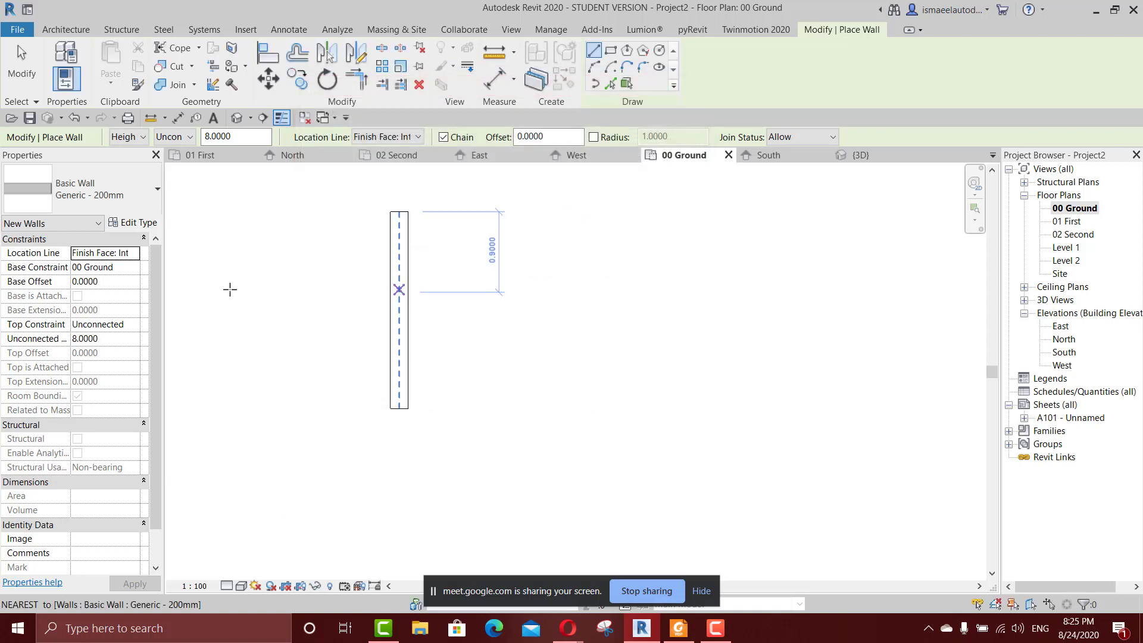
Compare the location line options in the wall's properties with the layers of its structure, keeping the current setting.
left_click(136, 253)
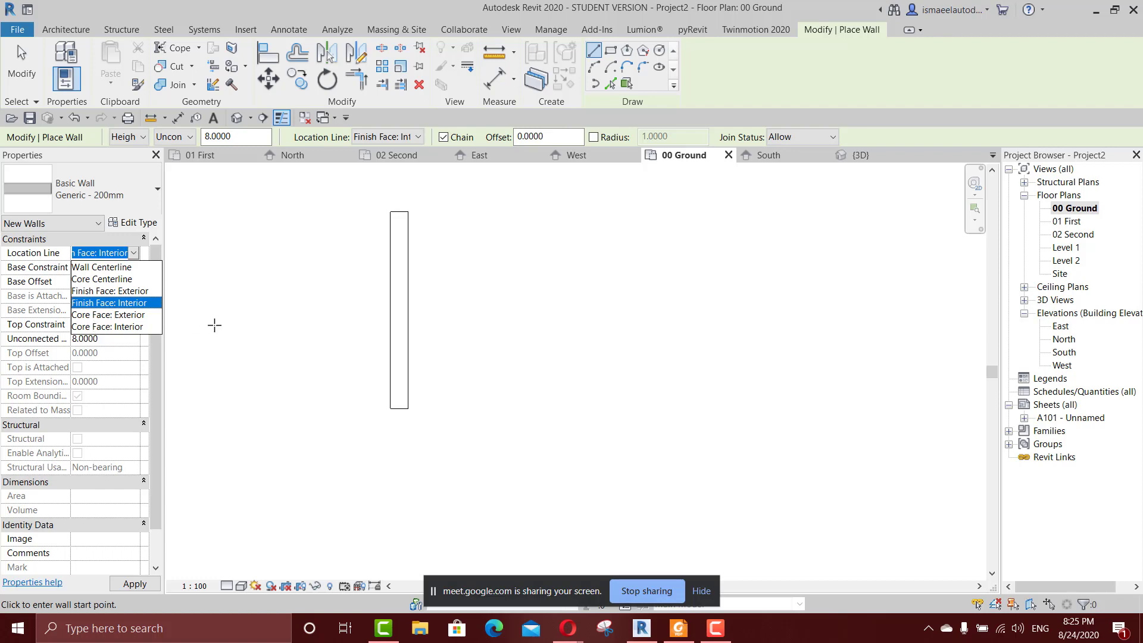
left_click(148, 227)
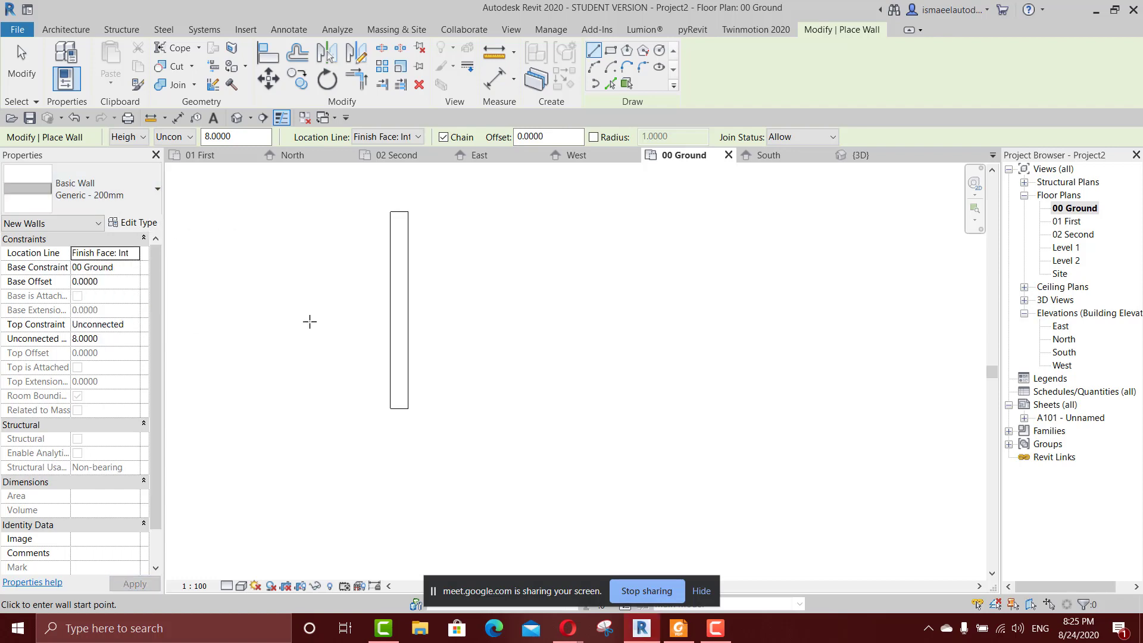
left_click(134, 223)
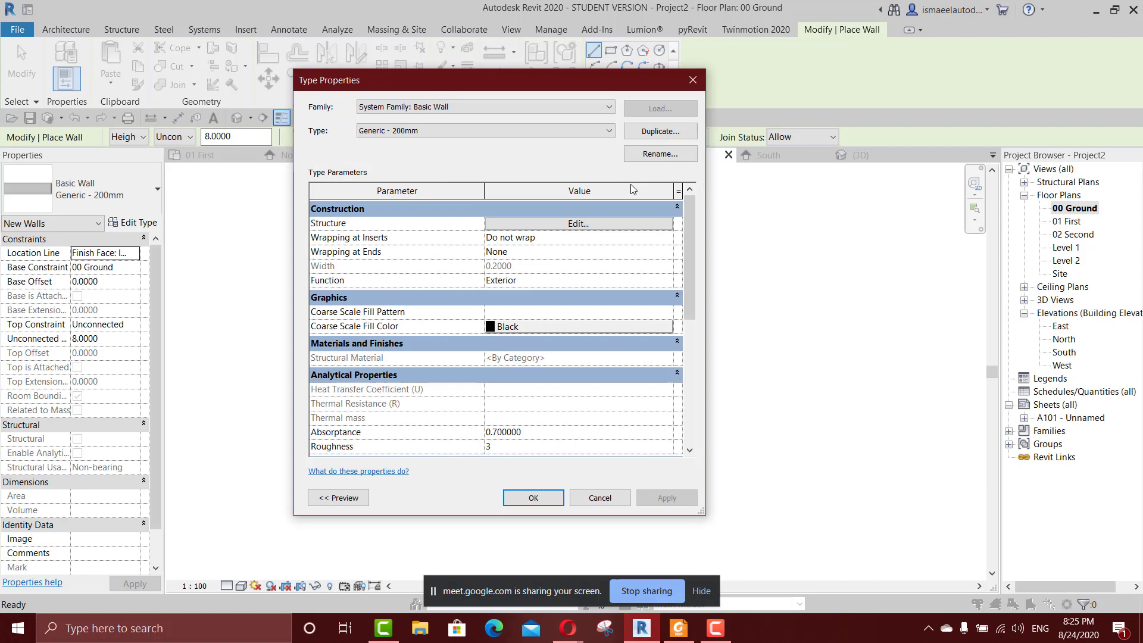
left_click(578, 224)
left_click(692, 80)
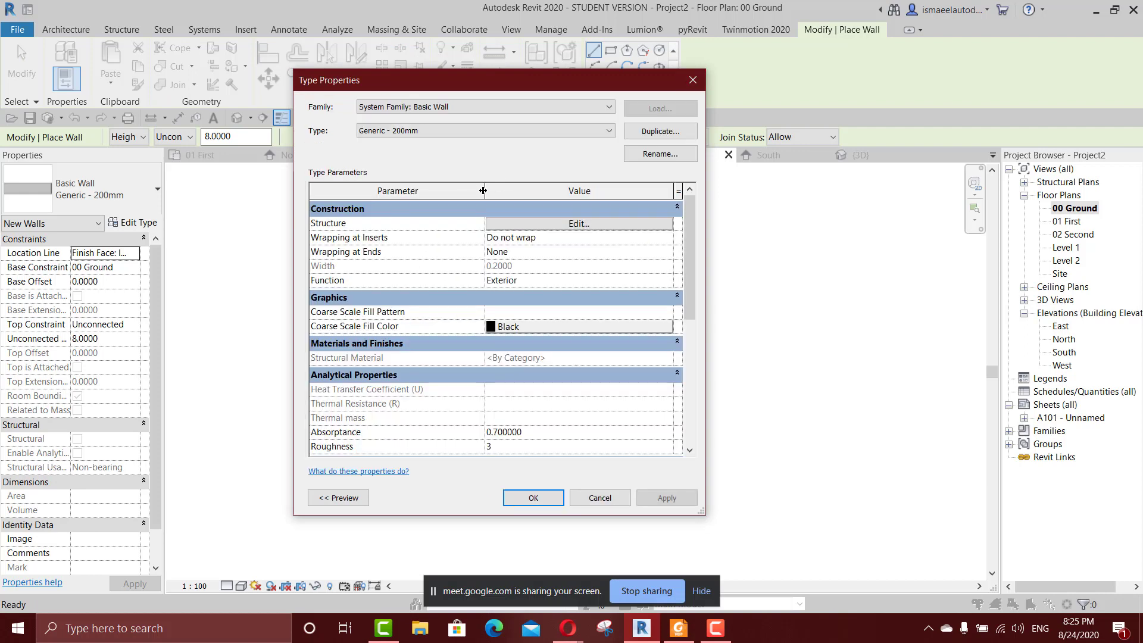
left_click(693, 80)
Leave wall placement and examine both walls against the levels in the 3D view.
scroll(518, 215, "down", 2)
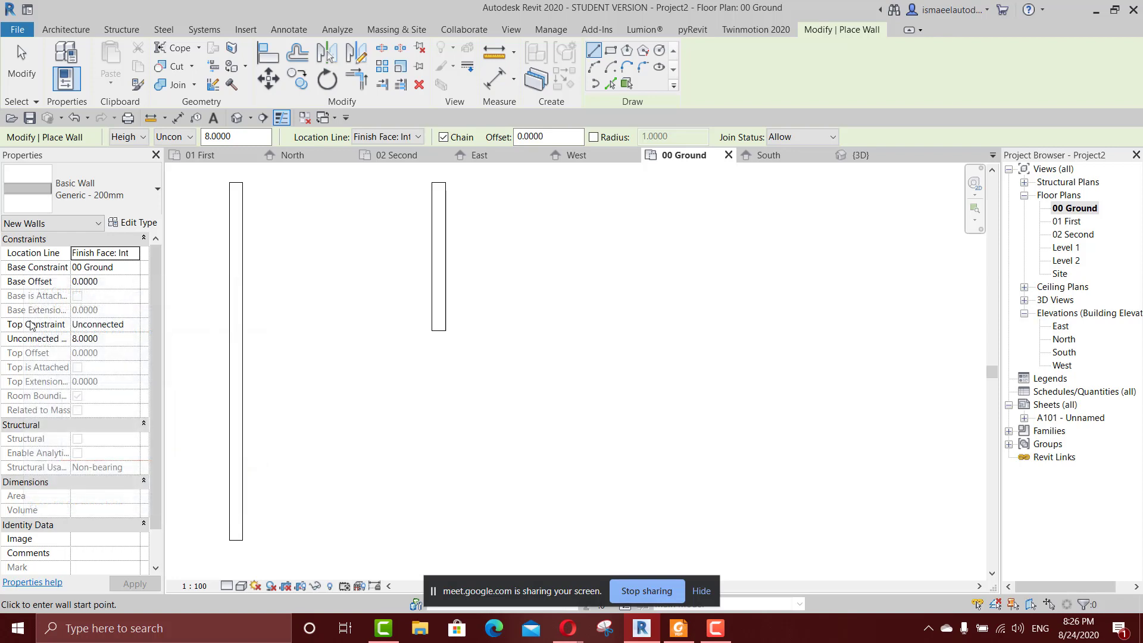
scroll(589, 332, "down", 1)
key("Escape")
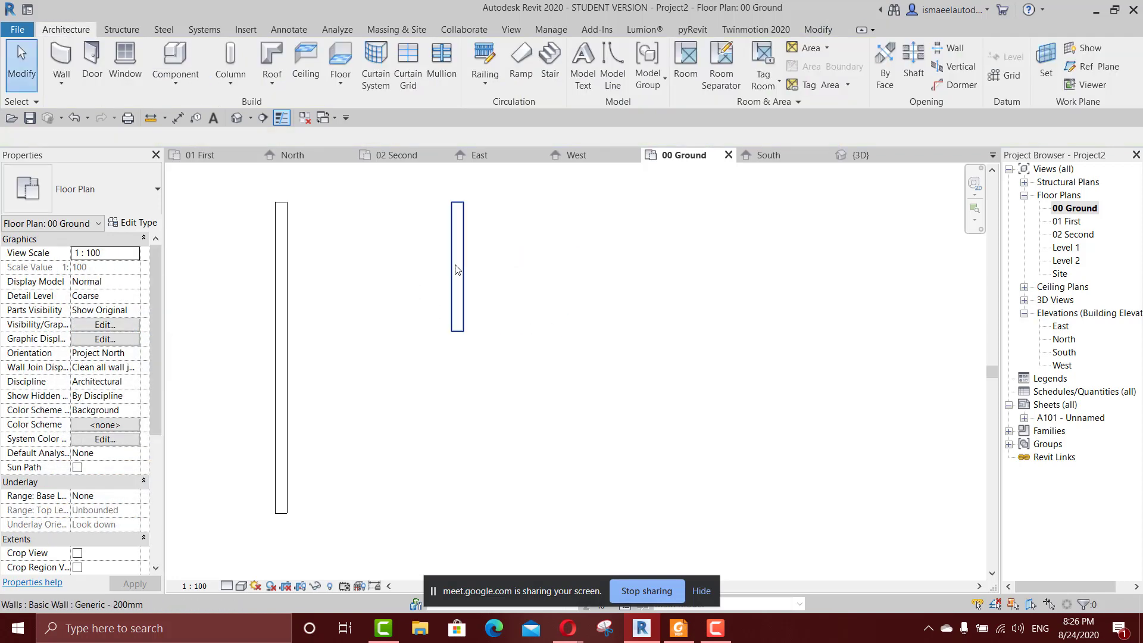
left_click(857, 155)
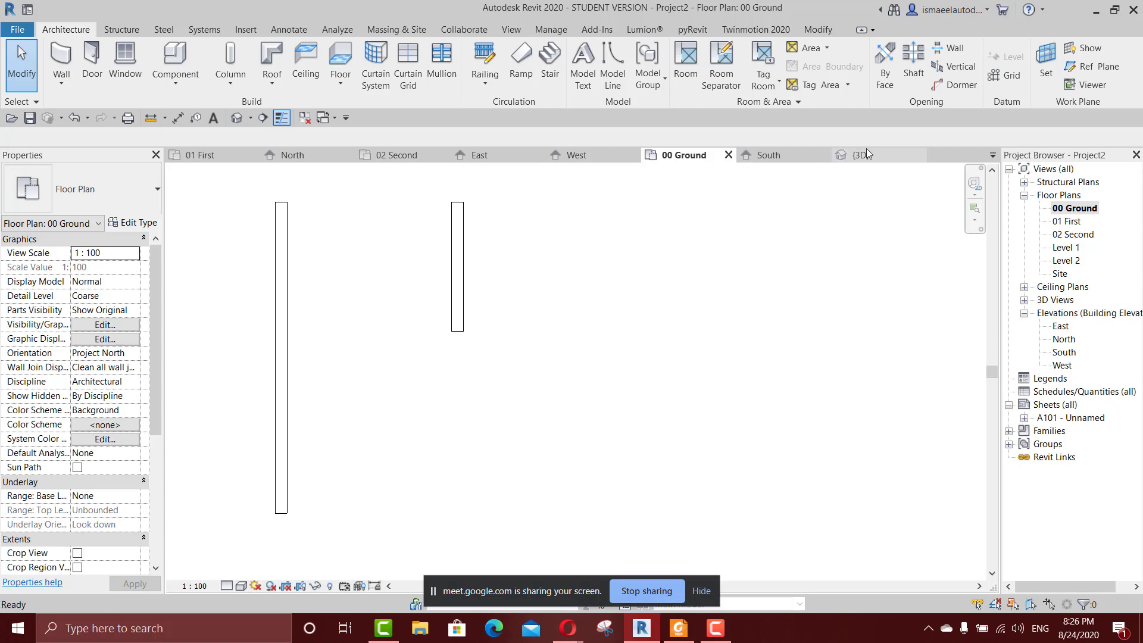
scroll(688, 274, "down", 4)
middle_click_drag(636, 311, 524, 349)
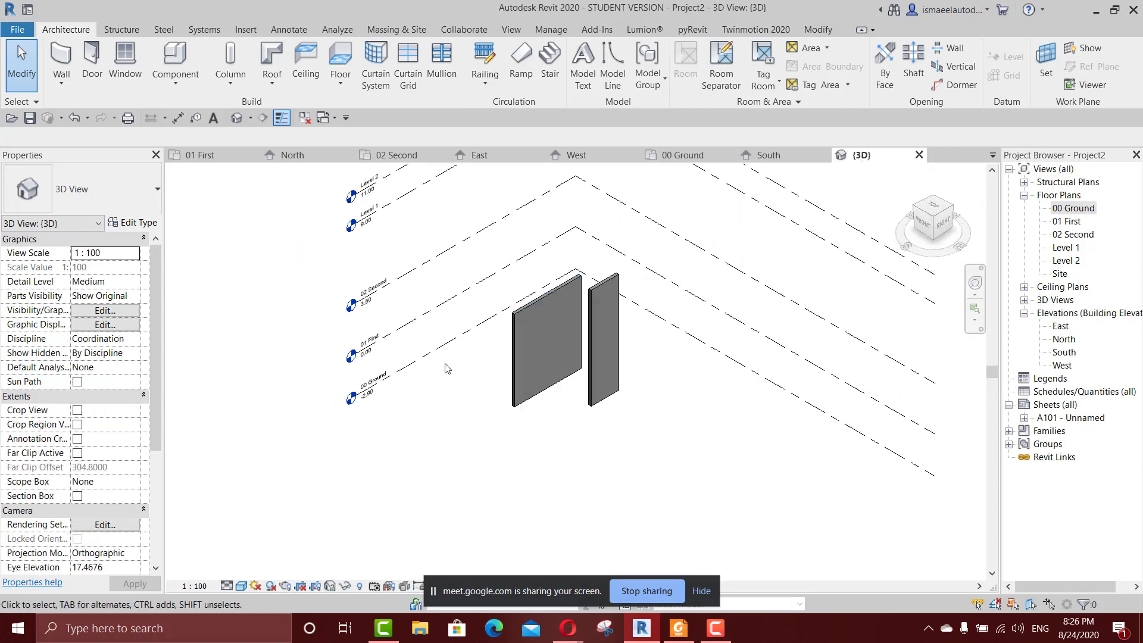
scroll(447, 364, "up", 3)
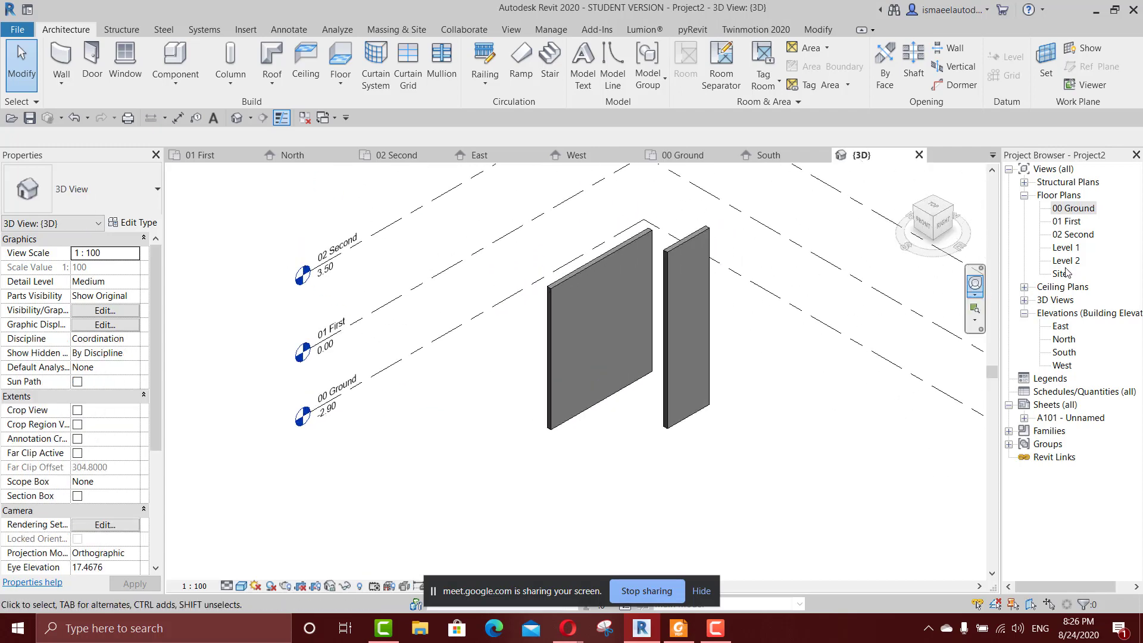
Delete the narrower, taller wall in the East elevation.
double_click(1060, 327)
left_click(639, 476)
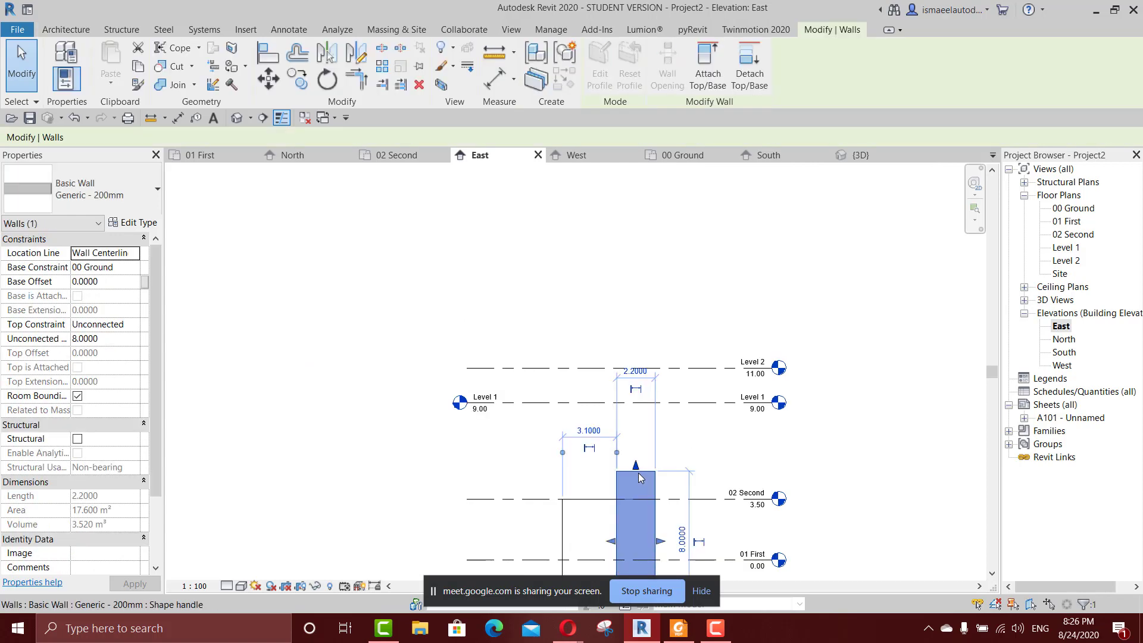
key("Delete")
middle_click_drag(642, 480, 616, 332)
scroll(617, 371, "up", 1)
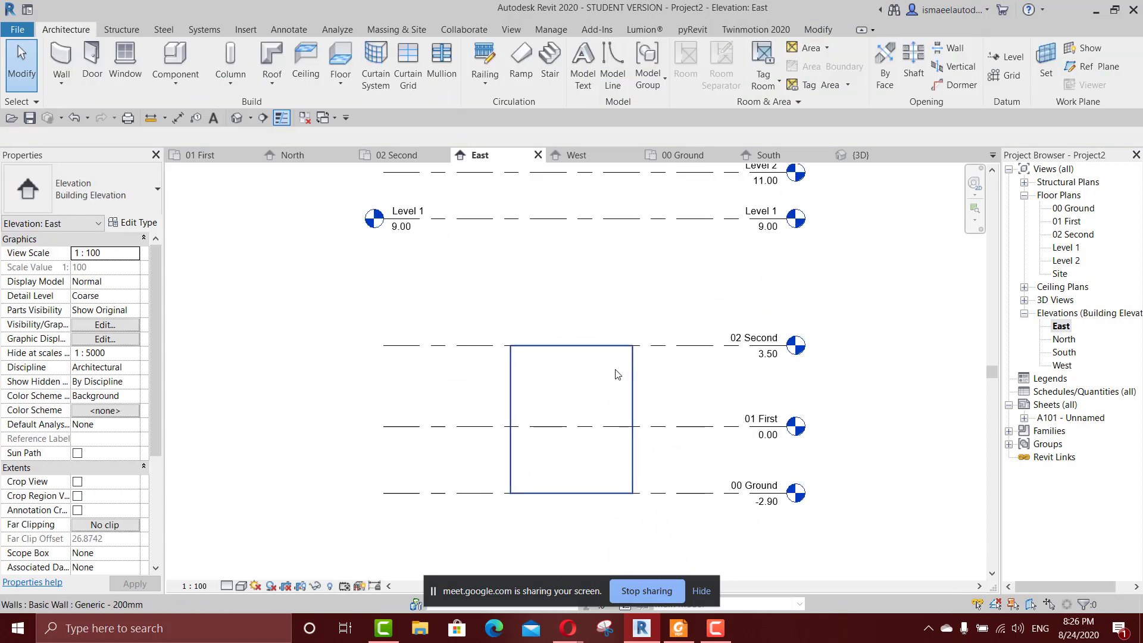
Set the remaining wall's top offset to 1 m above the 02 Second level.
left_click(596, 413)
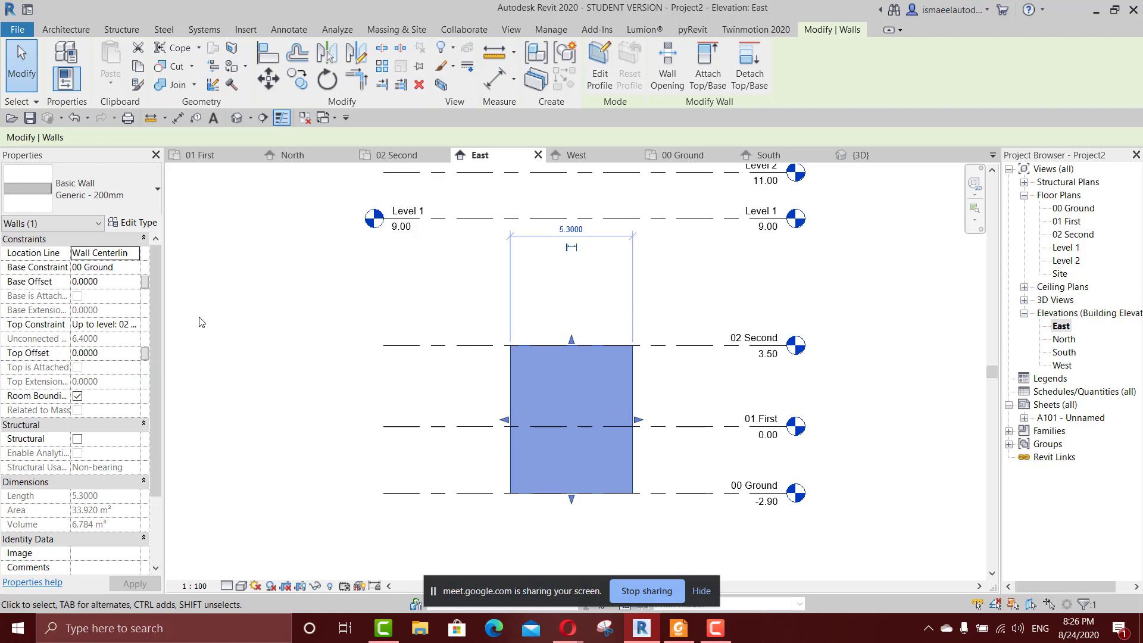
left_click(105, 352)
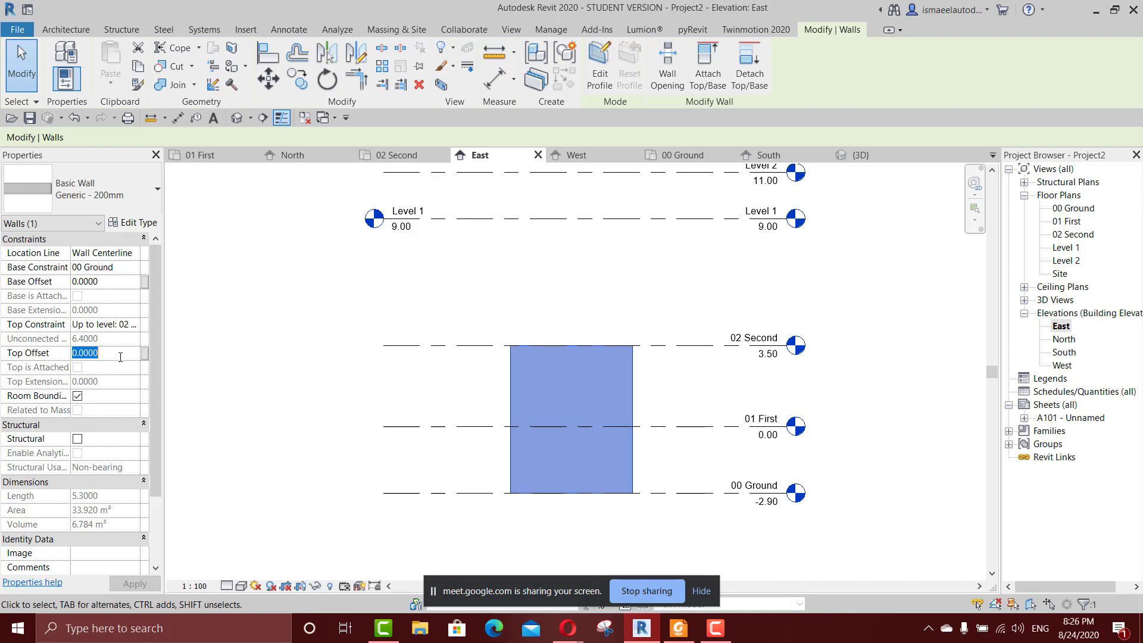
type("1")
key("Return")
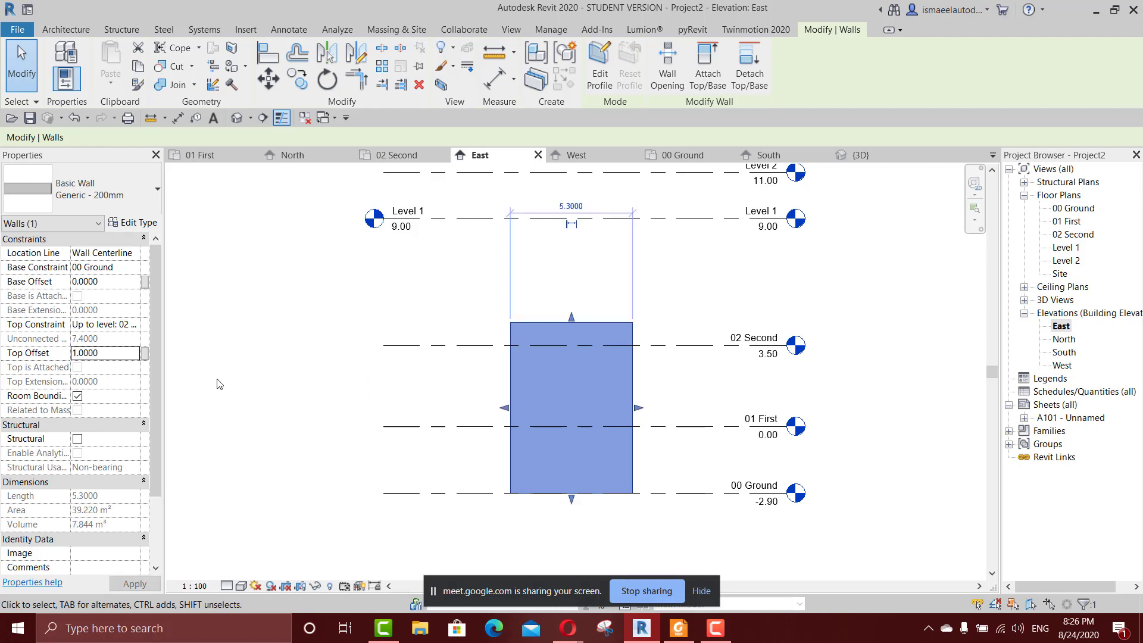
Set the wall's base offset to 1 m above the 00 Ground level.
scroll(661, 368, "up", 1)
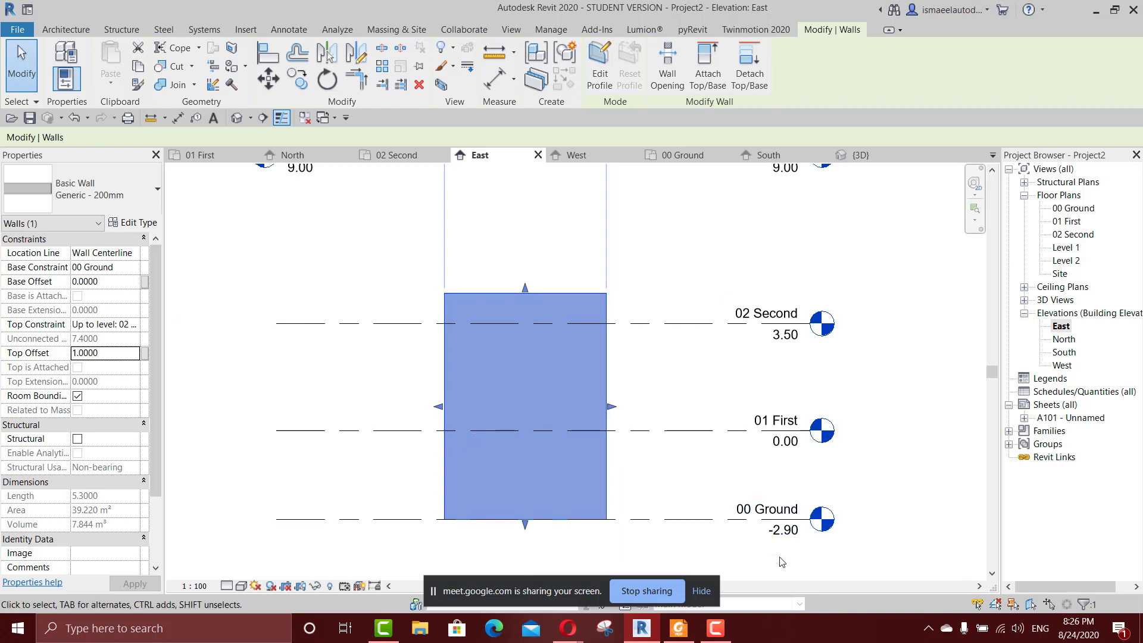
left_click(105, 286)
double_click(82, 282)
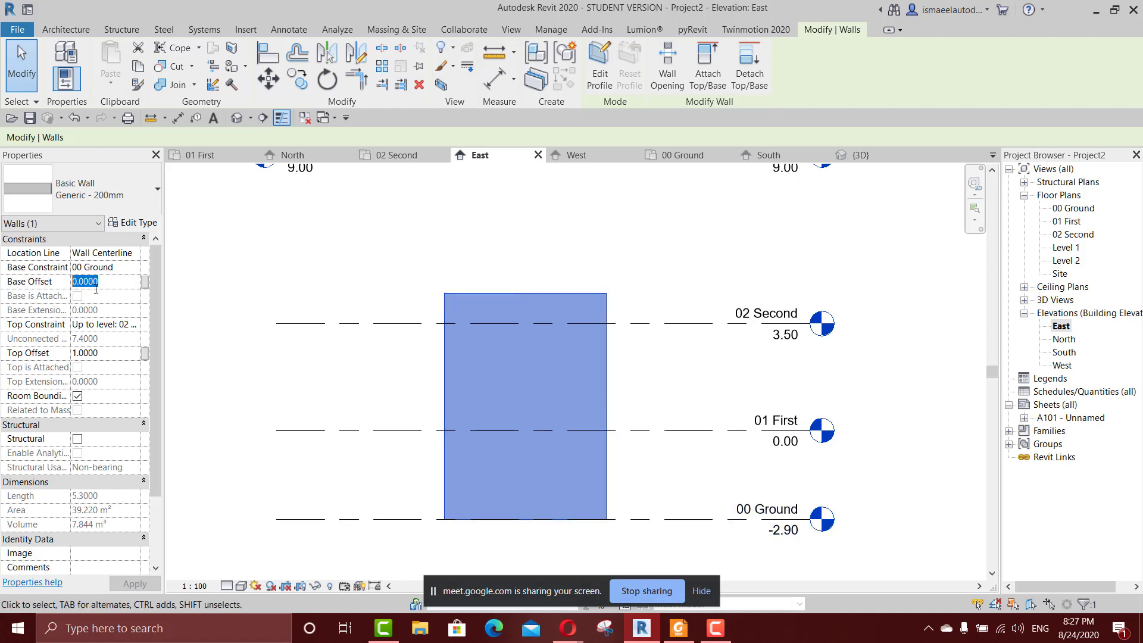
type("1")
key("Return")
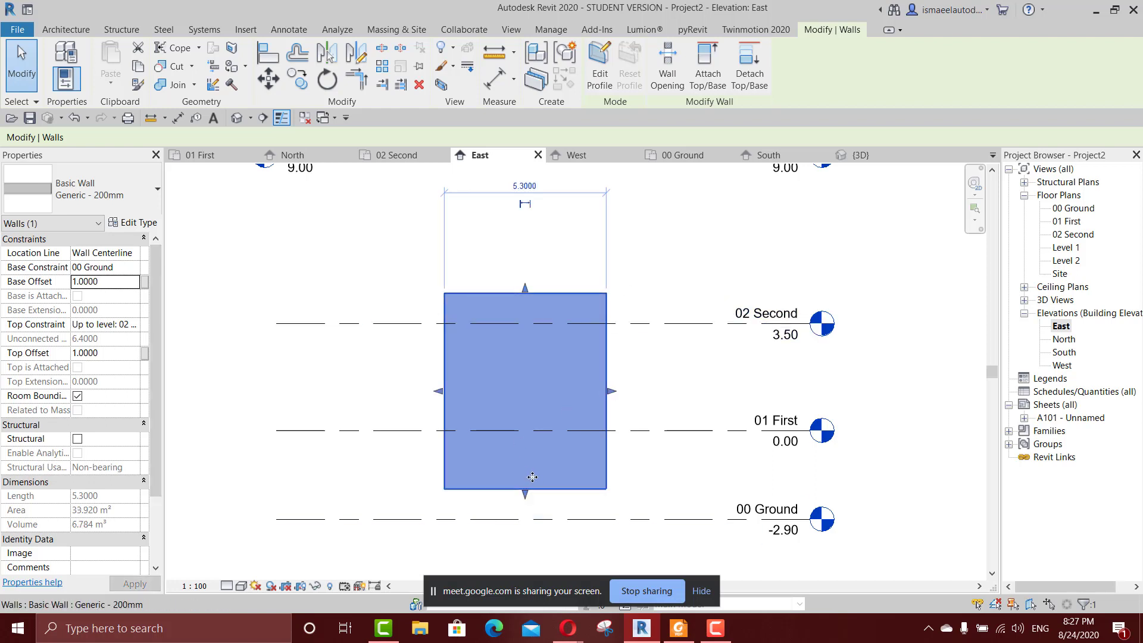
middle_click_drag(532, 477, 642, 421)
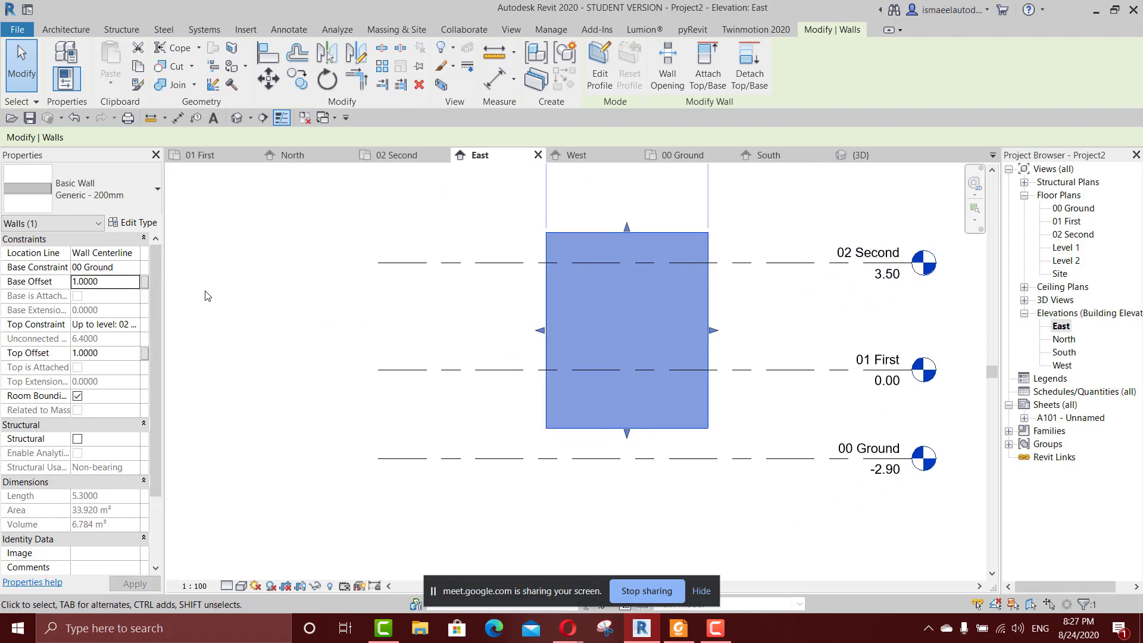
Set the wall's base offset to -1 m so that it extends below the 00 Ground level.
double_click(122, 285)
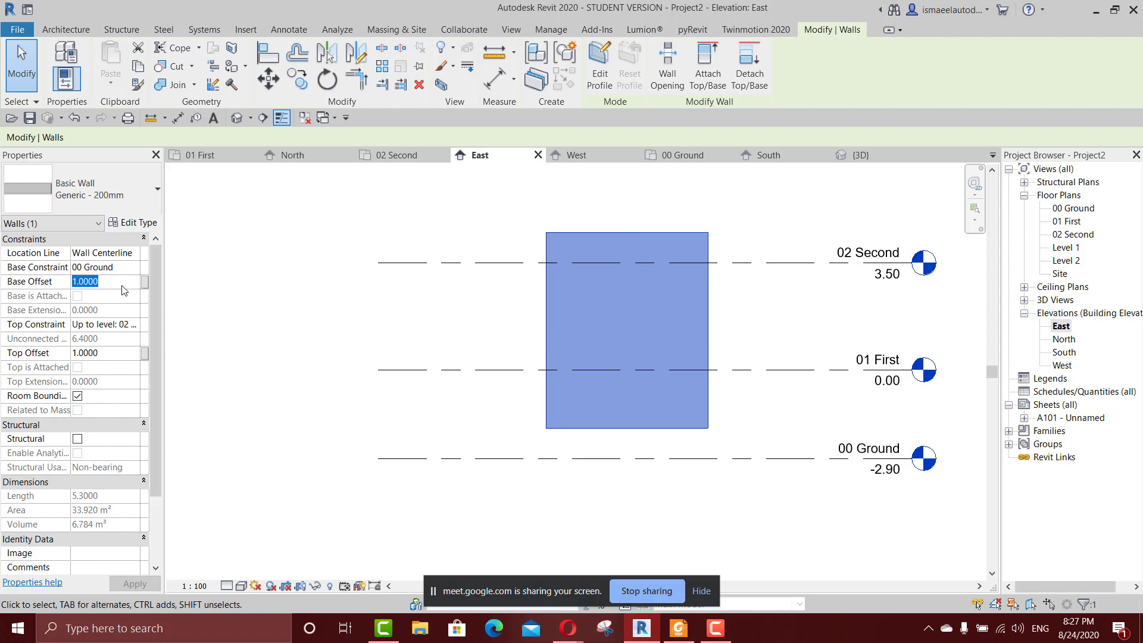
type("-1")
key("Return")
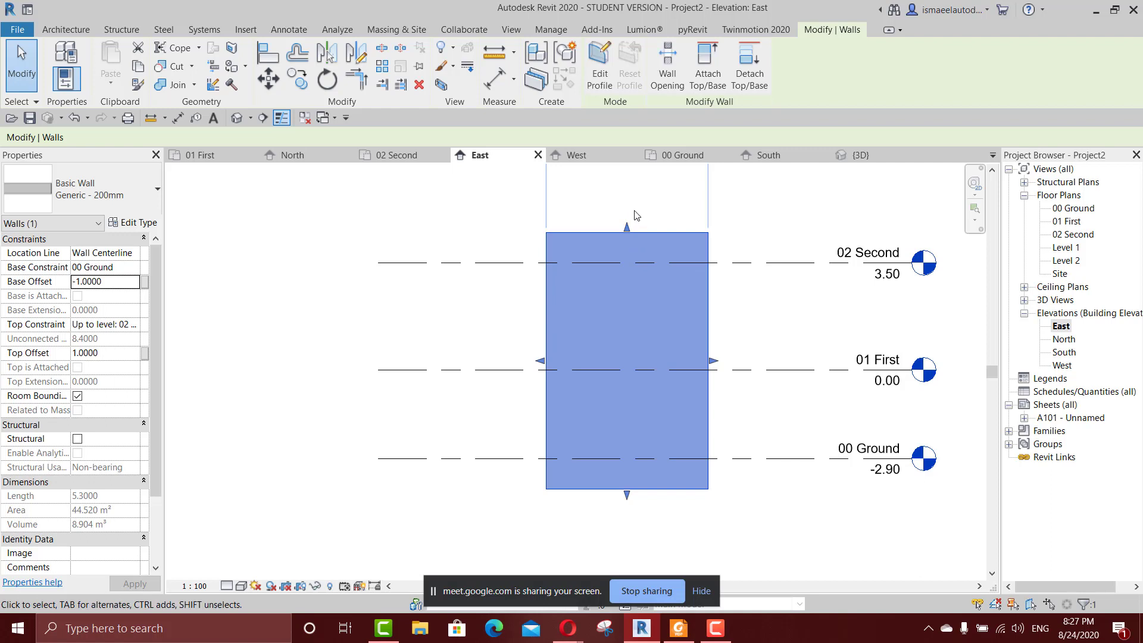
Stretch the wall's top edge upward to a top offset of about 4.11 m above 02 Second.
scroll(645, 215, "up", 1)
middle_click_drag(645, 215, 600, 270)
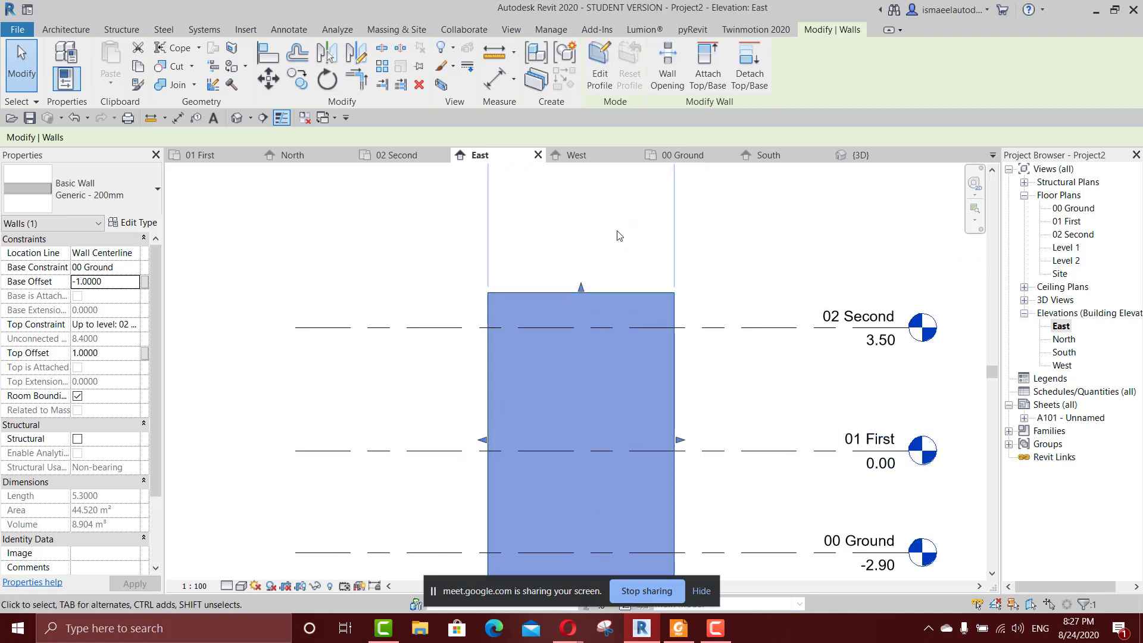
left_click_drag(581, 287, 582, 179)
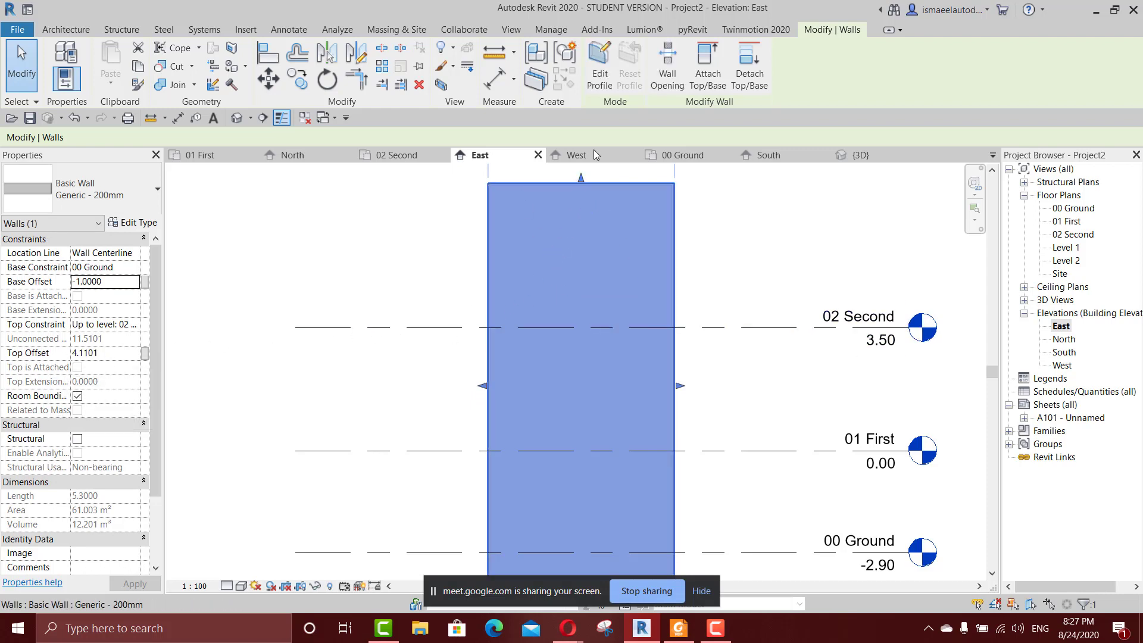
scroll(587, 231, "down", 1)
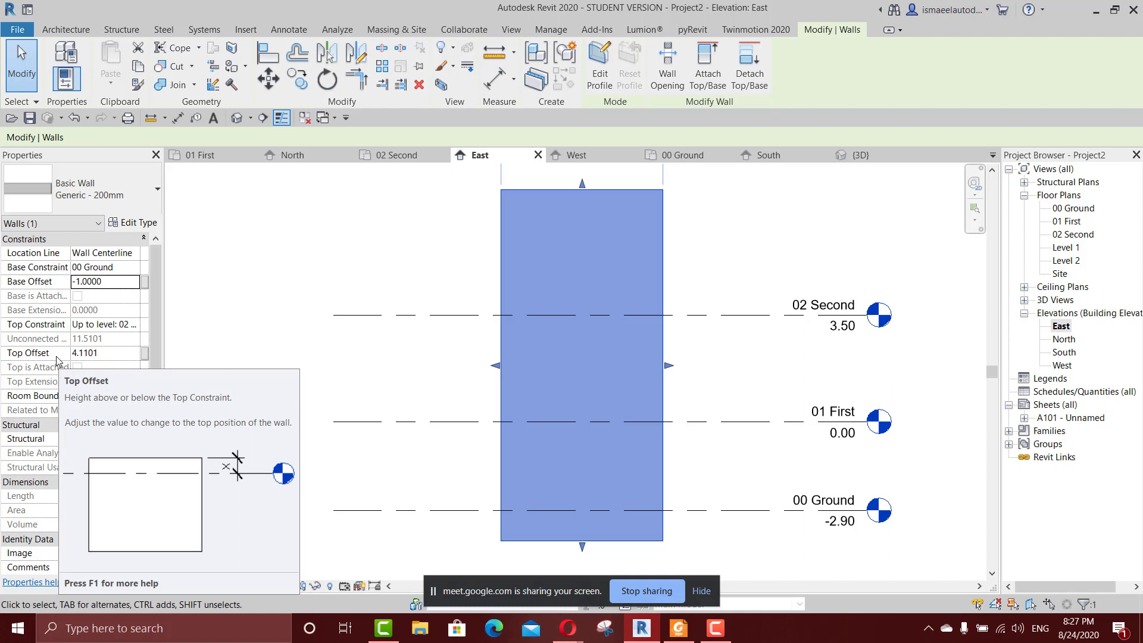
Set the wall's top offset to 4 m and deselect the wall.
left_click(104, 354)
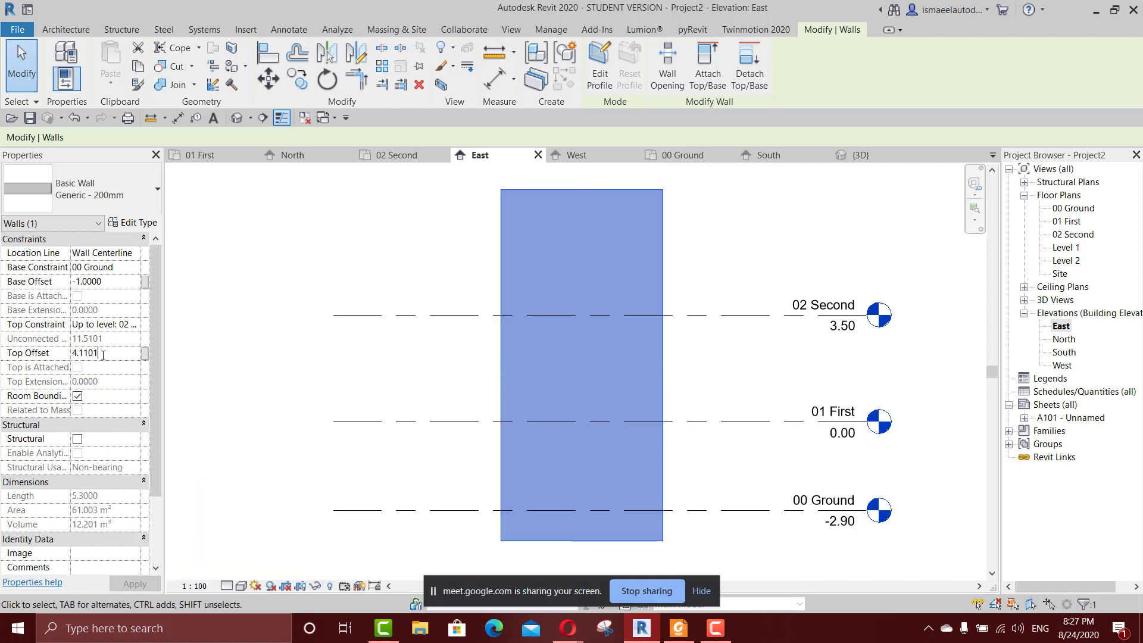
key("BackSpace")
key("BackSpace")
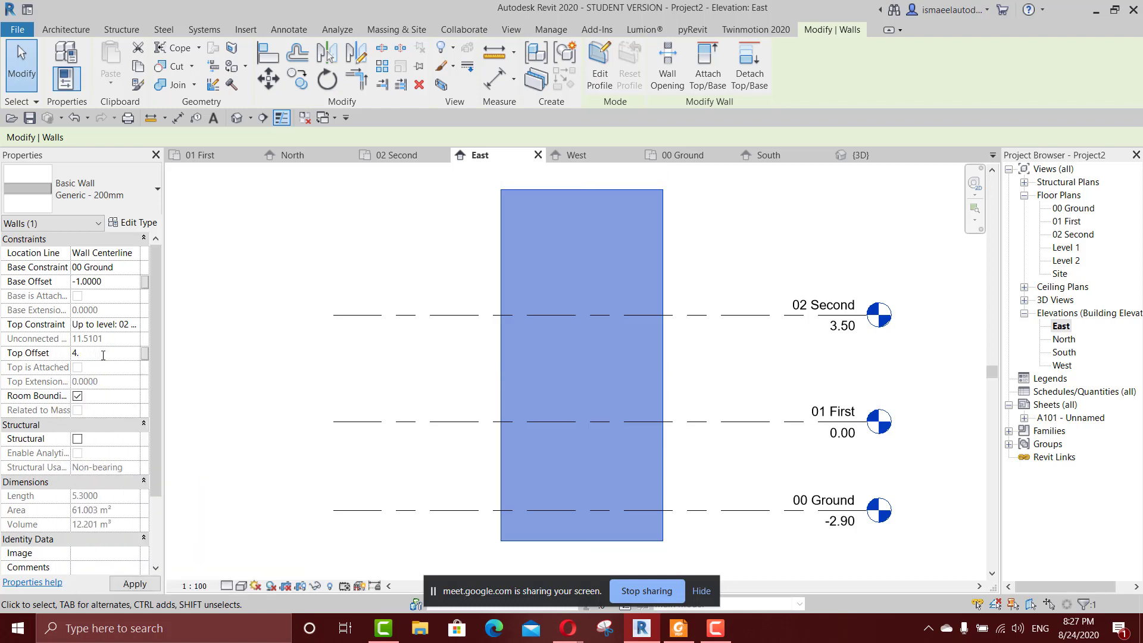
key("Return")
left_click(749, 266)
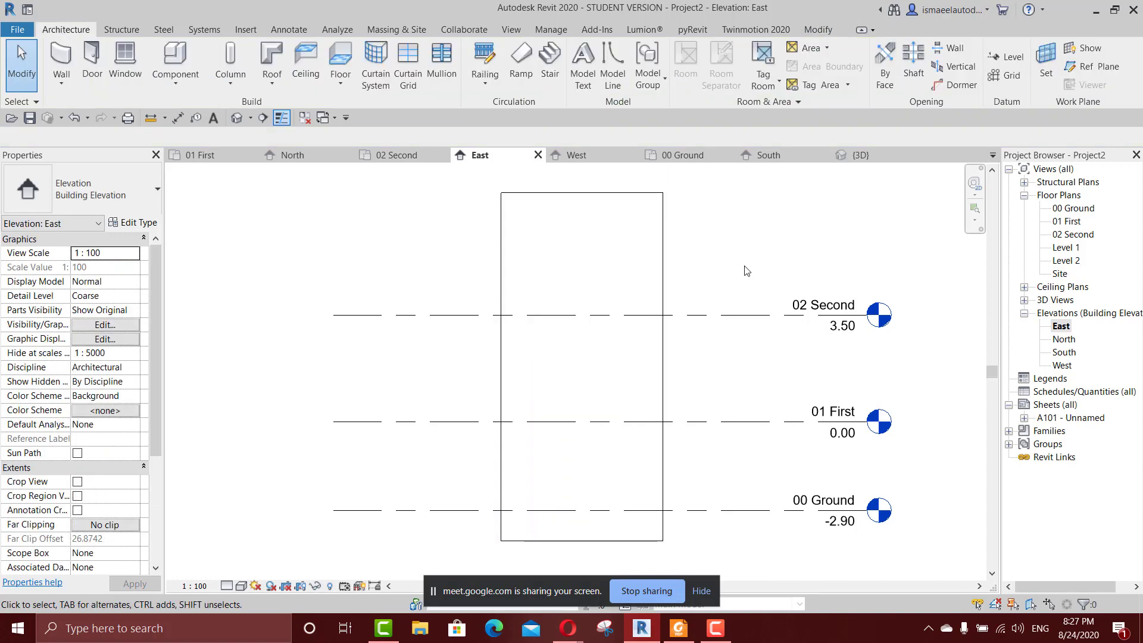
Open the 00 Ground floor plan and delete the existing vertical wall.
left_click(596, 298)
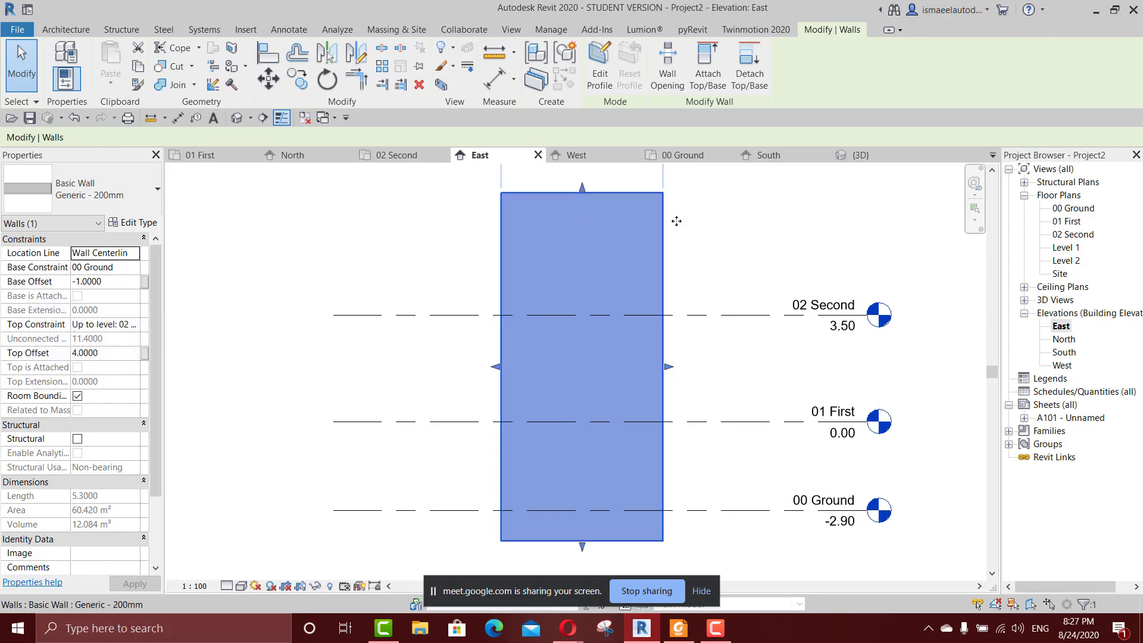
double_click(1075, 208)
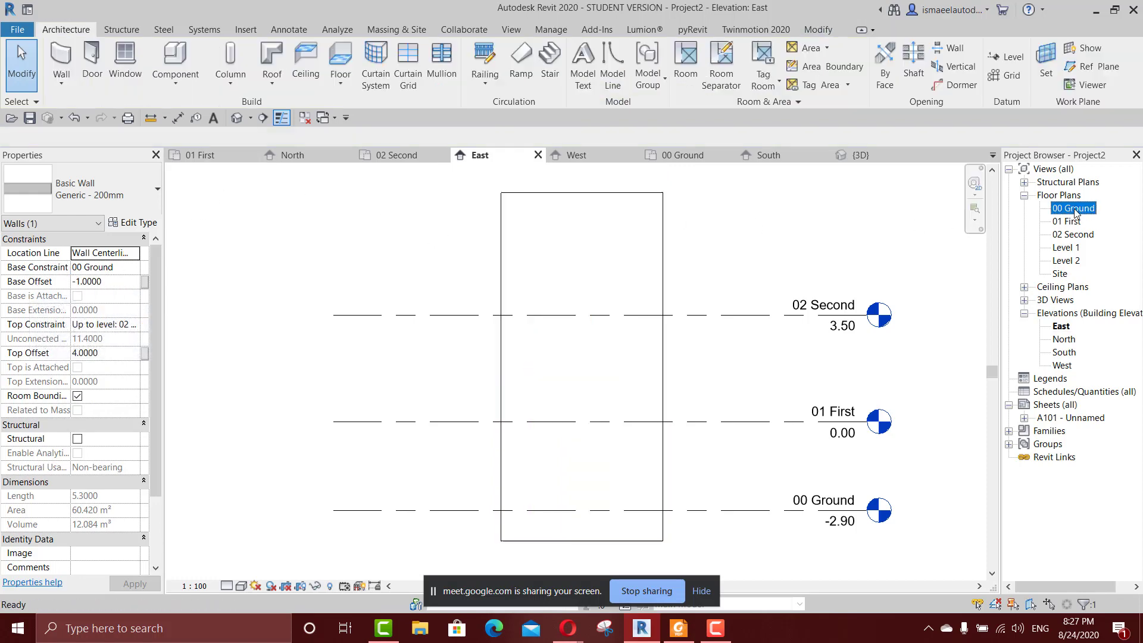
left_click(477, 338)
left_click(390, 286)
key("Delete")
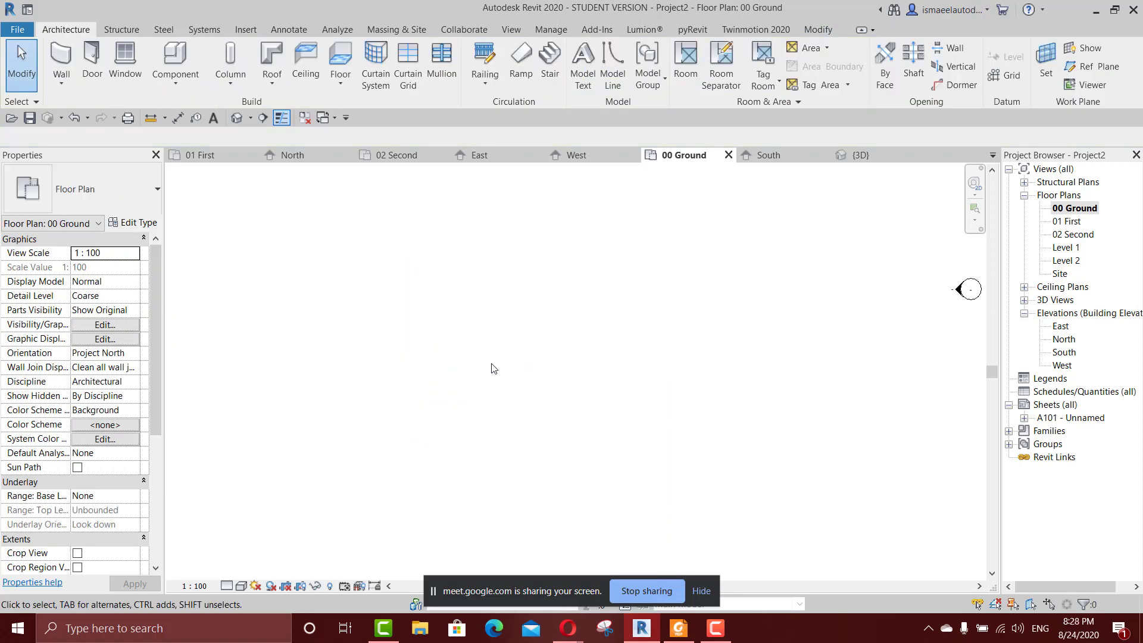
Draw a rectangular room of Generic - 200mm walls, about 5.9 m by 5.6 m, in the 00 Ground plan.
scroll(493, 369, "down", 1)
key("w")
key("a")
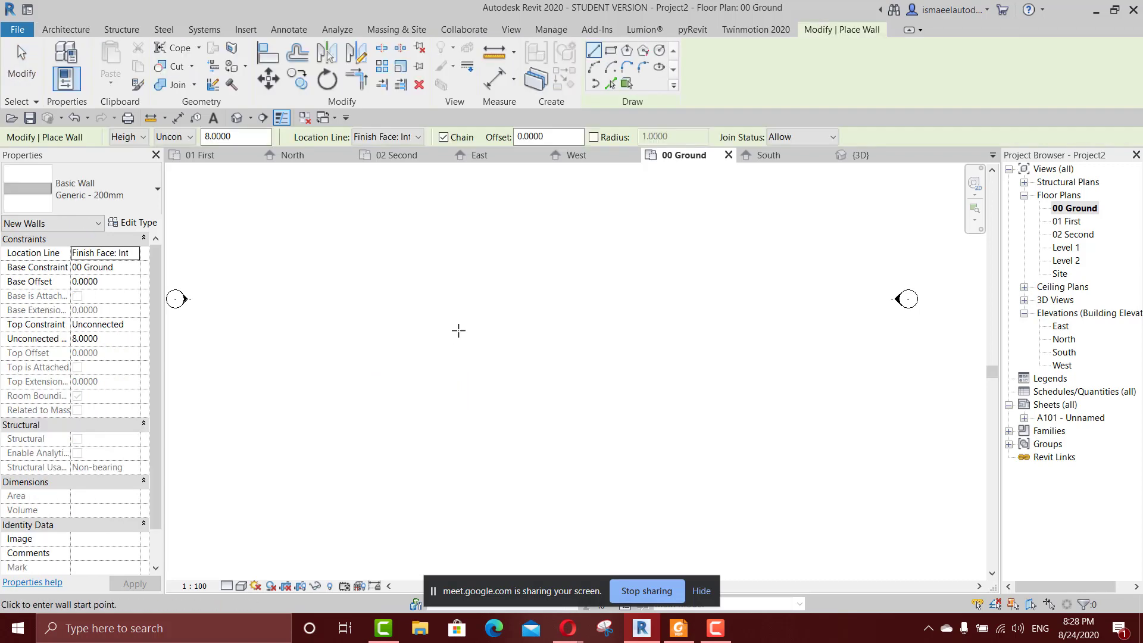
left_click(610, 50)
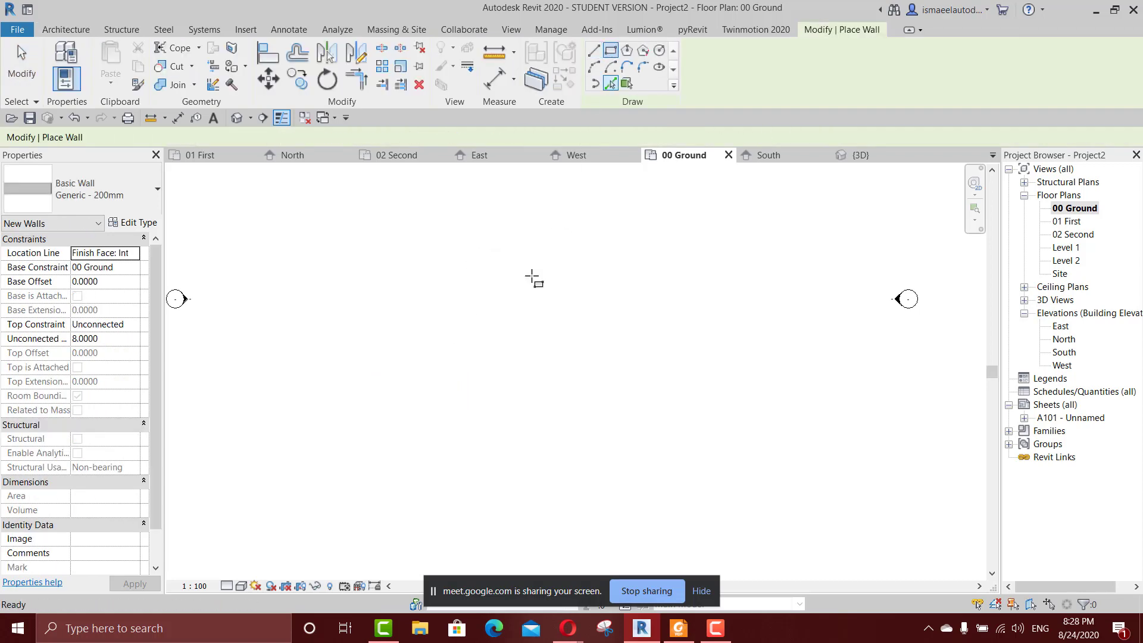
left_click(453, 291)
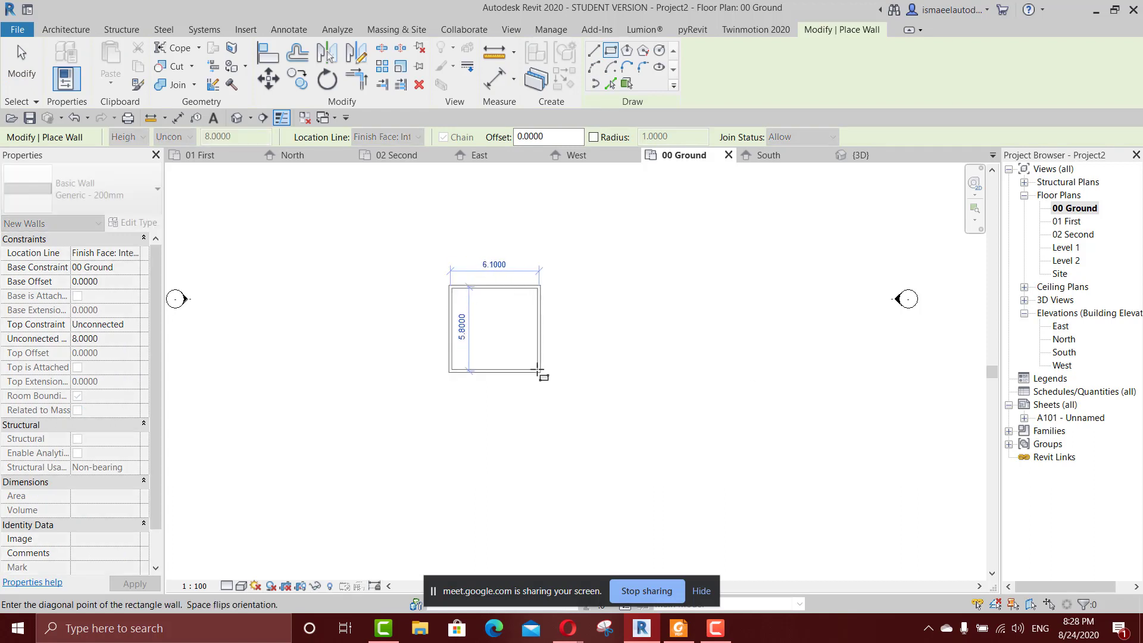
left_click(539, 370)
Set the rectangular room's horizontal dimension to 5 m and its vertical dimension to 7 m, and end wall placement.
scroll(504, 348, "up", 1)
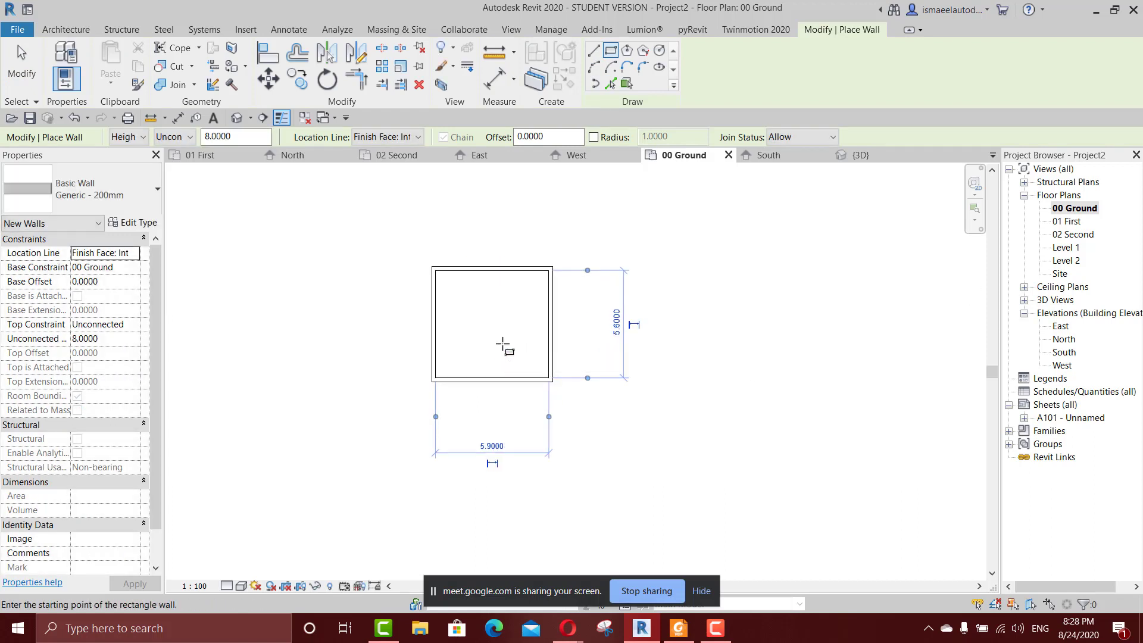
left_click(502, 445)
left_click(502, 445)
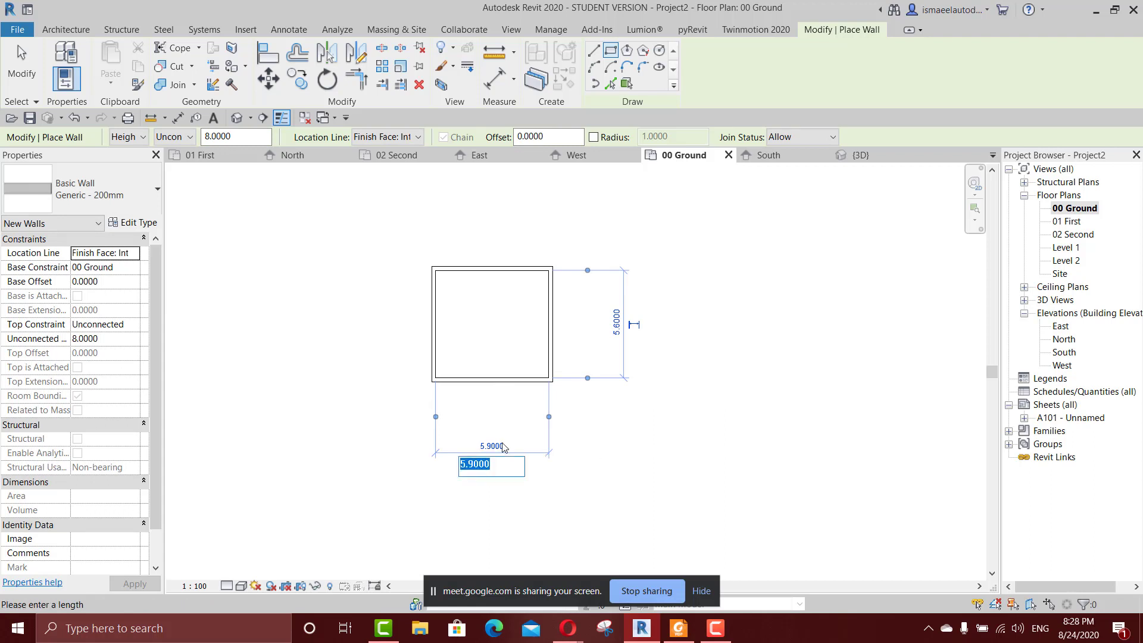
type("5")
key("Return")
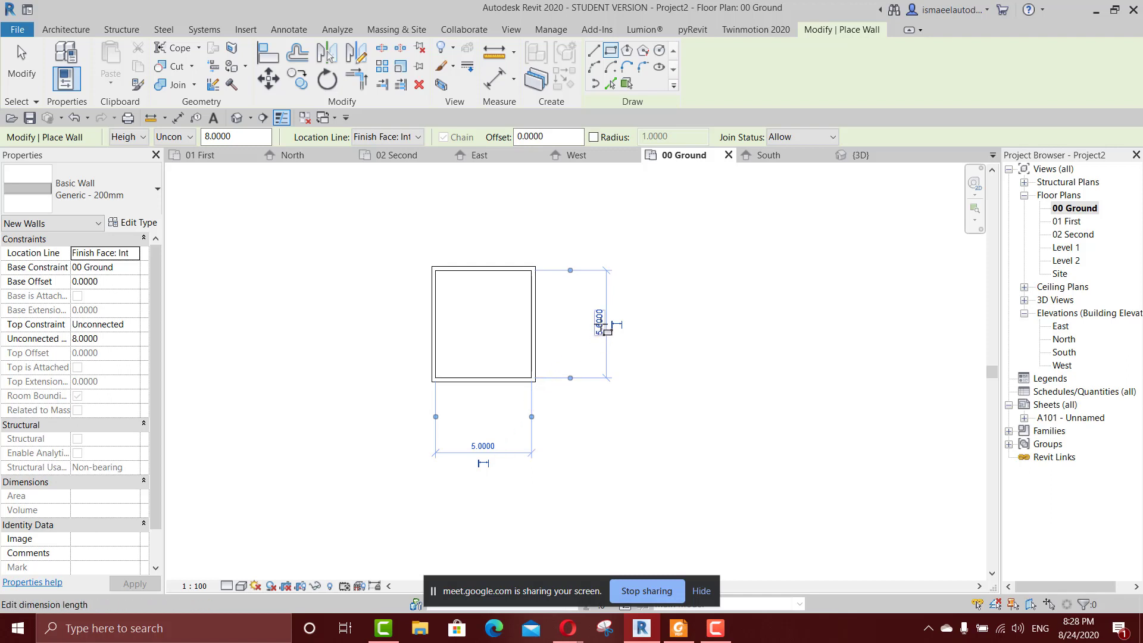
left_click(600, 322)
type("7")
key("Return")
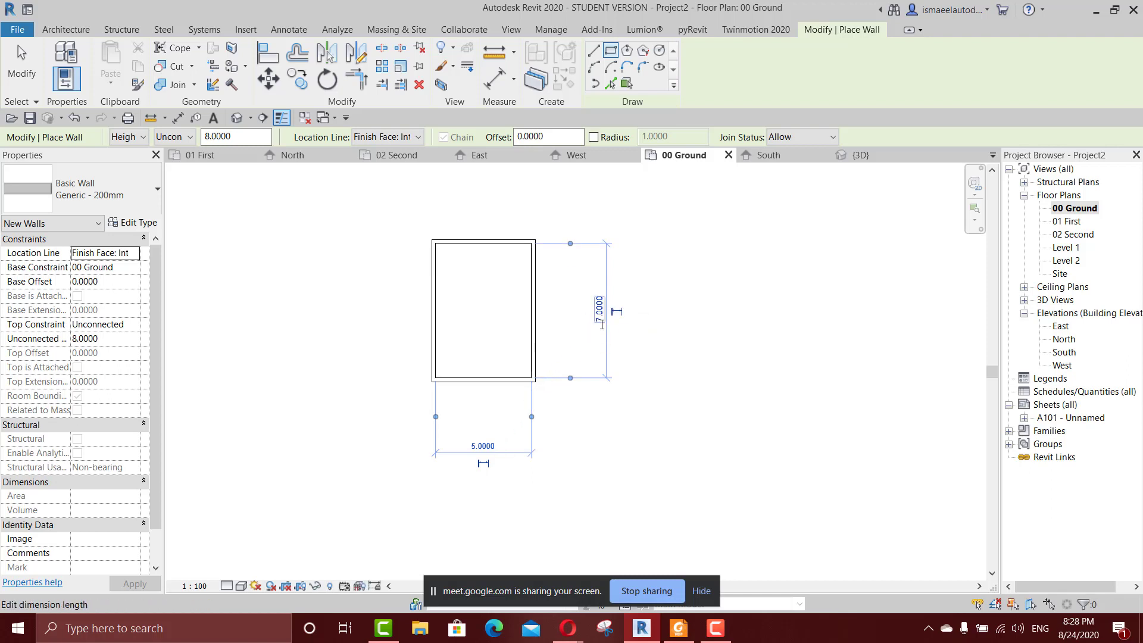
key("Escape")
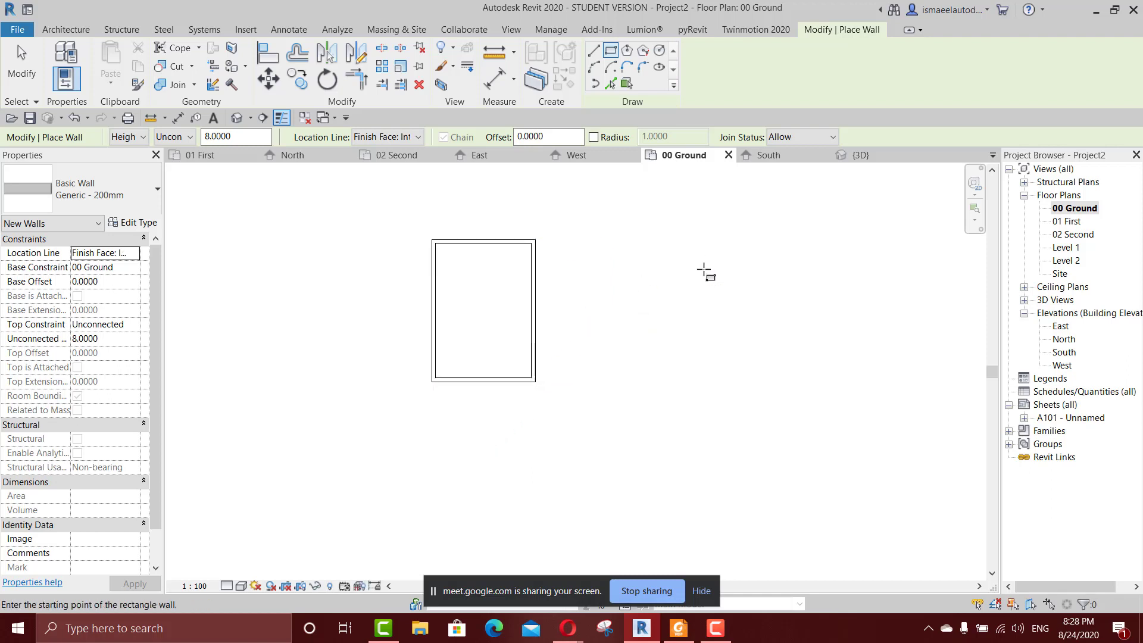
key("Escape")
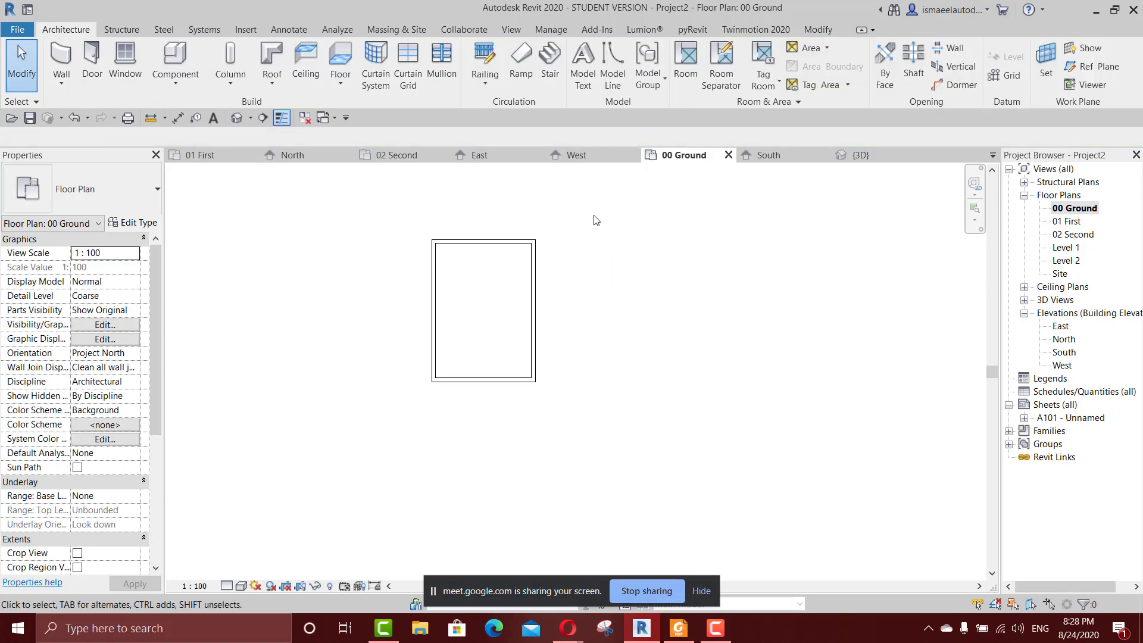
Set the top constraint of all four room walls to level 01 First and deselect them.
left_click_drag(596, 214, 420, 414)
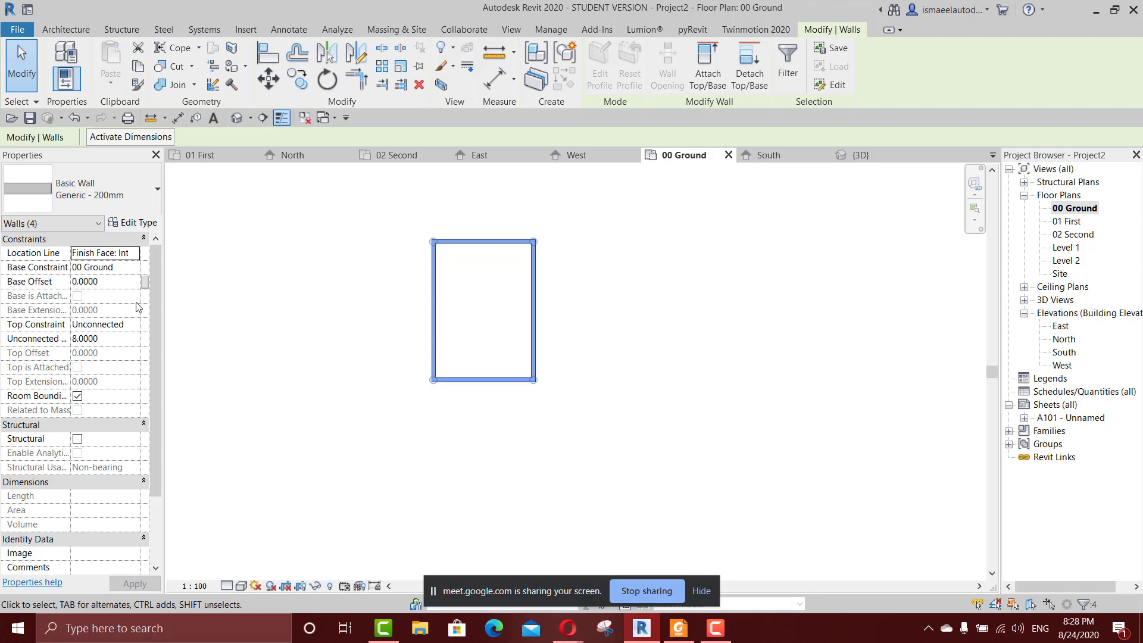
left_click(136, 260)
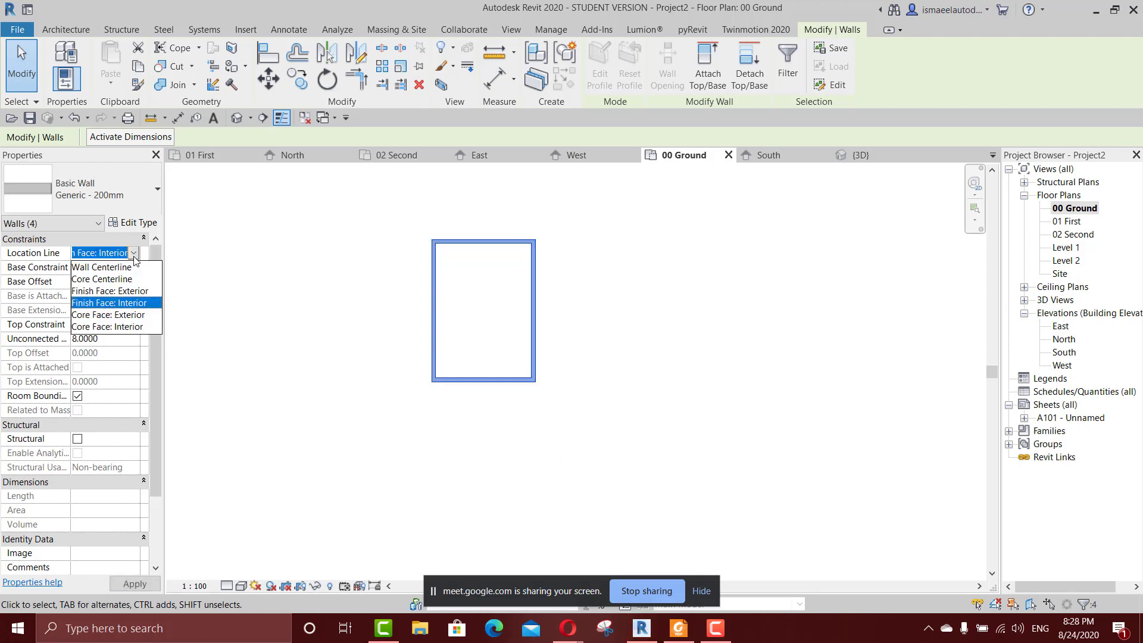
left_click(127, 275)
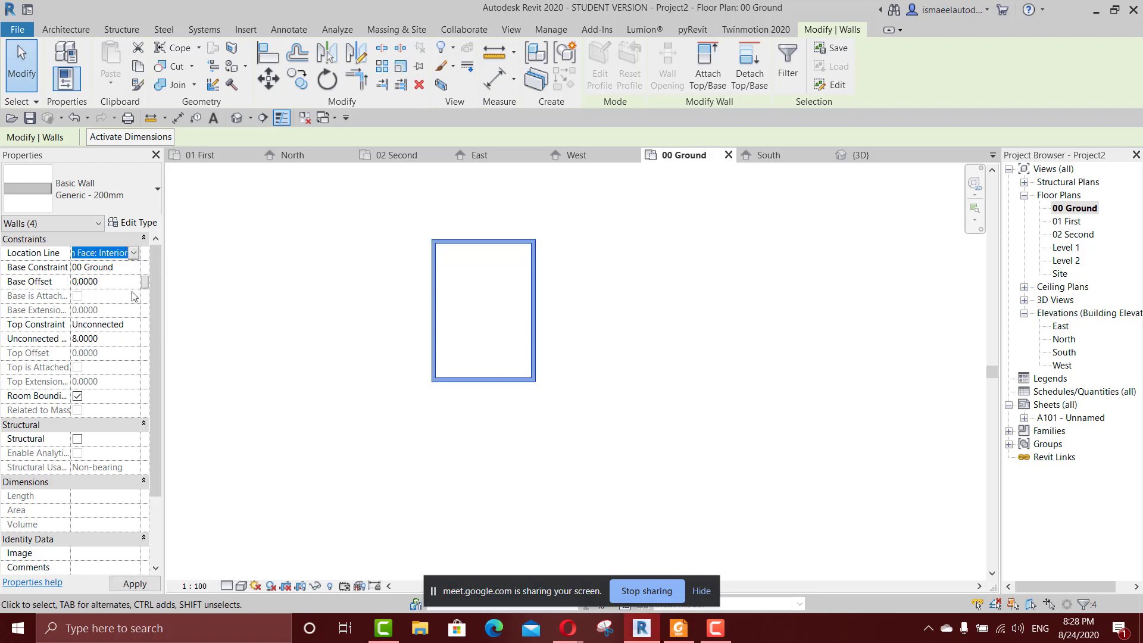
left_click(134, 324)
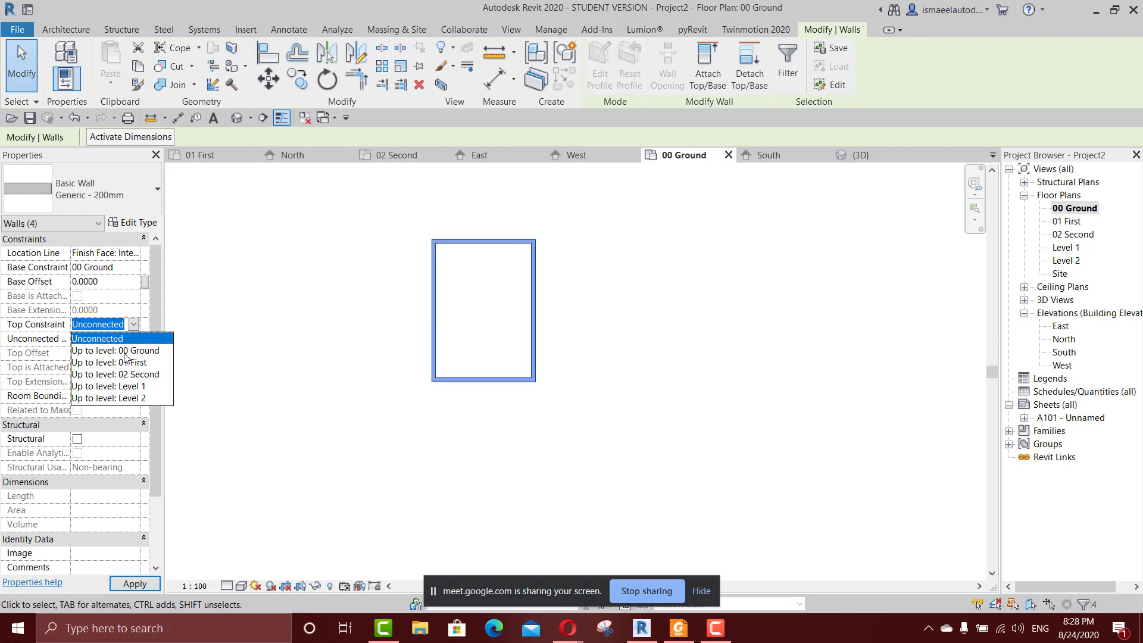
left_click(127, 362)
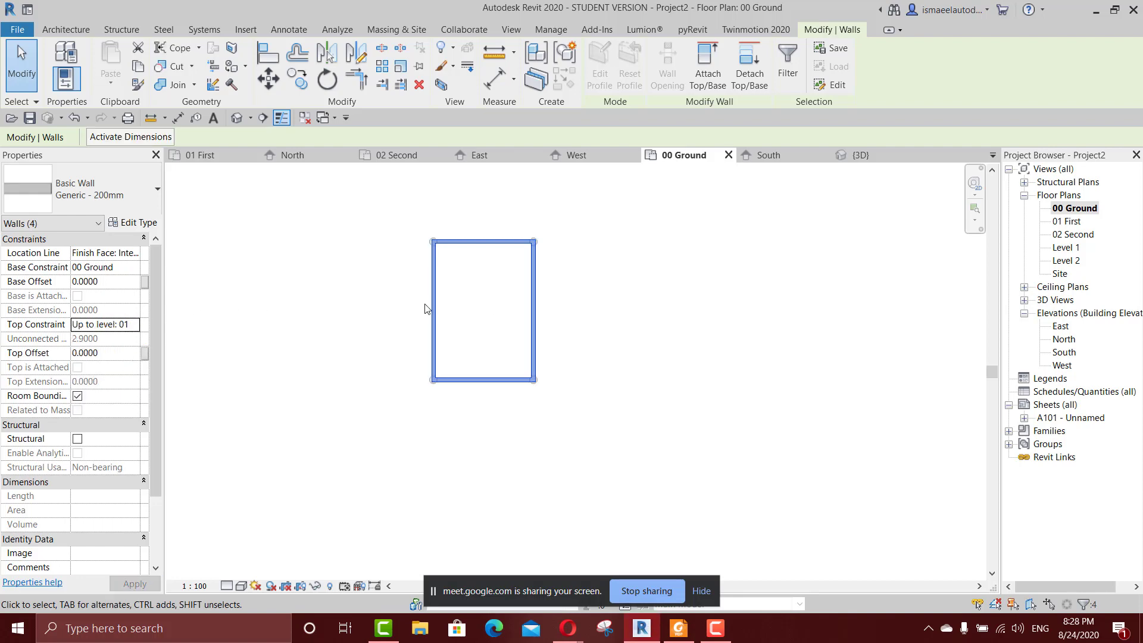
left_click(578, 310)
Open the 01 First floor plan and set its underlay base level to 00 Ground.
scroll(525, 319, "up", 3)
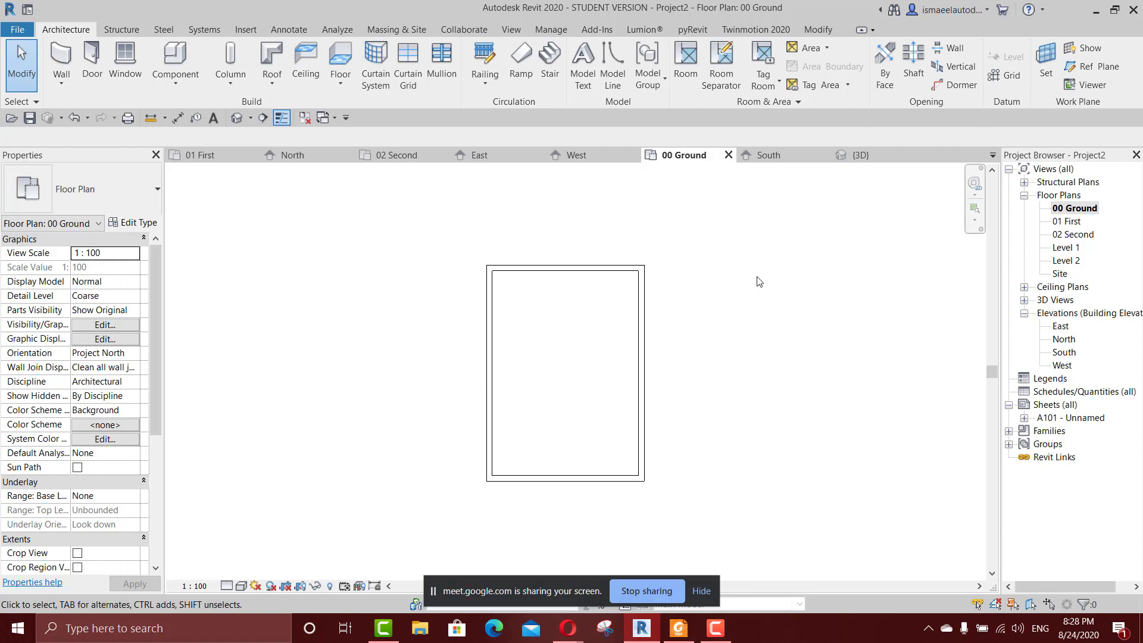
double_click(1069, 221)
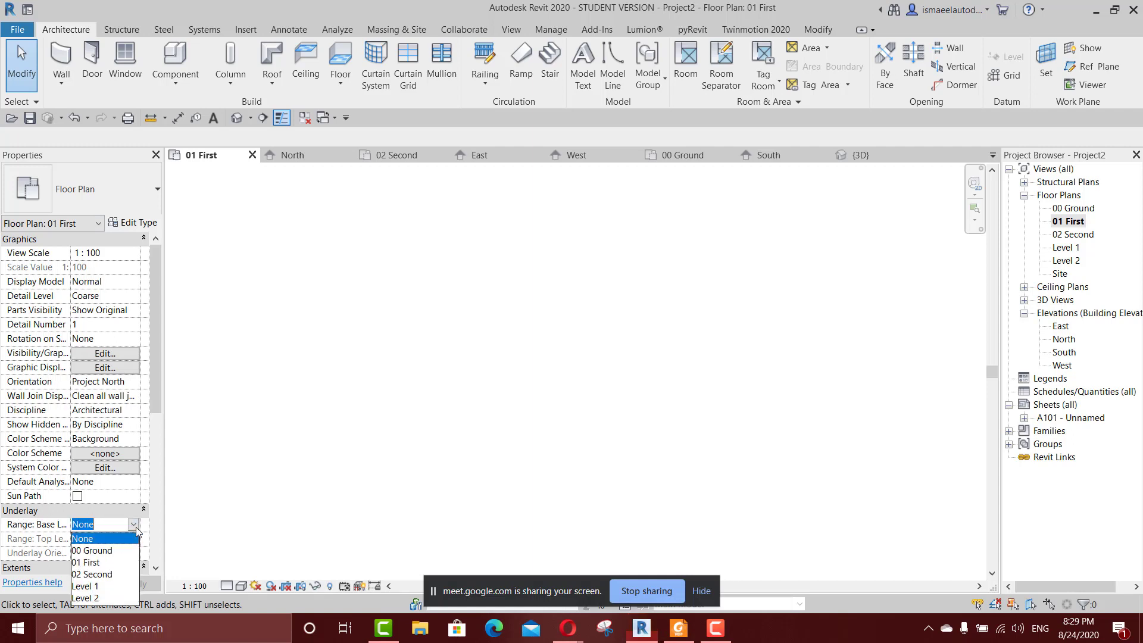
left_click(136, 528)
left_click(111, 552)
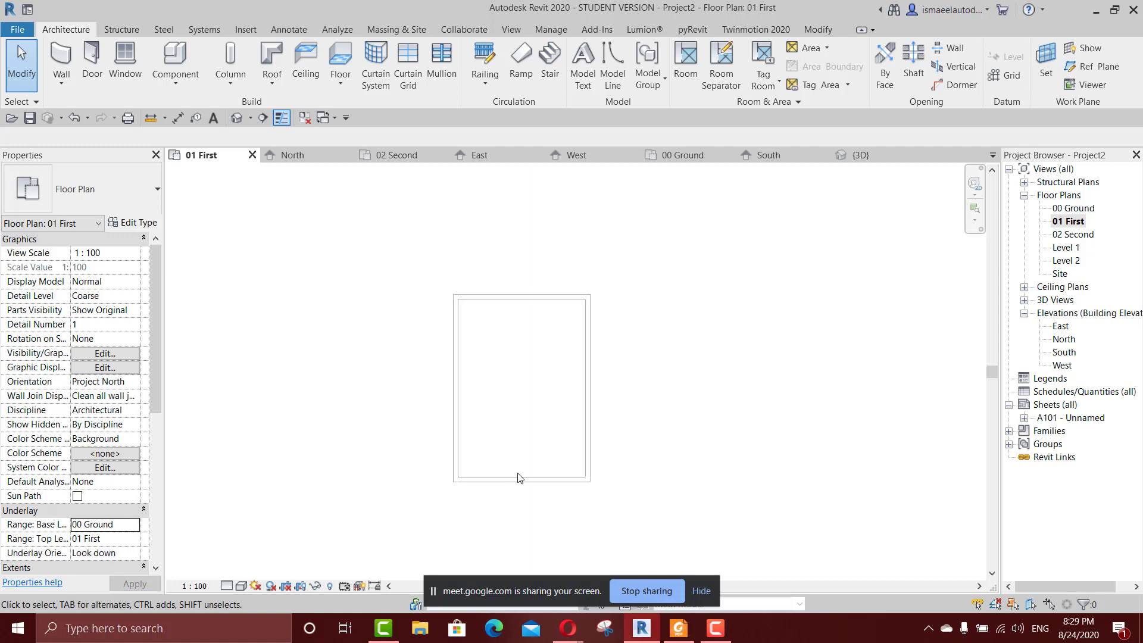
left_click_drag(385, 217, 691, 567)
left_click_drag(393, 223, 668, 548)
left_click_drag(354, 216, 631, 537)
scroll(536, 298, "up", 3)
middle_click_drag(554, 367, 648, 274)
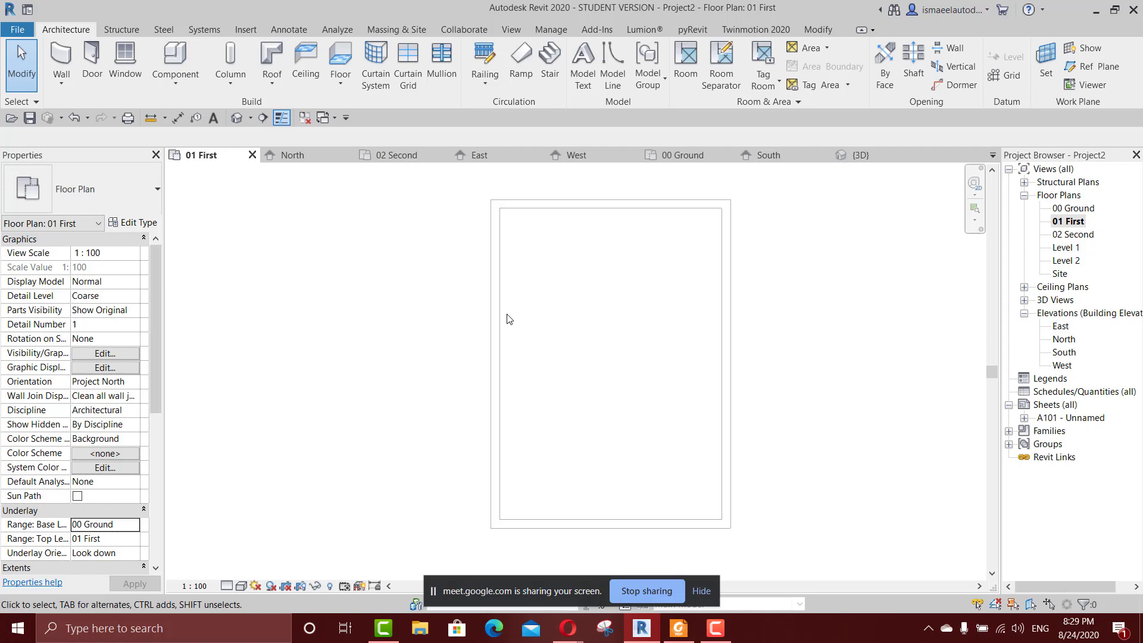
left_click(509, 547)
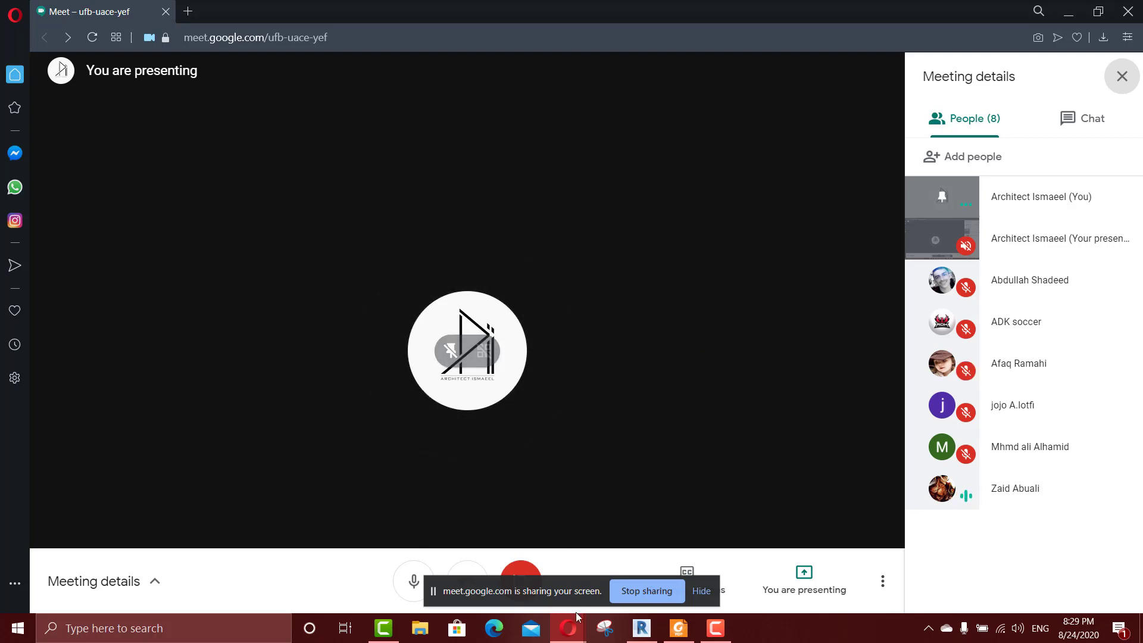
key("alt+Tab")
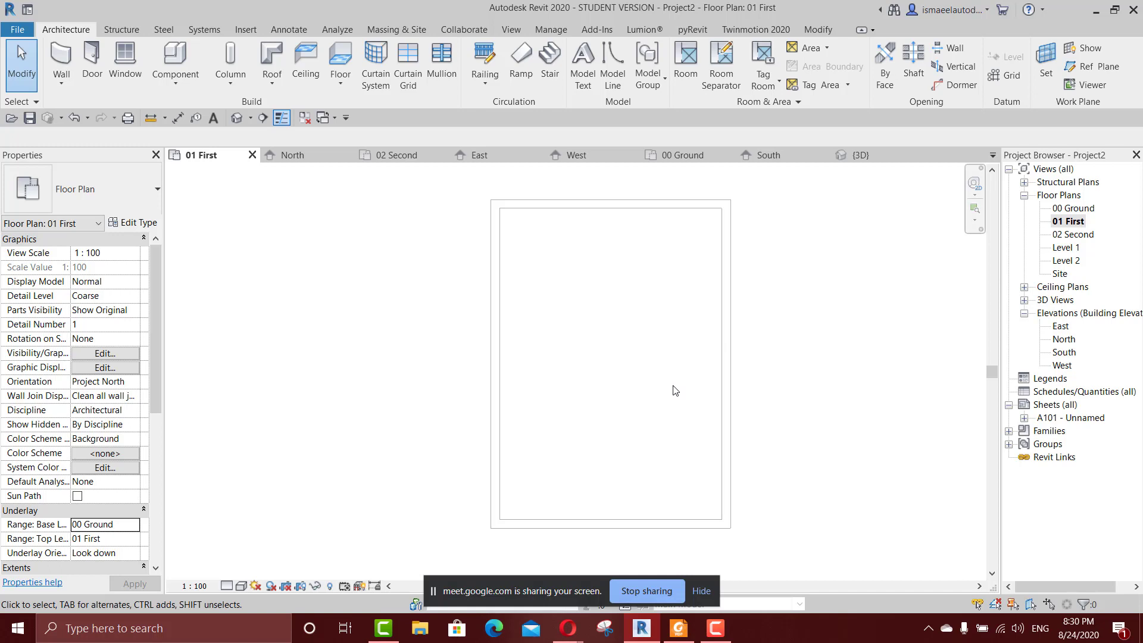
Draw a horizontal wall about 5.1 m long across the underlaid room, with its top constraint set to level 02 Second.
key("w")
key("a")
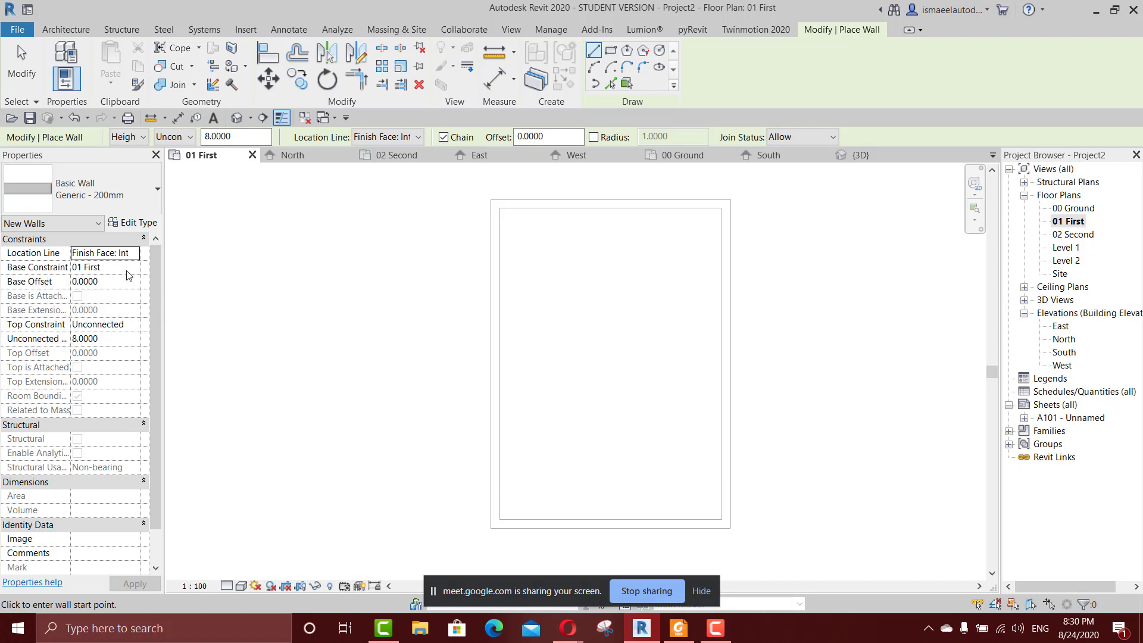
left_click(131, 326)
left_click(133, 325)
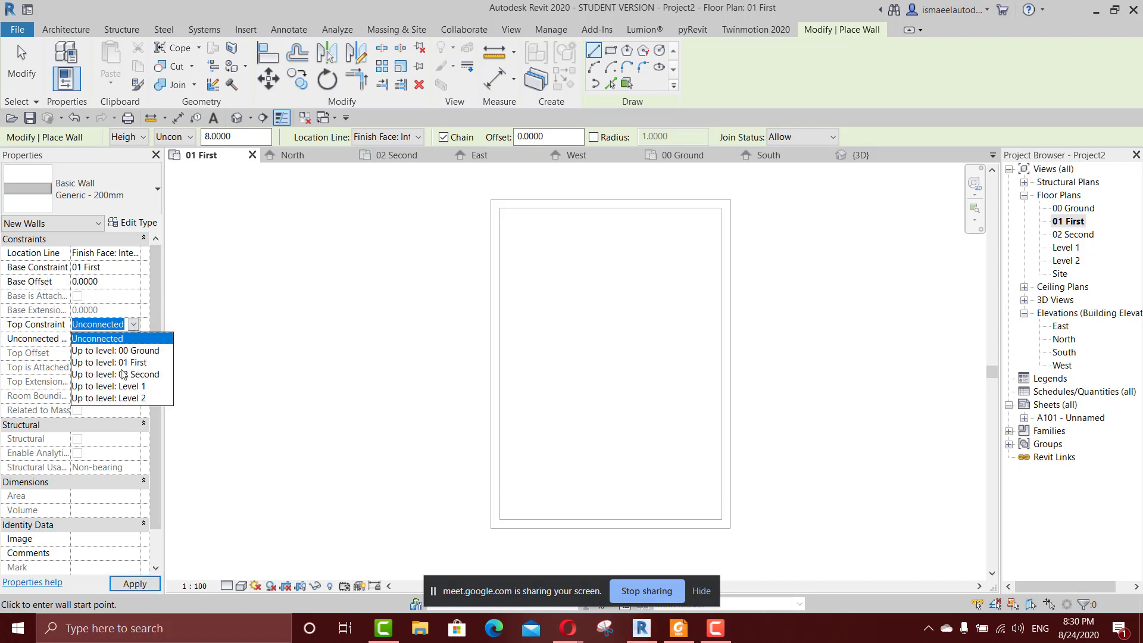
left_click(122, 374)
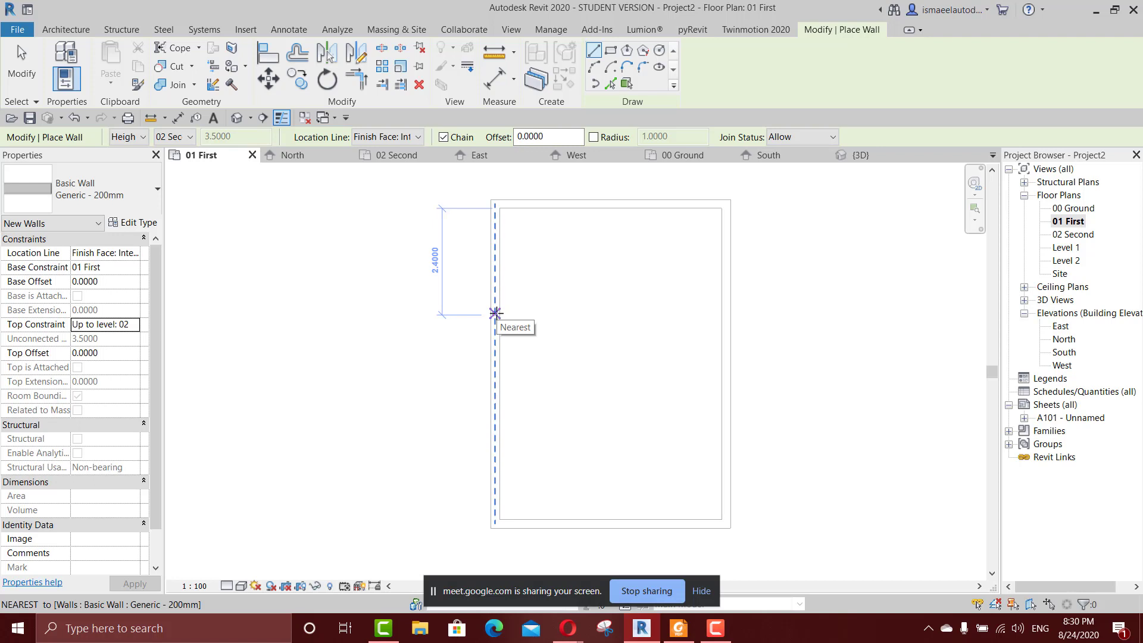
left_click(495, 313)
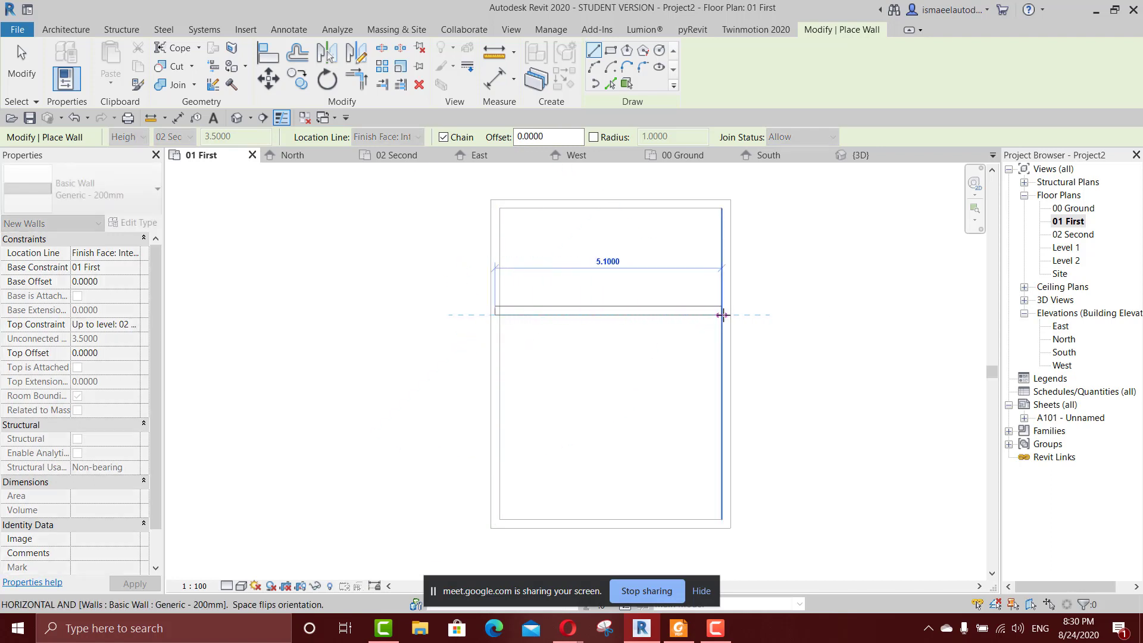
left_click(722, 315)
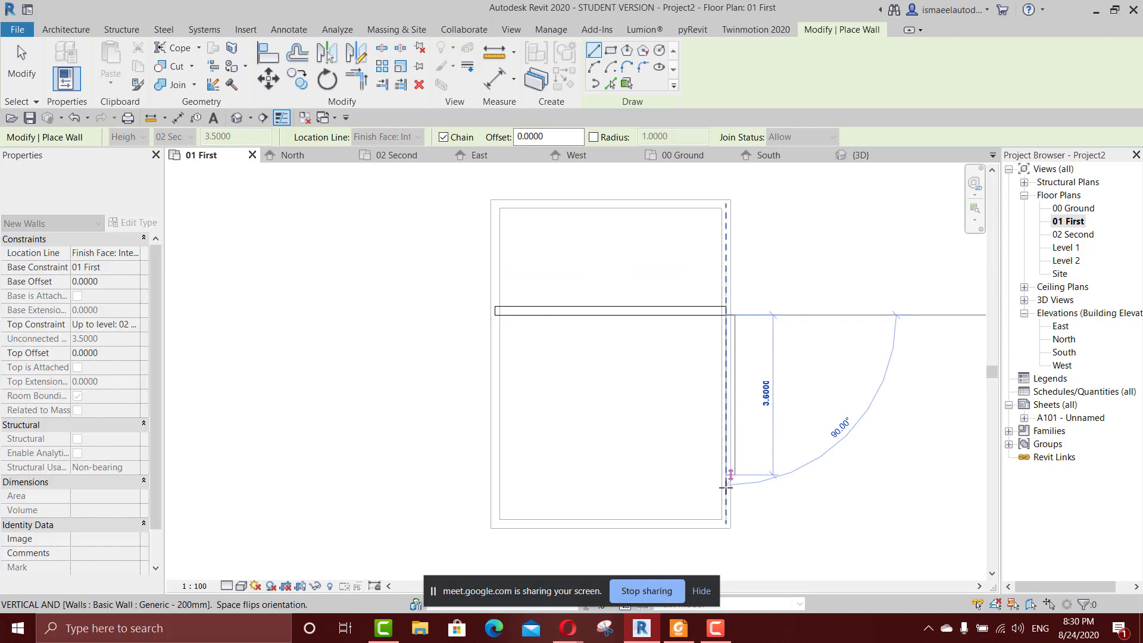
scroll(727, 512, "up", 2)
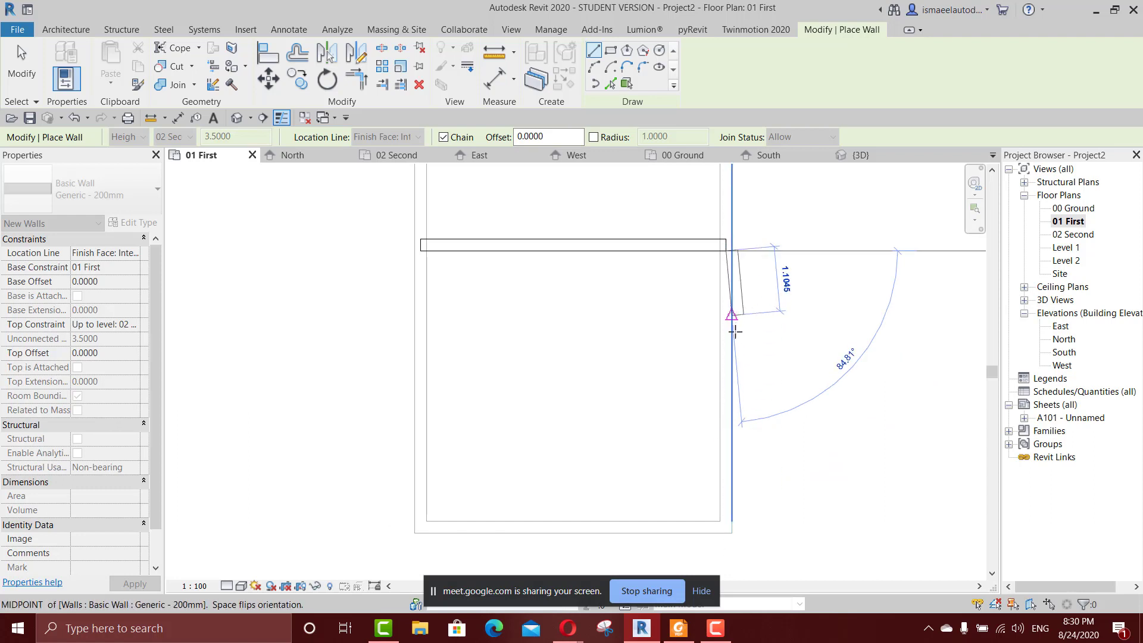
scroll(719, 453, "up", 3)
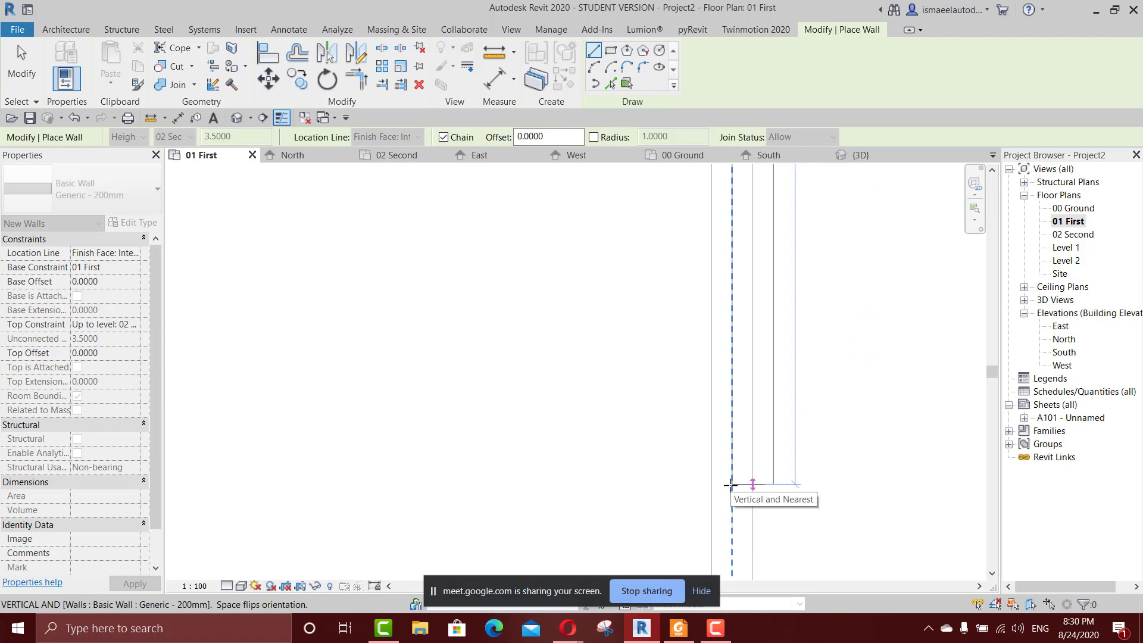
scroll(728, 387, "down", 3)
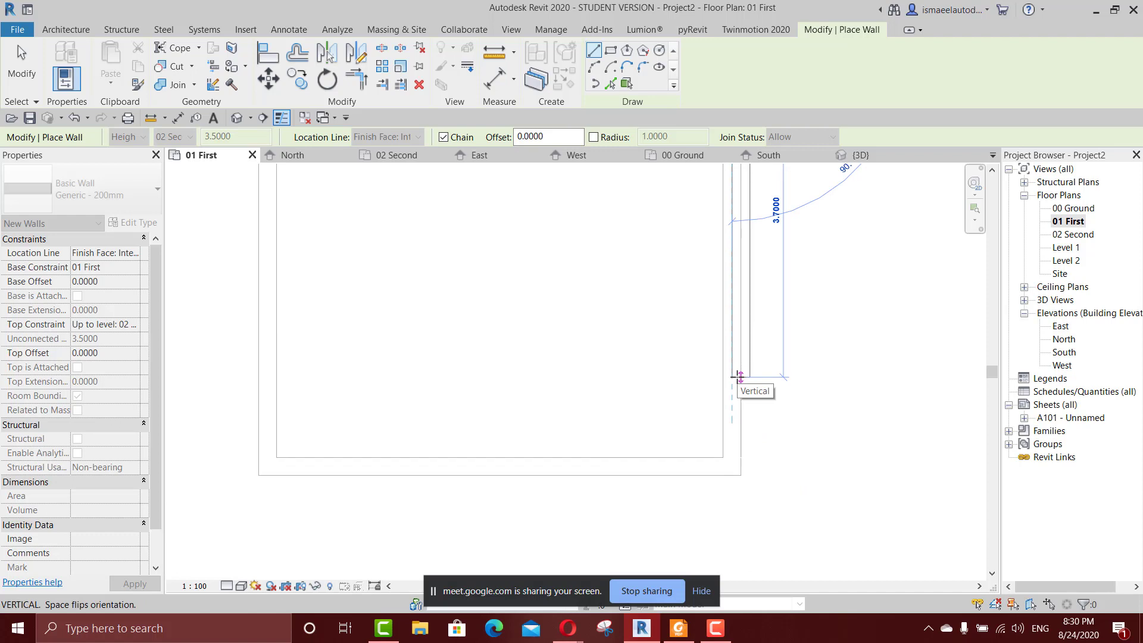
key("Escape")
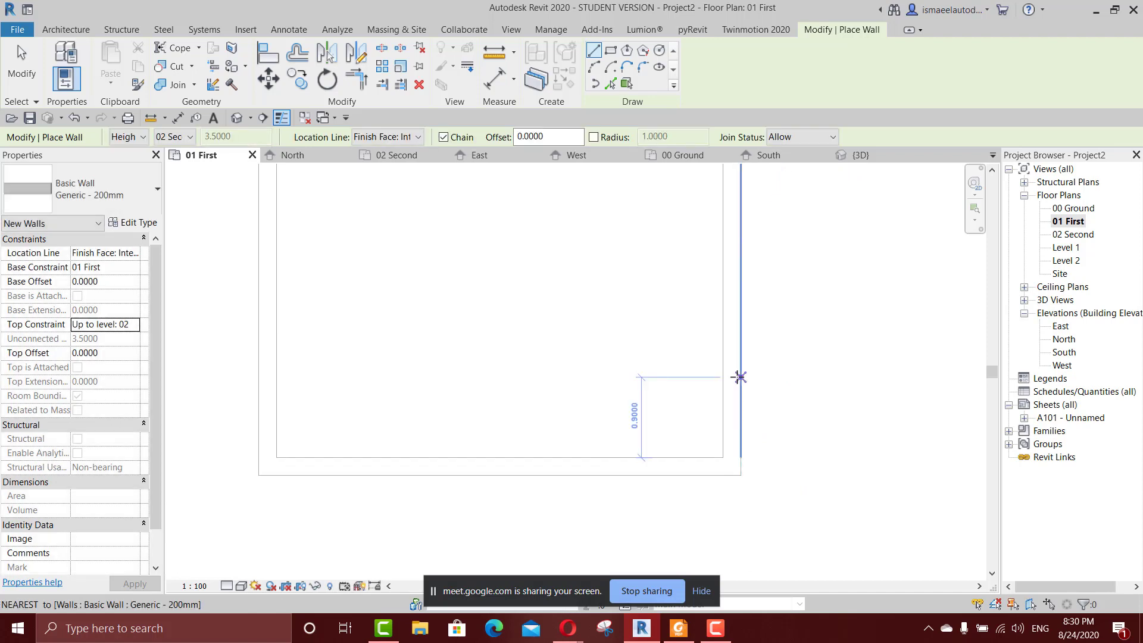
Draw the room's right wall by Finish Face: Exterior from the underlay's lower-right corner up to the horizontal wall, flipped to the inside.
left_click(399, 138)
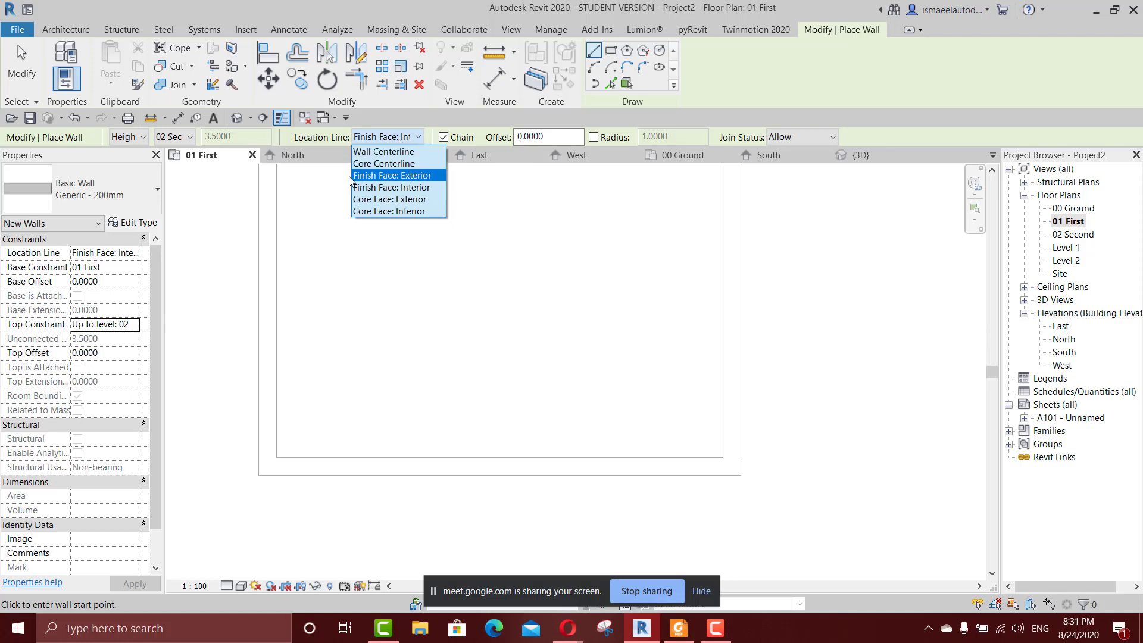
left_click(403, 176)
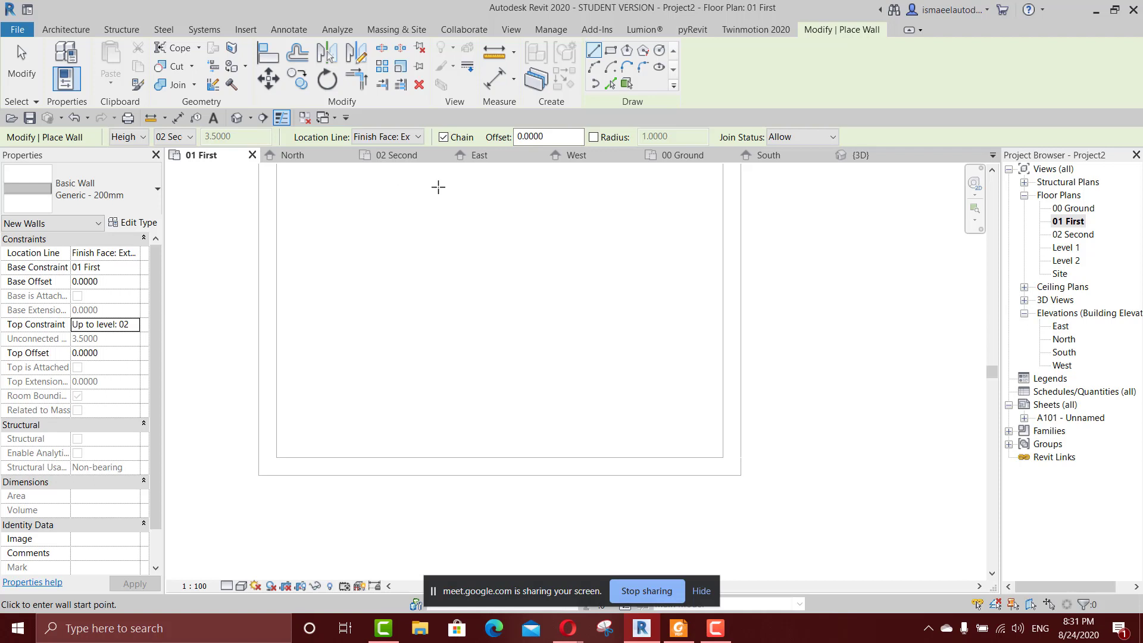
left_click(741, 475)
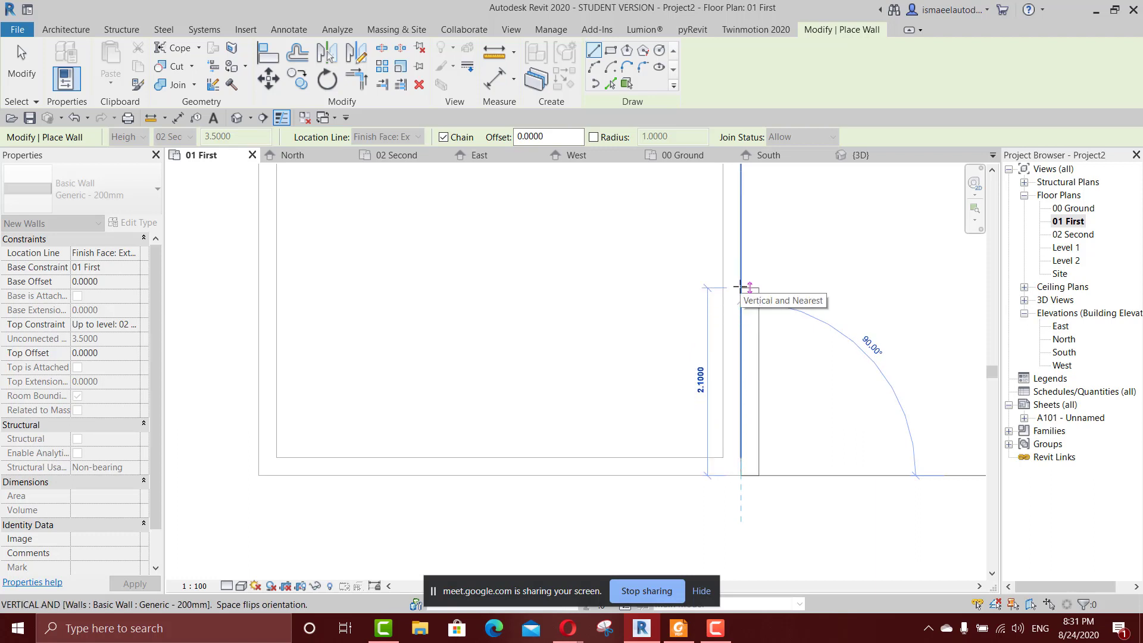
key("space")
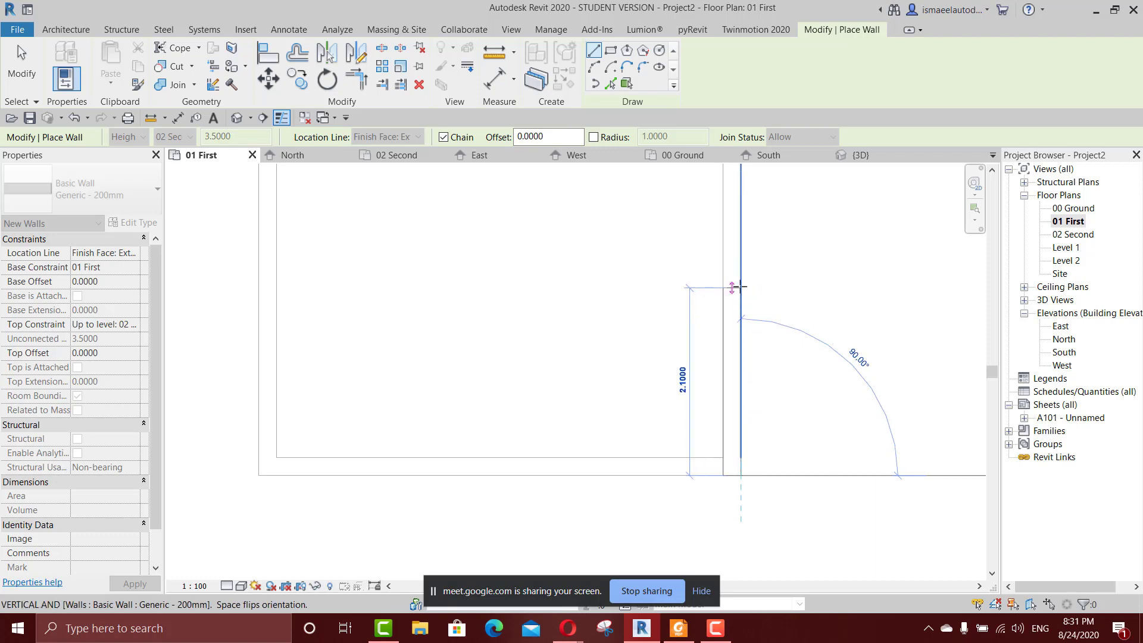
scroll(741, 287, "down", 3)
middle_click_drag(741, 287, 713, 433)
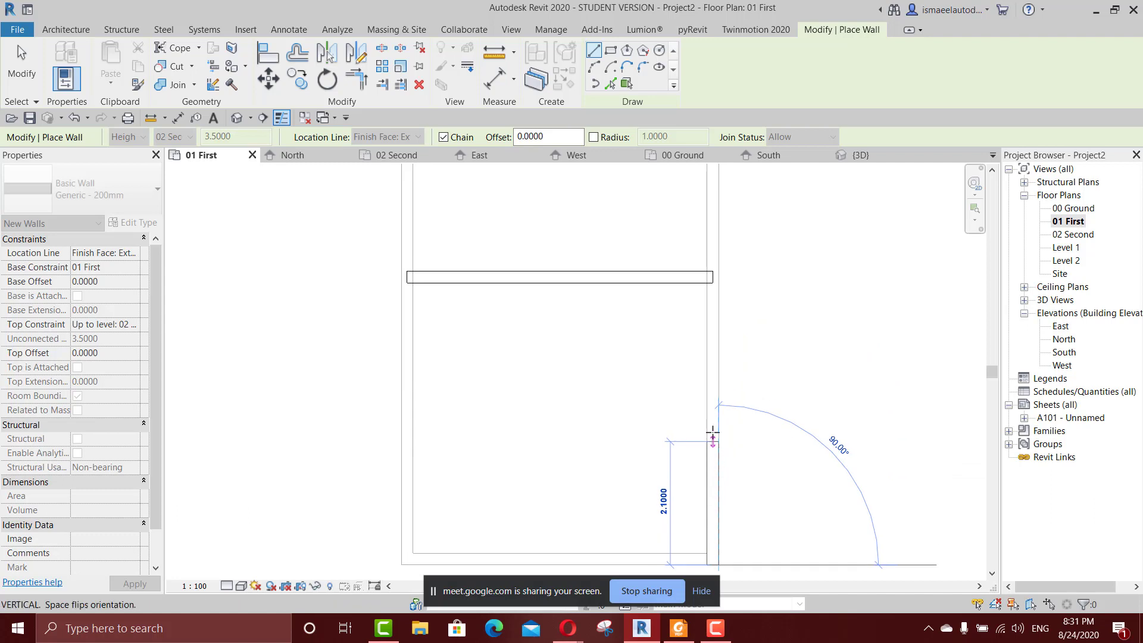
scroll(718, 277, "up", 2)
left_click(720, 276)
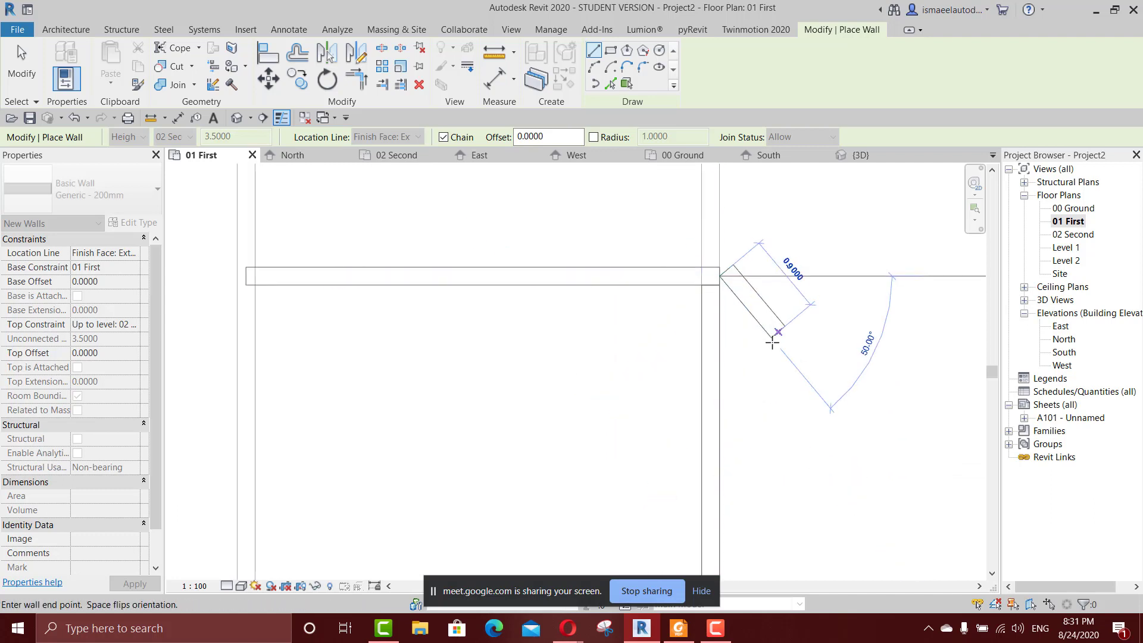
key("Escape")
scroll(685, 270, "up", 2)
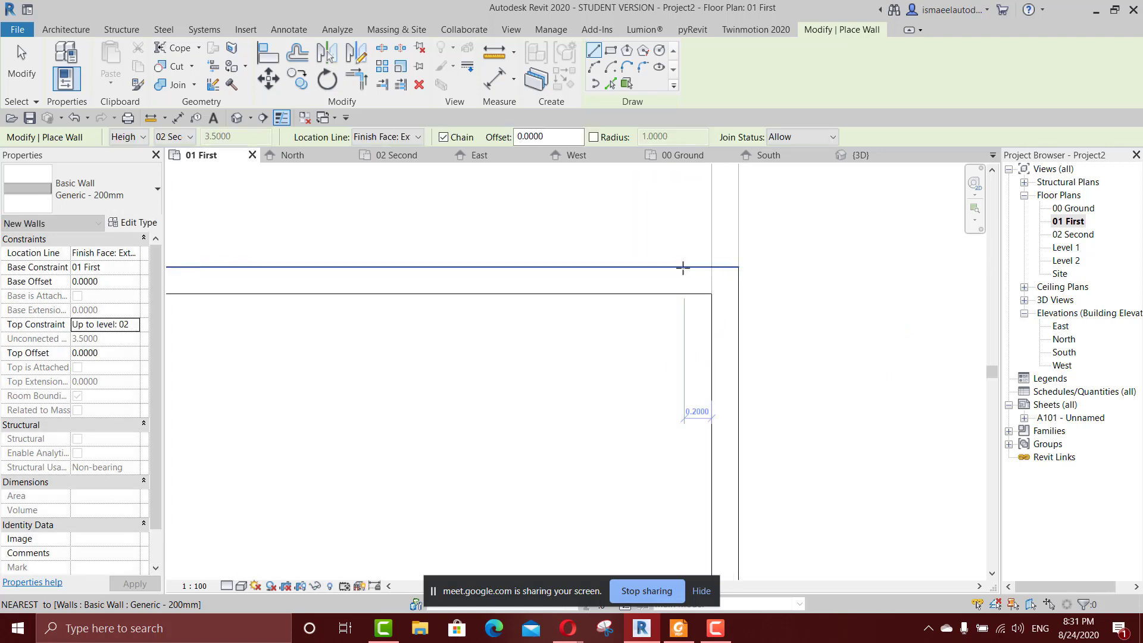
Draw the bottom wall along the underlay's lower outer edge, from its lower-left corner to the right wall.
scroll(747, 388, "down", 2)
middle_click_drag(569, 429, 632, 314)
scroll(613, 327, "down", 4)
middle_click_drag(476, 381, 515, 200)
scroll(460, 357, "up", 1)
left_click(433, 369)
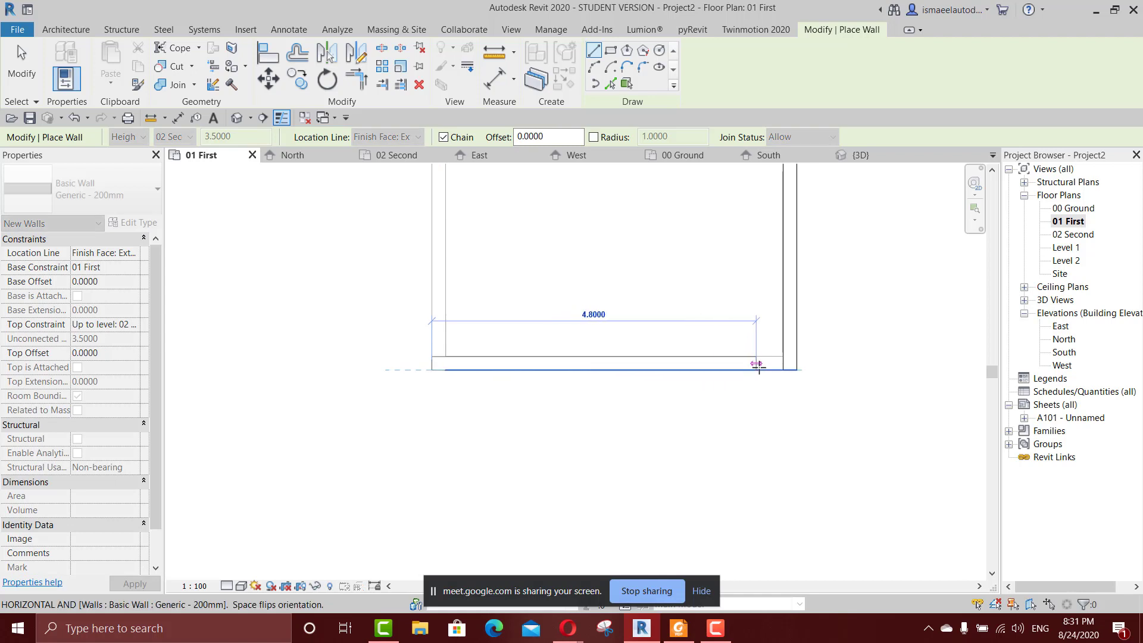
left_click(777, 369)
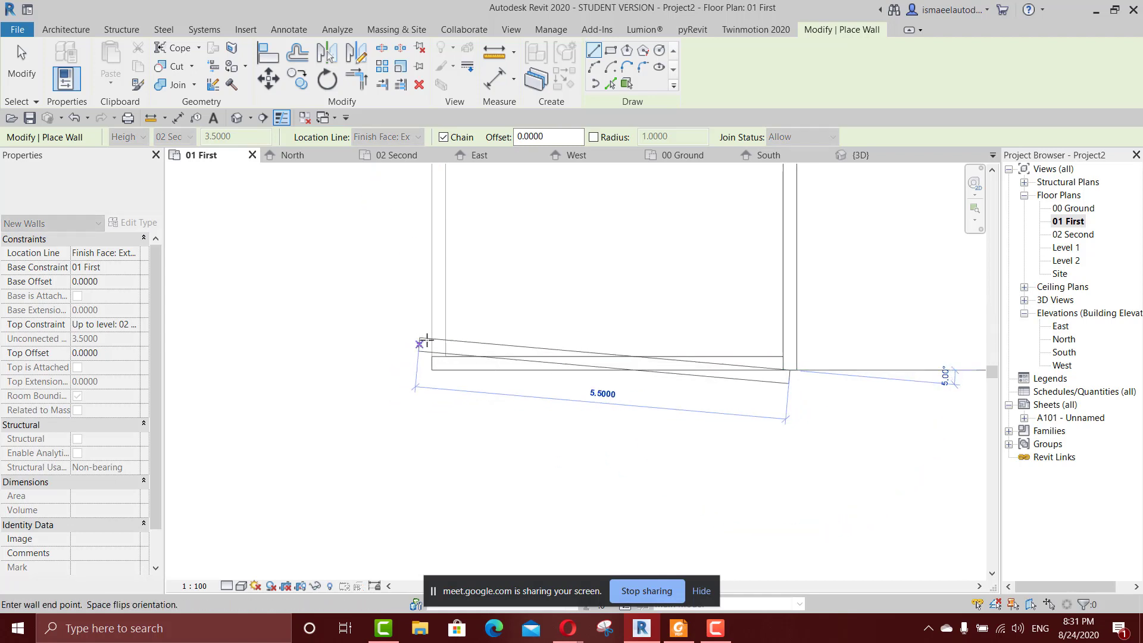
key("Escape")
key("Escape")
Draw the left wall about 4.6 m long from the bottom wall's inner corner up to the horizontal wall.
left_click(445, 356)
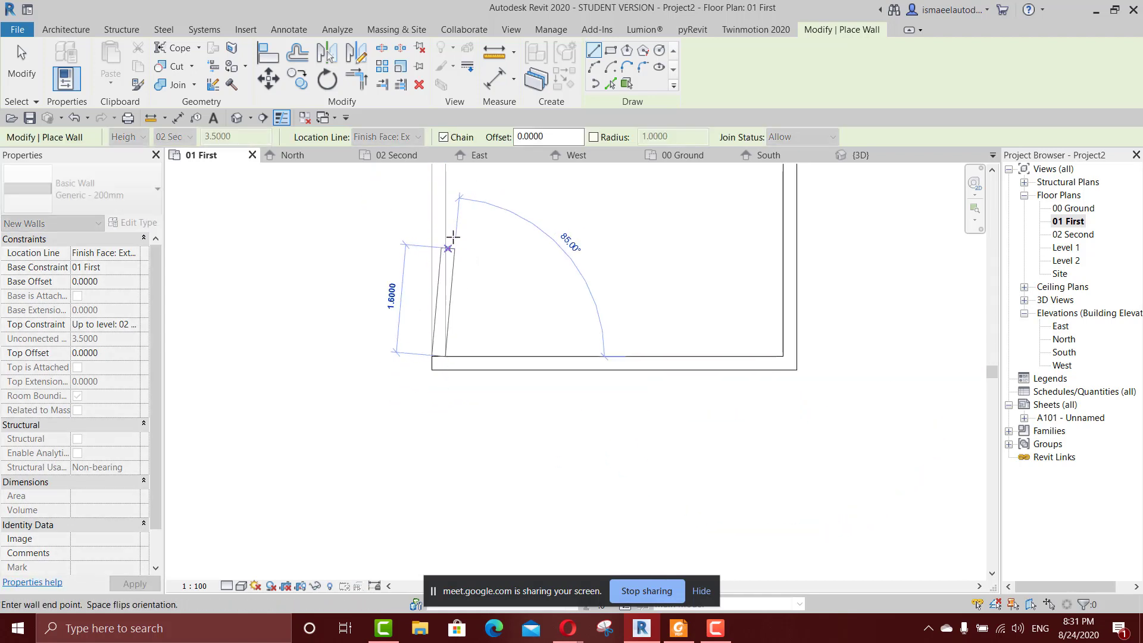
middle_click_drag(463, 324, 472, 524)
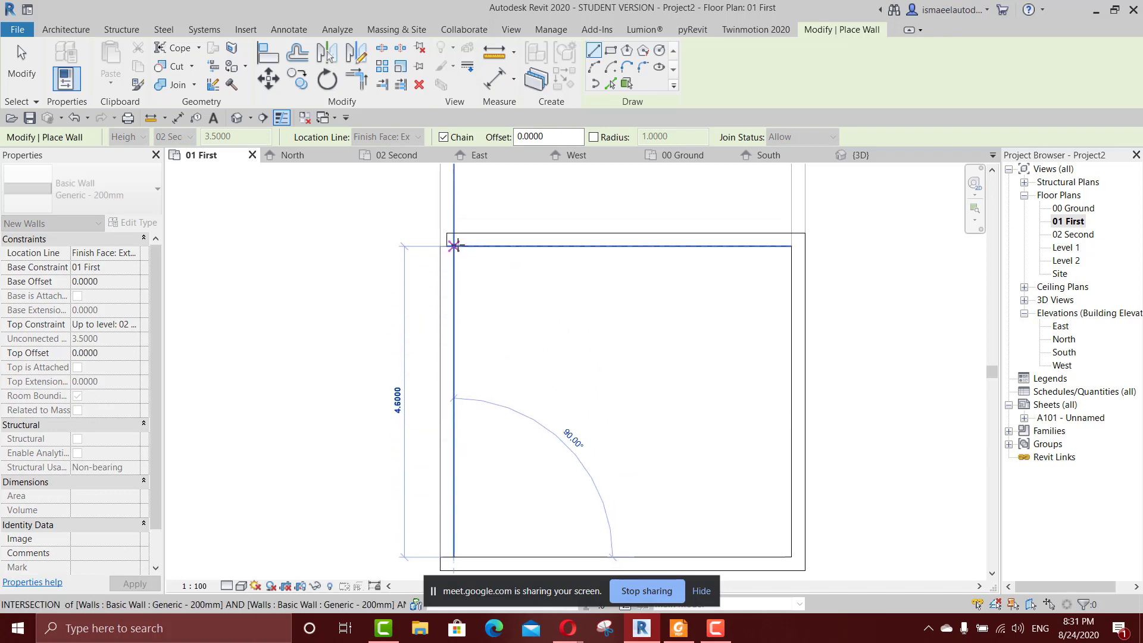
left_click(454, 247)
key("Escape")
Open the 3D view to examine the first-floor walls above the ground-floor room, and end wall placement.
key("3")
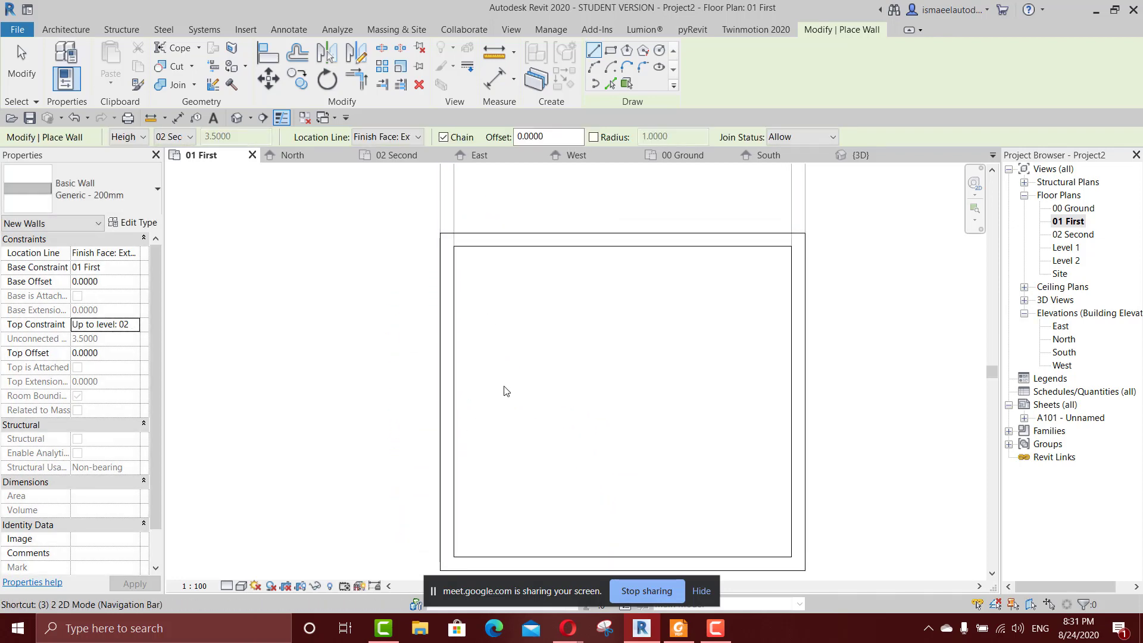
key("d")
middle_click_drag(506, 391, 763, 480, "shift")
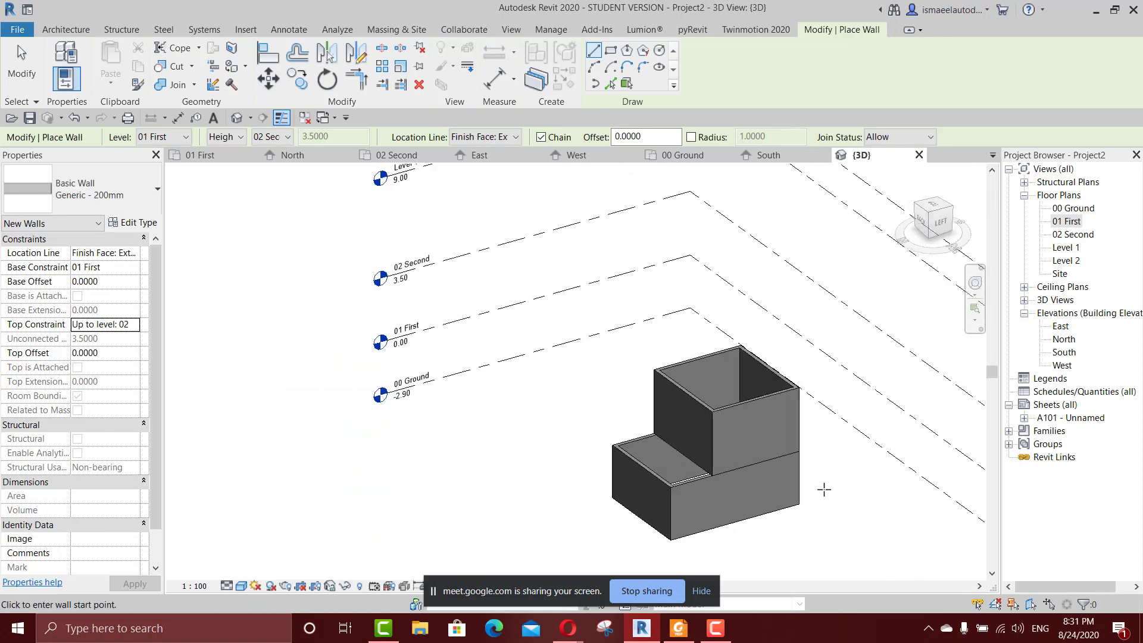
scroll(629, 434, "up", 3)
key("Escape")
key("Escape")
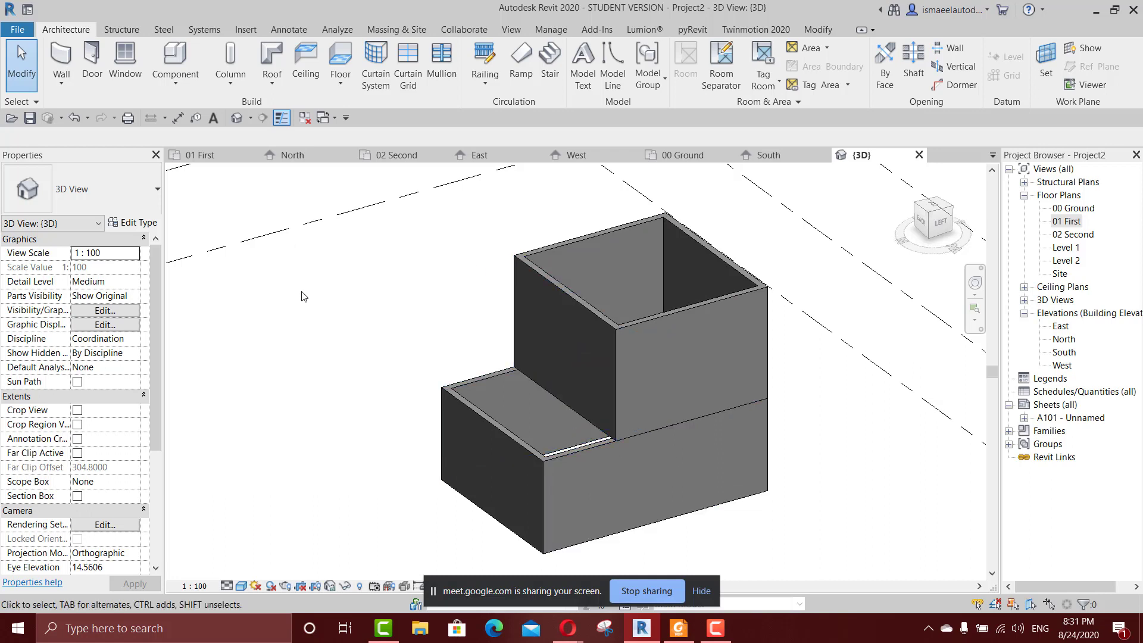
Open the 00 Ground floor plan, start the Wall command and review its height/depth and level choices.
double_click(1065, 208)
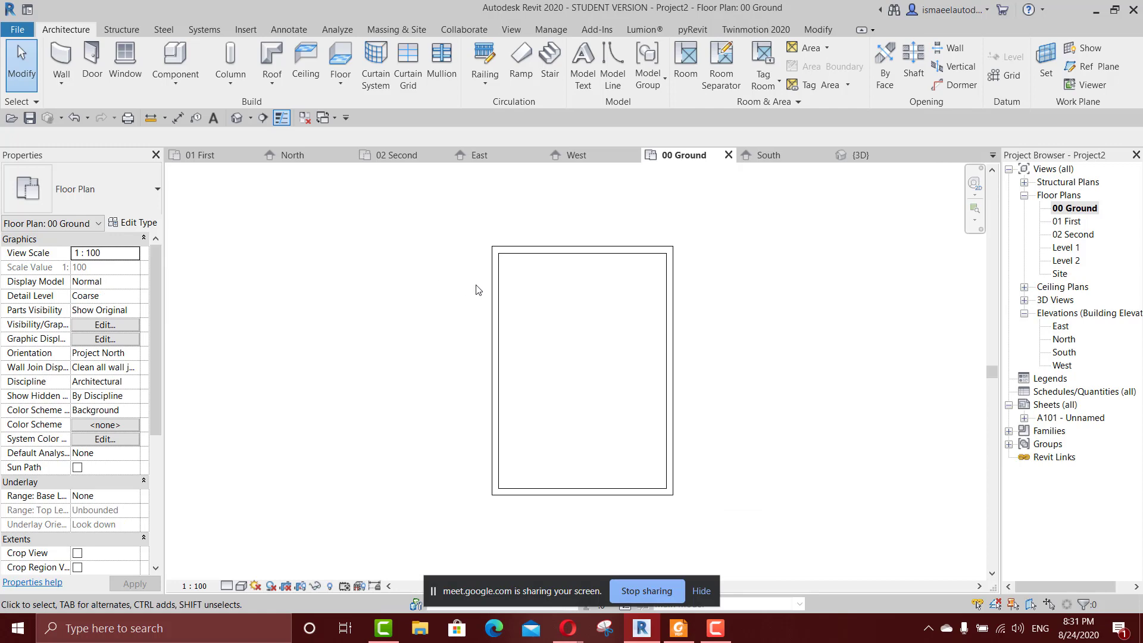
key("w")
key("a")
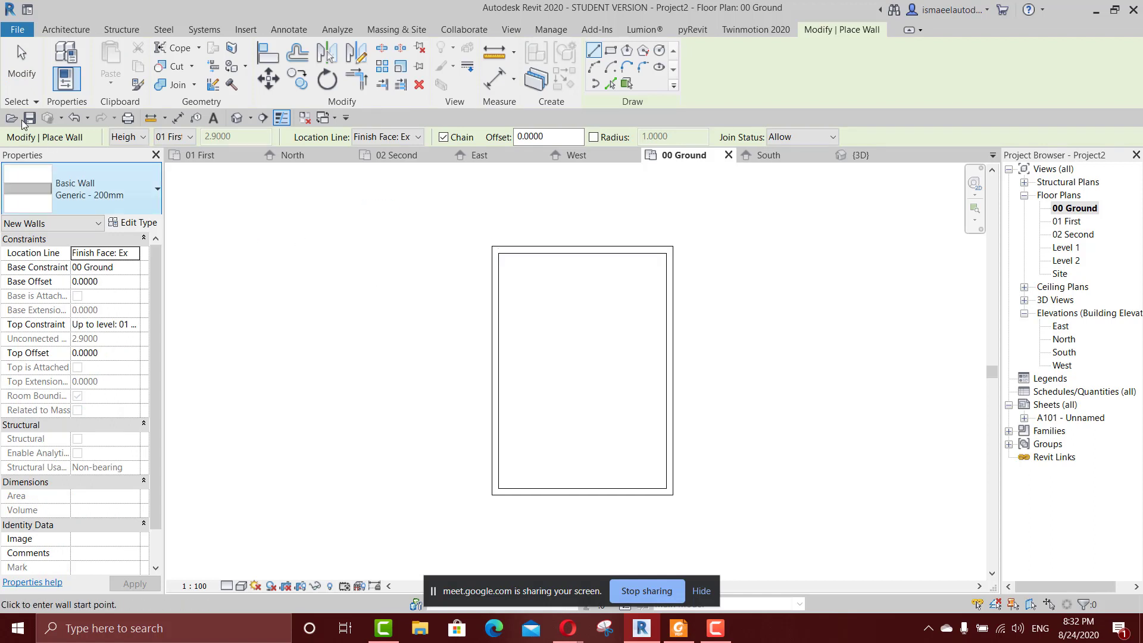
left_click(122, 137)
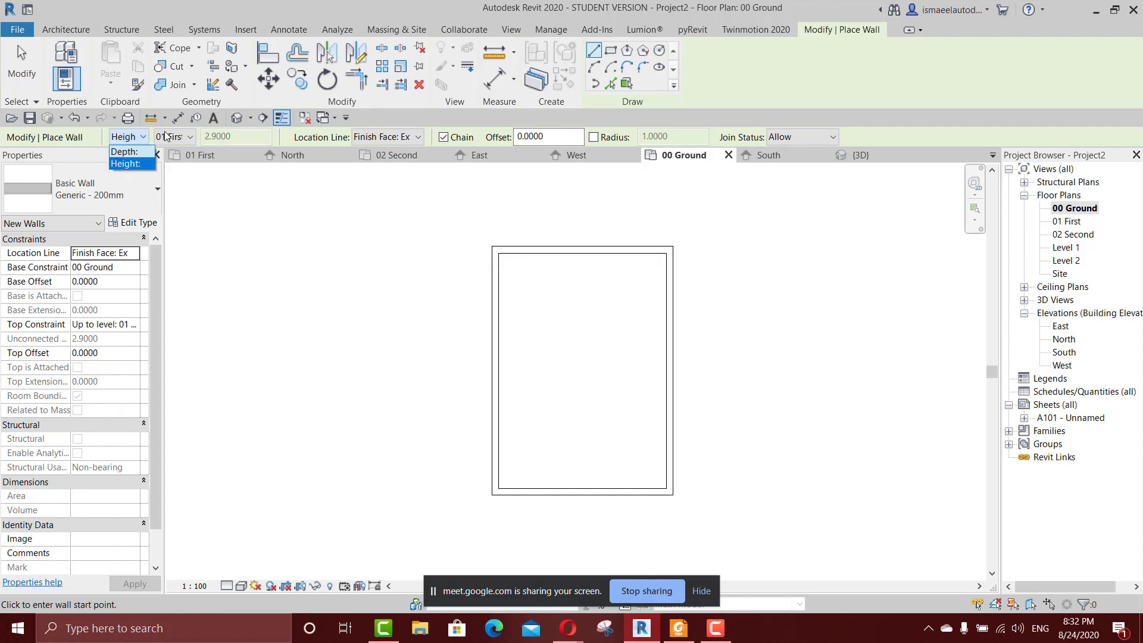
left_click(166, 137)
left_click(166, 136)
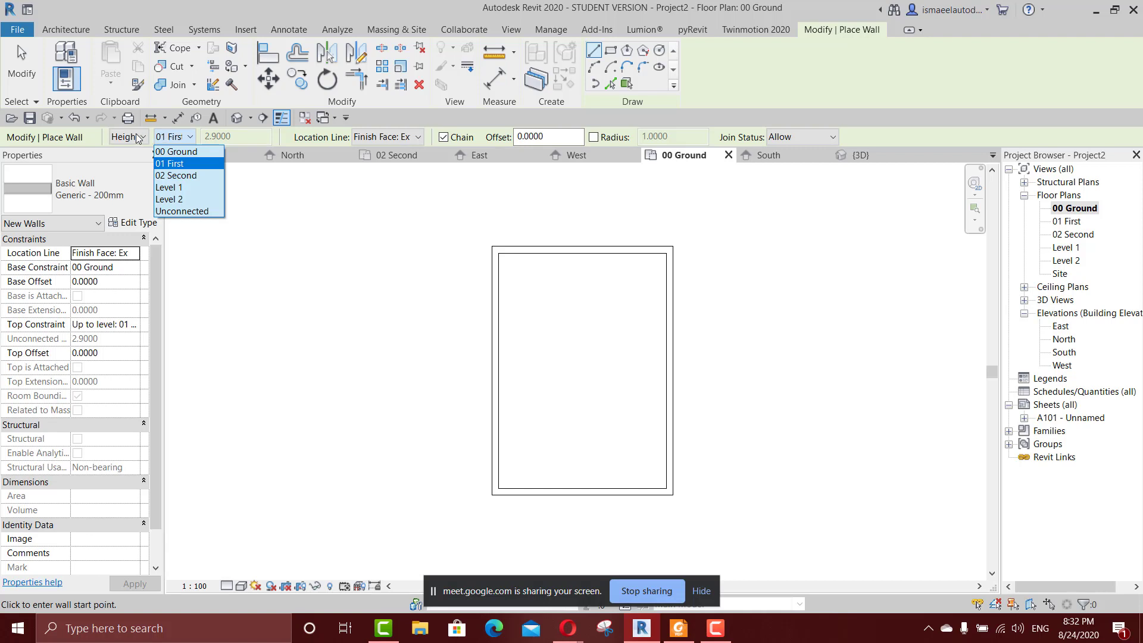
left_click(261, 216)
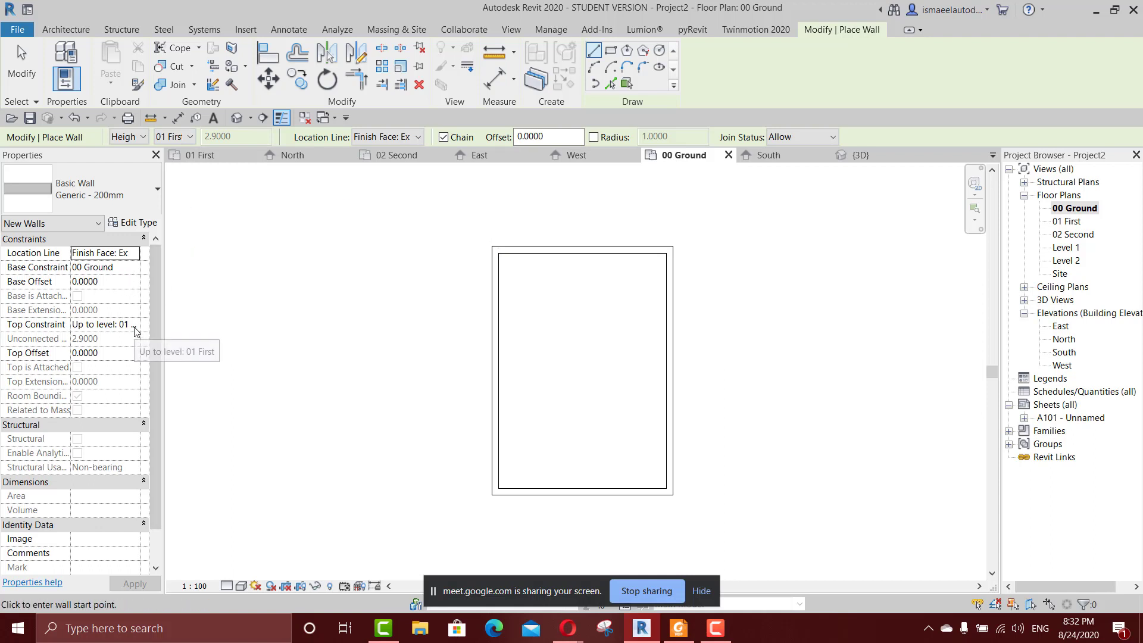
Open the 02 Second floor plan and set new walls to Depth, extending down to level 01 First.
double_click(1071, 235)
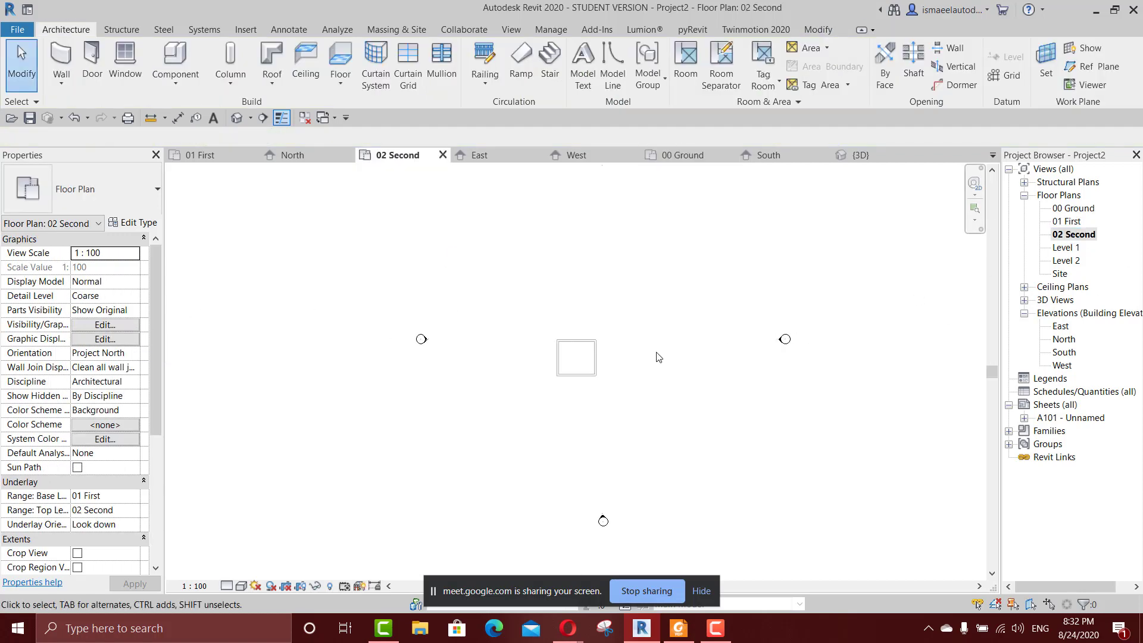
scroll(553, 337, "up", 3)
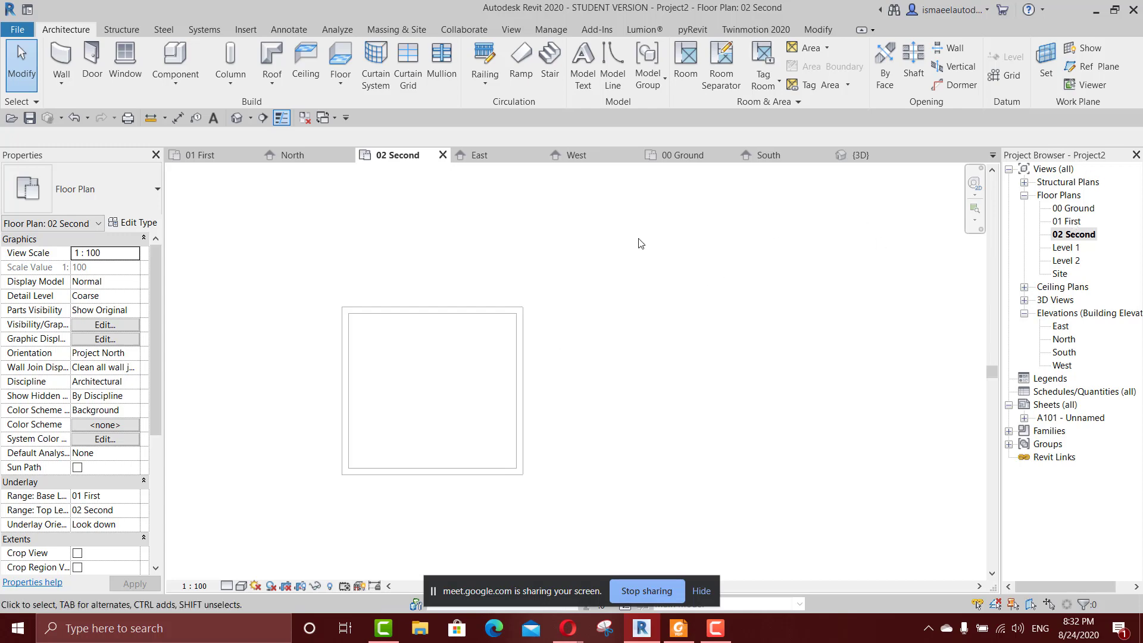
key("w")
key("a")
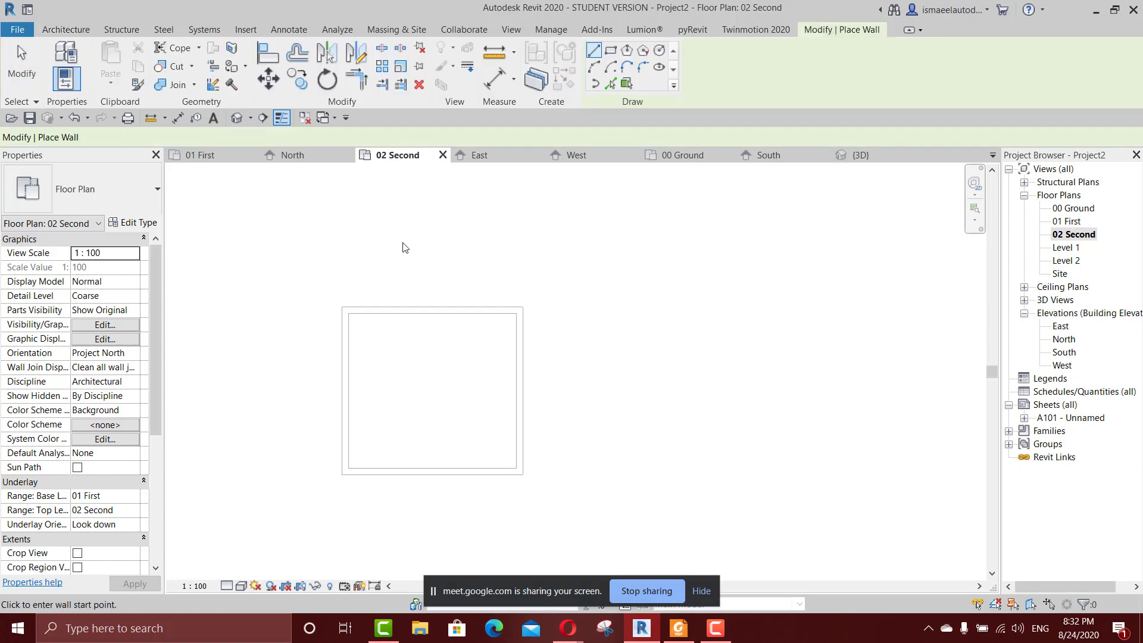
left_click(127, 137)
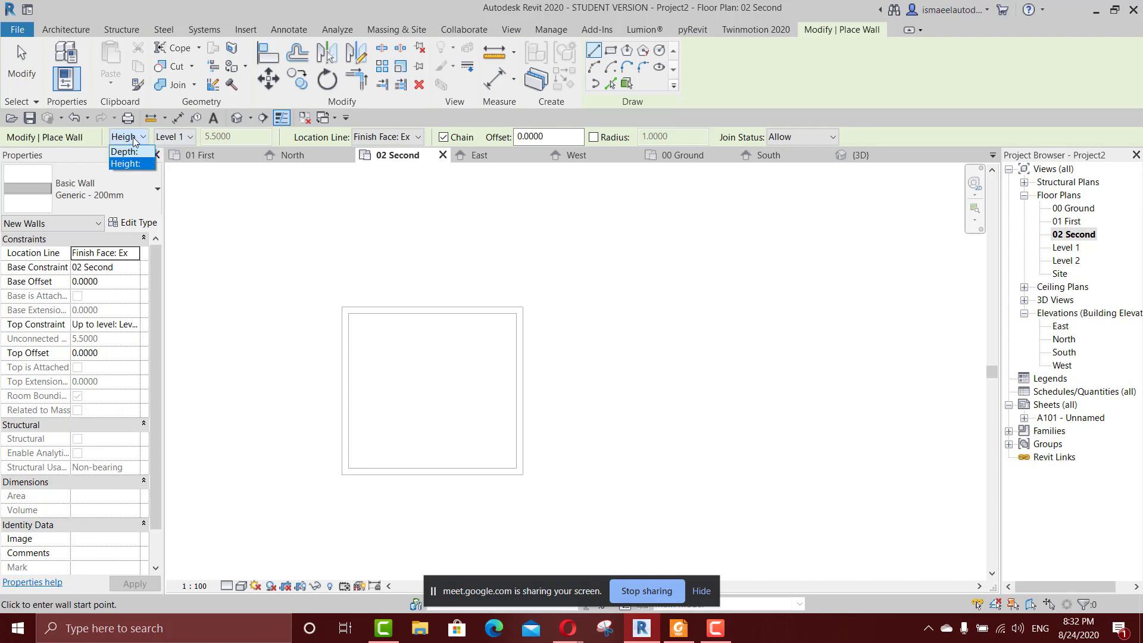
left_click(127, 153)
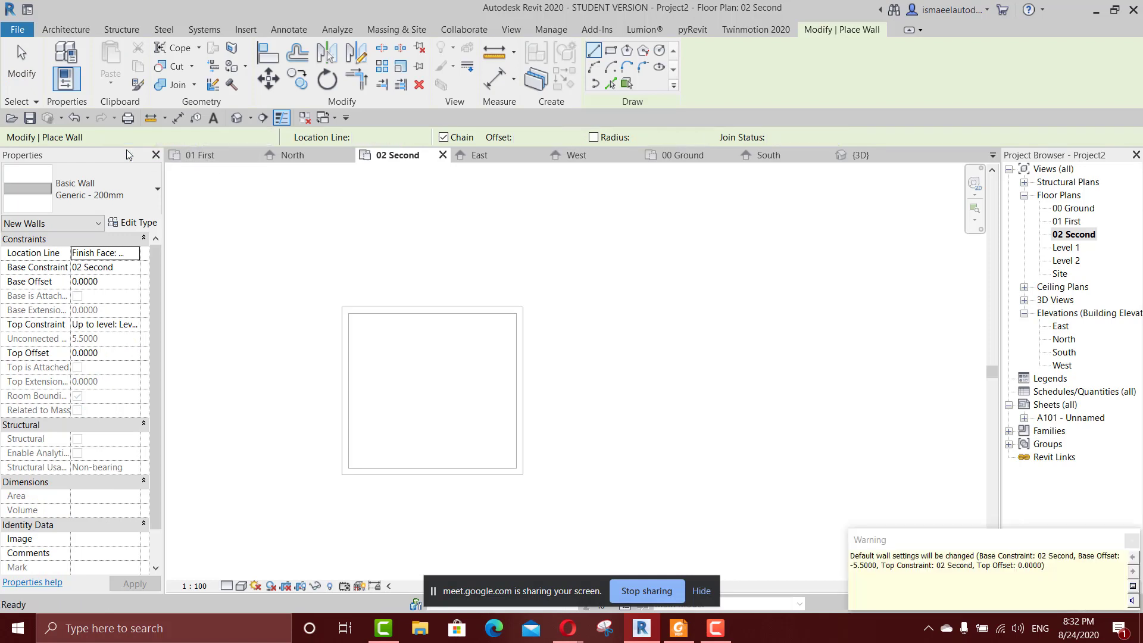
left_click(170, 138)
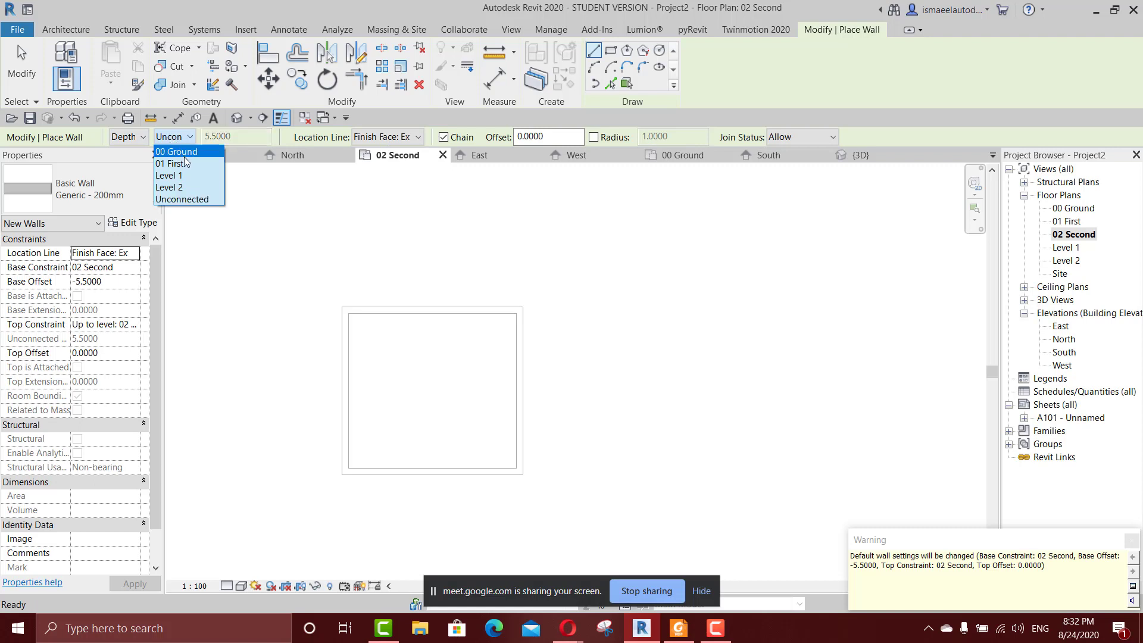
left_click(186, 164)
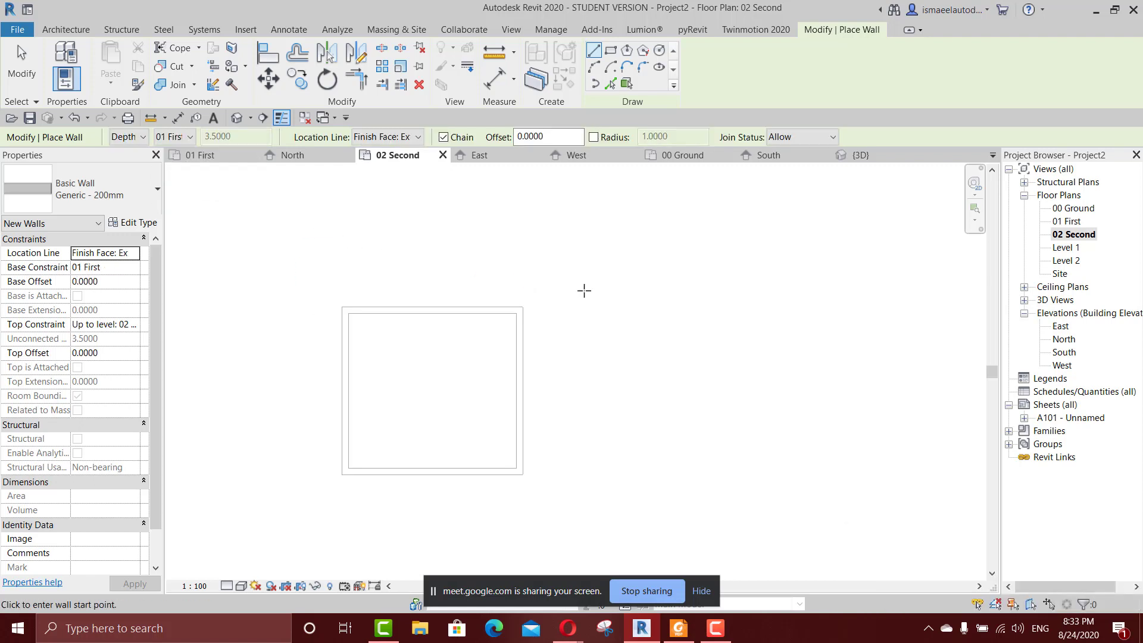
Draw four walls forming a closed room about 3.8 m by 4.5 m right of the underlaid room, and end wall placement.
left_click(563, 305)
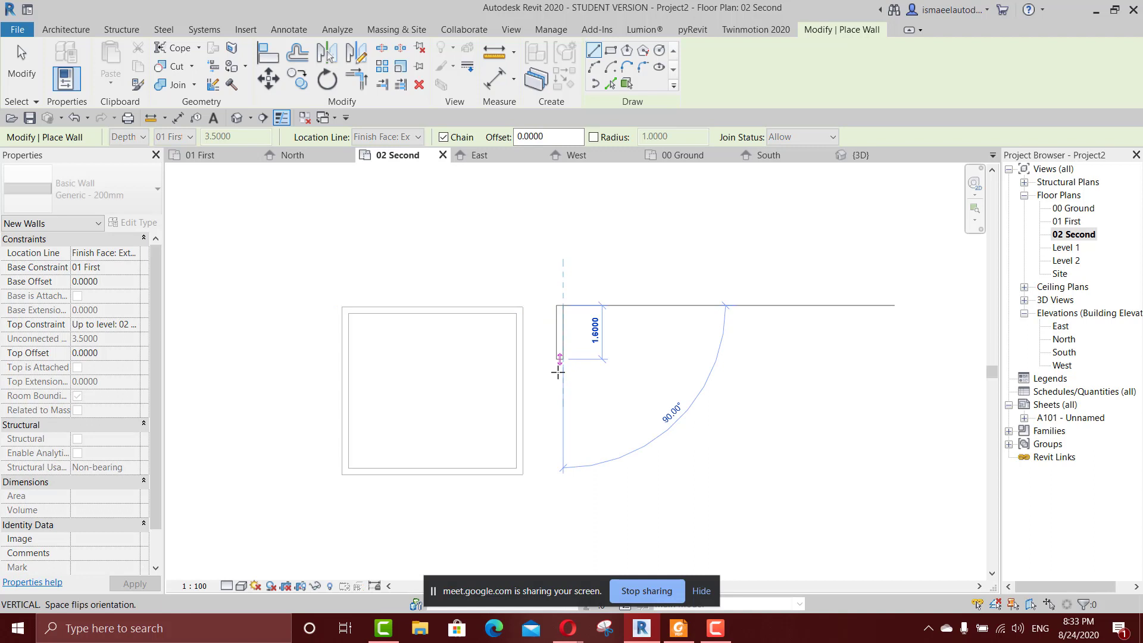
left_click(561, 464)
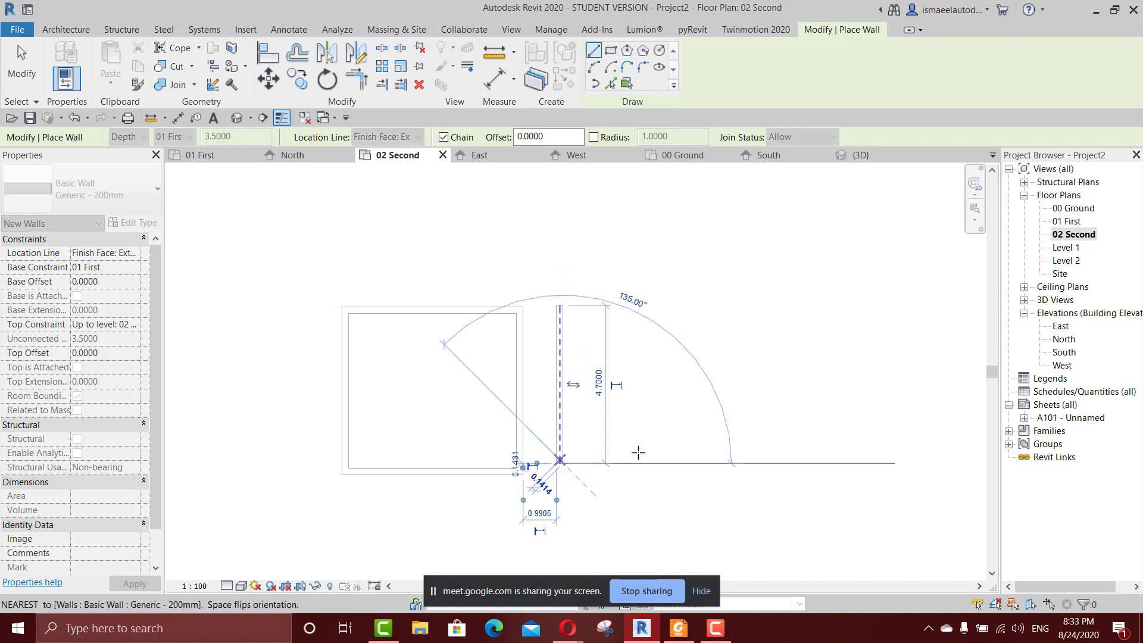
left_click(691, 463)
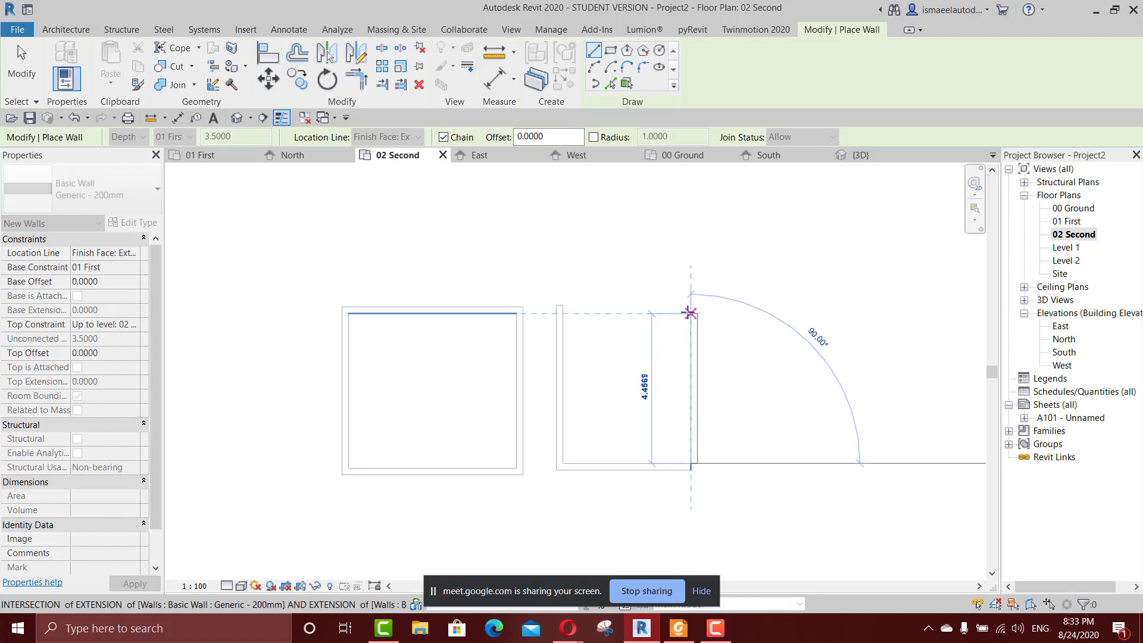
left_click(693, 310)
left_click(570, 310)
scroll(602, 333, "up", 3)
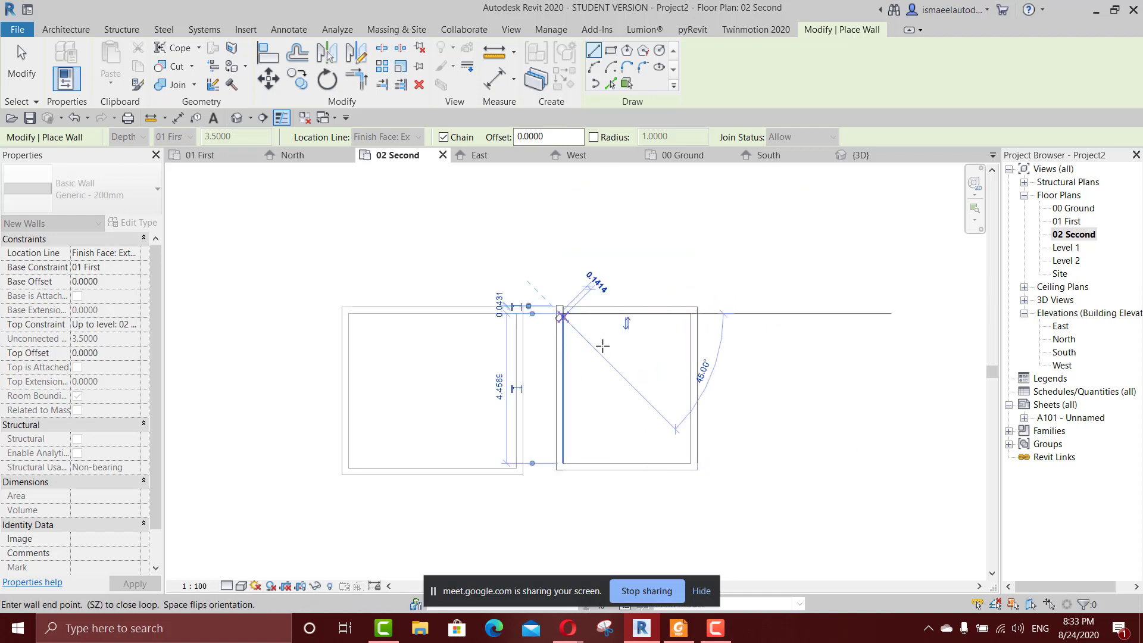
scroll(598, 347, "down", 2)
key("Escape")
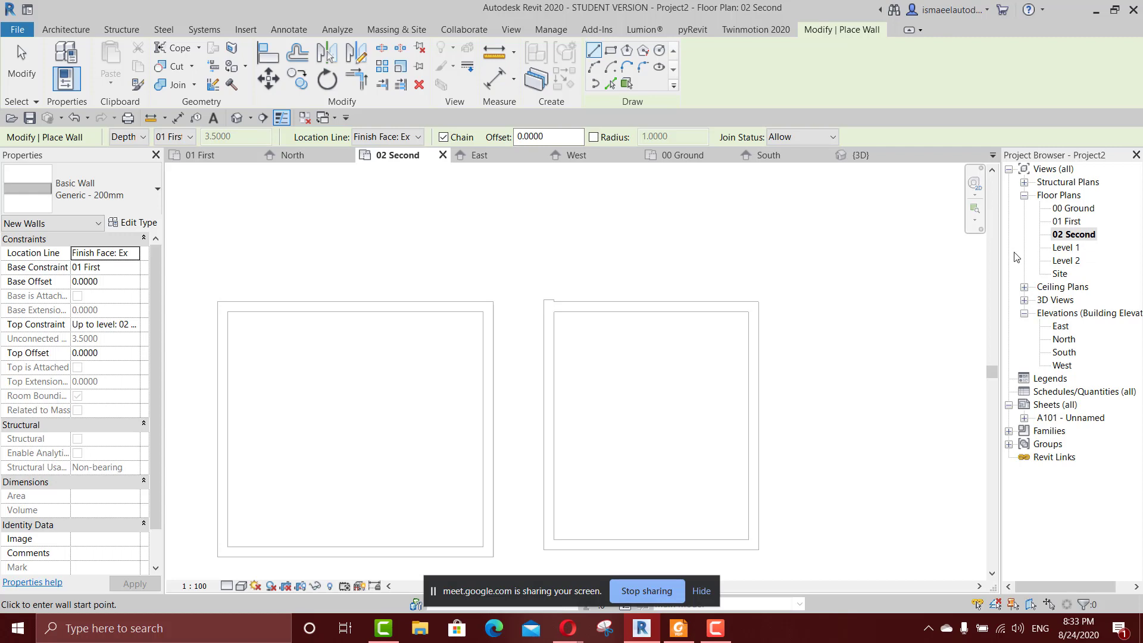
key("Escape")
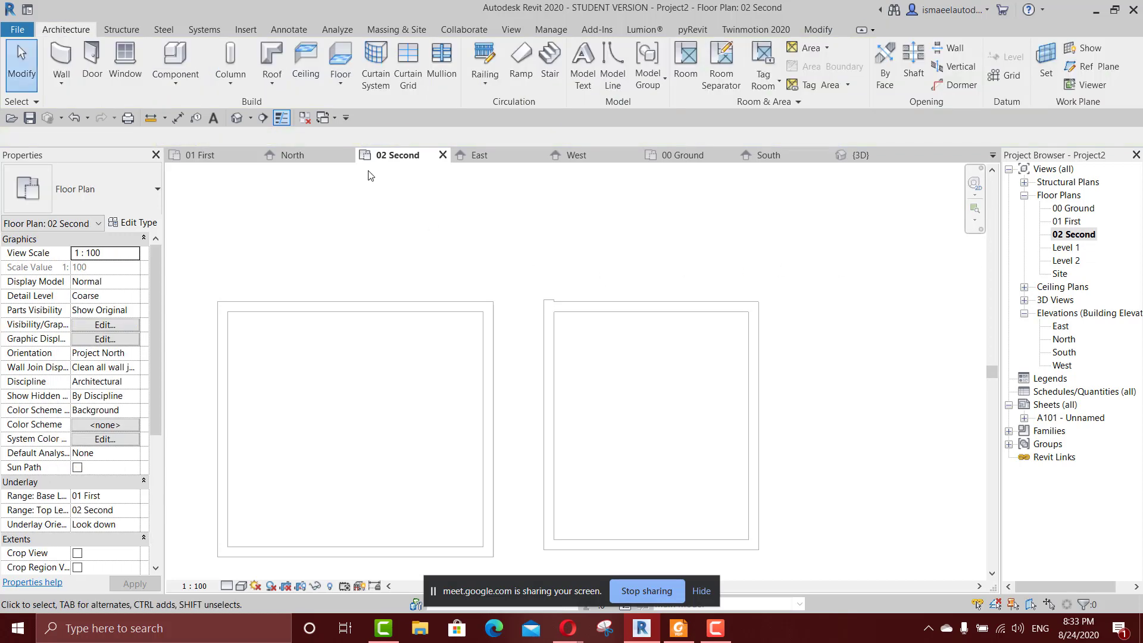
Open the 01 First floor plan and examine the new room beside the existing one.
double_click(1067, 221)
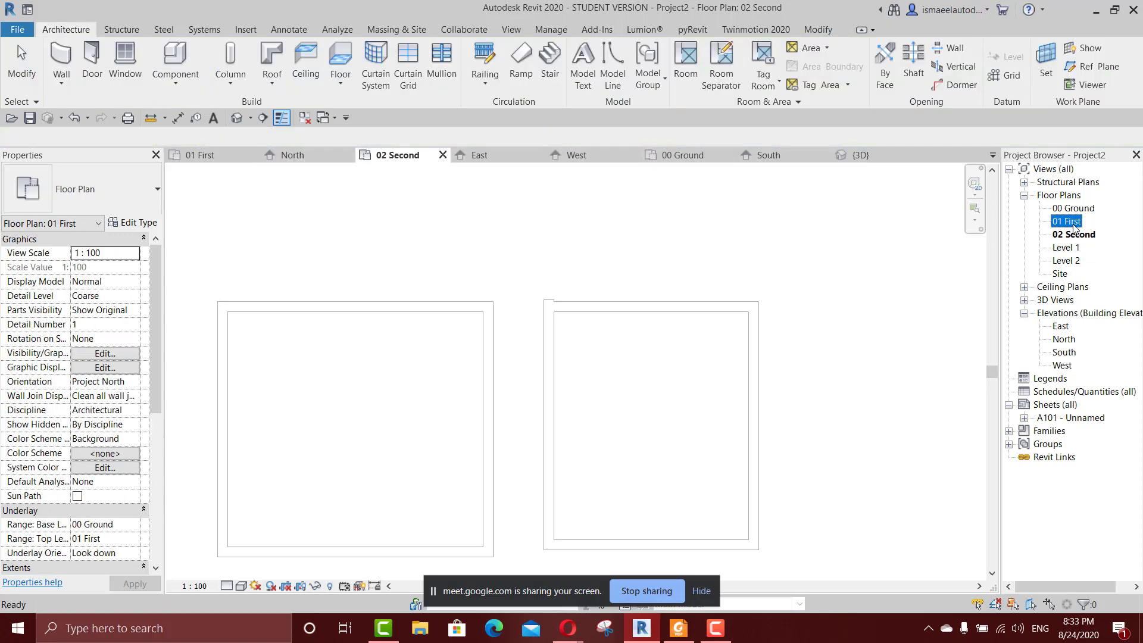
middle_click_drag(821, 264, 591, 306)
scroll(635, 296, "up", 3)
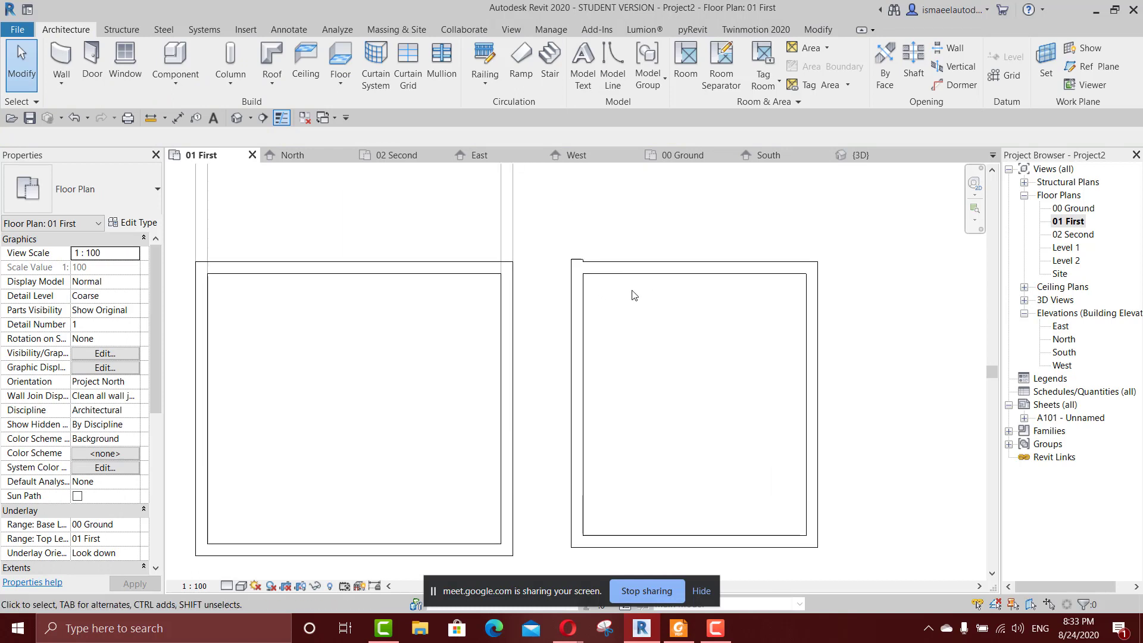
scroll(679, 322, "down", 3)
middle_click_drag(667, 335, 665, 338)
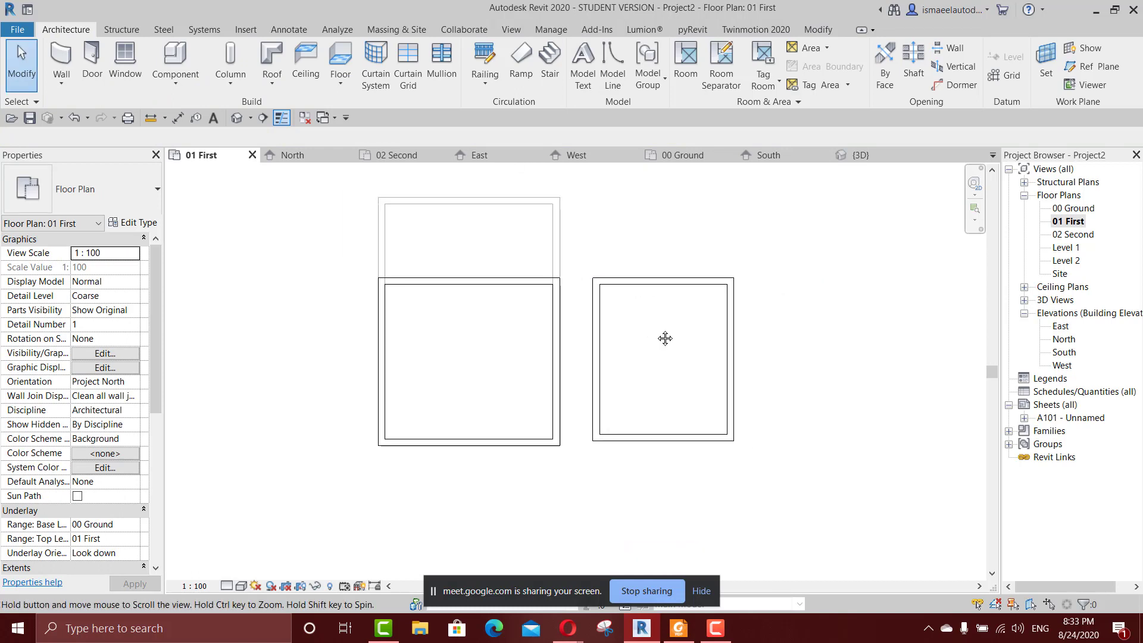
Start the Wall command on the 01 First floor plan, set new walls to Height and review the available top levels.
scroll(670, 324, "up", 3)
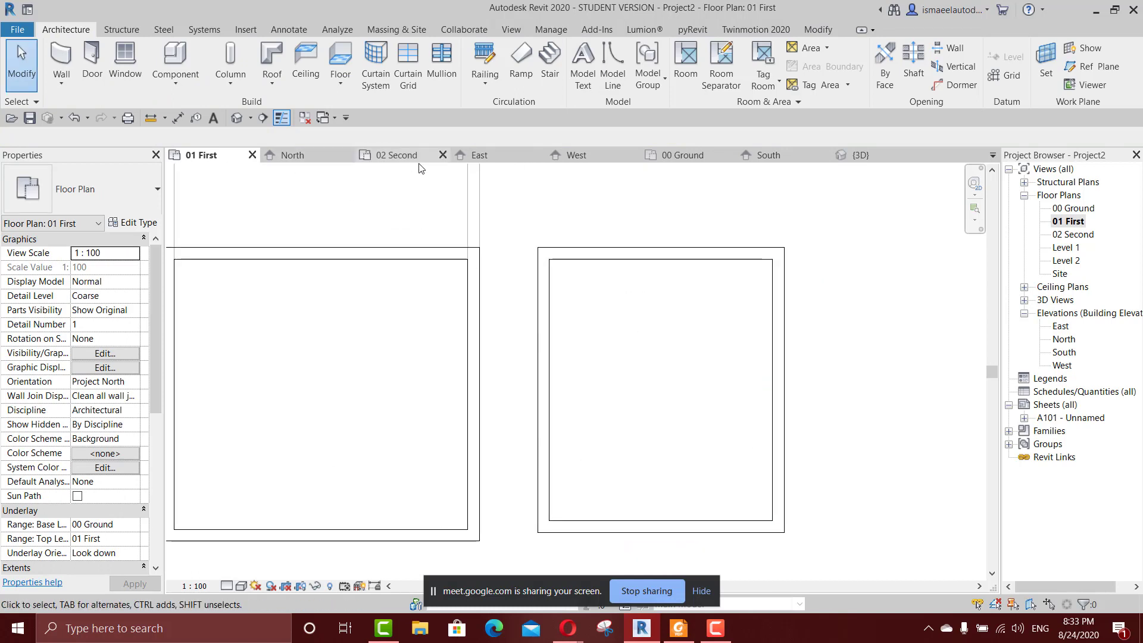
key("w")
key("a")
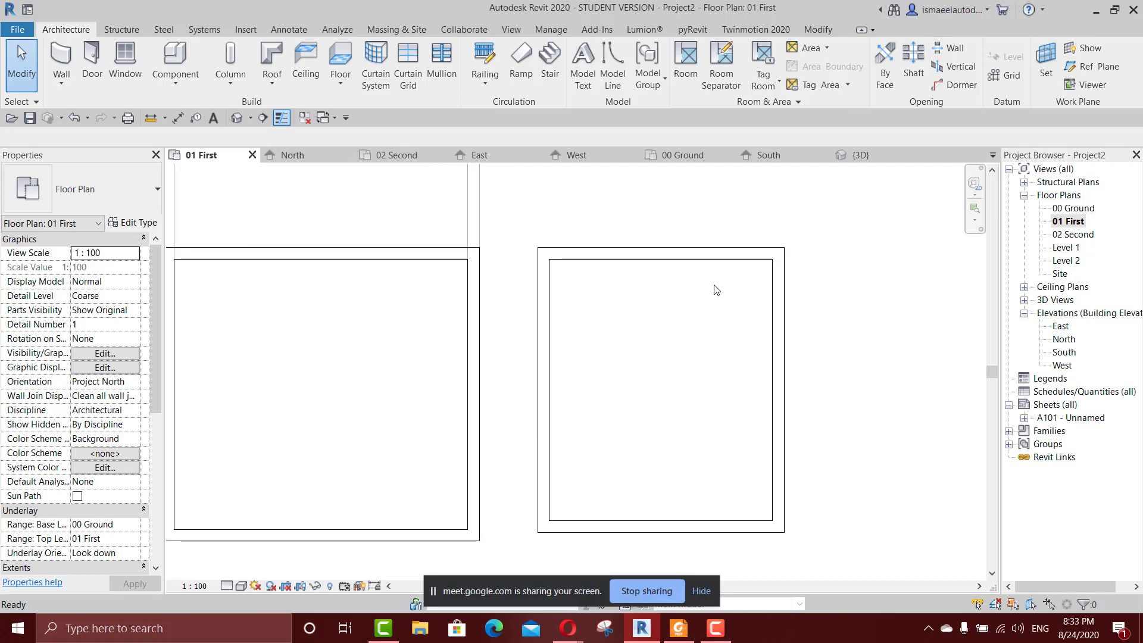
left_click(131, 140)
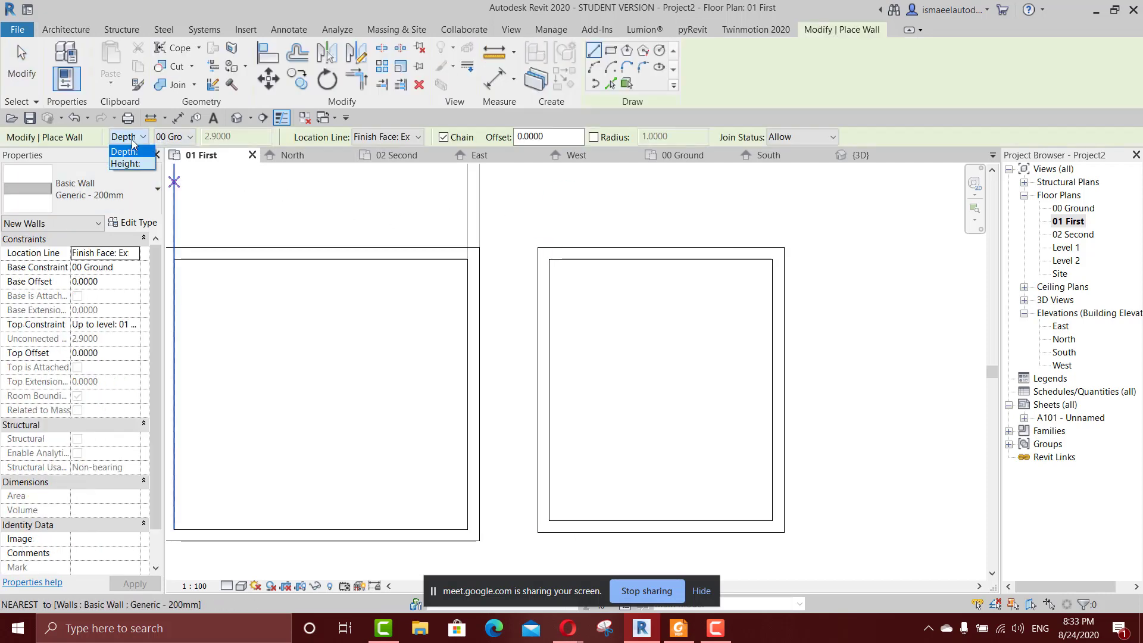
left_click(126, 167)
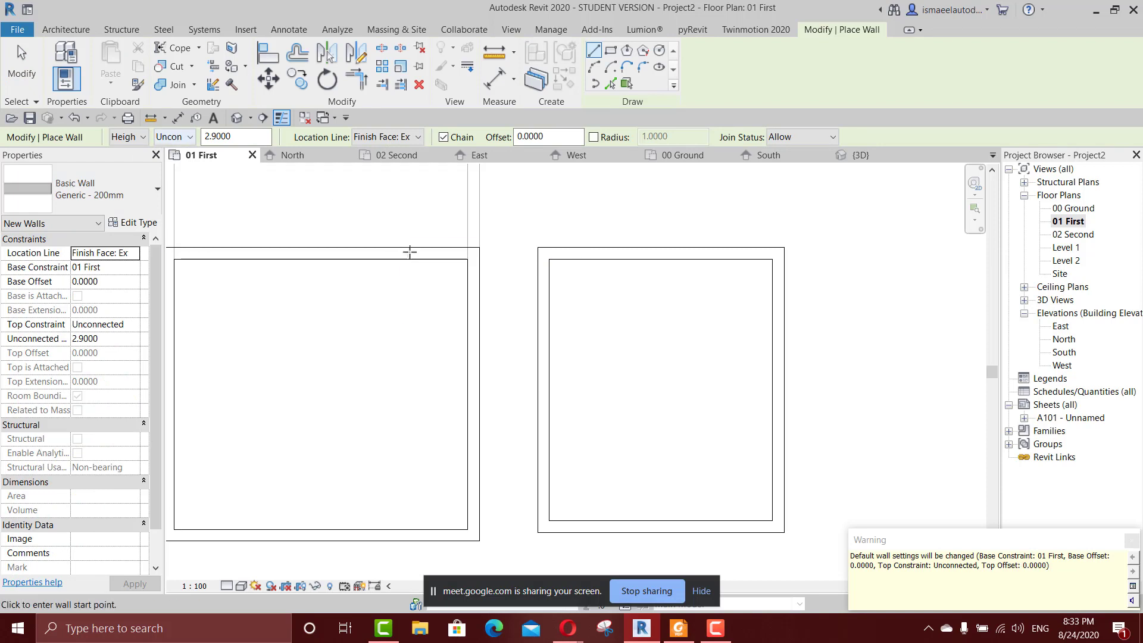
scroll(222, 184, "down", 1)
middle_click_drag(293, 209, 401, 235)
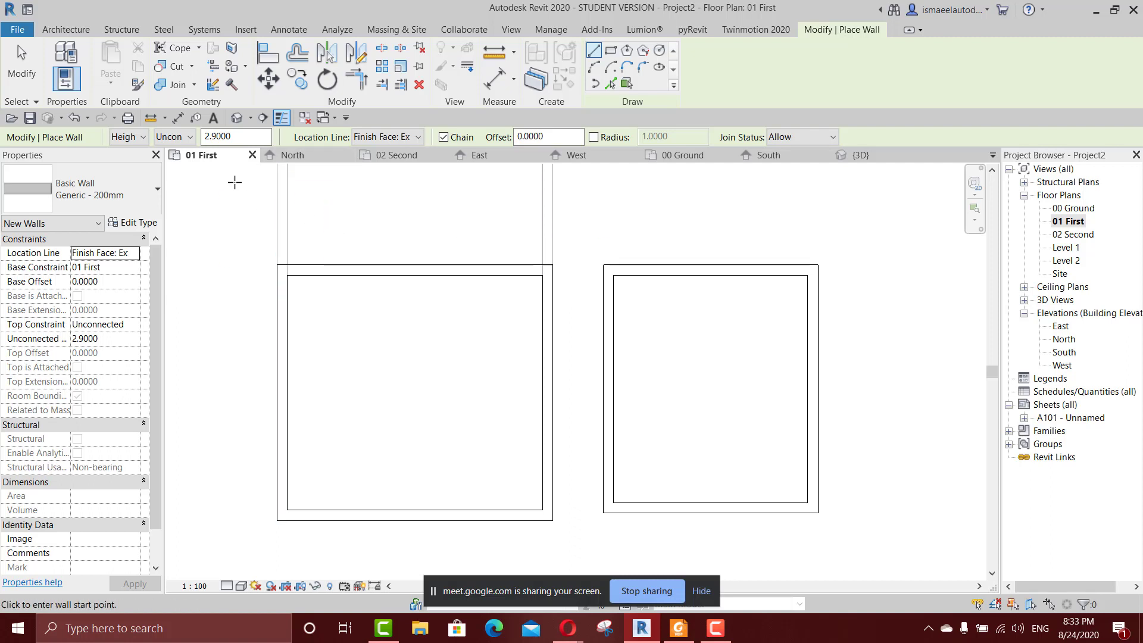
left_click(170, 138)
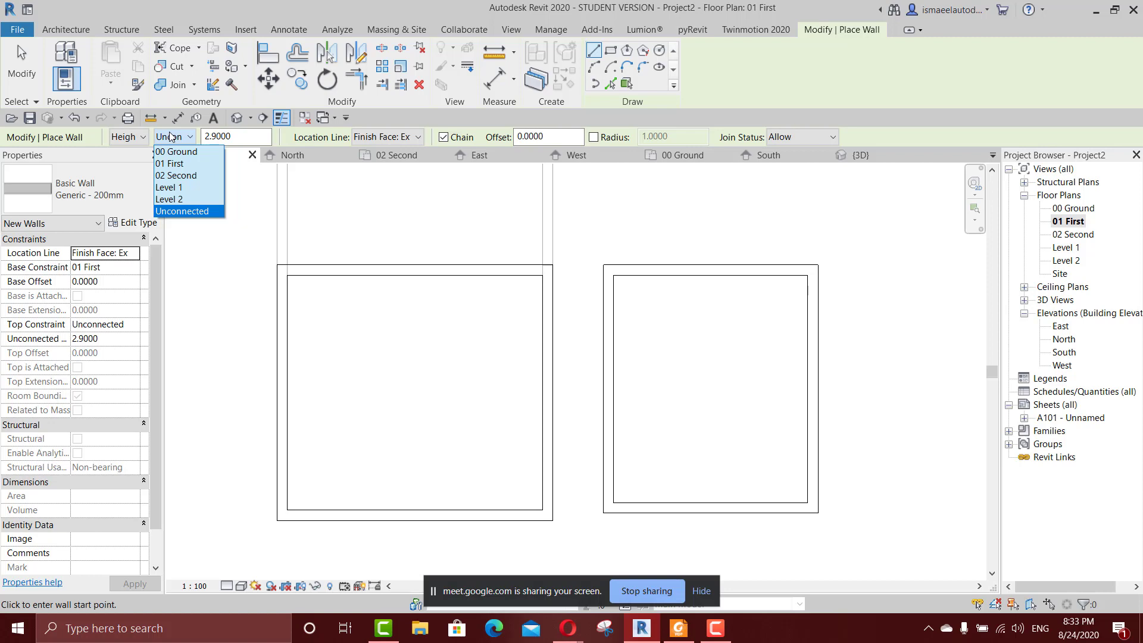
left_click(872, 262)
Open the North elevation and show the 00 Ground level's head at the same end as the other level heads.
double_click(1066, 340)
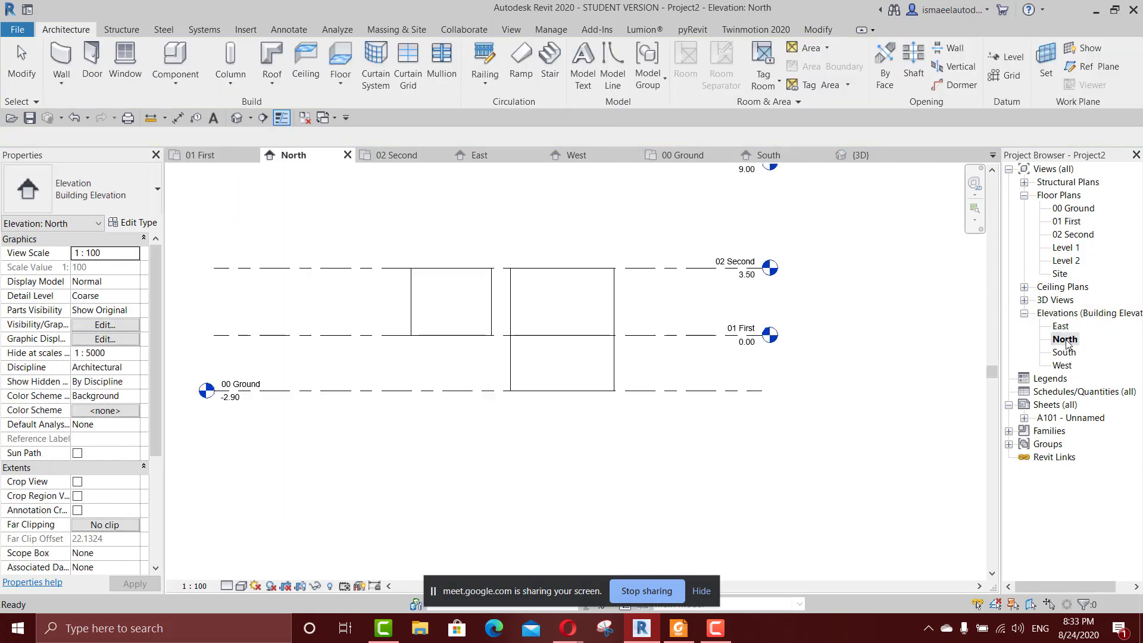
scroll(786, 273, "up", 2)
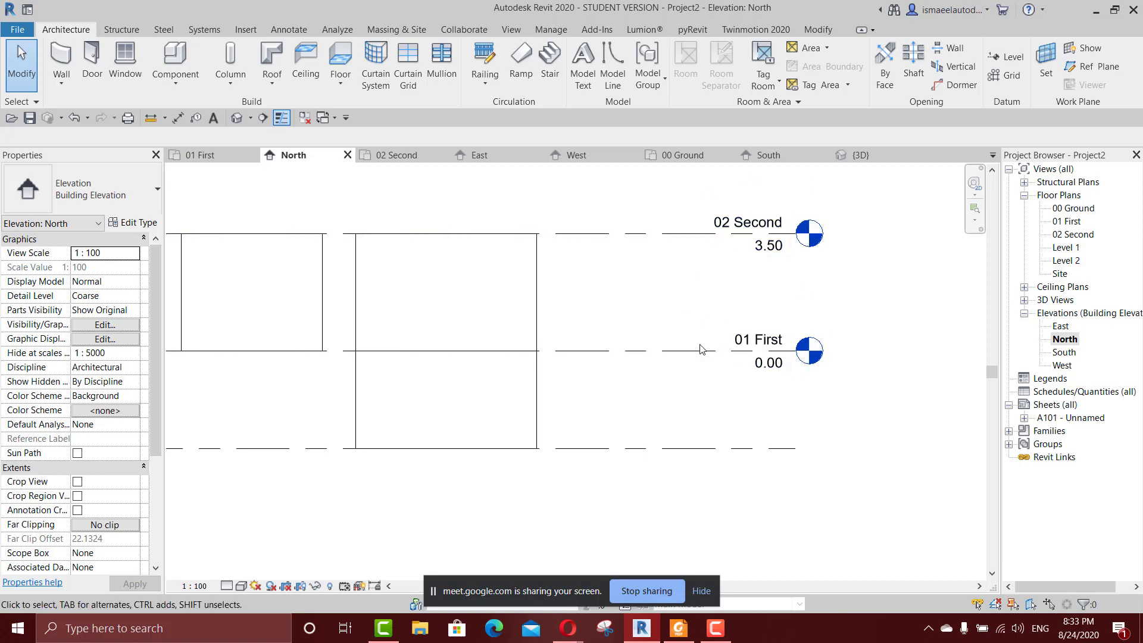
scroll(589, 413, "down", 3)
middle_click_drag(543, 420, 895, 358)
scroll(895, 358, "down", 1)
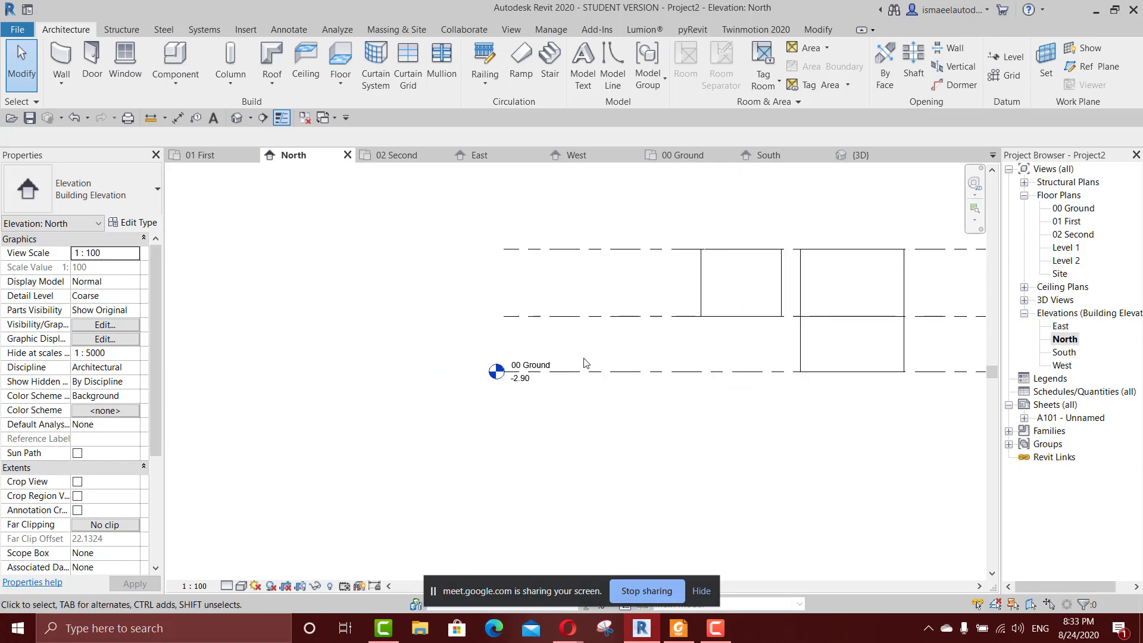
left_click(677, 372)
middle_click_drag(590, 396, 234, 412)
scroll(717, 394, "up", 2)
left_click(758, 386)
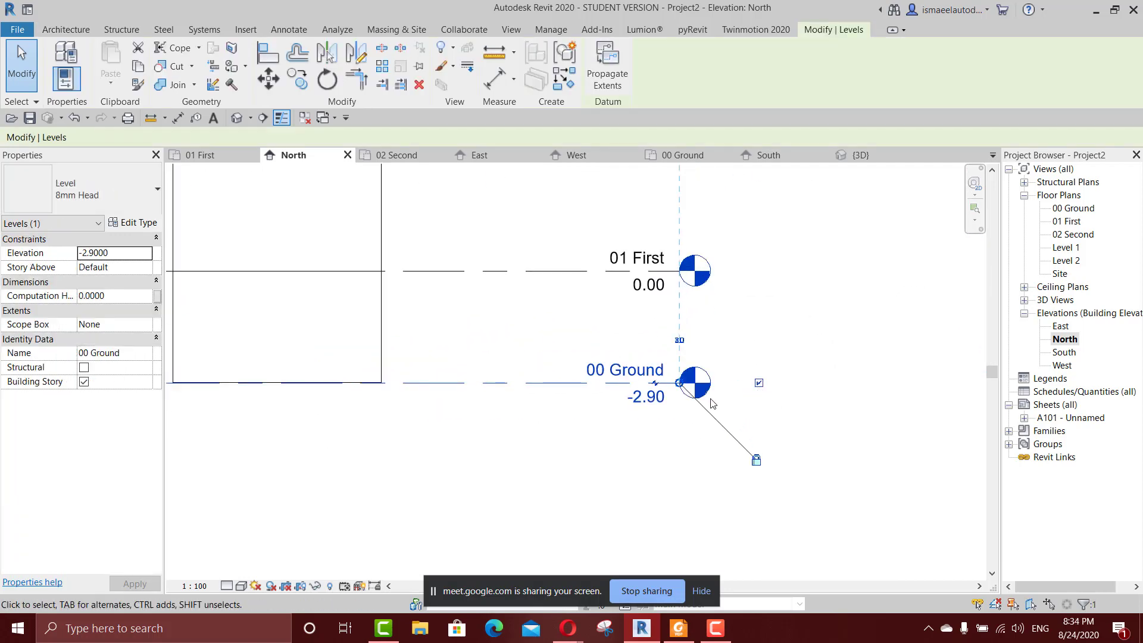
left_click(651, 436)
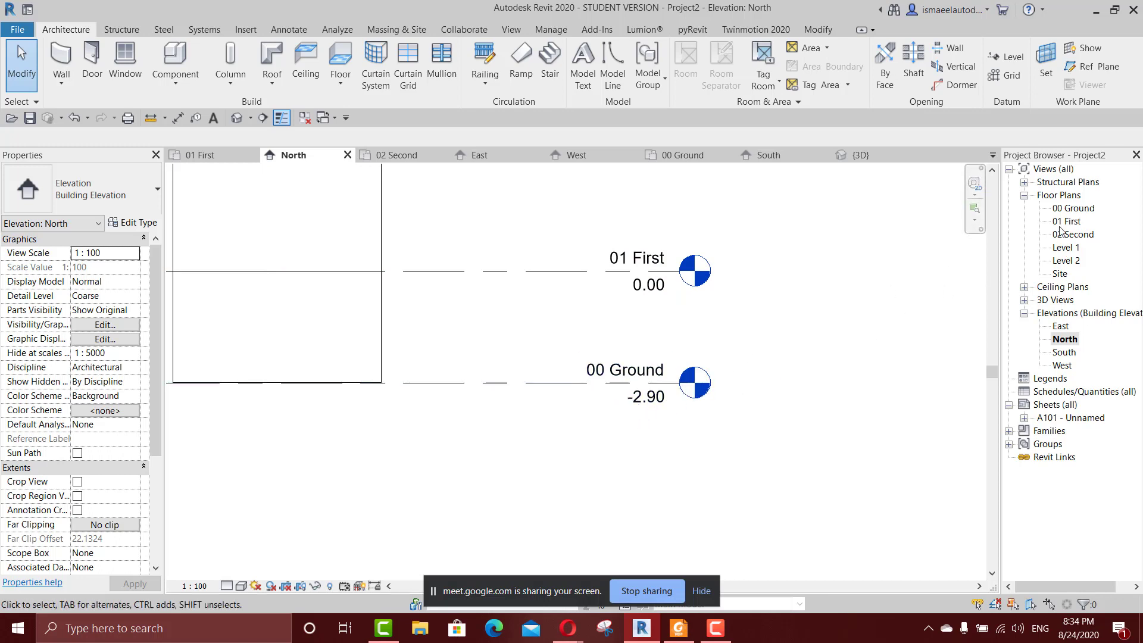
Open the 00 Ground floor plan, start the Wall command and set new walls to an unconnected height of 1 m.
double_click(1070, 210)
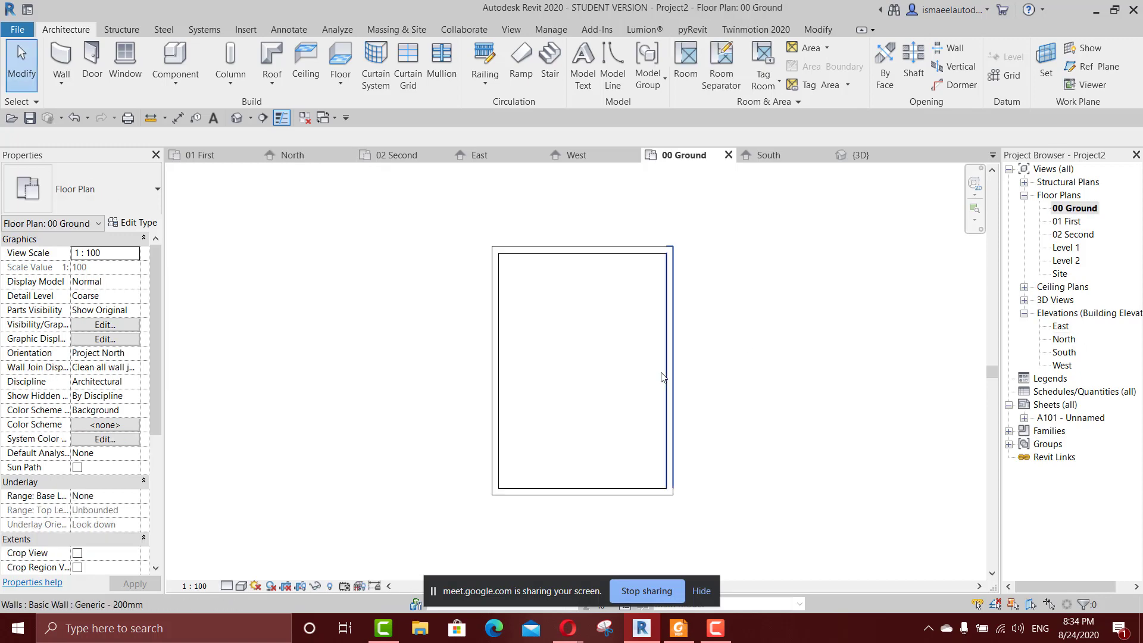
left_click(61, 63)
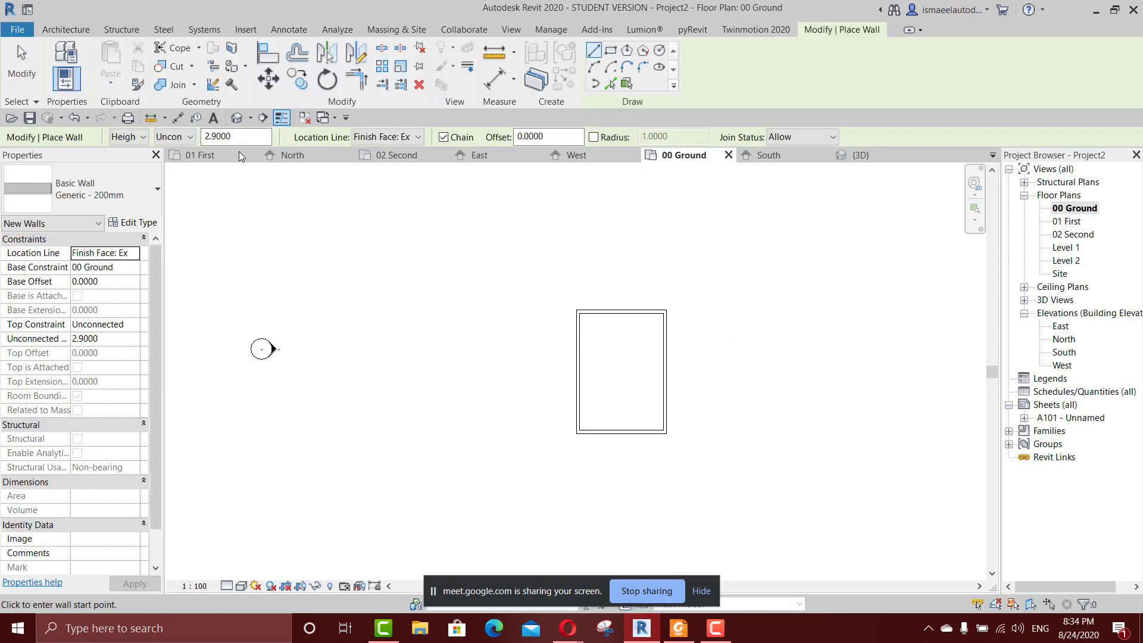
left_click(173, 137)
left_click(183, 212)
double_click(255, 142)
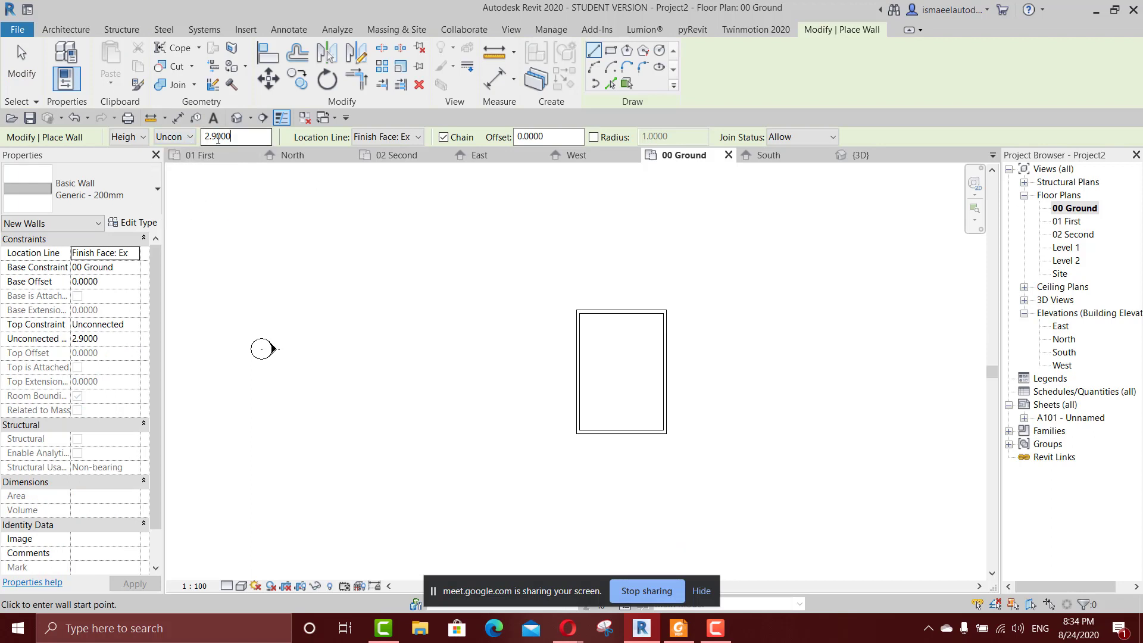
left_click(255, 143)
left_click_drag(255, 143, 195, 135)
type("1")
Draw one vertical wall to the left of the closed room and end wall placement.
left_click(481, 306)
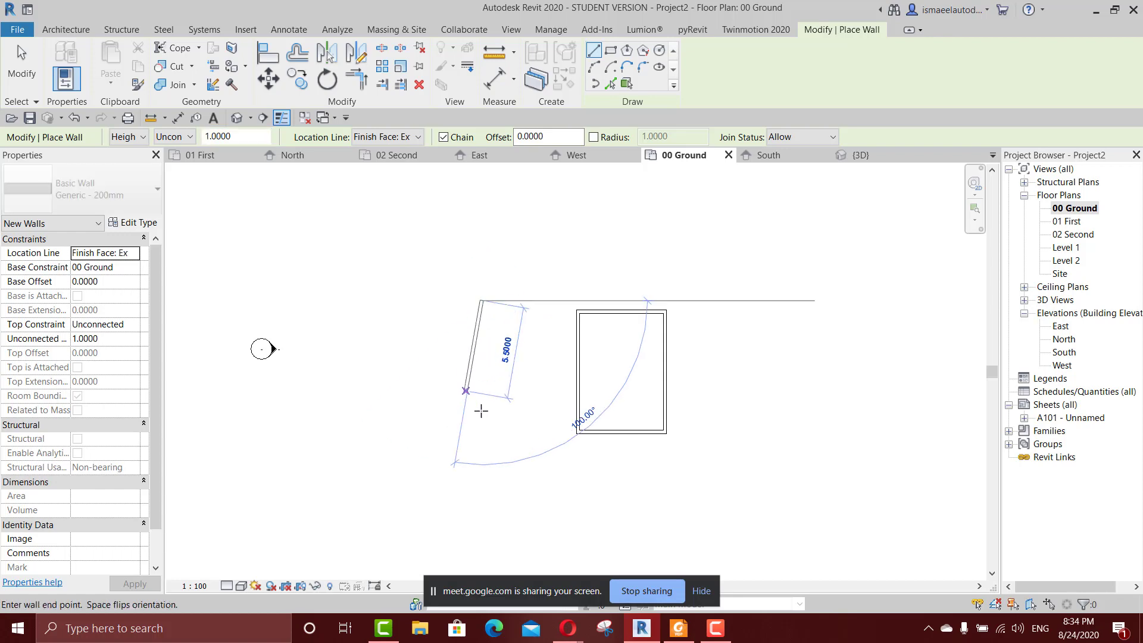
left_click(481, 415)
key("Escape")
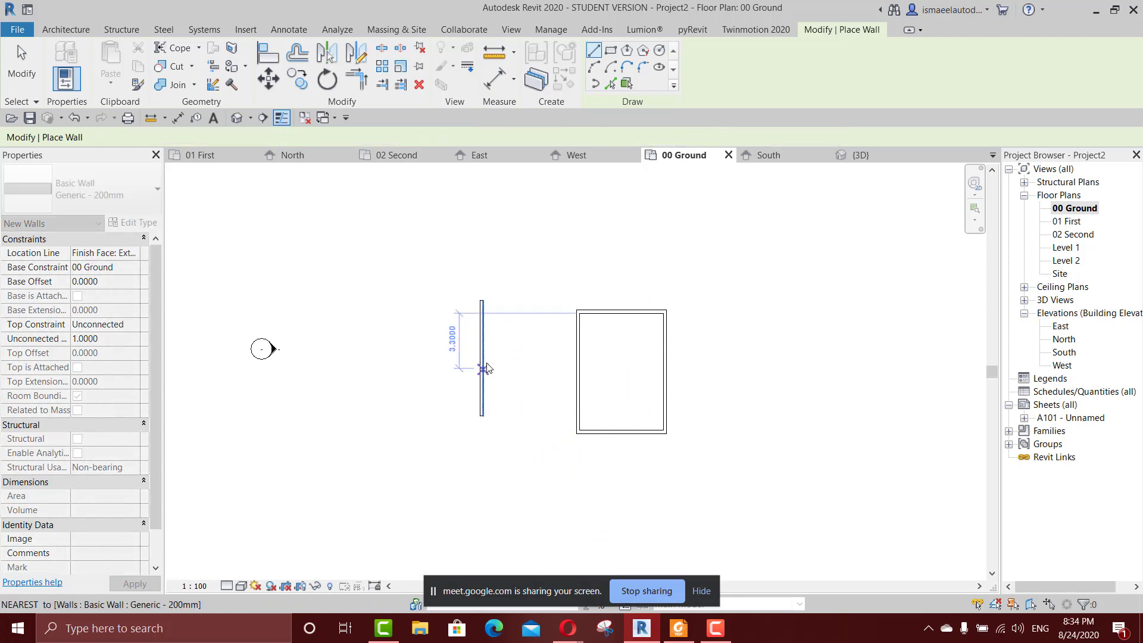
key("Escape")
Delete the four walls of the closed ground-floor room and inspect the new low wall in the 3D view.
left_click_drag(705, 283, 569, 471)
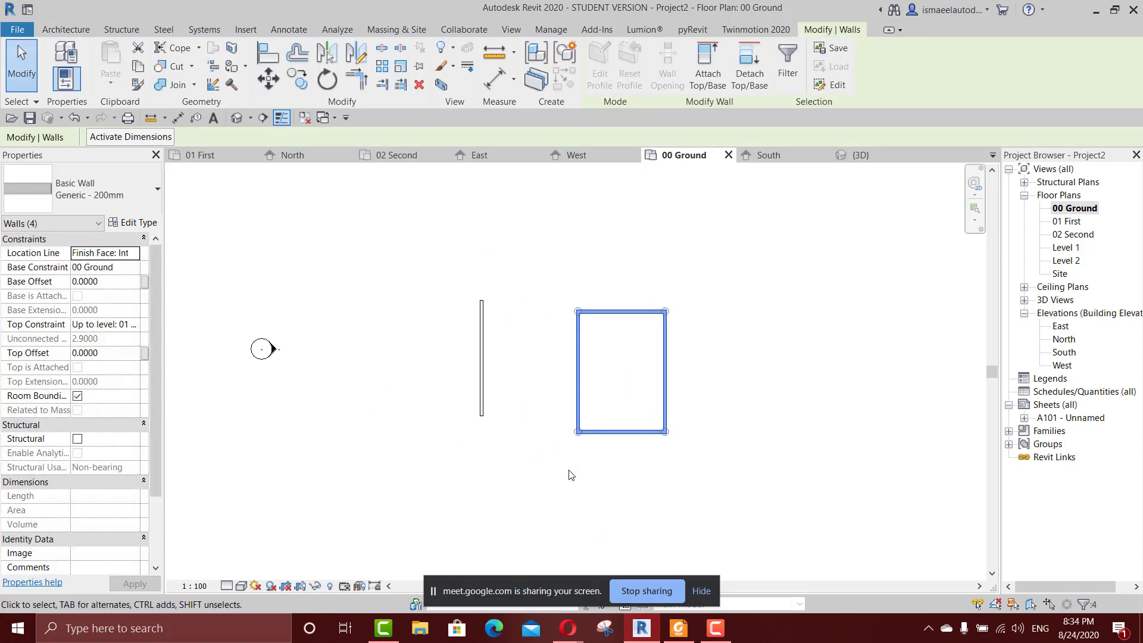
key("Delete")
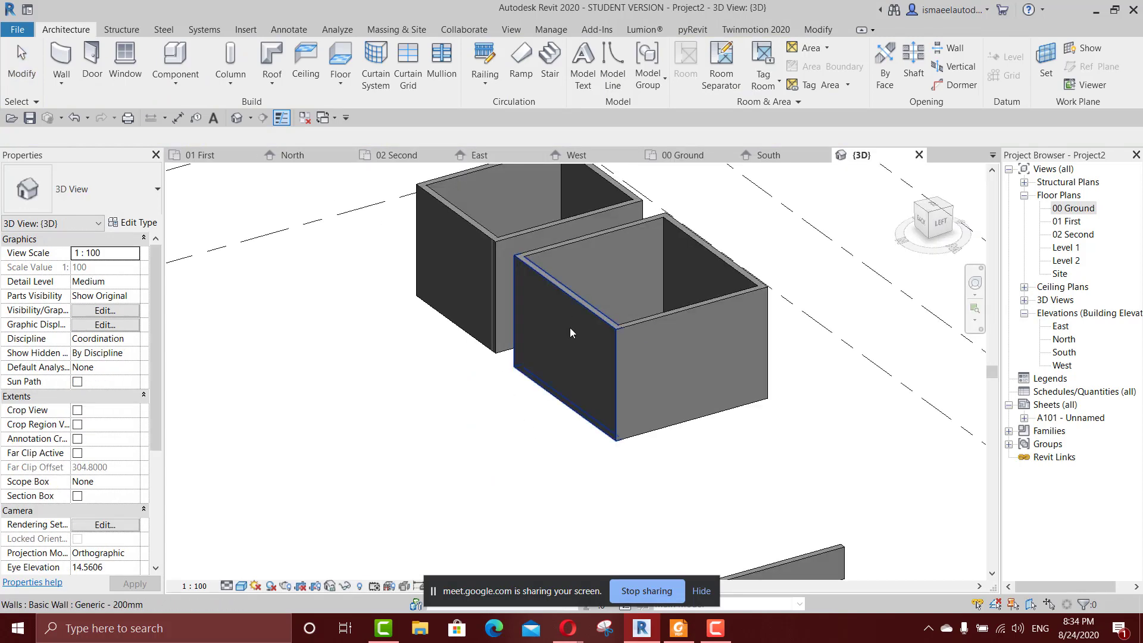
scroll(652, 458, "down", 5)
middle_click_drag(654, 464, 642, 359)
scroll(660, 439, "up", 4)
scroll(676, 437, "up", 2)
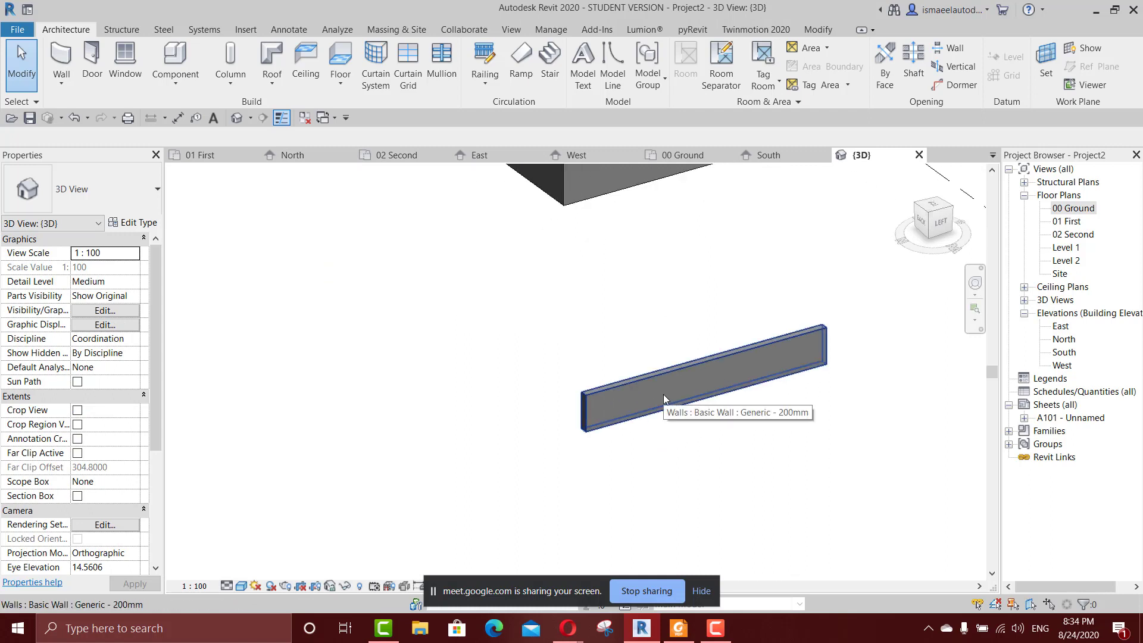
Return to the 00 Ground floor plan and start the Wall command.
double_click(1065, 207)
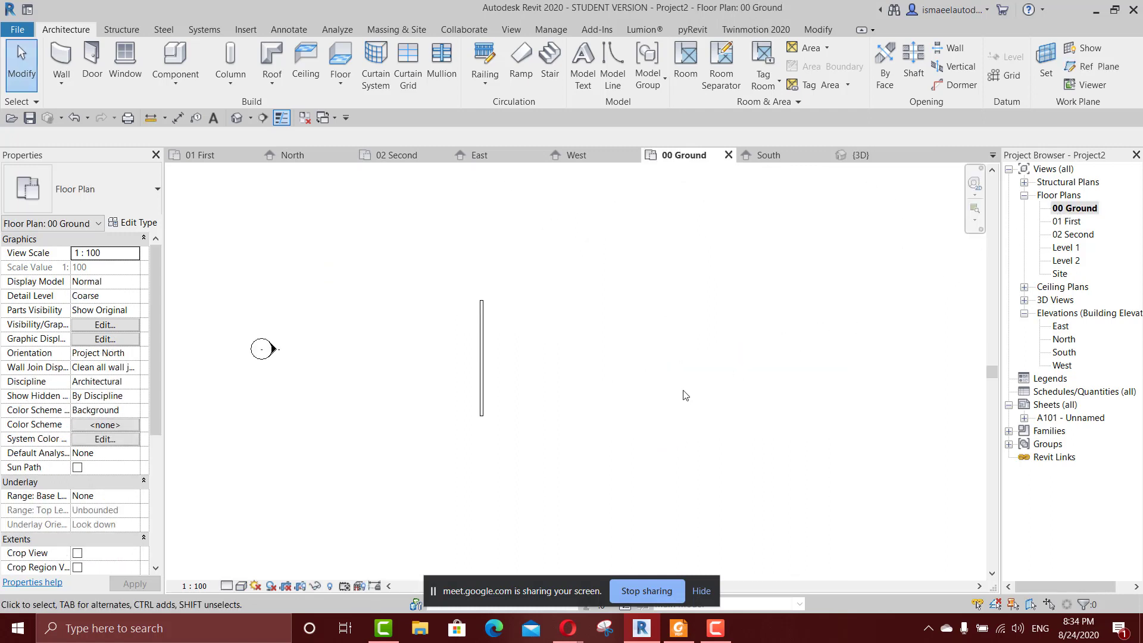
scroll(619, 378, "up", 2)
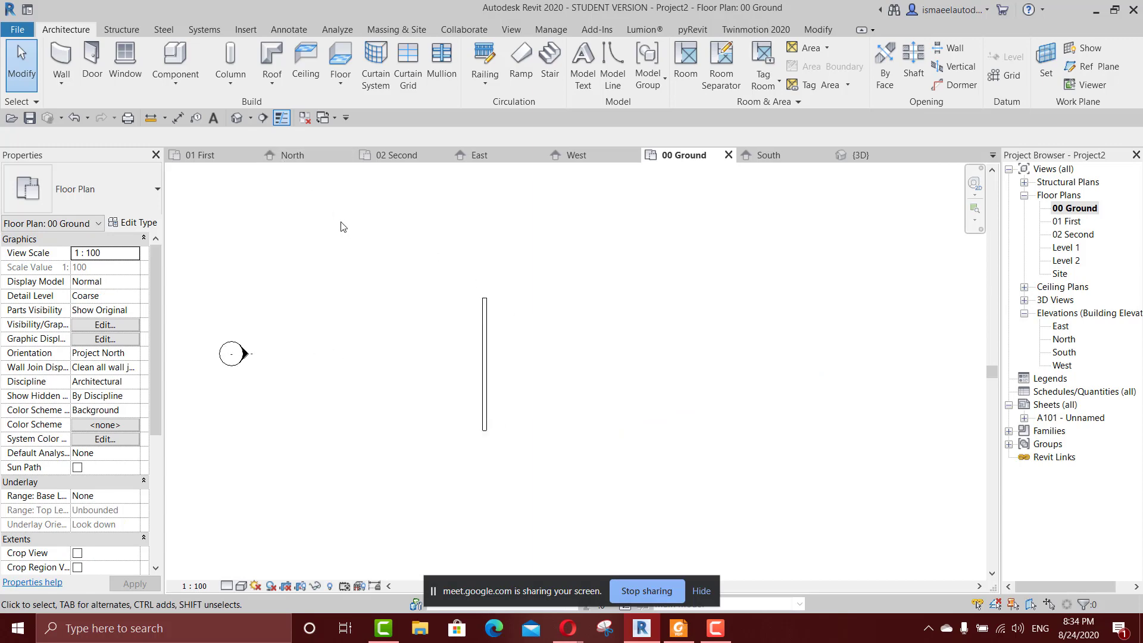
key("w")
key("a")
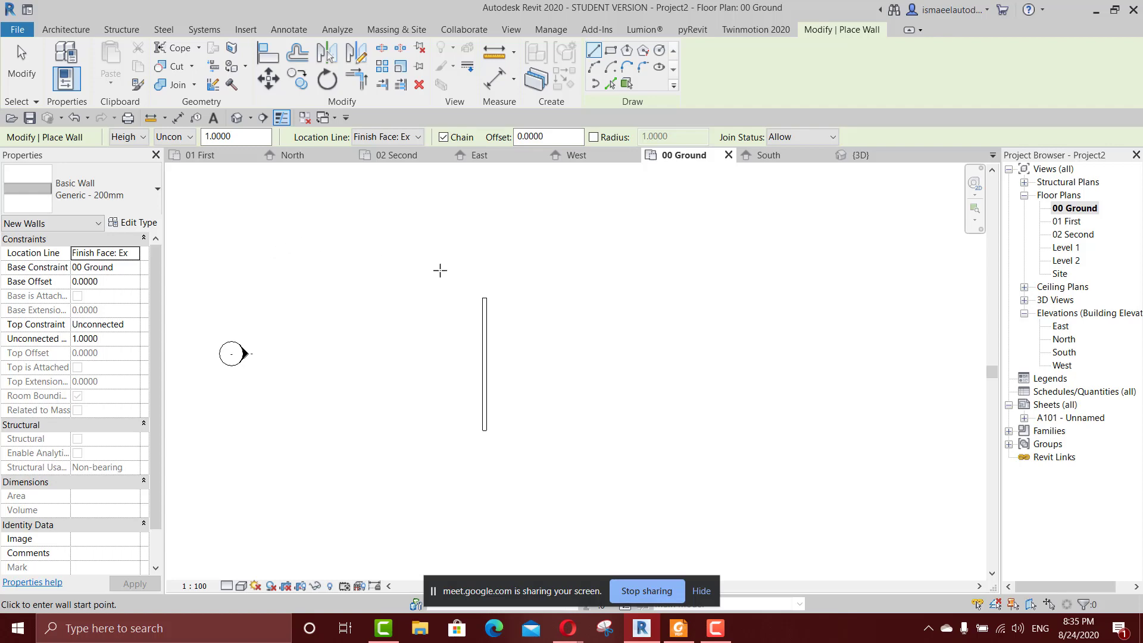
key("Escape")
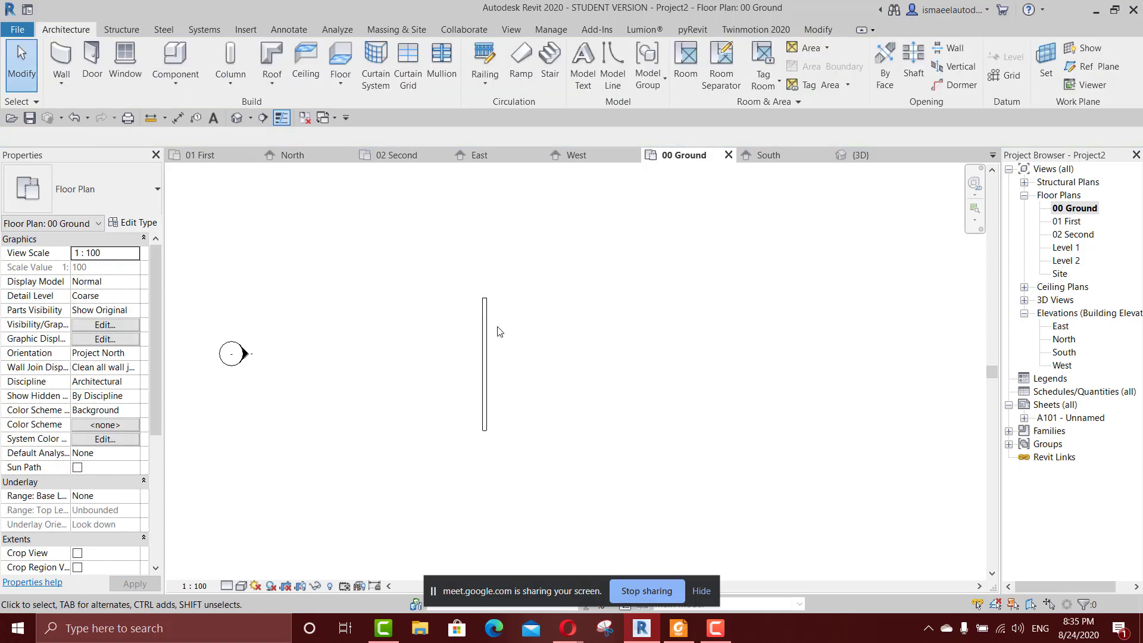
key("w")
key("a")
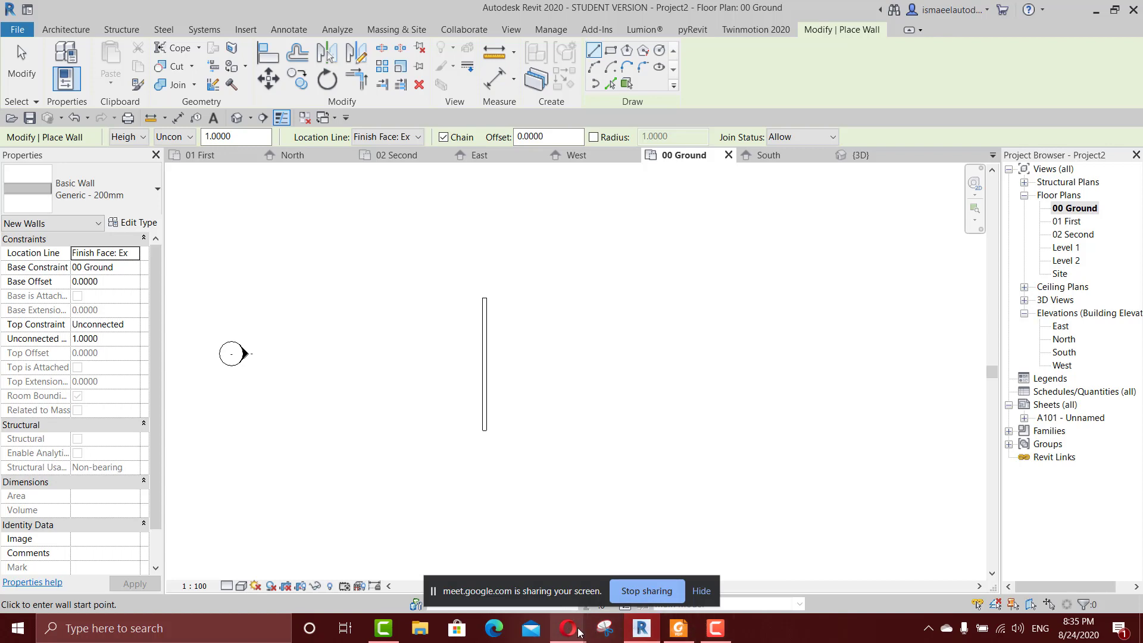
mouse_move(569, 628)
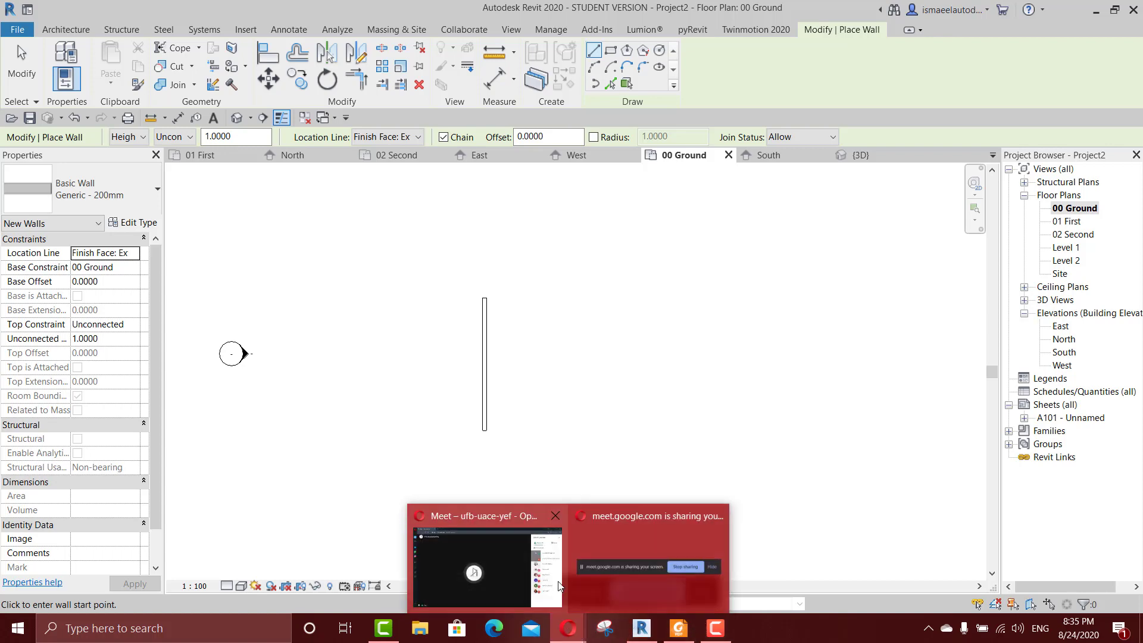
left_click(477, 580)
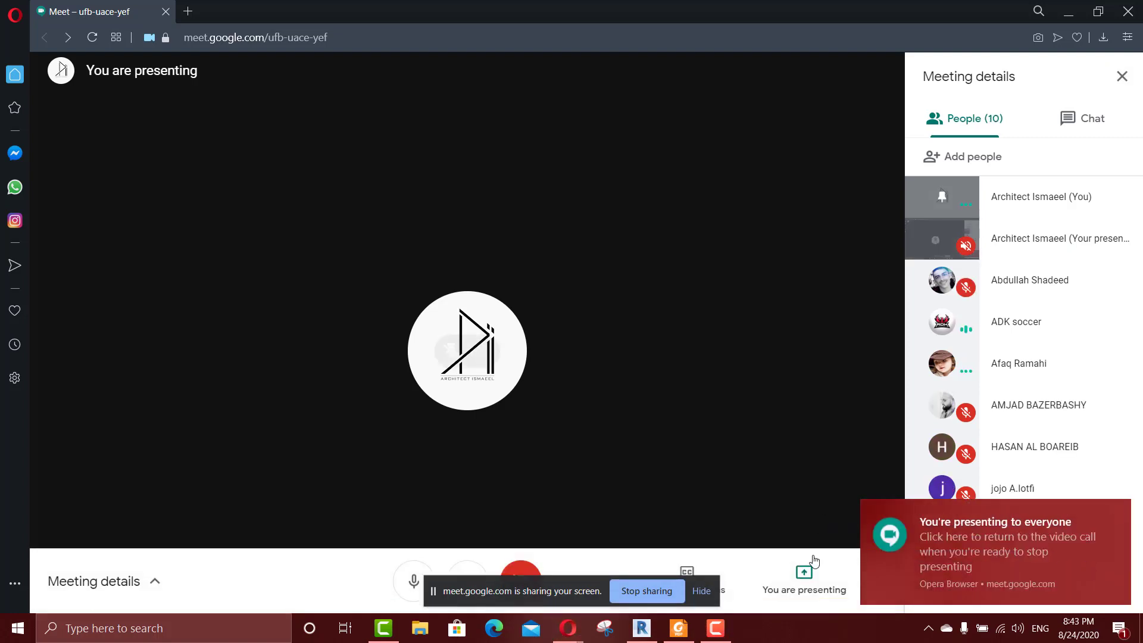
left_click(717, 628)
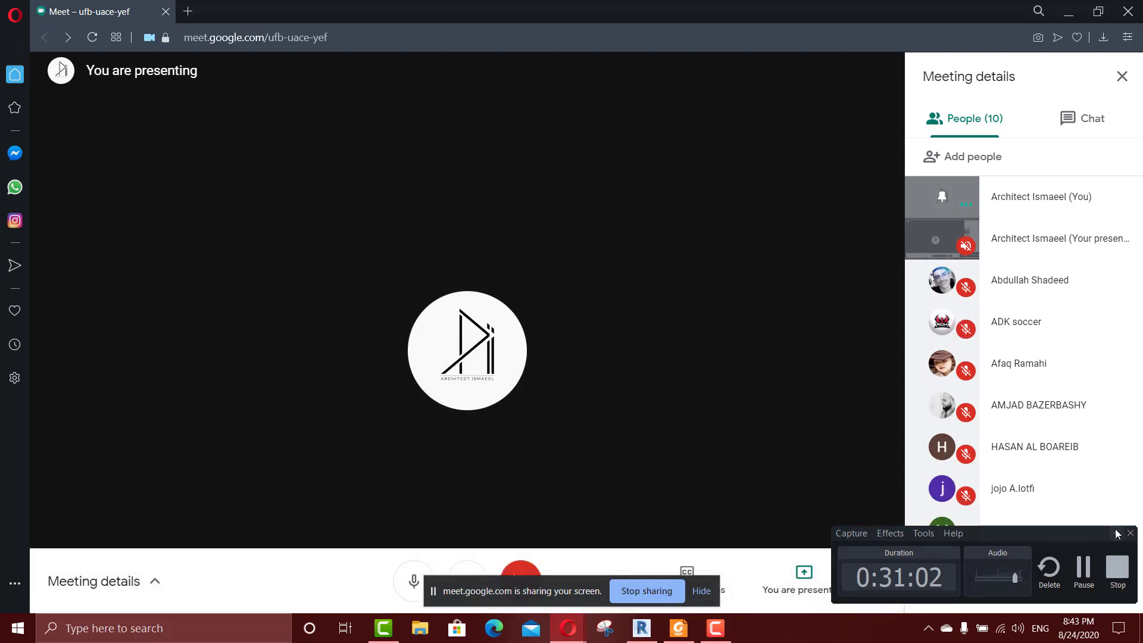
left_click(1117, 533)
left_click(642, 629)
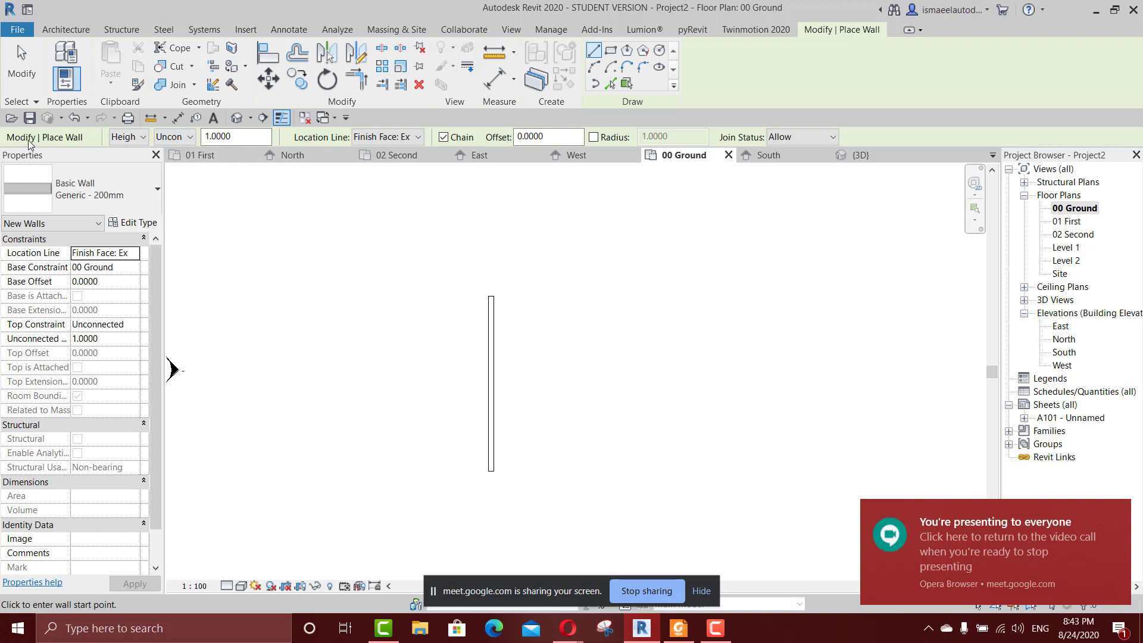
Review the height constraint choices for new walls and set their location line to Wall Centerline.
left_click(177, 137)
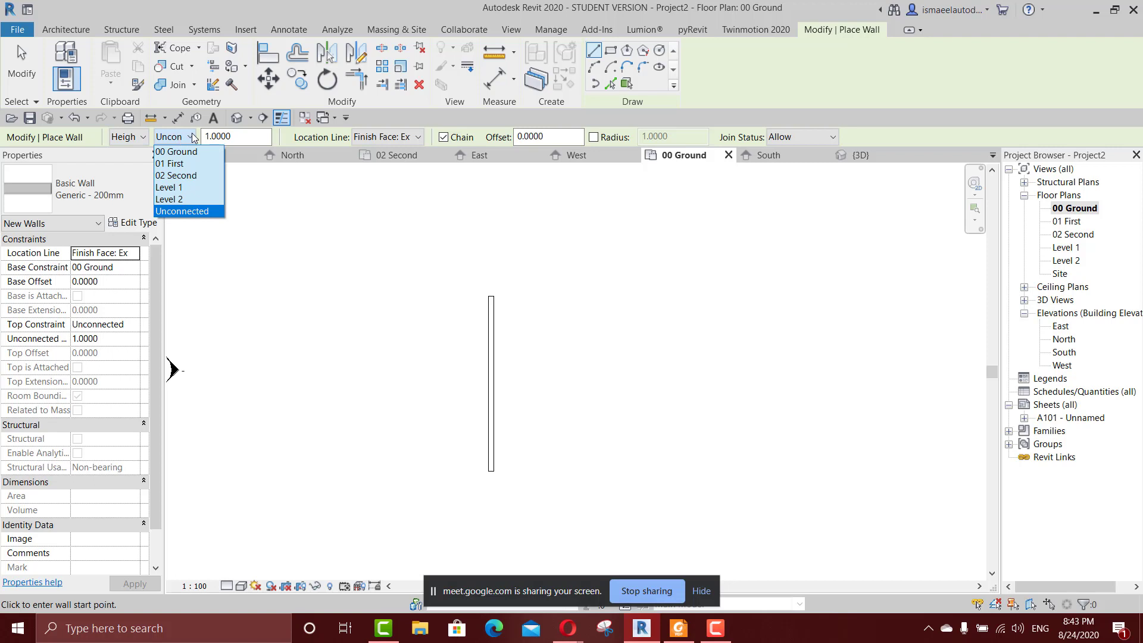
left_click(392, 138)
left_click(392, 137)
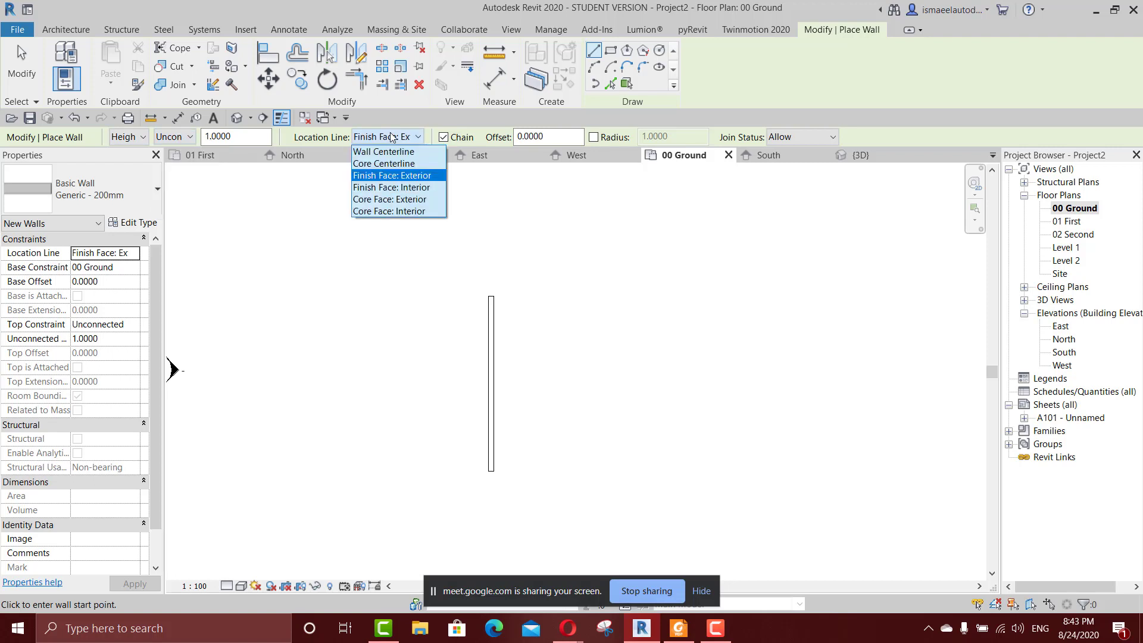
left_click(393, 151)
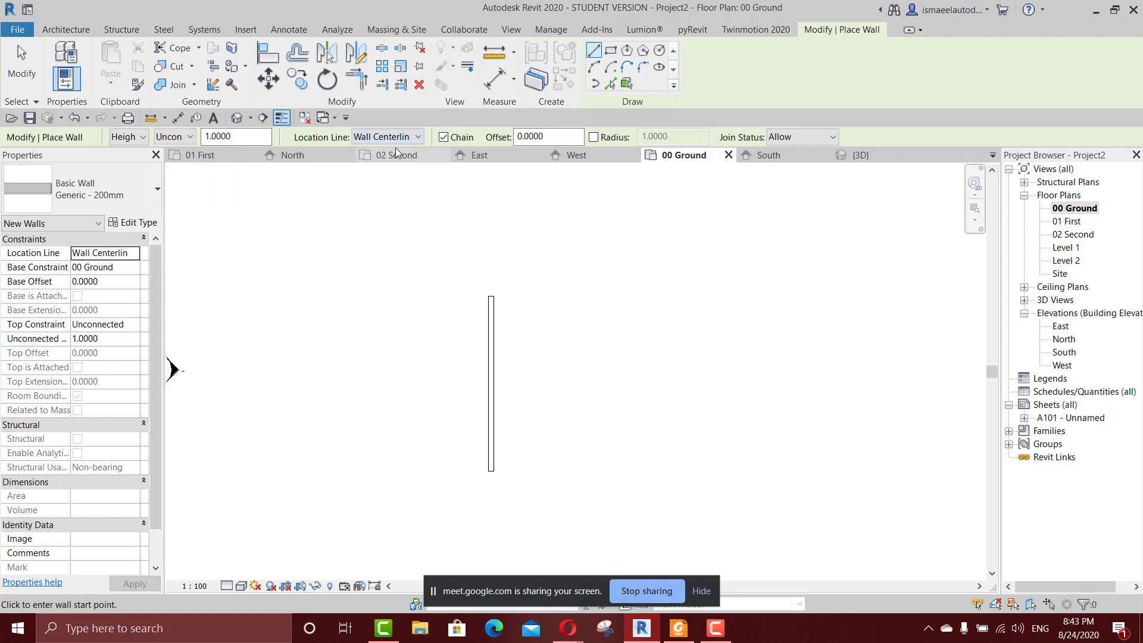
Try drawing a vertical wall about 3.2 m long by its centerline, to the right of the existing wall.
scroll(566, 305, "up", 1)
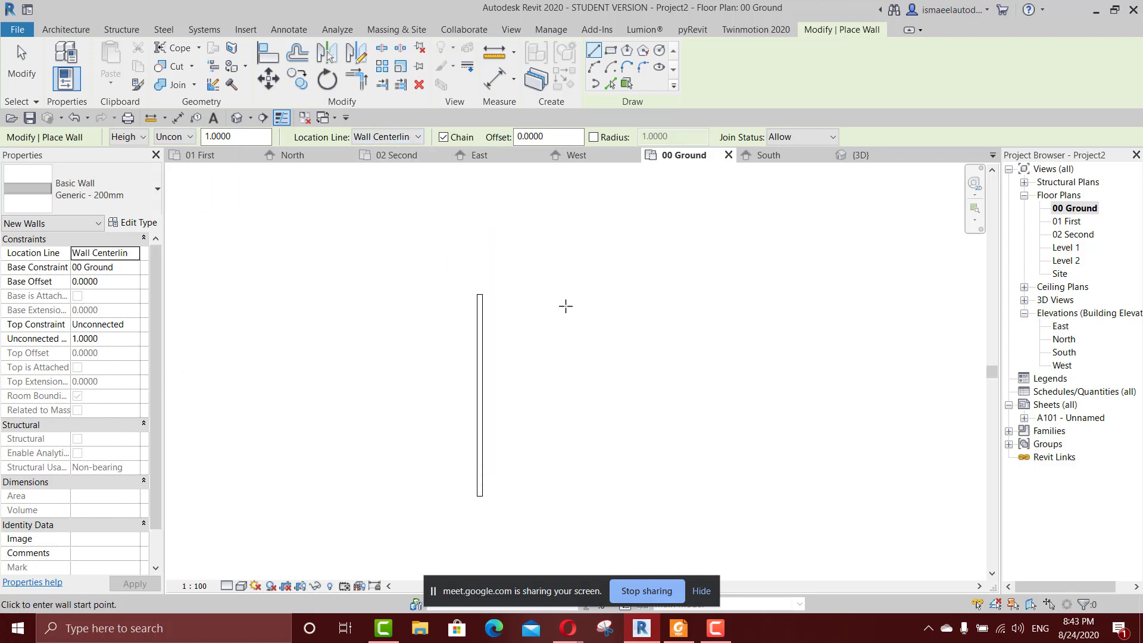
left_click(563, 305)
scroll(566, 398, "up", 3)
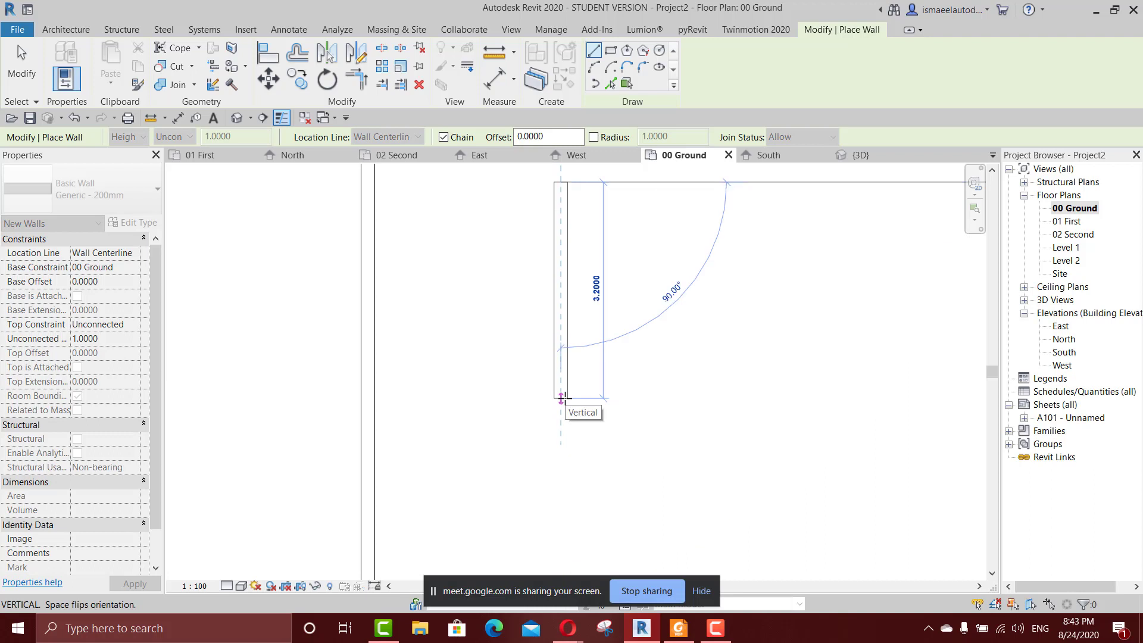
middle_click_drag(573, 405, 569, 471)
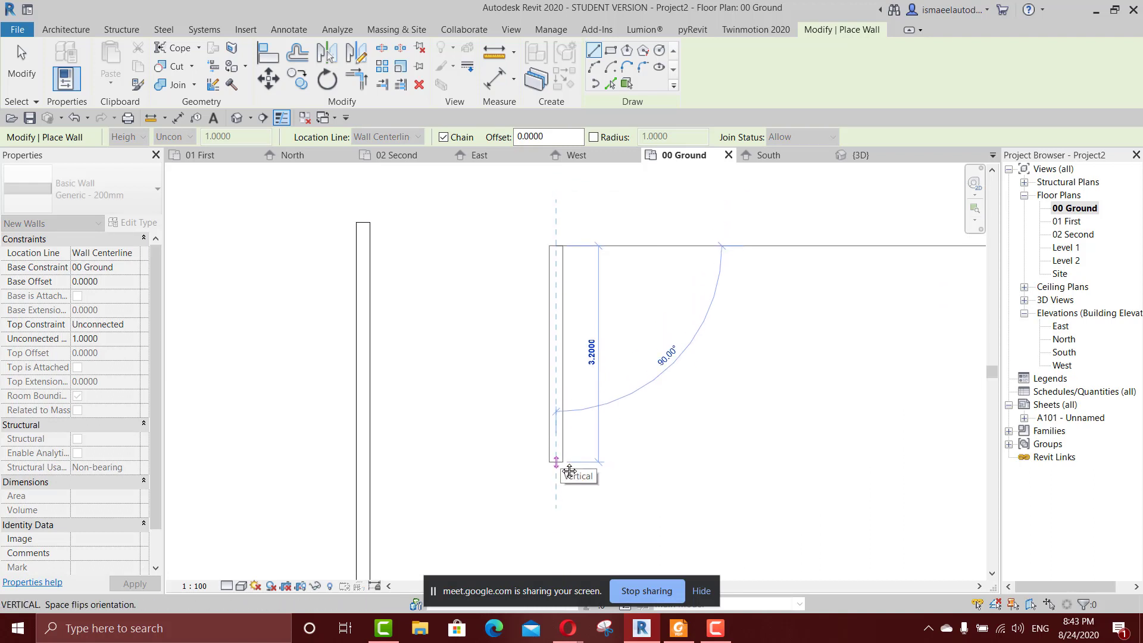
key("Escape")
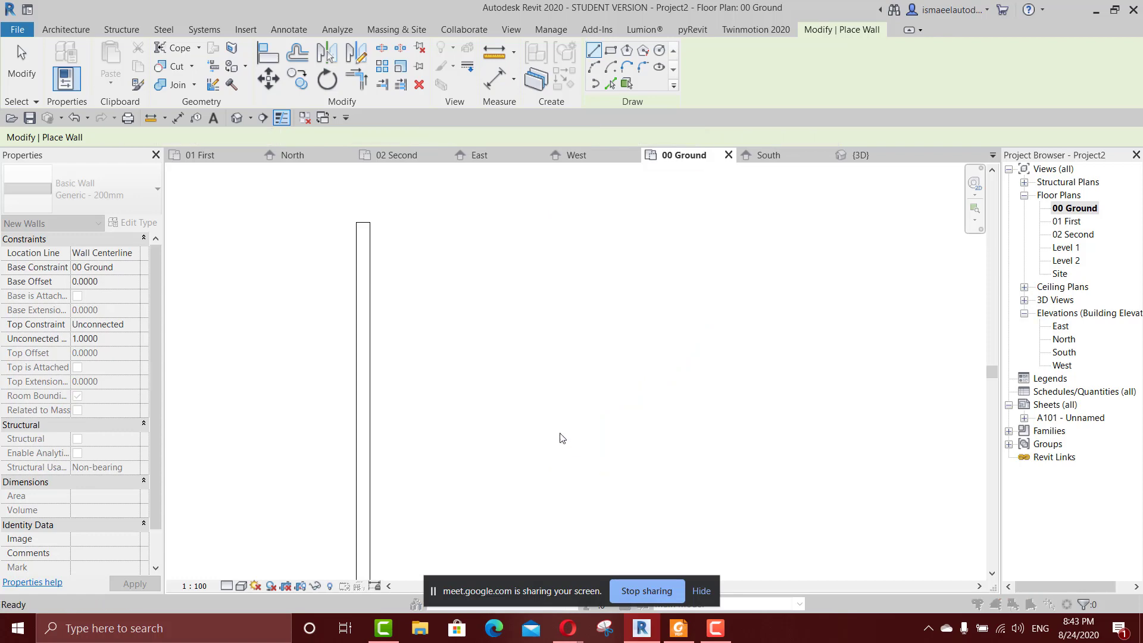
Leave the wall being drawn and switch to the 3D view, framing the existing rooms and the low wall.
scroll(586, 417, "down", 1)
key("Escape")
key("3")
key("d")
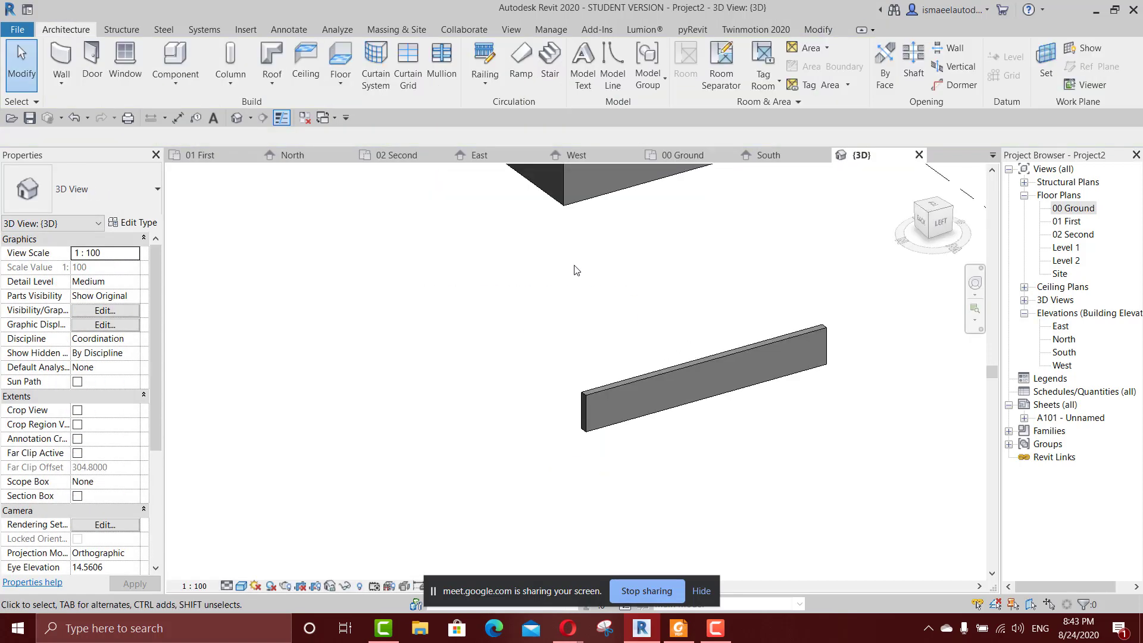
scroll(576, 298, "down", 4)
middle_click_drag(560, 307, 652, 420)
scroll(601, 355, "up", 2)
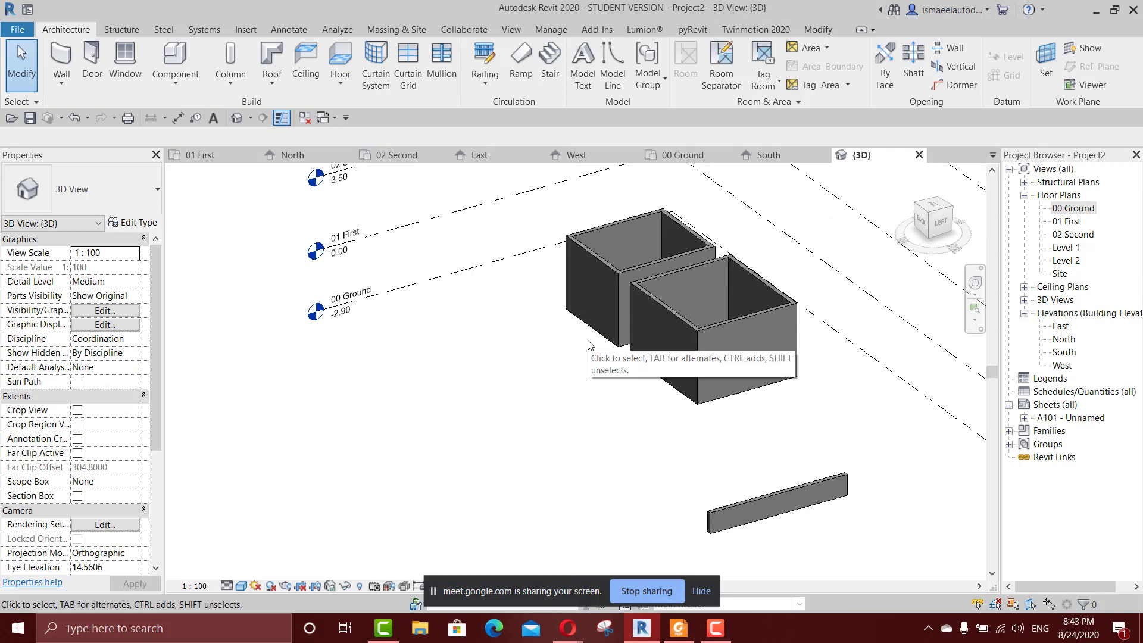
Draw a 1 m high wall about 2.5 m long by its centerline in the 3D view, in open space beside the existing rooms.
key("w")
key("a")
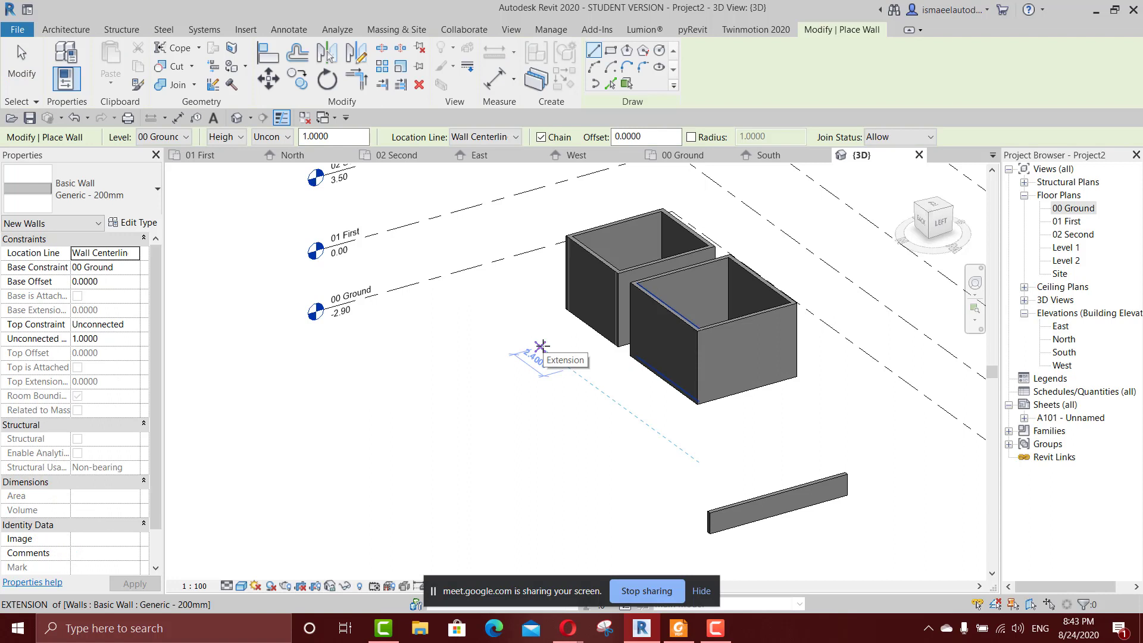
left_click(539, 339)
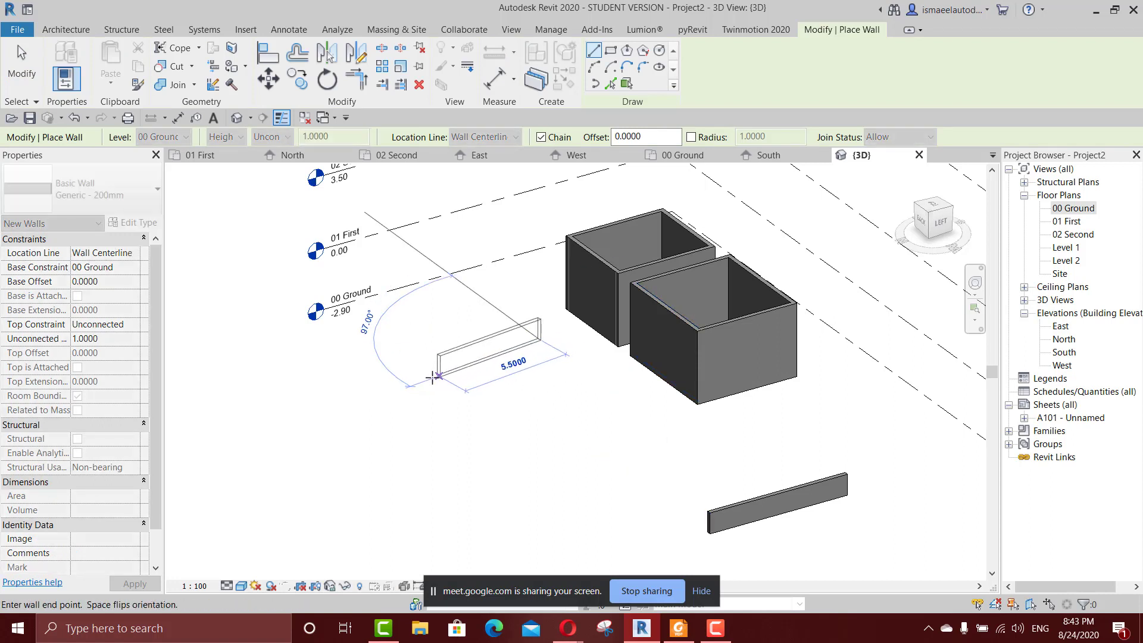
scroll(420, 376, "up", 4)
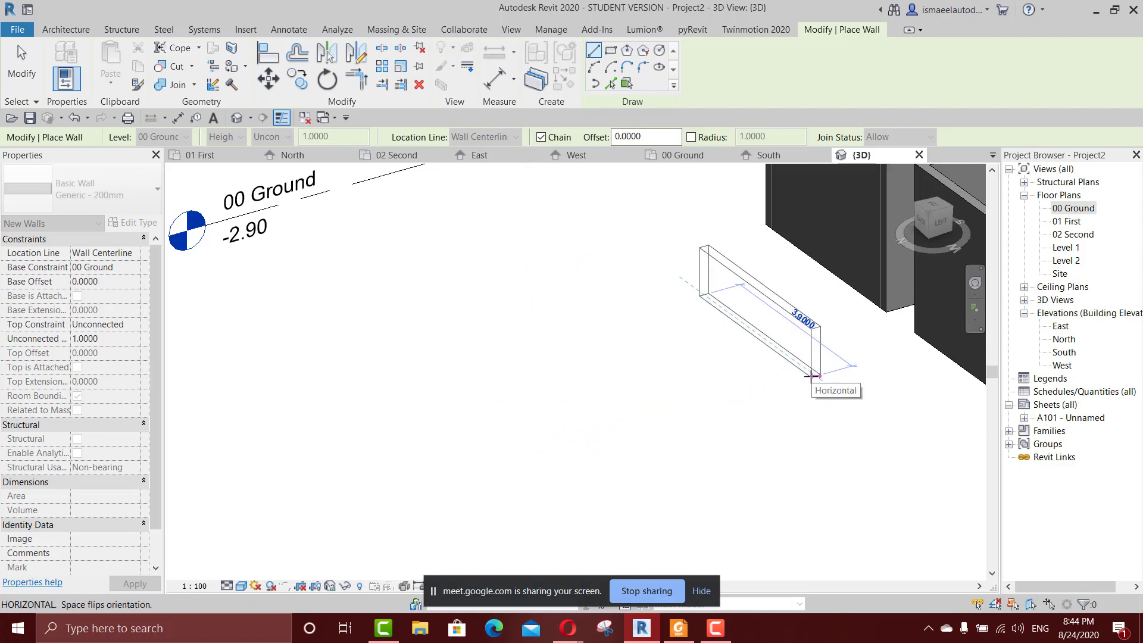
middle_click_drag(811, 375, 747, 365)
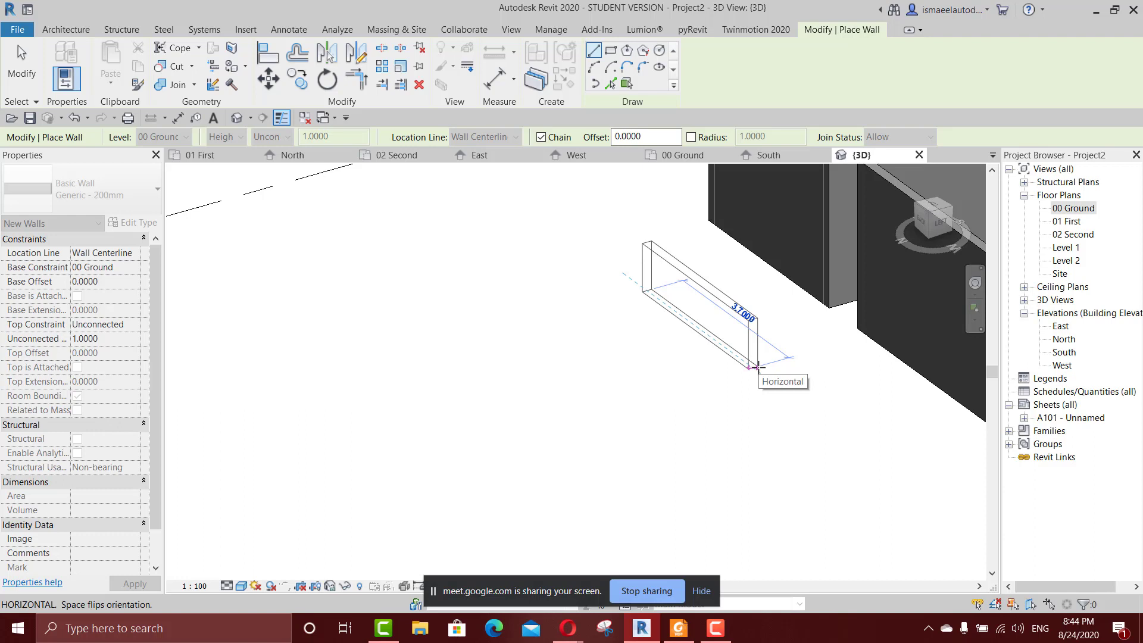
scroll(758, 366, "up", 2)
scroll(758, 366, "up", 1)
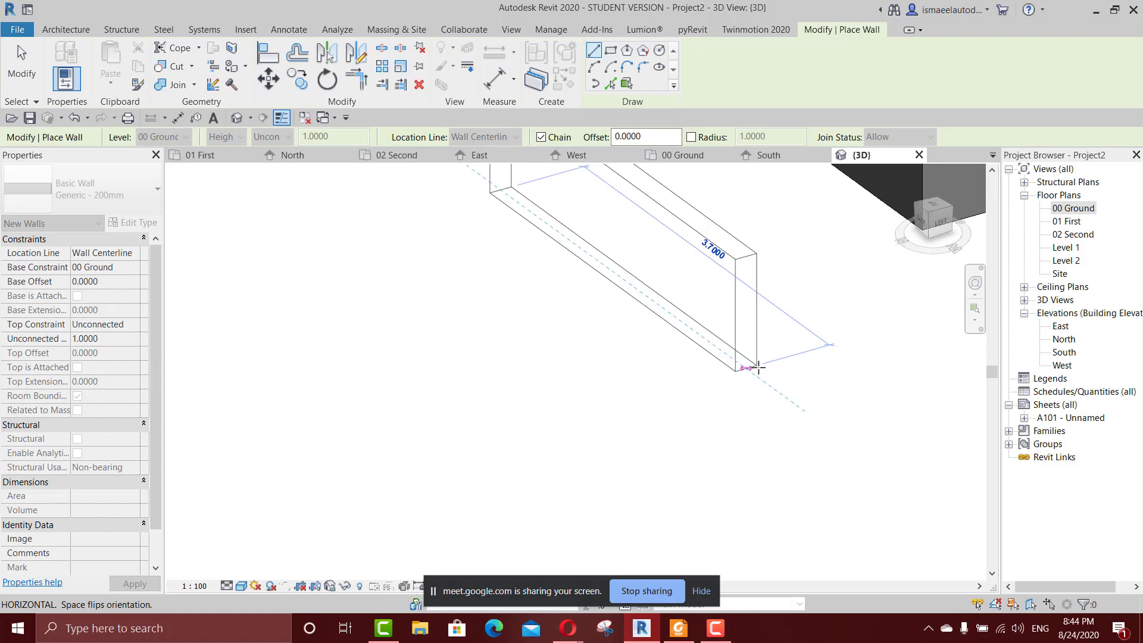
scroll(758, 366, "down", 1)
scroll(758, 366, "down", 1)
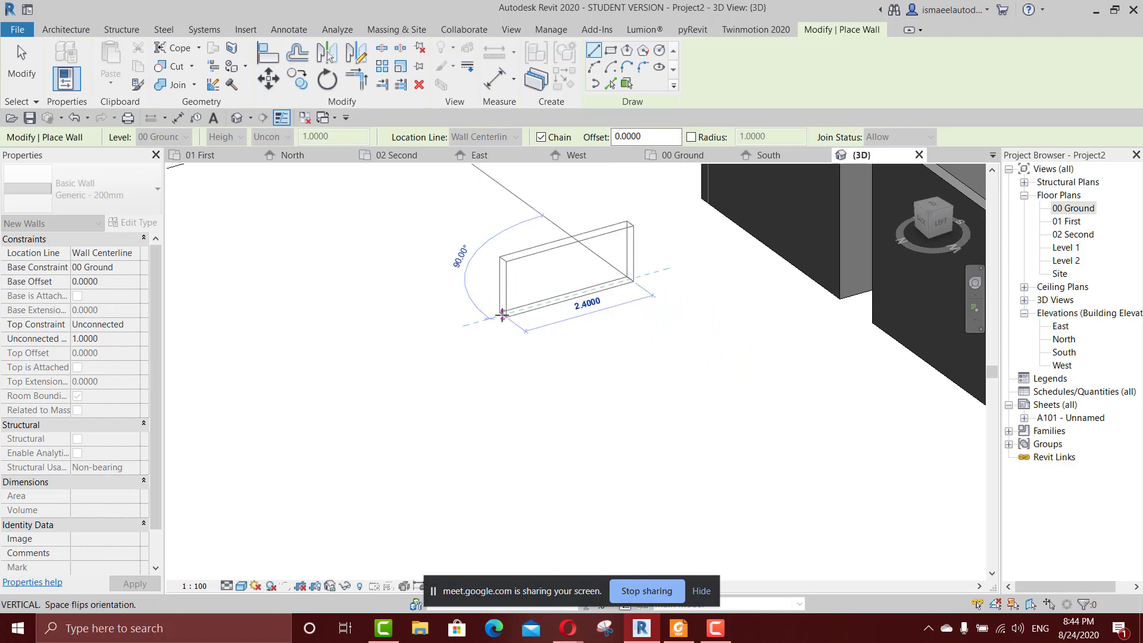
left_click(492, 315)
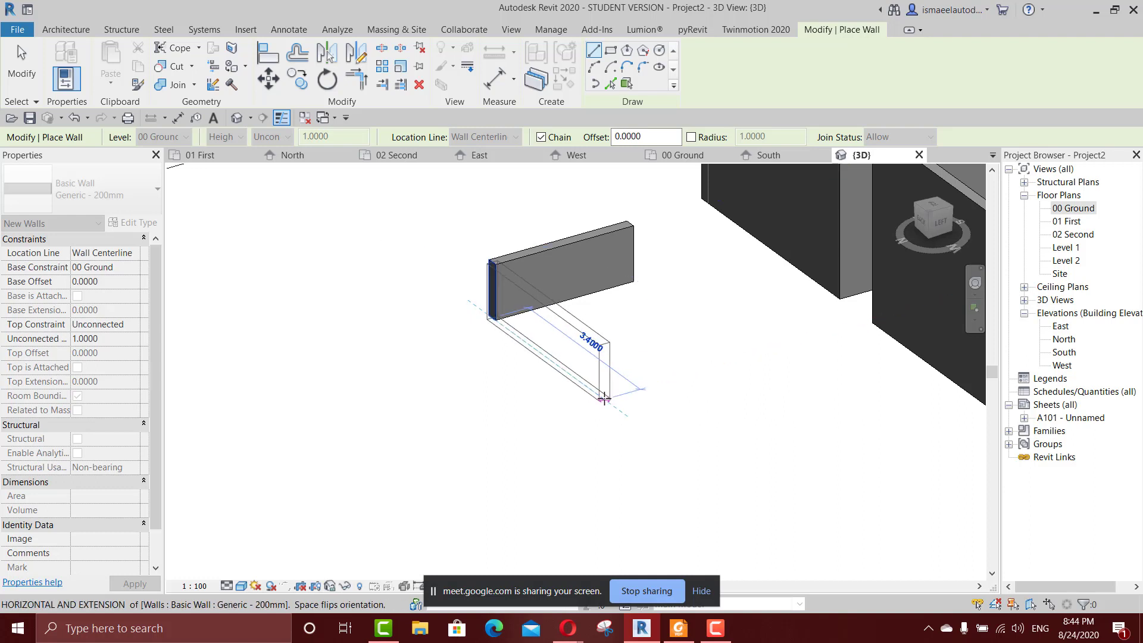
Continue the chain with three more perpendicular wall segments, the first two about 3.4 m and 1.7 m long, and end the Wall command.
left_click(604, 399)
left_click(693, 373)
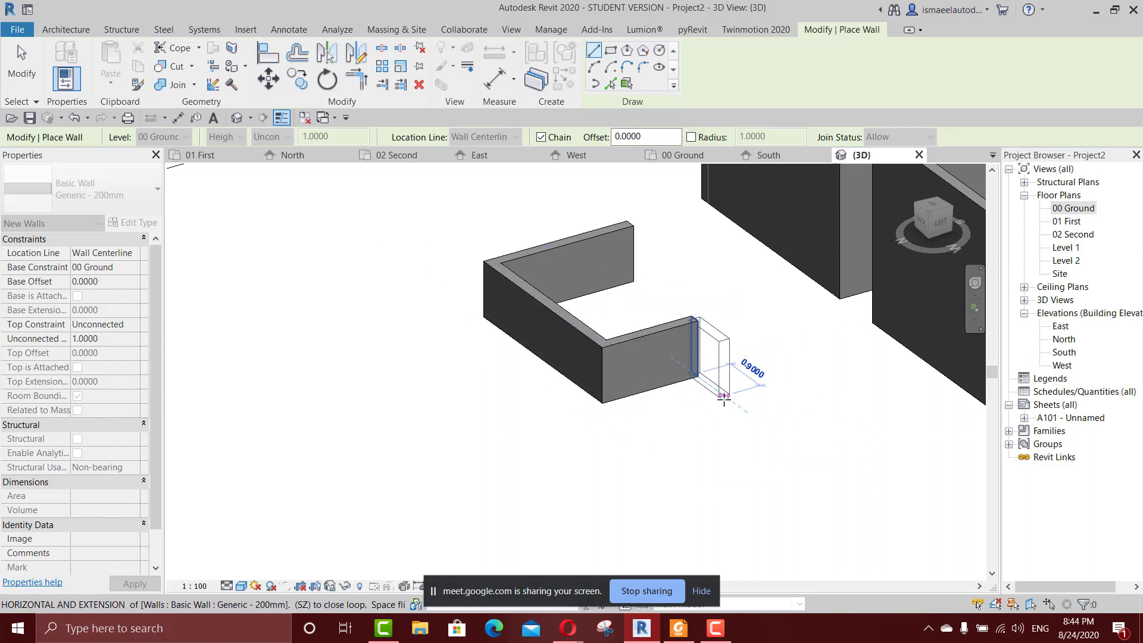
left_click(745, 409)
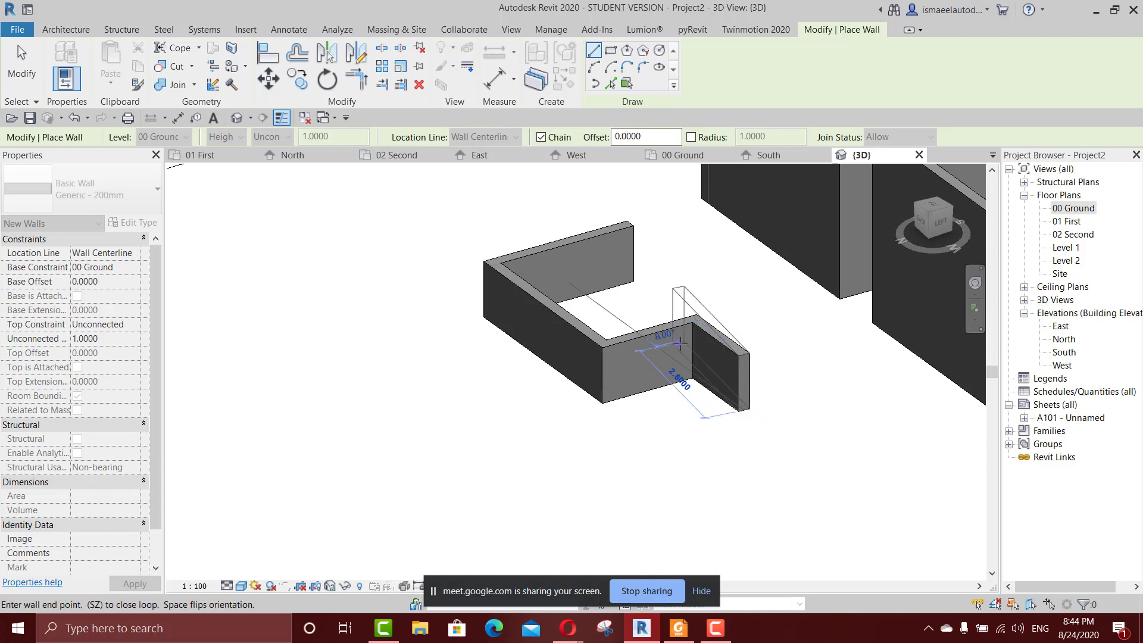
key("Escape")
scroll(667, 371, "down", 1)
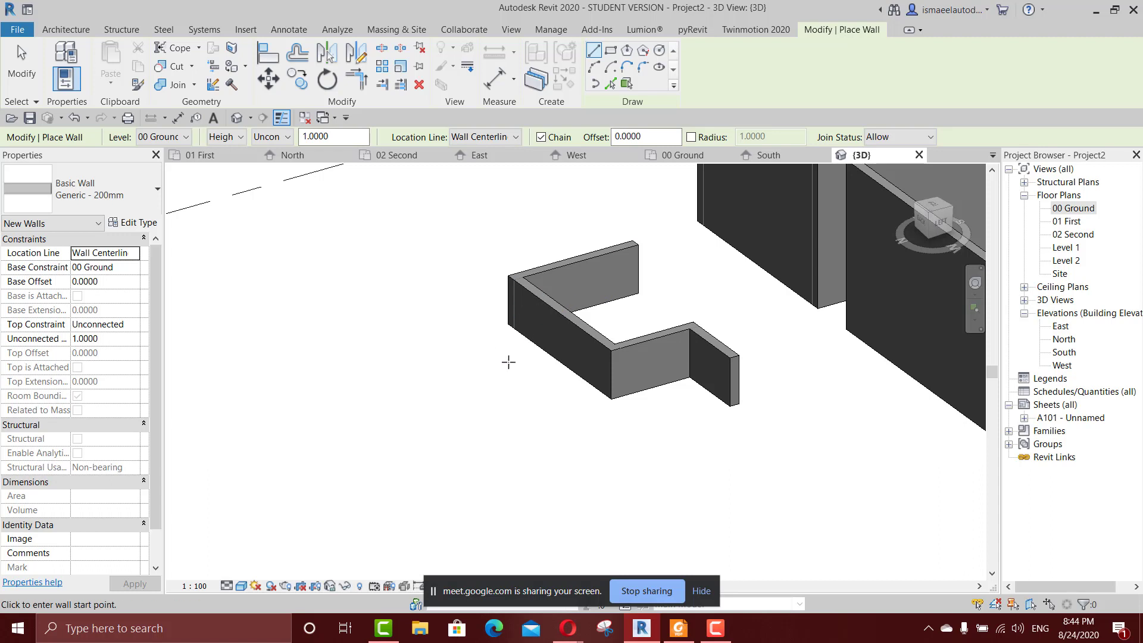
scroll(625, 392, "up", 2)
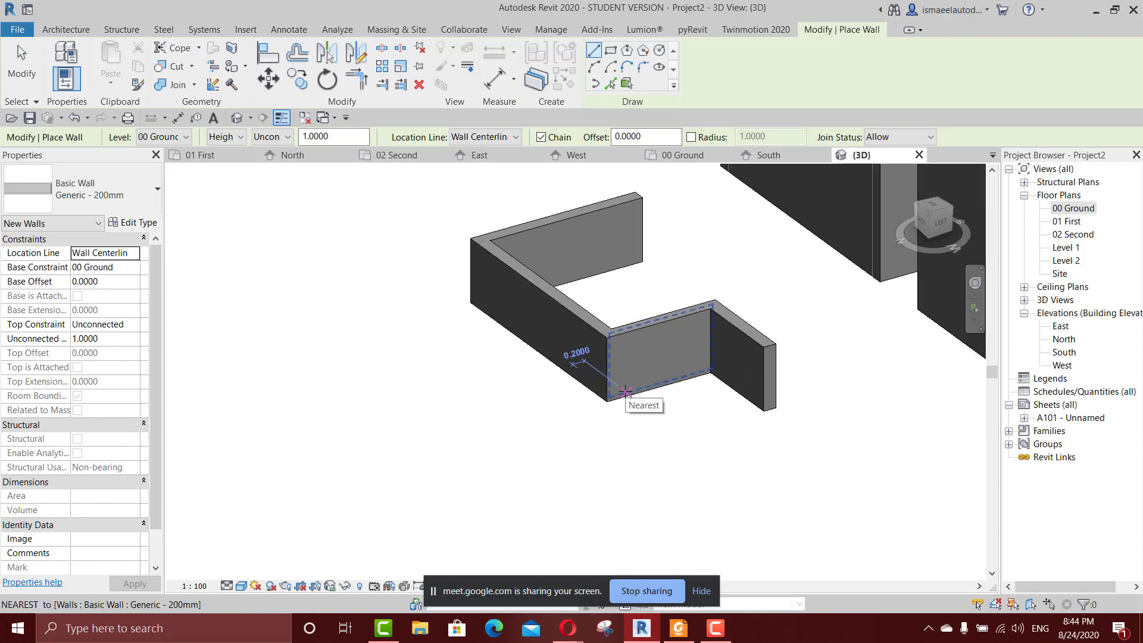
key("Escape")
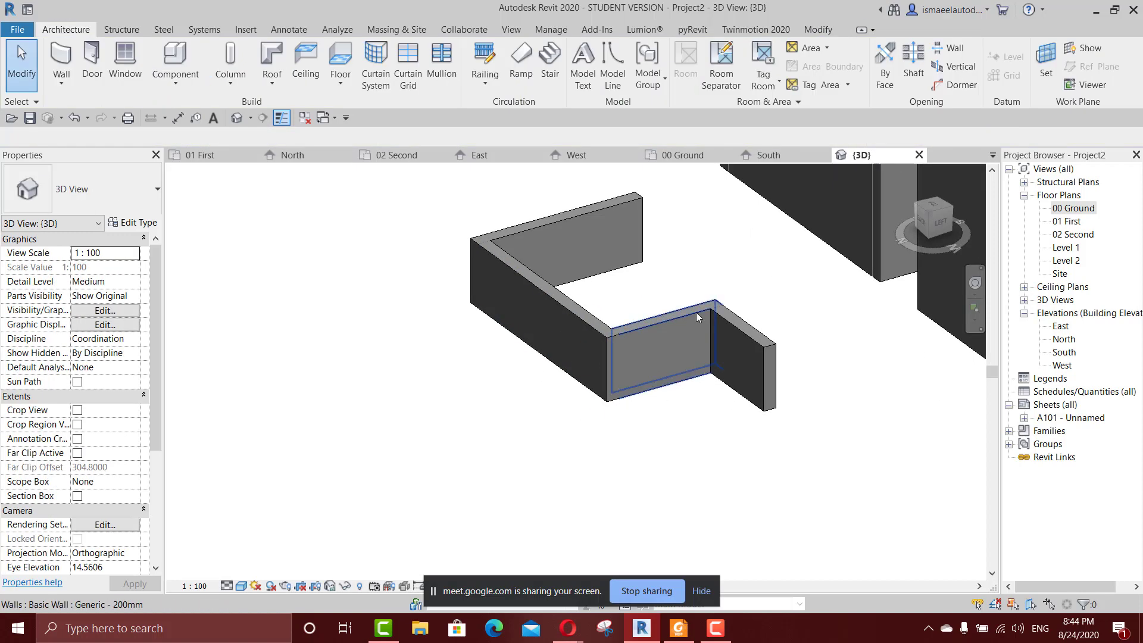
Select the 1.7 m segment of the chained walls and open the 00 Ground floor plan.
left_click(660, 333)
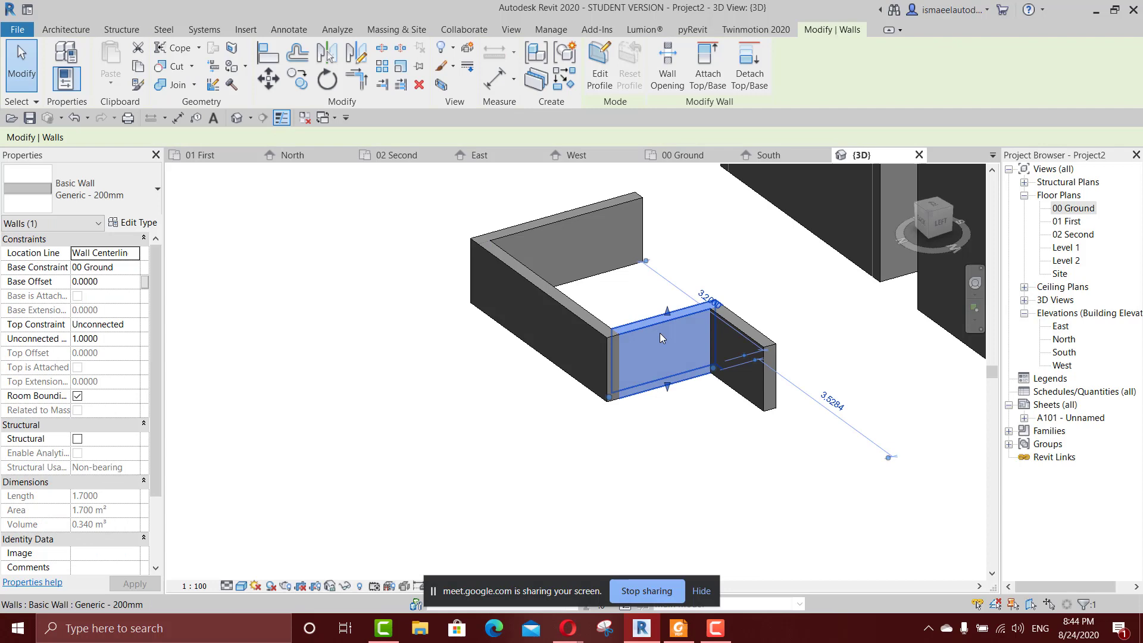
left_click(1084, 211)
double_click(1084, 210)
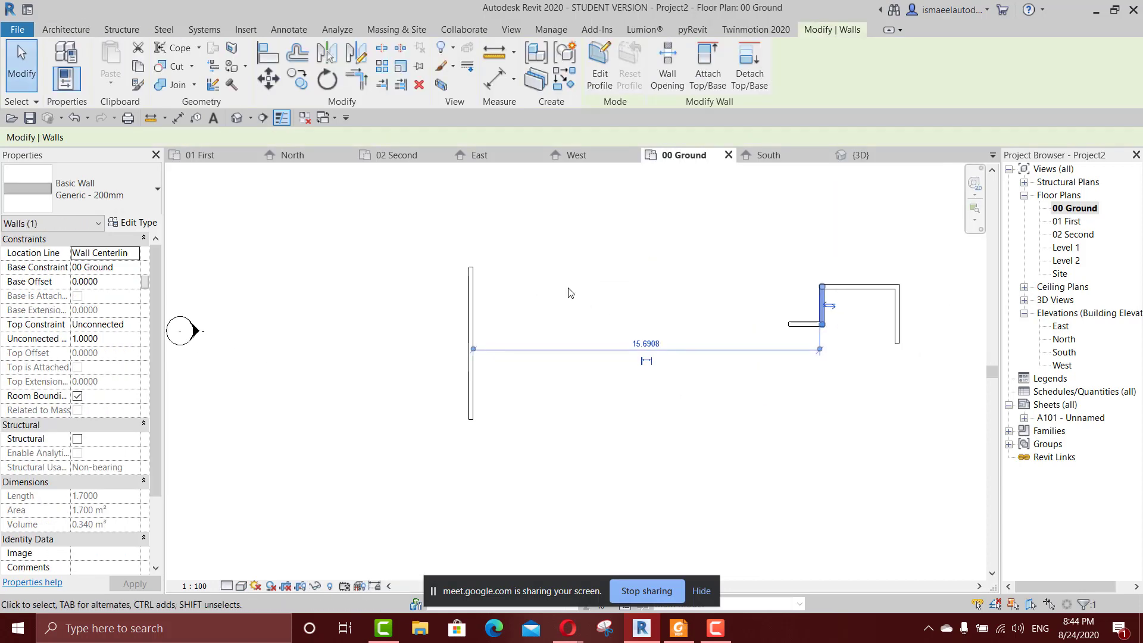
Turn off chaining for new walls and draw a horizontal wall about 4.7 m long, level with the long vertical wall's upper end.
key("Escape")
key("w")
key("a")
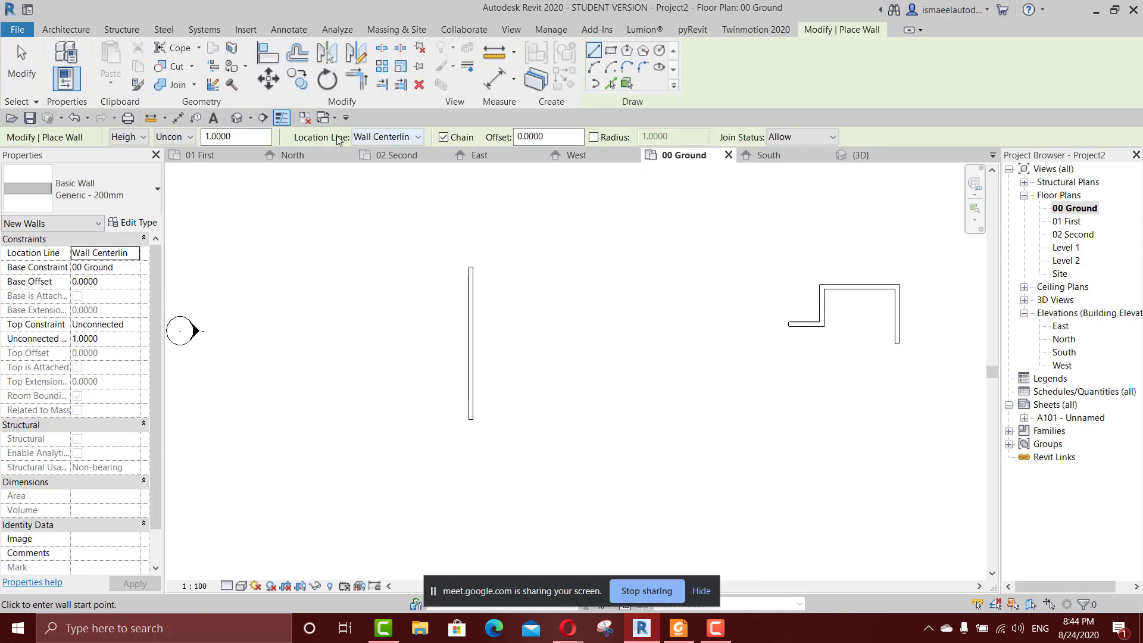
left_click(447, 141)
scroll(552, 267, "down", 2)
middle_click_drag(556, 280, 571, 264)
scroll(563, 256, "up", 5)
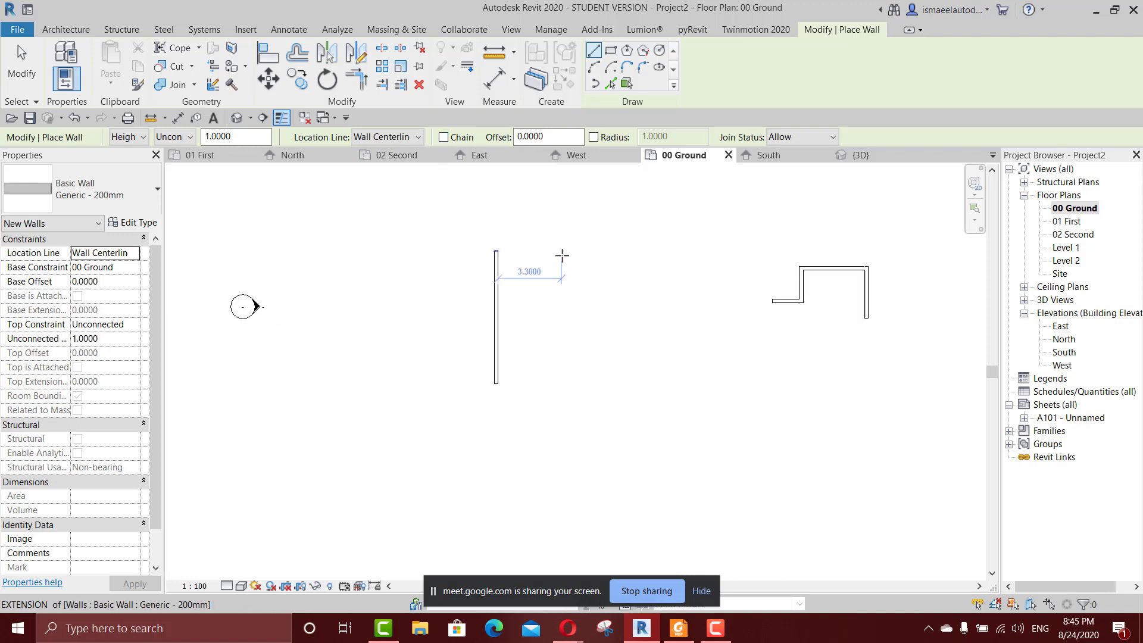
left_click(527, 249)
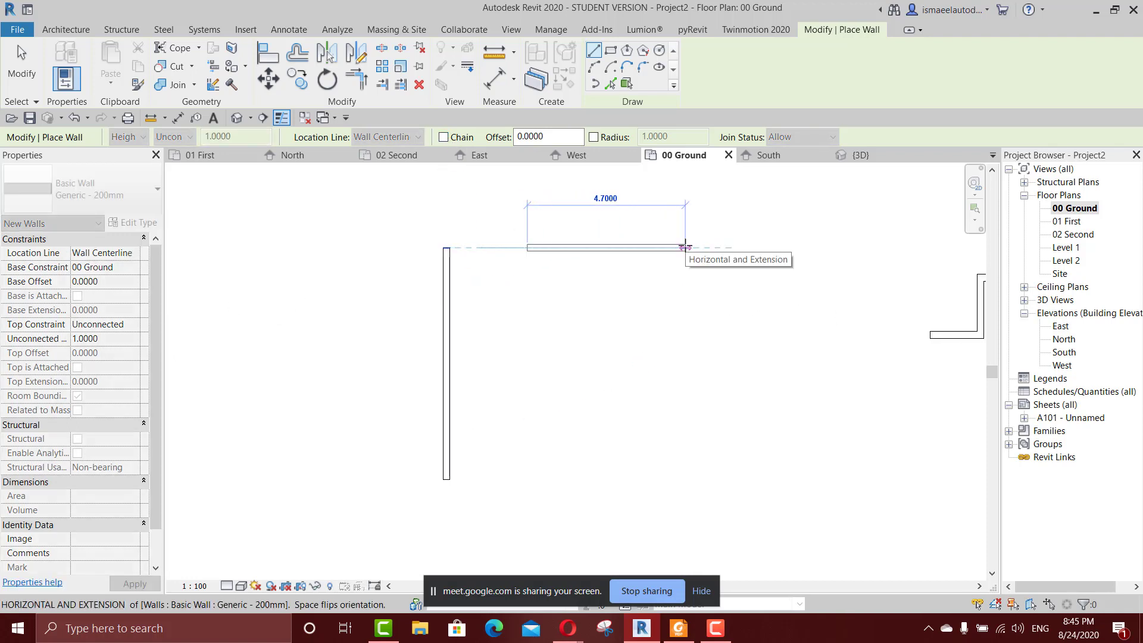
left_click(686, 247)
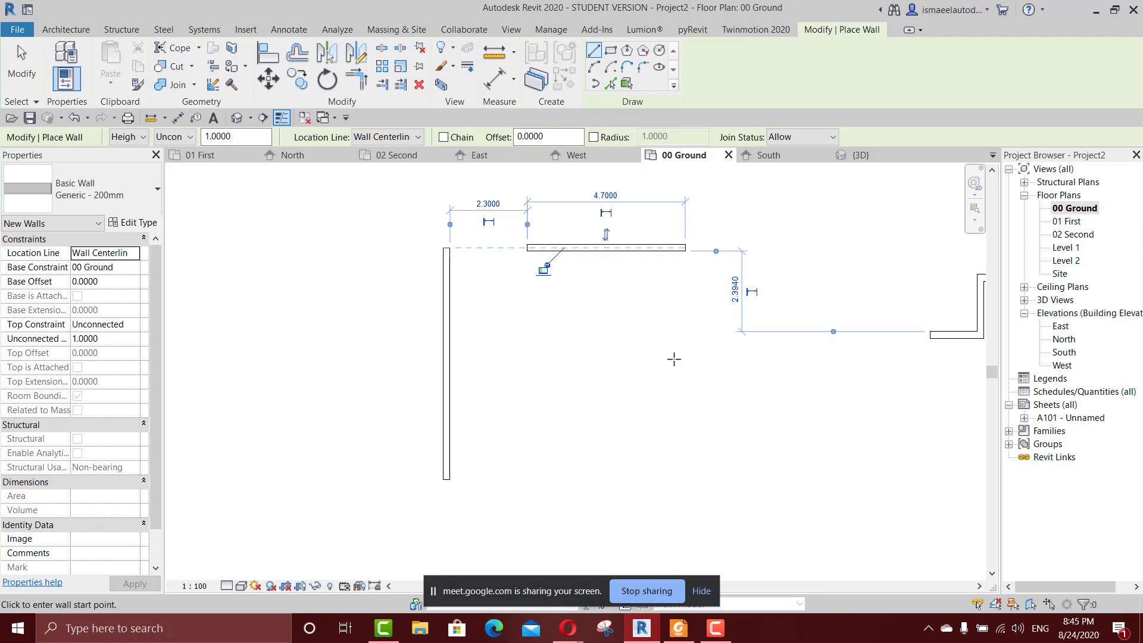
Draw a separate vertical wall about 2.9 m long below the horizontal wall's right end and end the Wall command.
left_click(686, 291)
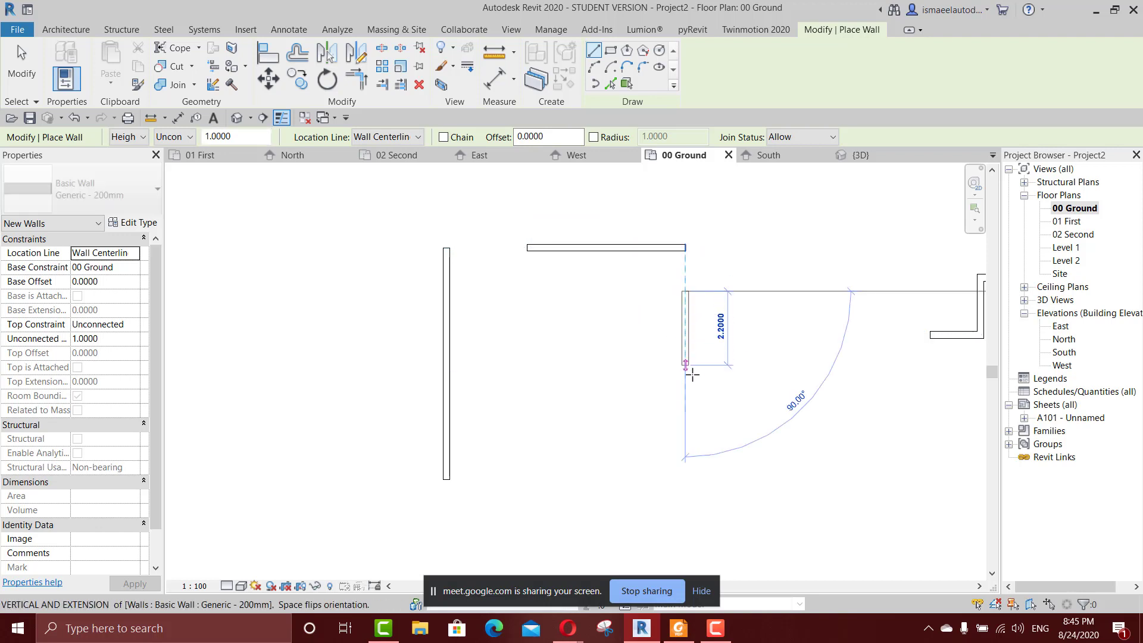
left_click(733, 389)
key("Escape")
key("Escape")
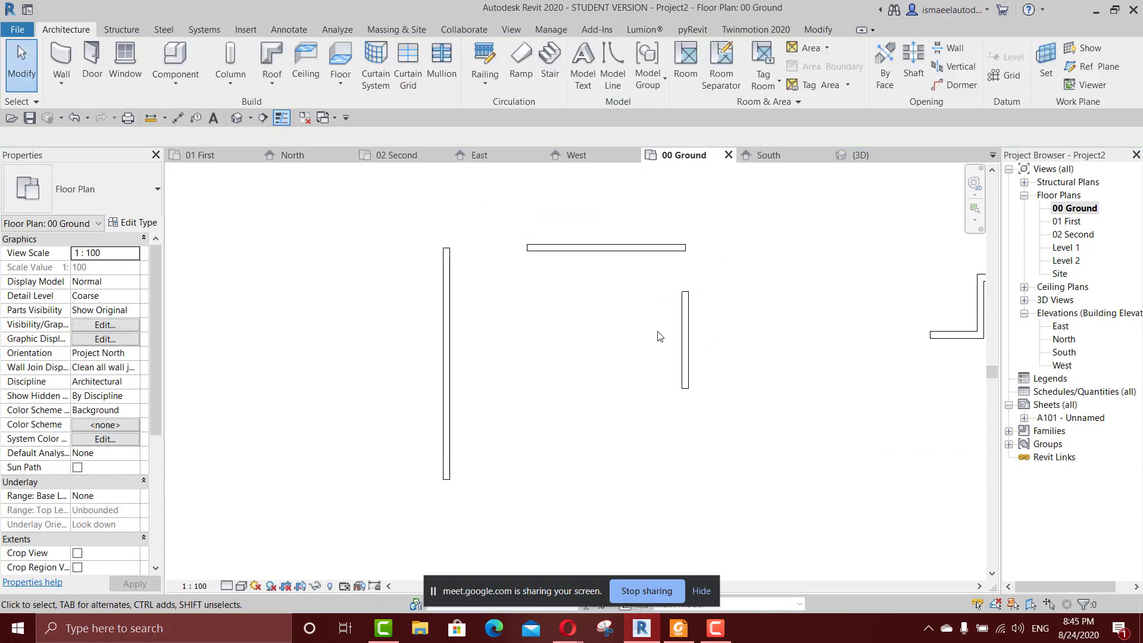
Turn on chaining and draw a closed rectangle of four walls, about 5.7 m by 4.14 m, below the existing walls.
key("w")
key("a")
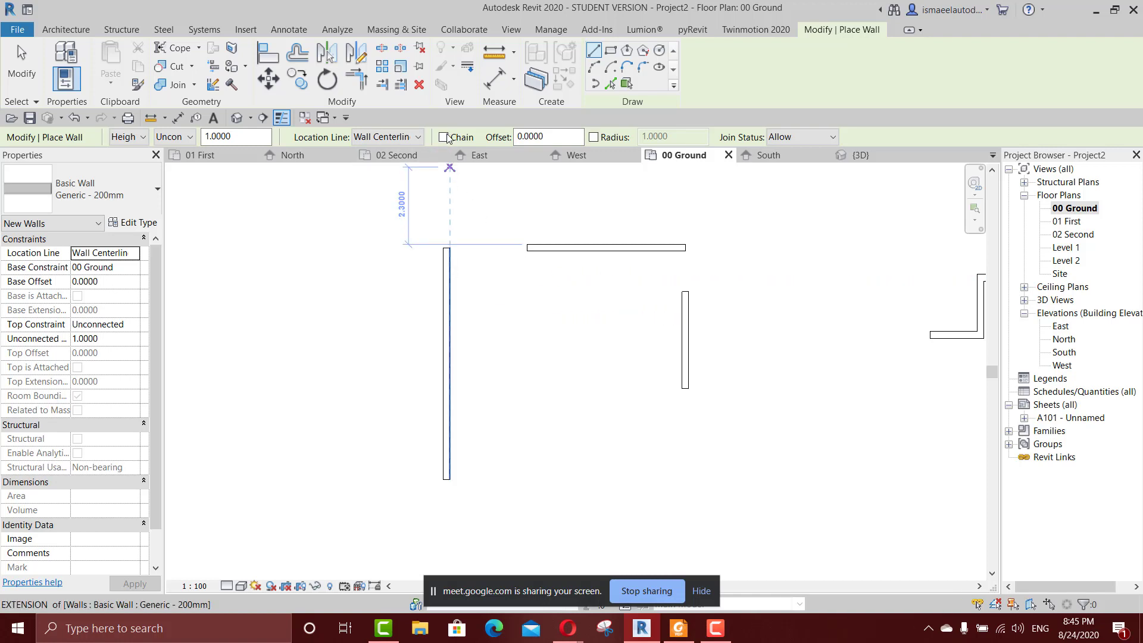
left_click(443, 137)
scroll(547, 340, "down", 3)
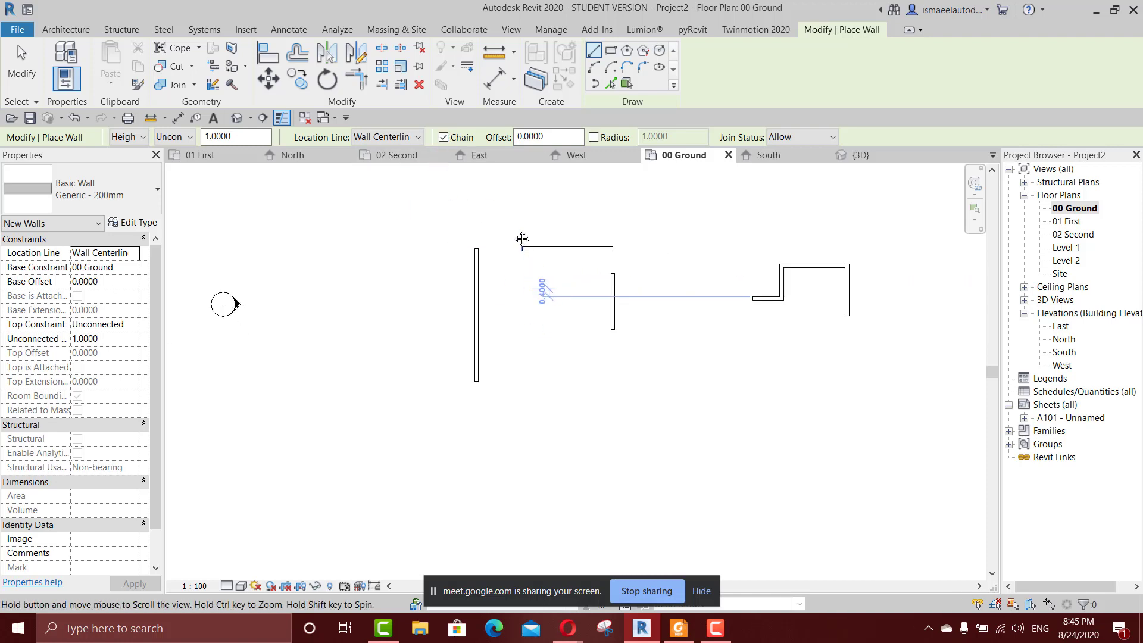
left_click(525, 362)
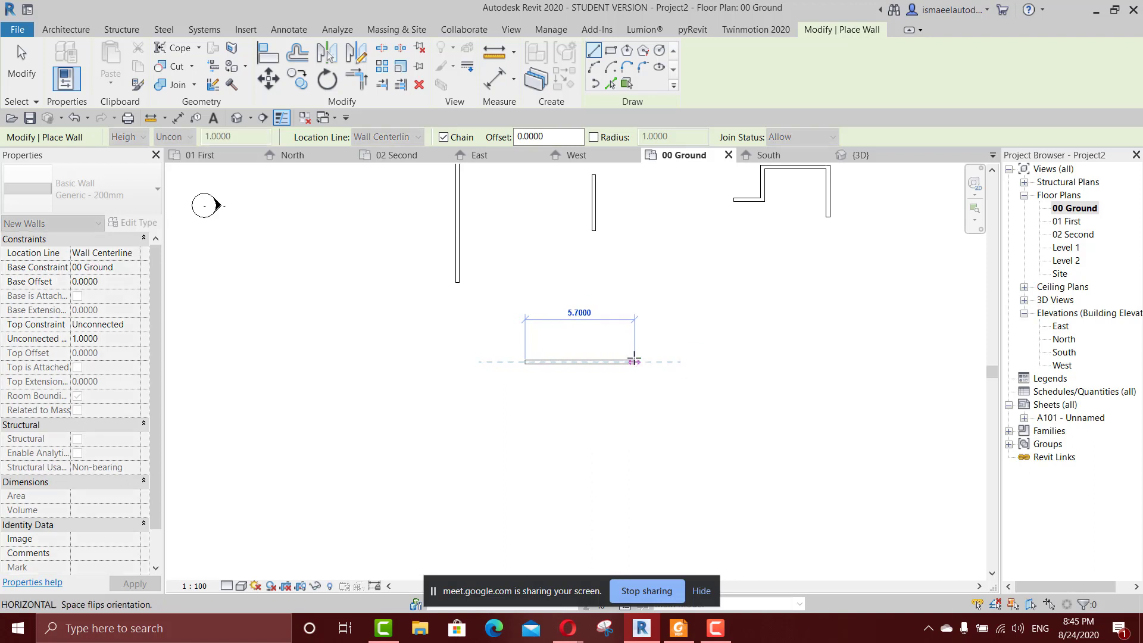
left_click(634, 362)
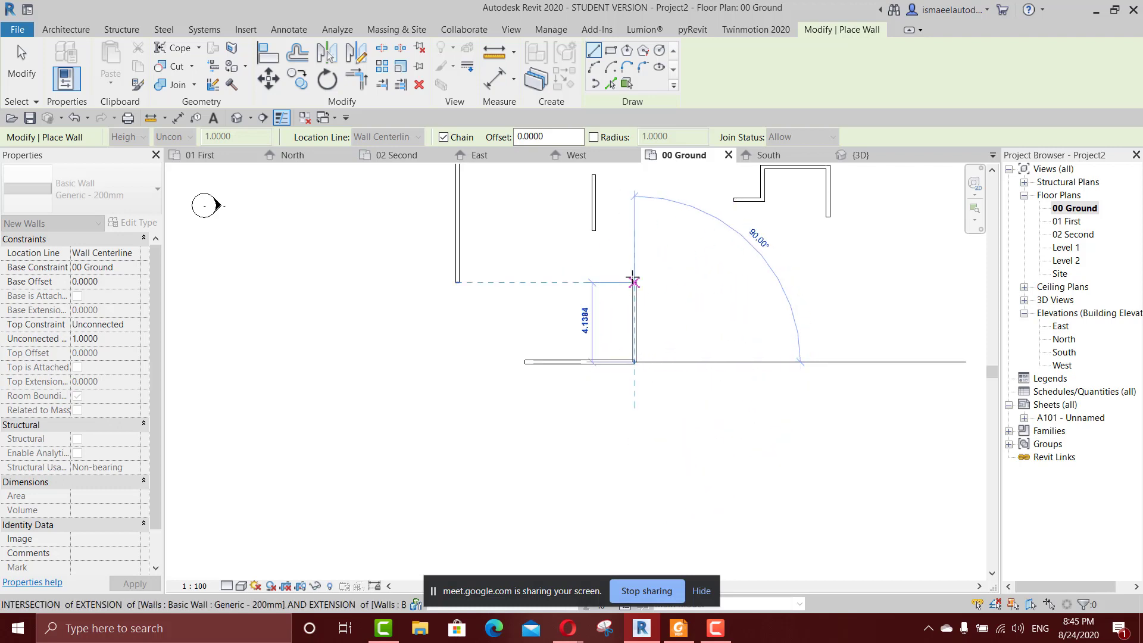
scroll(634, 276, "up", 2)
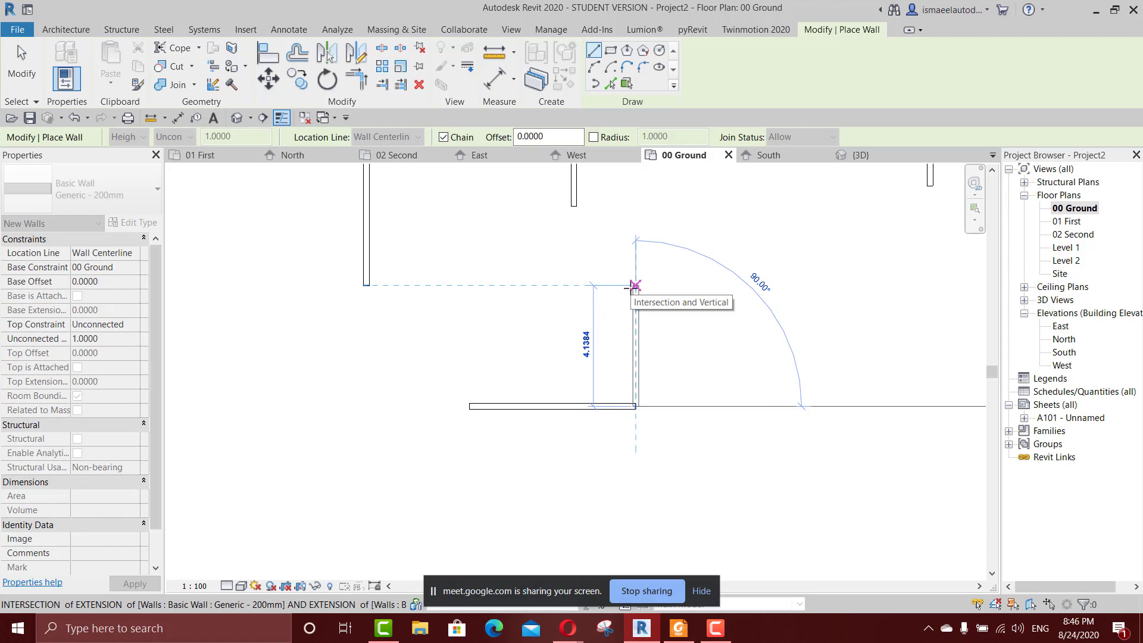
left_click(635, 286)
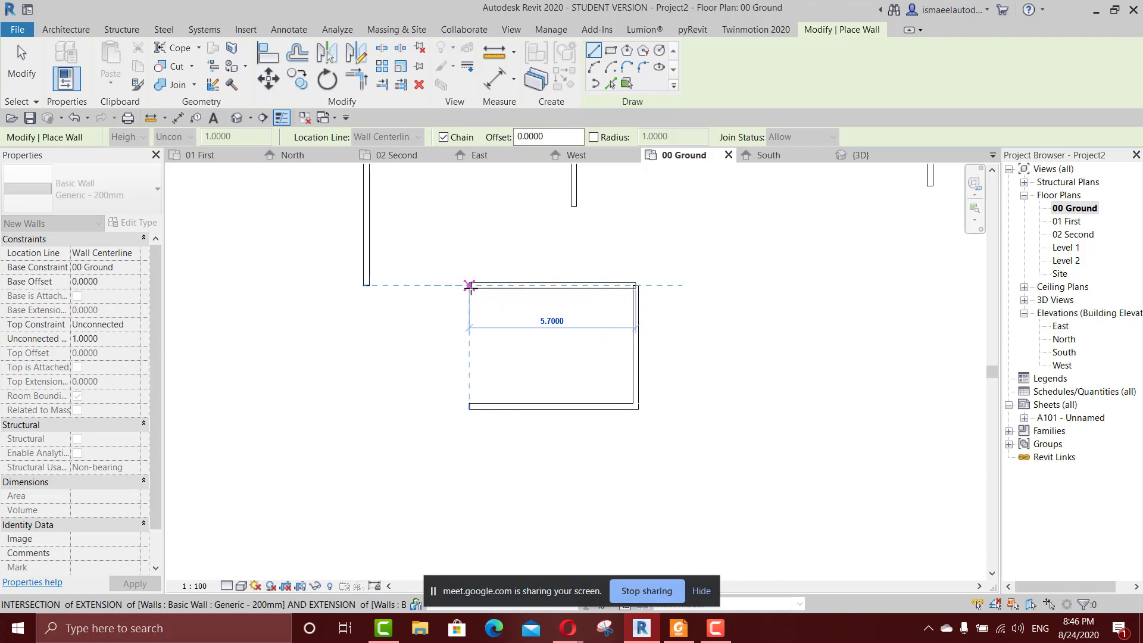
left_click(469, 285)
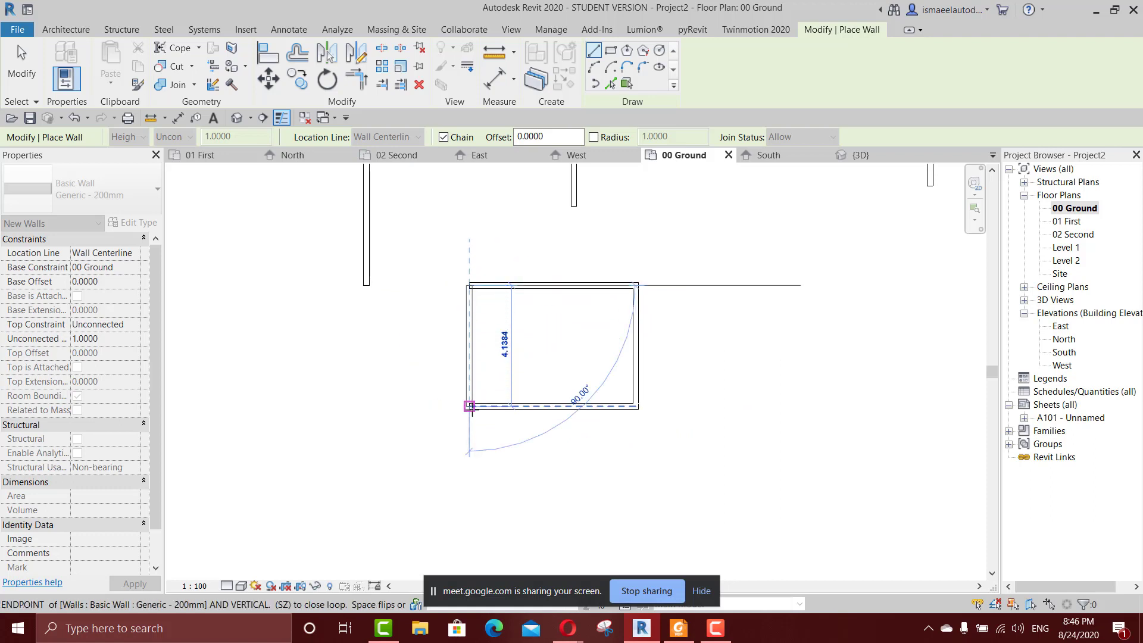
left_click(472, 407)
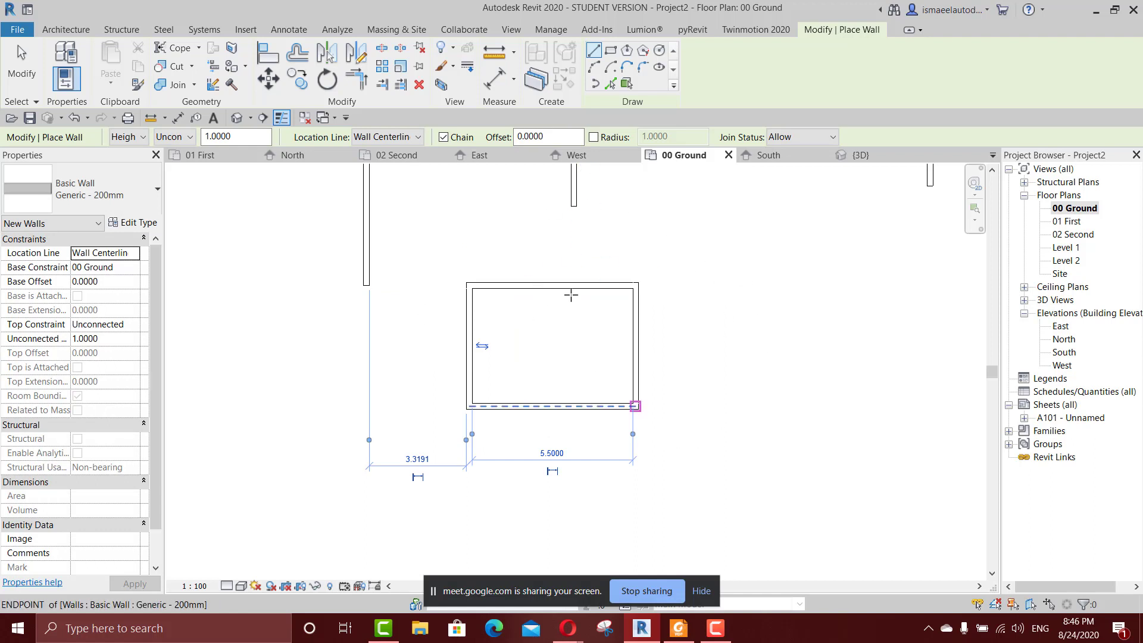
Turn off chaining and draw a single horizontal wall about 5.6 m long to the right of the rectangular room.
left_click(444, 137)
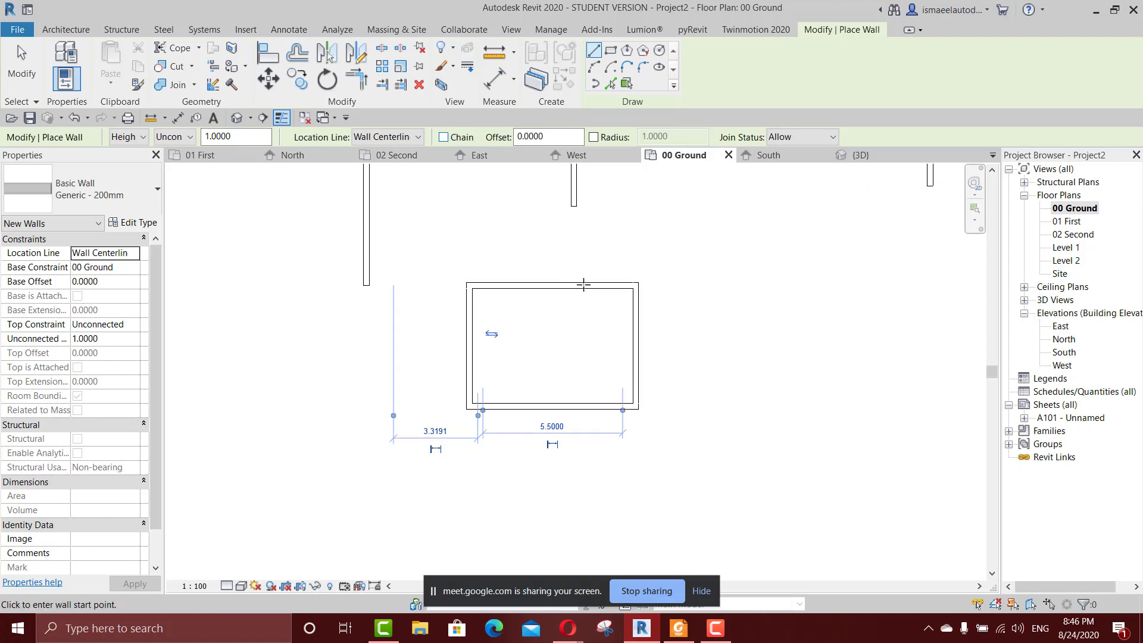
scroll(553, 255, "down", 2)
left_click(632, 291)
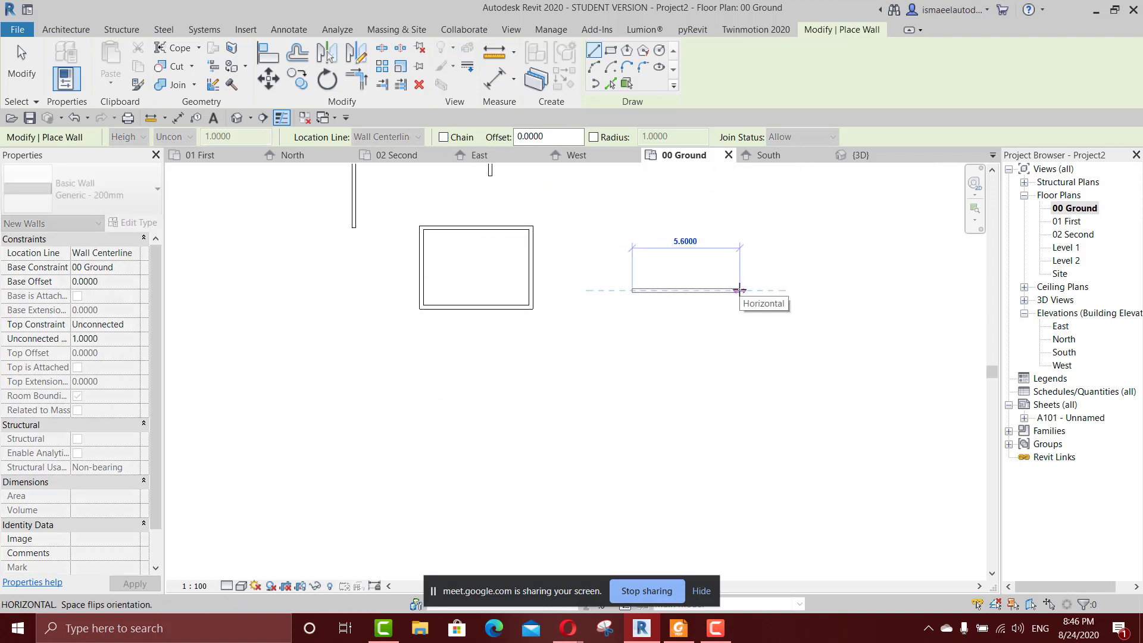
left_click(740, 290)
scroll(745, 304, "up", 2)
scroll(745, 301, "up", 1)
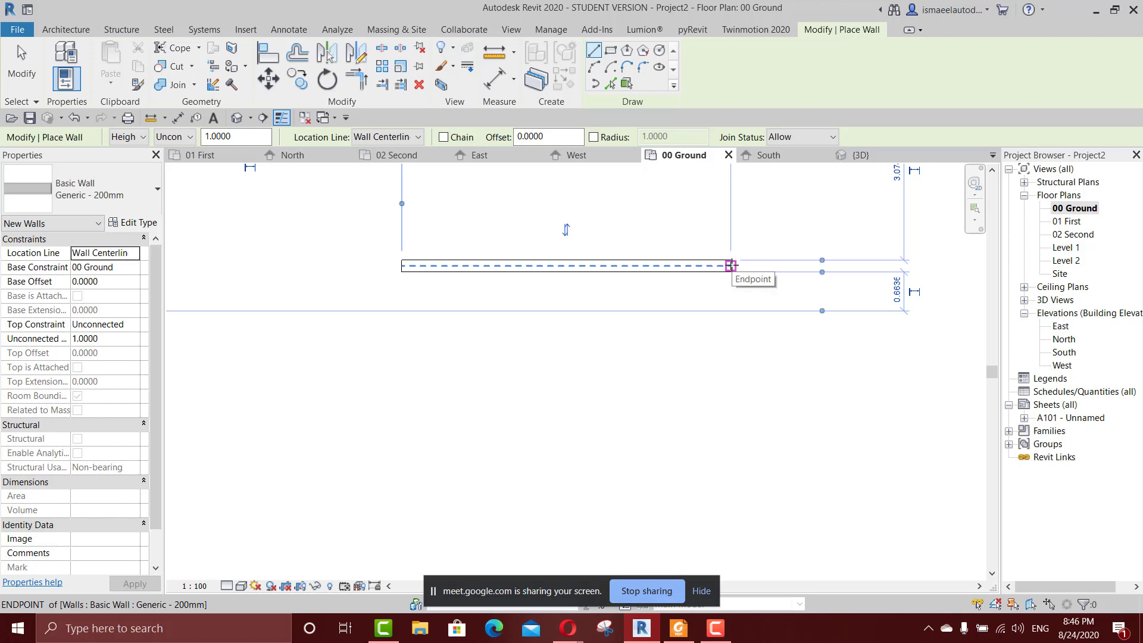
left_click(730, 266)
scroll(748, 384, "down", 2)
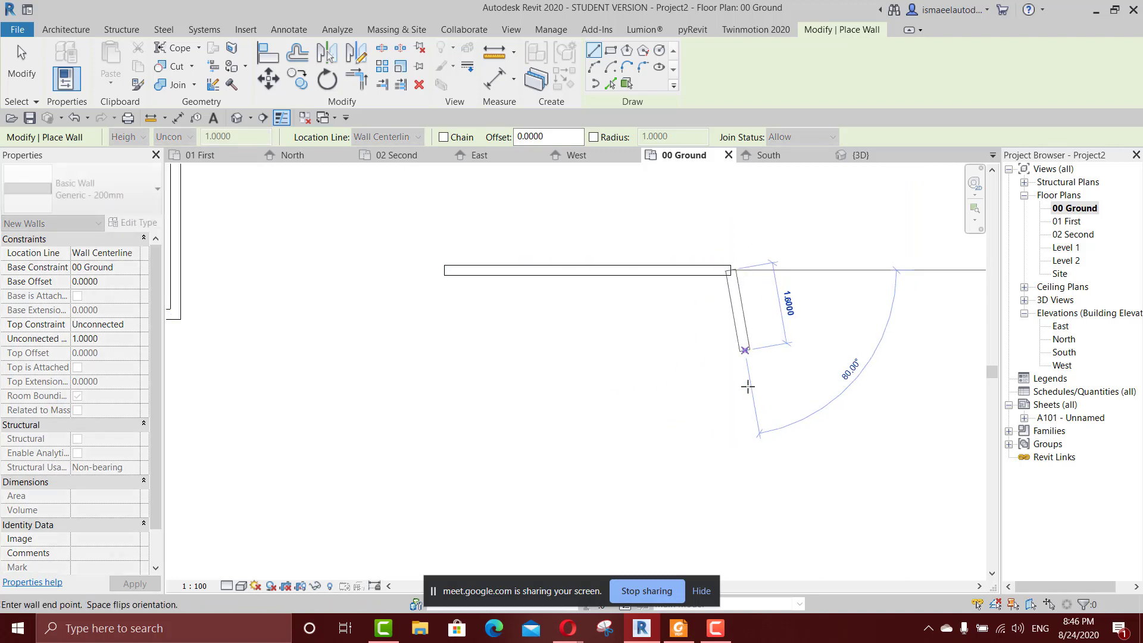
scroll(748, 476, "down", 1)
middle_click_drag(749, 476, 750, 372)
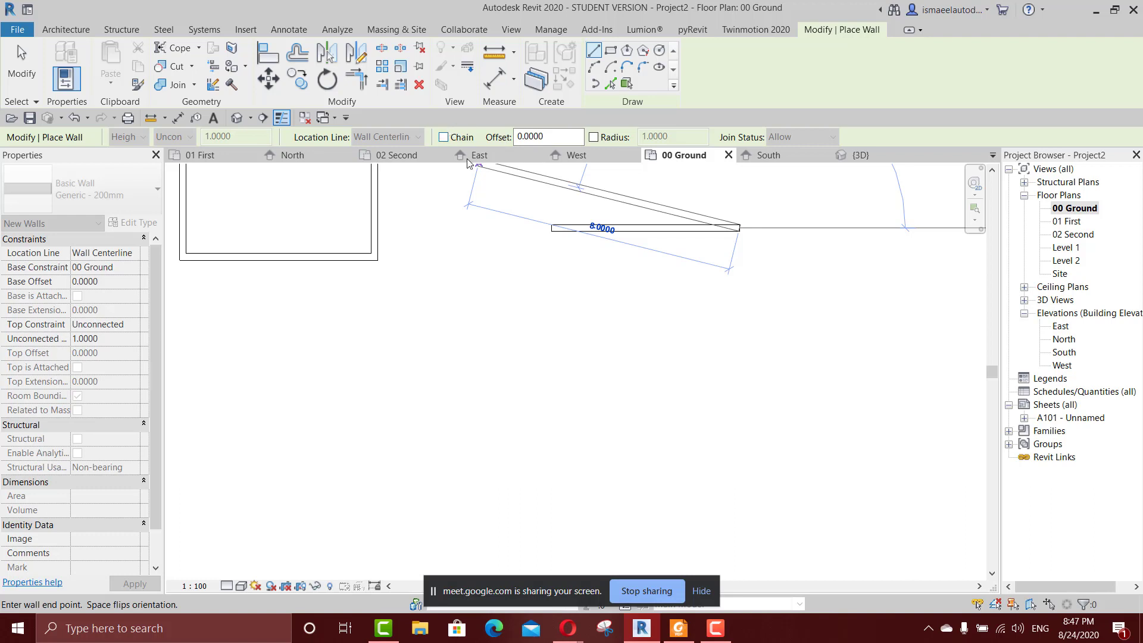
key("Escape")
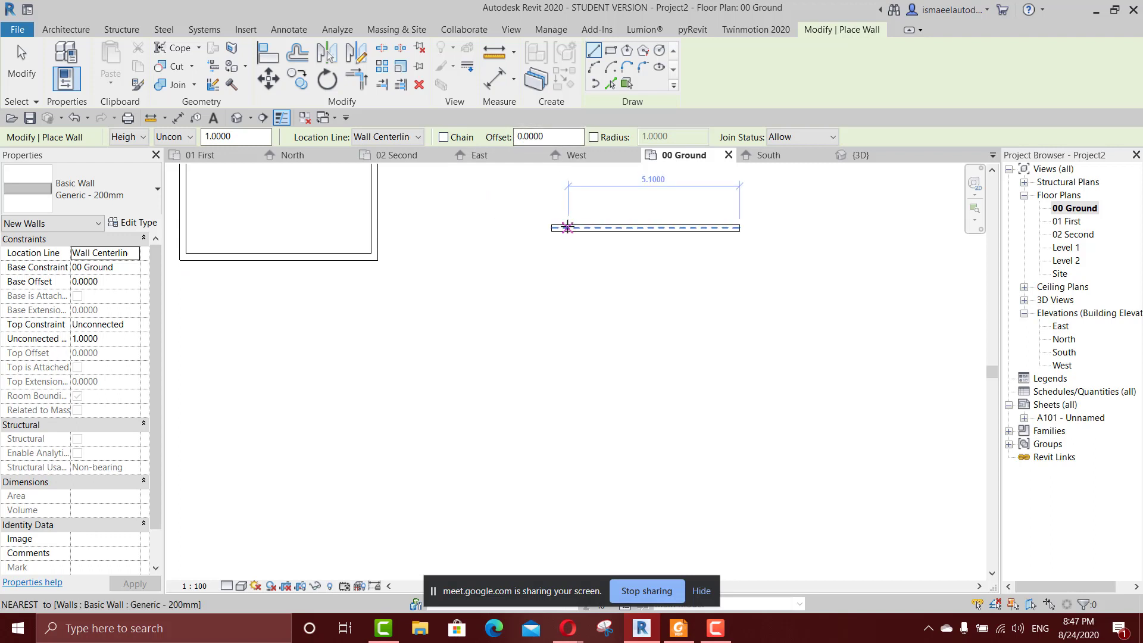
Set the wall offset to 1.5 m and trace the single horizontal wall end to end, flipping the new parallel wall to its lower side.
scroll(685, 218, "up", 1)
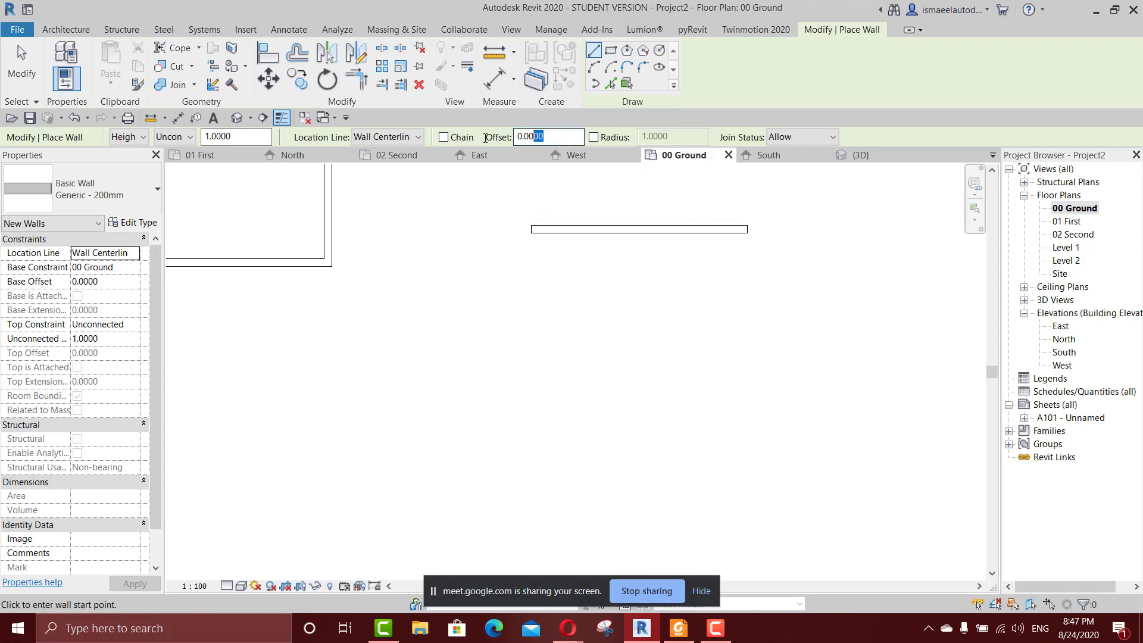
double_click(560, 138)
type("1.5")
middle_click_drag(531, 206, 515, 287)
scroll(516, 289, "up", 3)
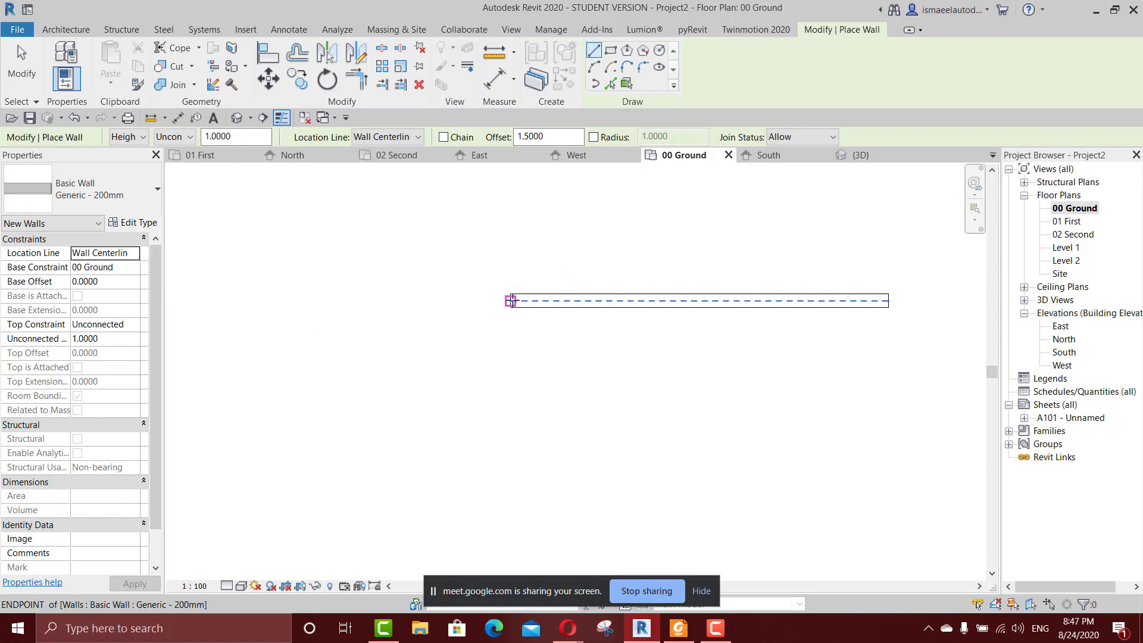
left_click(511, 300)
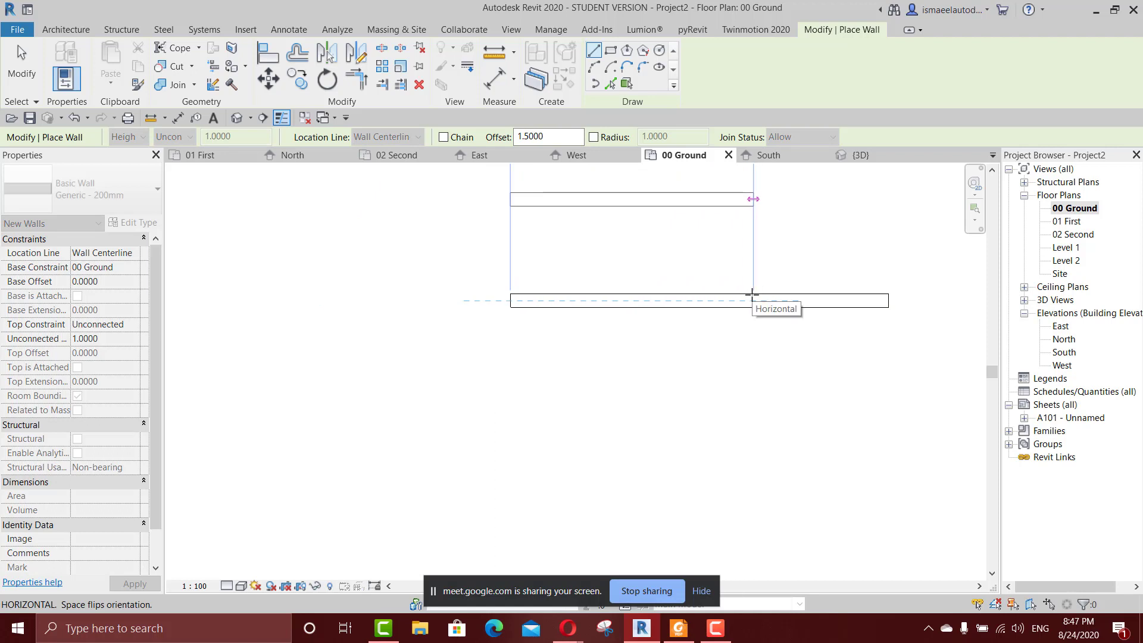
key("space")
key("space")
key("space")
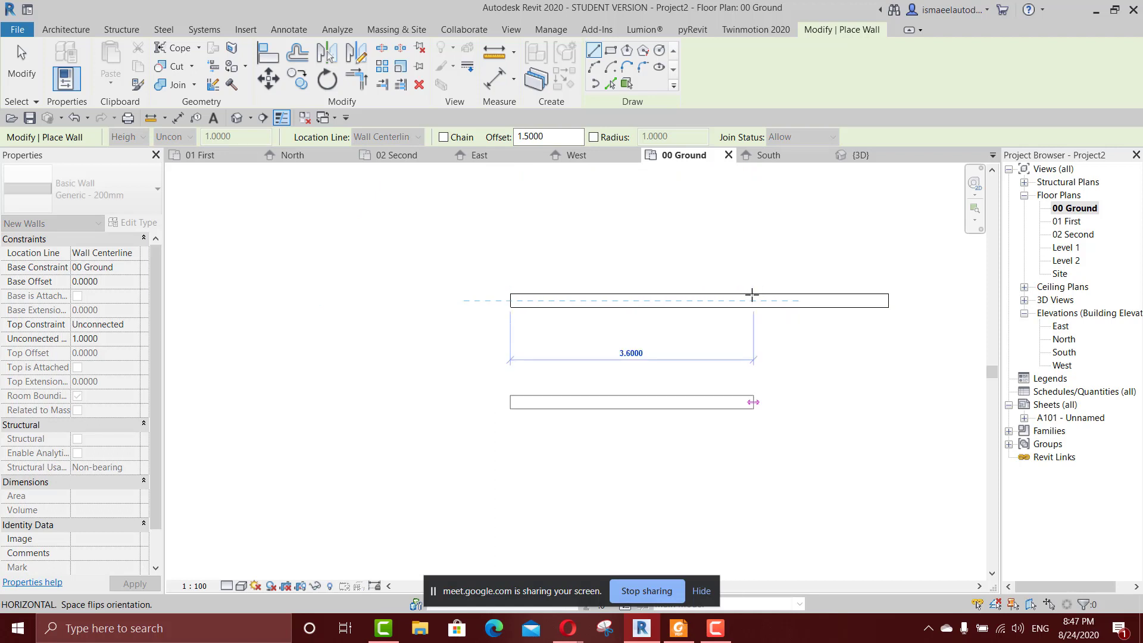
key("space")
key("space")
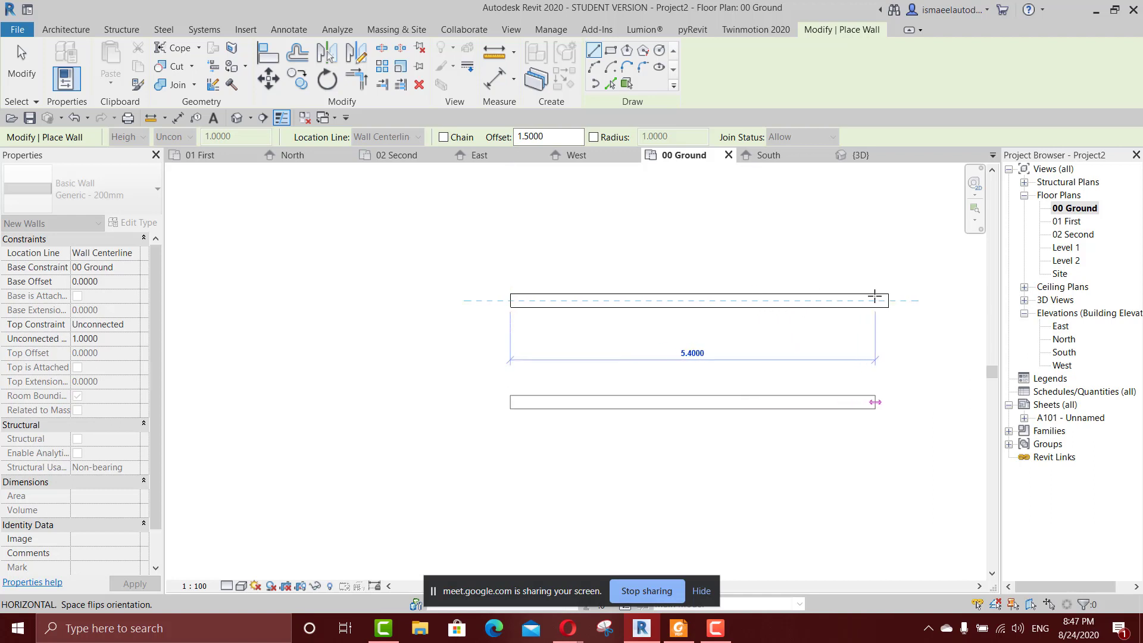
left_click(888, 299)
middle_click_drag(845, 365, 769, 258)
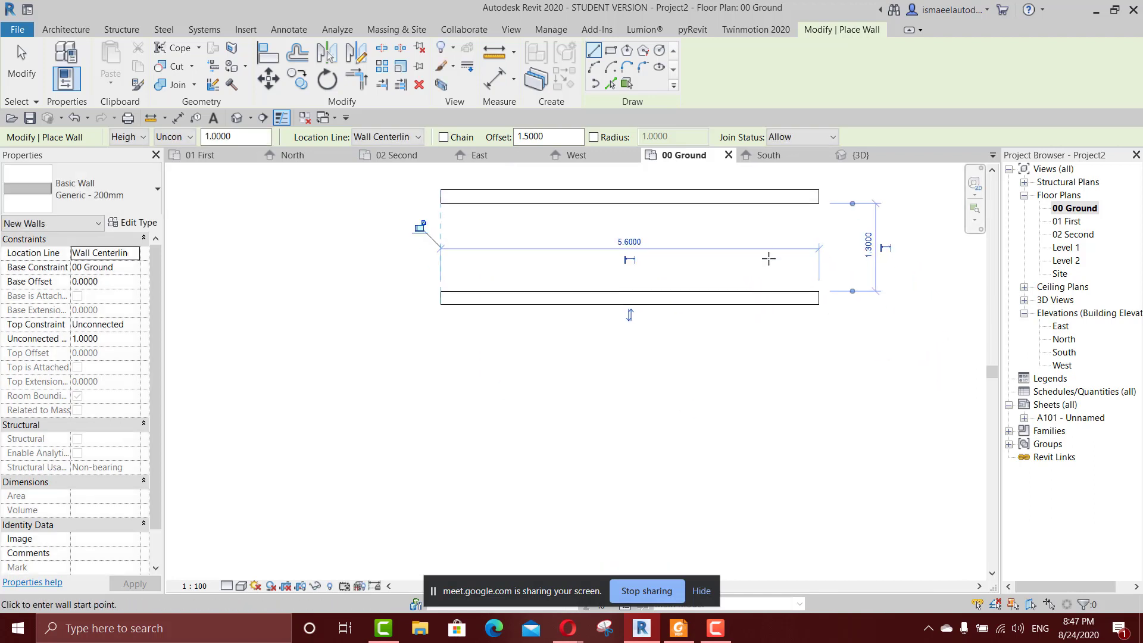
Set the wall offset to 5 m and draw a horizontal wall about 10.2 m long below the two parallel walls, offset to the picked line's lower side.
middle_click_drag(621, 225, 641, 266)
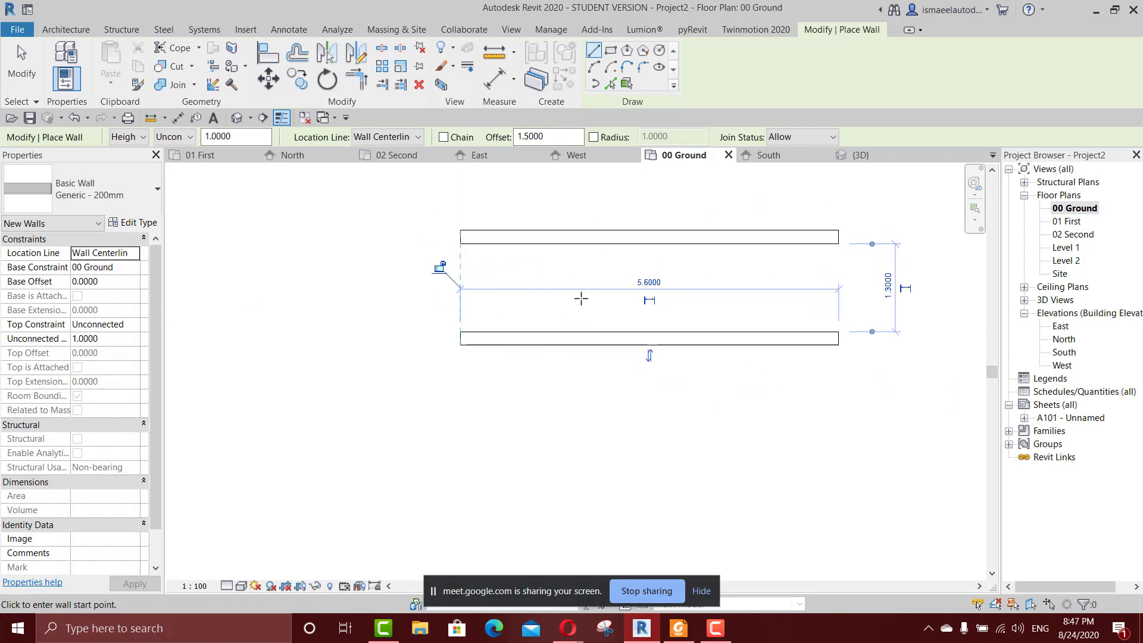
middle_click_drag(591, 310, 631, 377)
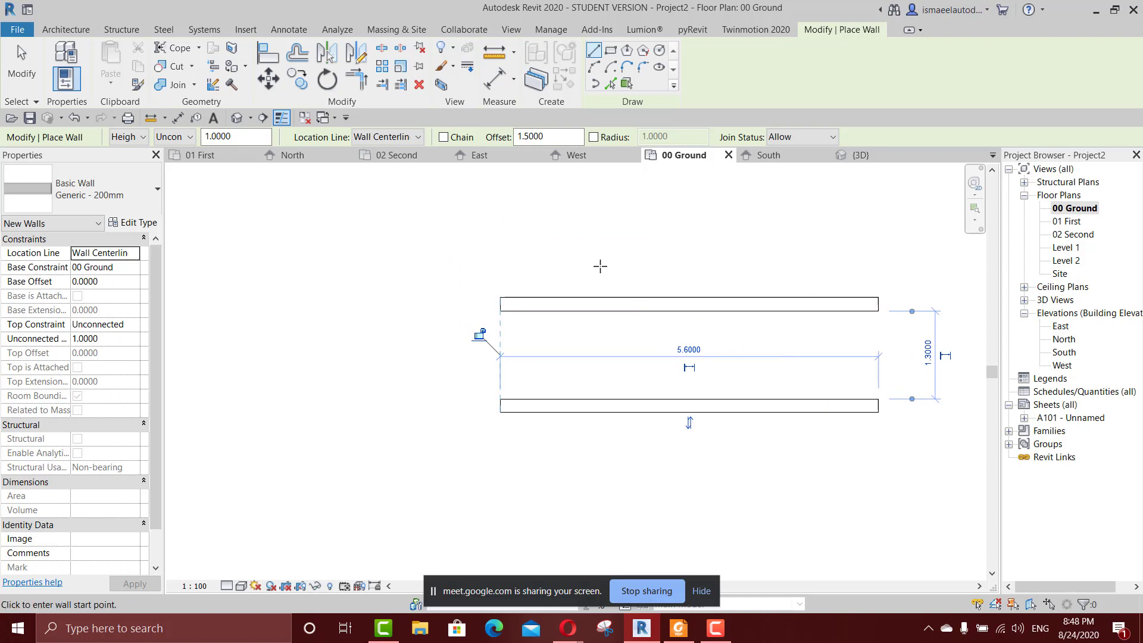
double_click(560, 137)
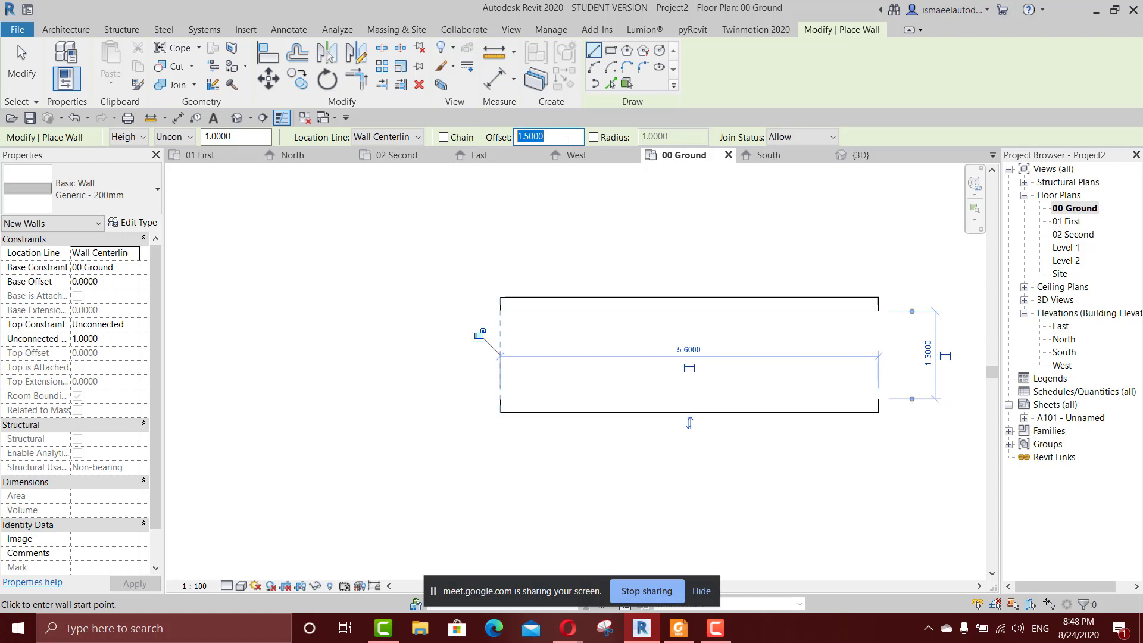
type("5")
scroll(573, 209, "down", 2)
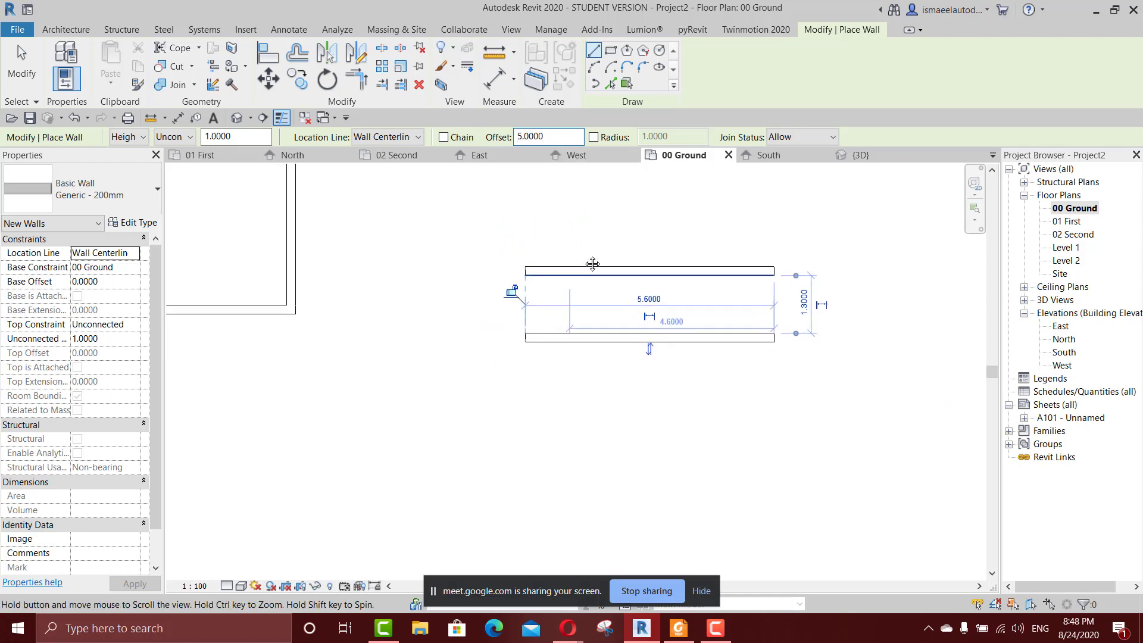
scroll(549, 238, "up", 2)
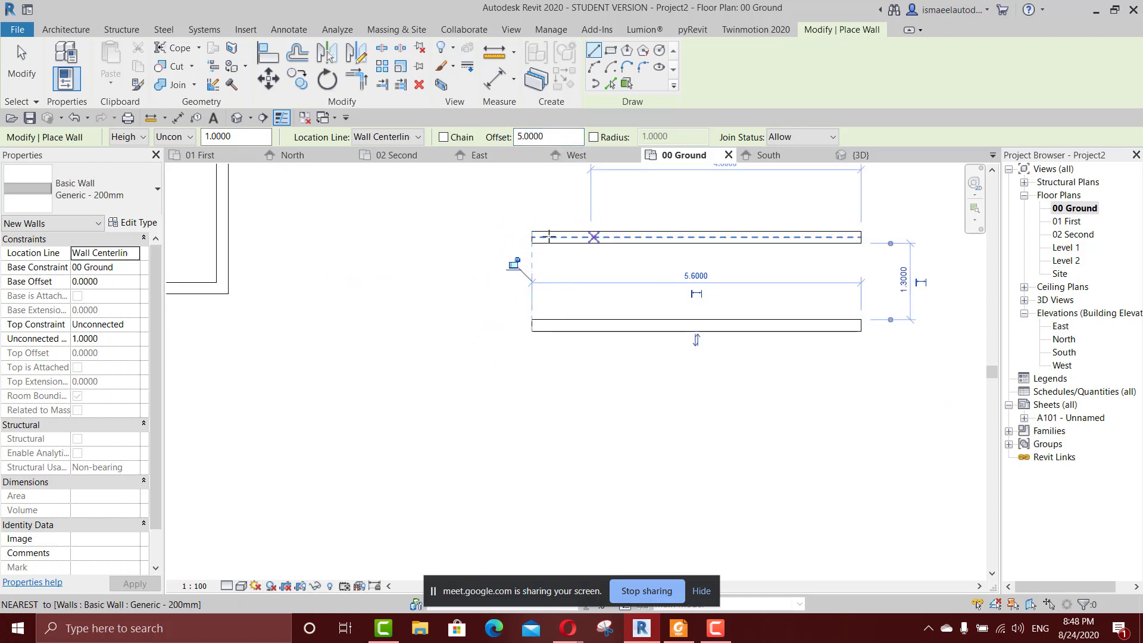
scroll(673, 185, "down", 2)
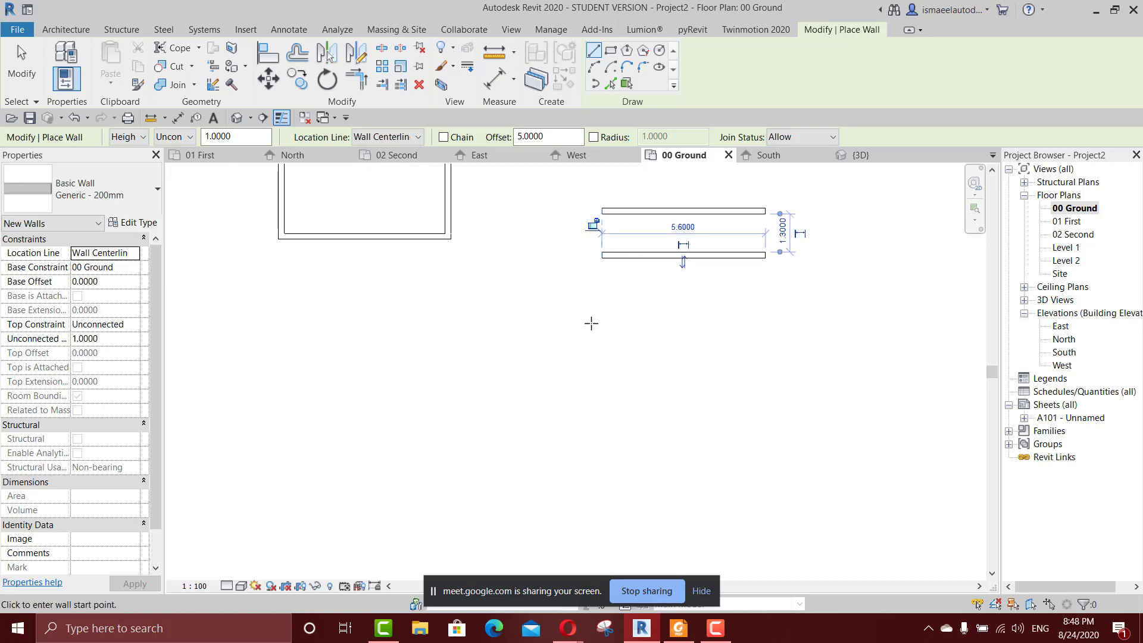
scroll(552, 328, "down", 1)
left_click(448, 338)
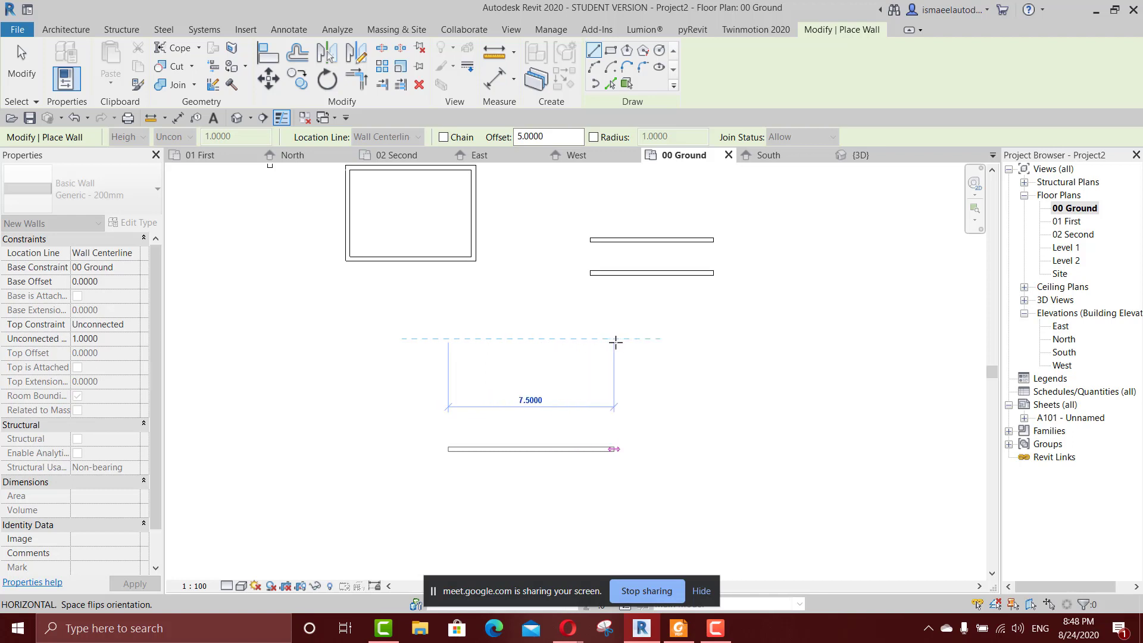
left_click(674, 339)
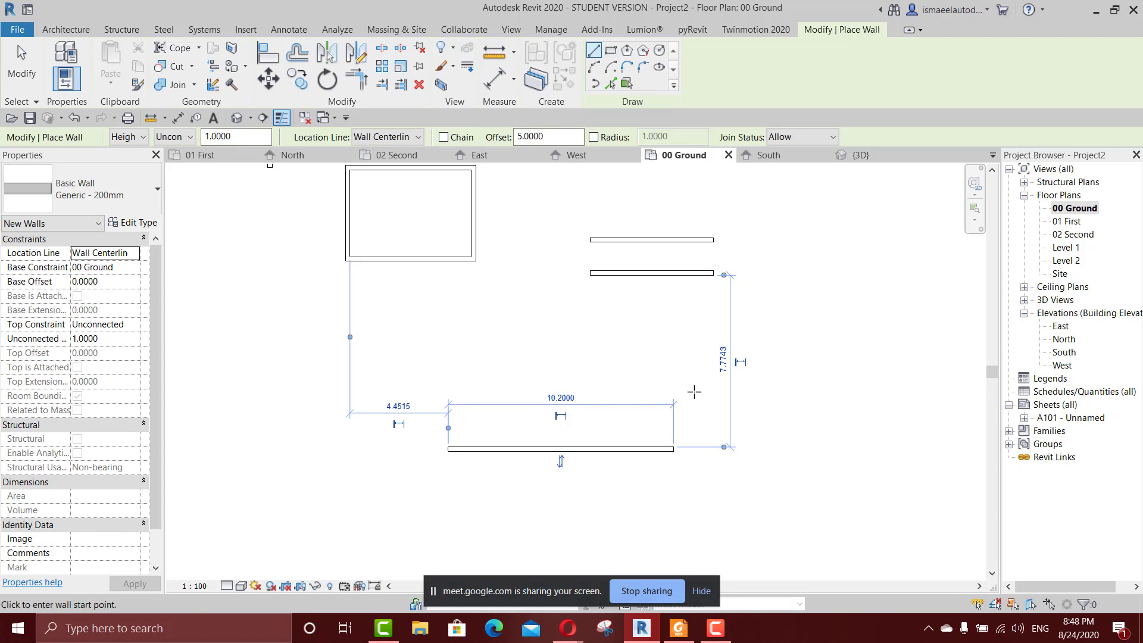
Set the distance between the long lower wall and the nearest parallel wall above it to 5 m, and select the moved wall.
left_click(722, 360)
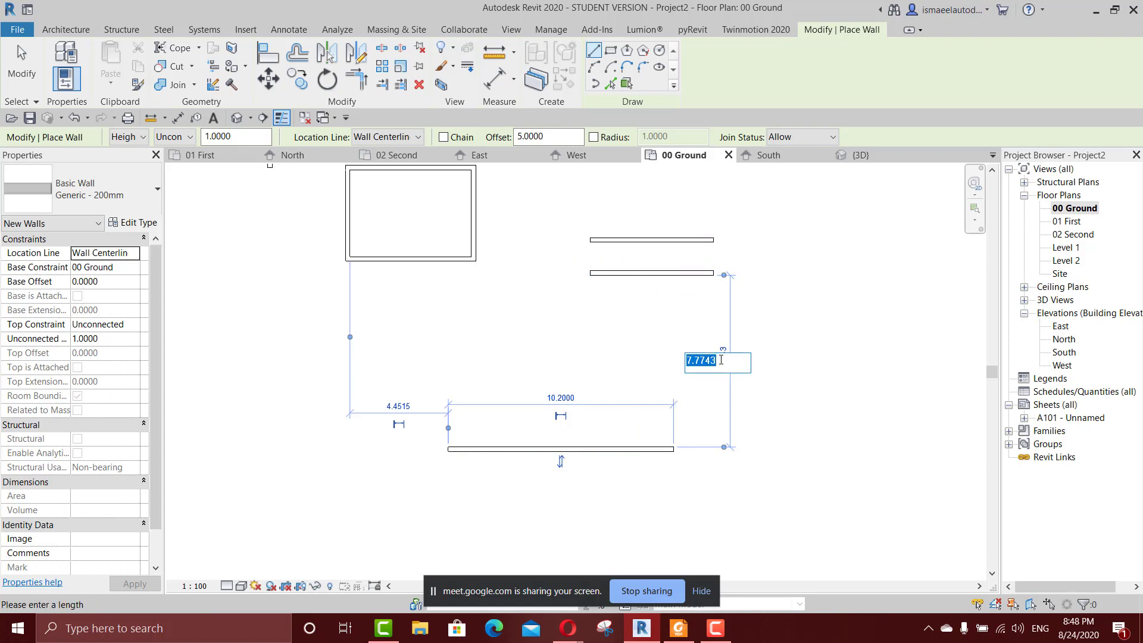
type("5")
key("Return")
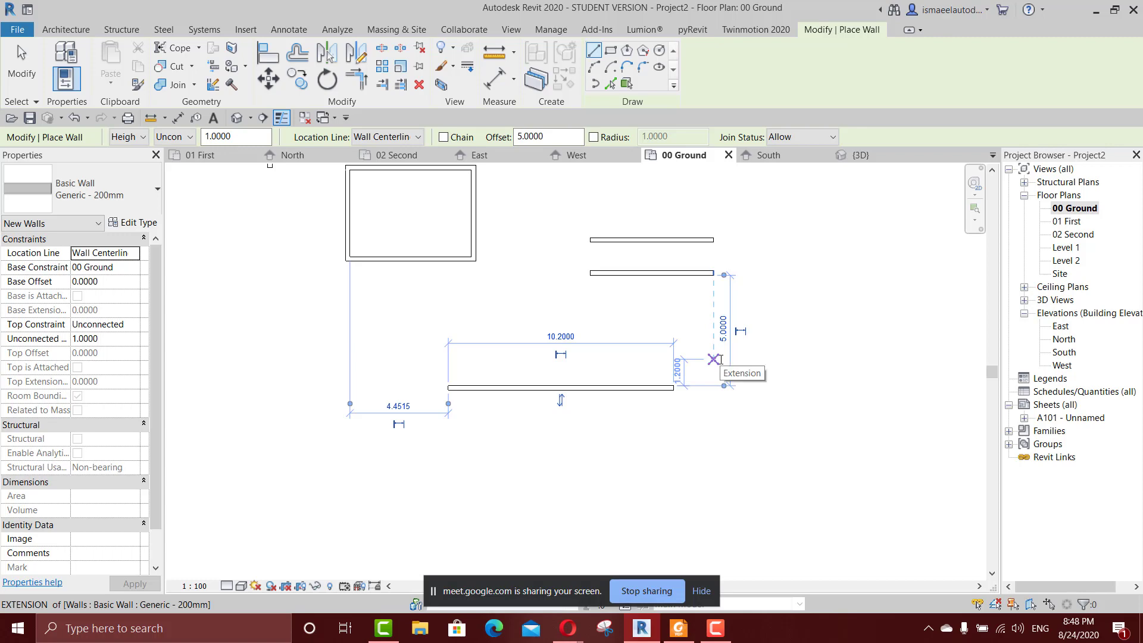
key("Escape")
key("Escape")
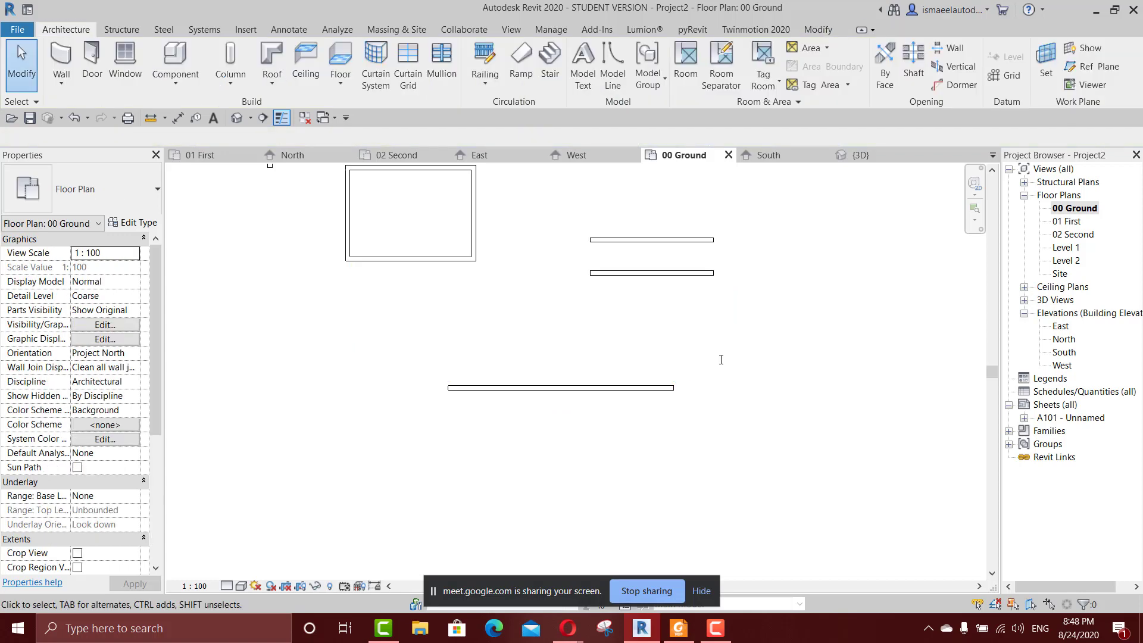
left_click(660, 390)
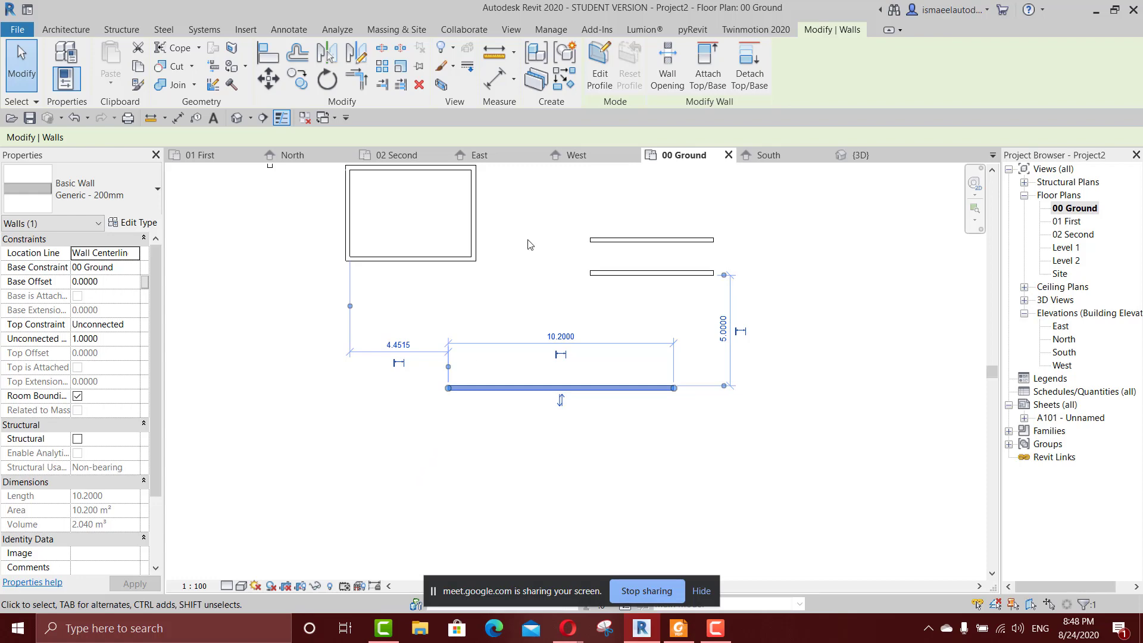
scroll(553, 255, "down", 2)
middle_click_drag(559, 296, 604, 300)
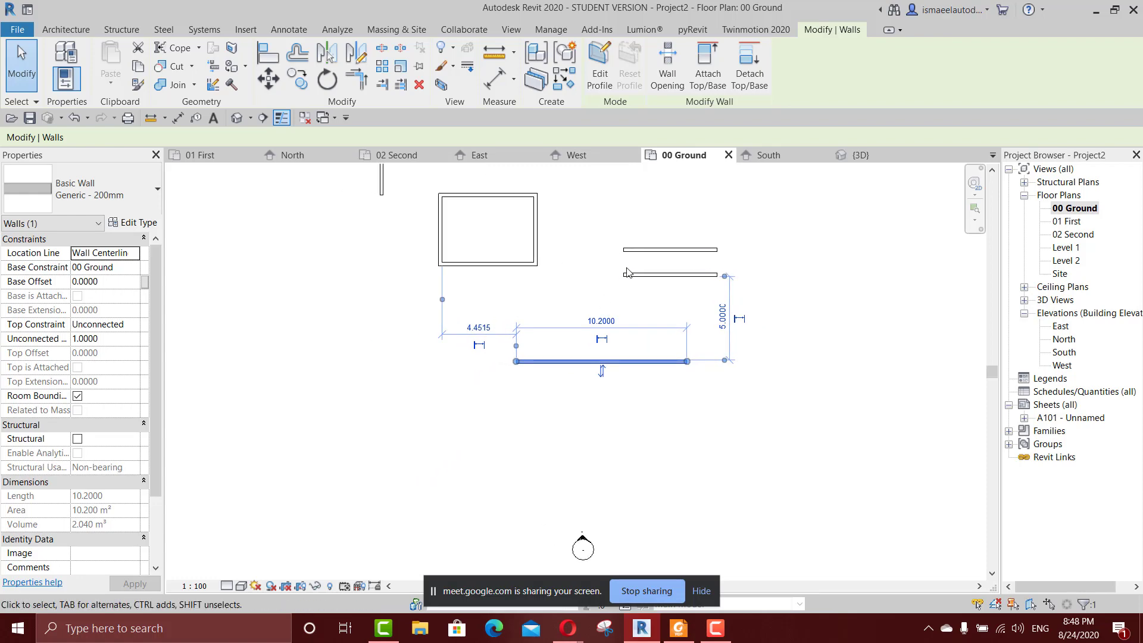
key("Escape")
key("w")
key("a")
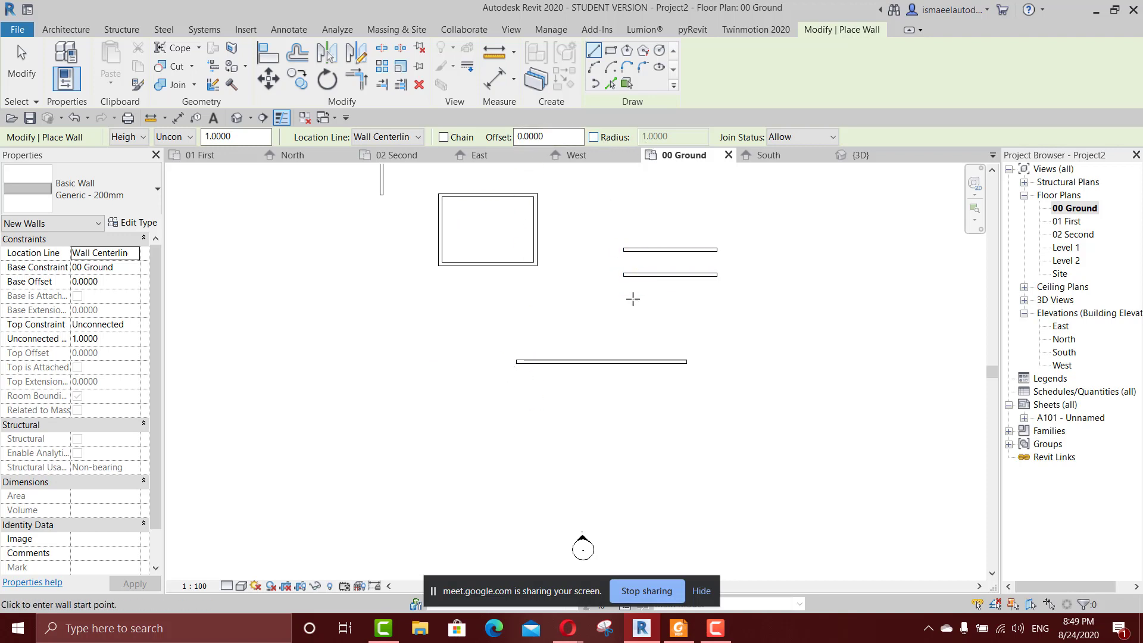
scroll(588, 275, "down", 3)
scroll(573, 287, "up", 3)
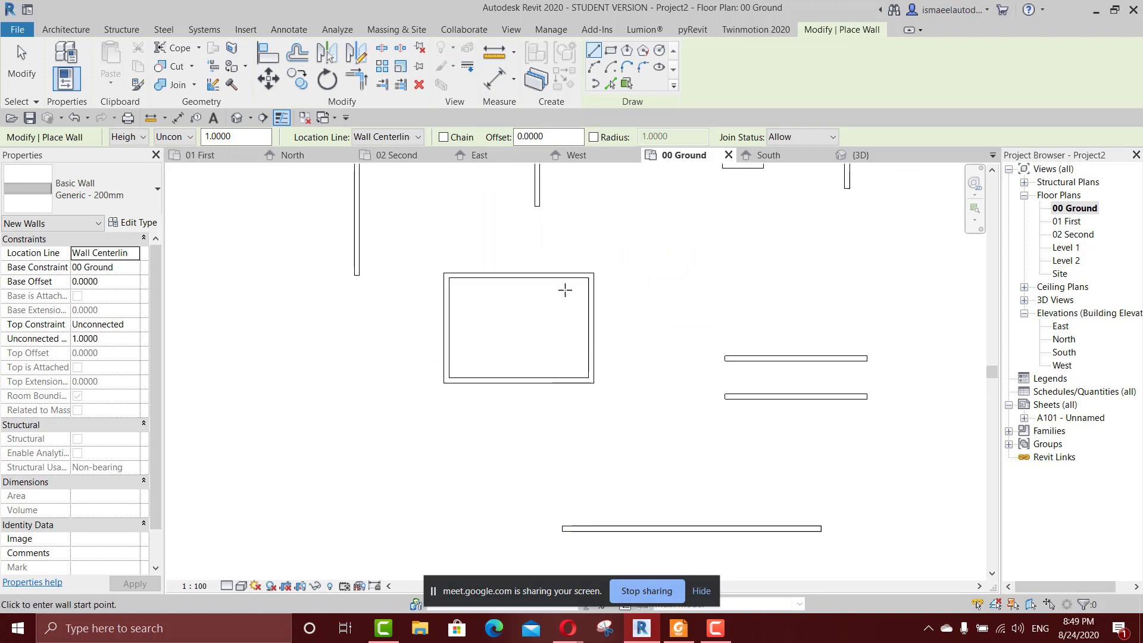
middle_click_drag(610, 321, 597, 227)
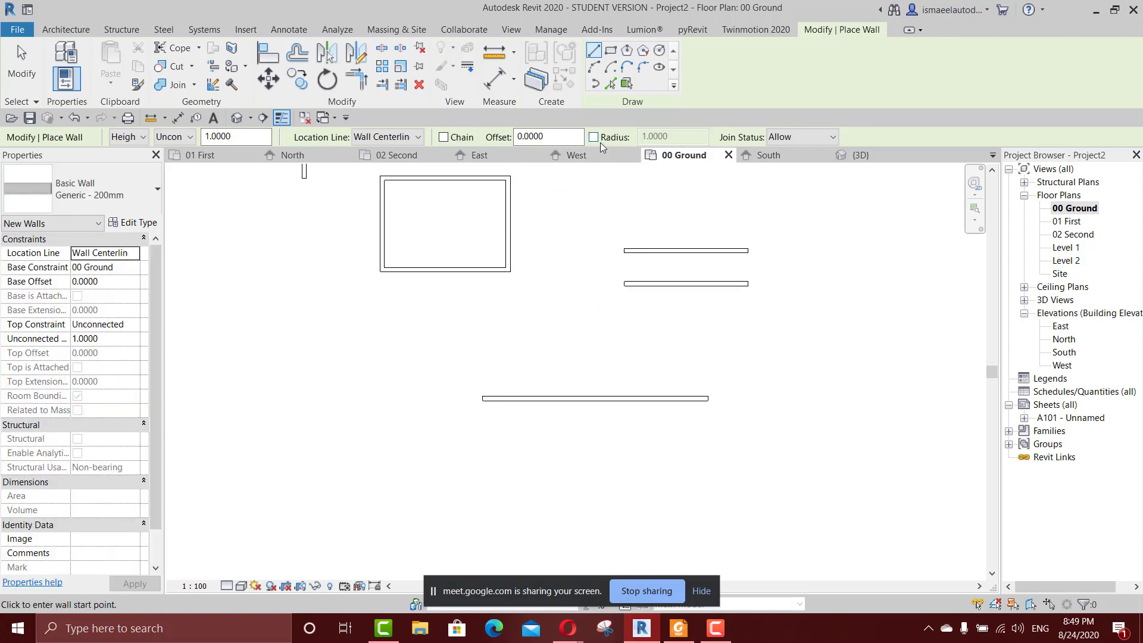
middle_click_drag(679, 328, 638, 267)
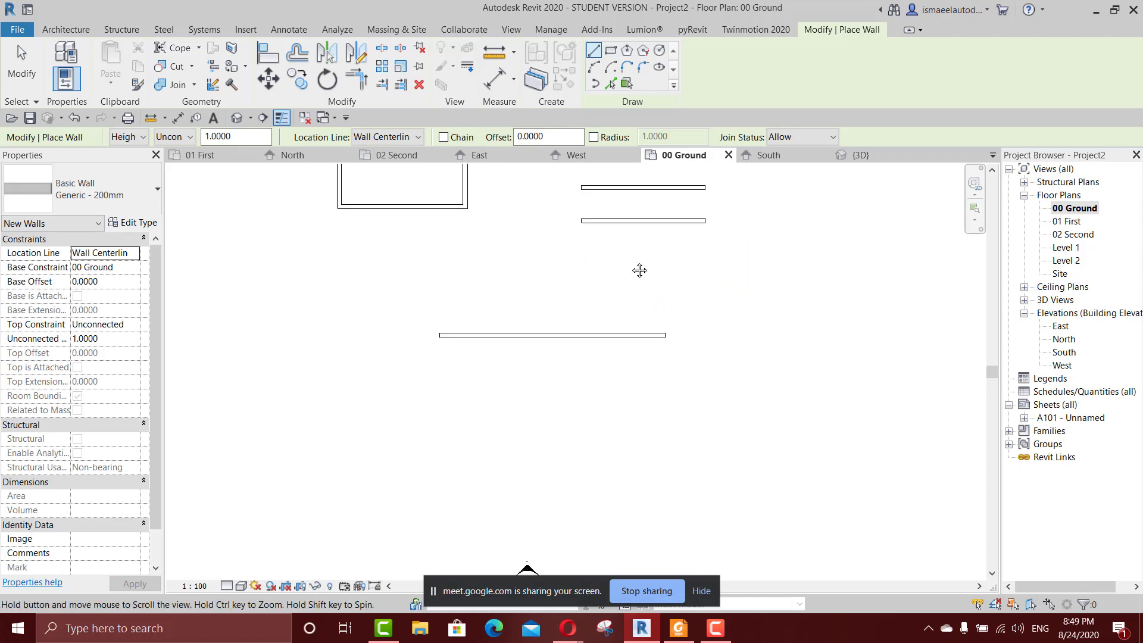
middle_click_drag(522, 234, 611, 325)
scroll(566, 304, "up", 2)
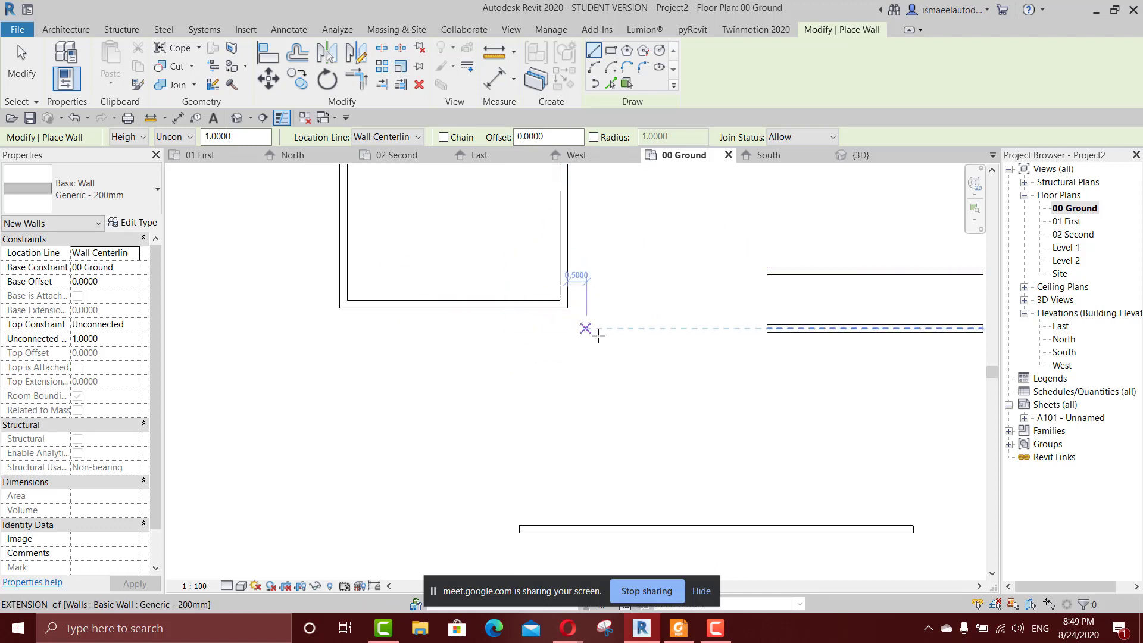
scroll(691, 286, "down", 2)
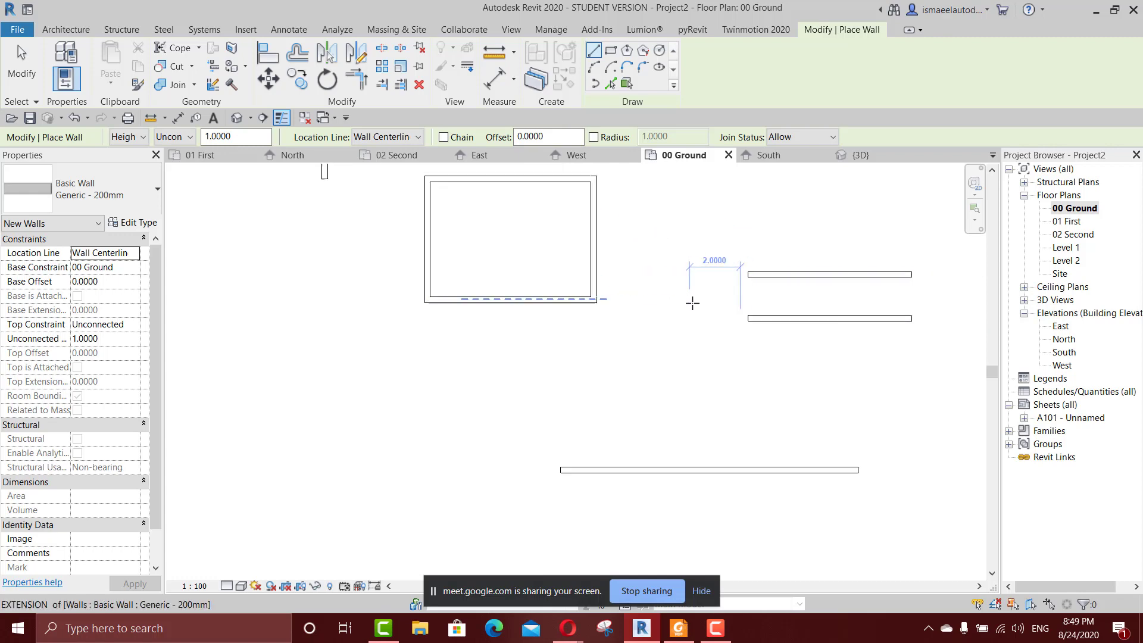
scroll(768, 319, "down", 2)
middle_click_drag(747, 338, 640, 361)
key("Escape")
Delete the parallel and offset walls and all remaining walls except the closed rectangular room.
left_click_drag(764, 283, 614, 450)
key("Escape")
scroll(684, 357, "down", 2)
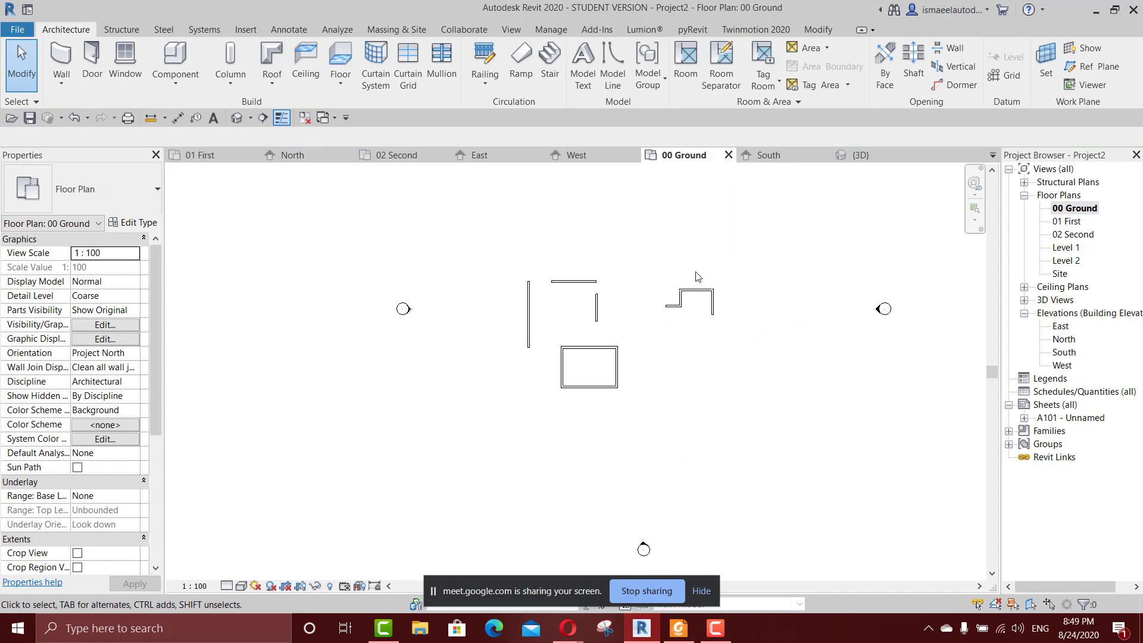
left_click_drag(738, 252, 490, 333)
key("Delete")
Enable a 1 m corner radius and draw chained walls beside the room, about 5.4 m horizontally and about 4.14 m downward.
scroll(626, 360, "up", 5)
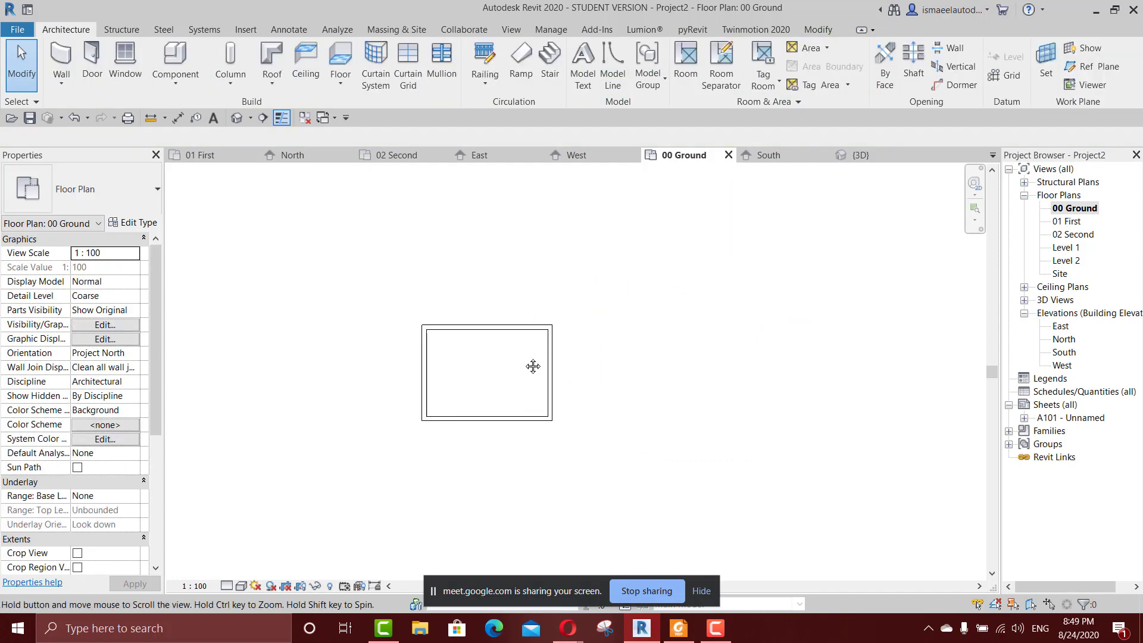
scroll(539, 333, "up", 2)
scroll(451, 338, "up", 1)
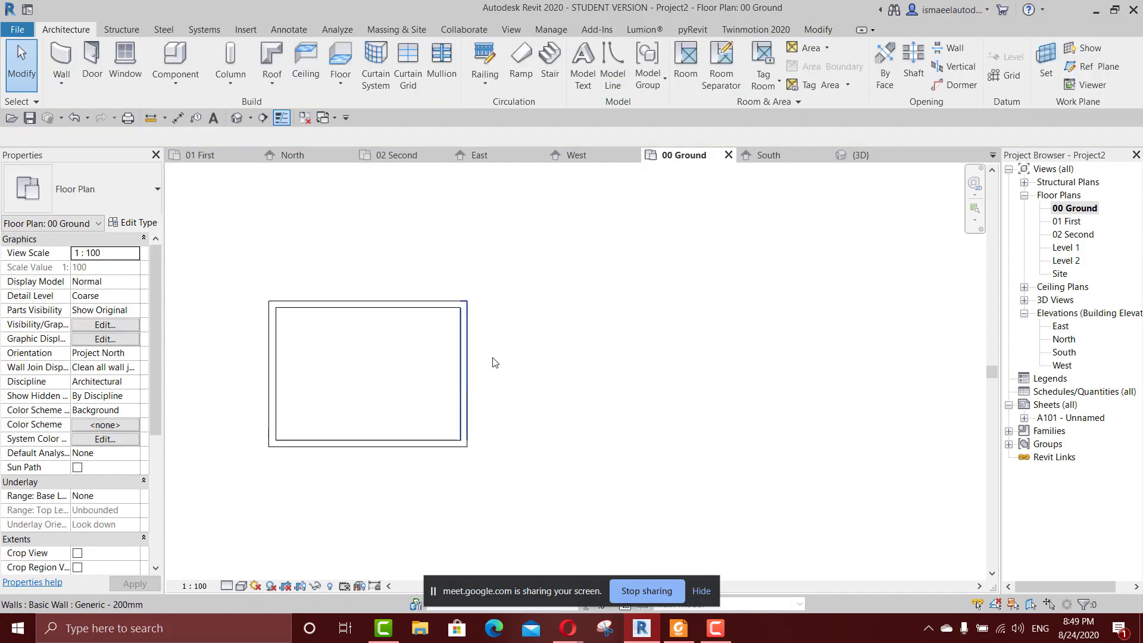
scroll(560, 347, "down", 3)
key("w")
key("a")
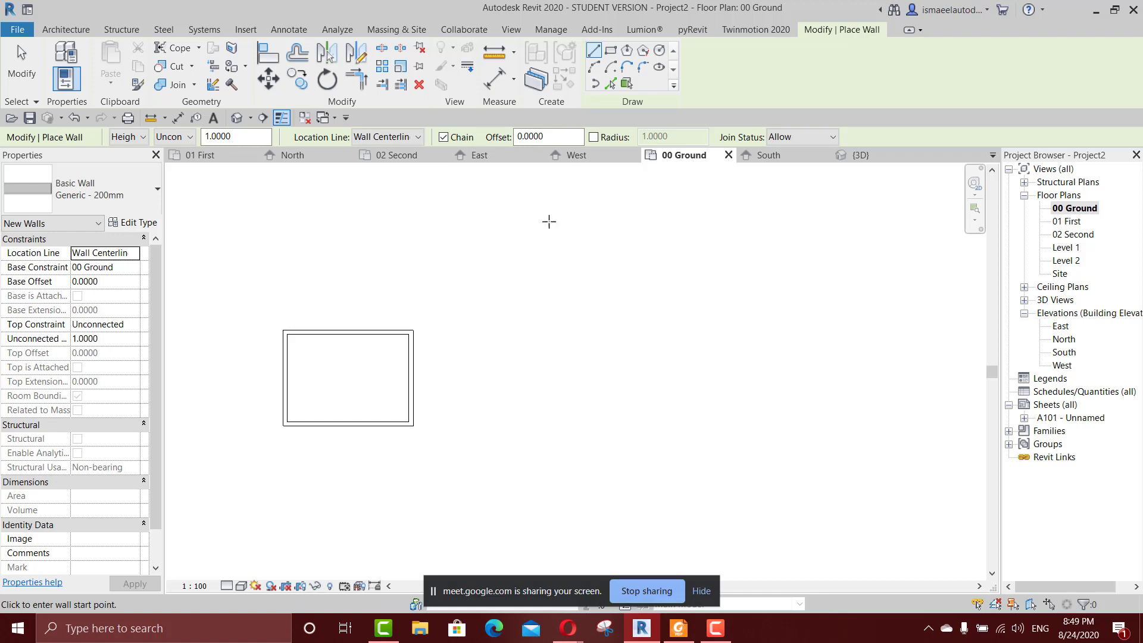
left_click(593, 137)
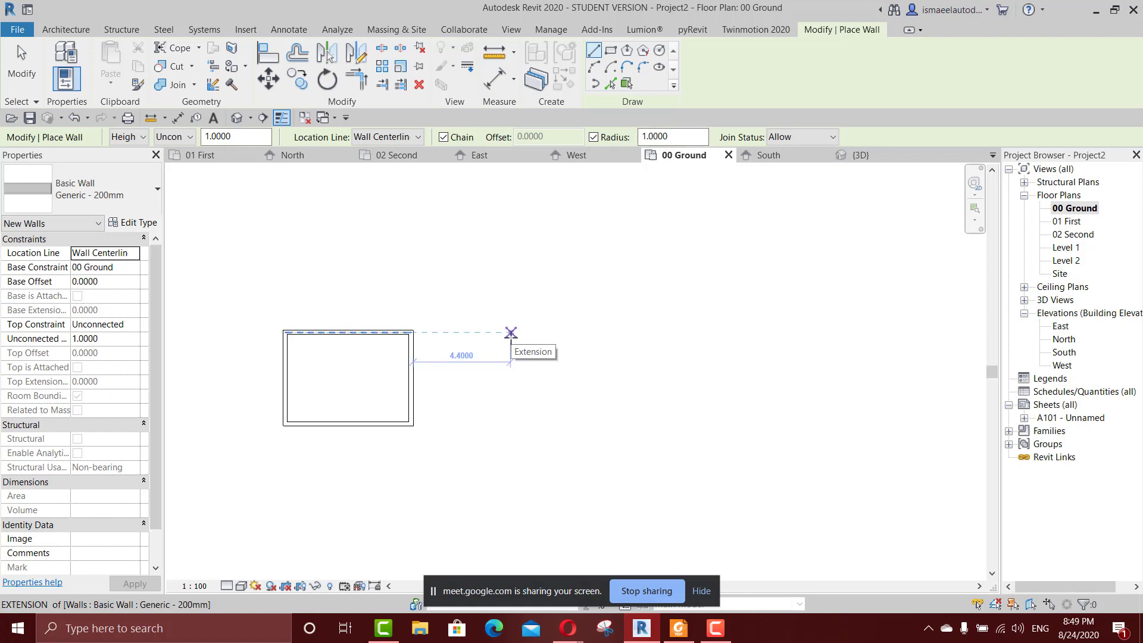
left_click(511, 332)
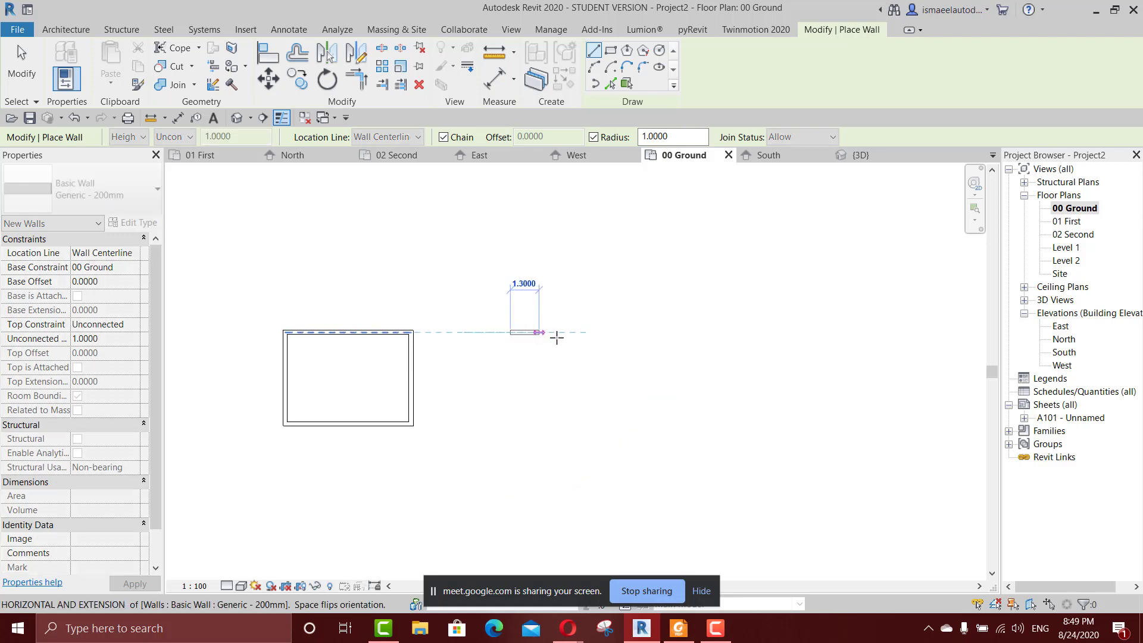
left_click(632, 332)
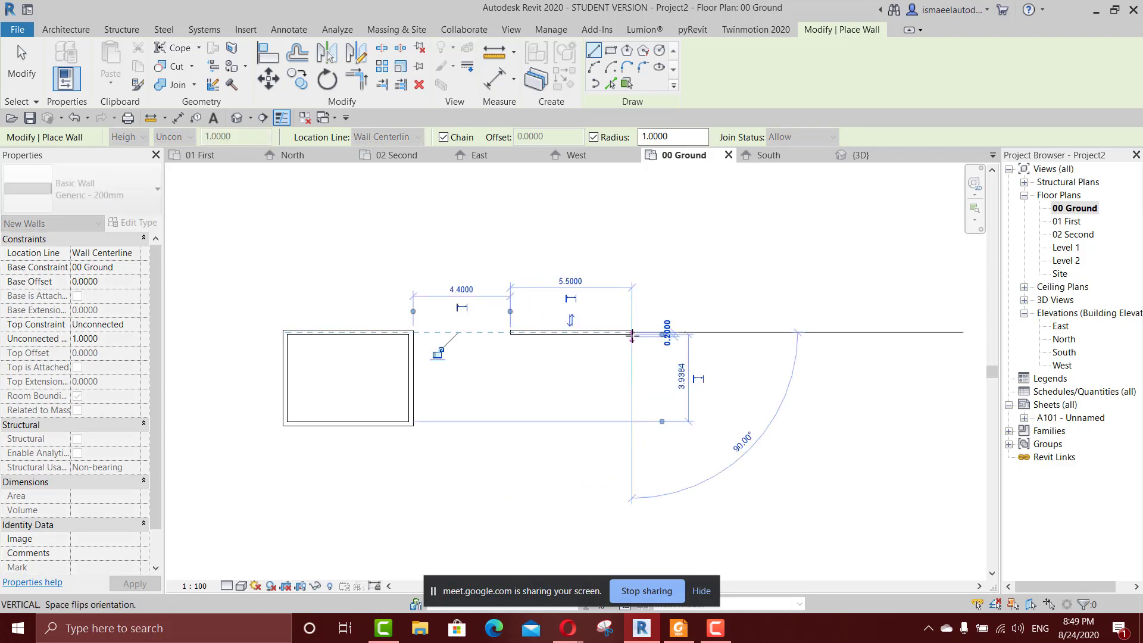
left_click(635, 425)
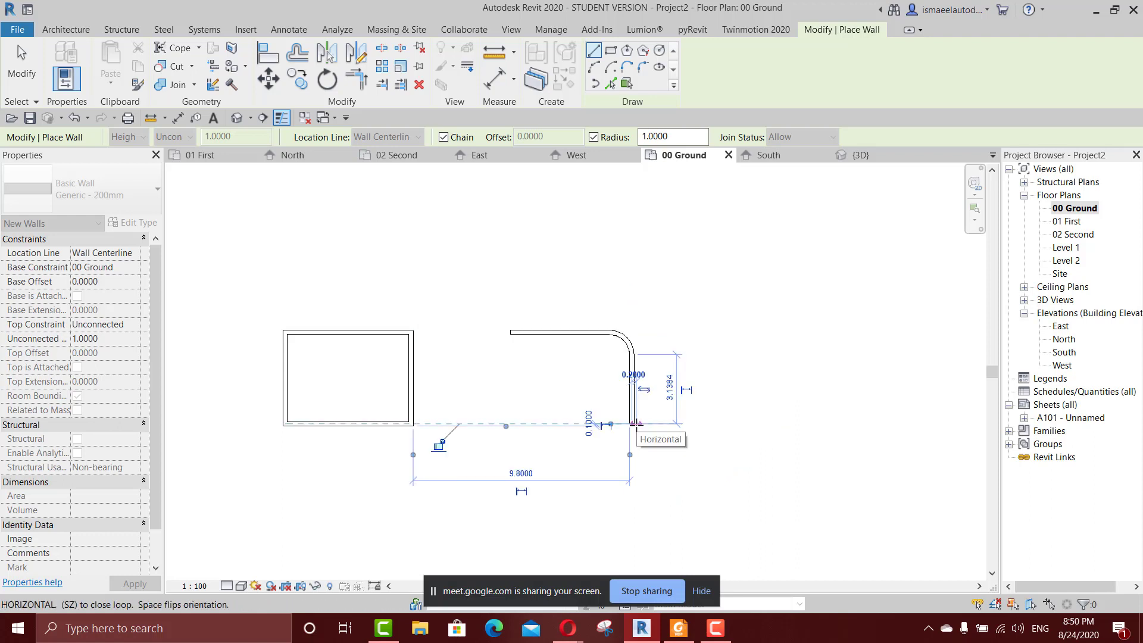
scroll(634, 424, "up", 3)
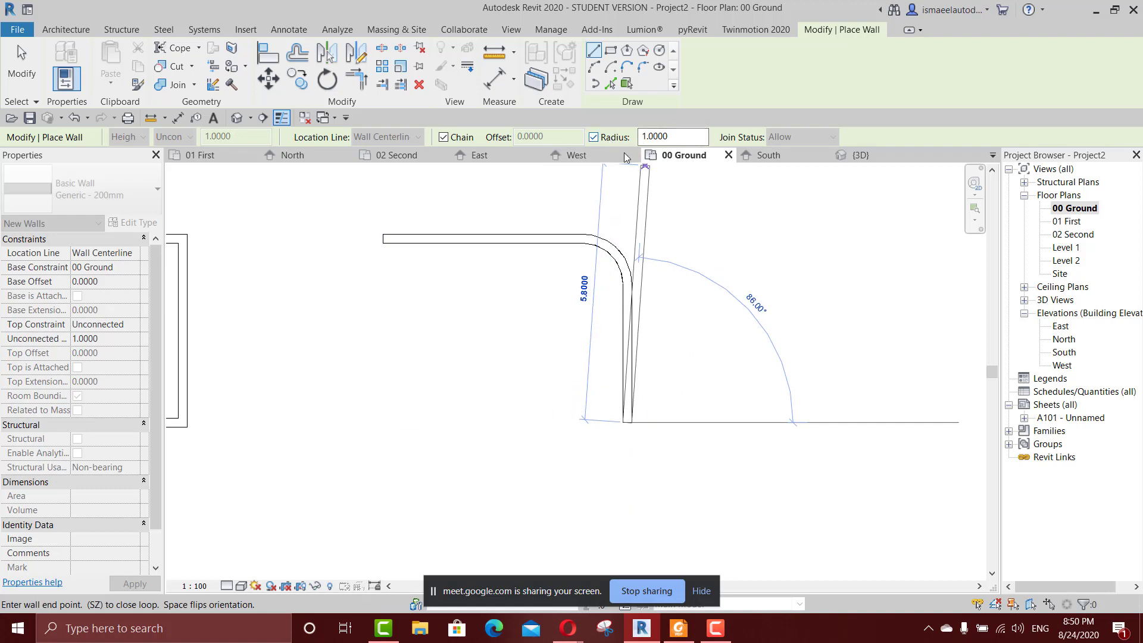
key("Escape")
Set the corner radius to 5 m and draw a second chained pair, about 9.6 m horizontally and about 10 m downward.
middle_click_drag(660, 329, 595, 367)
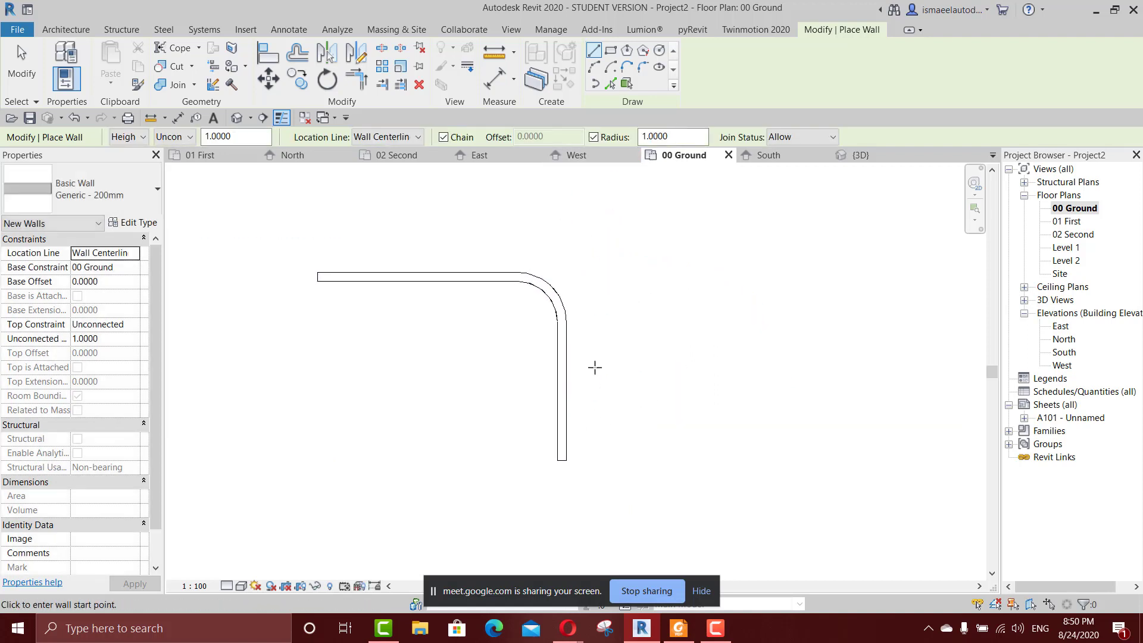
left_click_drag(670, 136, 647, 137)
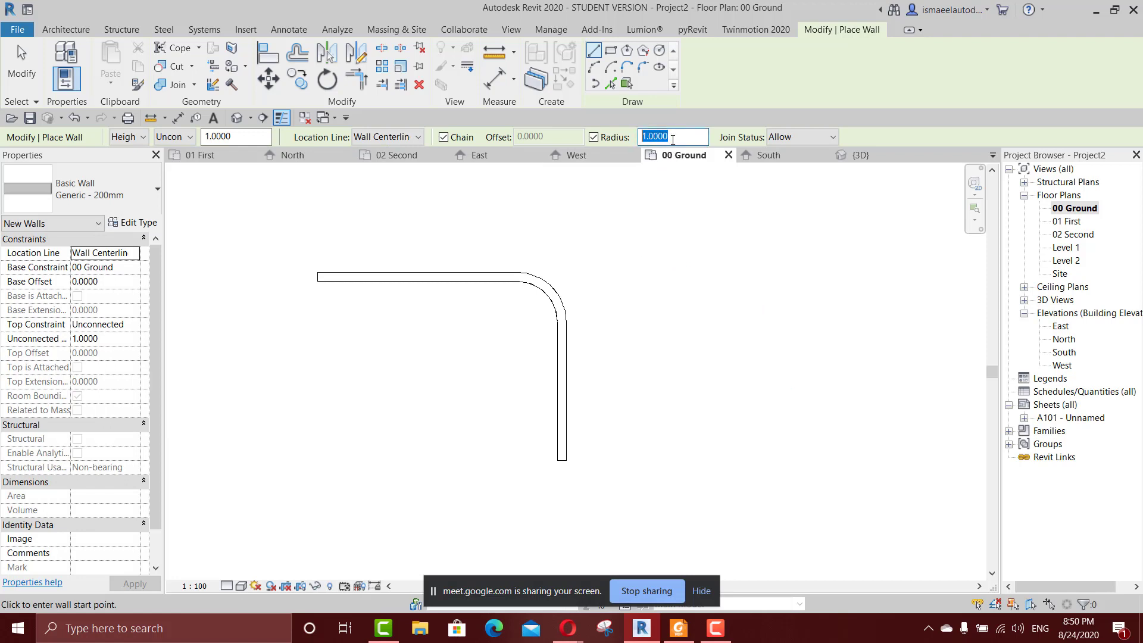
type("5")
scroll(725, 269, "down", 2)
middle_click_drag(729, 267, 630, 239)
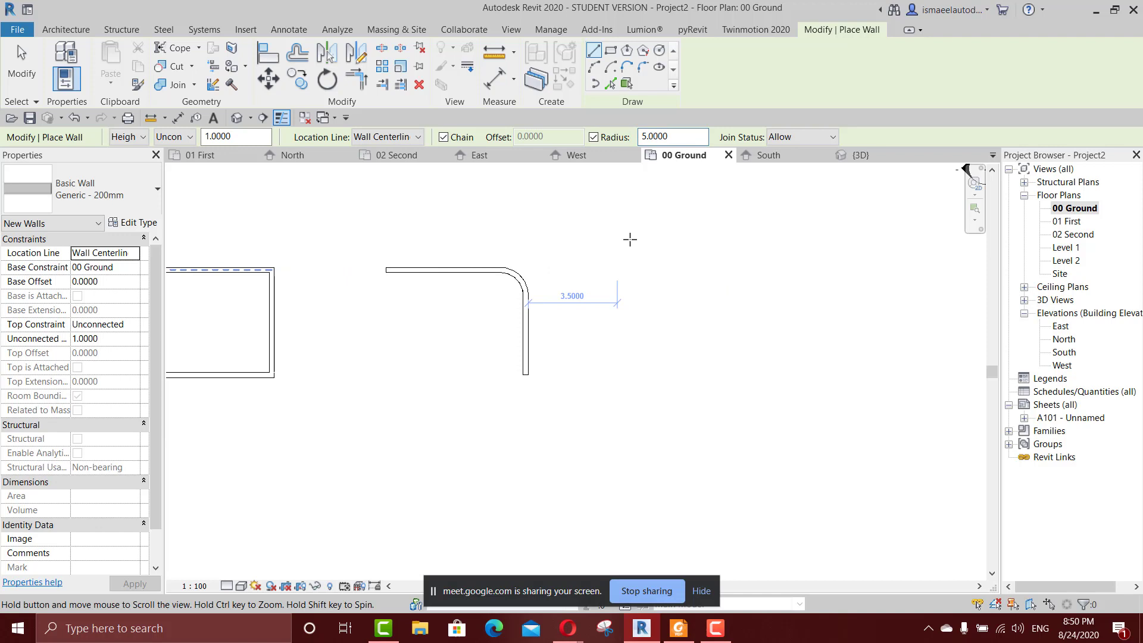
double_click(679, 136)
left_click(694, 138)
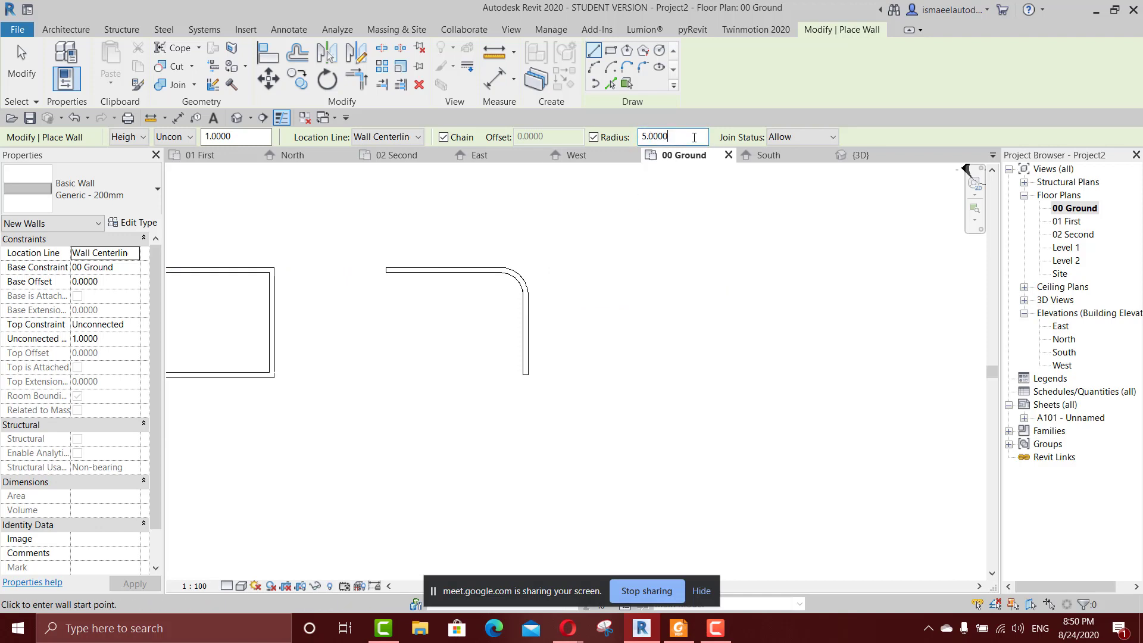
left_click(586, 269)
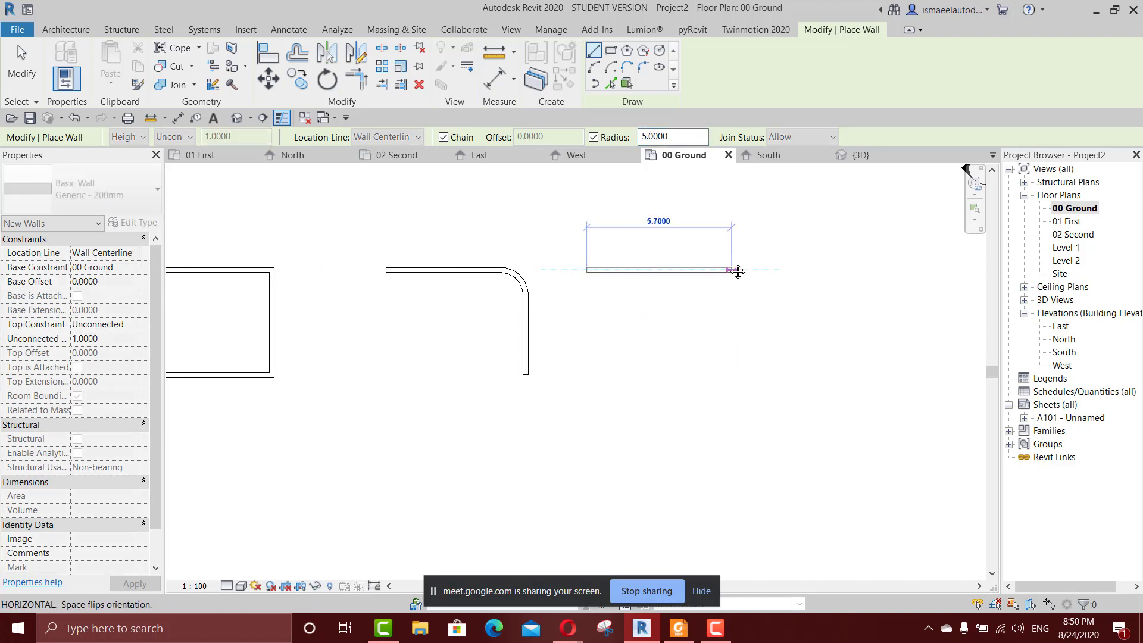
middle_click_drag(735, 270, 617, 263)
left_click(707, 261)
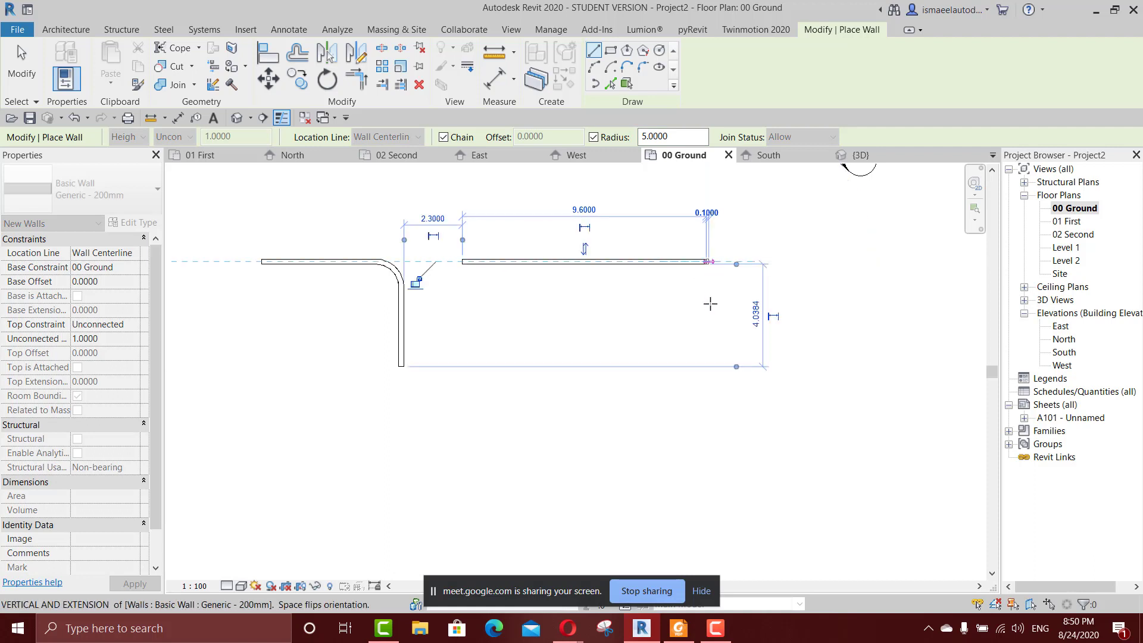
scroll(714, 400, "down", 2)
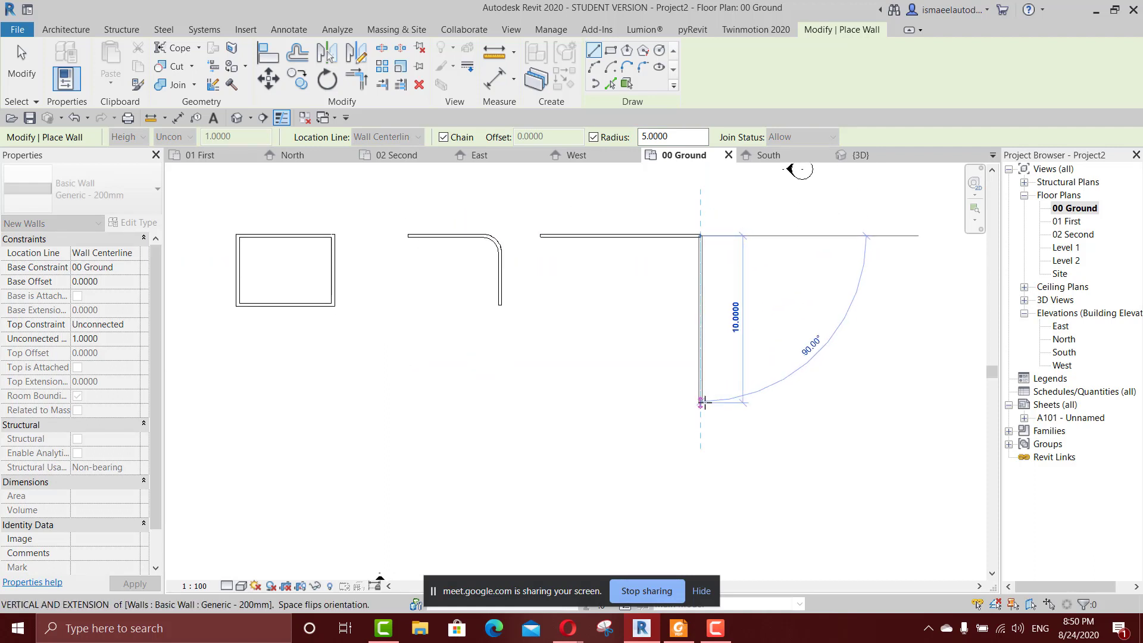
left_click(702, 405)
key("Escape")
scroll(669, 359, "up", 2)
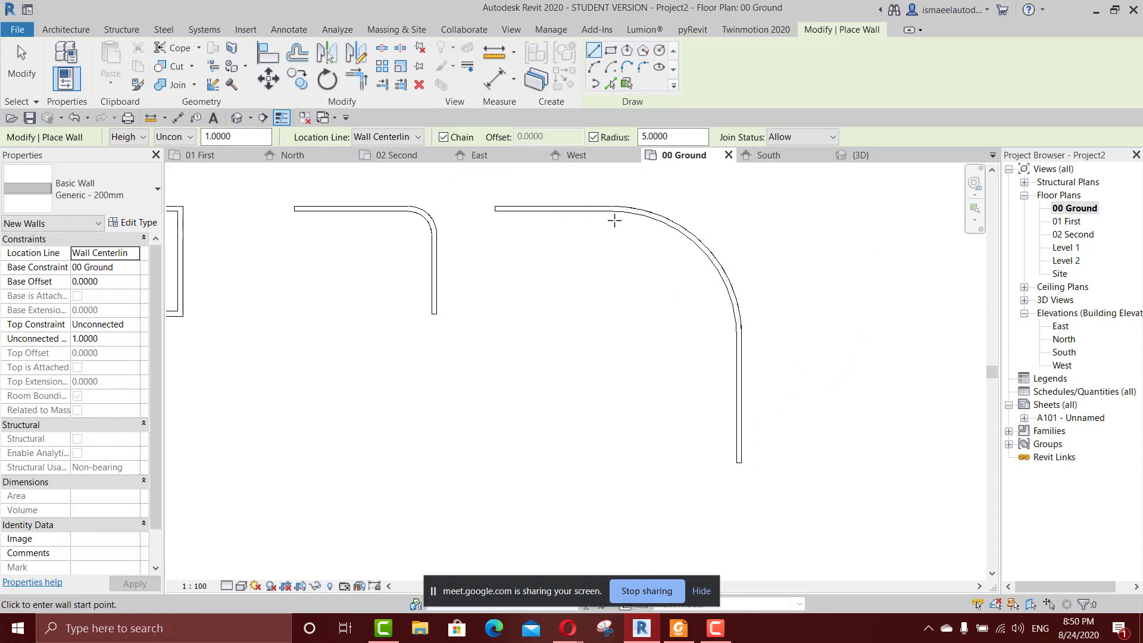
Examine both rounded-corner wall pairs in the 3D view and return to the 00 Ground floor plan.
middle_click_drag(623, 299, 728, 381)
key("Escape")
key("3")
key("d")
scroll(649, 327, "down", 5)
middle_click_drag(594, 378, 547, 316, "shift")
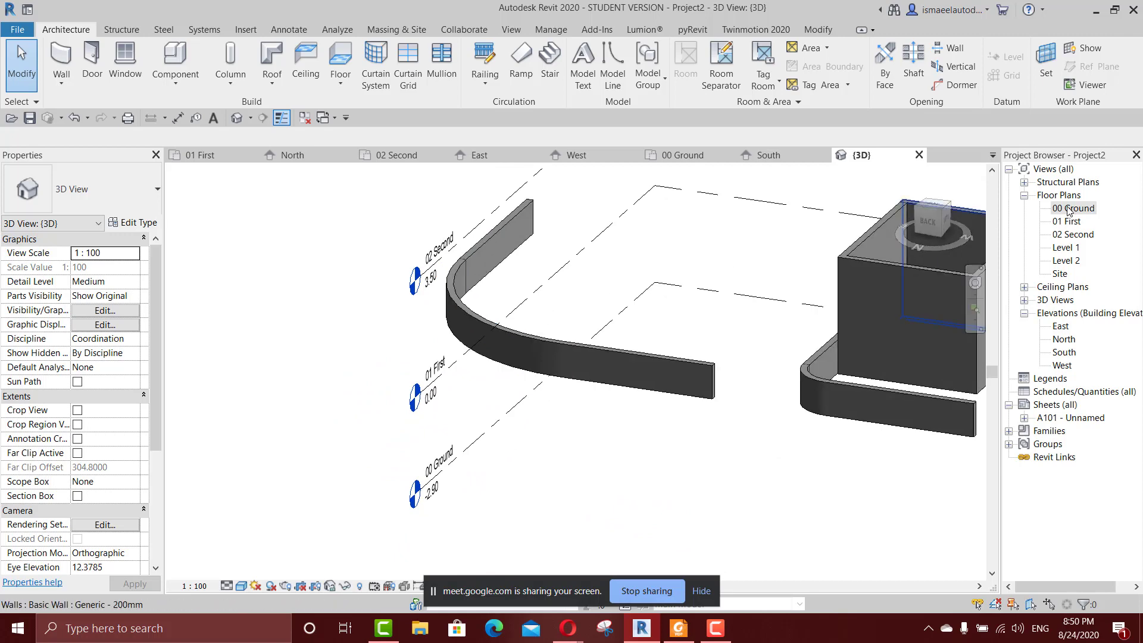
double_click(1075, 208)
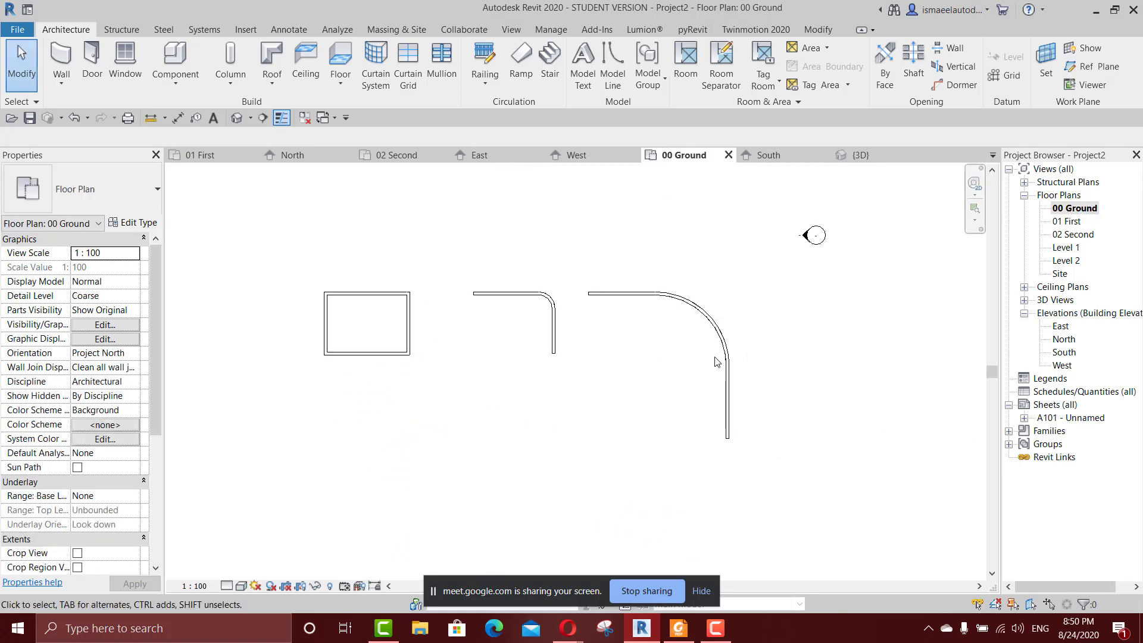
key("ctrl+Tab")
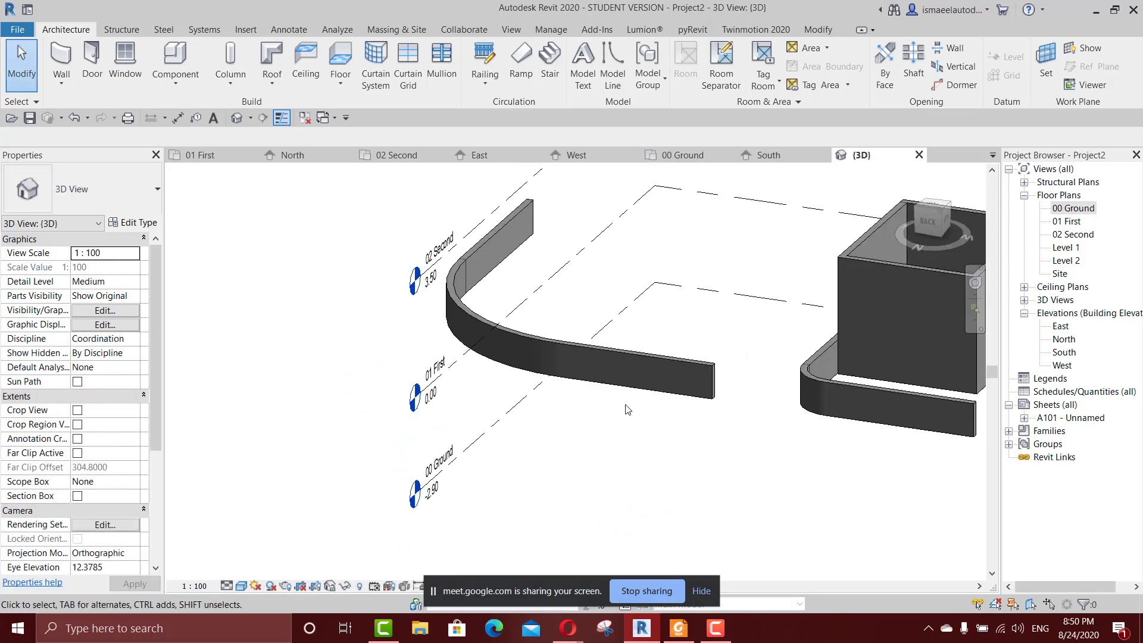
key("ctrl+Tab")
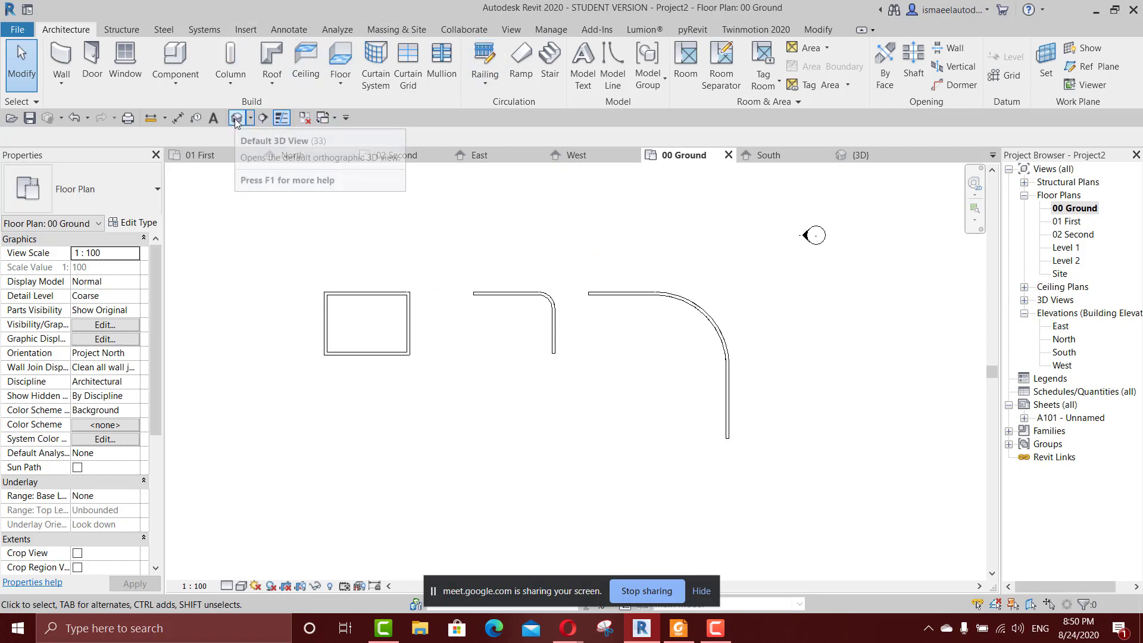
Move the Quick Access Toolbar above the ribbon and return it below the ribbon.
left_click(347, 118)
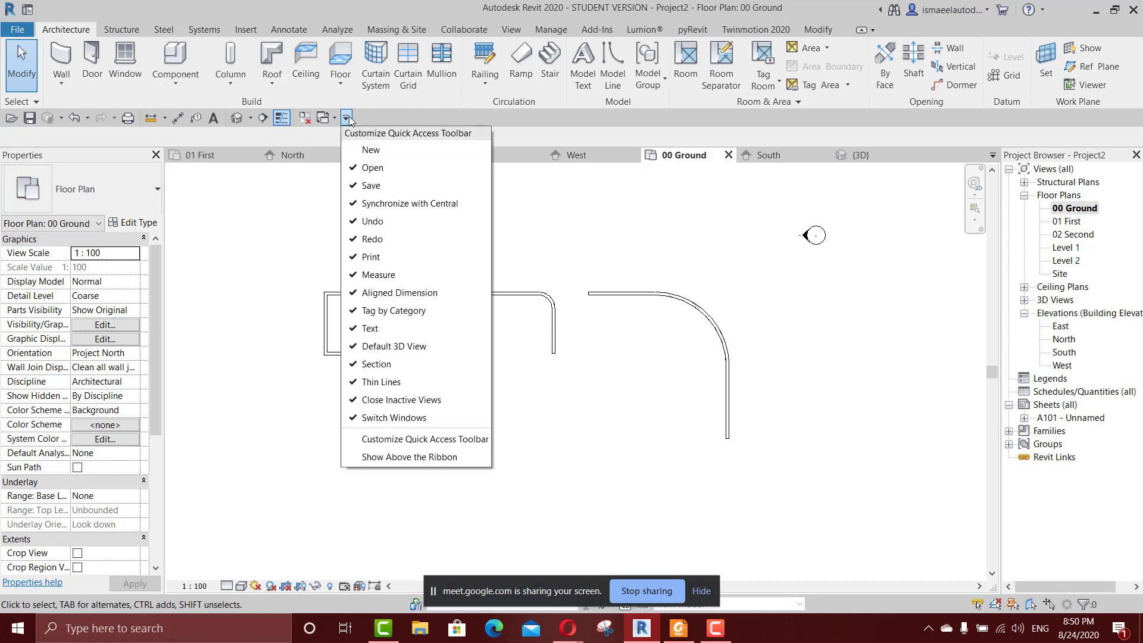
left_click(370, 457)
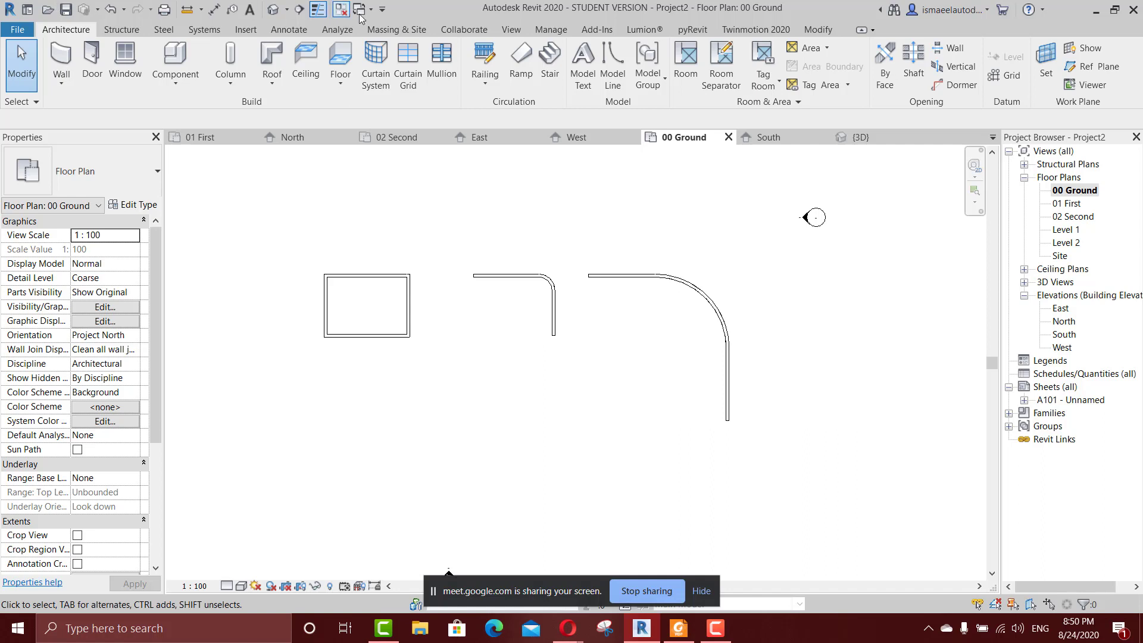
left_click(382, 9)
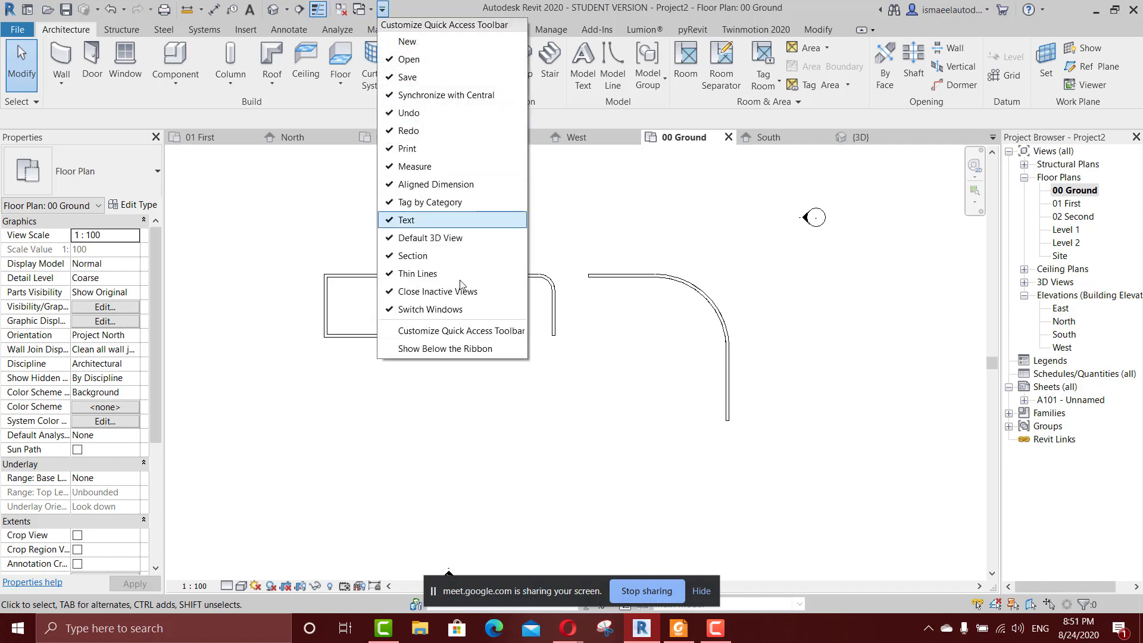
left_click(456, 349)
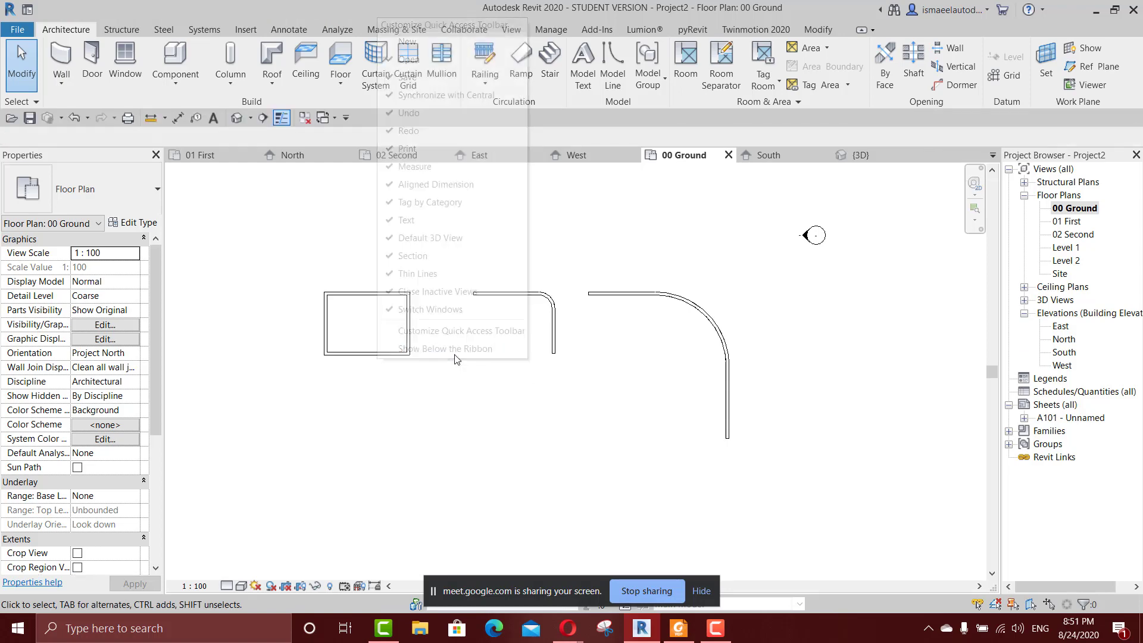
Show the Quick Access Toolbar above the ribbon once more and restore it below the ribbon.
left_click(346, 118)
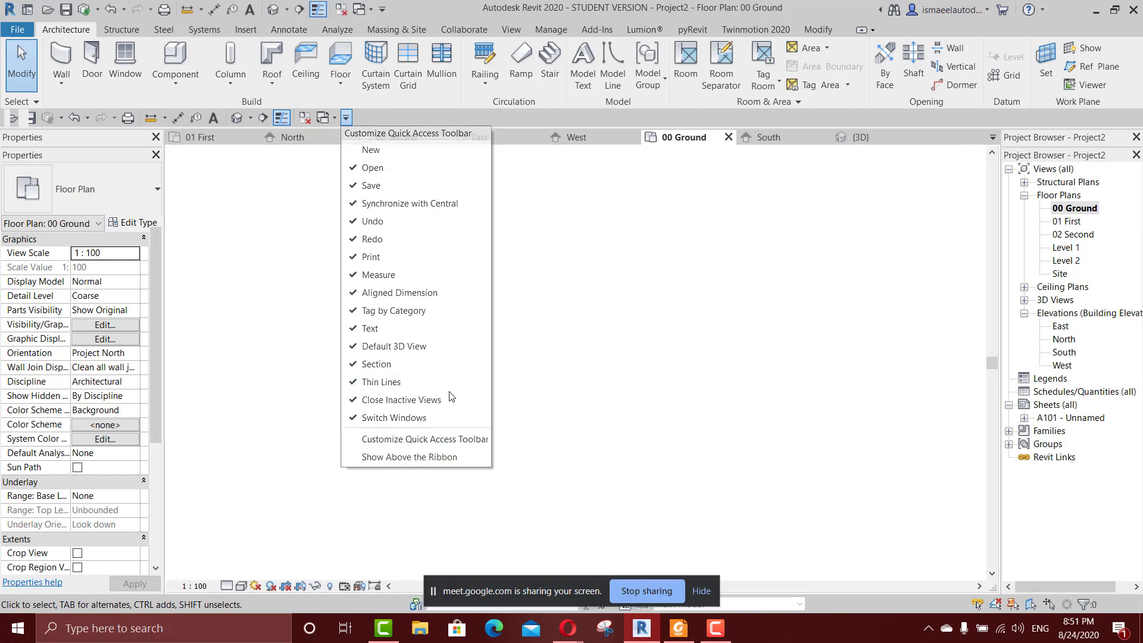
left_click(446, 457)
left_click(382, 10)
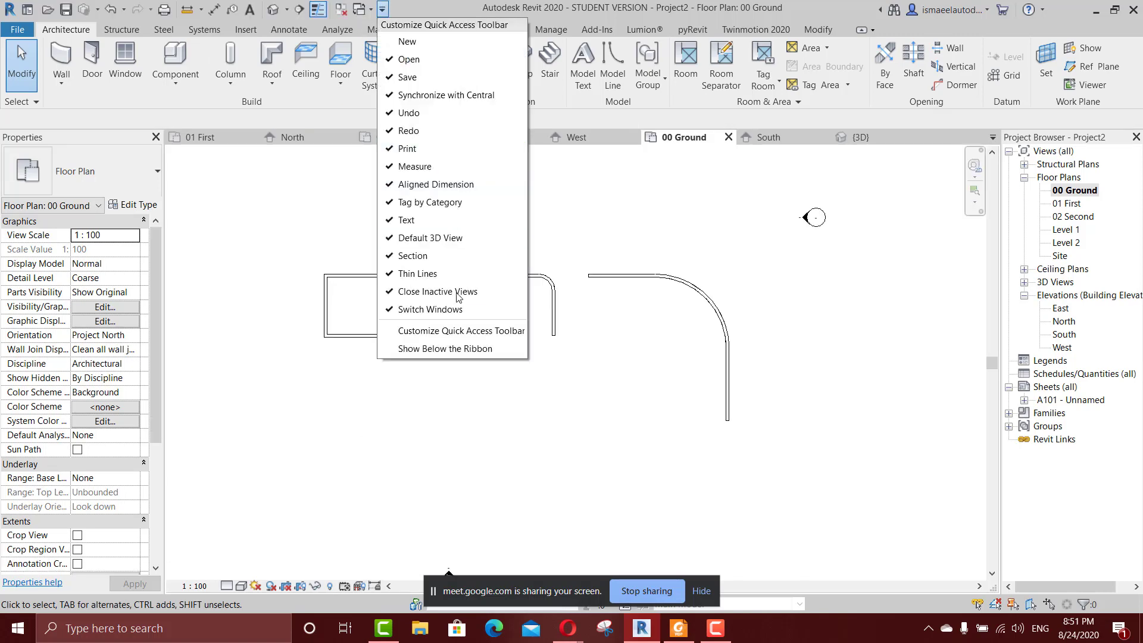
left_click(435, 348)
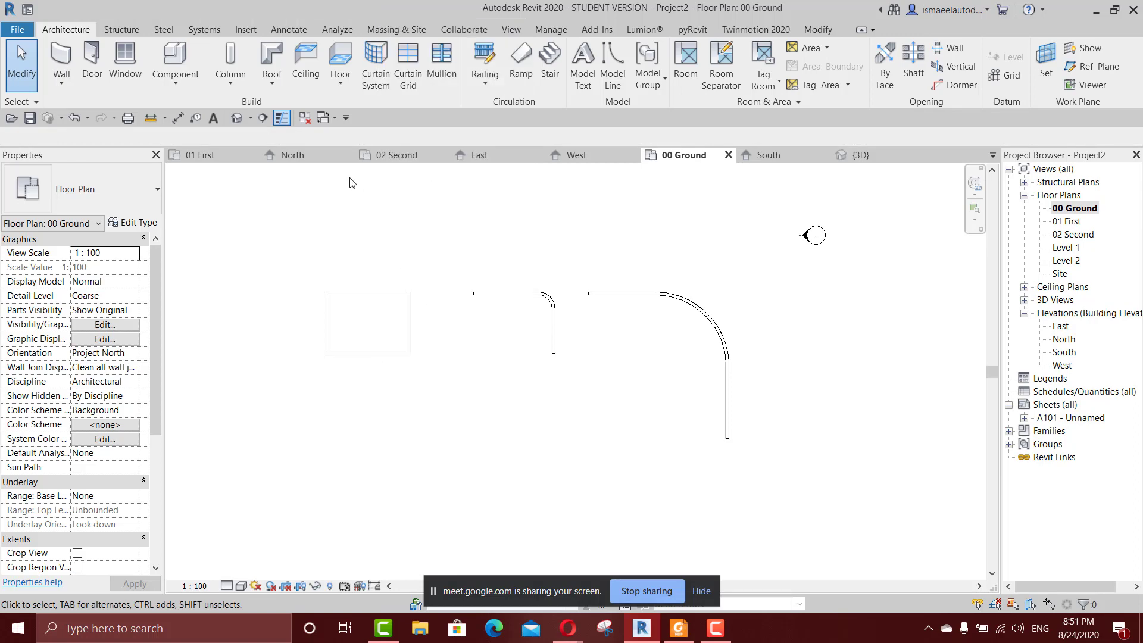
View the walls in the default 3D view twice, returning to the 00 Ground floor plan each time.
left_click(250, 119)
left_click(241, 119)
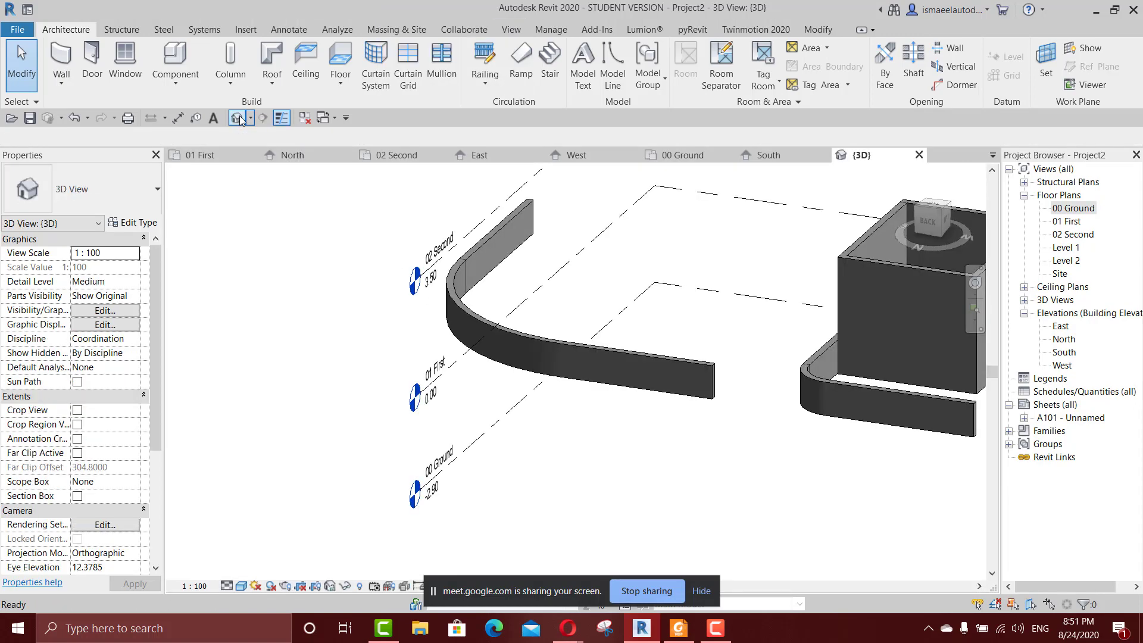
double_click(1075, 209)
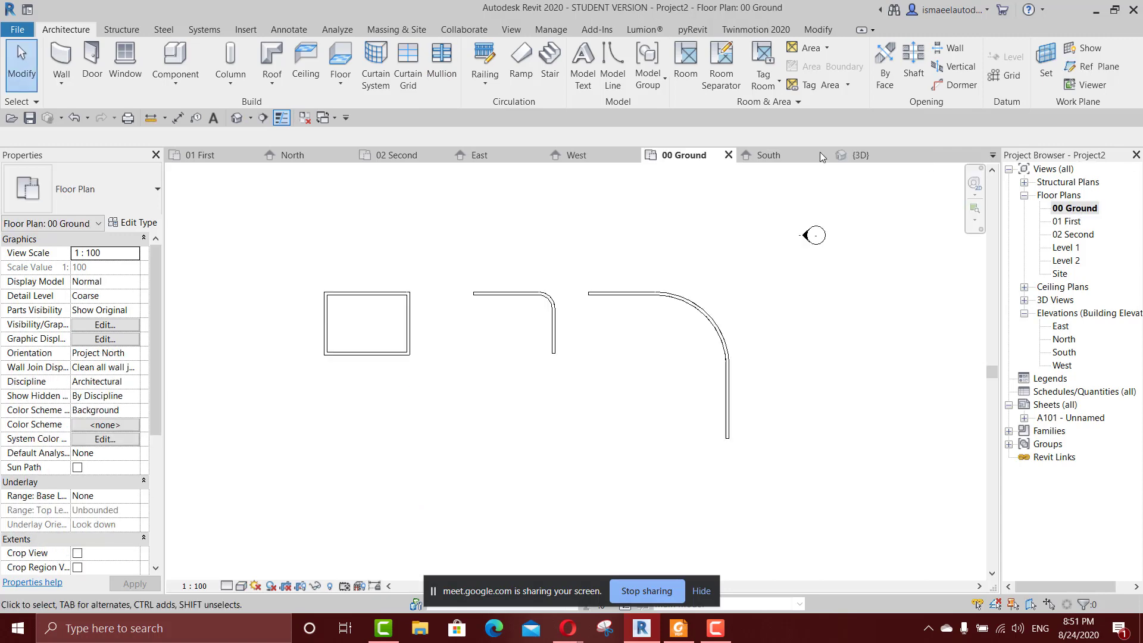
left_click(520, 28)
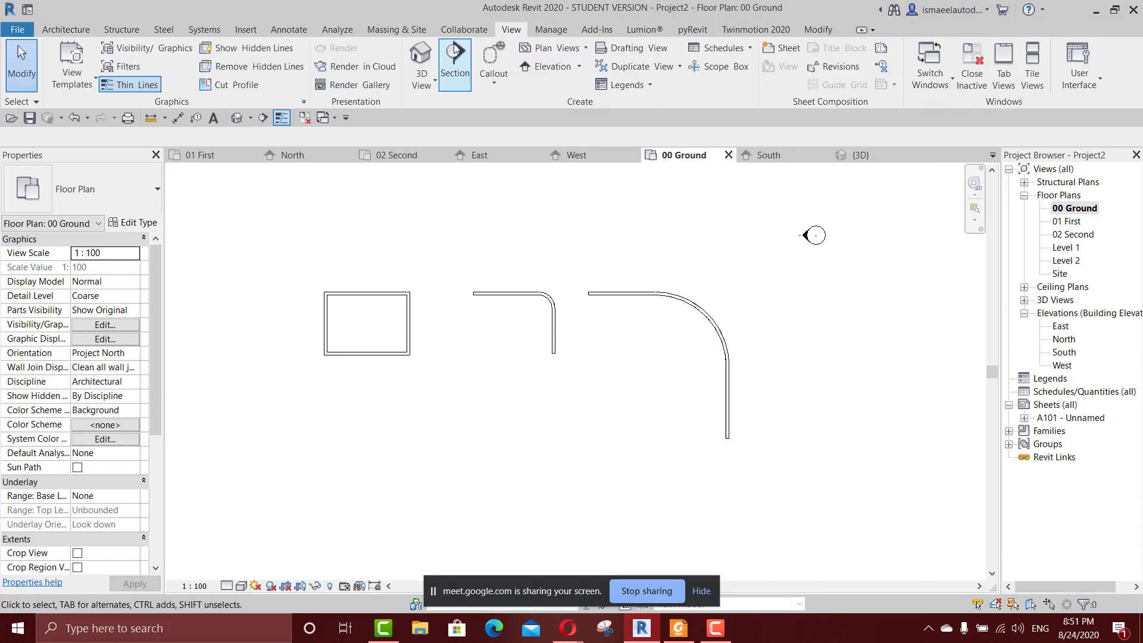
left_click(421, 59)
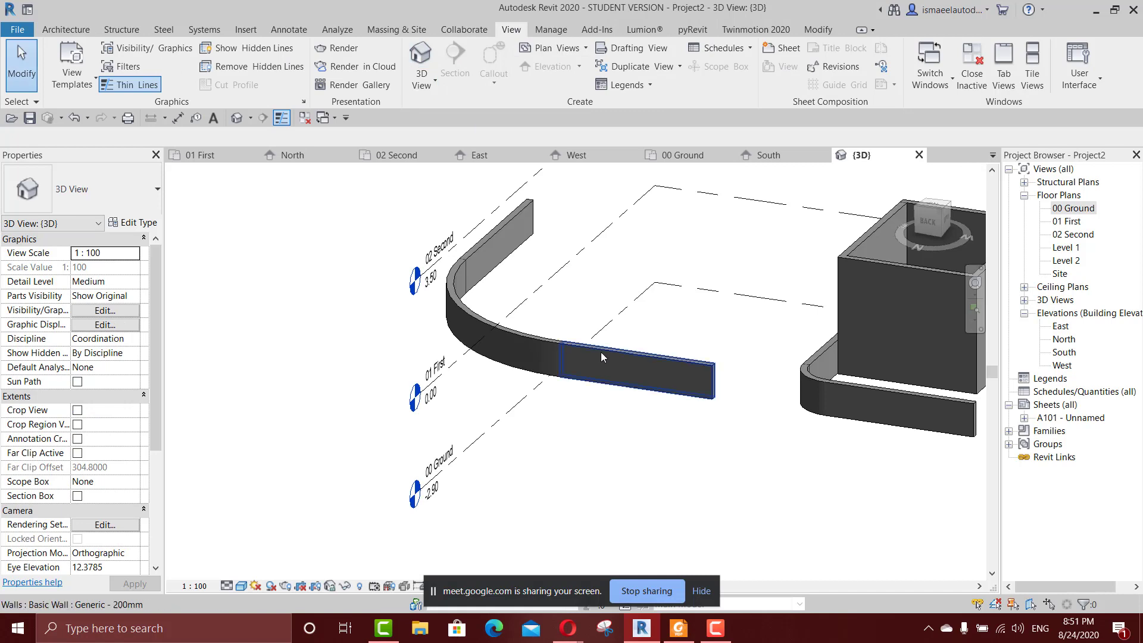
double_click(1079, 209)
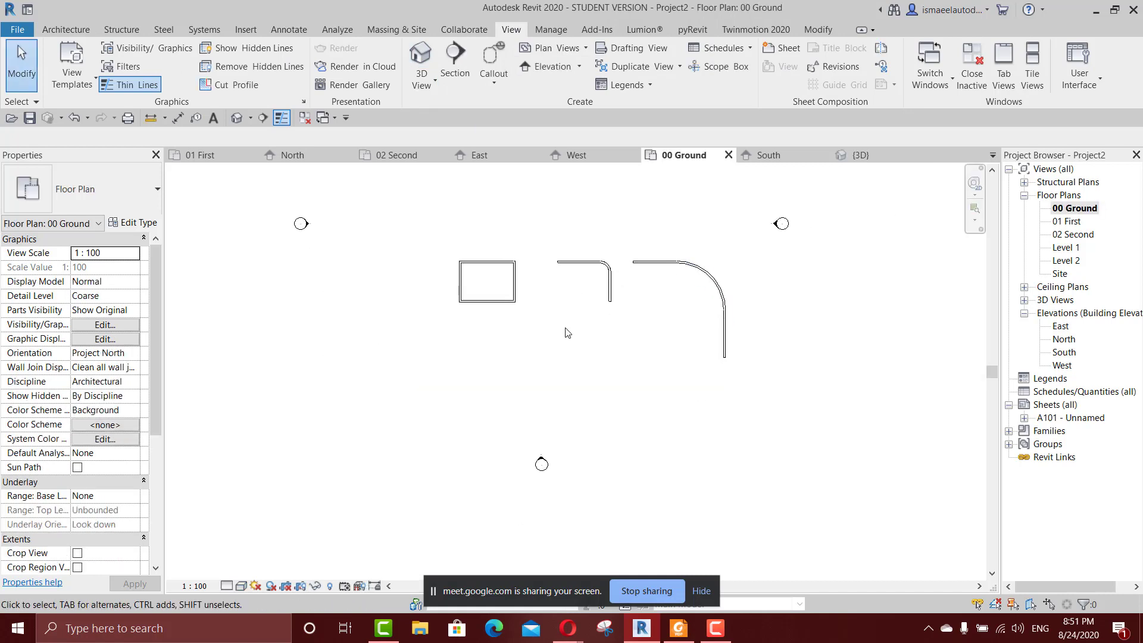
Look up the shortcut assigned to the Default 3D View command by searching the Keyboard Shortcuts list for "3".
key("k")
key("s")
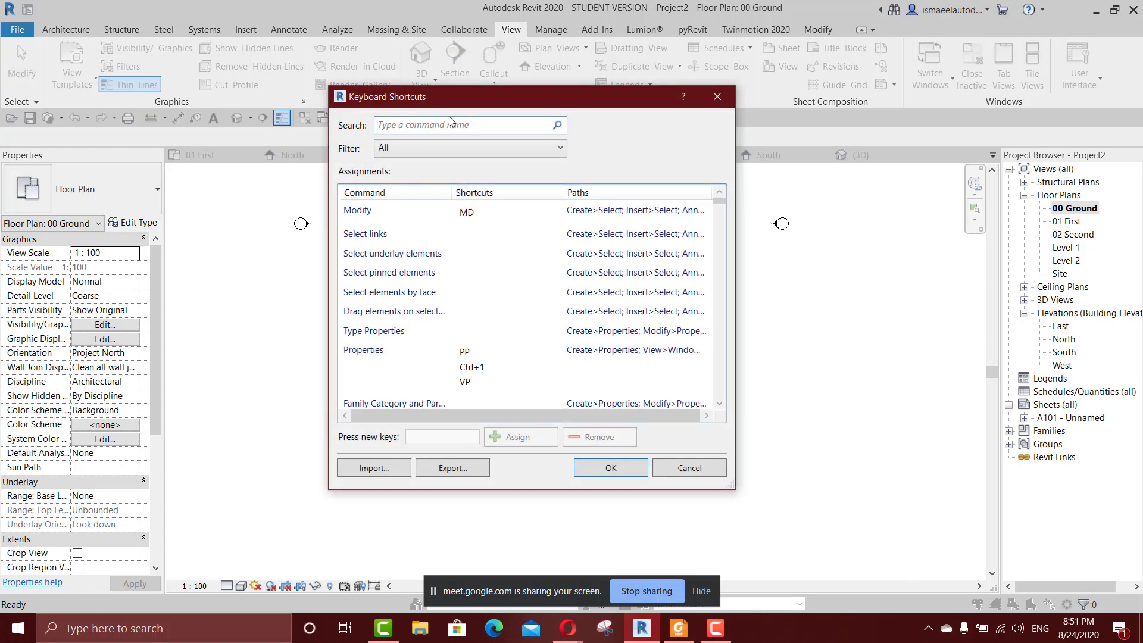
type("3")
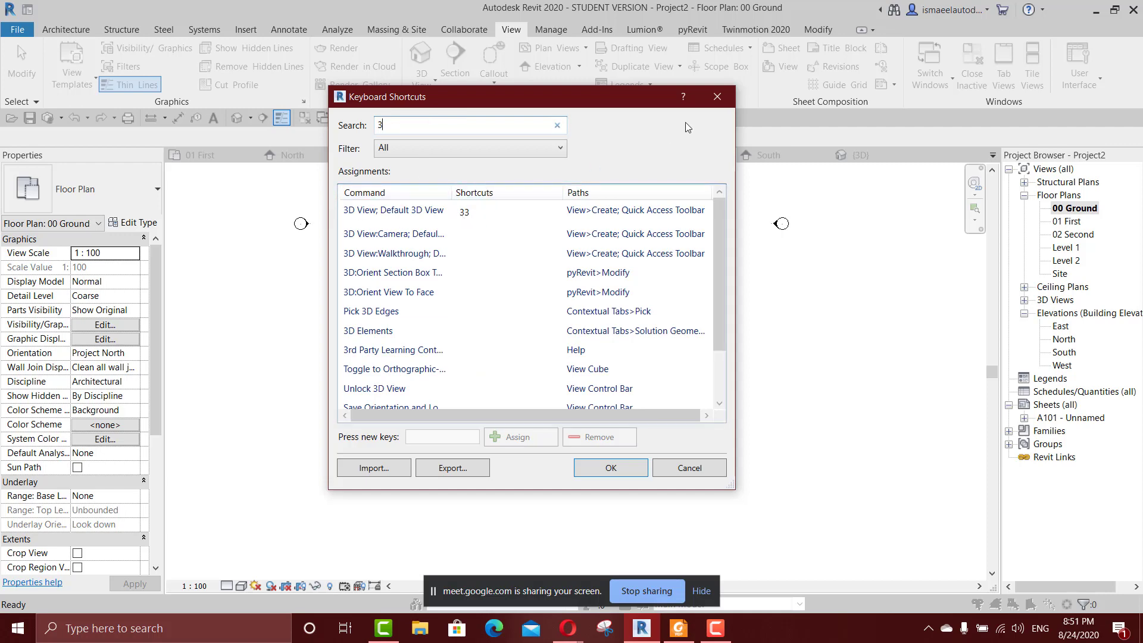
left_click(718, 96)
Try opening the default 3D view and go back to the 00 Ground floor plan.
scroll(647, 278, "up", 2)
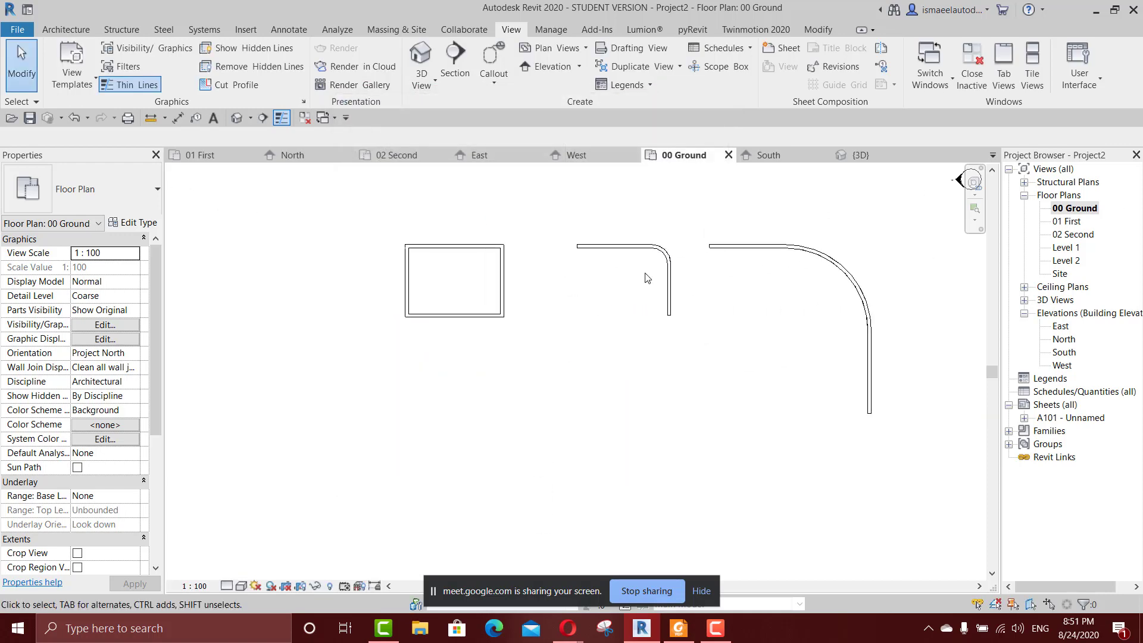
middle_click_drag(712, 272, 598, 293)
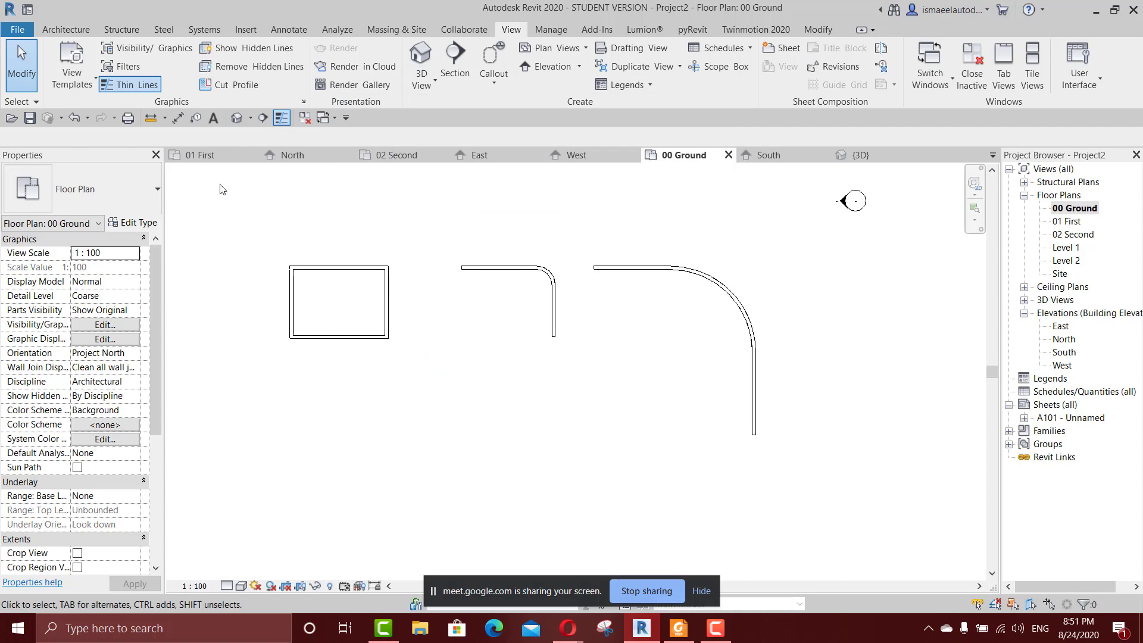
left_click(66, 35)
key("3")
key("d")
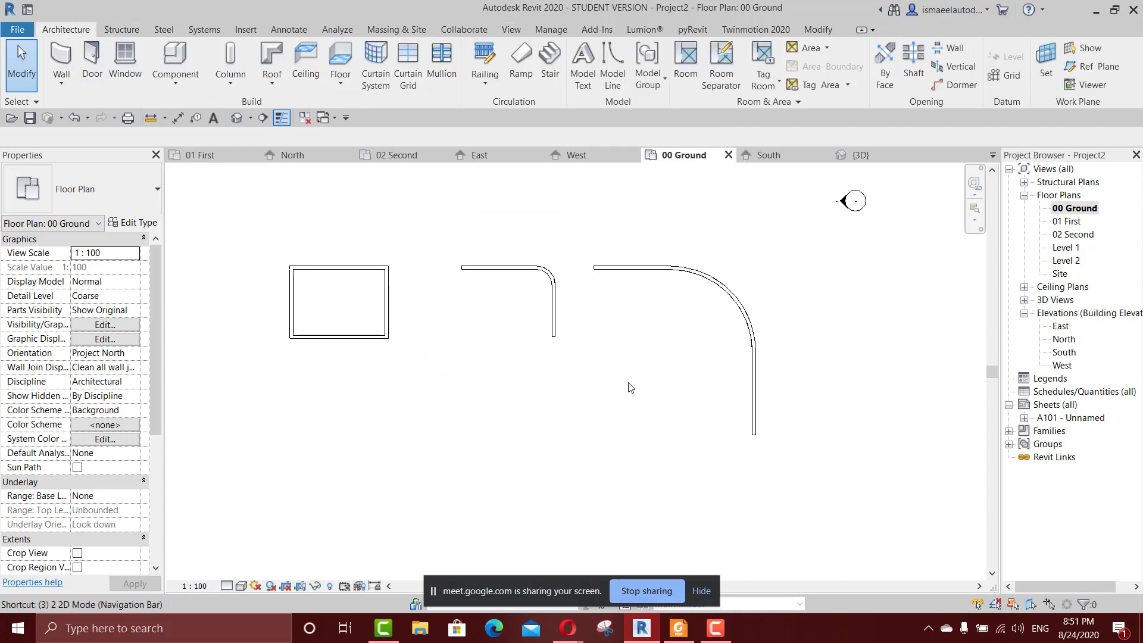
double_click(1088, 212)
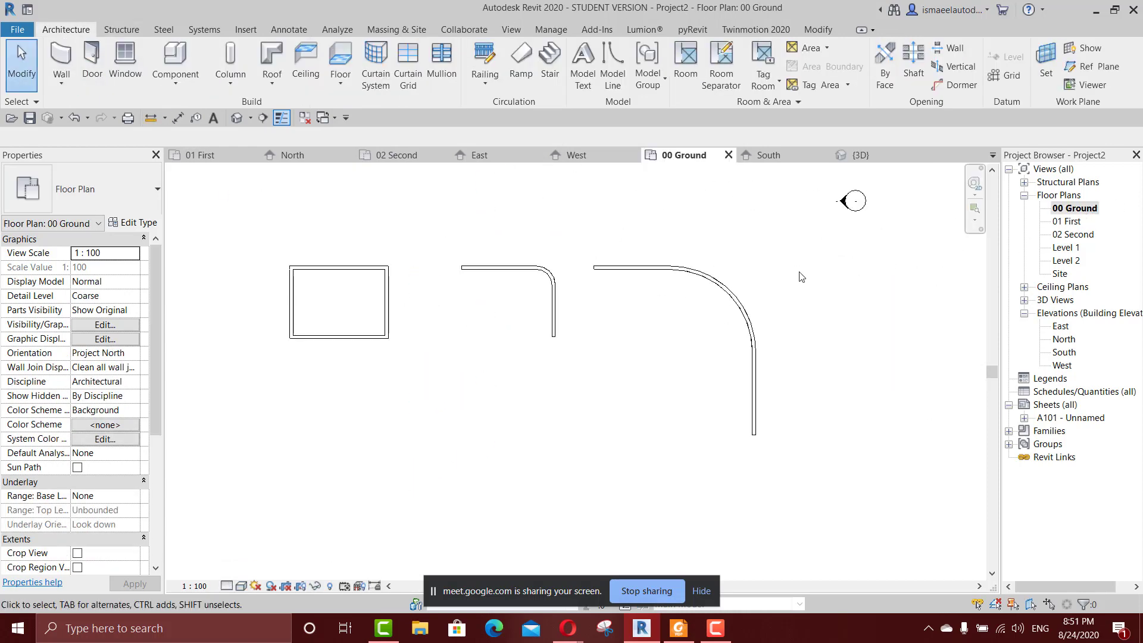
With Join Status kept at Allow, draw two chained walls below the room, about 3.9 m horizontally and a shorter one downward.
key("w")
key("a")
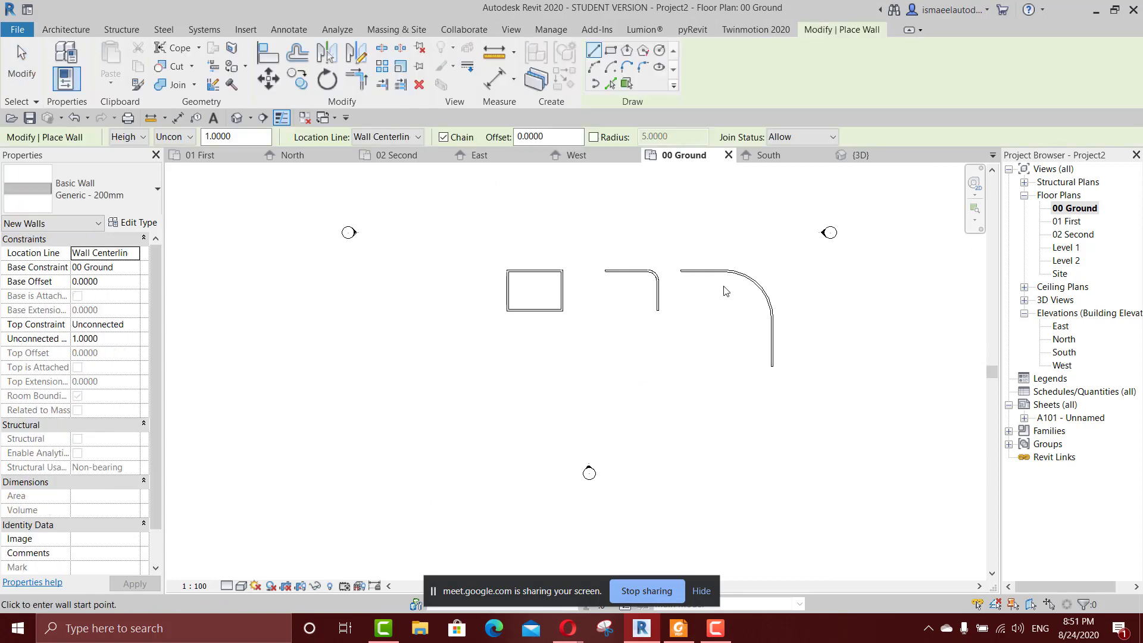
left_click(786, 138)
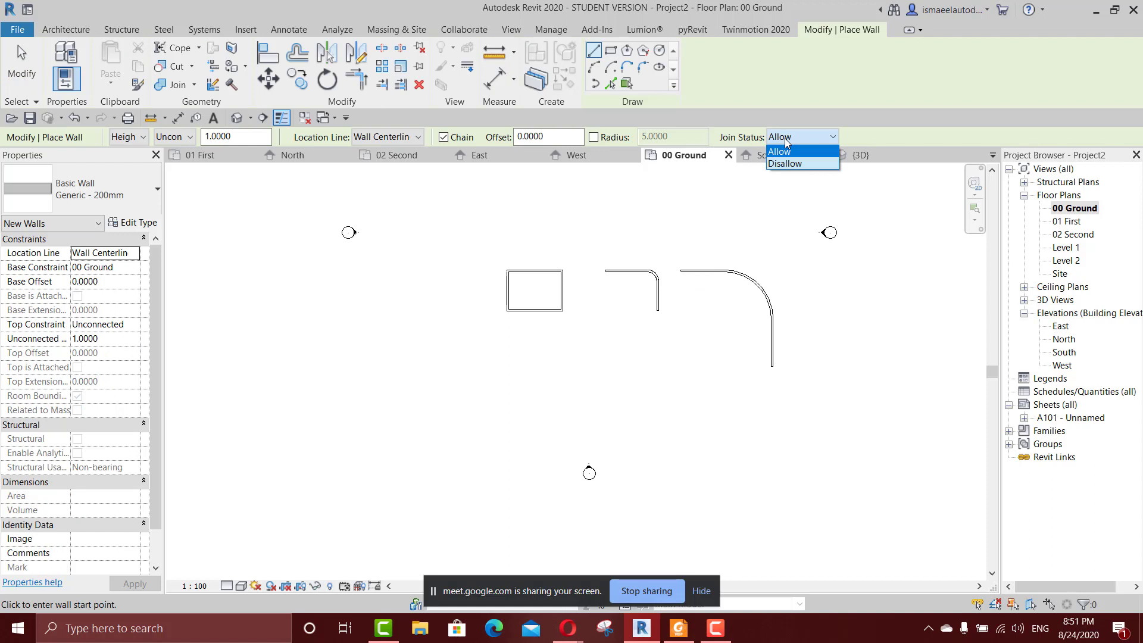
scroll(661, 249, "up", 2)
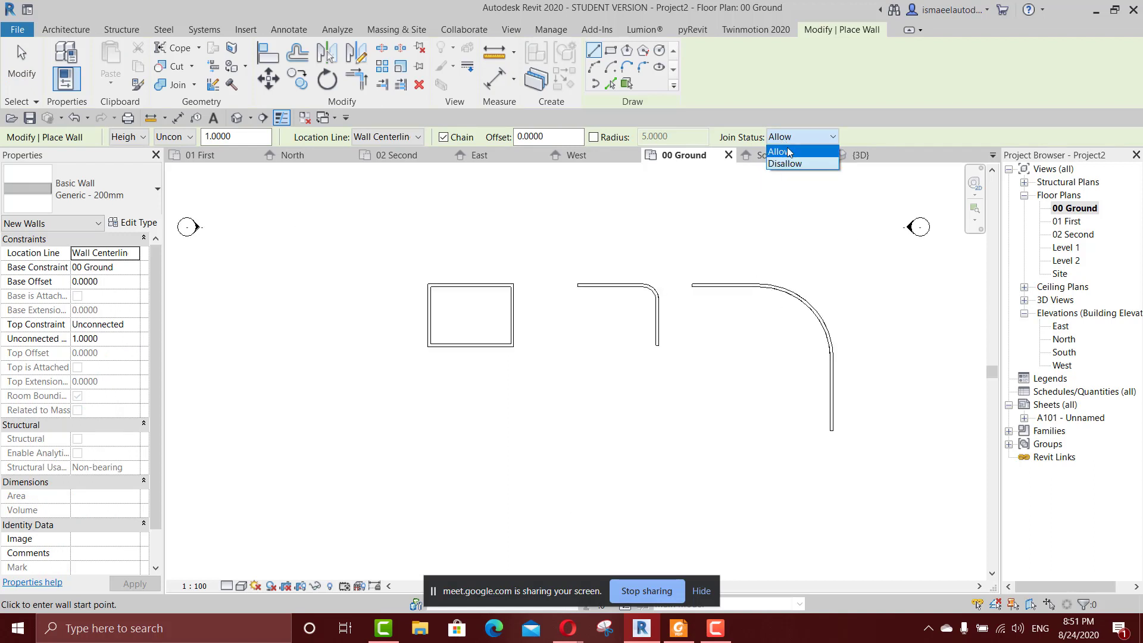
scroll(506, 292, "up", 3)
scroll(507, 292, "up", 2)
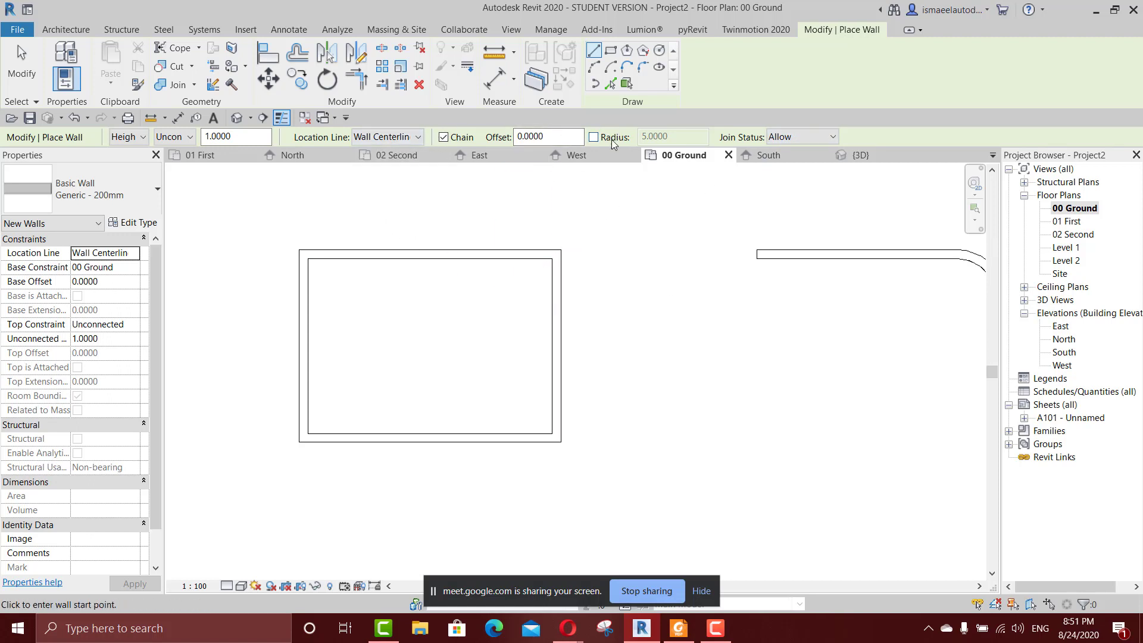
scroll(643, 365, "down", 2)
middle_click_drag(643, 365, 635, 334)
left_click(502, 408)
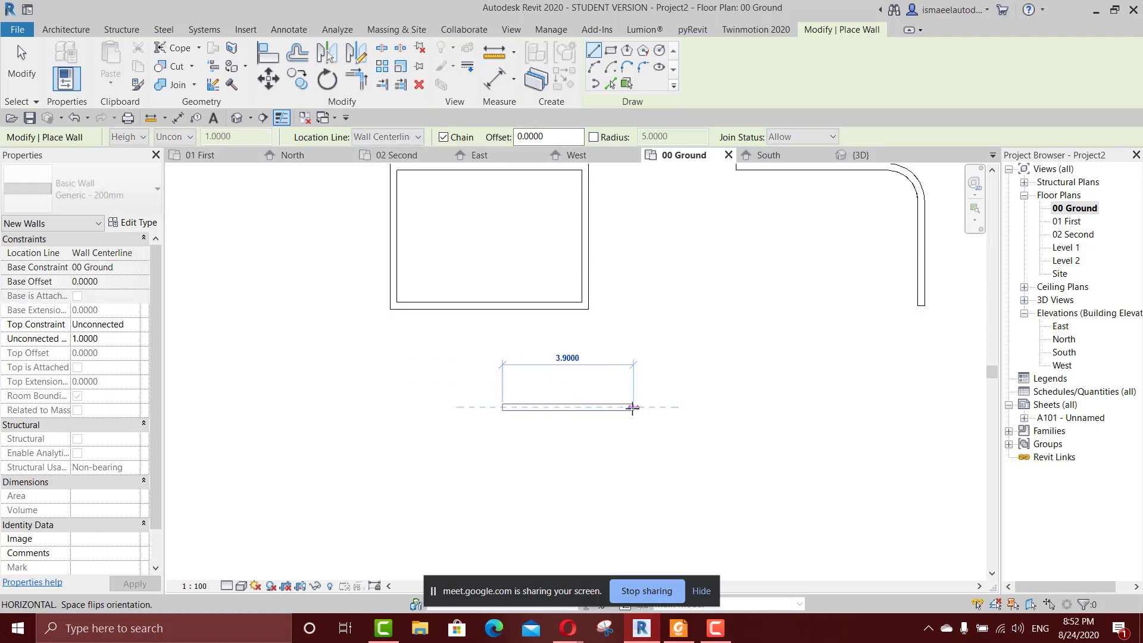
left_click(633, 407)
left_click(633, 498)
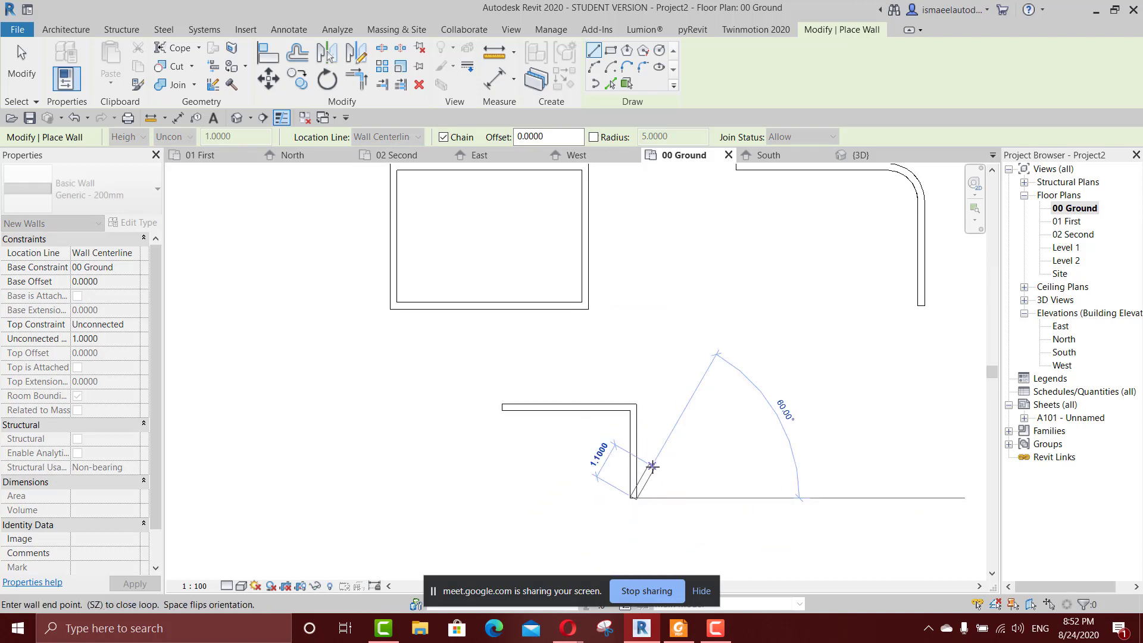
key("Escape")
scroll(652, 467, "up", 3)
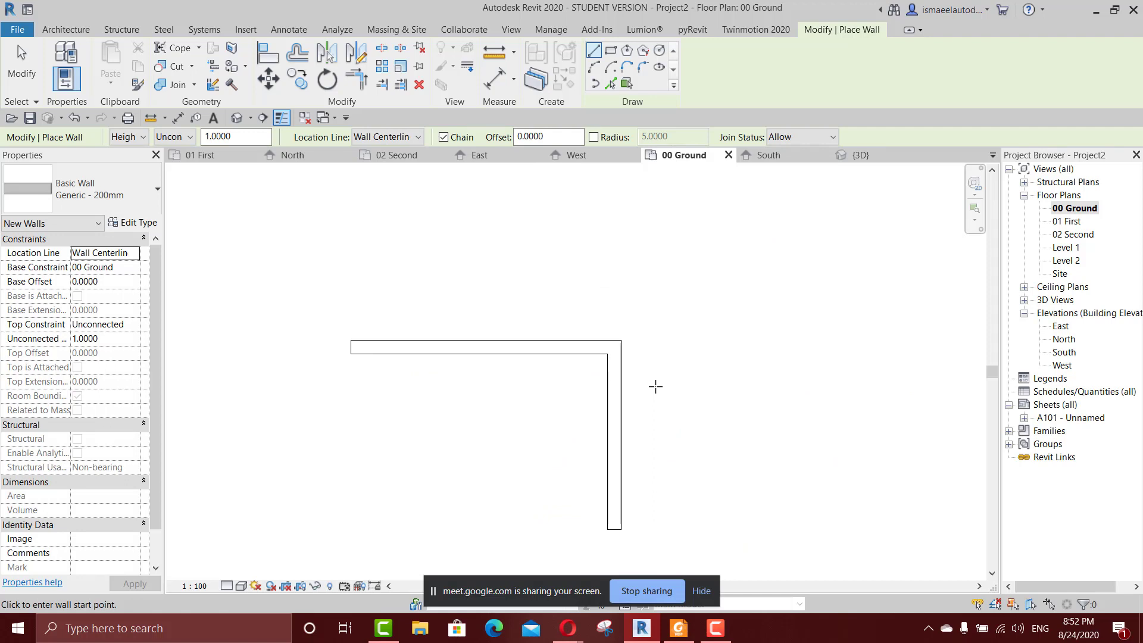
Set the wall Join Status to Disallow and draw a second chained pair alongside, about 4.6 m horizontally and about 2.4 m downward.
left_click(776, 139)
left_click(786, 160)
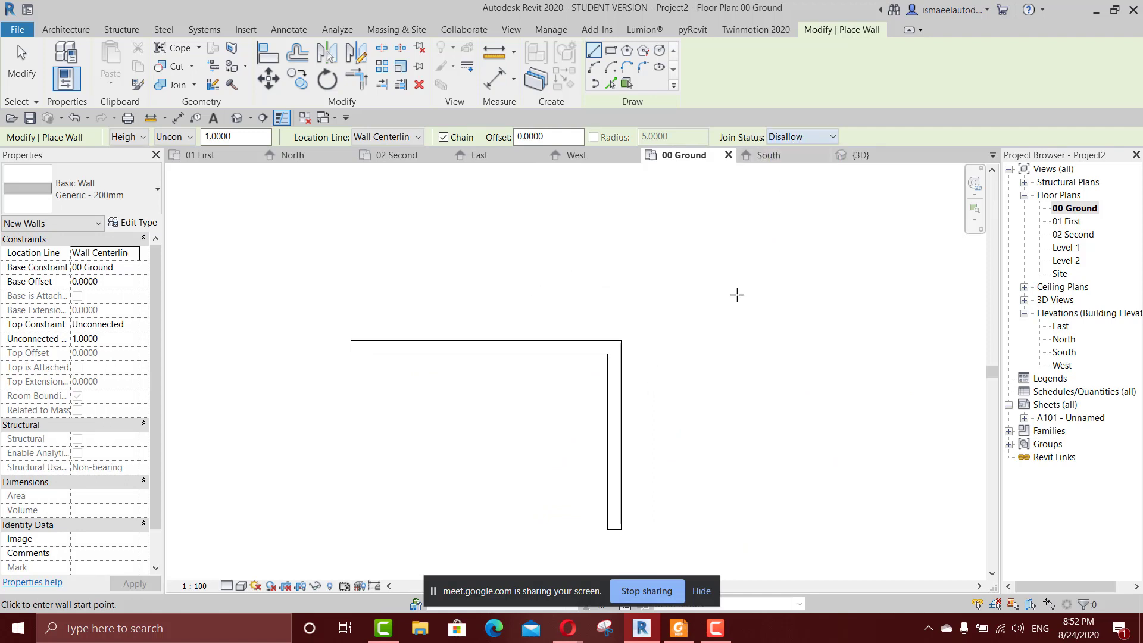
scroll(737, 294, "down", 2)
middle_click_drag(650, 338, 479, 300)
left_click(539, 296)
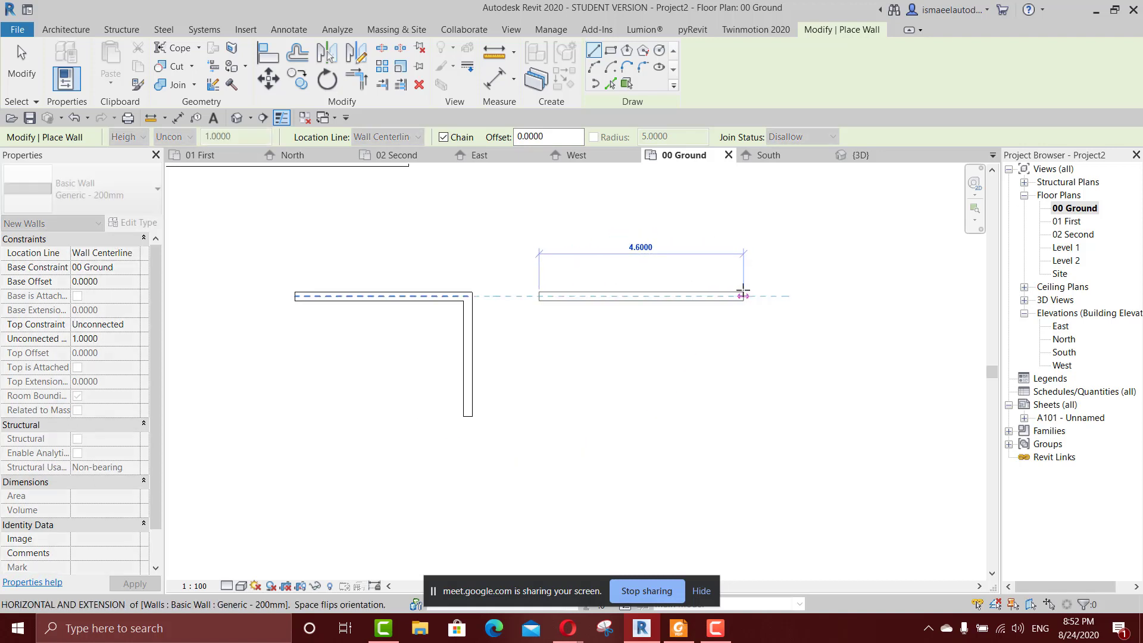
left_click(744, 296)
left_click(743, 403)
key("Escape")
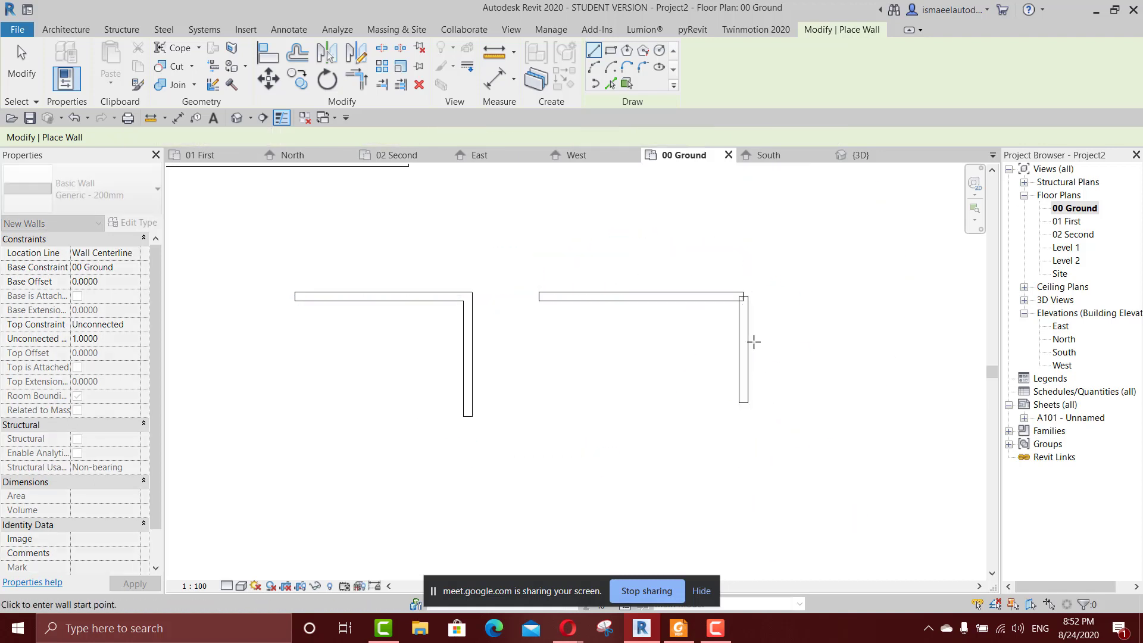
scroll(754, 342, "up", 3)
scroll(765, 288, "down", 1)
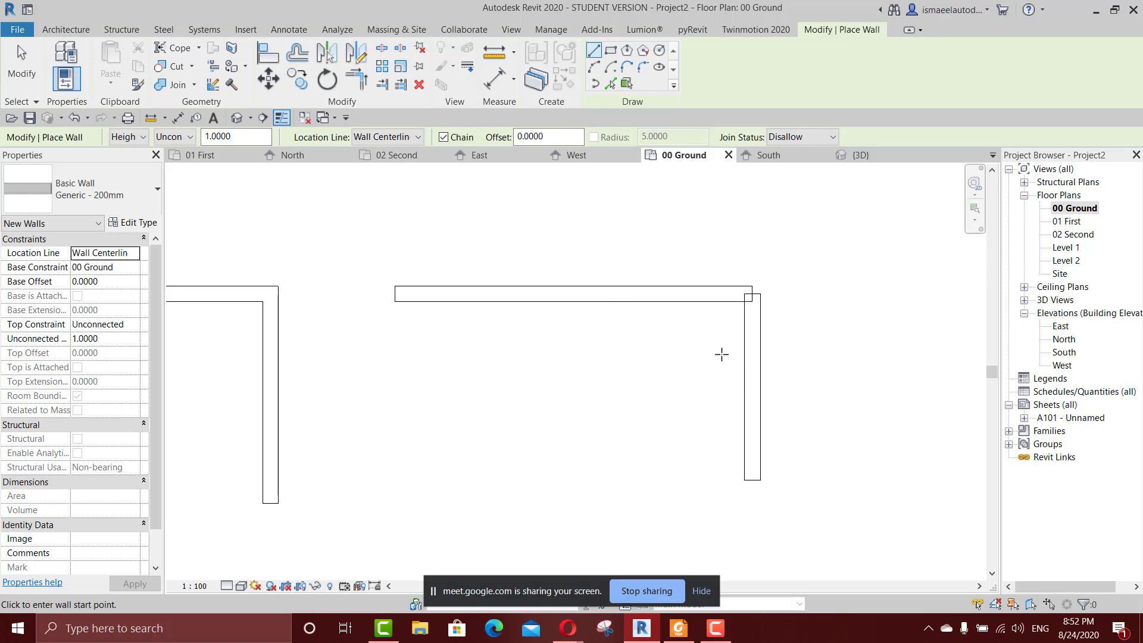
key("Escape")
left_click(818, 30)
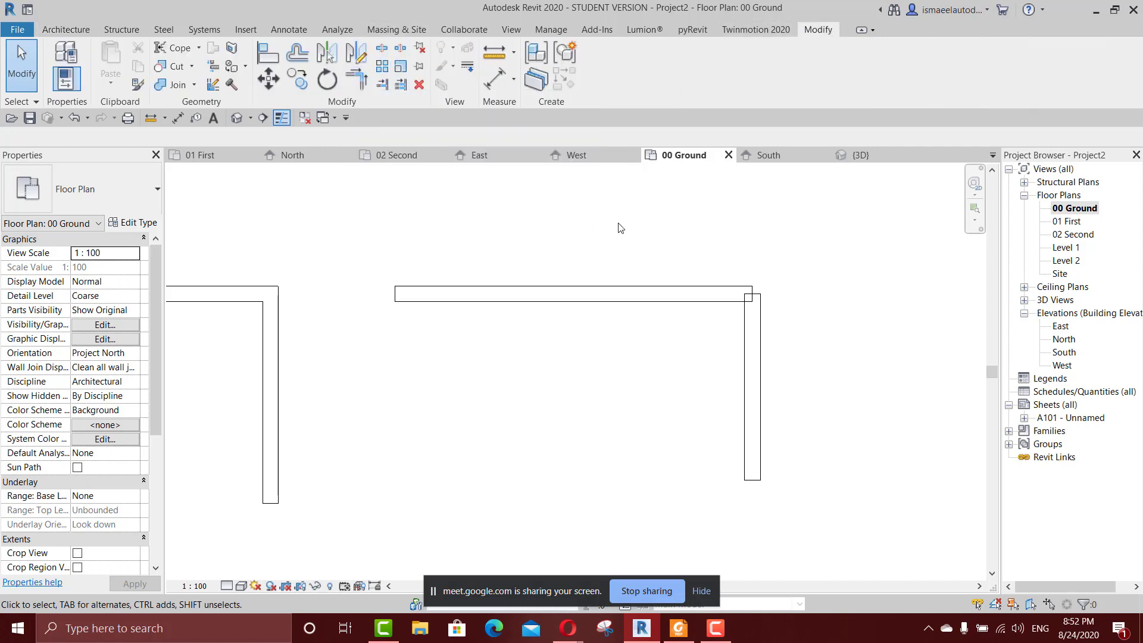
key("t")
key("r")
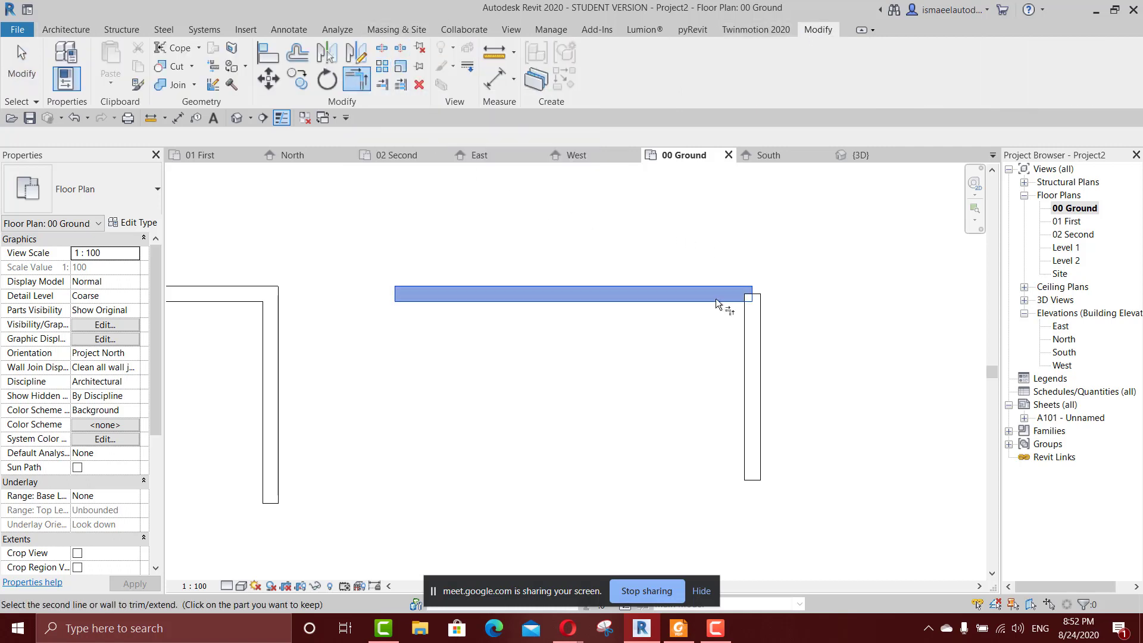
key("Escape")
left_click(755, 322)
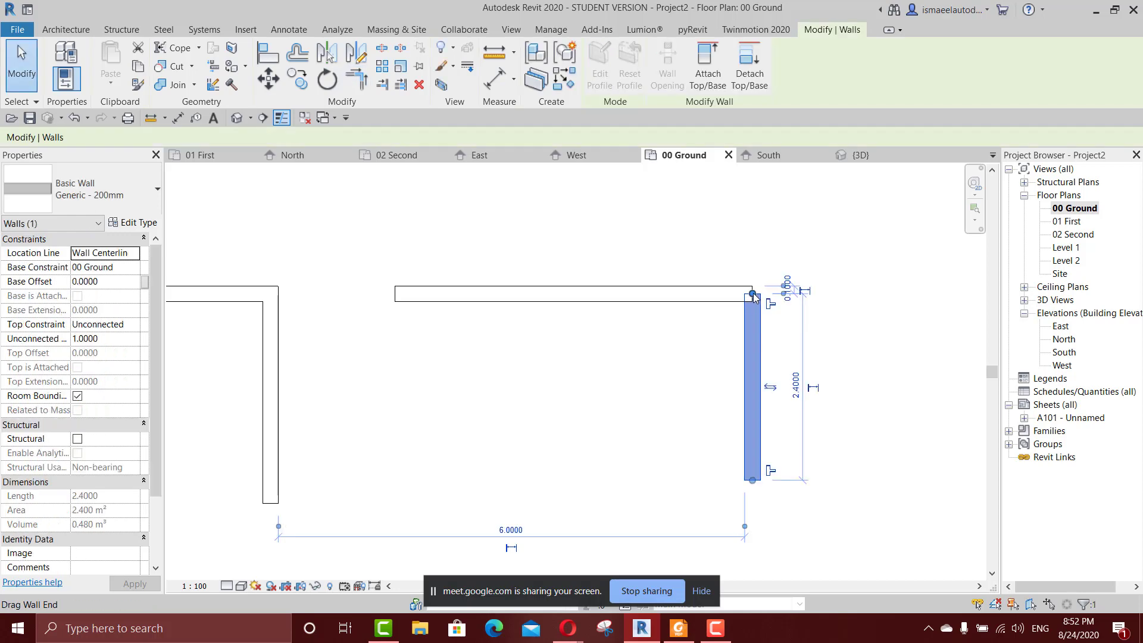
mouse_move(753, 294)
left_mouse_down()
mouse_move(752, 316)
mouse_move(752, 294)
left_mouse_up()
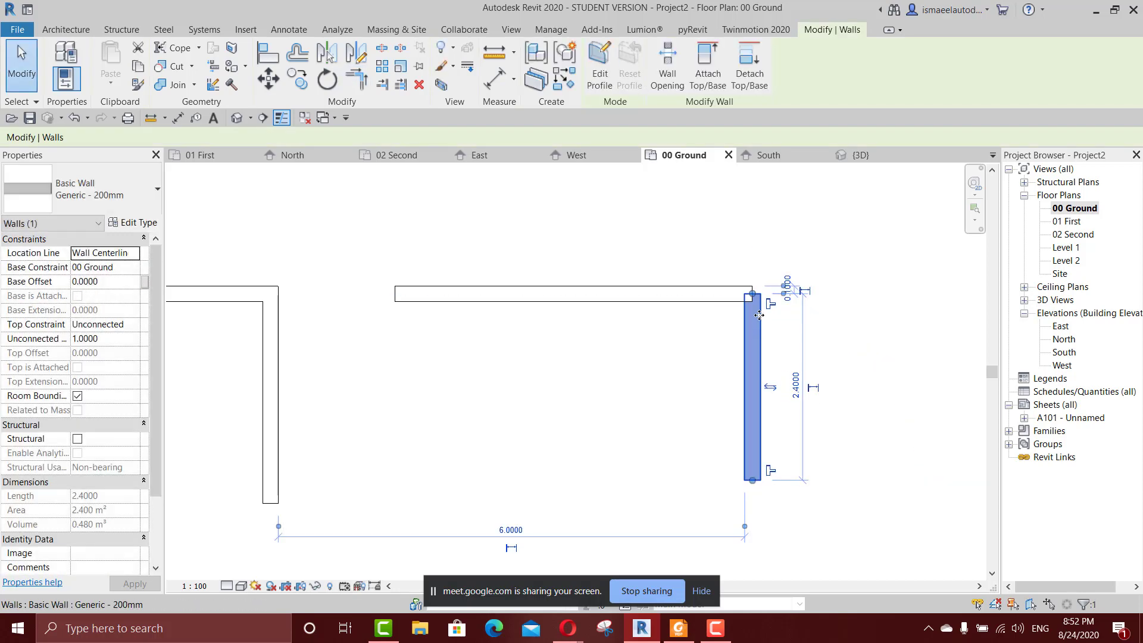
key("Escape")
Set the Join Status for new architectural walls back to Allow and leave the wall command.
scroll(719, 246, "down", 2)
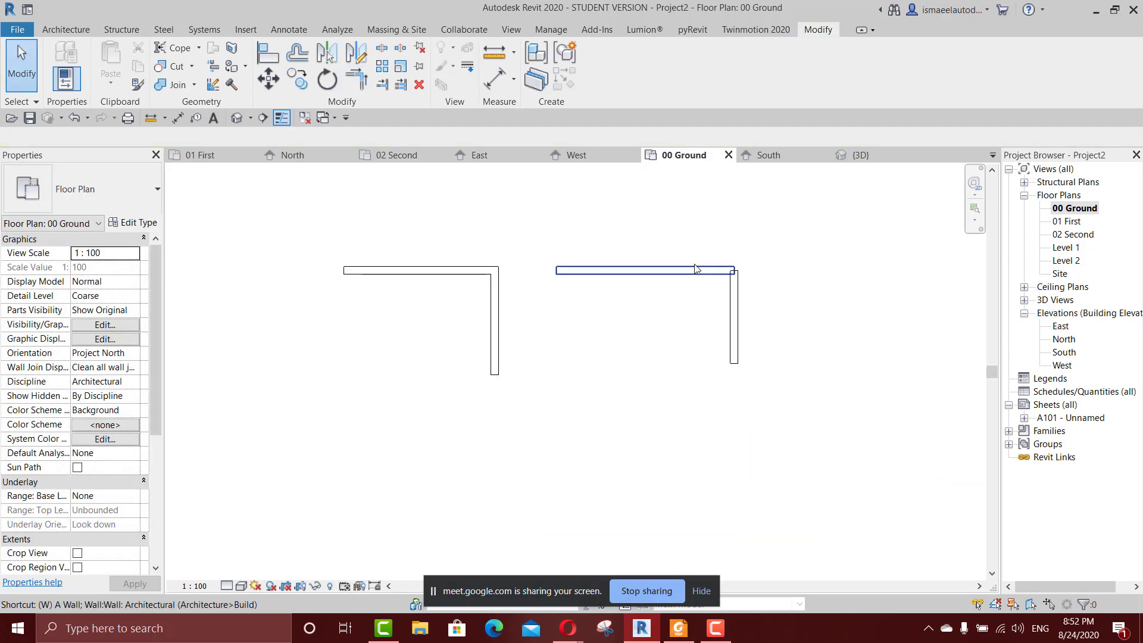
key("w")
key("a")
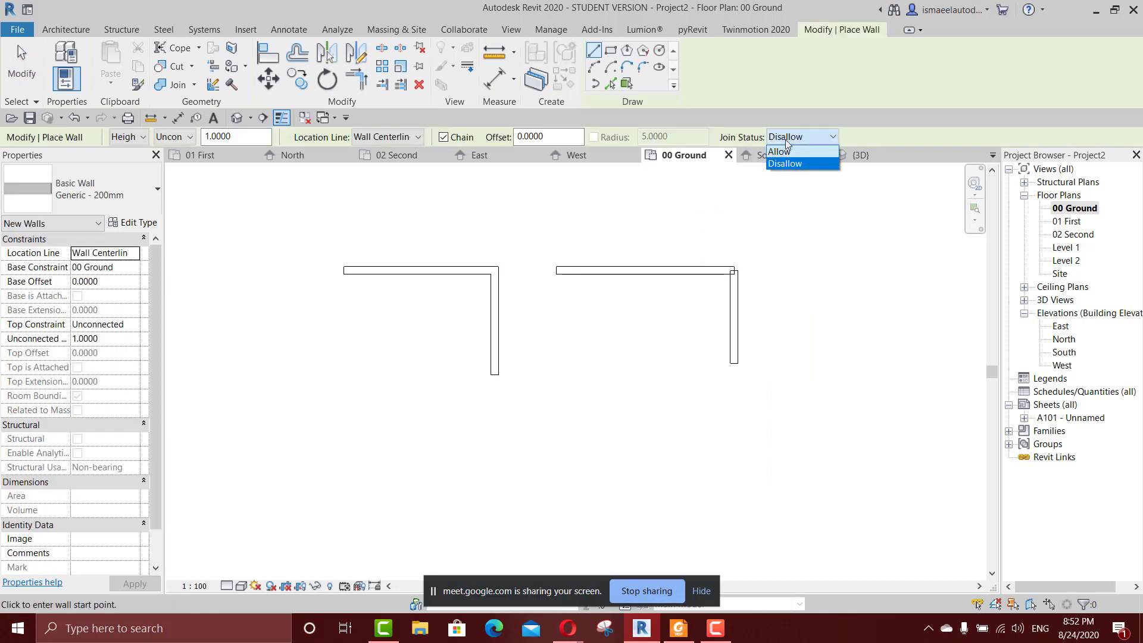
left_click(780, 151)
key("Escape")
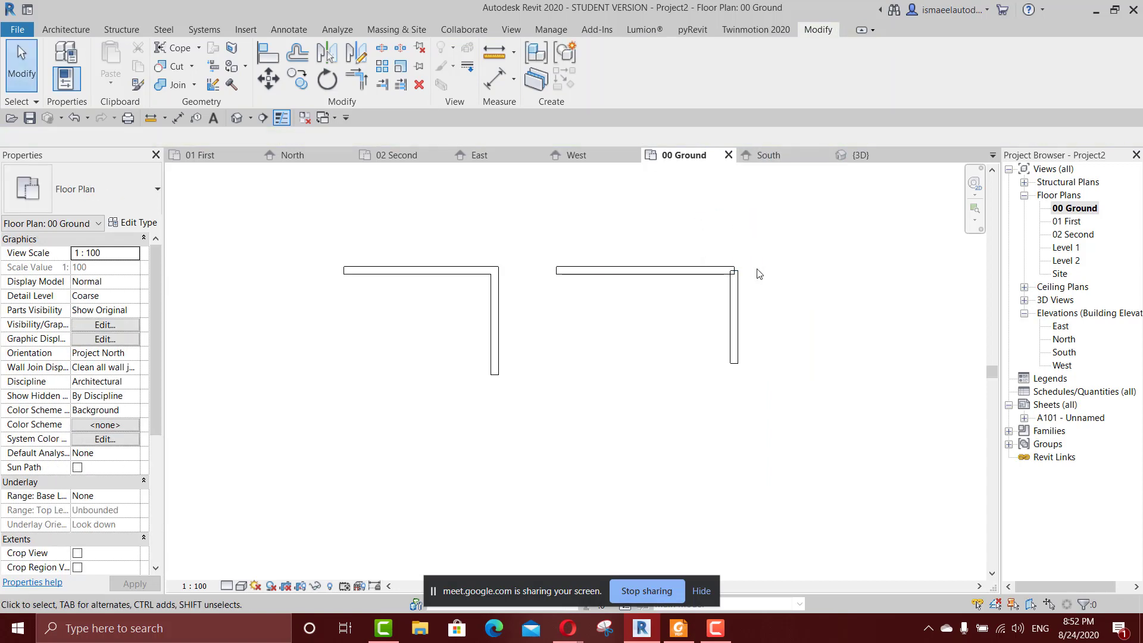
Allow joining at the upper end of the vertical wall in the second wall pair.
left_click(735, 279)
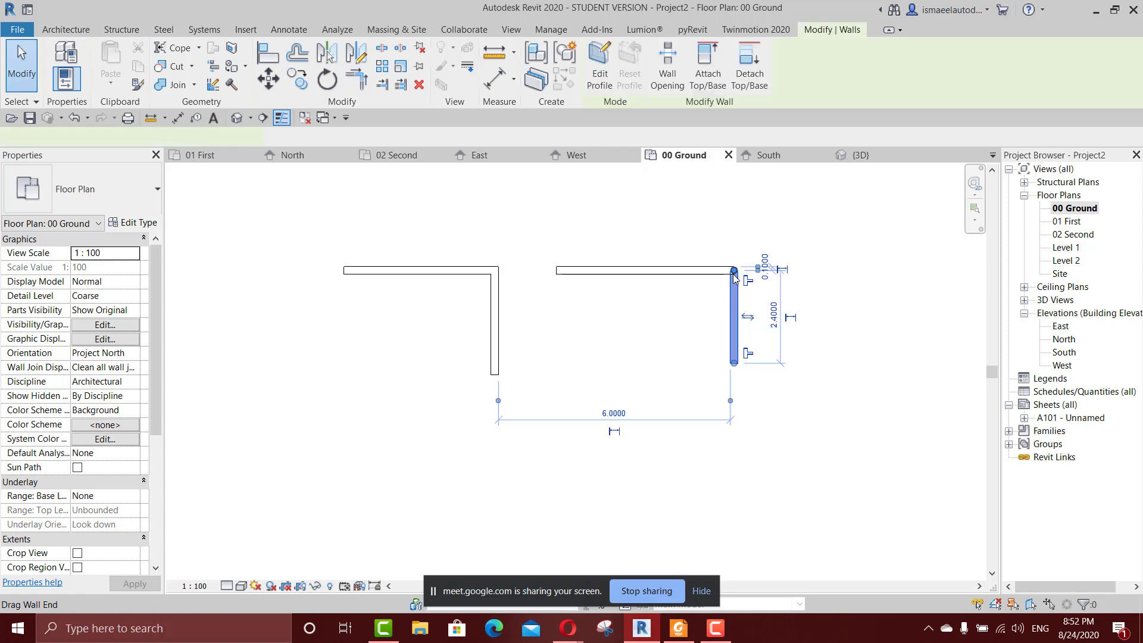
mouse_move(734, 274)
left_mouse_down()
mouse_move(736, 317)
mouse_move(734, 271)
left_mouse_up()
scroll(733, 271, "up", 2)
left_click(753, 281)
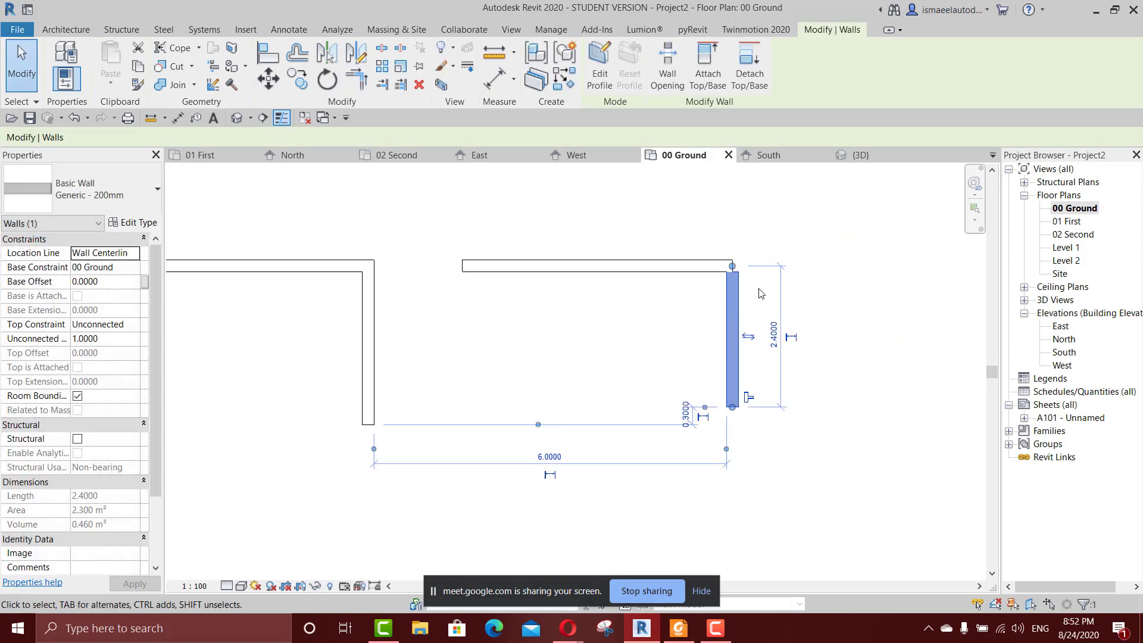
Try to trim the second pair's horizontal and vertical walls into a corner.
left_click(754, 295)
left_click(718, 269)
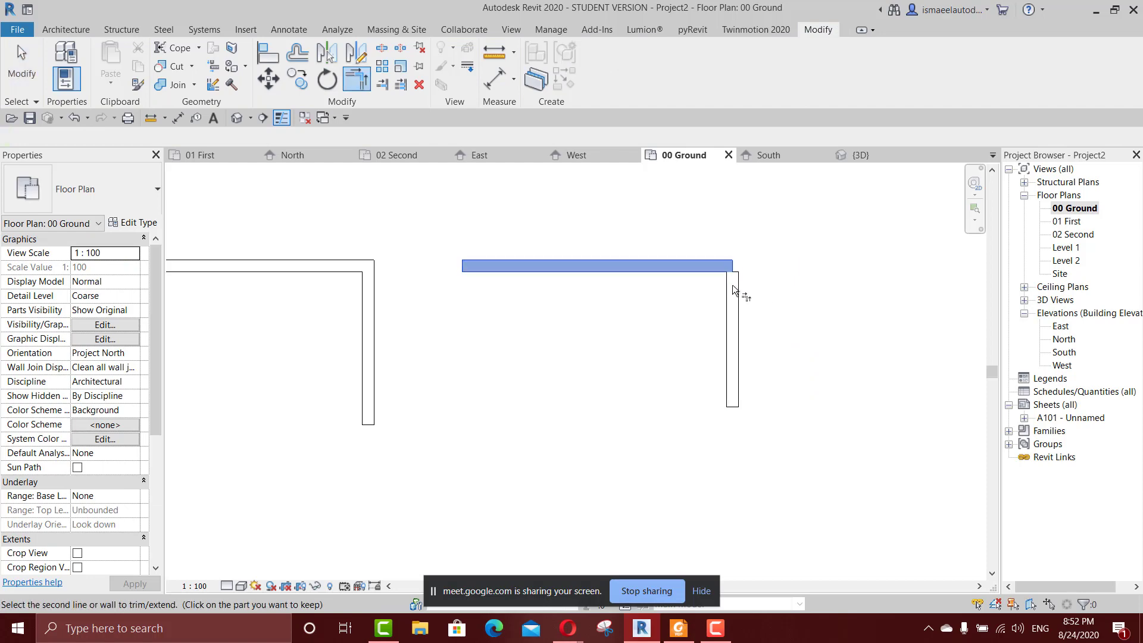
left_click(736, 288)
key("Escape")
Pull the vertical wall's upper end down about 0.7 m below the horizontal wall and try the corner trim again.
left_click(734, 282)
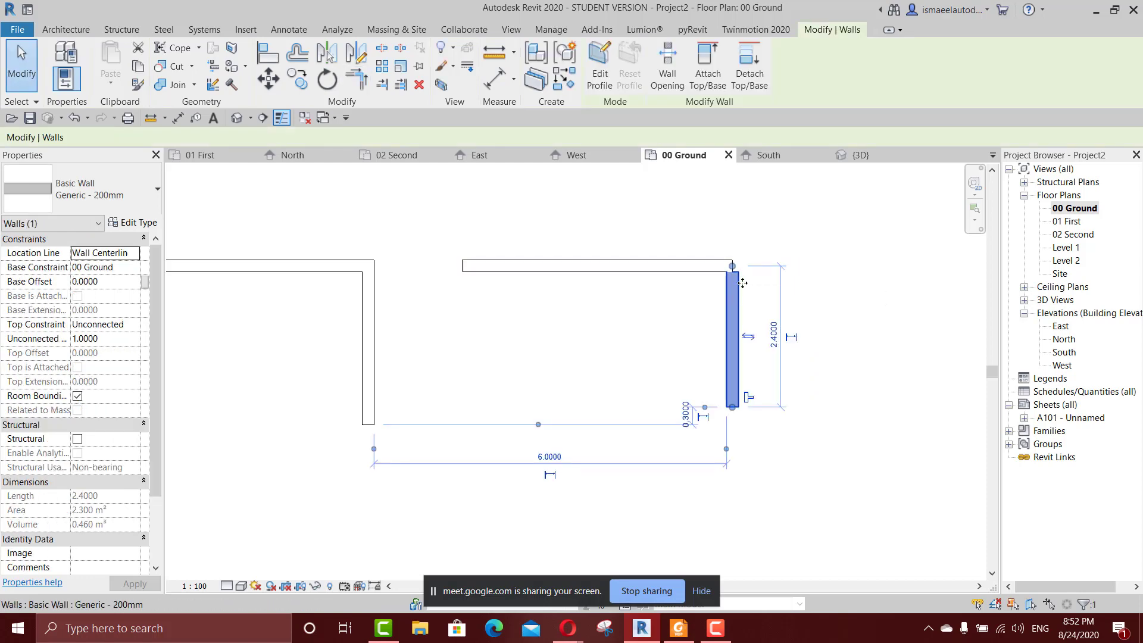
left_click_drag(732, 266, 733, 312)
left_click(720, 268)
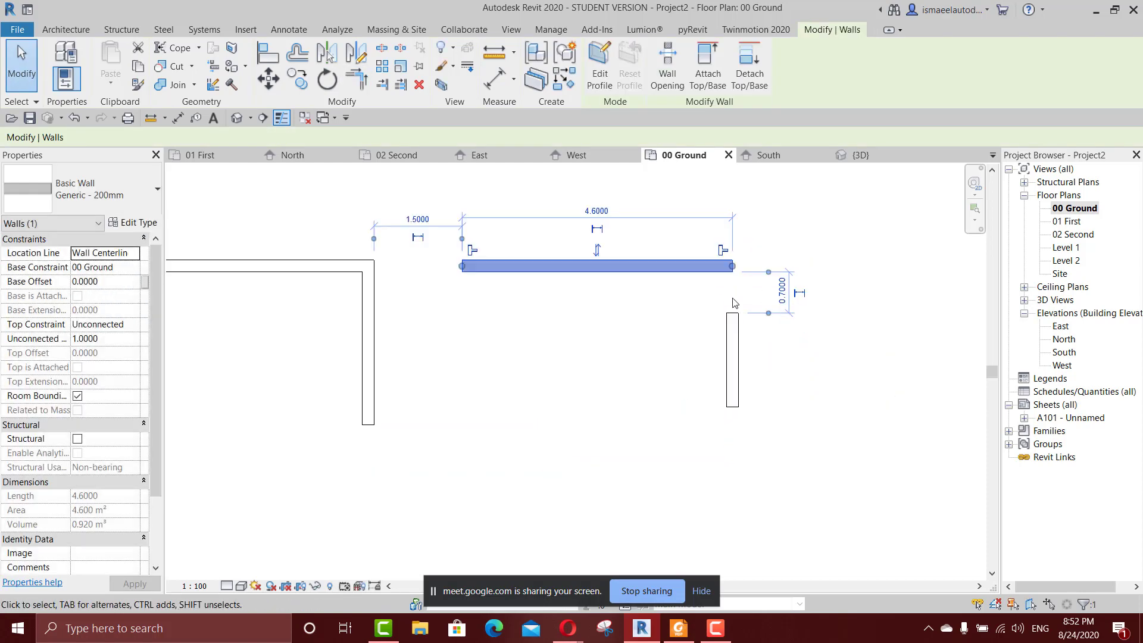
left_click(735, 303)
key("t")
key("r")
left_click(722, 268)
left_click(734, 313)
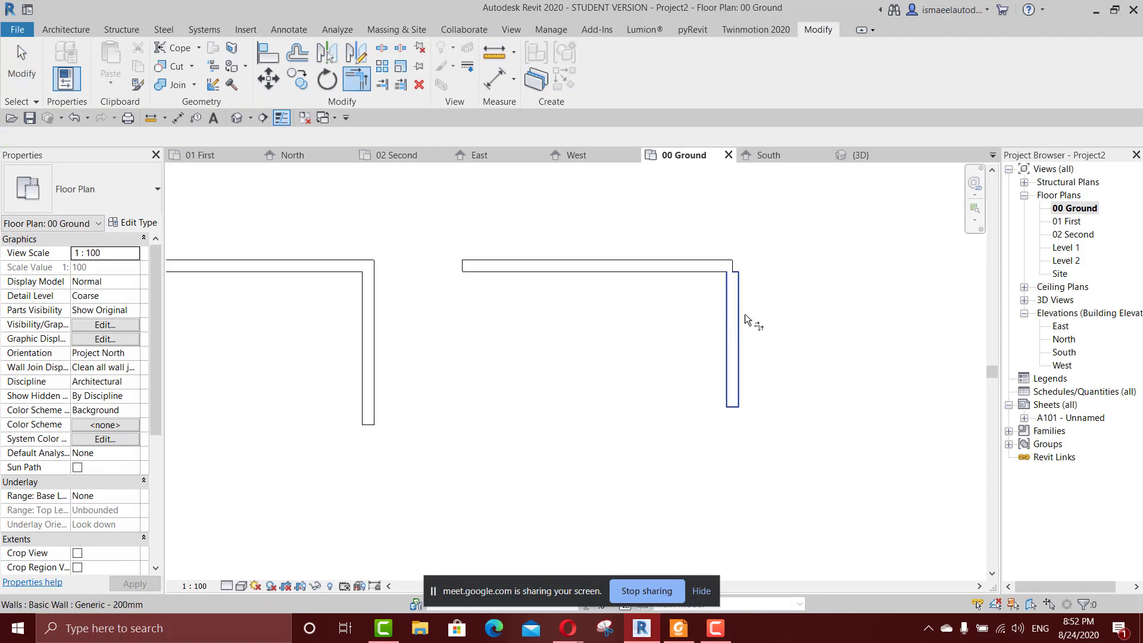
scroll(732, 270, "up", 4)
key("Escape")
Allow joining at the right end of the second pair's horizontal wall.
left_click(686, 265)
left_click_drag(686, 266, 690, 297)
left_click(708, 352)
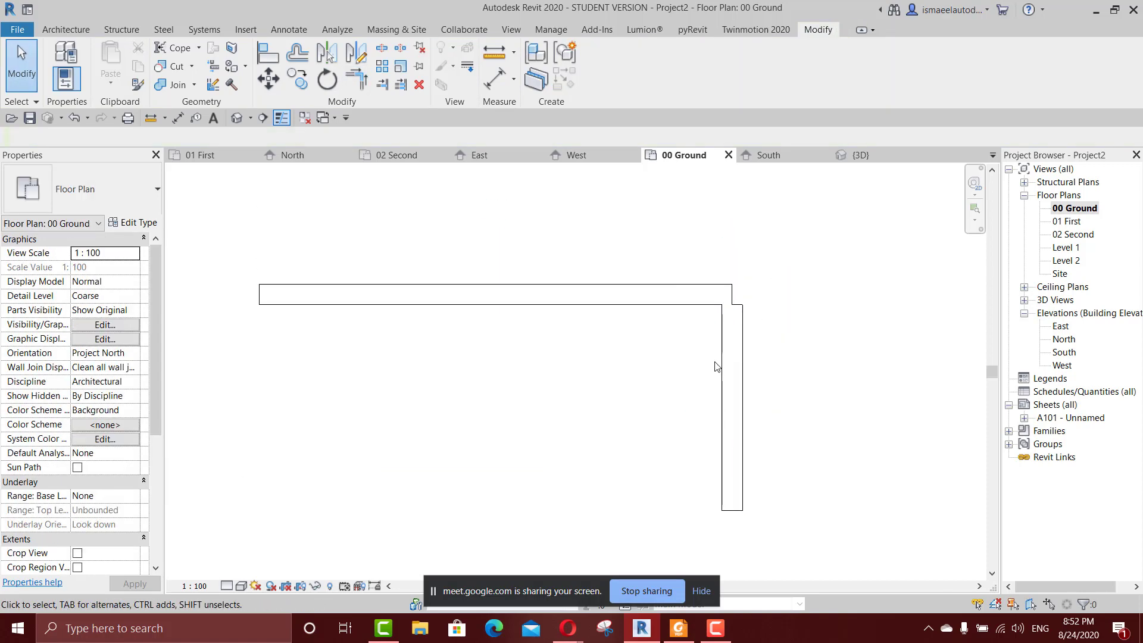
left_click(714, 299)
left_click(722, 273)
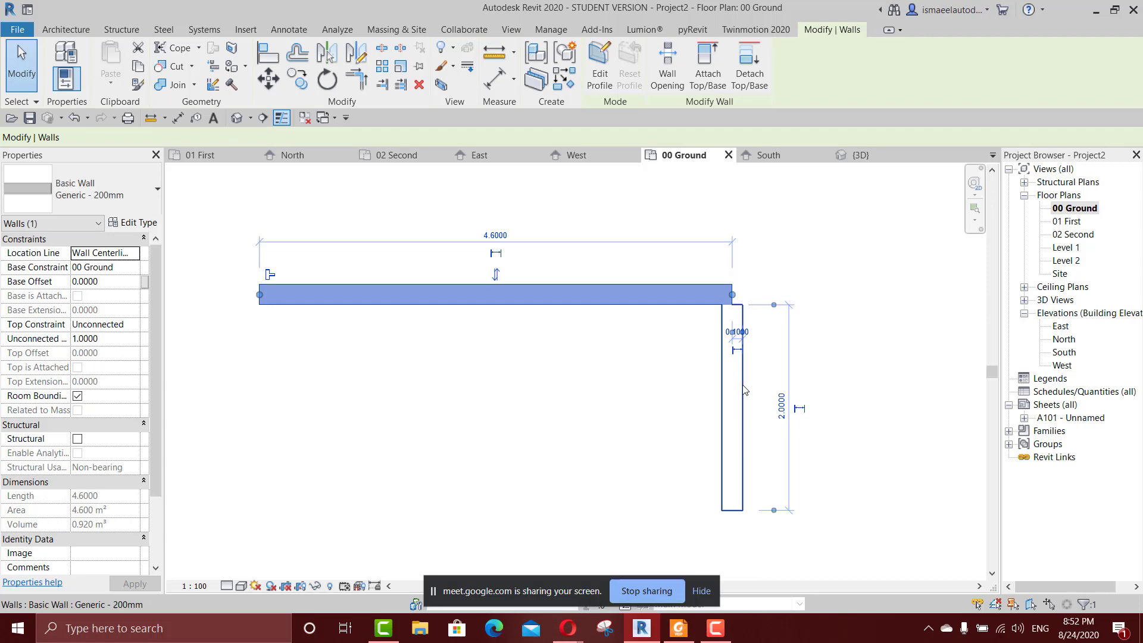
Pull the vertical wall's upper end away from the horizontal wall and trim both walls into a clean corner.
left_click(734, 319)
left_click(740, 351)
left_click_drag(733, 296, 732, 335)
left_click(776, 314)
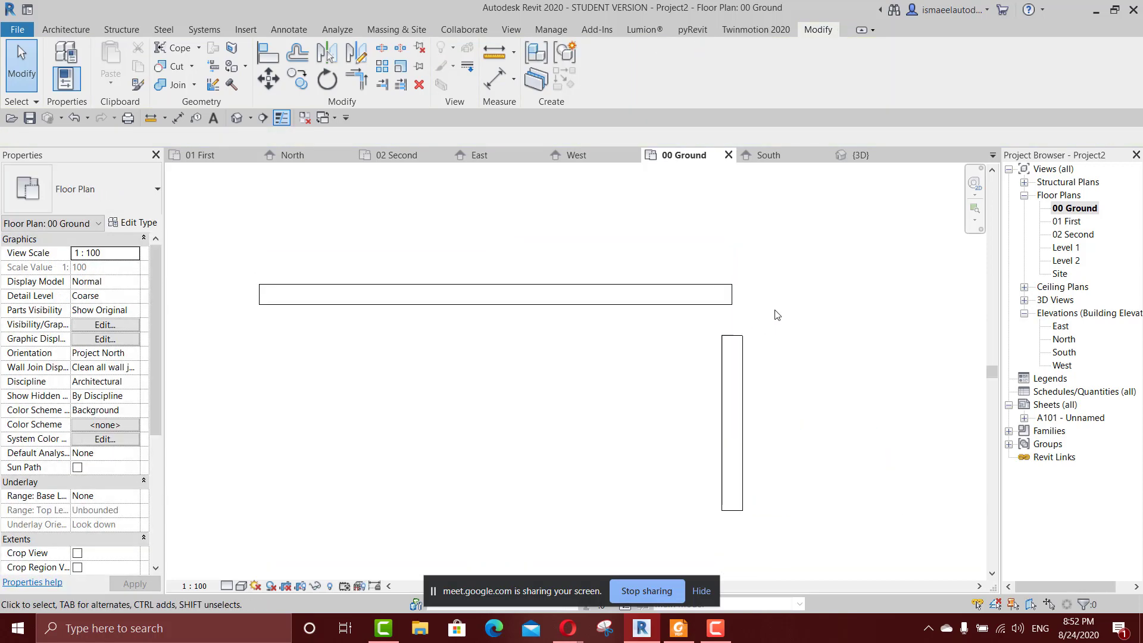
key("t")
key("r")
left_click(720, 299)
left_click(738, 358)
scroll(763, 373, "down", 5)
key("Escape")
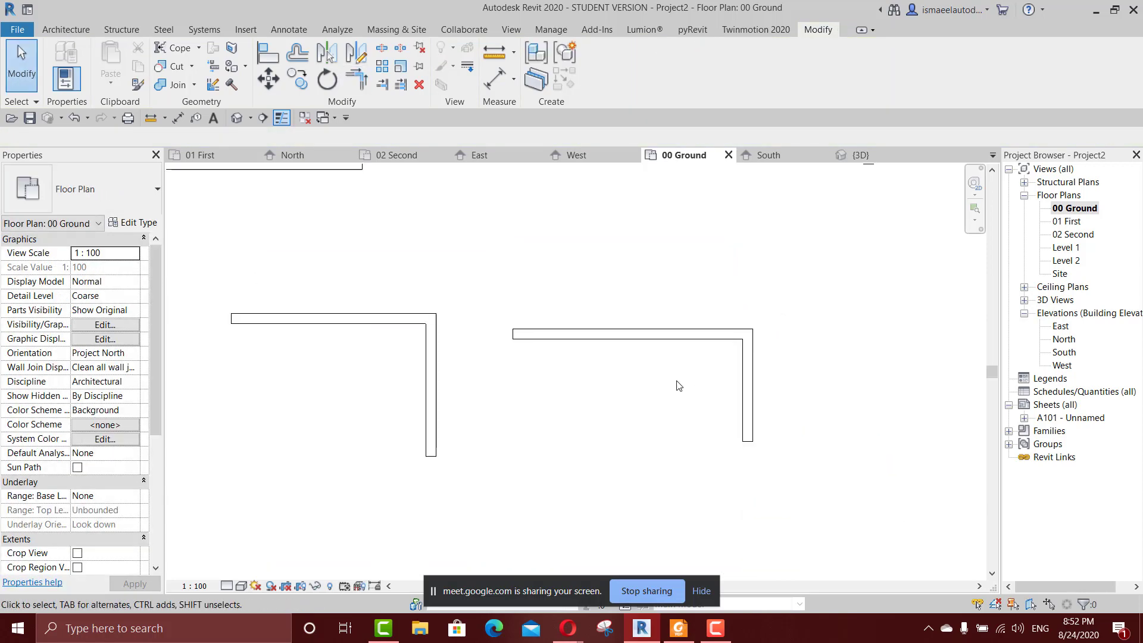
Start a new architectural wall and choose the type Exterior - Render on Brick on Block, keeping Join Status at Allow.
middle_click_drag(679, 381, 672, 345)
scroll(675, 338, "down", 1)
scroll(716, 304, "down", 3)
scroll(716, 302, "up", 4)
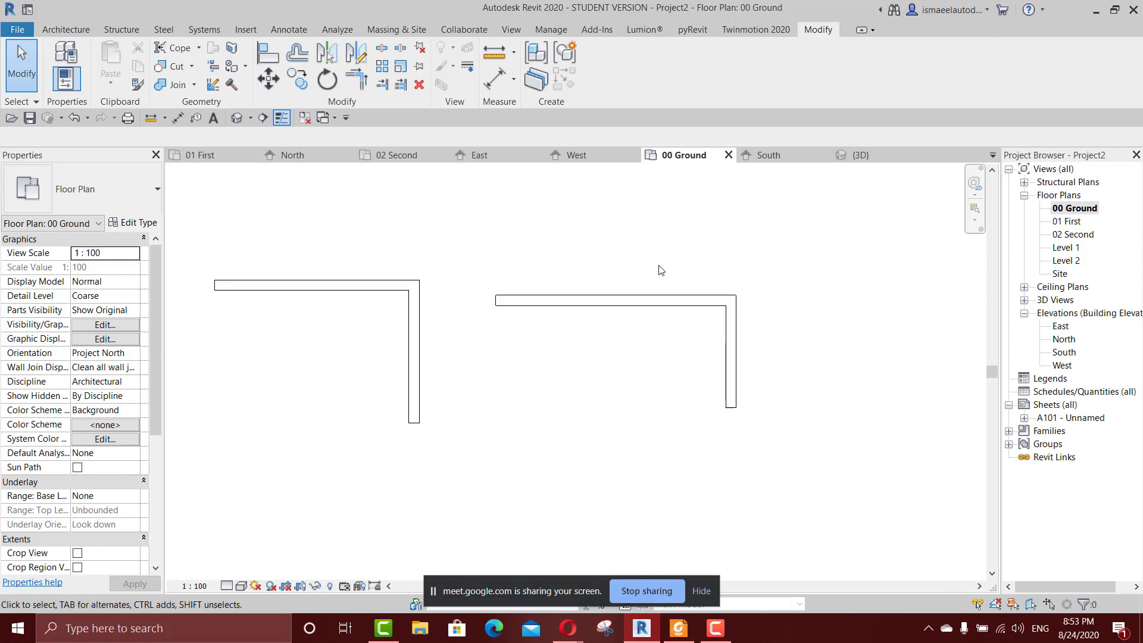
key("w")
key("a")
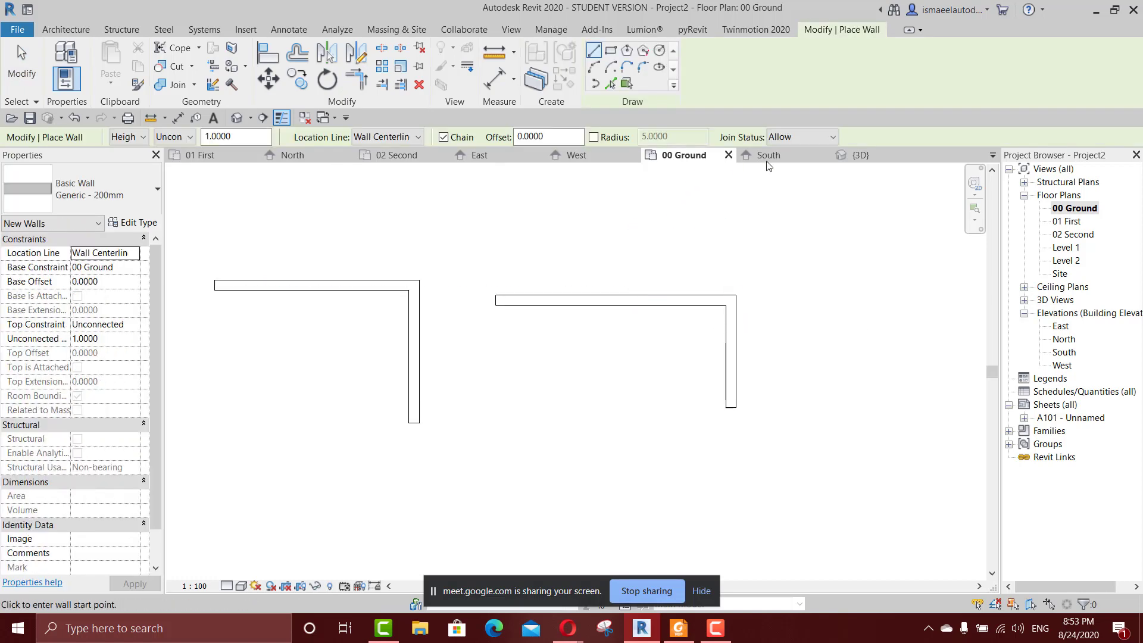
left_click(779, 138)
left_click(780, 138)
left_click(106, 196)
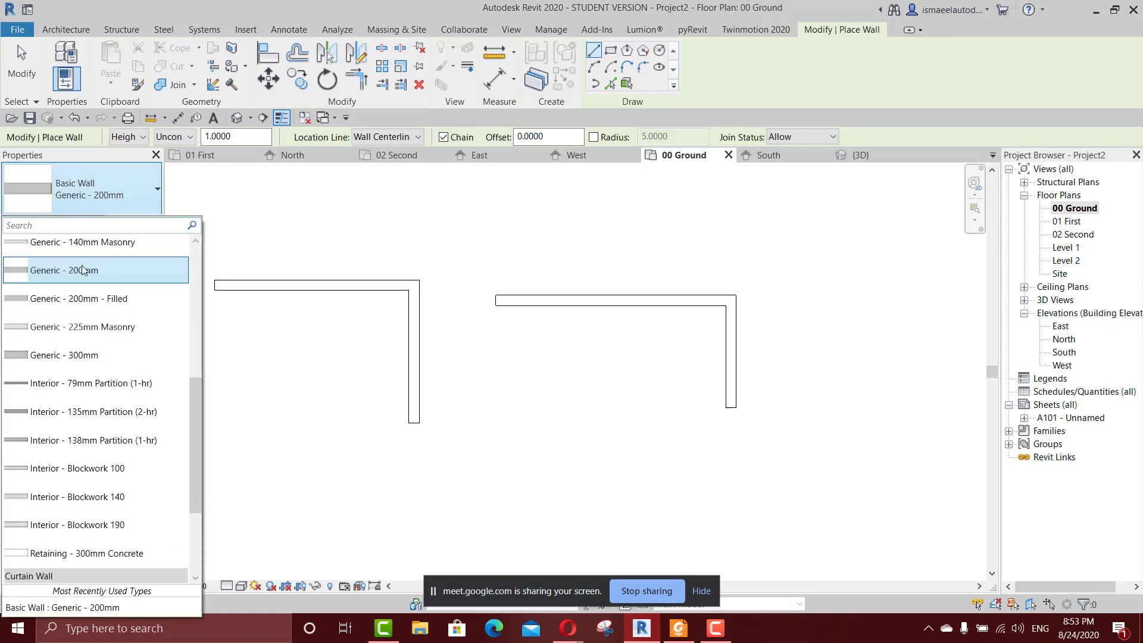
scroll(94, 321, "down", 1)
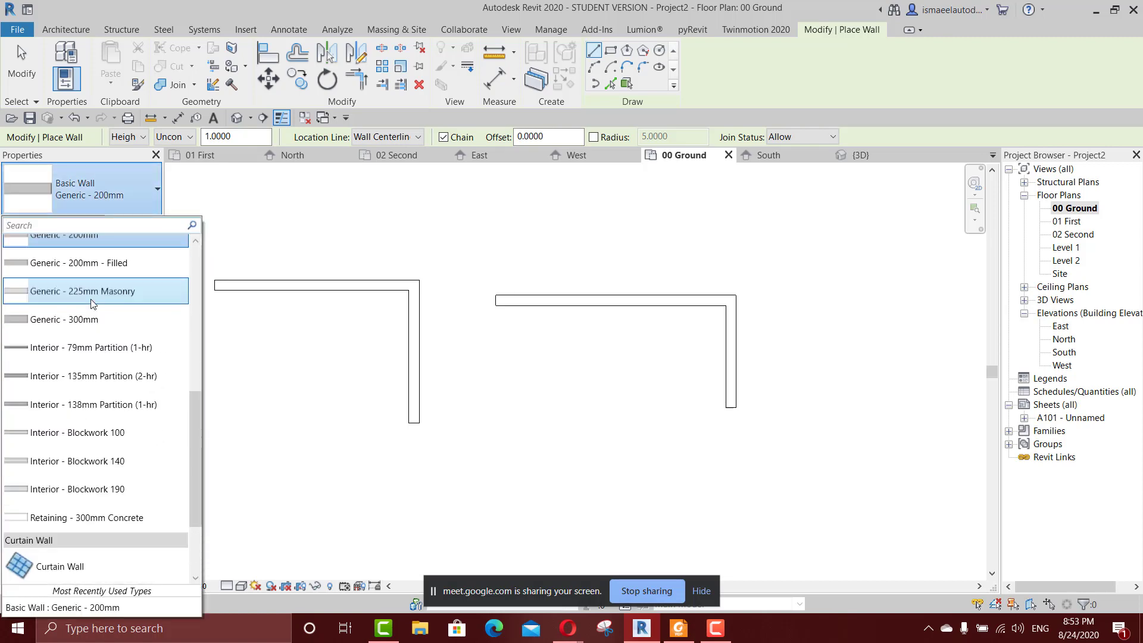
scroll(94, 304, "up", 3)
left_click(93, 299)
scroll(356, 367, "down", 1)
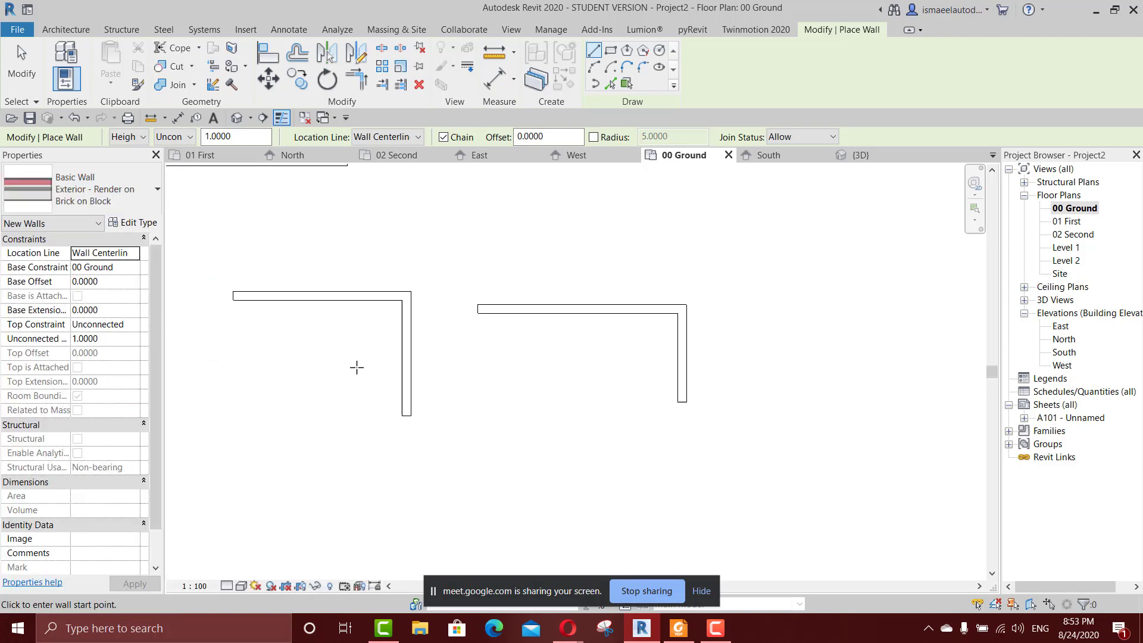
Leave the wall command and delete the rectangular room and both square-cornered wall pairs.
scroll(359, 369, "down", 1)
middle_click_drag(367, 375, 487, 337)
scroll(331, 283, "down", 2)
scroll(393, 328, "down", 3)
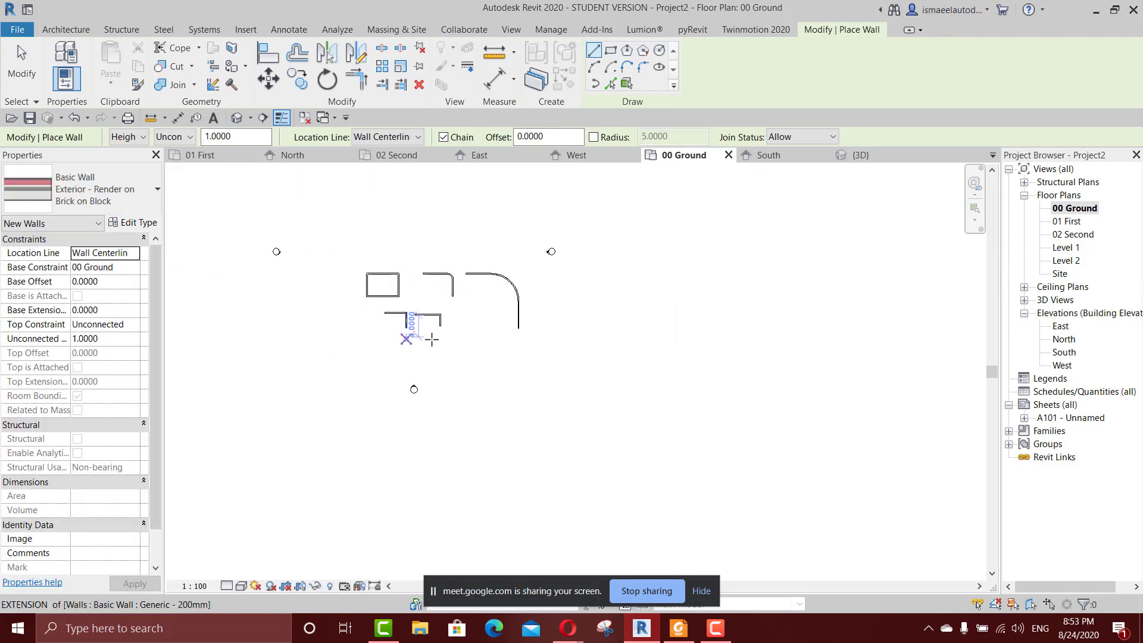
key("Escape")
key("Escape")
left_click_drag(355, 337, 361, 336)
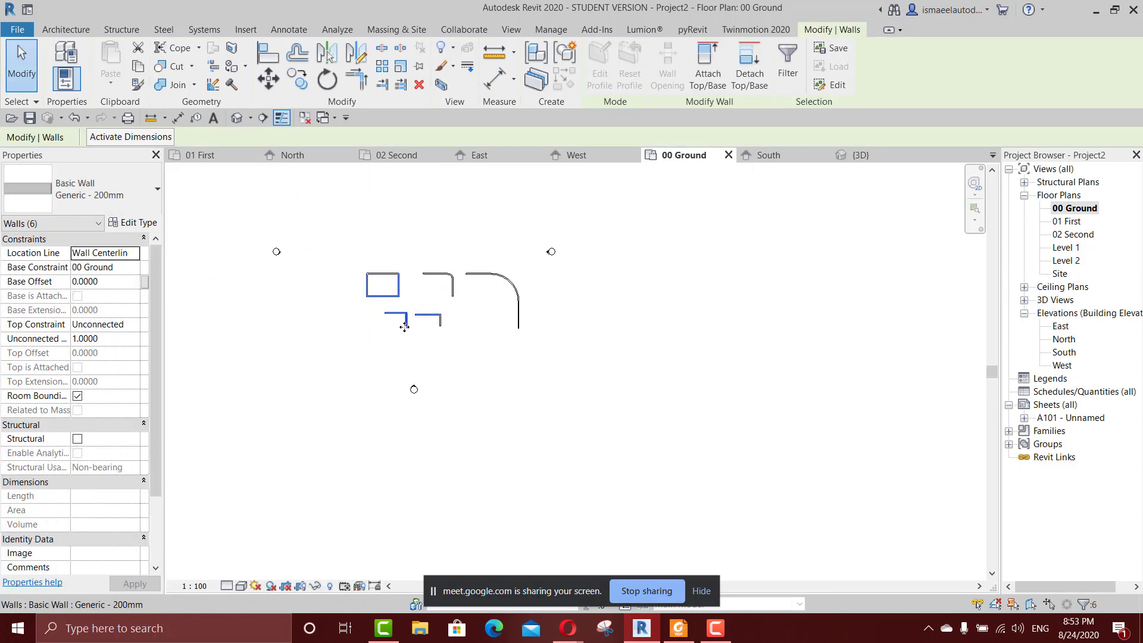
key("Delete")
scroll(444, 302, "up", 2)
left_click_drag(454, 309, 348, 387)
key("Delete")
left_click_drag(391, 236, 280, 311)
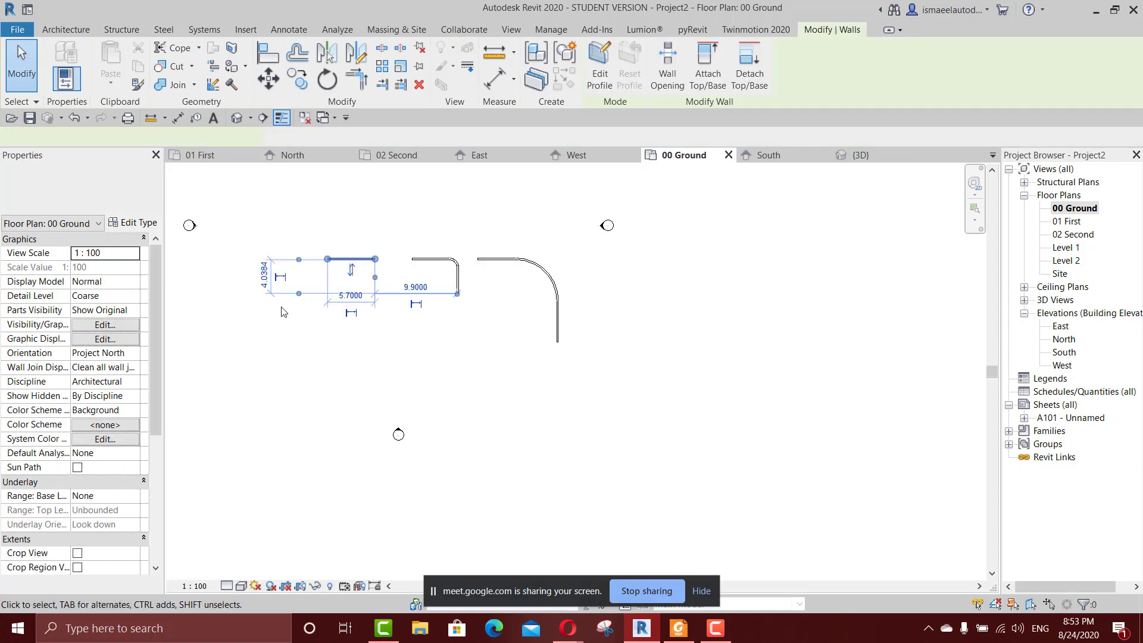
key("Delete")
Delete the wall run with the smaller rounded corner.
middle_click_drag(389, 320, 427, 317)
key("w")
key("a")
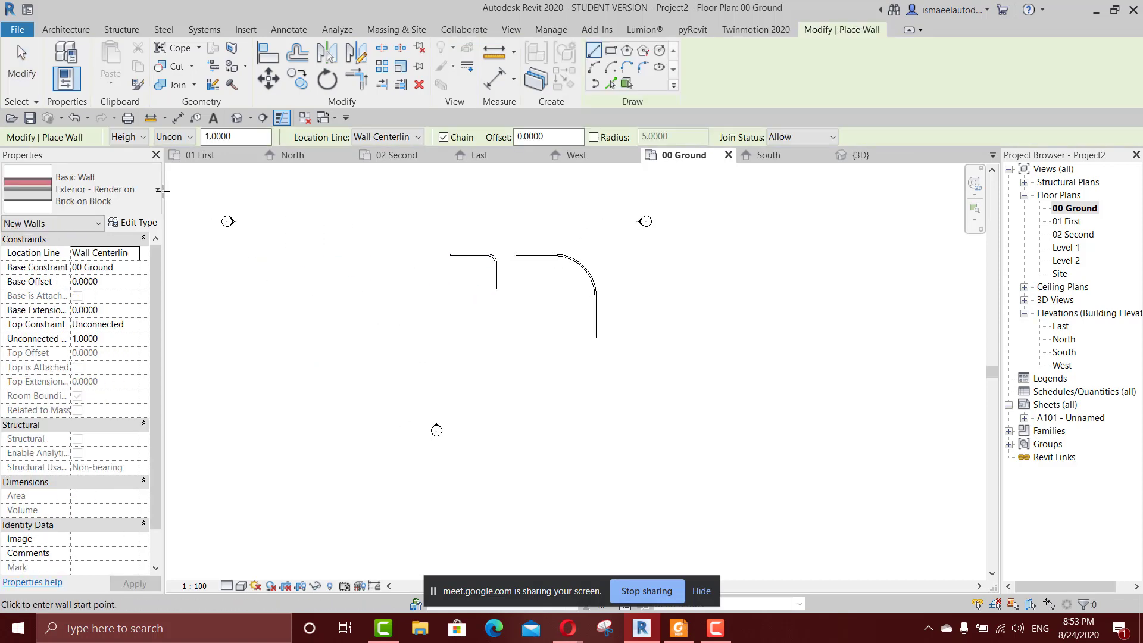
scroll(419, 289, "up", 2)
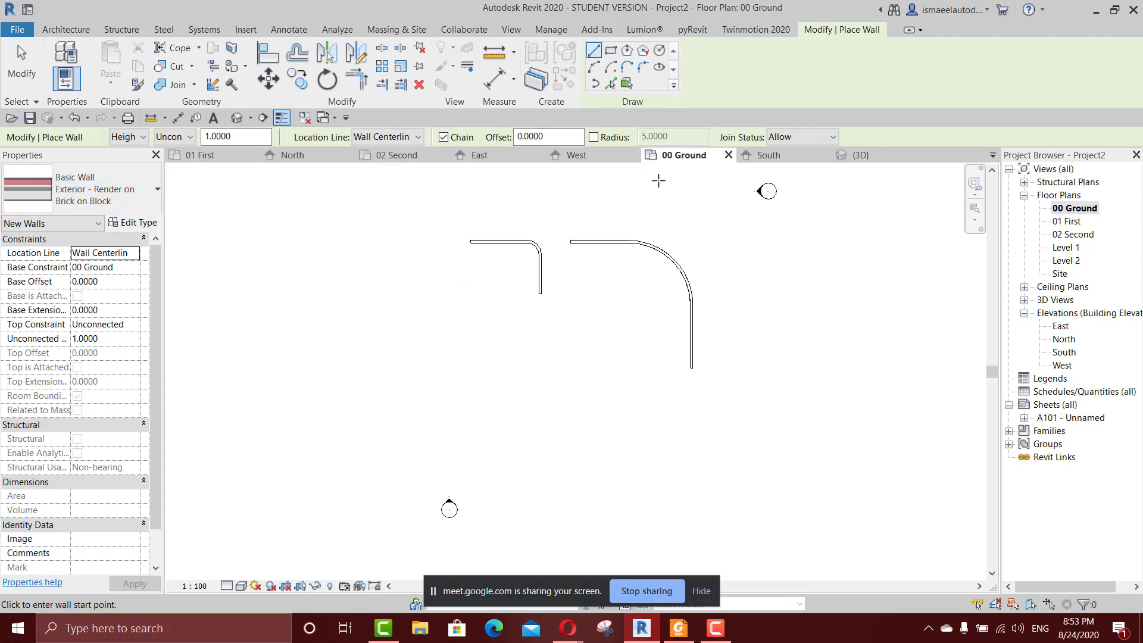
key("Escape")
left_click_drag(554, 225, 458, 315)
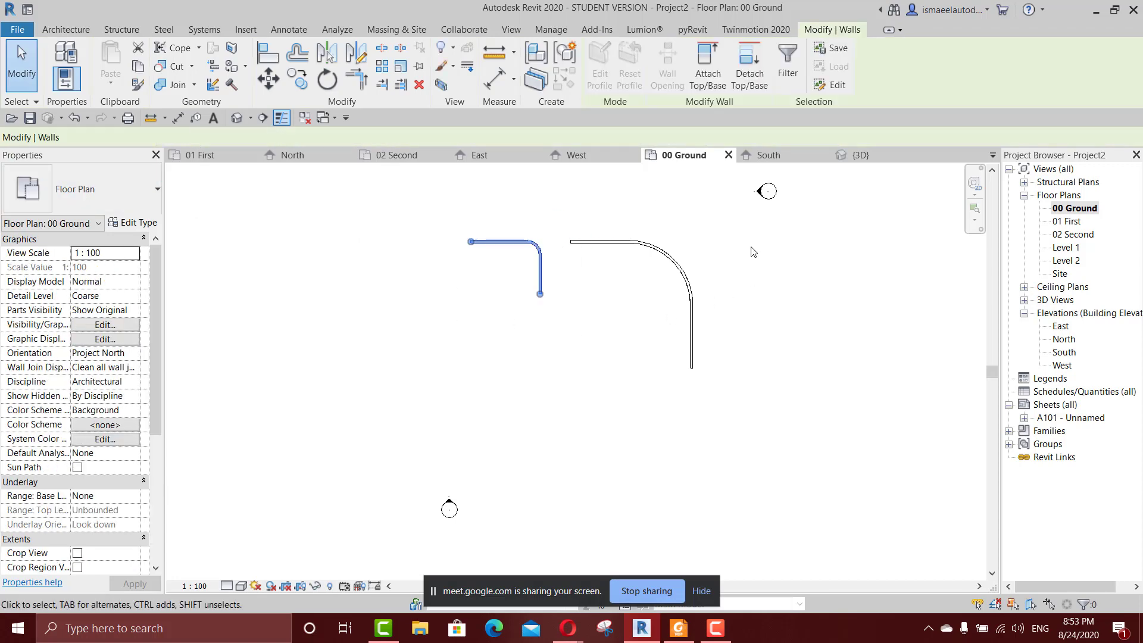
key("Delete")
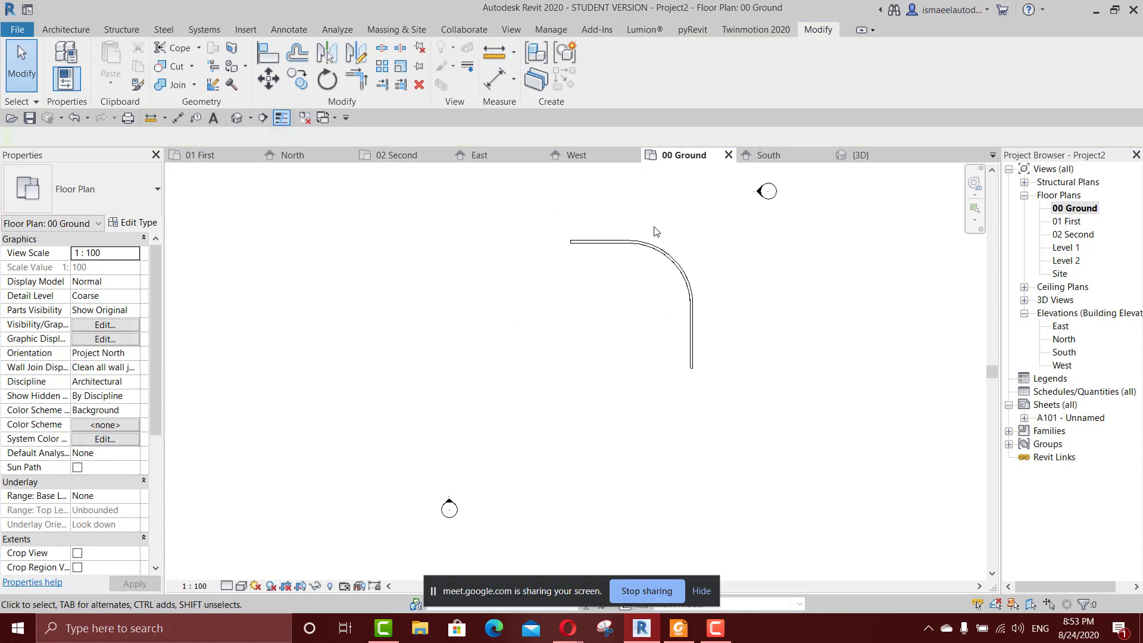
Draw two chained Exterior - Render on Brick on Block walls with a 5 m corner radius, about 12 m horizontally and 12 m downward.
key("w")
key("a")
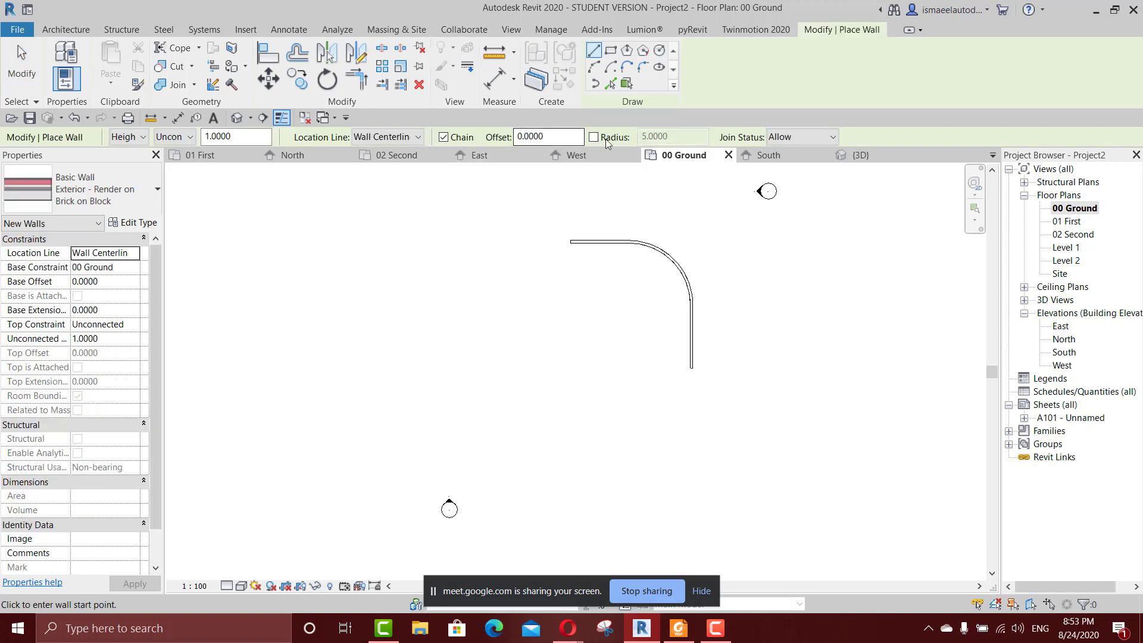
left_click(596, 137)
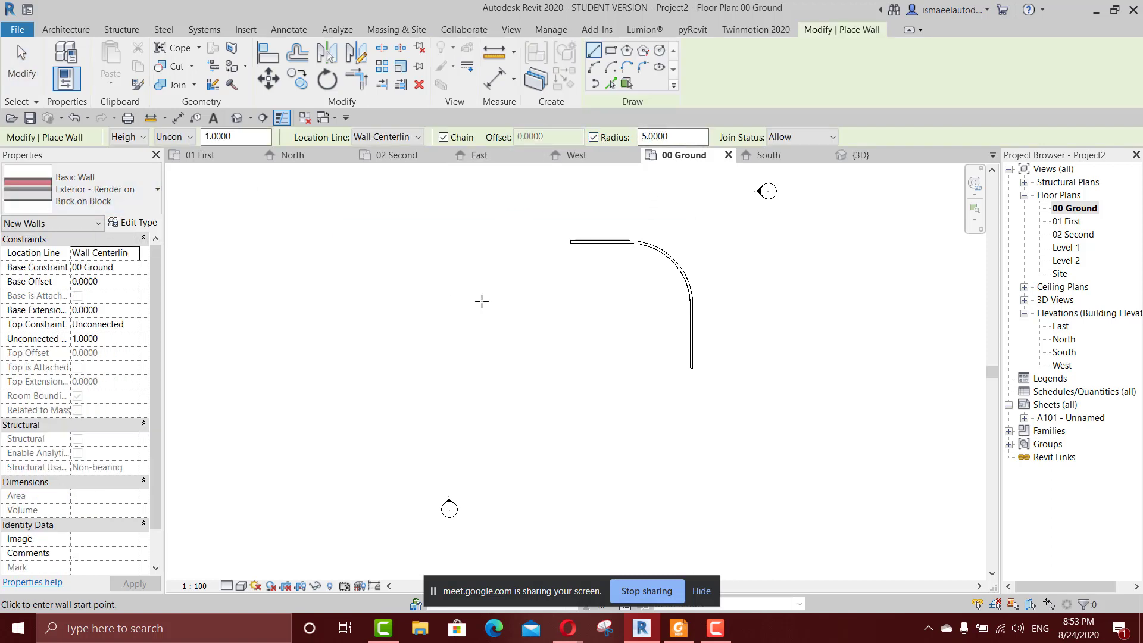
left_click(450, 297)
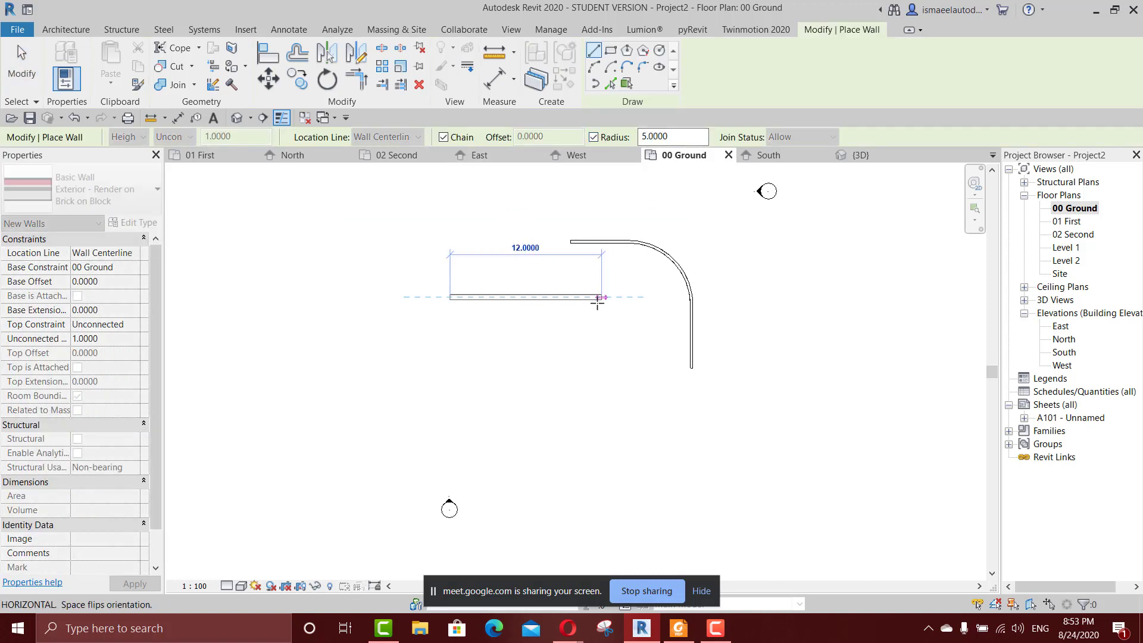
left_click(601, 297)
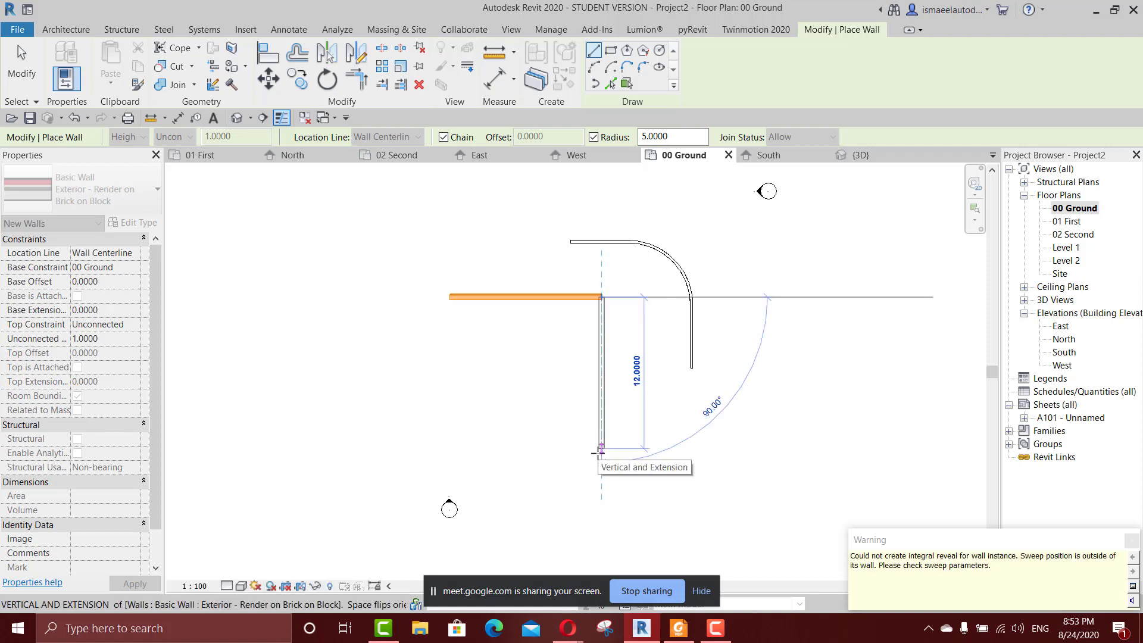
left_click(600, 451)
key("Escape")
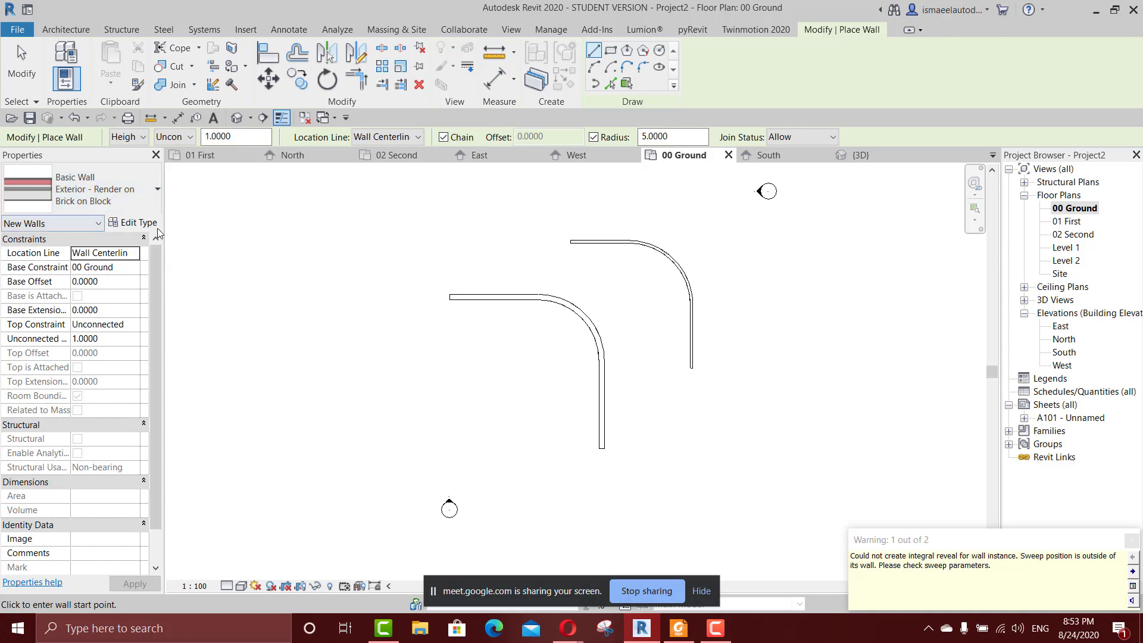
Set new walls to the type Generic - 200mm with their height constrained to level 01 First.
left_click(89, 201)
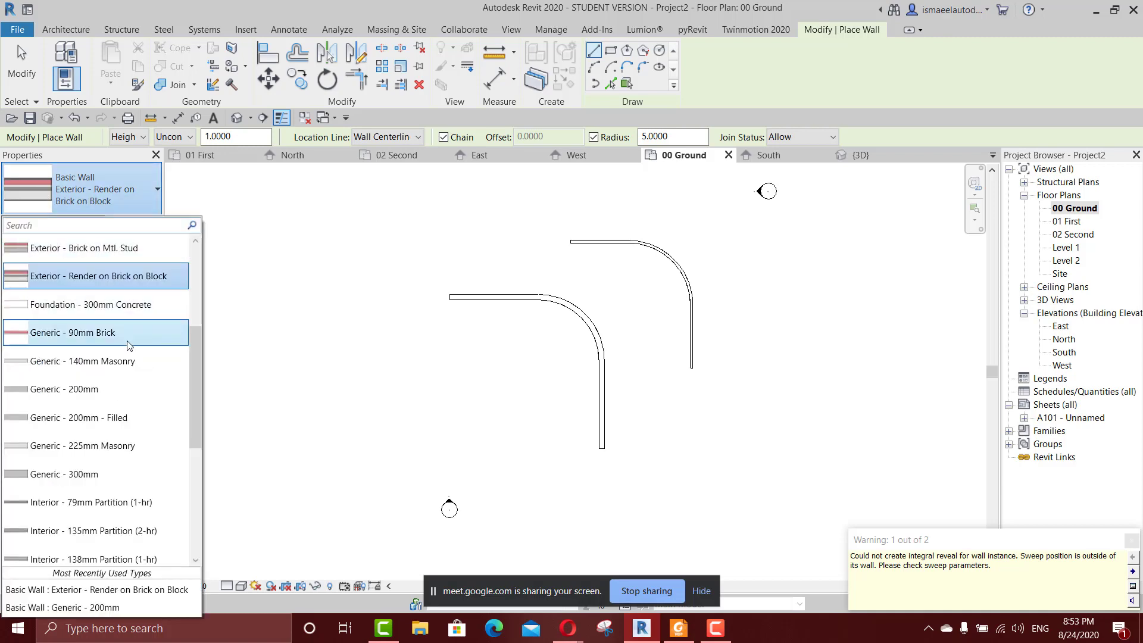
scroll(128, 346, "up", 4)
scroll(127, 384, "down", 5)
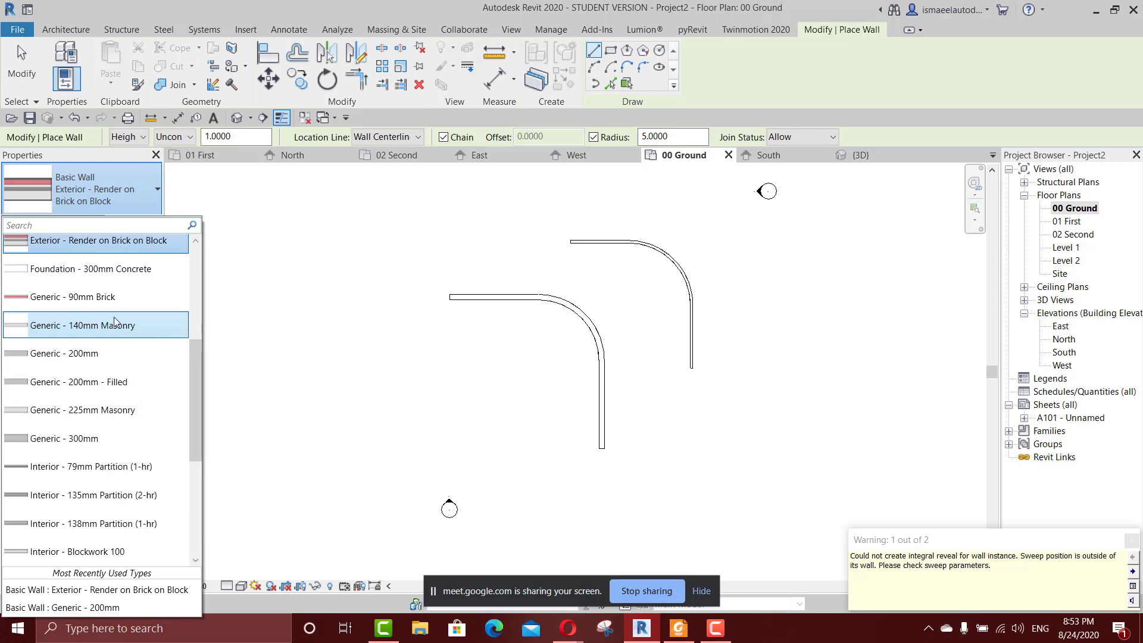
left_click(105, 357)
left_click(174, 136)
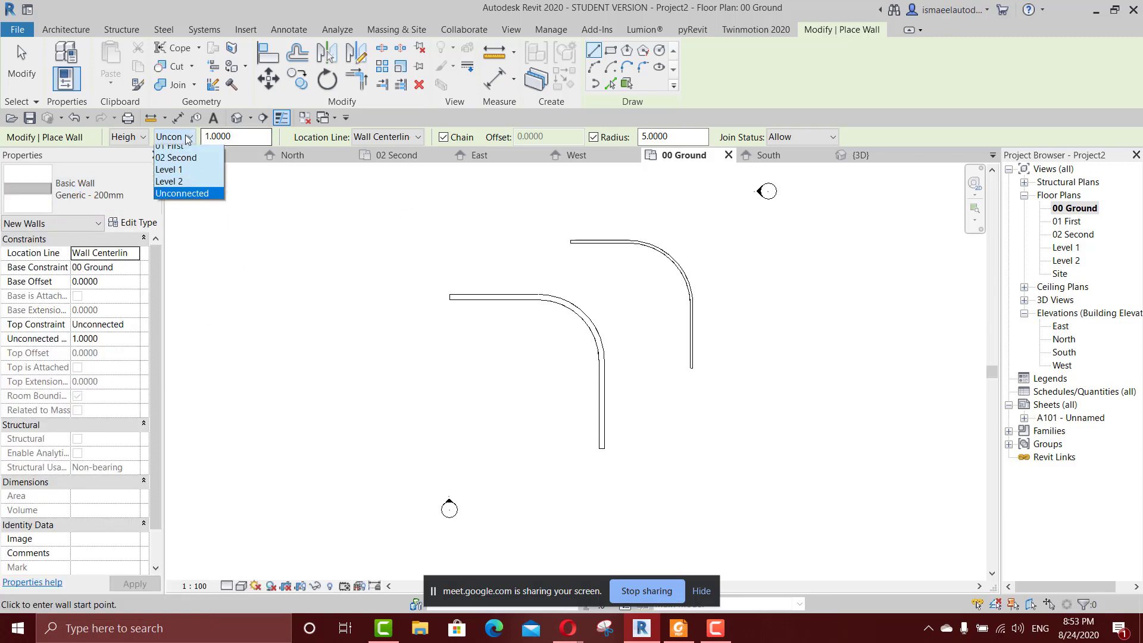
left_click(178, 164)
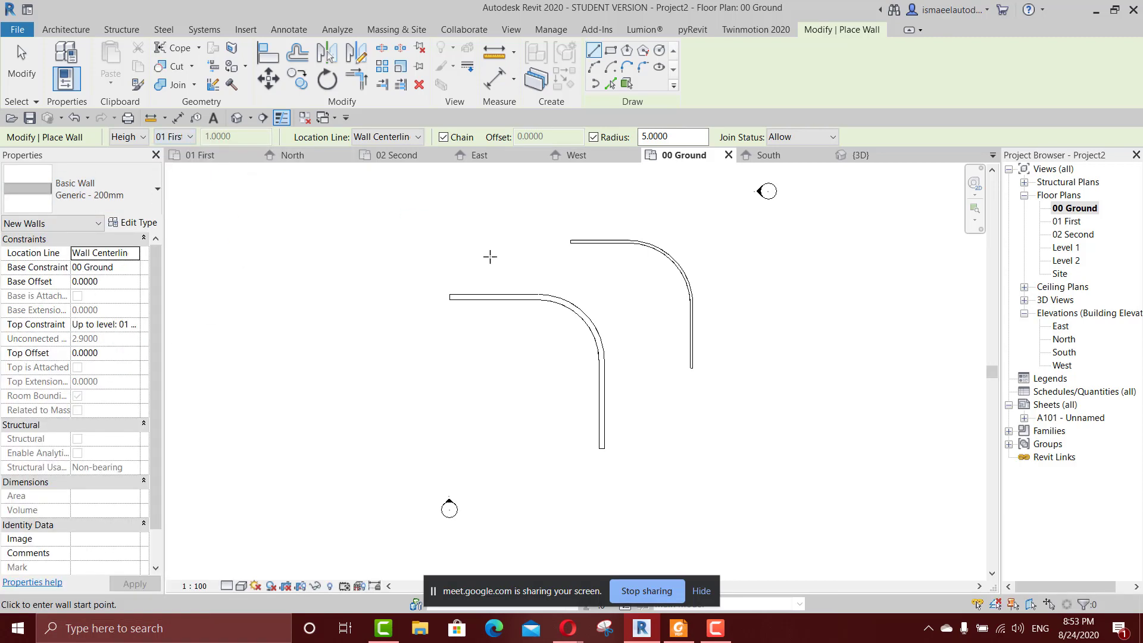
Draw another chained pair with the 5 m corner radius beside the brick walls, about 12 m horizontally and a shorter one downward.
middle_click_drag(409, 365, 506, 278)
left_click(420, 263)
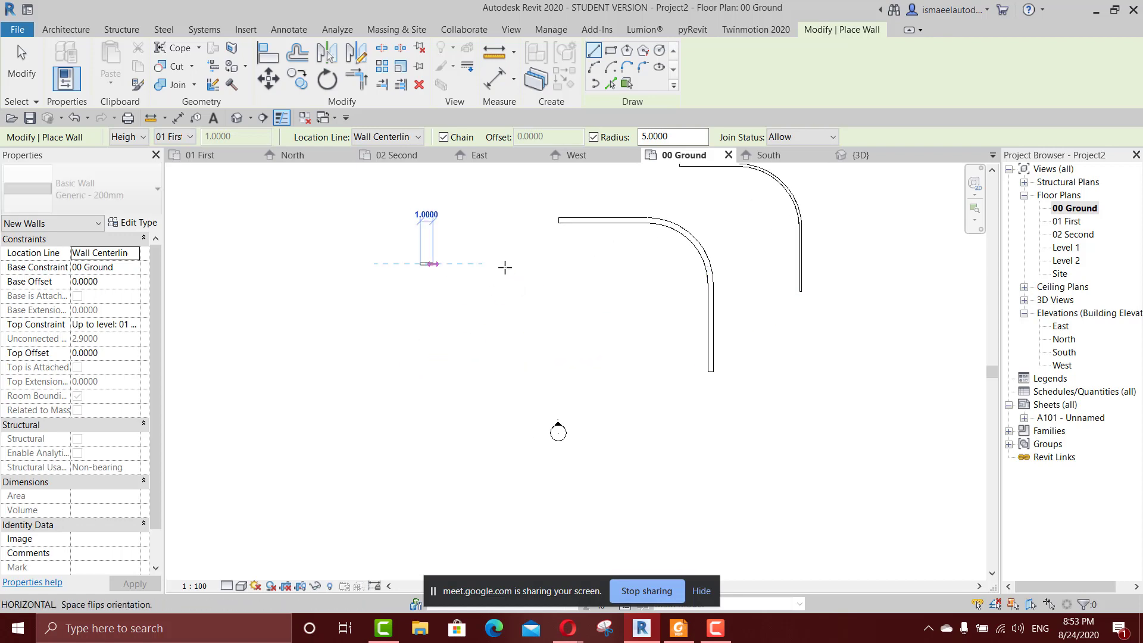
left_click(573, 264)
left_click(574, 390)
key("Escape")
middle_click_drag(693, 363, 652, 407)
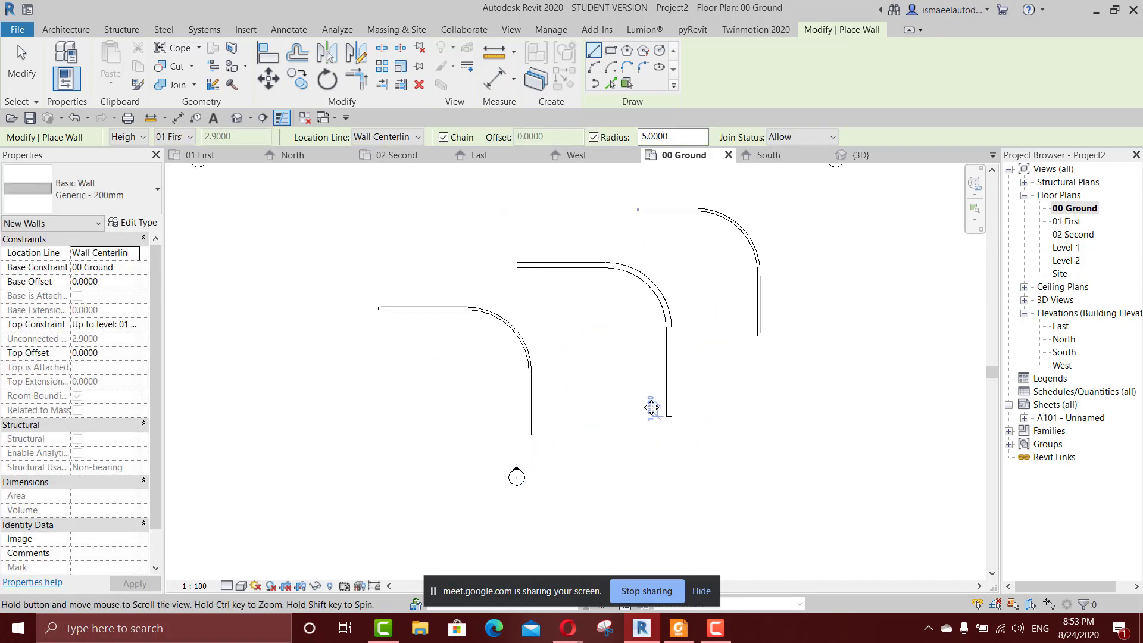
Constrain the top of the middle curved run of Exterior - Render on Brick on Block walls to level 01 First.
key("Escape")
key("Tab")
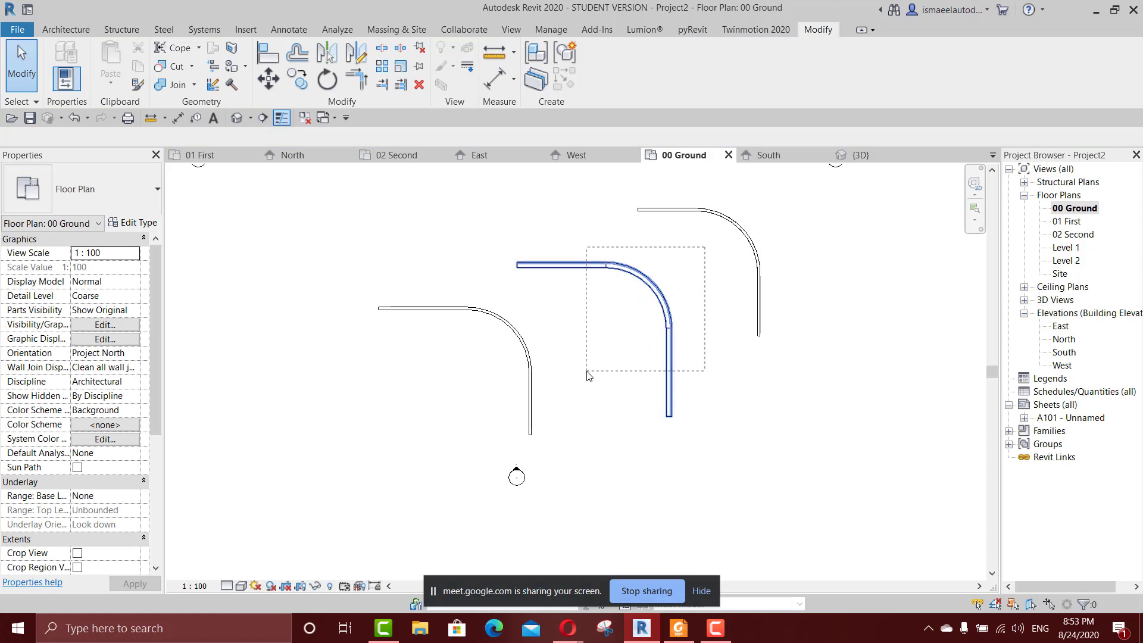
left_click(668, 285)
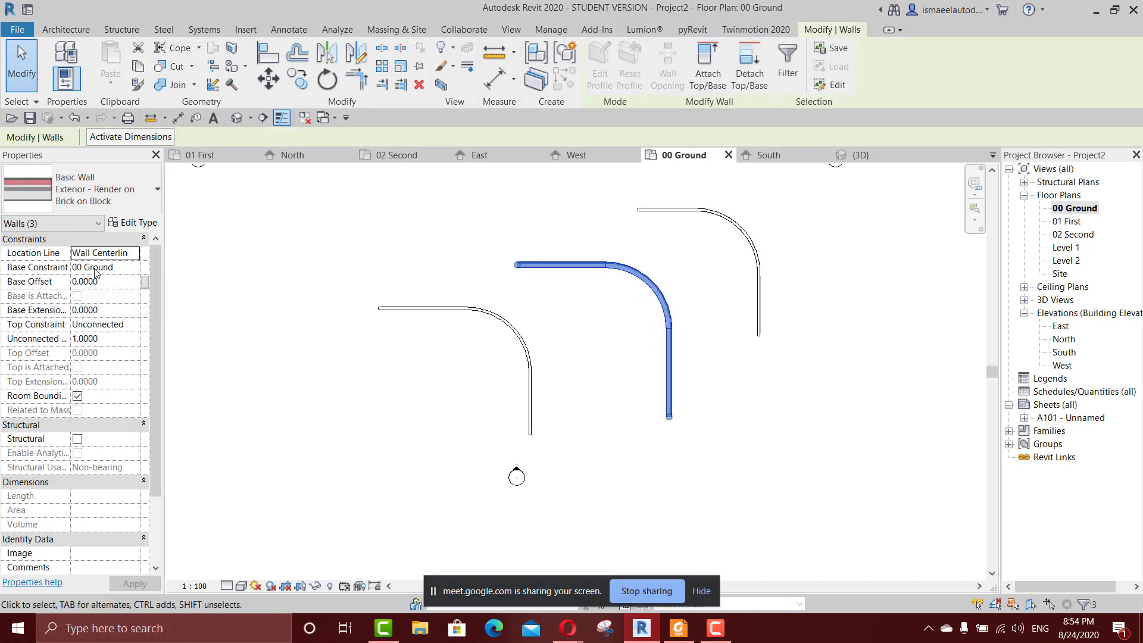
left_click(133, 270)
left_click(132, 269)
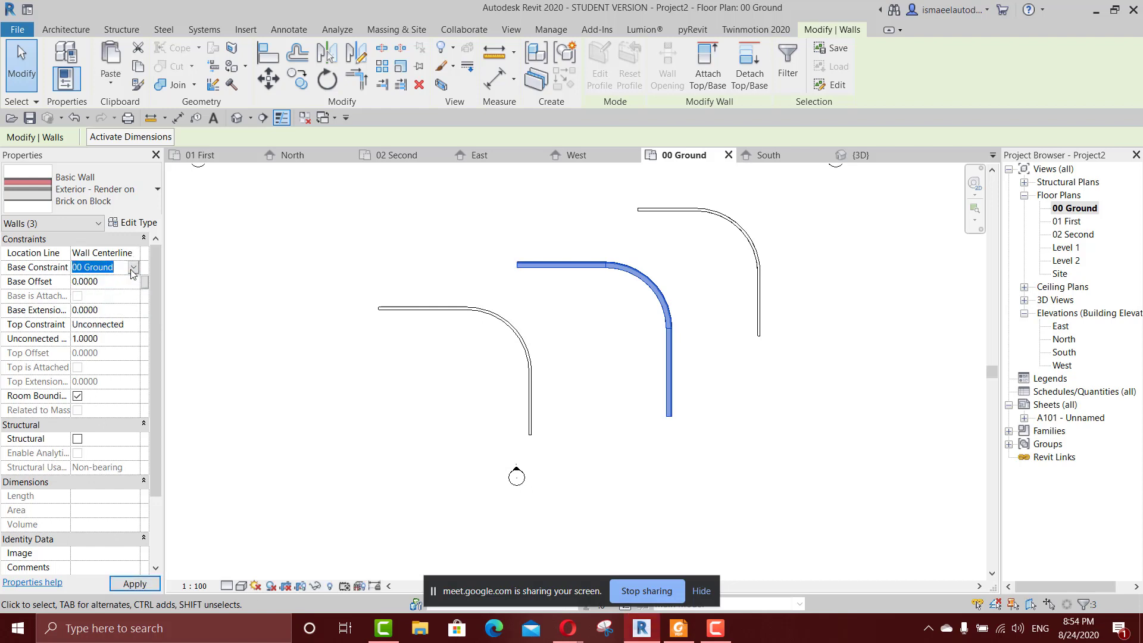
left_click(132, 326)
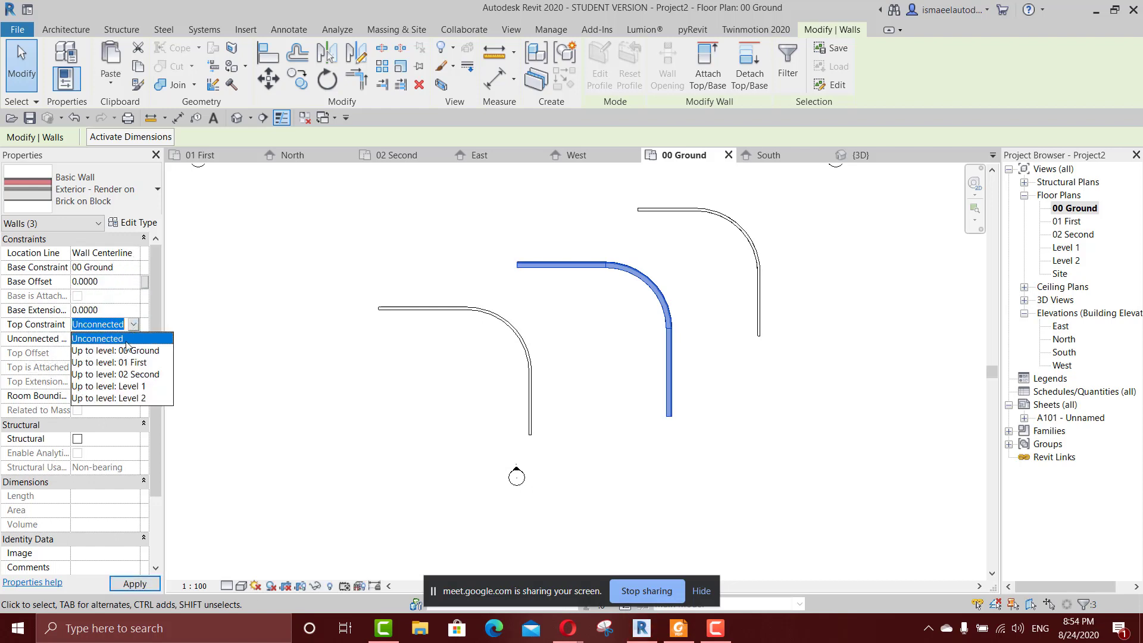
left_click(123, 364)
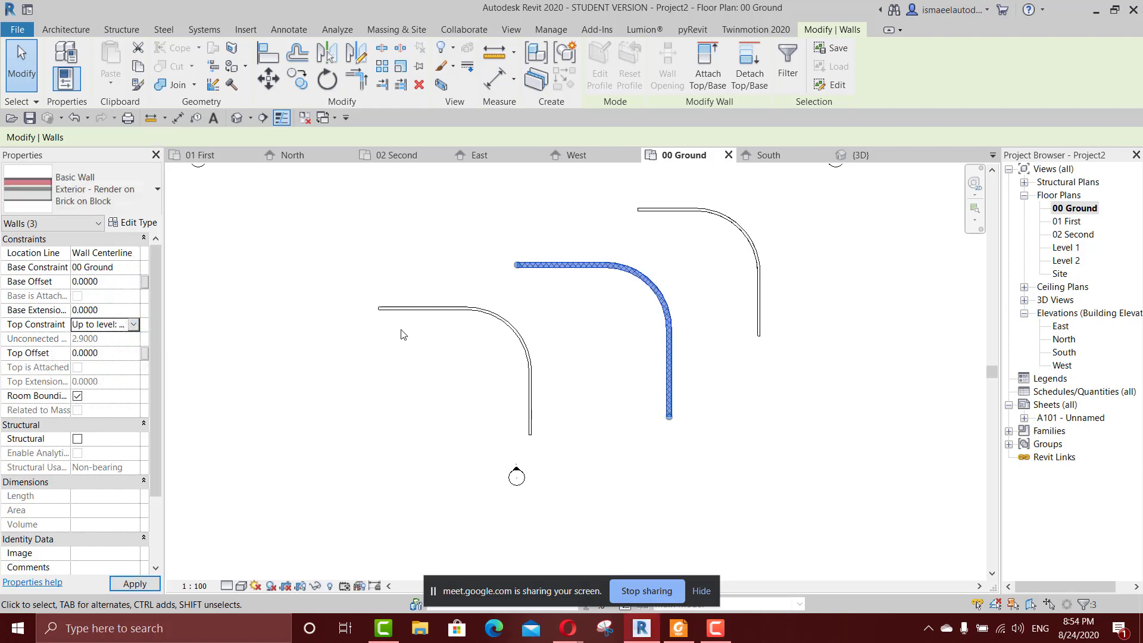
left_click(560, 327)
Examine the curved walls in the 3D view, including the groove along the straight Exterior - Render on Brick on Block segment.
key("ctrl+Tab")
scroll(673, 362, "down", 2)
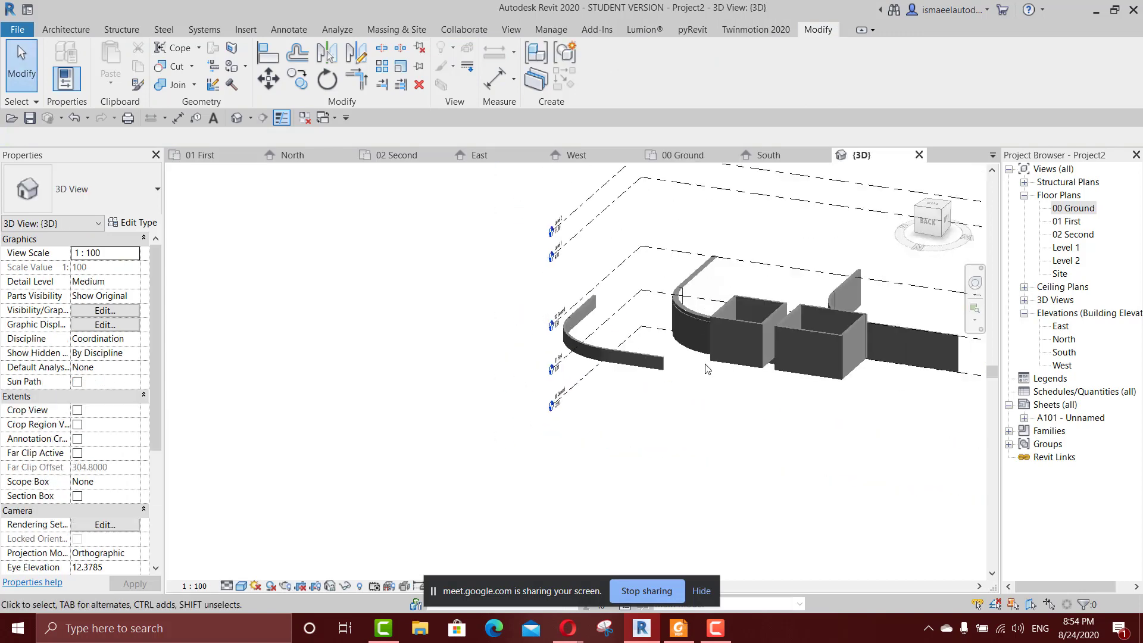
middle_click_drag(707, 366, 772, 421, "shift")
left_click(714, 420)
scroll(733, 440, "up", 5)
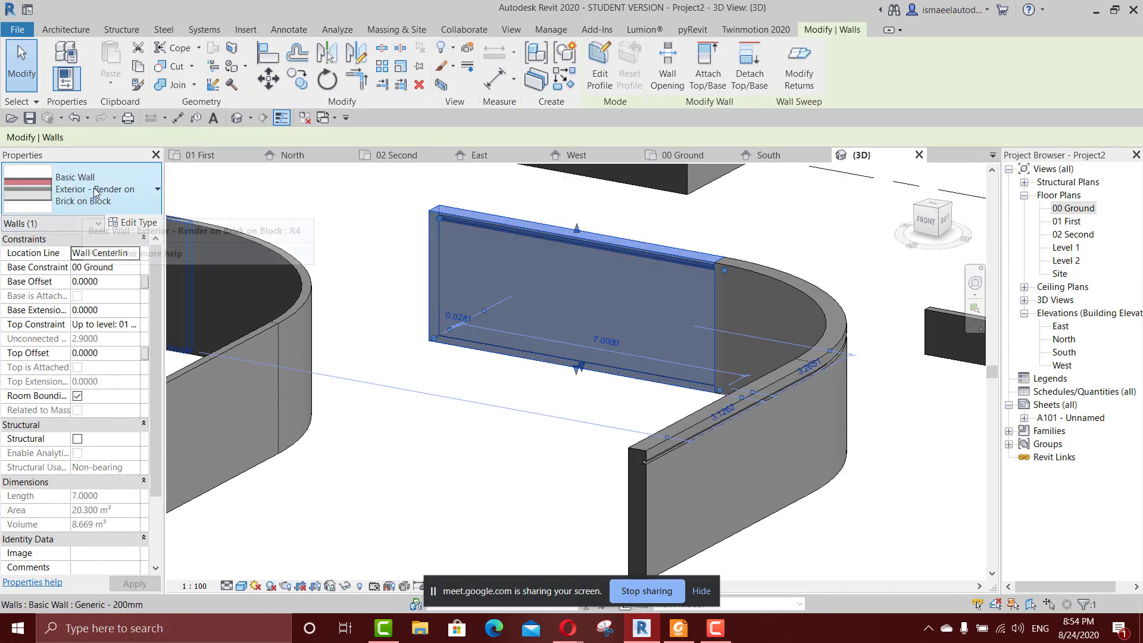
scroll(619, 334, "down", 3)
key("Escape")
scroll(577, 307, "up", 4)
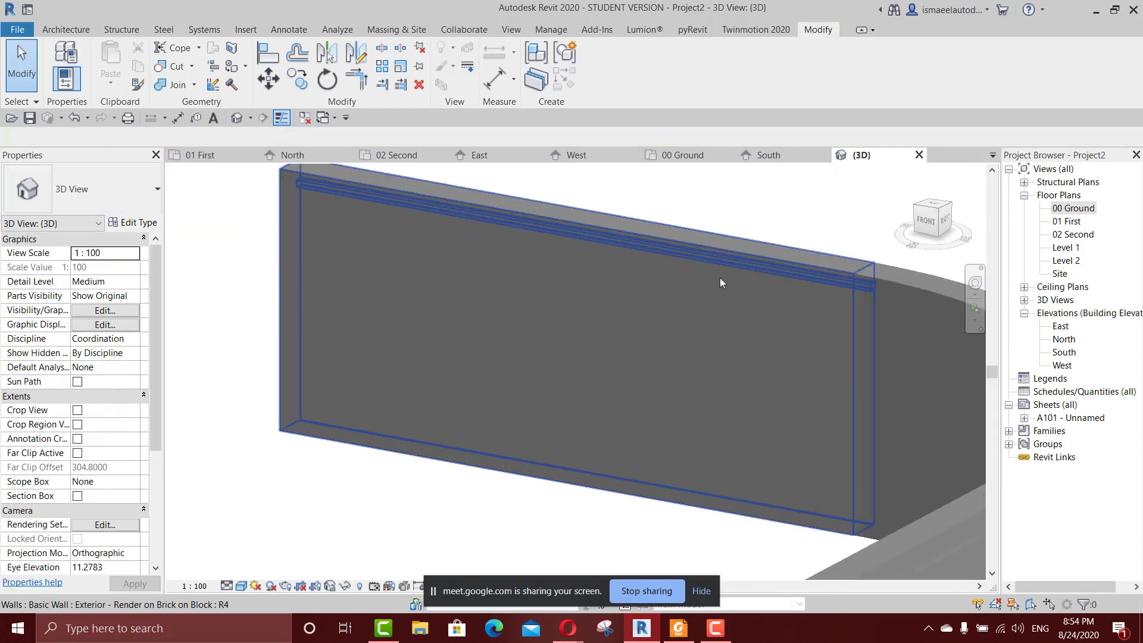
scroll(660, 290, "down", 2)
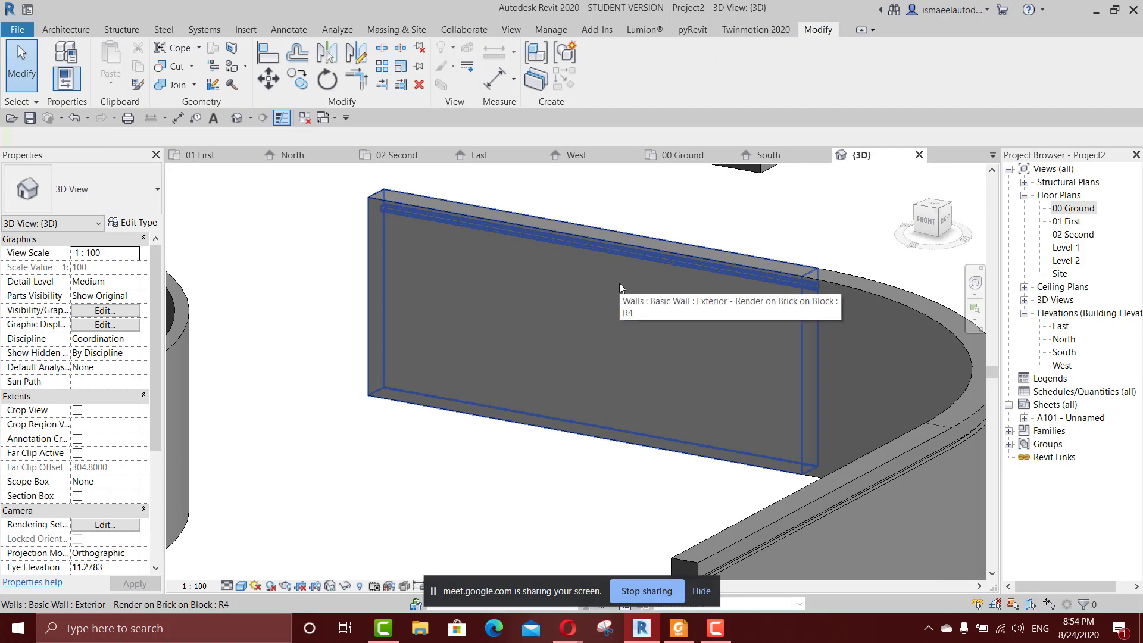
Inspect the type properties and layer structure of the straight Exterior - Render on Brick on Block wall without changing anything.
left_click(620, 284)
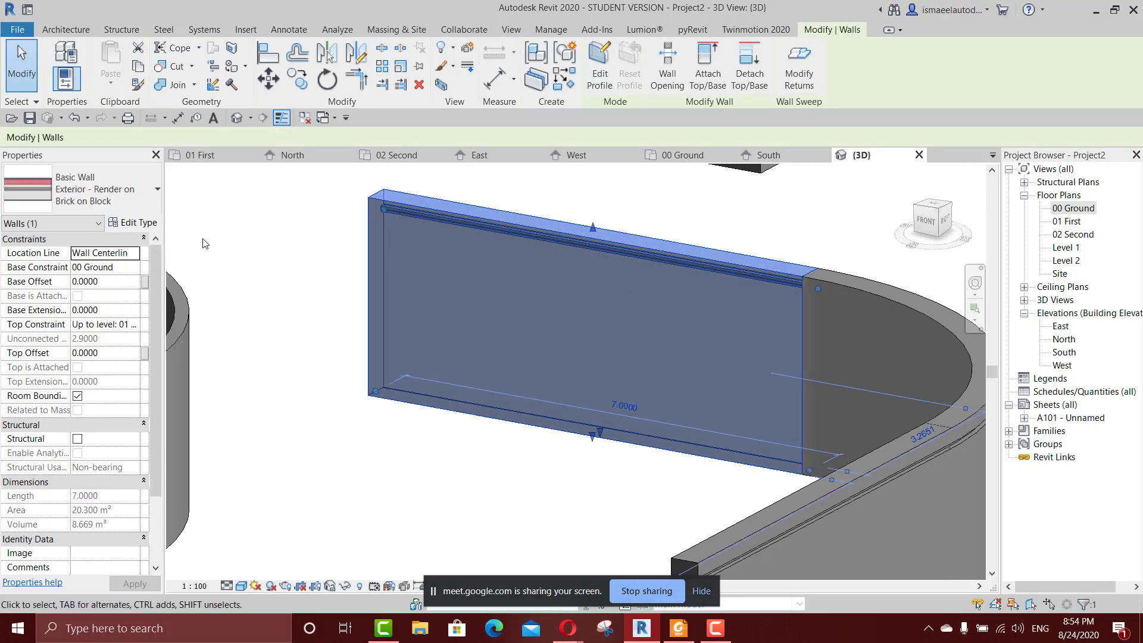
left_click(132, 224)
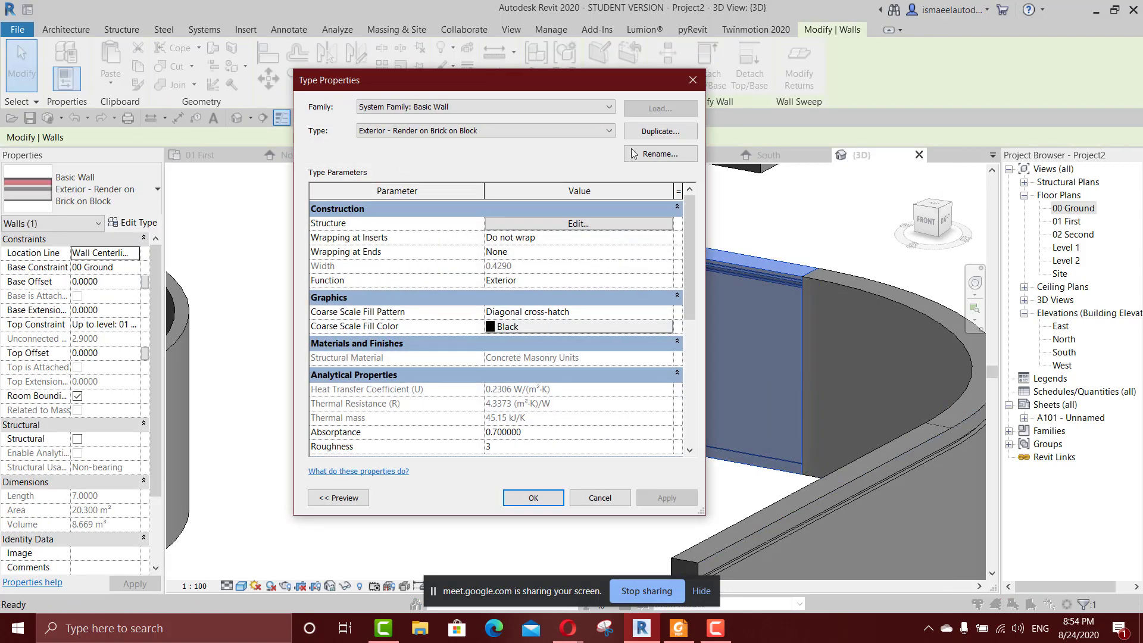
left_click(610, 224)
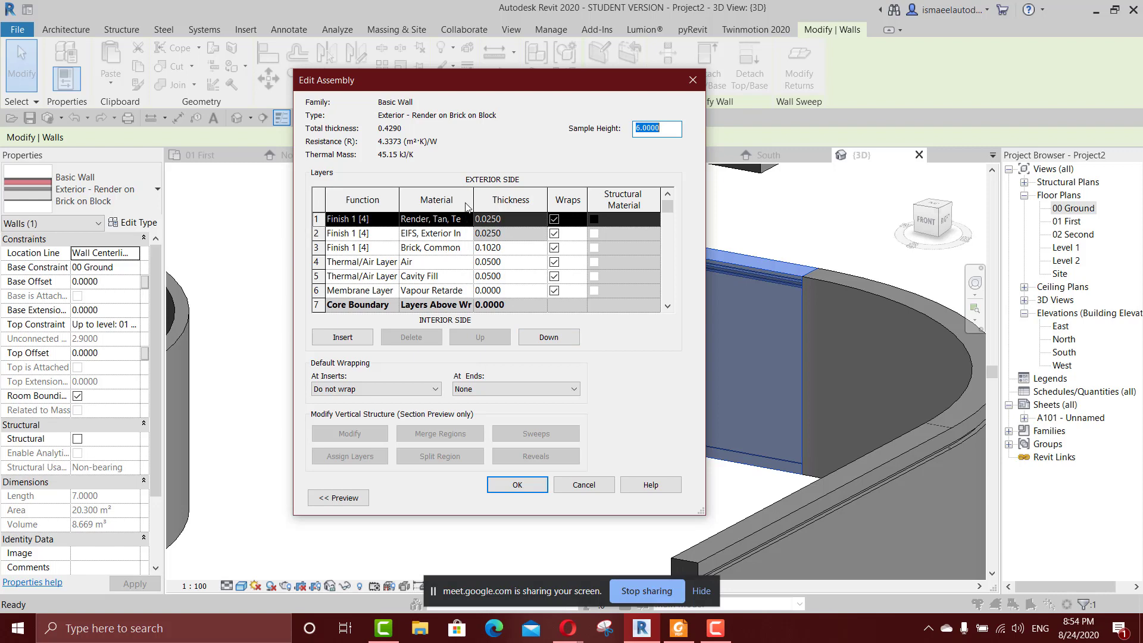
left_click(701, 79)
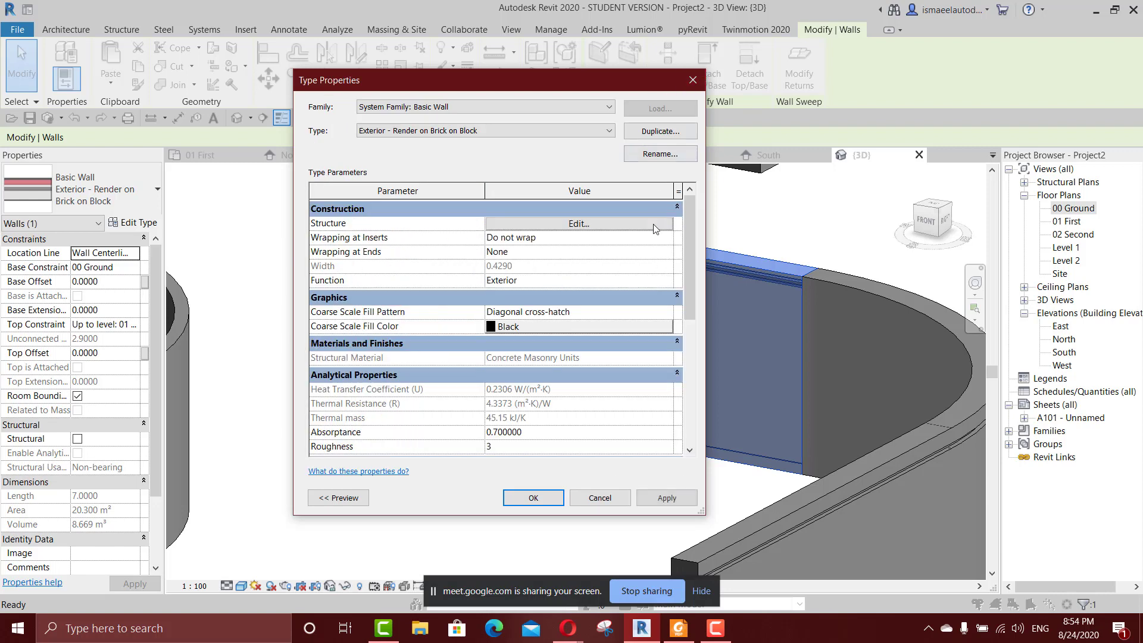
left_click(599, 497)
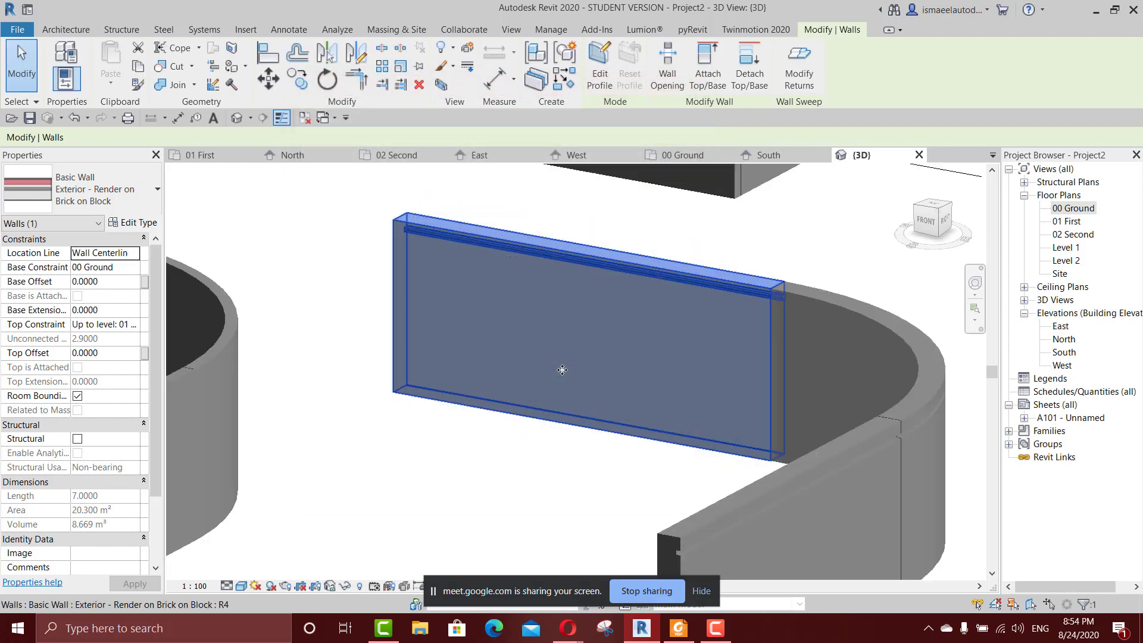
Examine the three curved wall runs from other angles in the 3D view.
scroll(640, 313, "down", 3)
scroll(640, 313, "up", 5)
middle_click_drag(640, 312, 751, 338, "shift")
left_click_drag(155, 406, 162, 351)
left_click(231, 361)
scroll(283, 367, "down", 3)
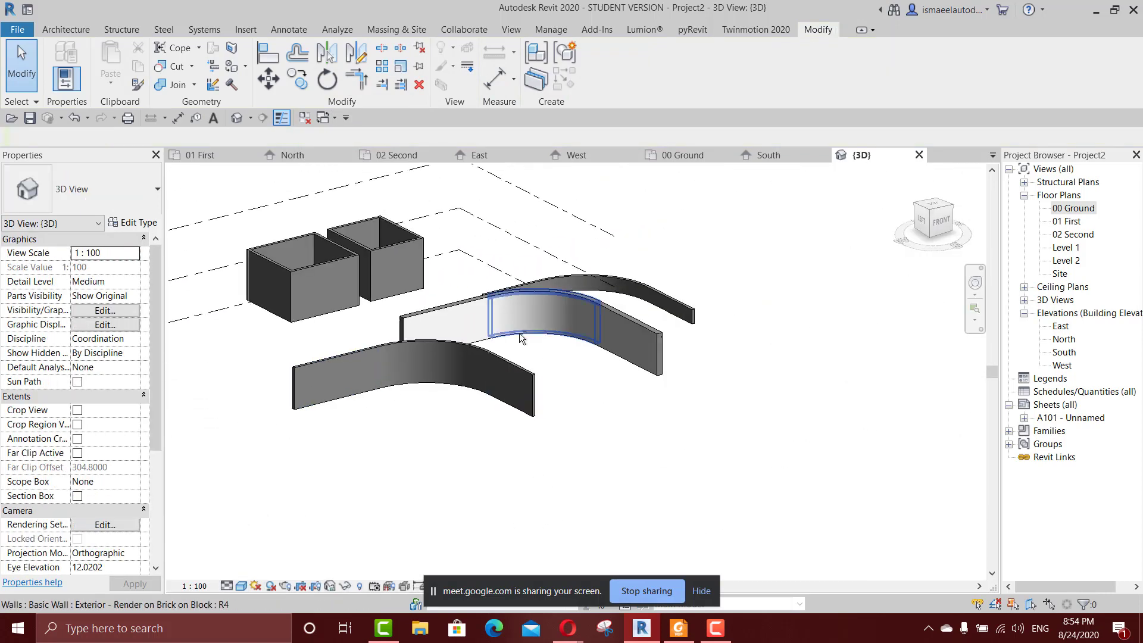
middle_click_drag(519, 333, 484, 350, "shift")
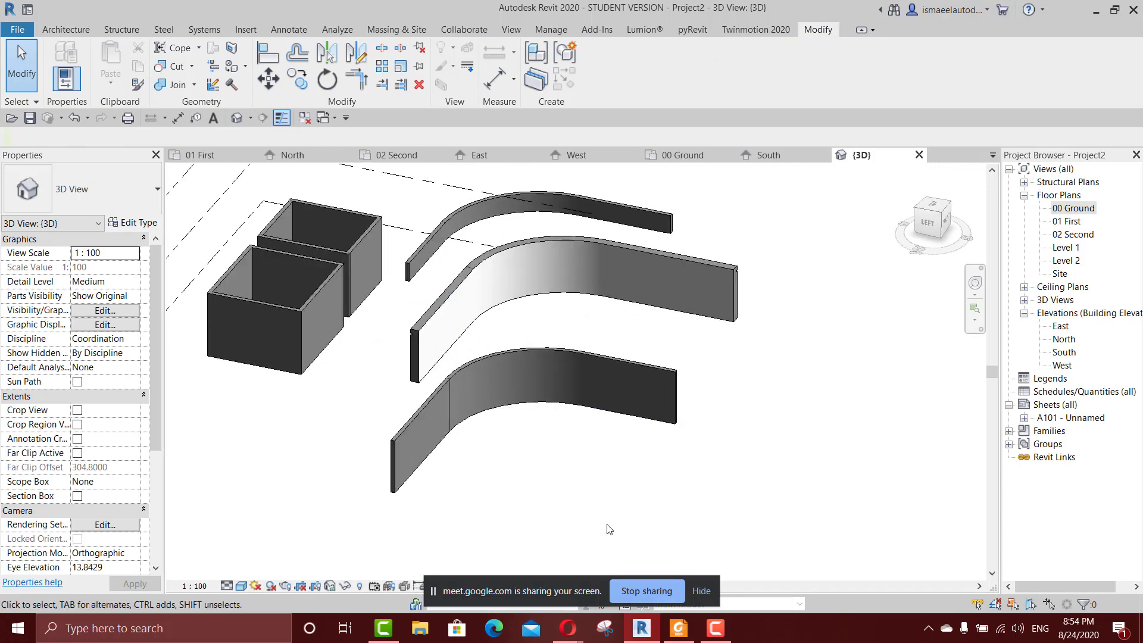
mouse_move(571, 630)
left_click(518, 584)
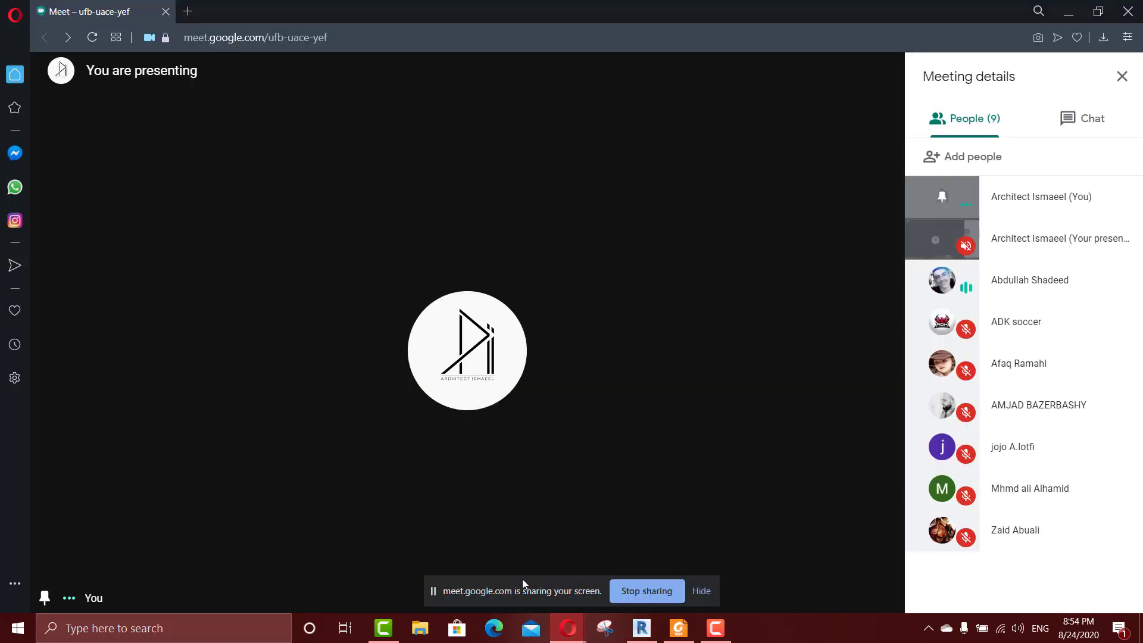
left_click(641, 628)
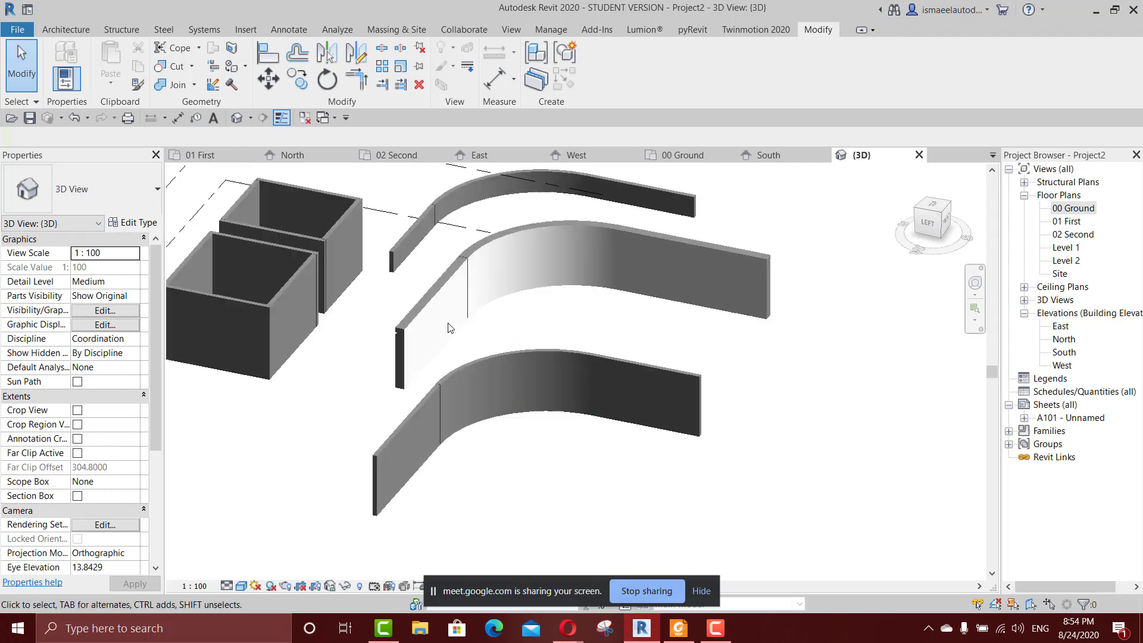
scroll(370, 366, "up", 5)
scroll(370, 365, "up", 3)
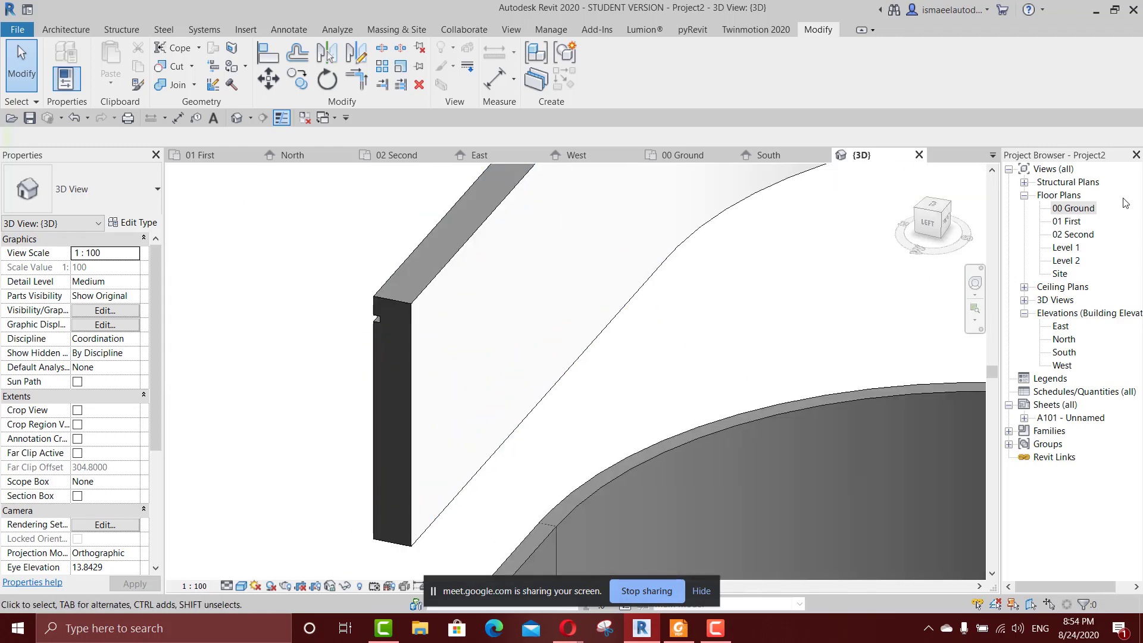
Open the 00 Ground floor plan and start placing a new architectural wall.
double_click(1079, 209)
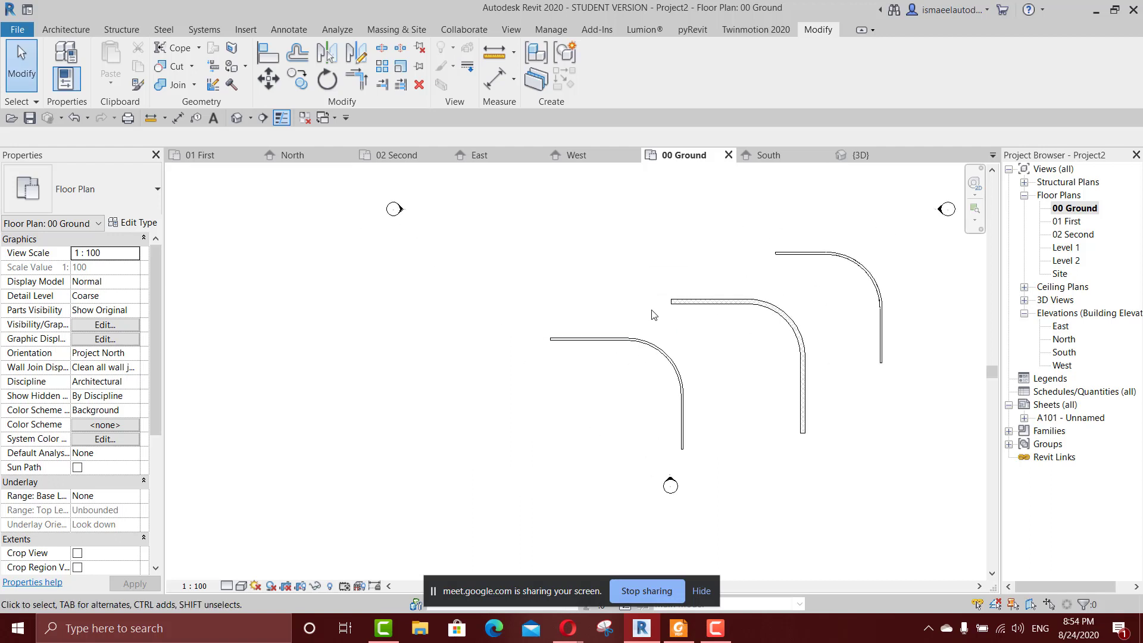
scroll(593, 385, "up", 3)
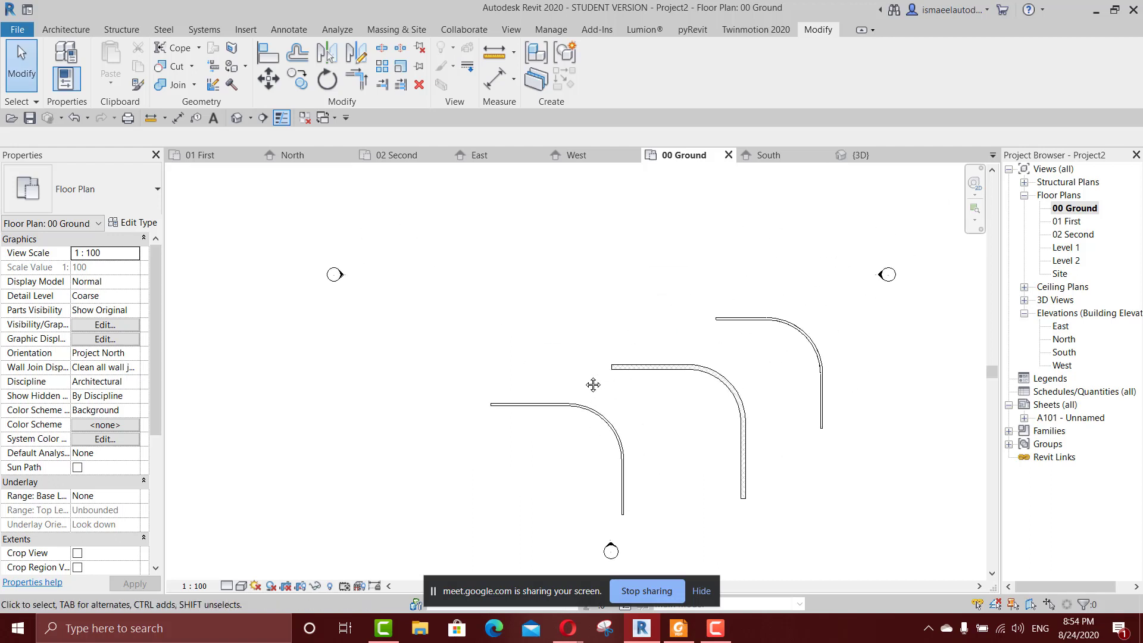
scroll(593, 392, "up", 4)
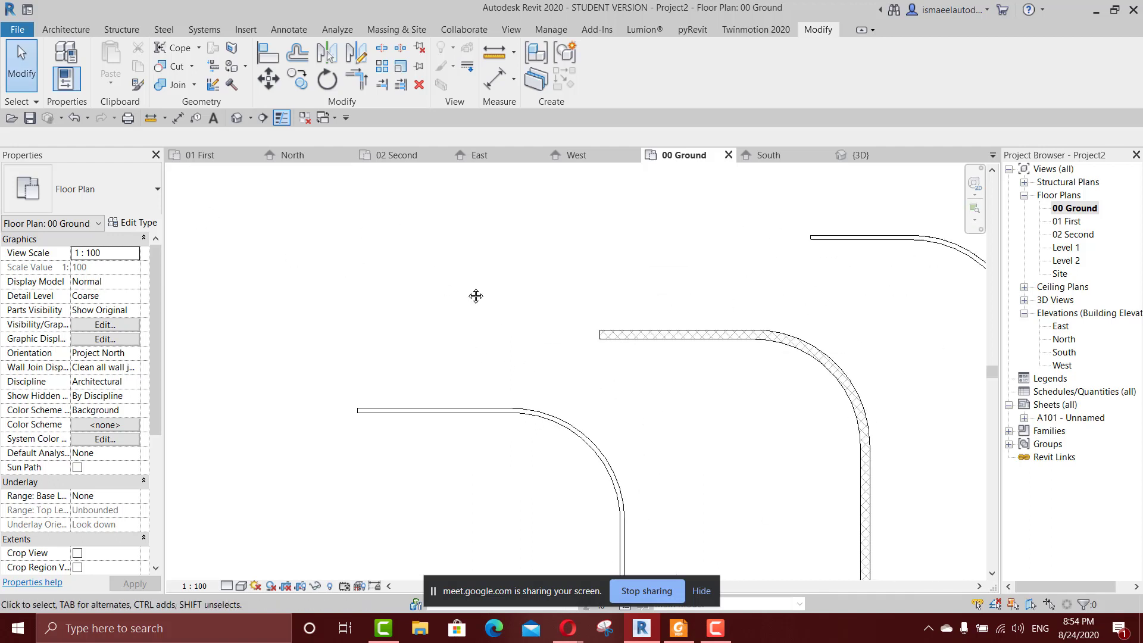
key("w")
key("a")
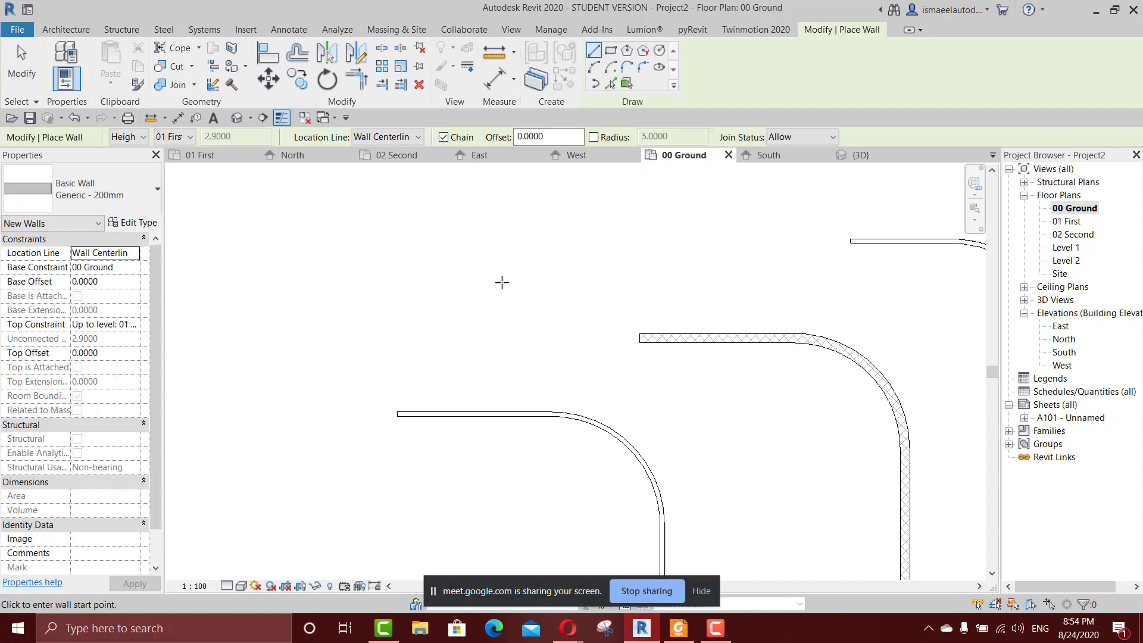
Review the basic wall types available for new walls, keeping Generic - 200mm.
left_click(112, 208)
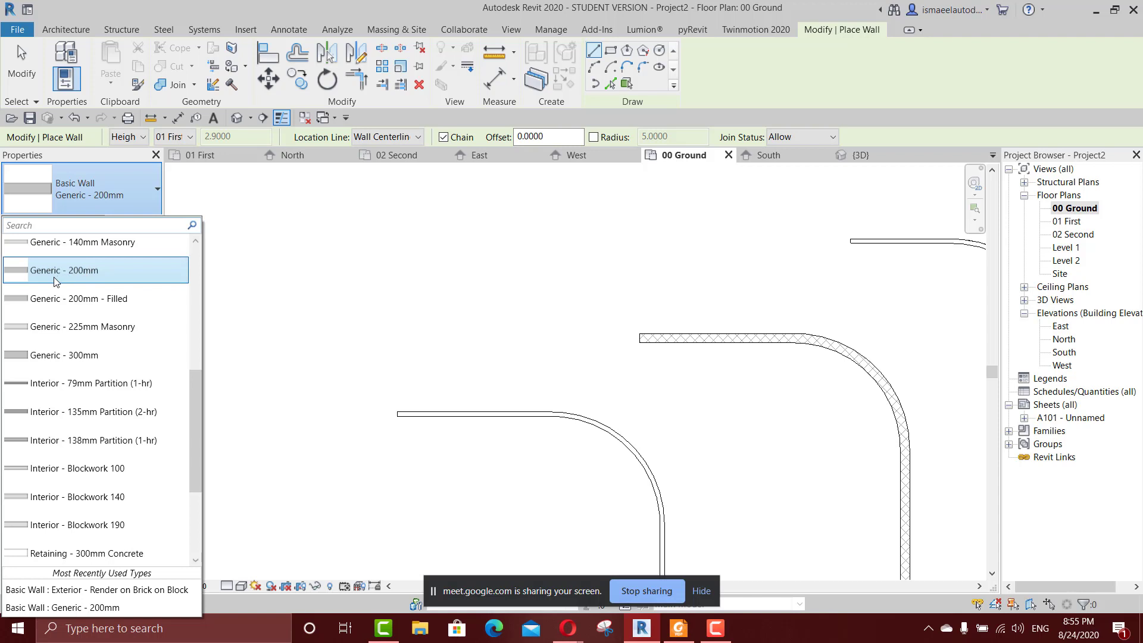
mouse_move(46, 273)
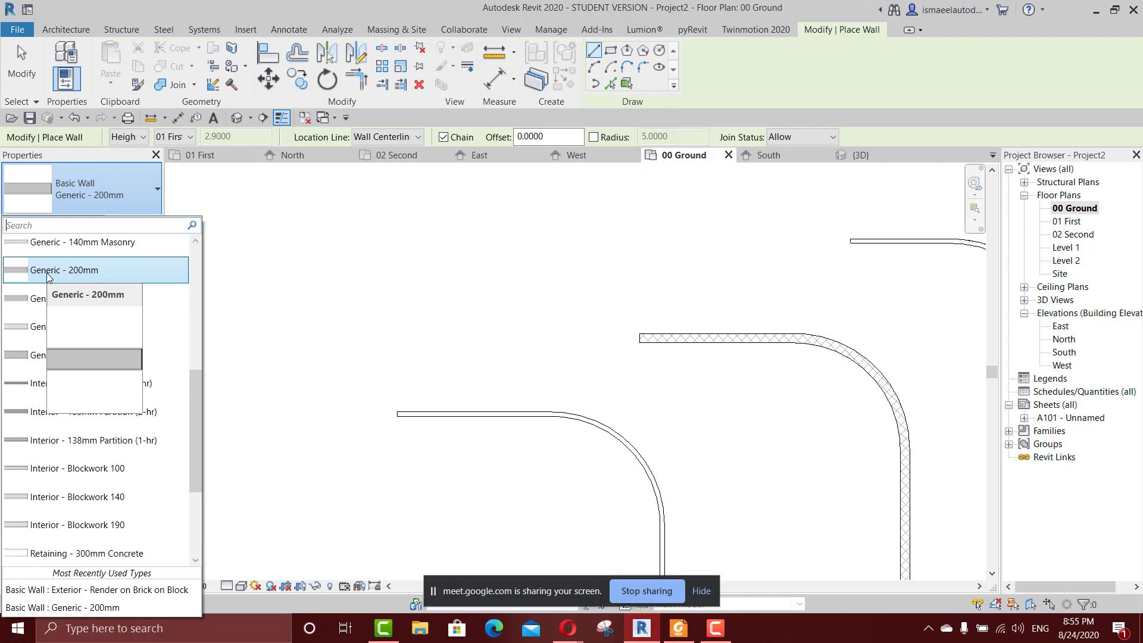
scroll(54, 286, "up", 1)
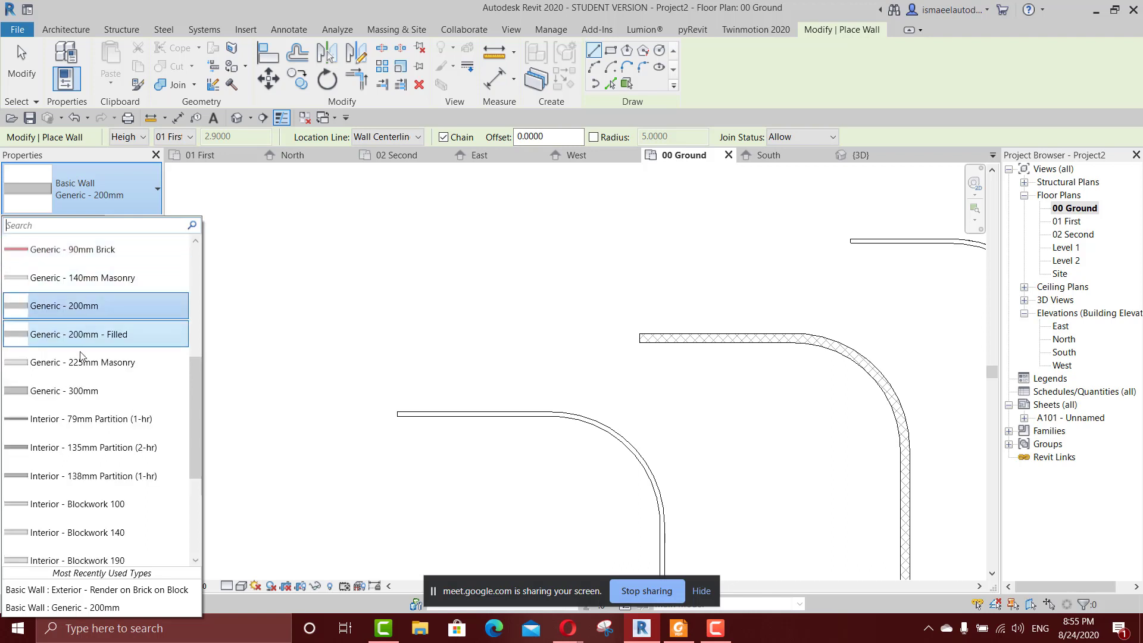
scroll(80, 387, "down", 1)
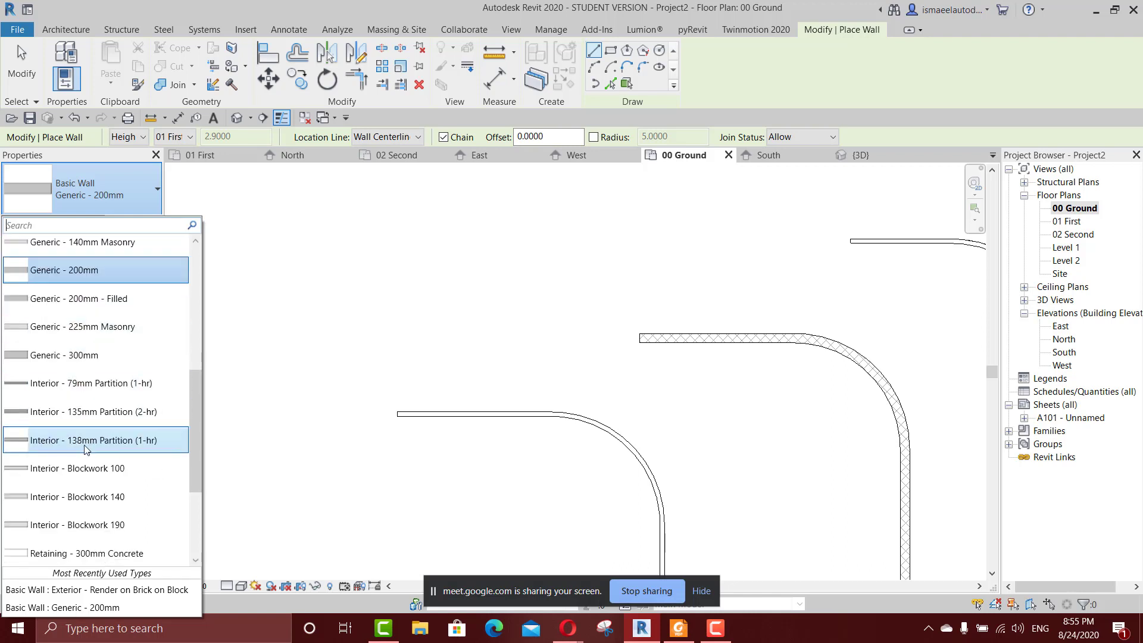
mouse_move(91, 443)
scroll(108, 422, "up", 3)
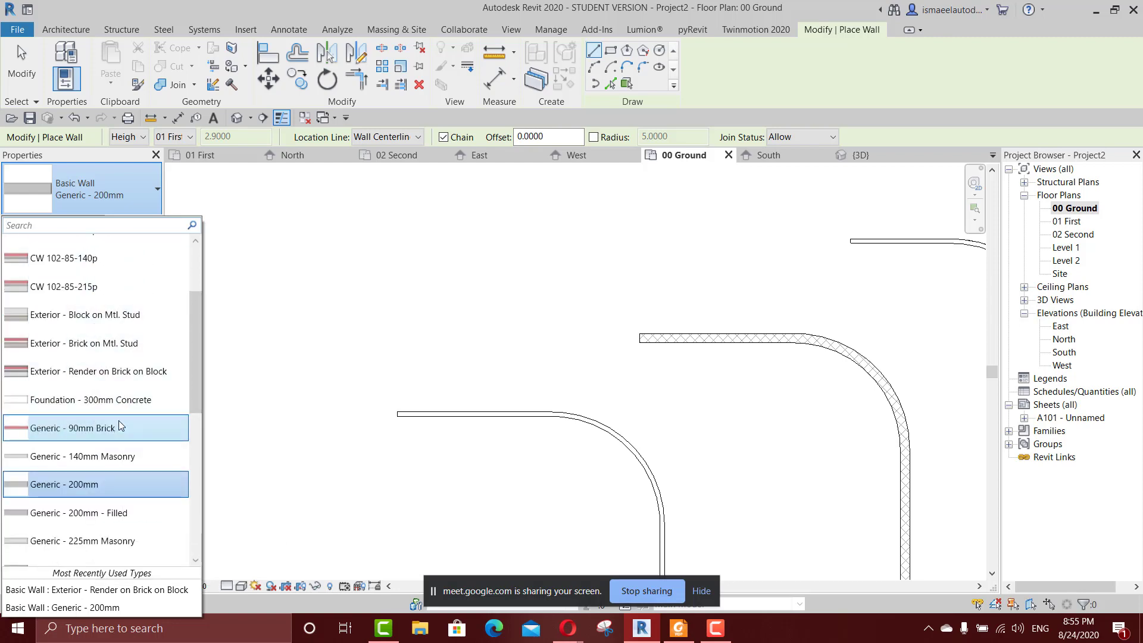
scroll(118, 425, "down", 1)
left_click(99, 411)
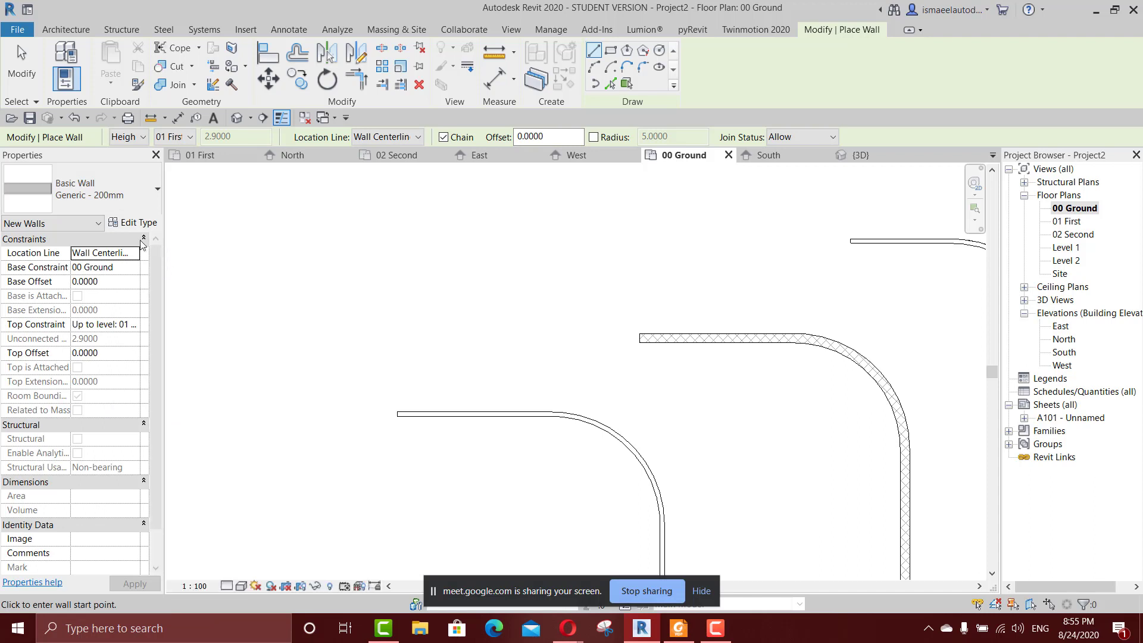
Draw a single horizontal Generic - 200mm wall about 4.7 m long in the empty area above the curved walls.
middle_click_drag(265, 262, 305, 357)
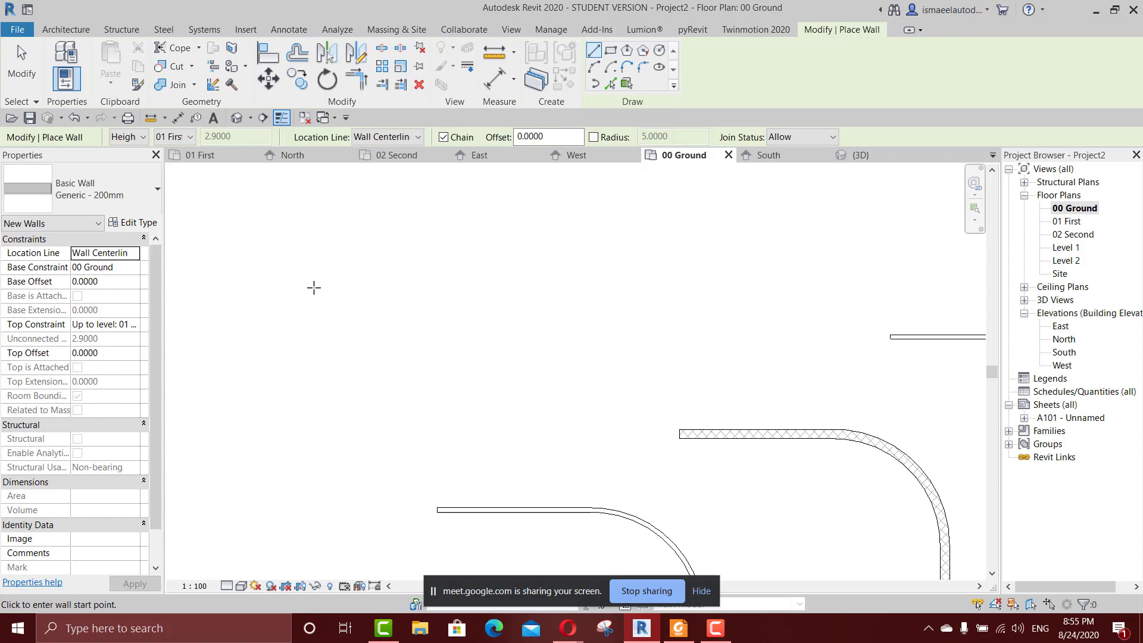
left_click(314, 288)
left_click(418, 287)
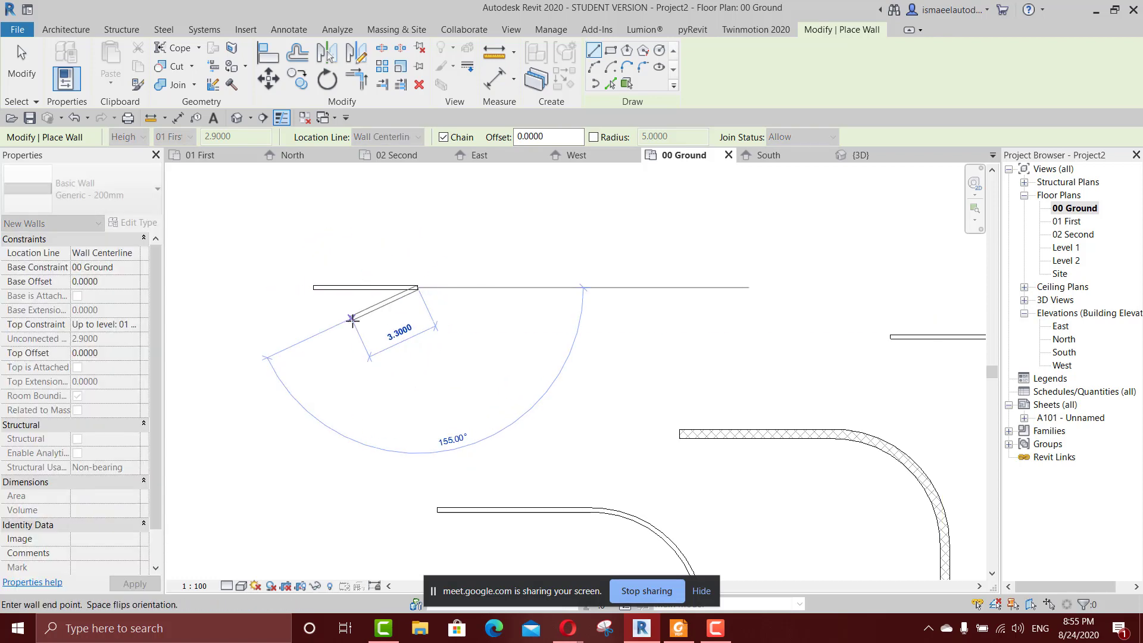
middle_click_drag(352, 320, 513, 399)
scroll(513, 399, "up", 2)
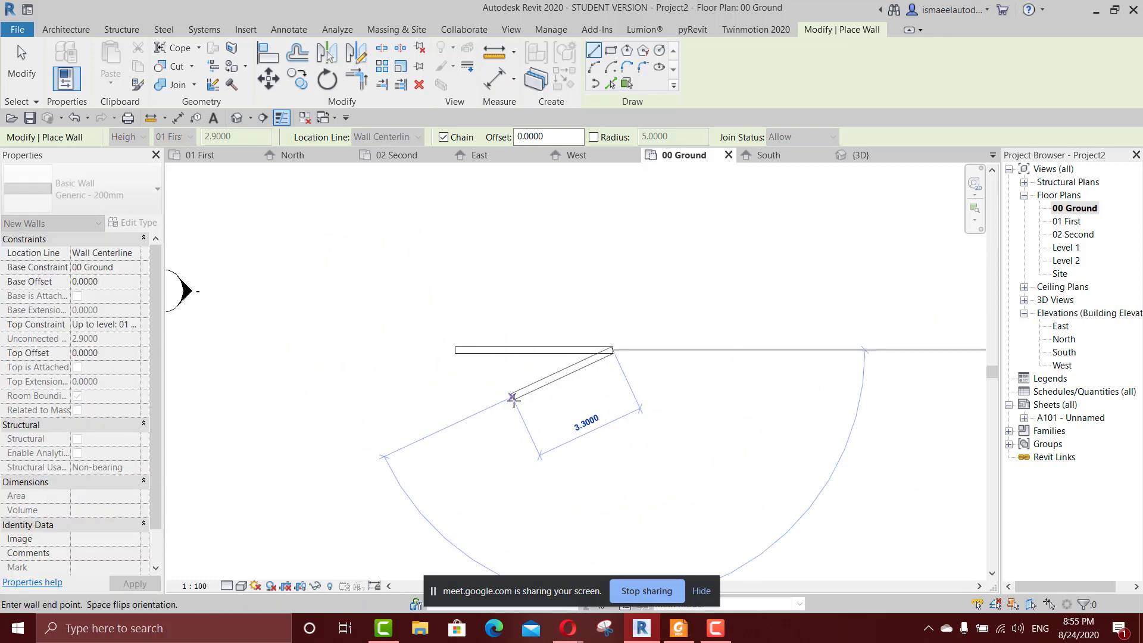
key("Escape")
key("Escape")
Set the structure layer of the straight wall's Generic - 200mm type to a thickness of 1 m and apply it.
left_click(485, 351)
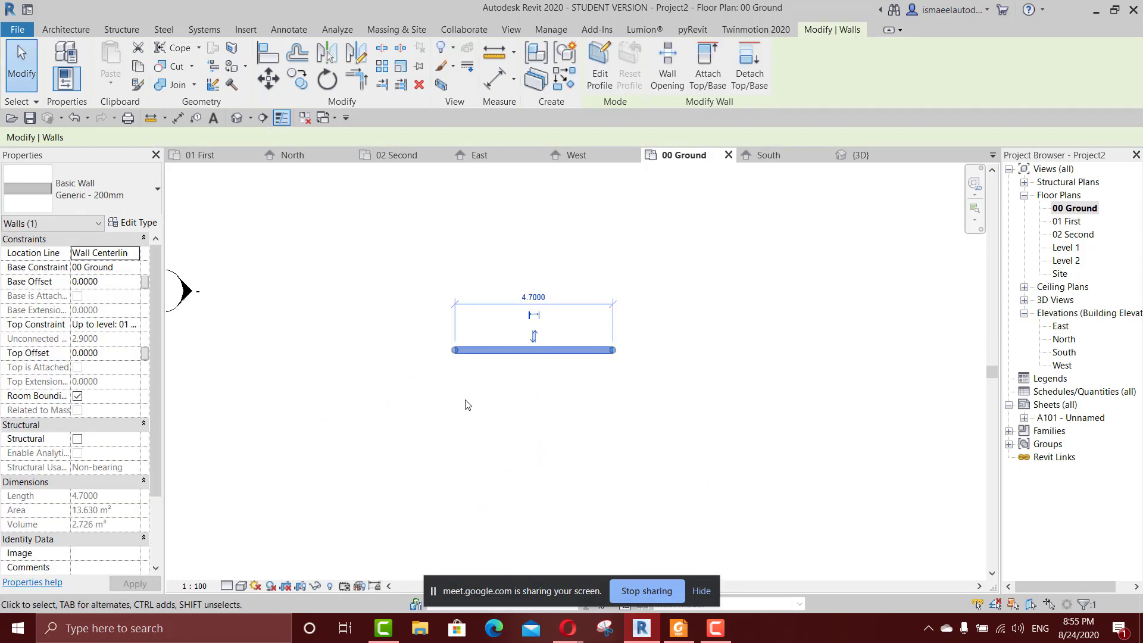
left_click(133, 223)
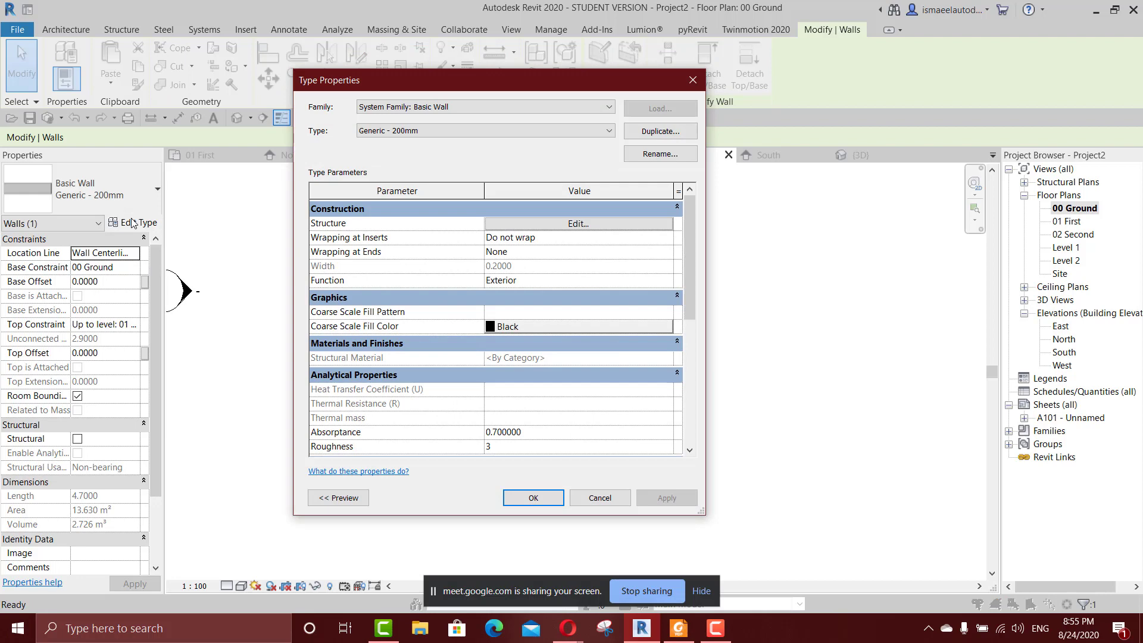
left_click(534, 224)
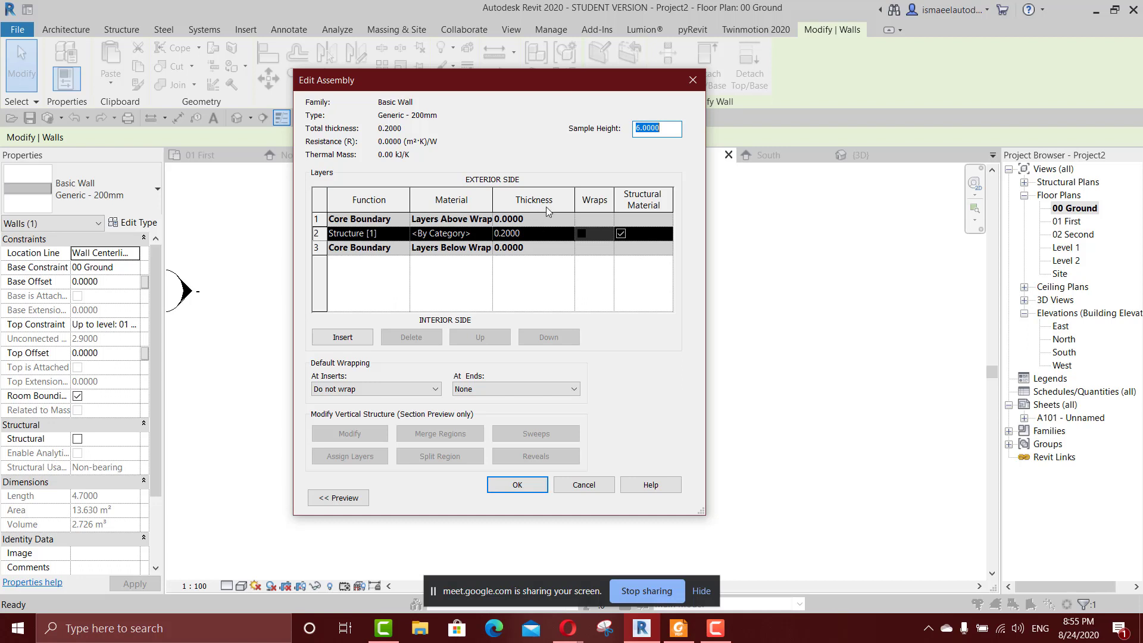
left_click(528, 234)
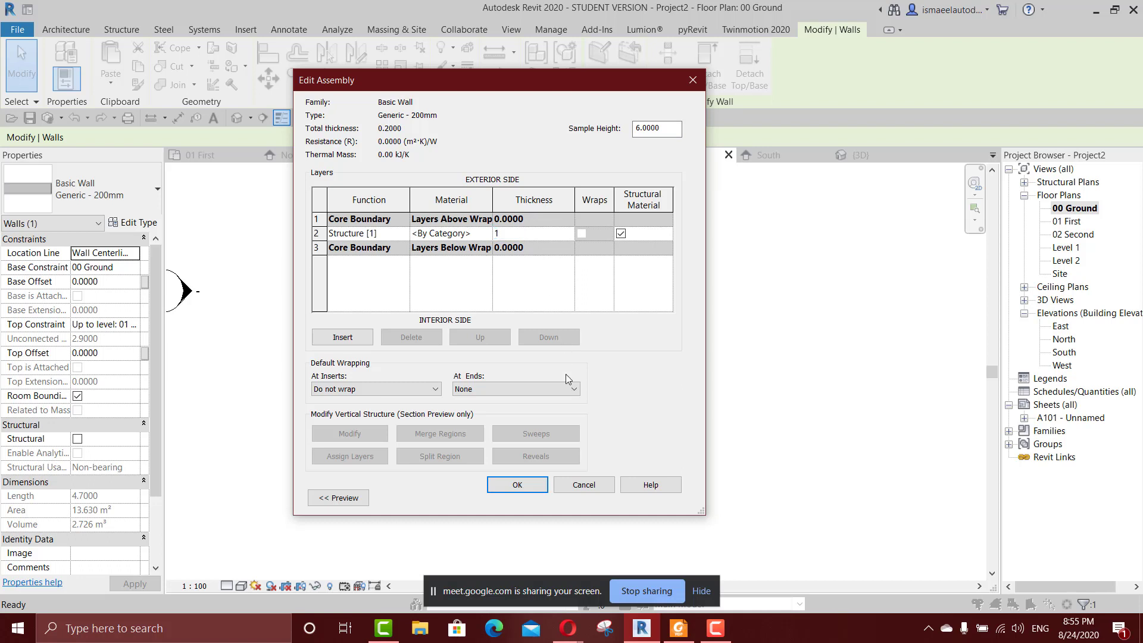
left_click(515, 485)
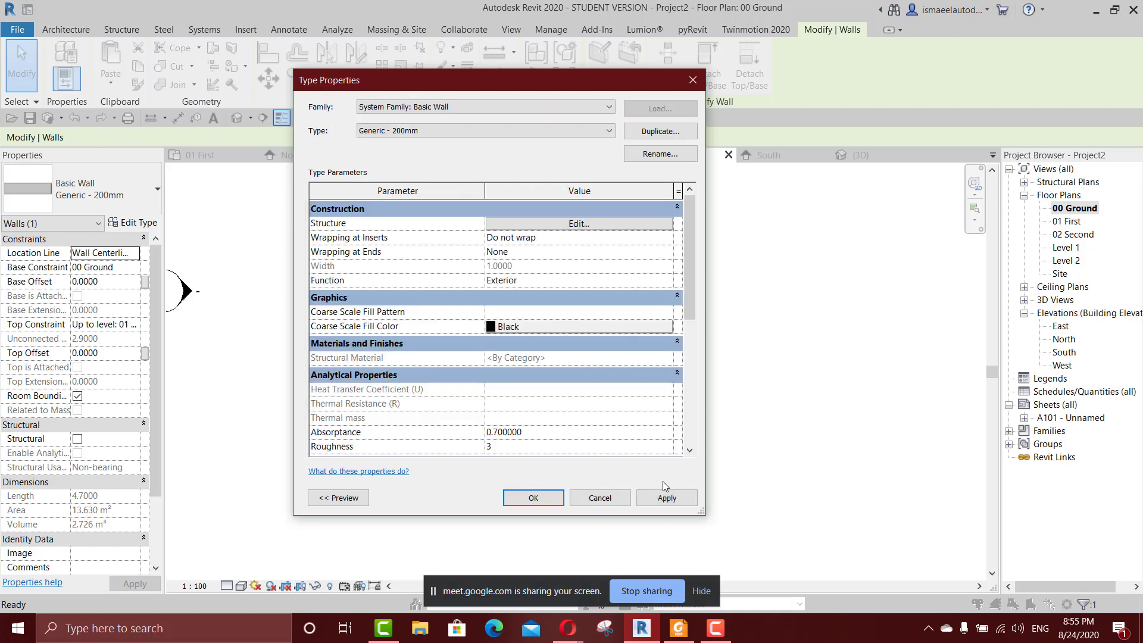
left_click(663, 502)
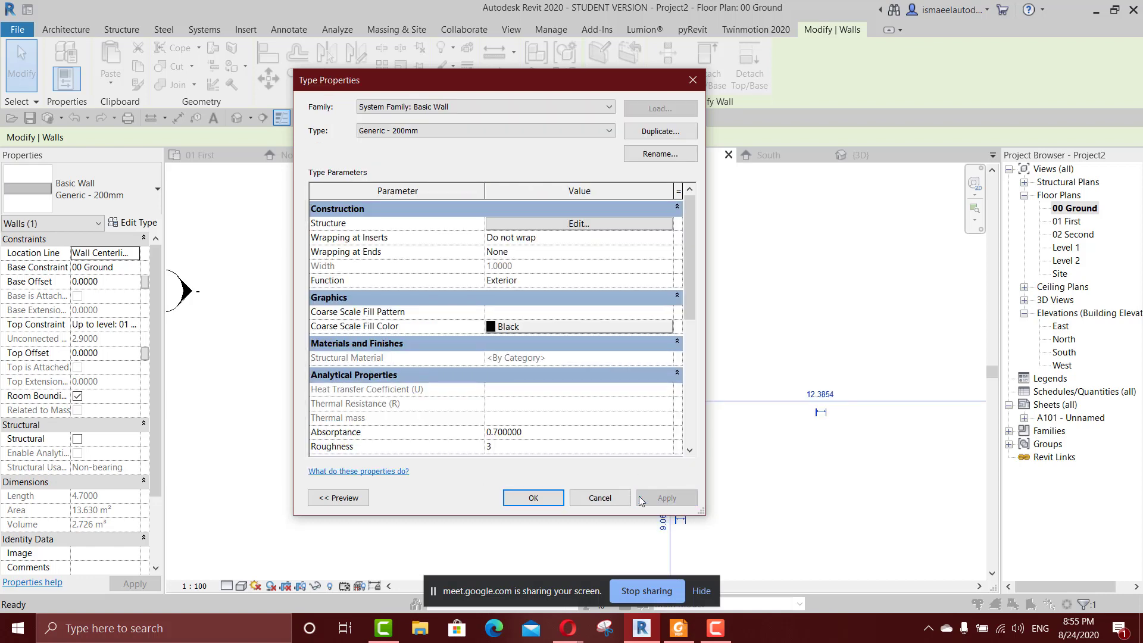
left_click(527, 500)
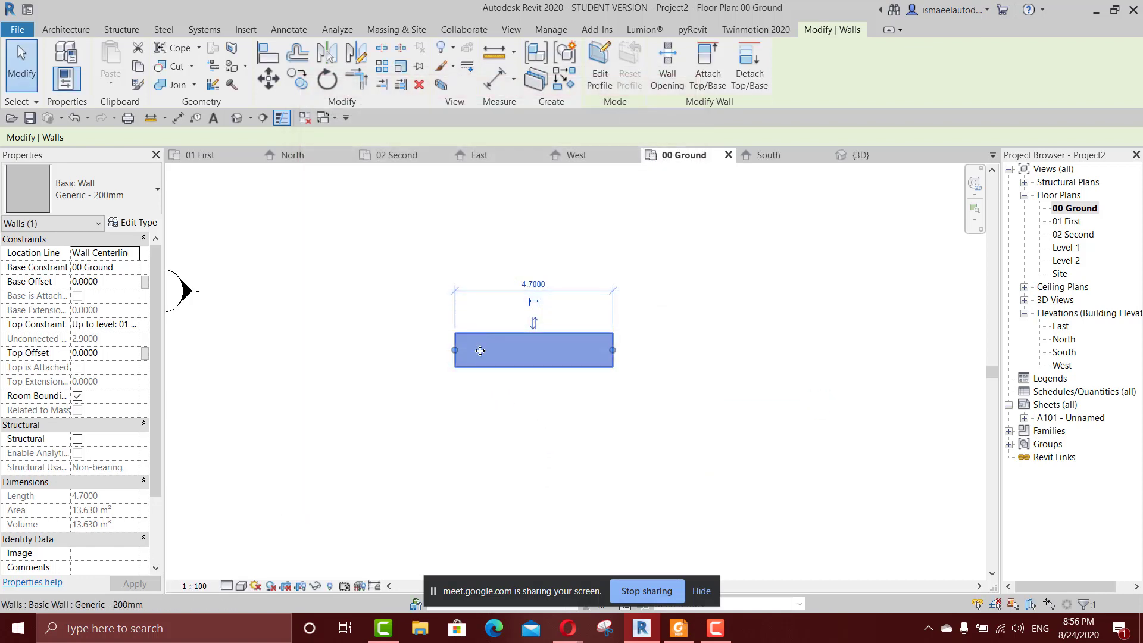
Examine the Generic - 200mm walls in the 3D view to see how the thickness change affects every wall of that type.
key("3")
key("d")
key("Escape")
scroll(483, 396, "down", 5)
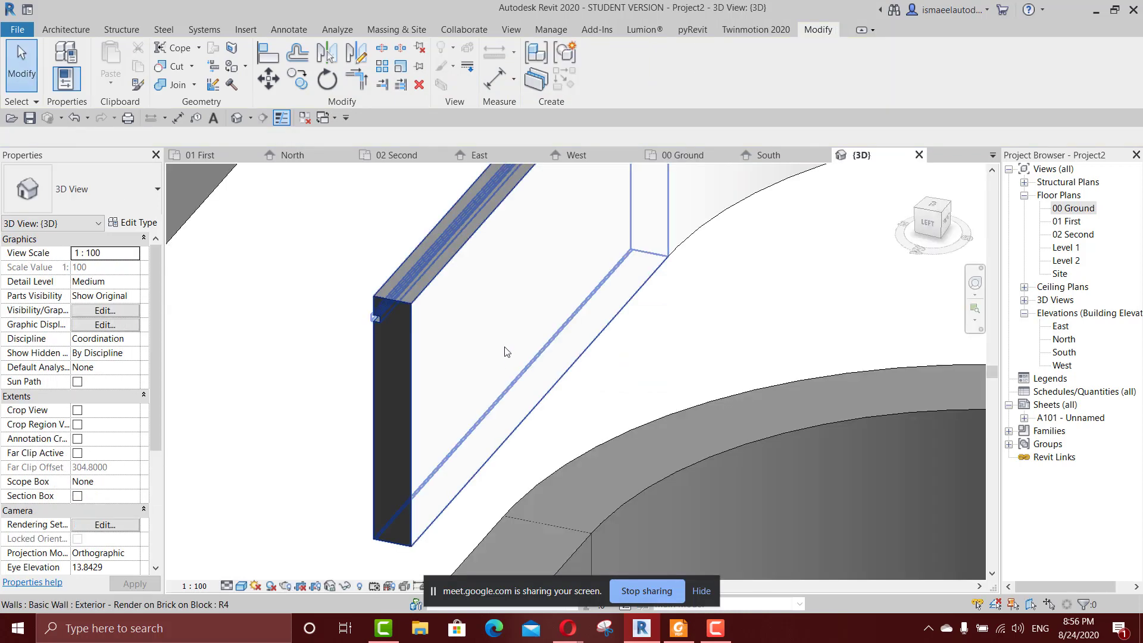
scroll(484, 484, "up", 5)
scroll(480, 411, "down", 2)
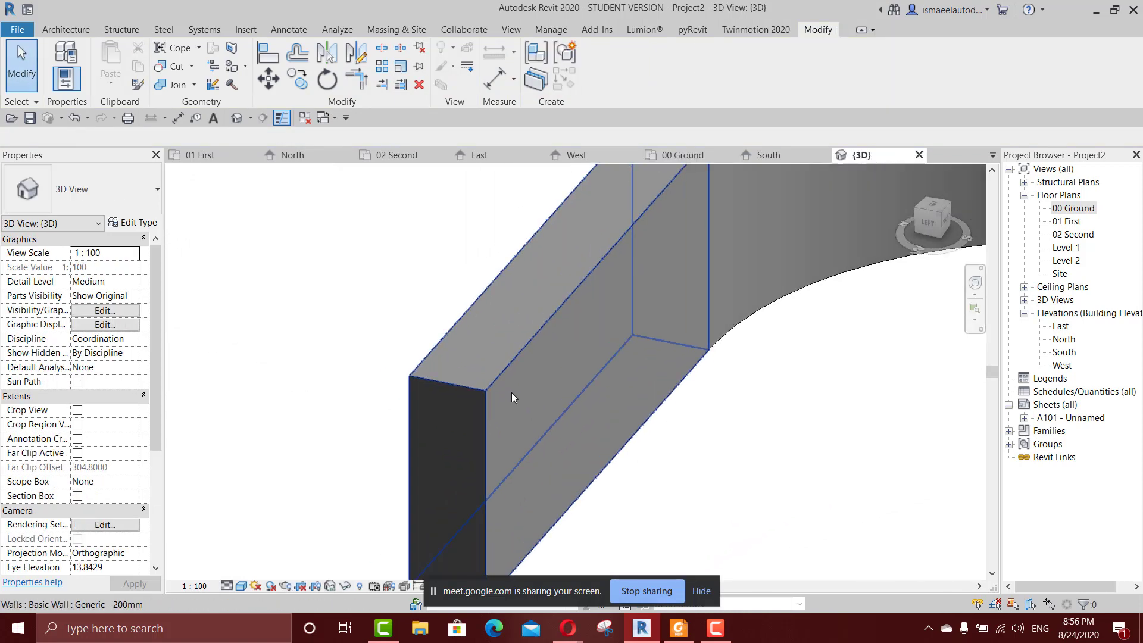
left_click(524, 383)
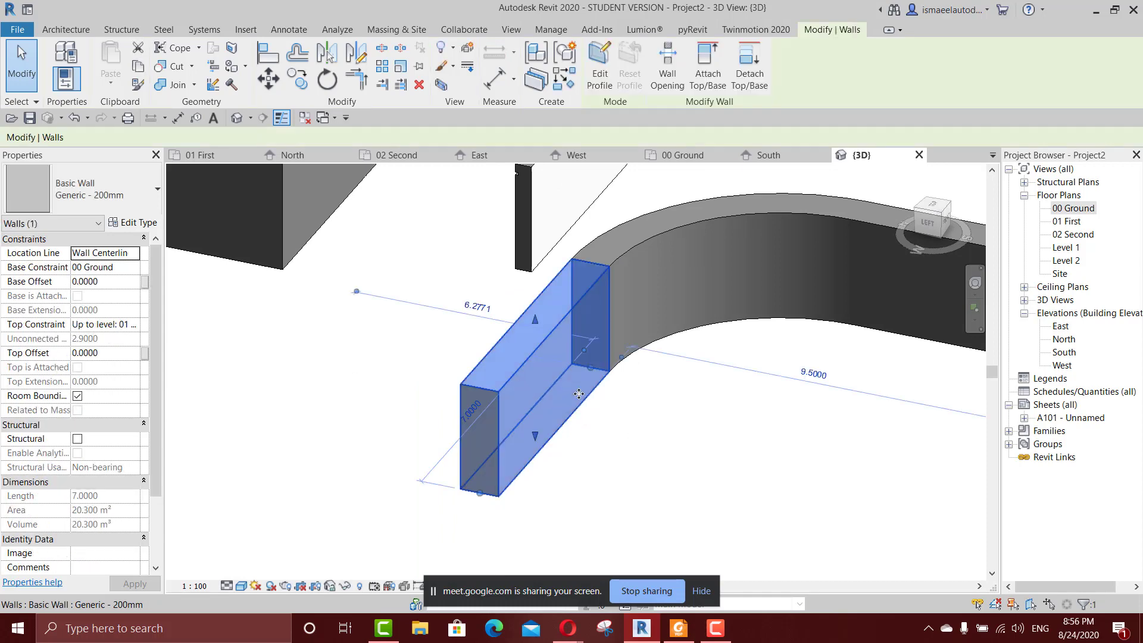
scroll(812, 405, "down", 3)
scroll(813, 414, "up", 4)
key("super+d")
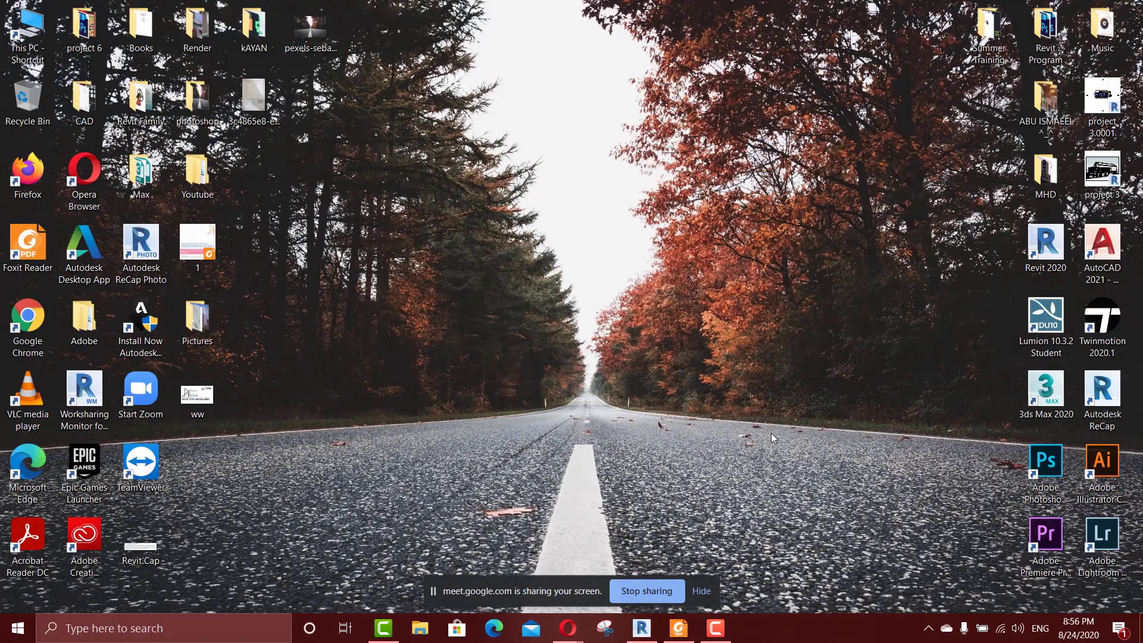
left_click(642, 628)
middle_click_drag(735, 475, 823, 441)
key("Escape")
scroll(743, 398, "down", 2)
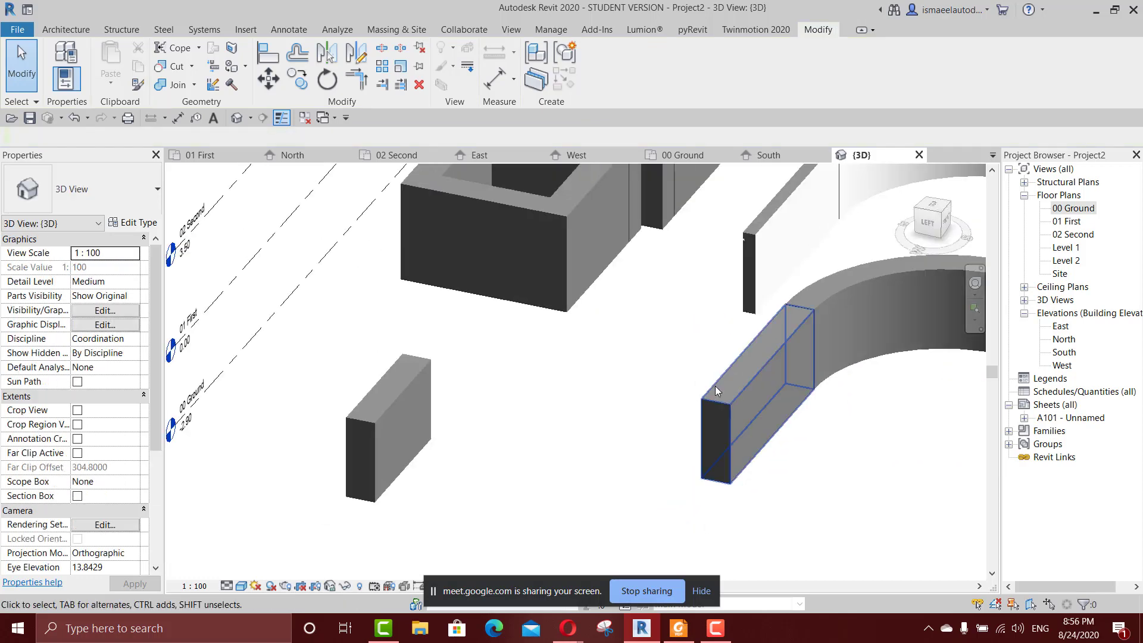
Set the structure layer thickness of the Generic - 200mm type to 0.2 m through the straight end of the curved wall.
middle_click_drag(739, 387, 686, 389)
left_click(686, 388)
left_click(140, 222)
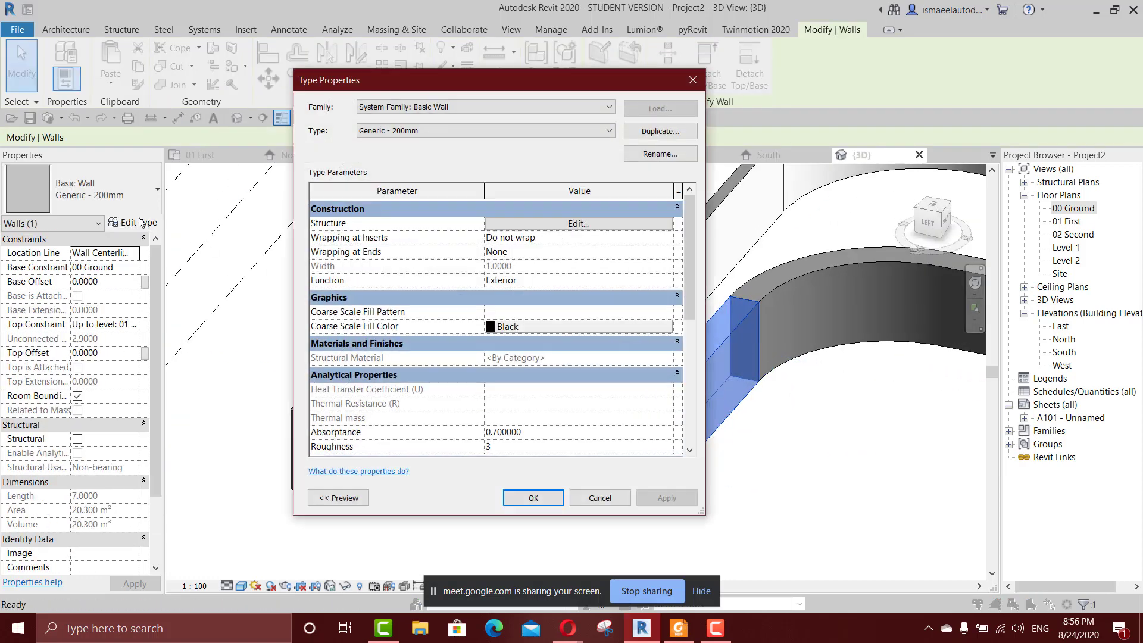
left_click_drag(516, 77, 359, 75)
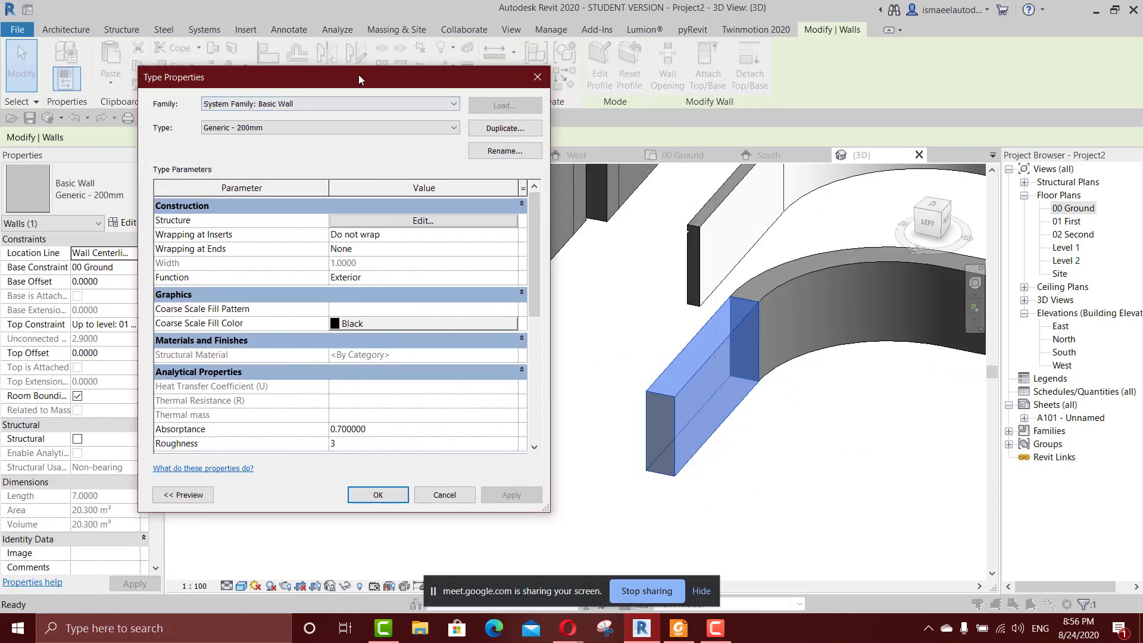
left_click(421, 223)
left_click(376, 230)
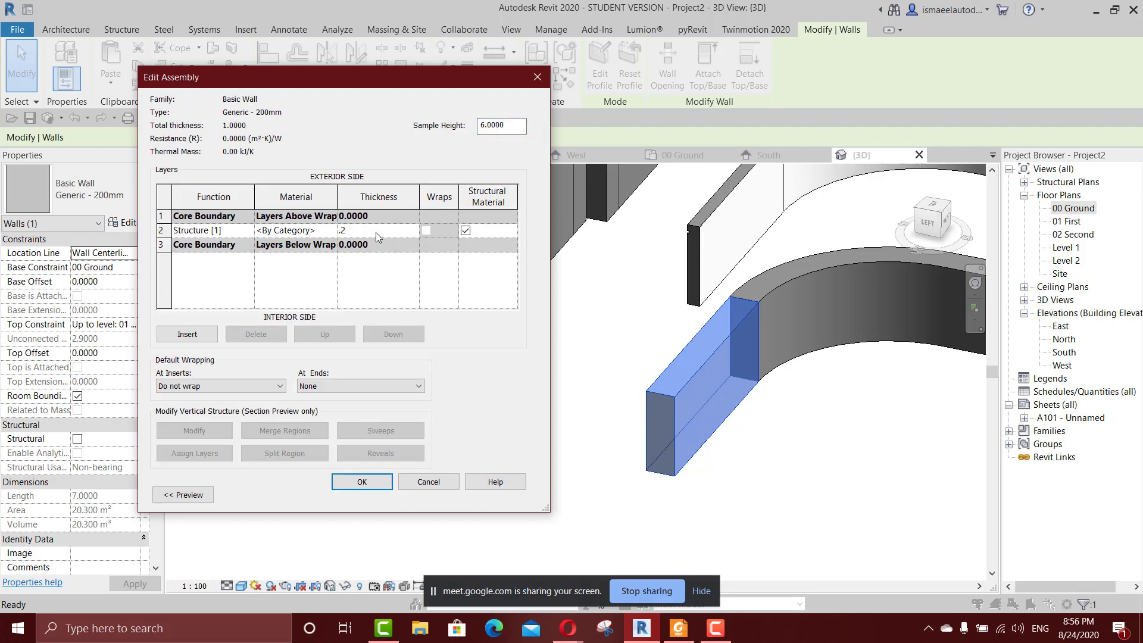
left_click(380, 480)
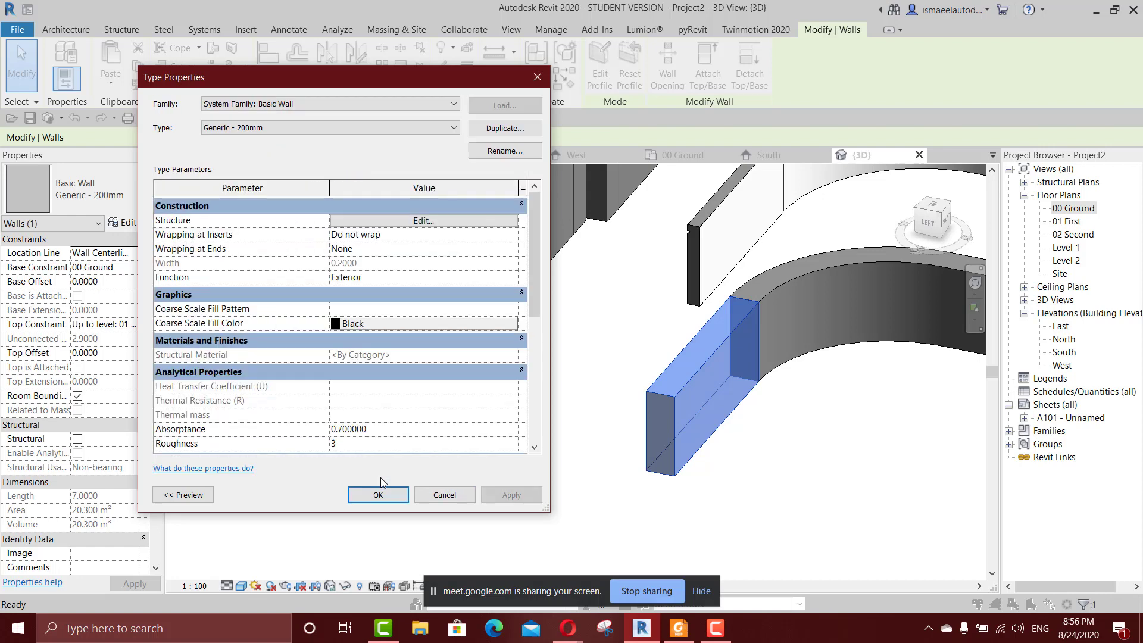
left_click(514, 496)
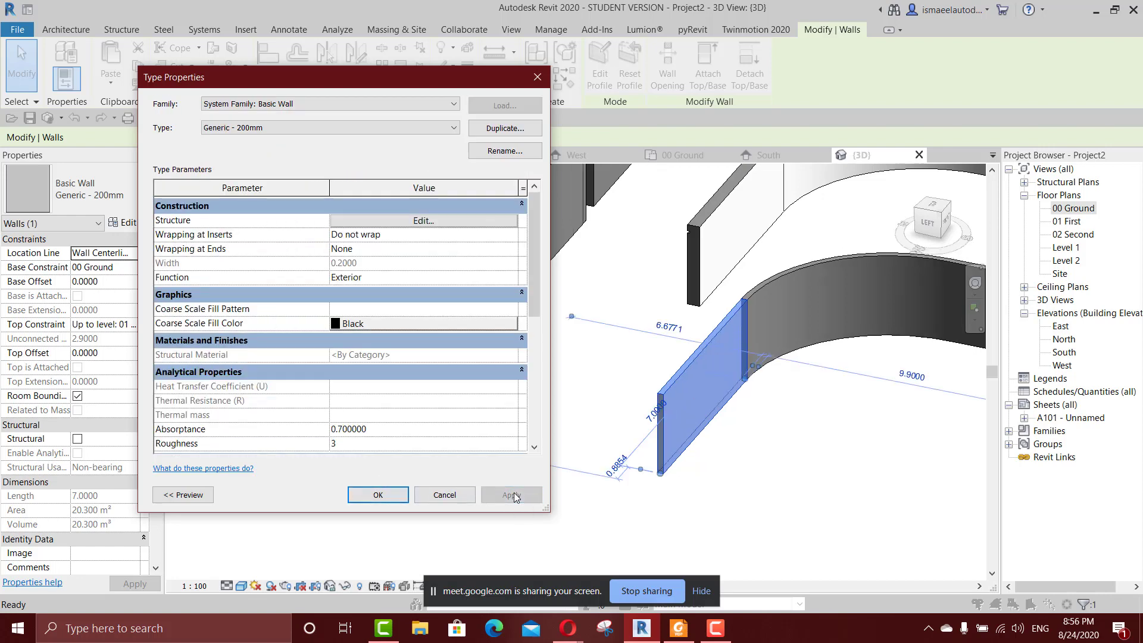
left_click(379, 495)
Assign the Brick, Common material to the structure layer of the Generic - 200mm wall type.
scroll(662, 386, "up", 2)
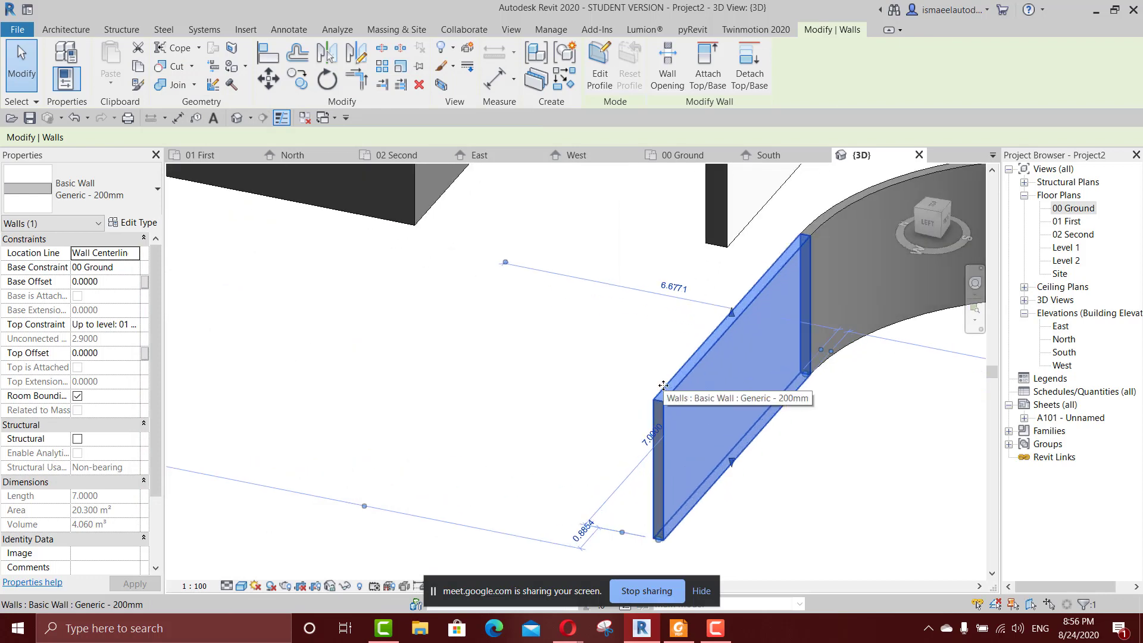
left_click(125, 222)
left_click(451, 224)
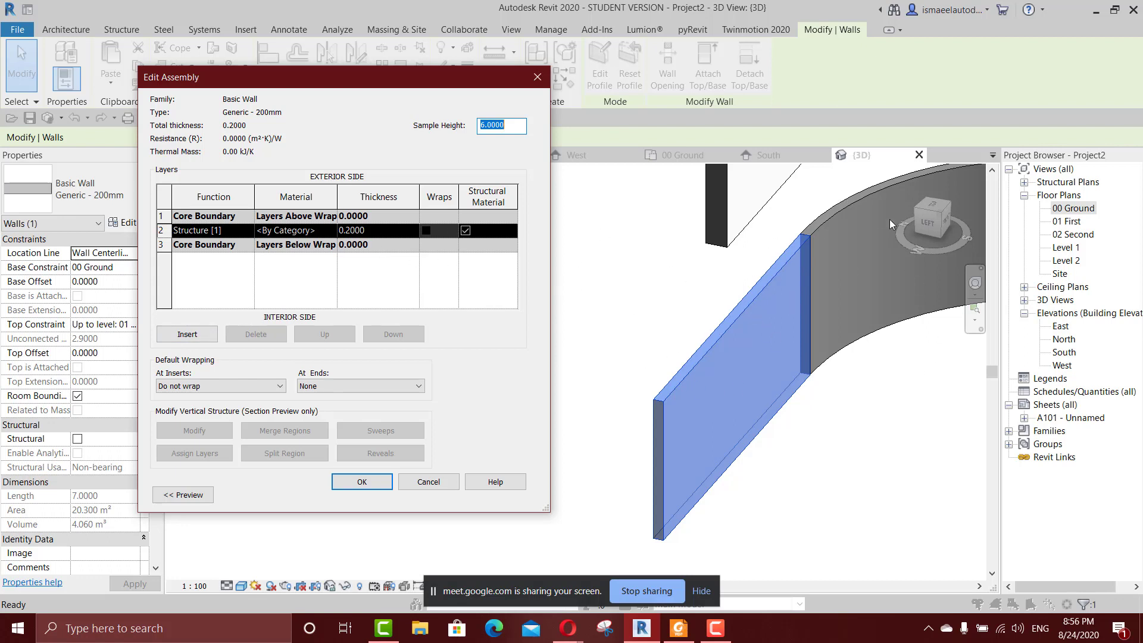
left_click(333, 235)
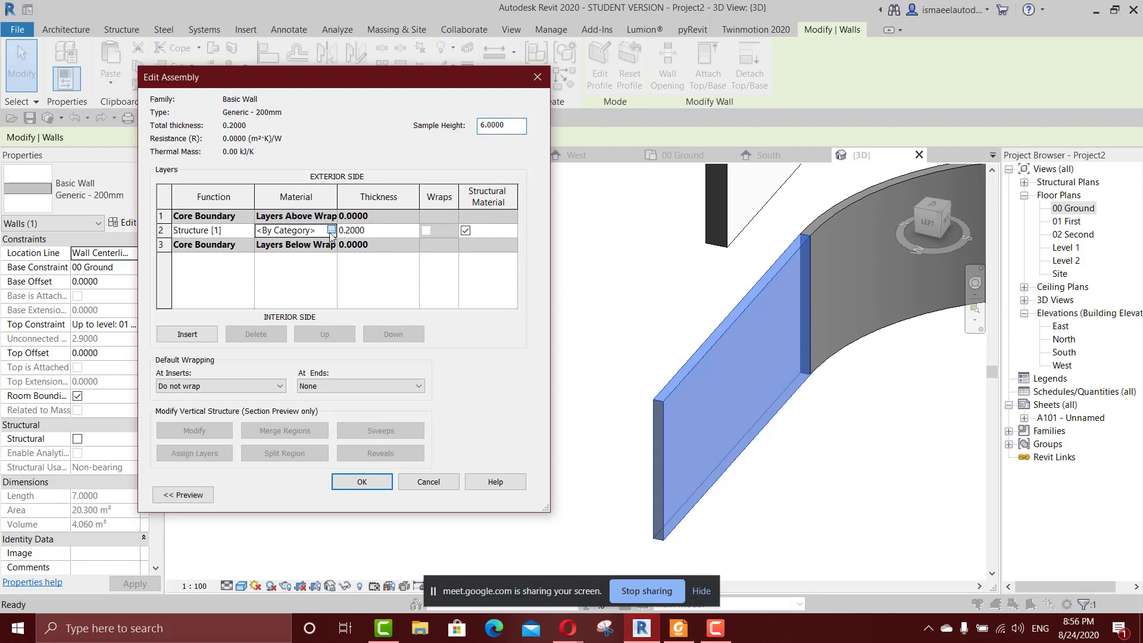
left_click(331, 230)
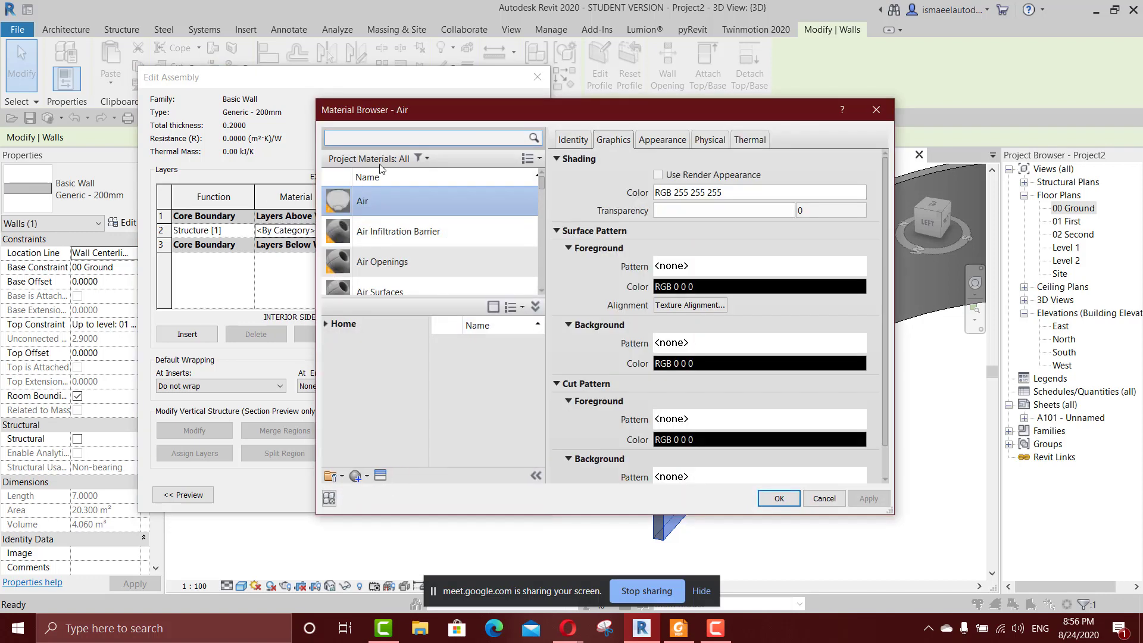
type("b")
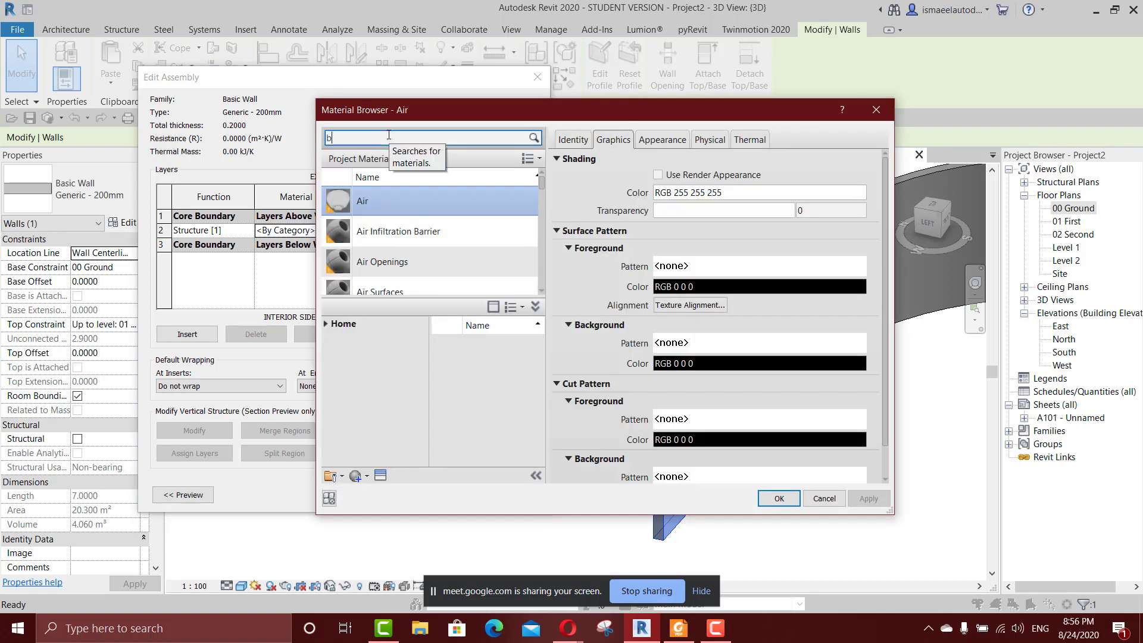
type("ri")
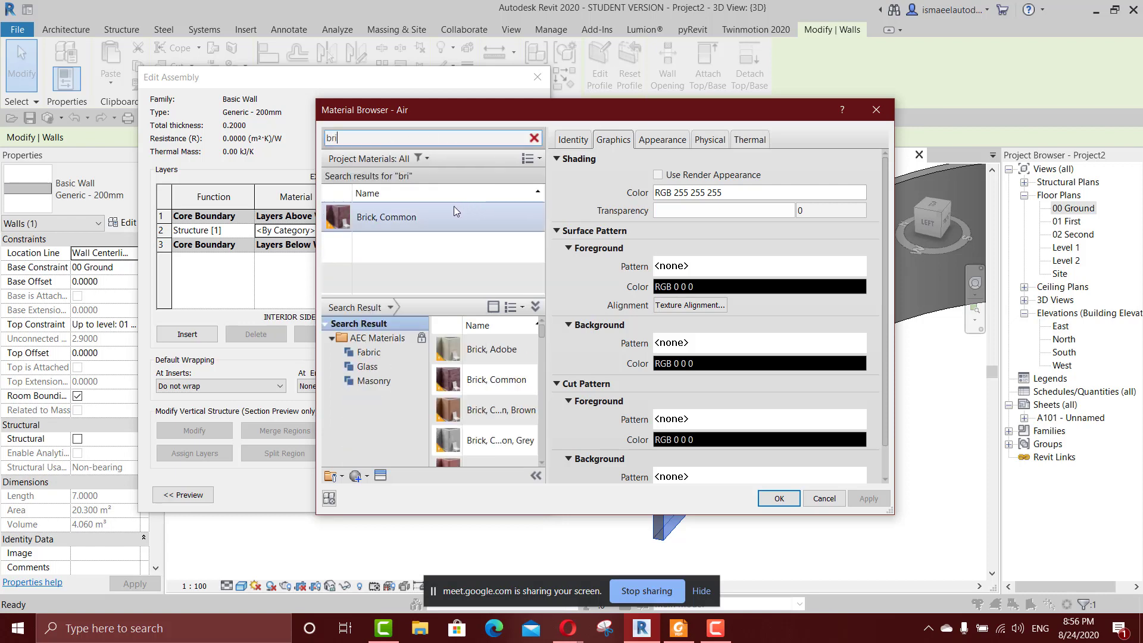
left_click(454, 206)
left_click(779, 499)
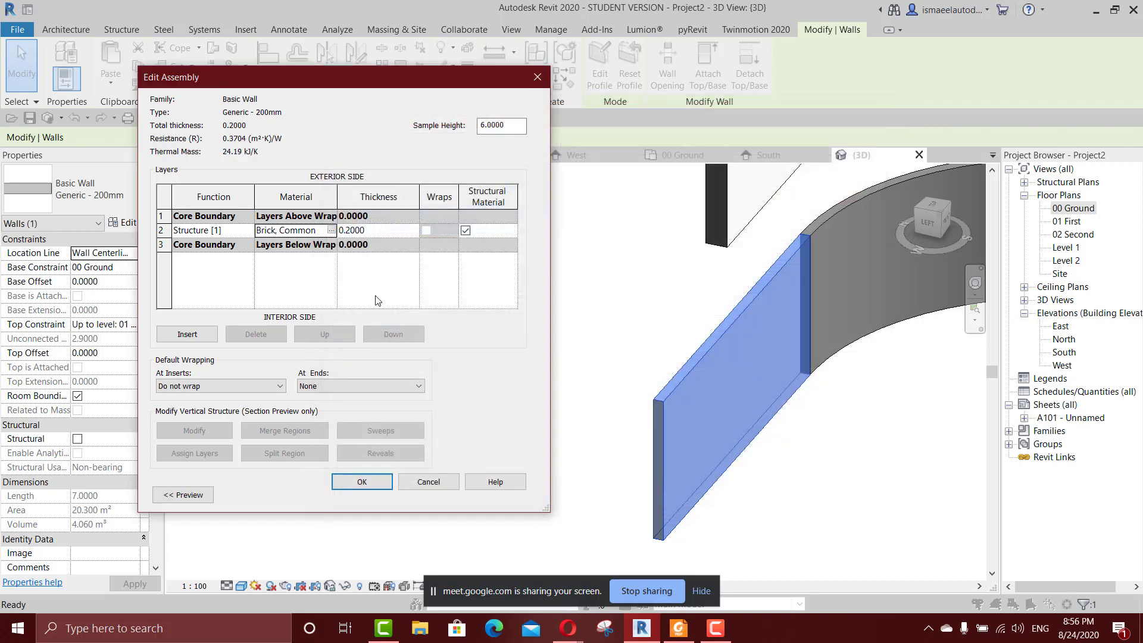
Insert a new layer outside the core on the exterior side and set its thickness to 0.05 m.
left_click(187, 334)
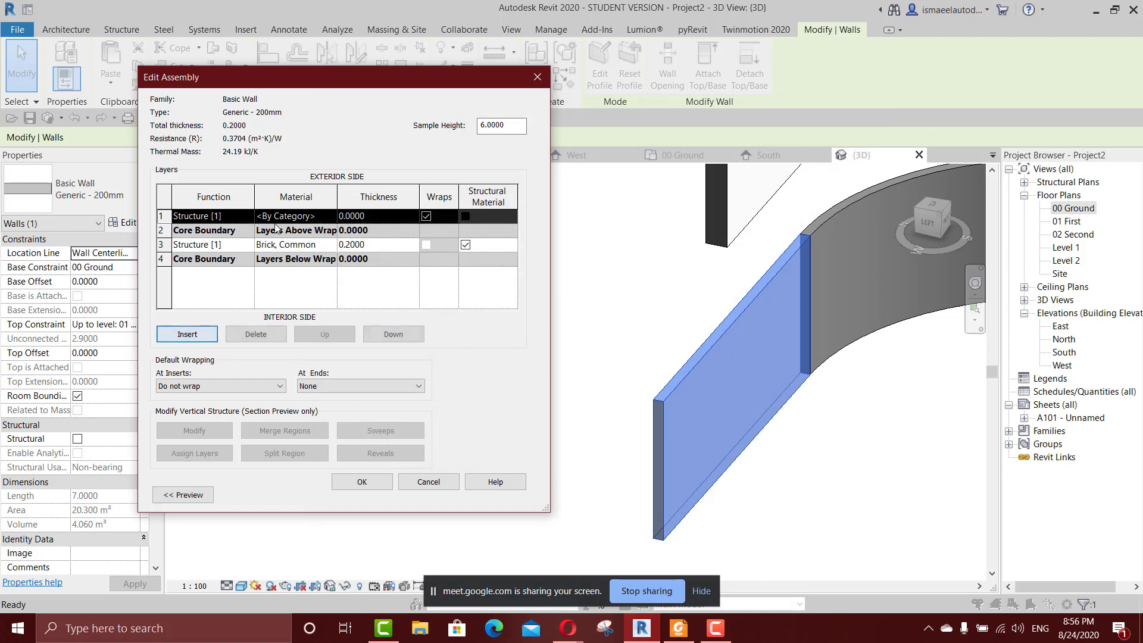
left_click(369, 217)
left_click_drag(369, 218, 338, 230)
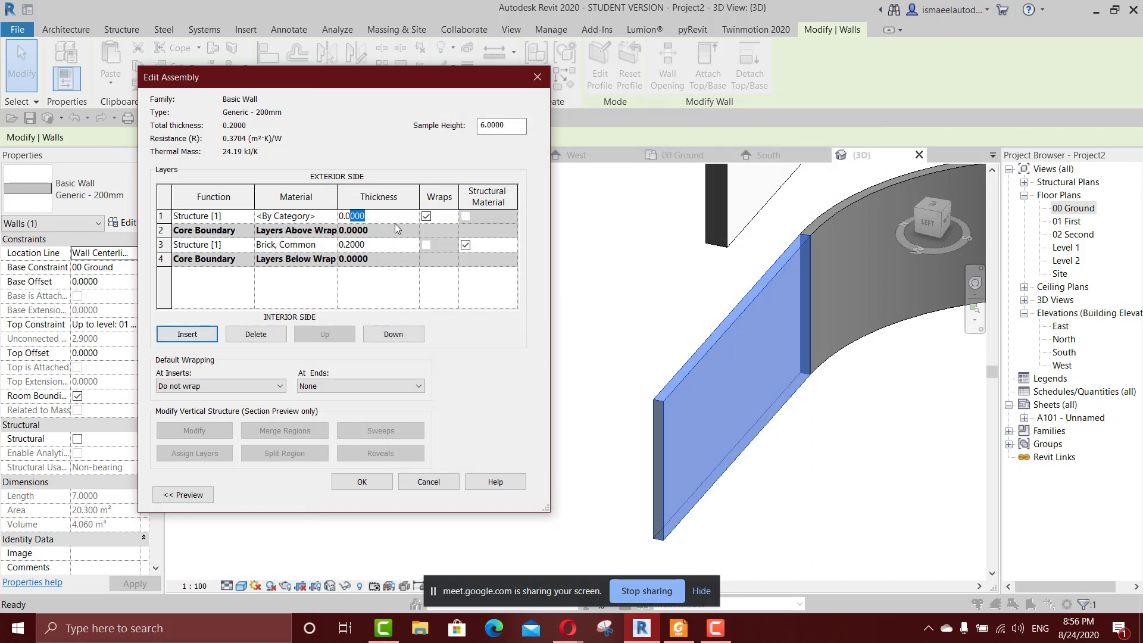
double_click(390, 220)
type("0.05")
Assign the Gypsum Wall Board material to the new exterior layer and apply the changed wall type.
left_click(330, 217)
left_click(332, 216)
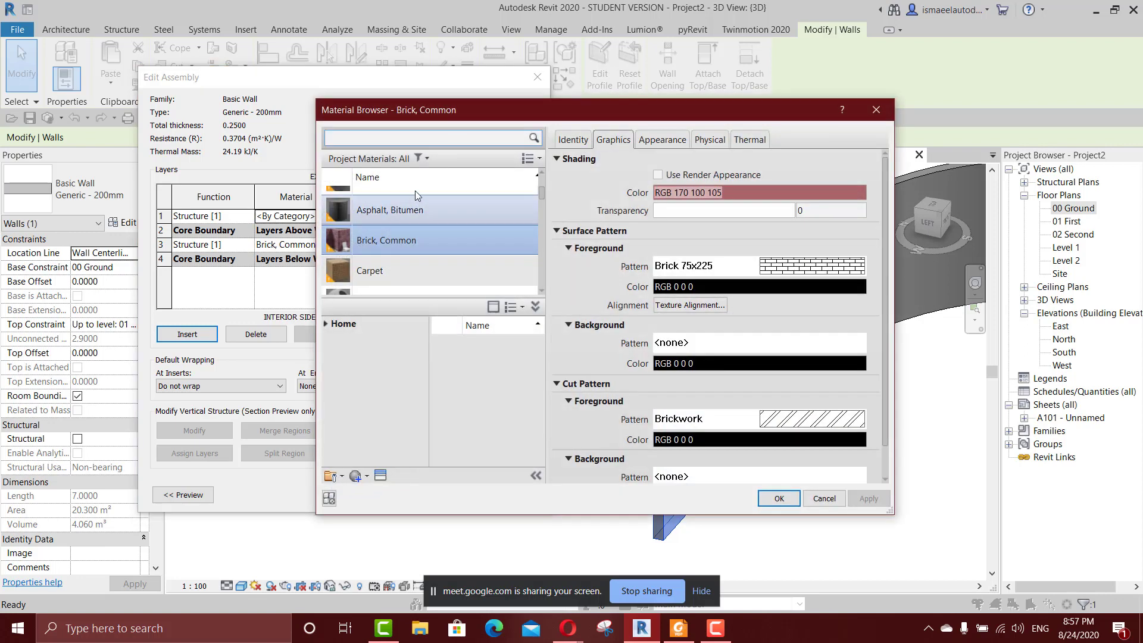
type("plas")
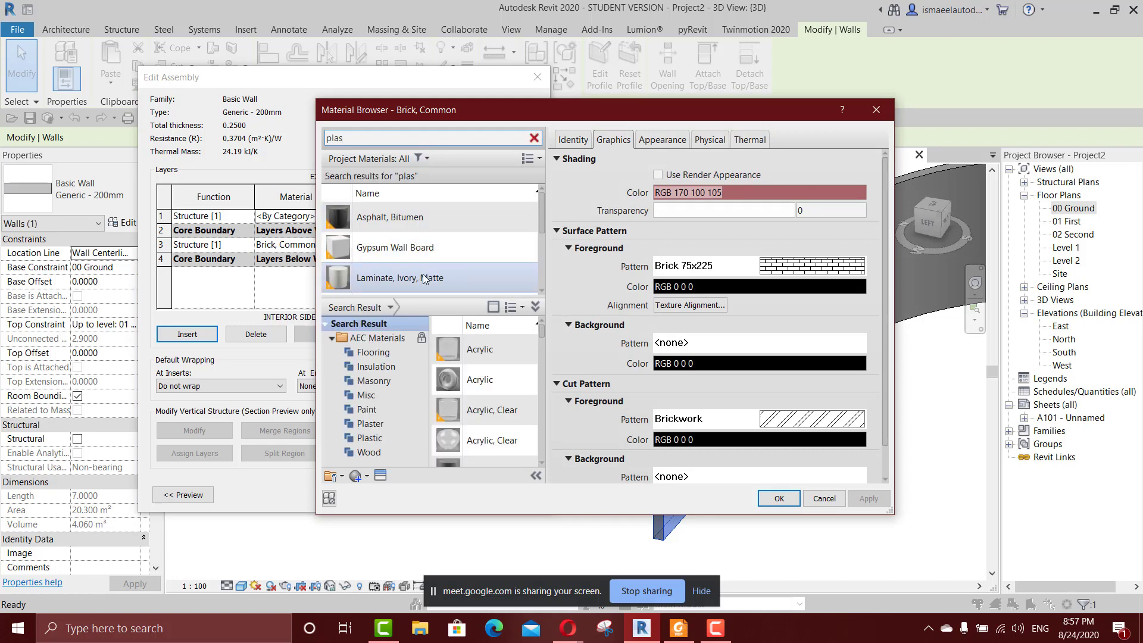
scroll(445, 248, "down", 3)
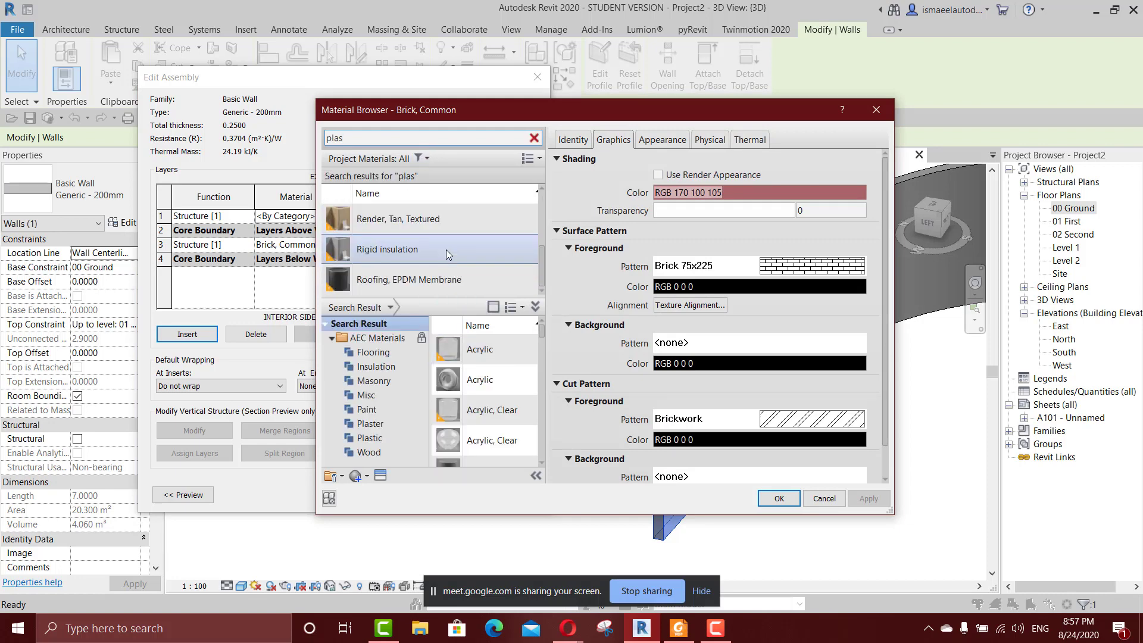
scroll(445, 249, "up", 3)
double_click(441, 245)
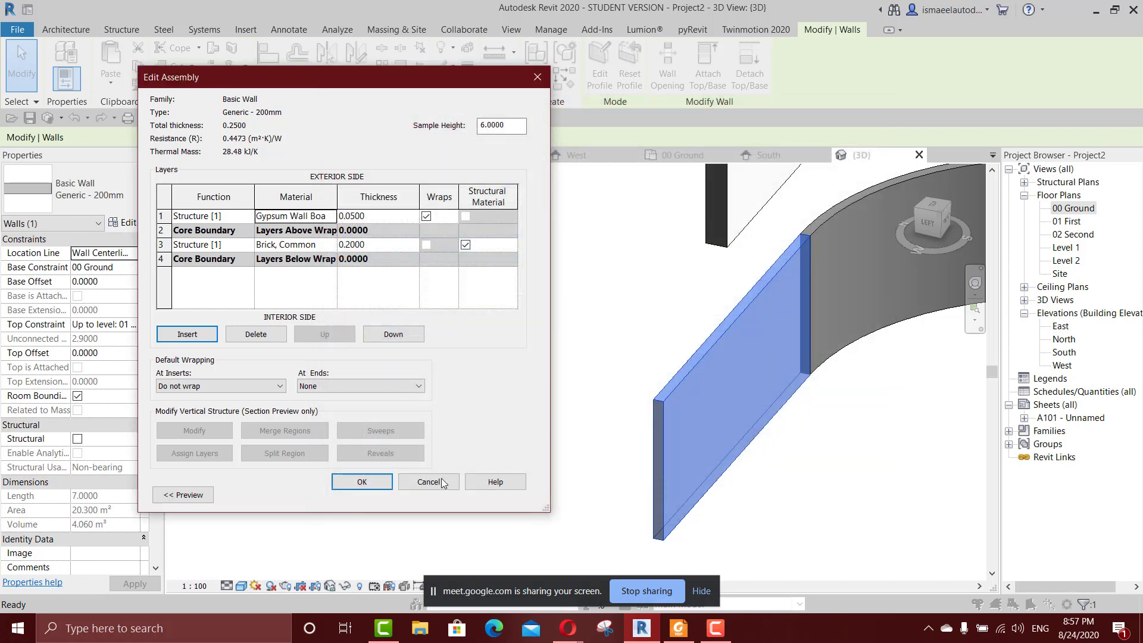
left_click(387, 481)
left_click(507, 496)
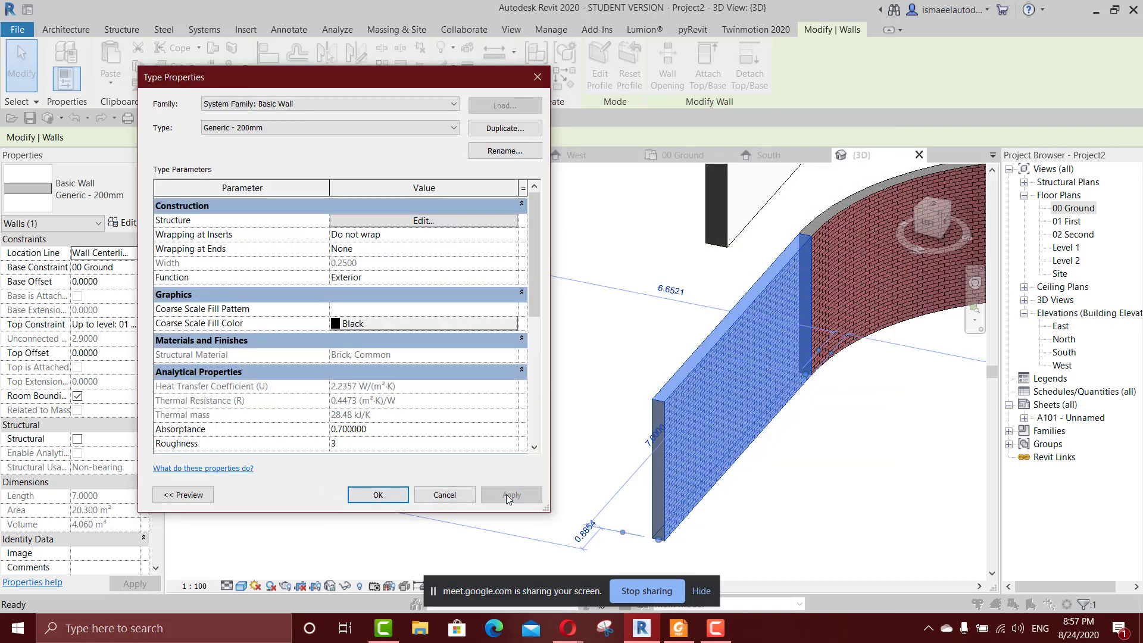
left_click(403, 494)
Switch the 3D view to the Realistic visual style and examine the brick wall's surface and end up close.
scroll(537, 458, "down", 1)
left_click(831, 436)
scroll(830, 426, "up", 3)
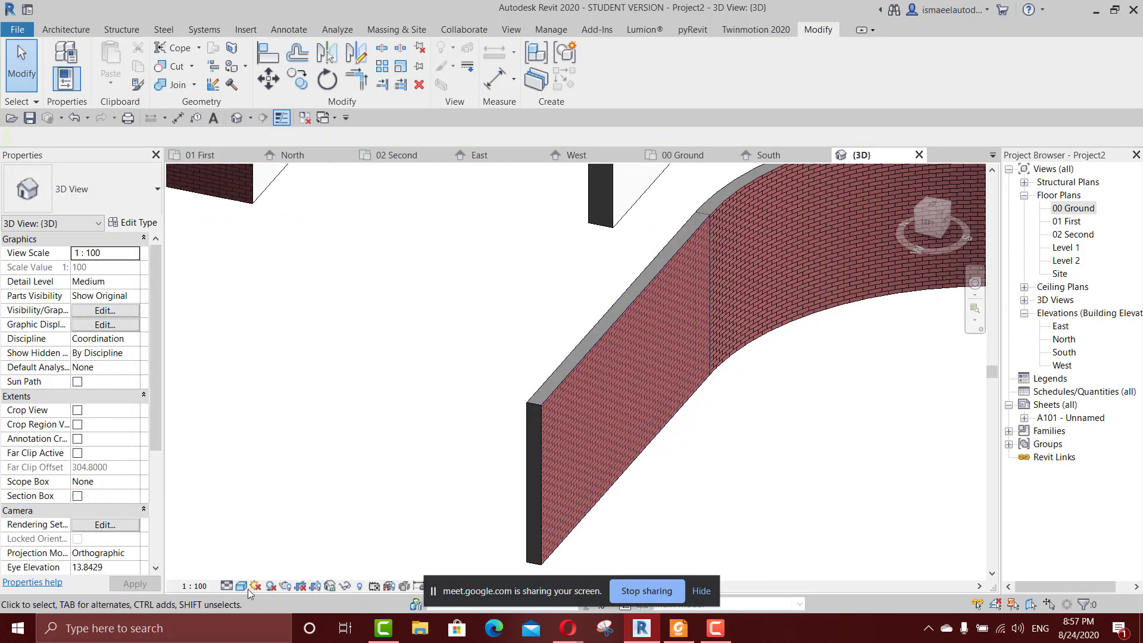
left_click(247, 588)
left_click(268, 557)
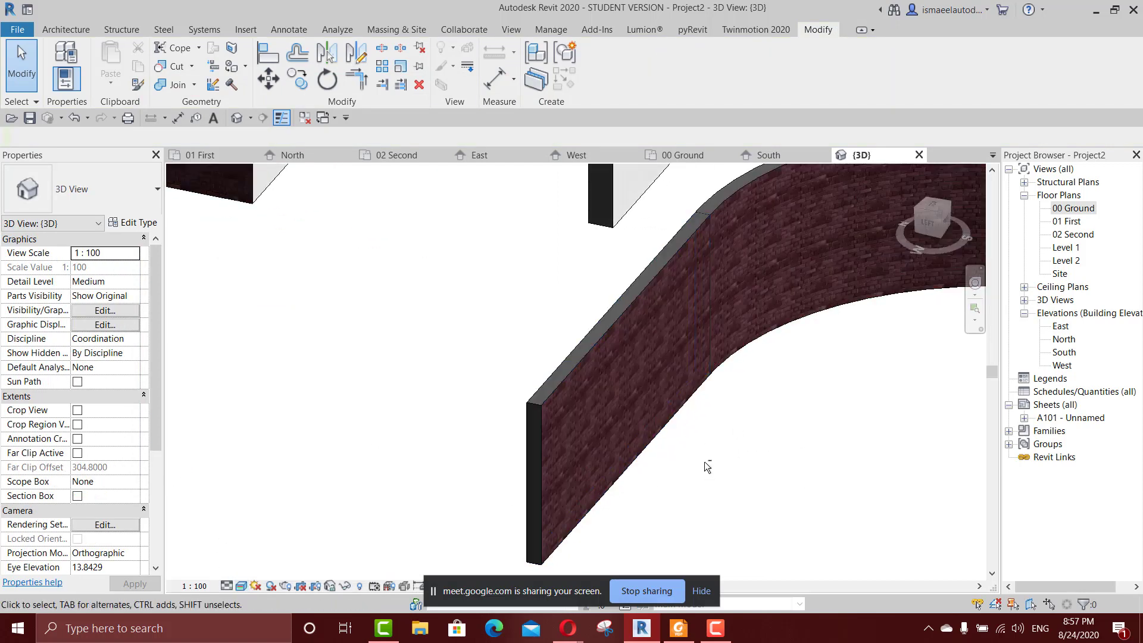
scroll(384, 321, "up", 5)
middle_click_drag(503, 350, 603, 324)
middle_click_drag(595, 324, 271, 189)
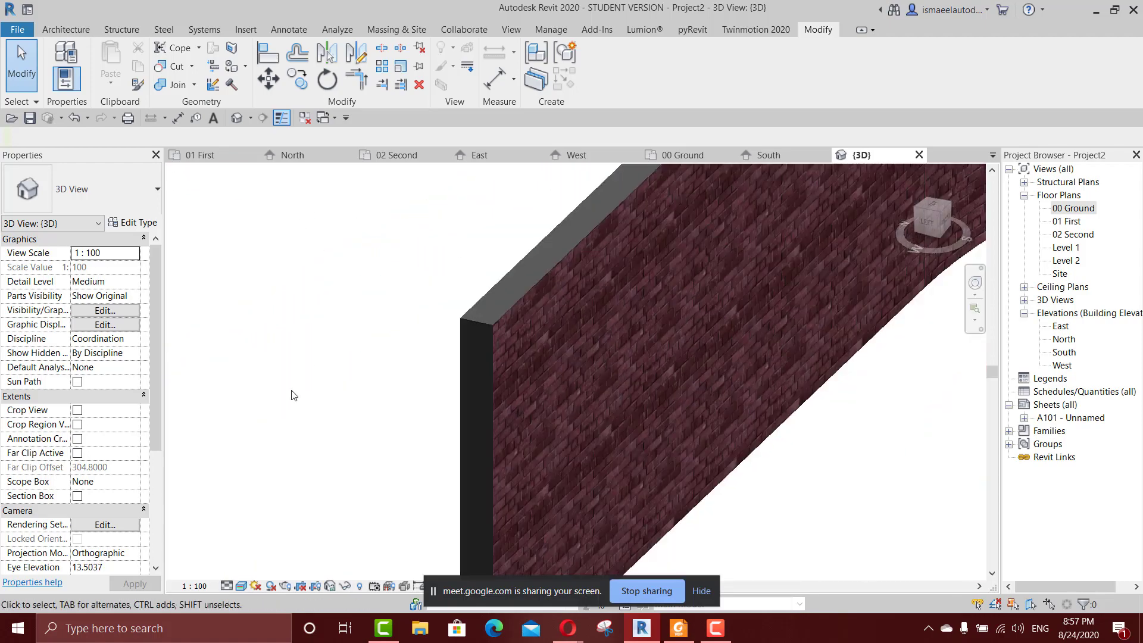
Return the 3D view to the Shaded visual style and look at the end face of the brick wall.
left_click(229, 585)
left_click(258, 570)
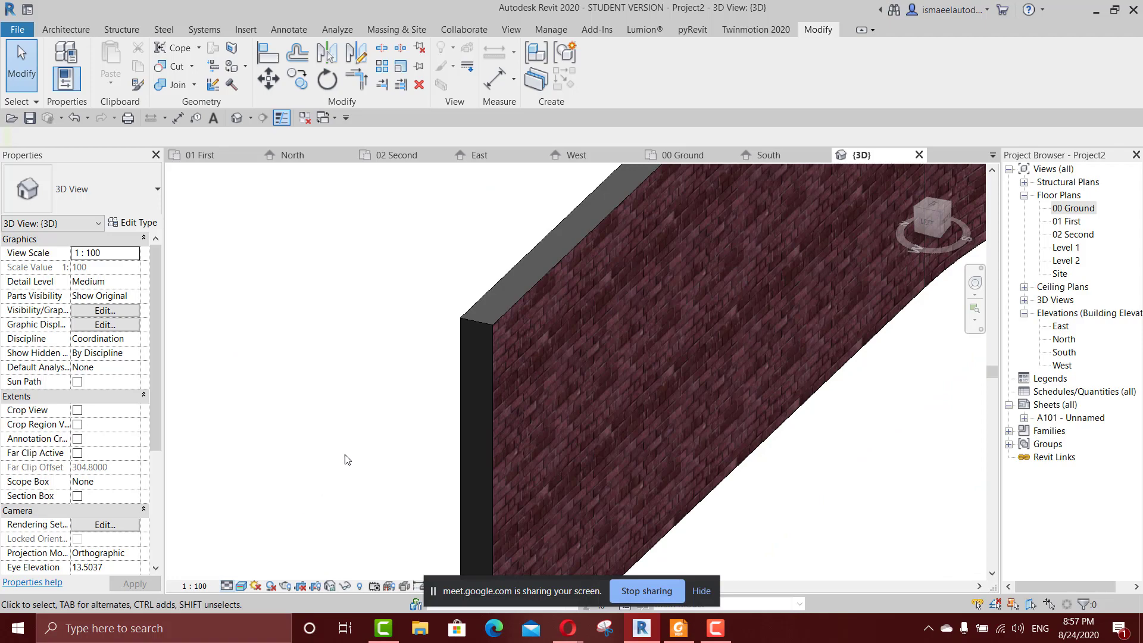
key("s")
key("d")
middle_click_drag(351, 433, 460, 327, "shift")
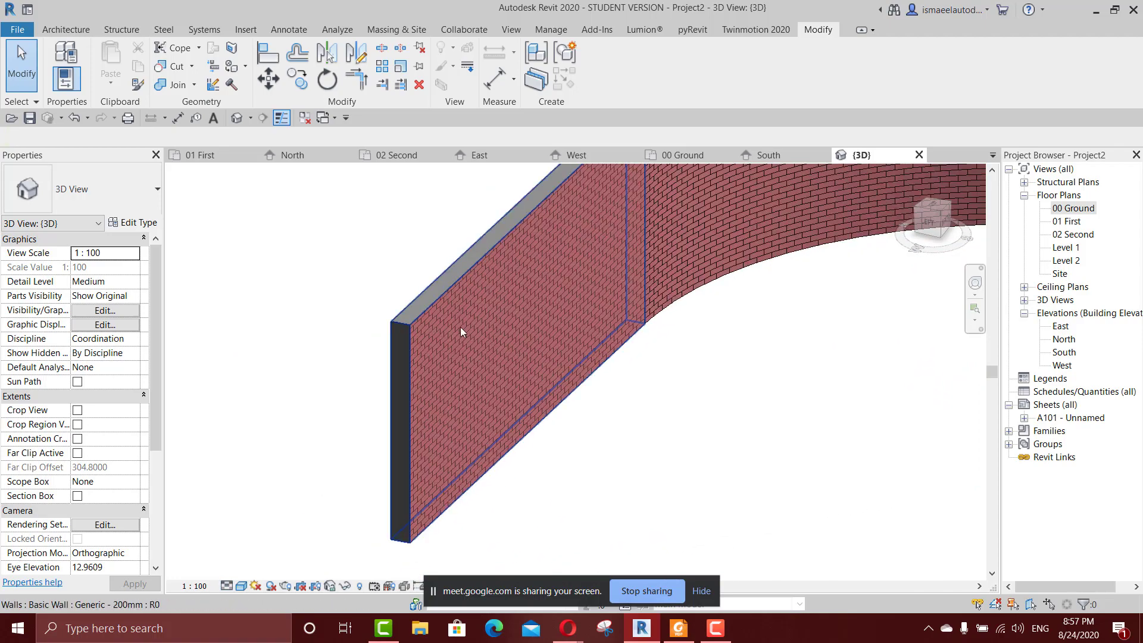
Review the layer materials and thicknesses in the structure of the straight brick wall's Generic - 200mm type.
double_click(460, 326)
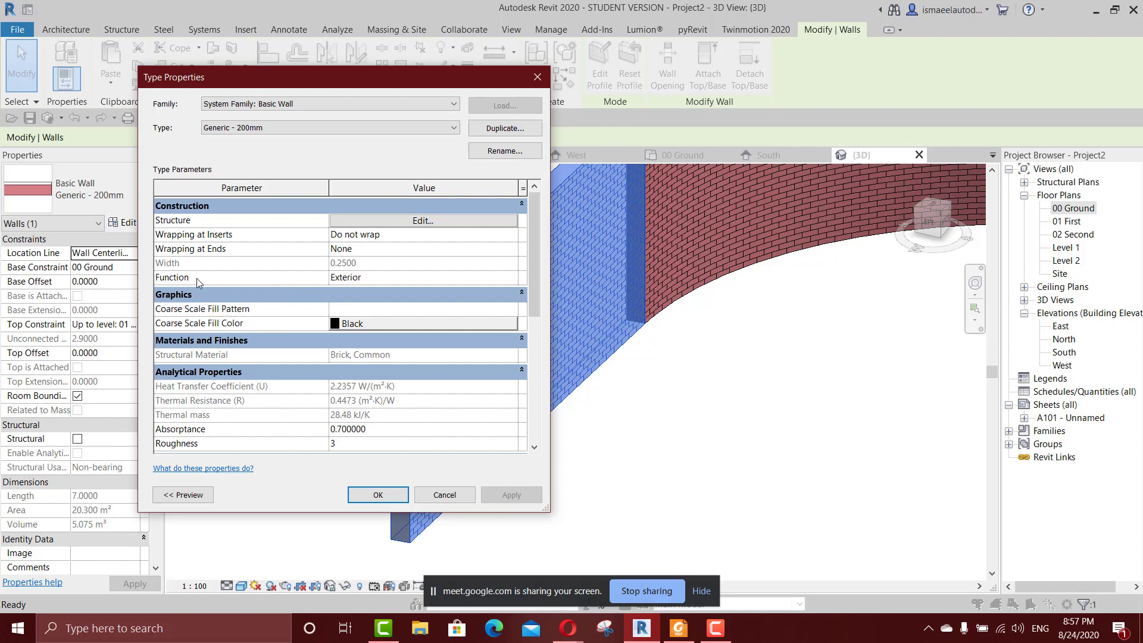
left_click(391, 221)
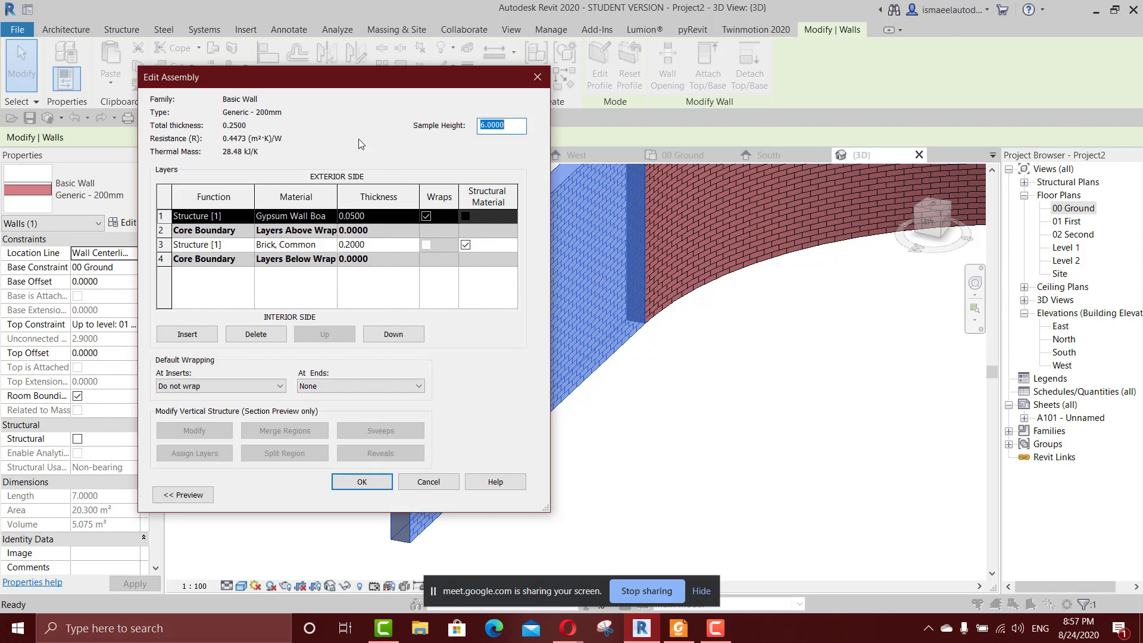
left_click(454, 480)
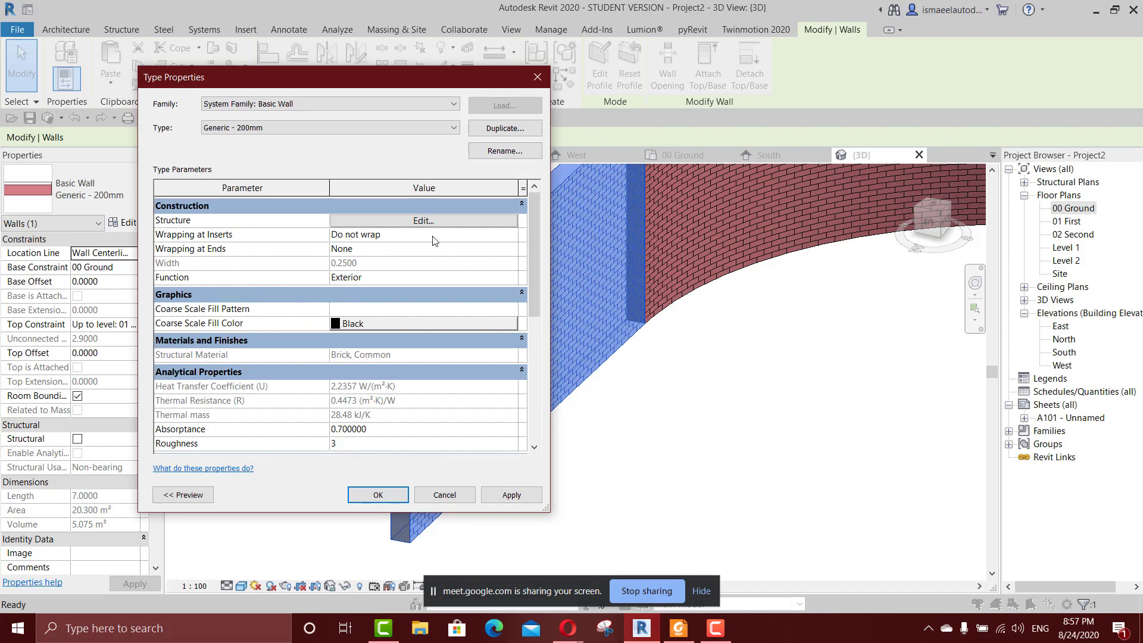
left_click(528, 74)
key("Escape")
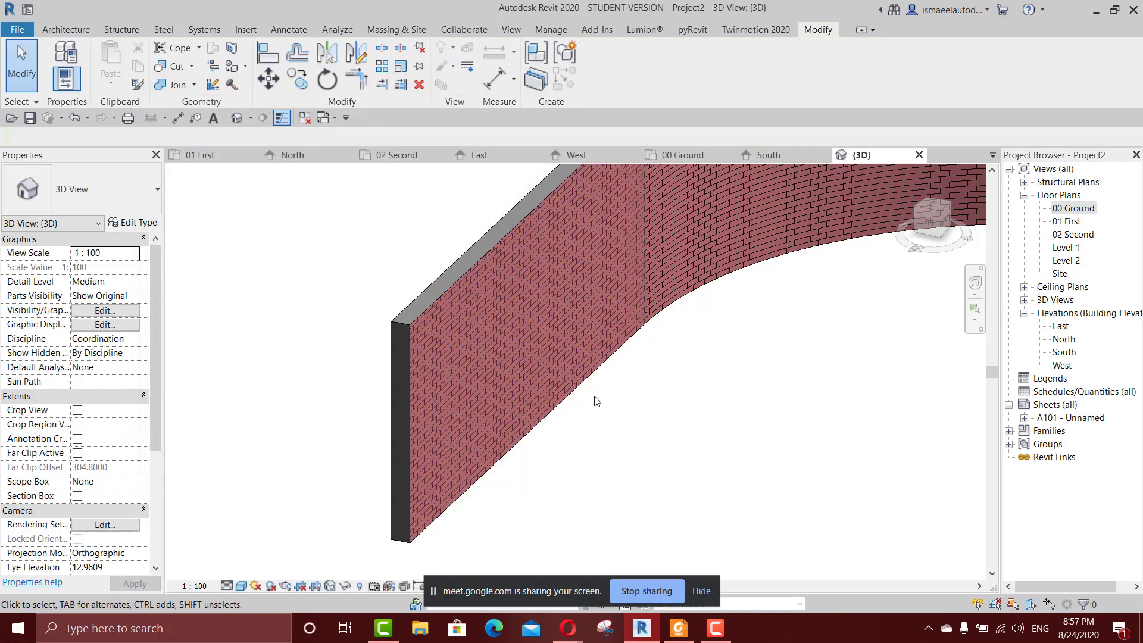
Look over the curved brick wall run in 3D and recheck the layer assembly of its straight end segment.
scroll(416, 356, "down", 5)
middle_click_drag(455, 373, 479, 408)
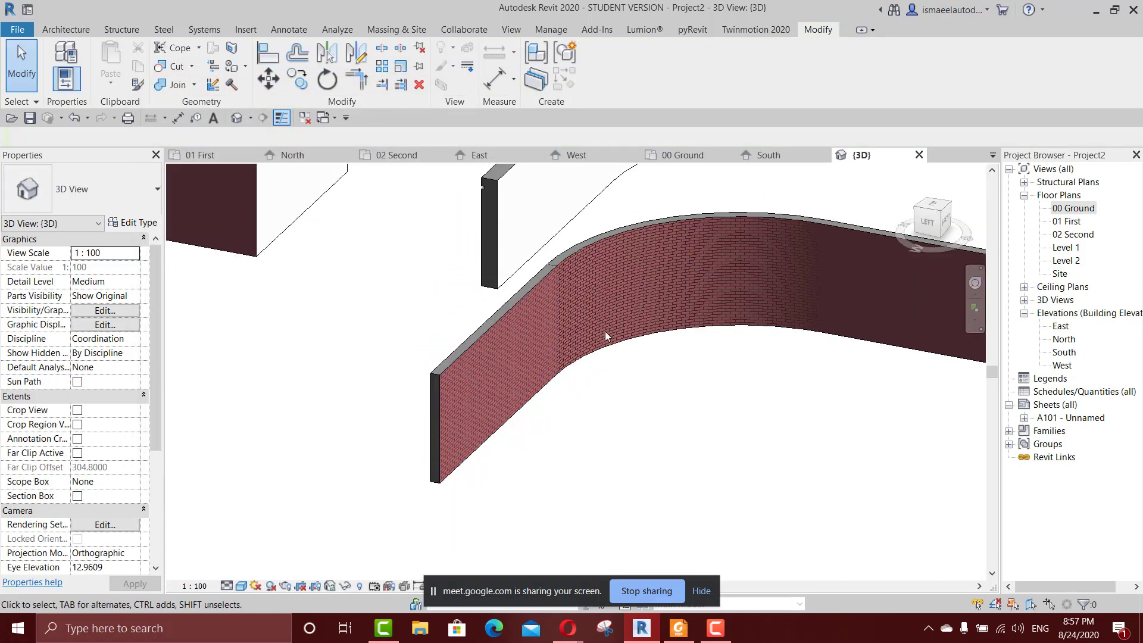
scroll(598, 296, "up", 4)
scroll(598, 295, "down", 3)
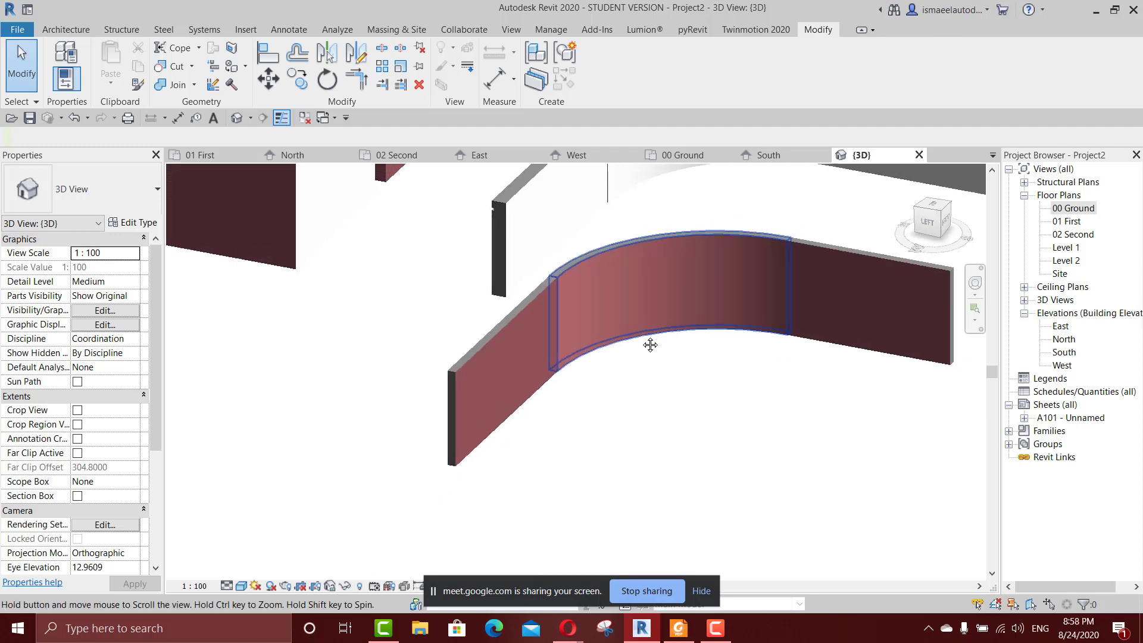
left_click(501, 382)
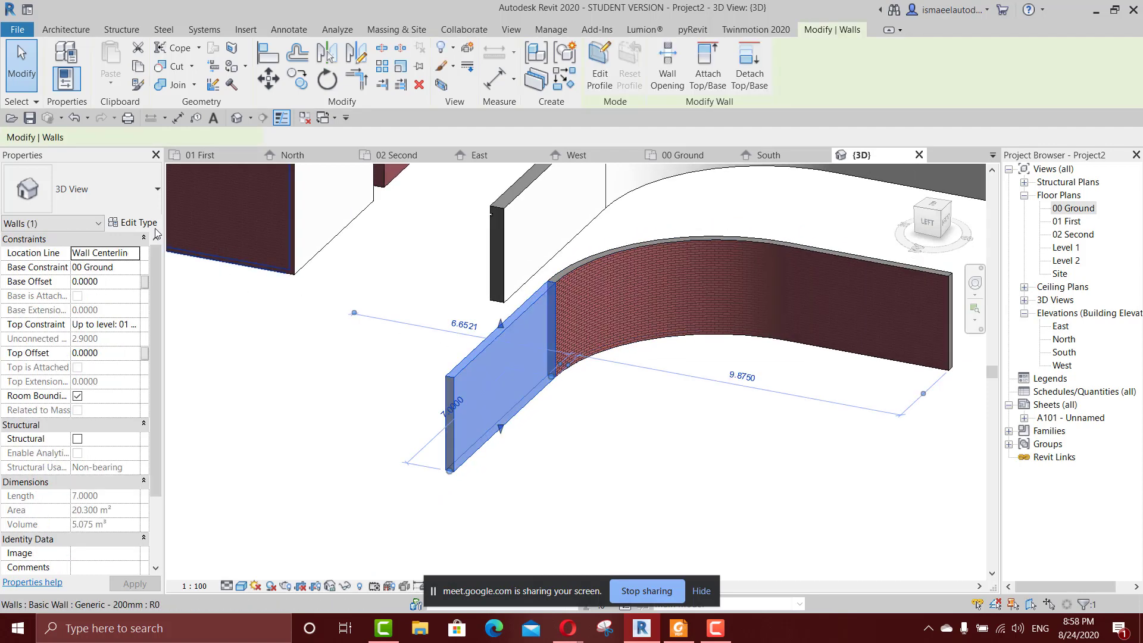
left_click(133, 222)
left_click(447, 225)
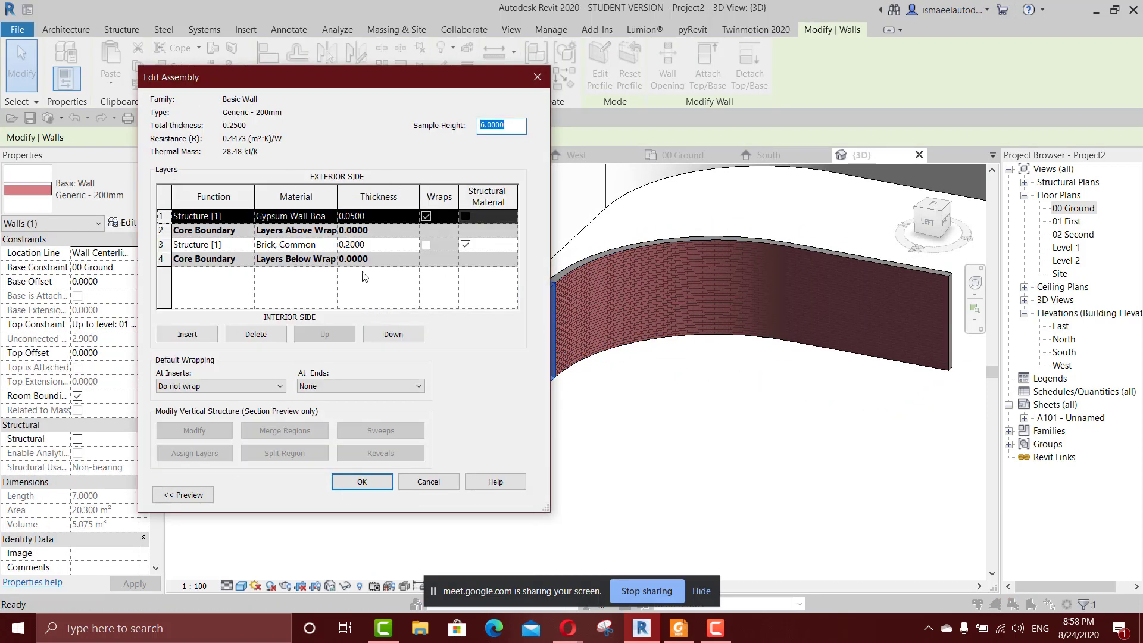
left_click(538, 77)
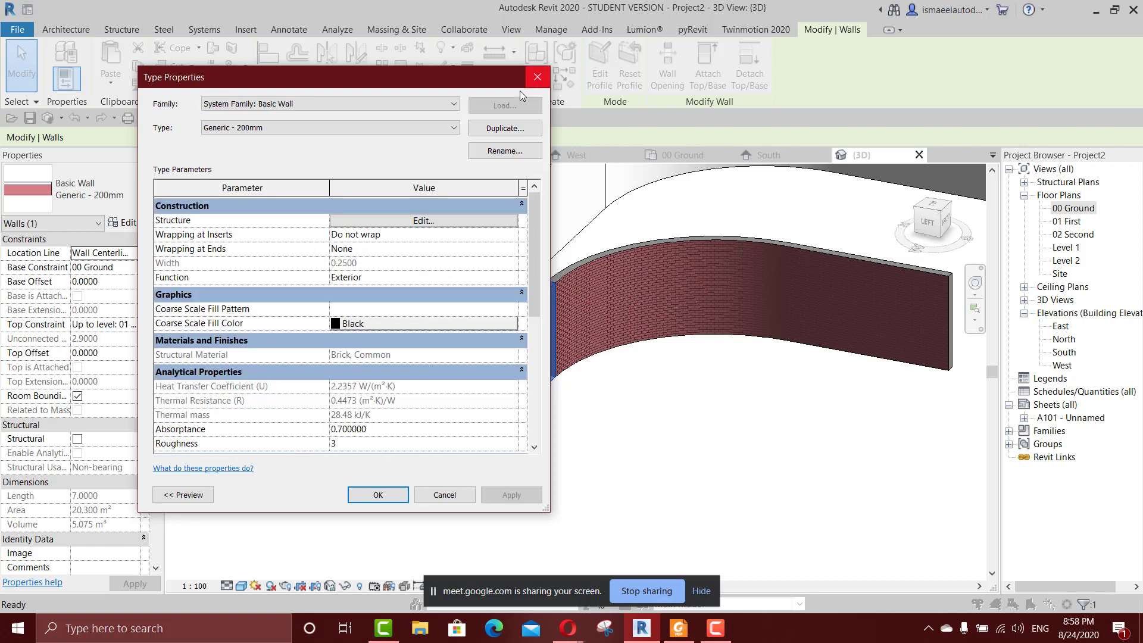
left_click(538, 77)
scroll(567, 314, "down", 5)
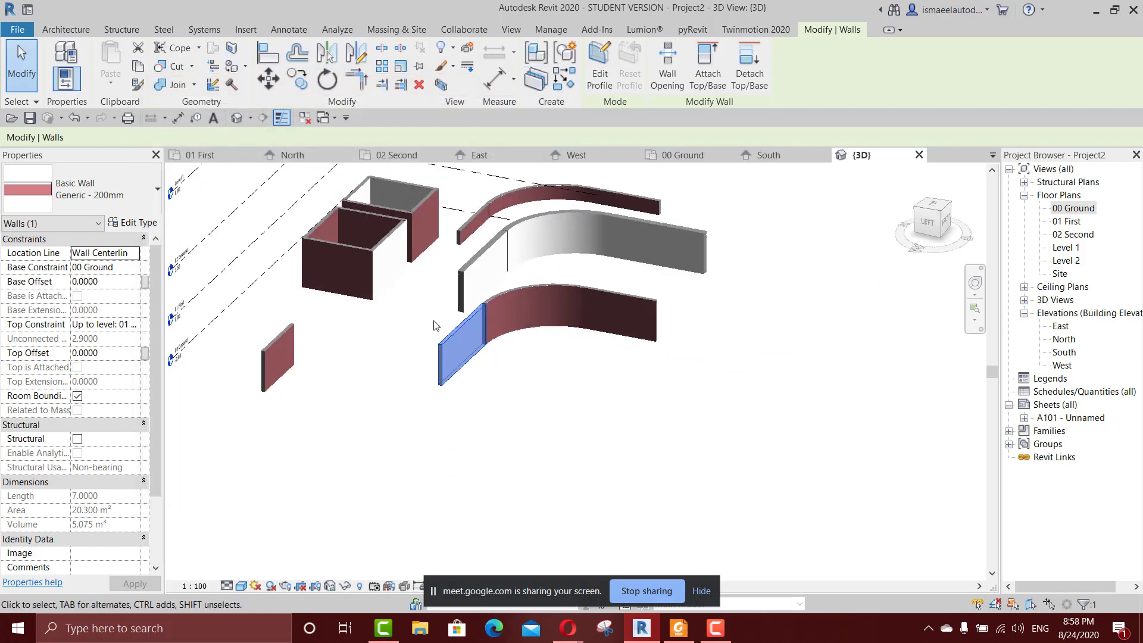
middle_click_drag(488, 363, 451, 376, "shift")
scroll(451, 376, "up", 3)
key("Escape")
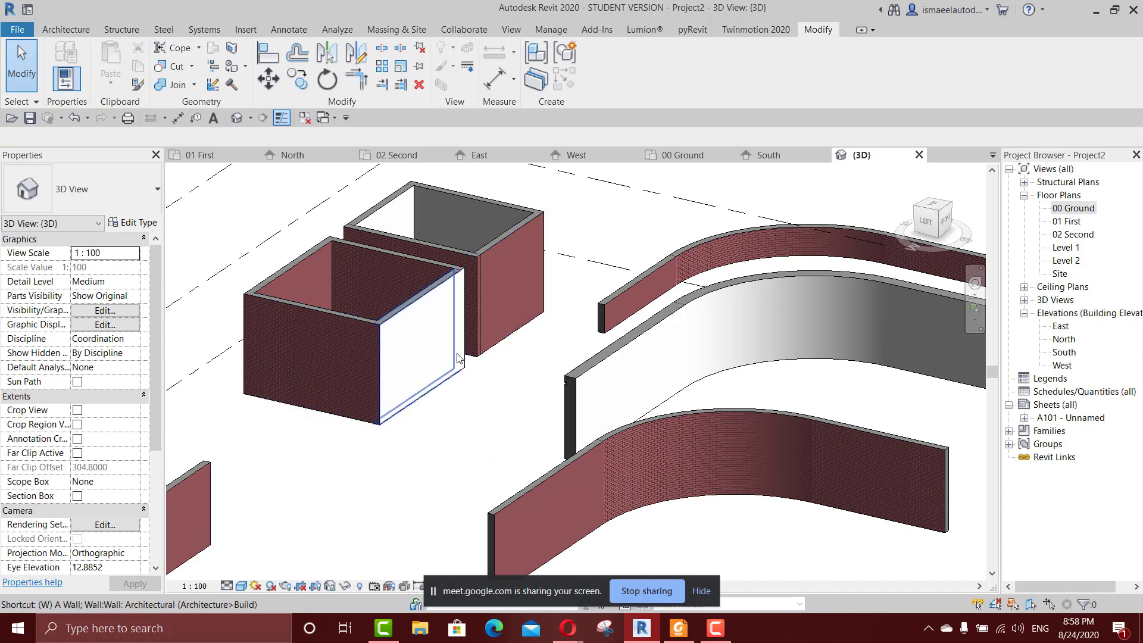
key("w")
key("a")
key("Escape")
key("Escape")
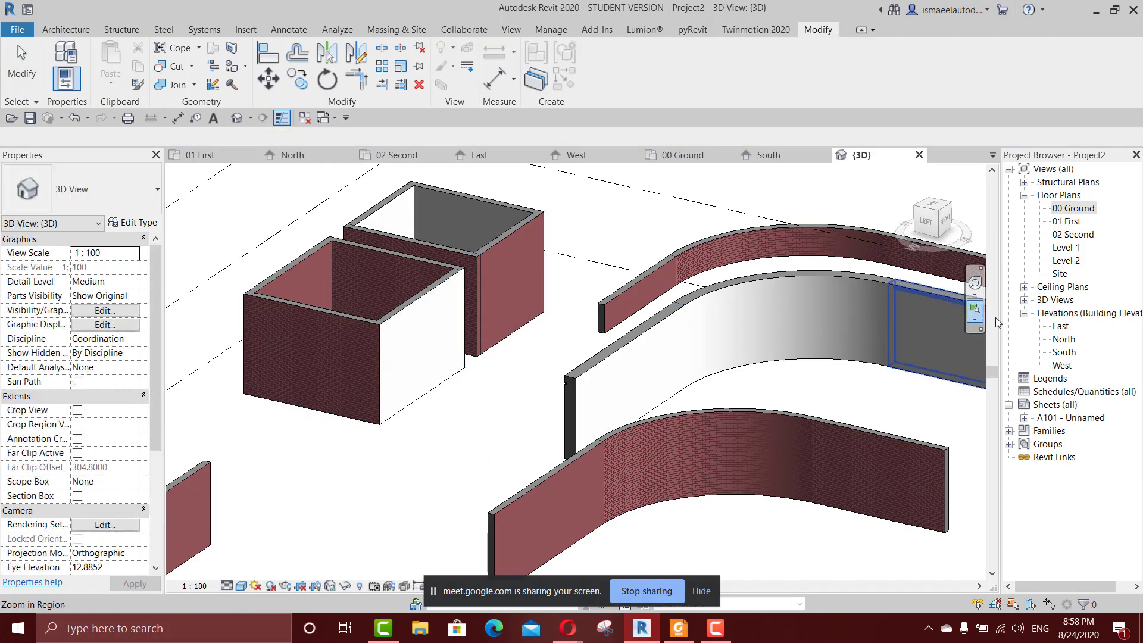
Open the North elevation of Project2 and examine the names and heights of its levels.
double_click(1065, 338)
scroll(922, 373, "down", 4)
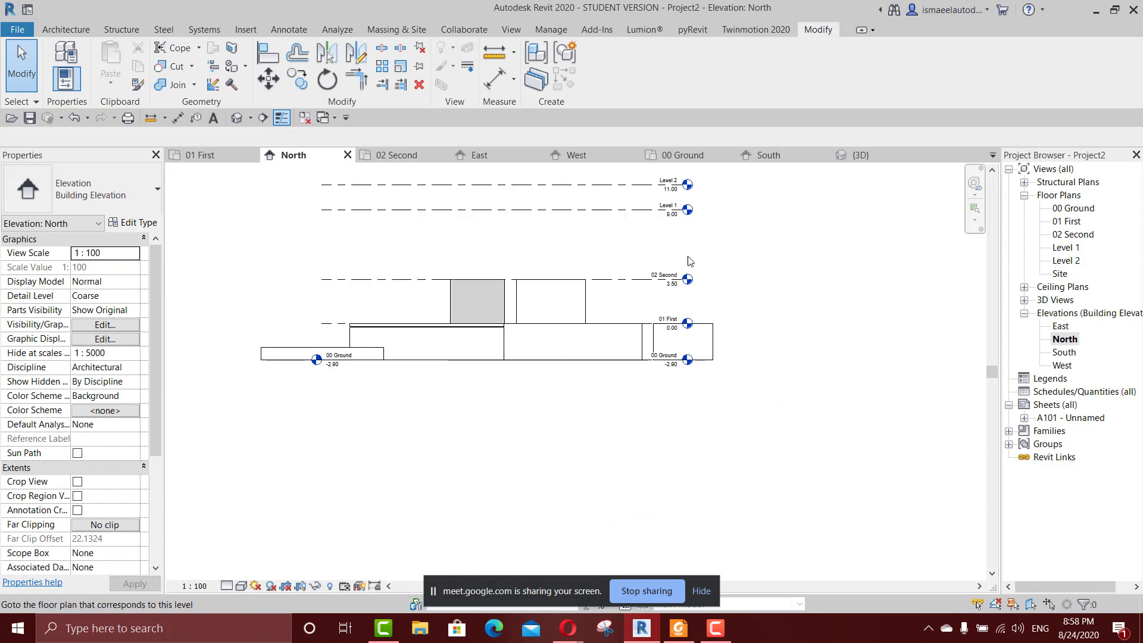
middle_click_drag(639, 297, 679, 393)
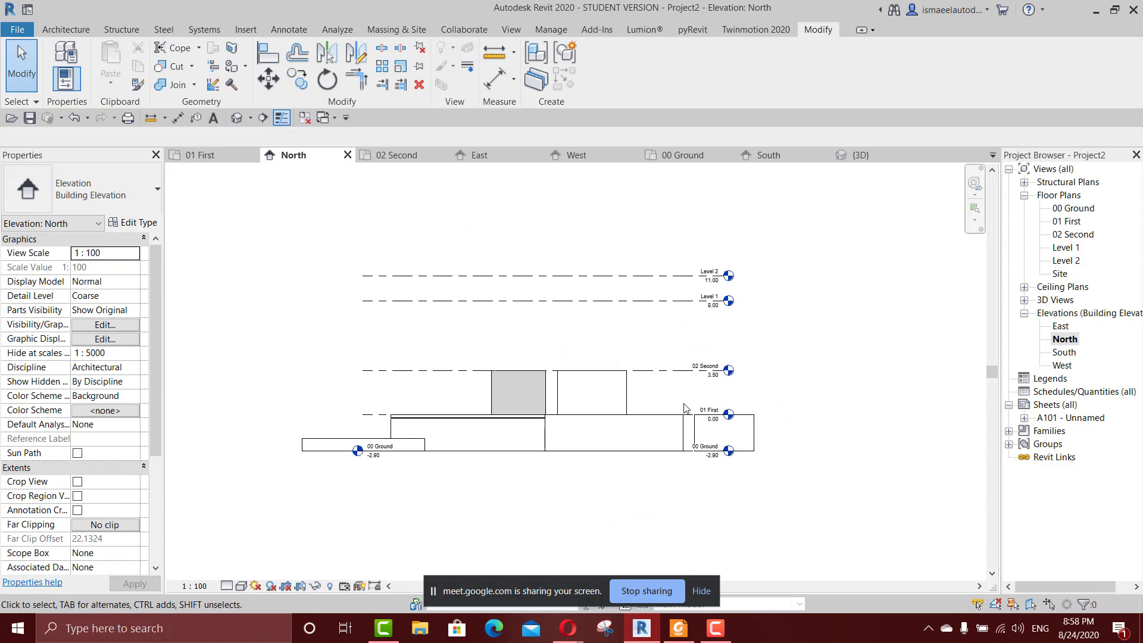
scroll(695, 409, "up", 2)
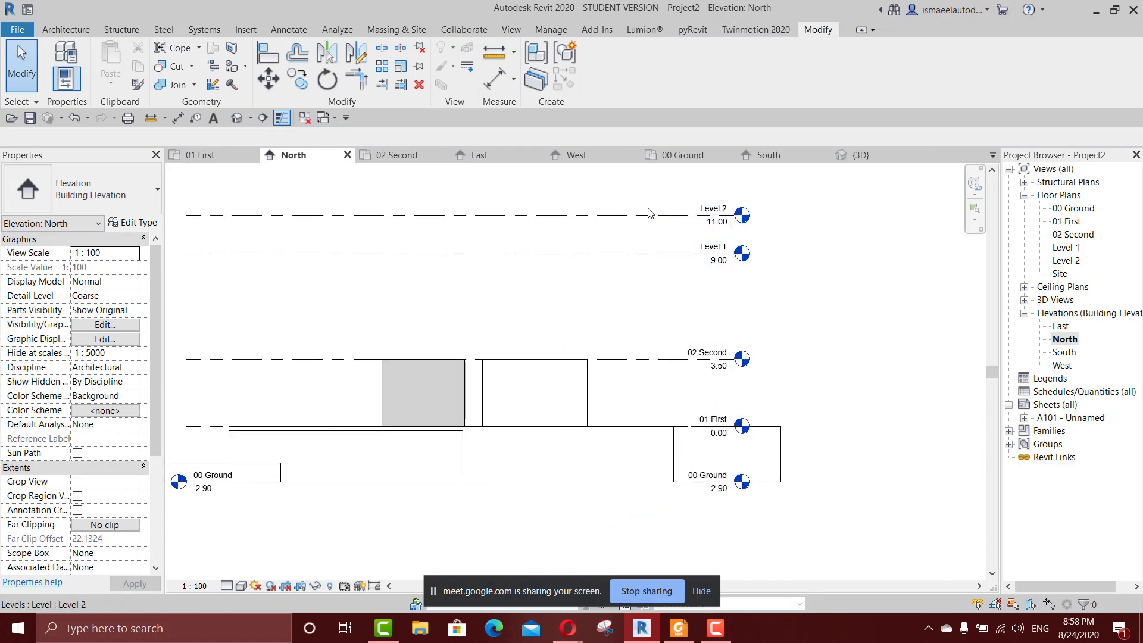
scroll(719, 277, "up", 3)
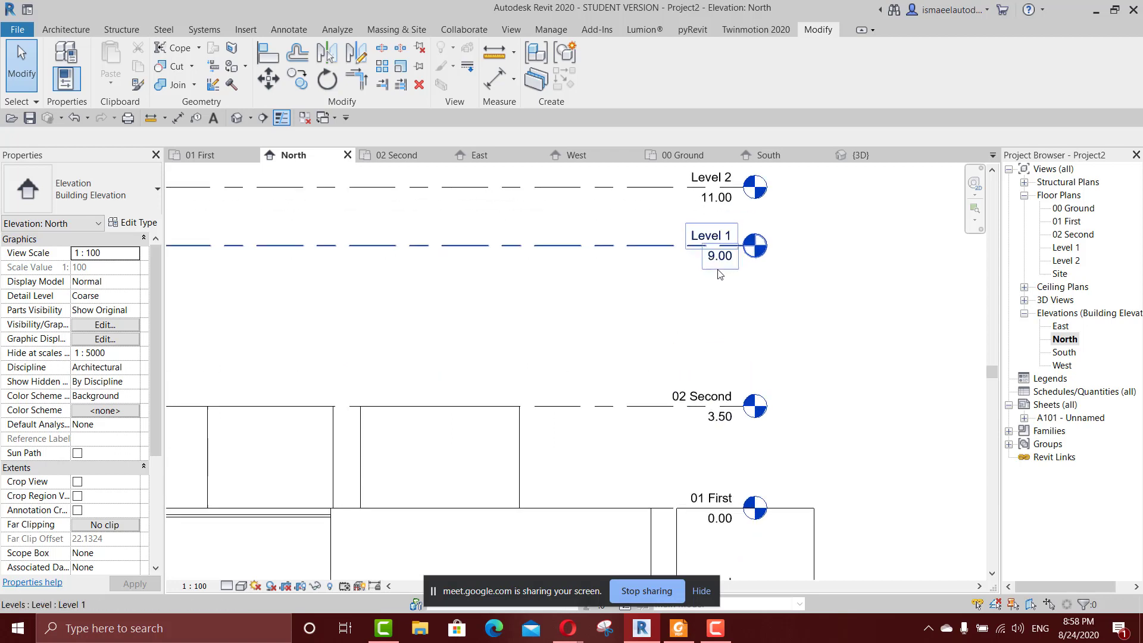
scroll(718, 277, "down", 3)
scroll(715, 268, "up", 4)
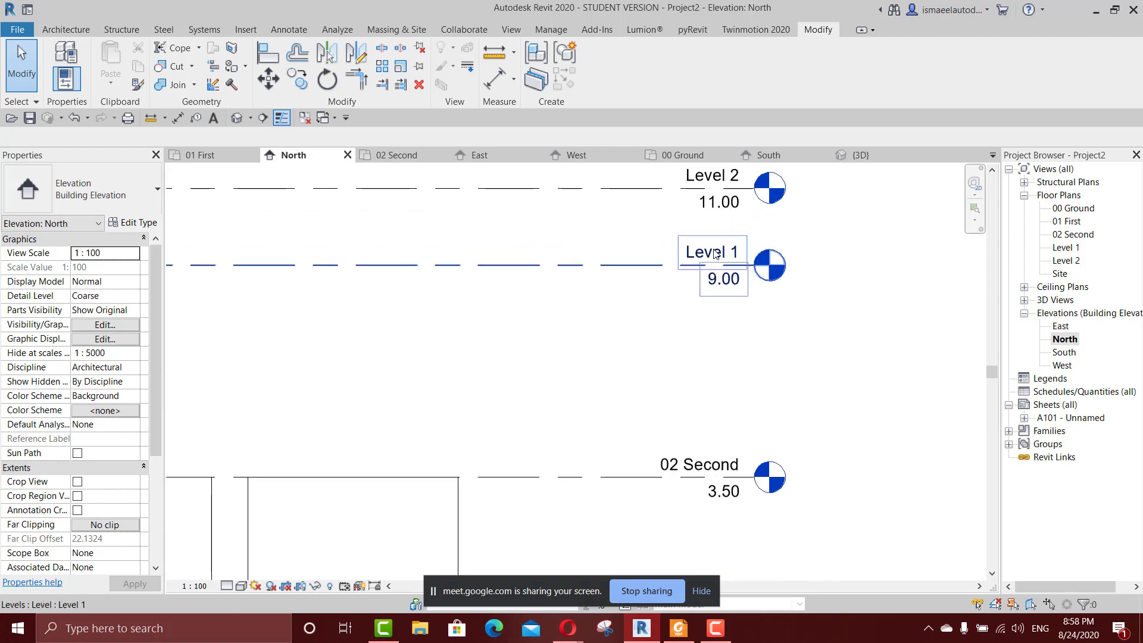
scroll(698, 369, "down", 4)
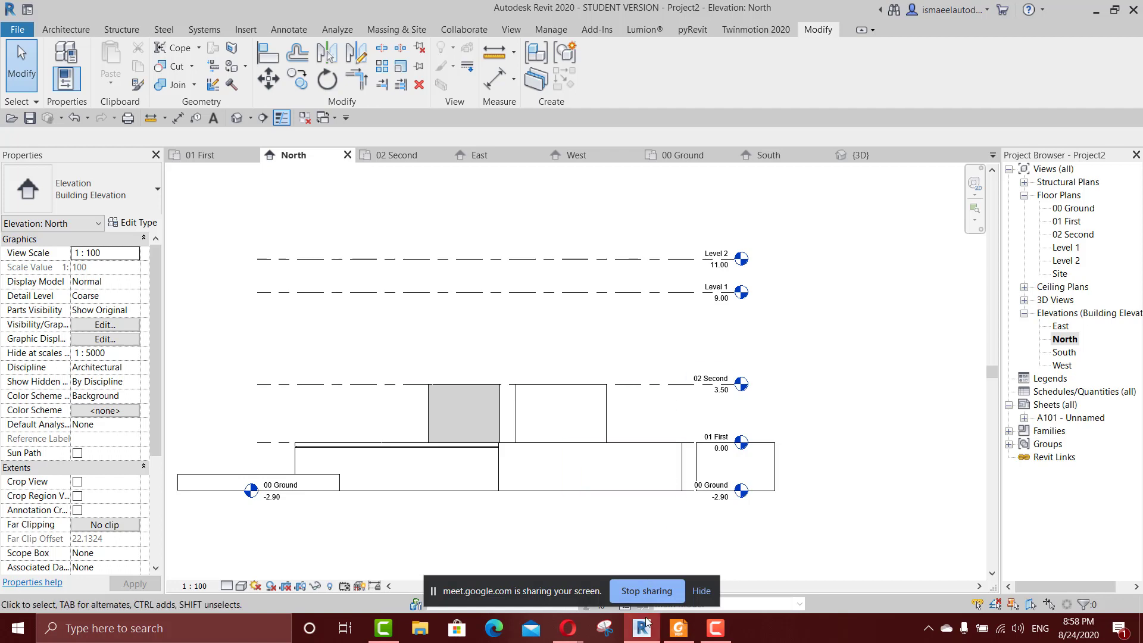
Switch to the desktop and open the project 1 Revit model from folder 1 inside the Youtube folder.
mouse_move(639, 629)
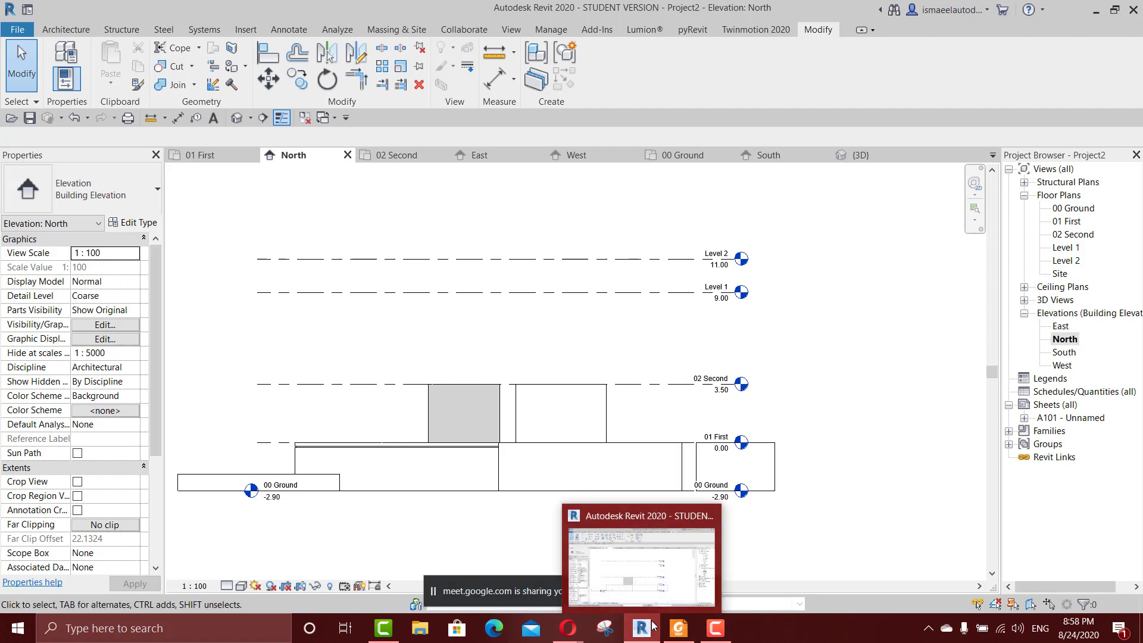
left_click(1097, 9)
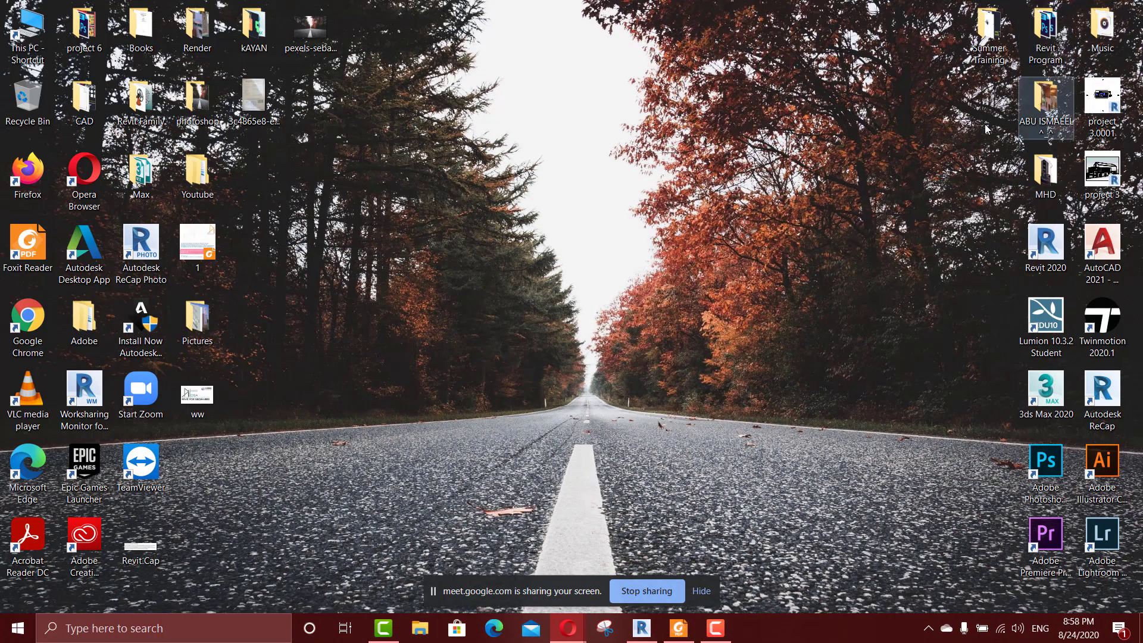
double_click(197, 174)
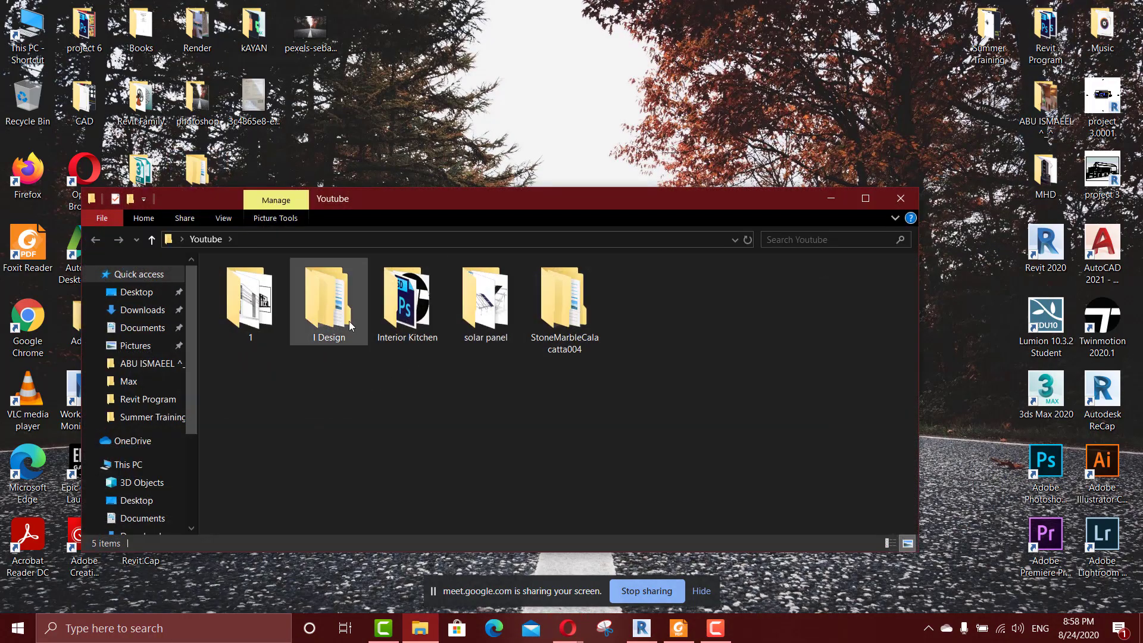
double_click(253, 297)
double_click(309, 305)
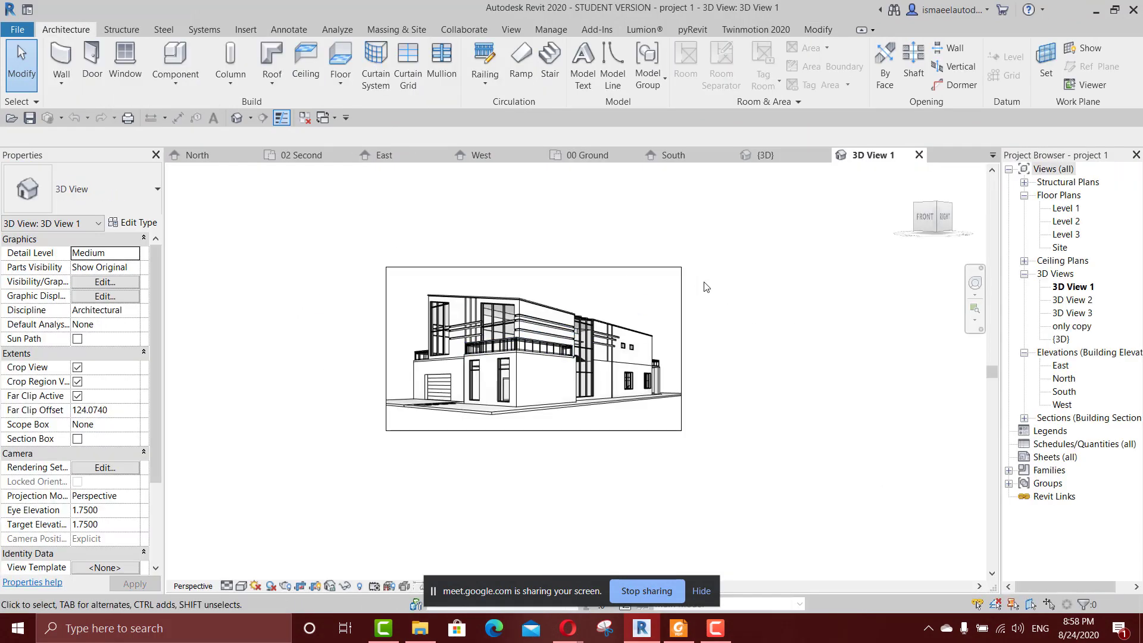
Open the house's default 3D view and its North elevation, and examine how Levels 1 to 3 relate to the floors.
key("d")
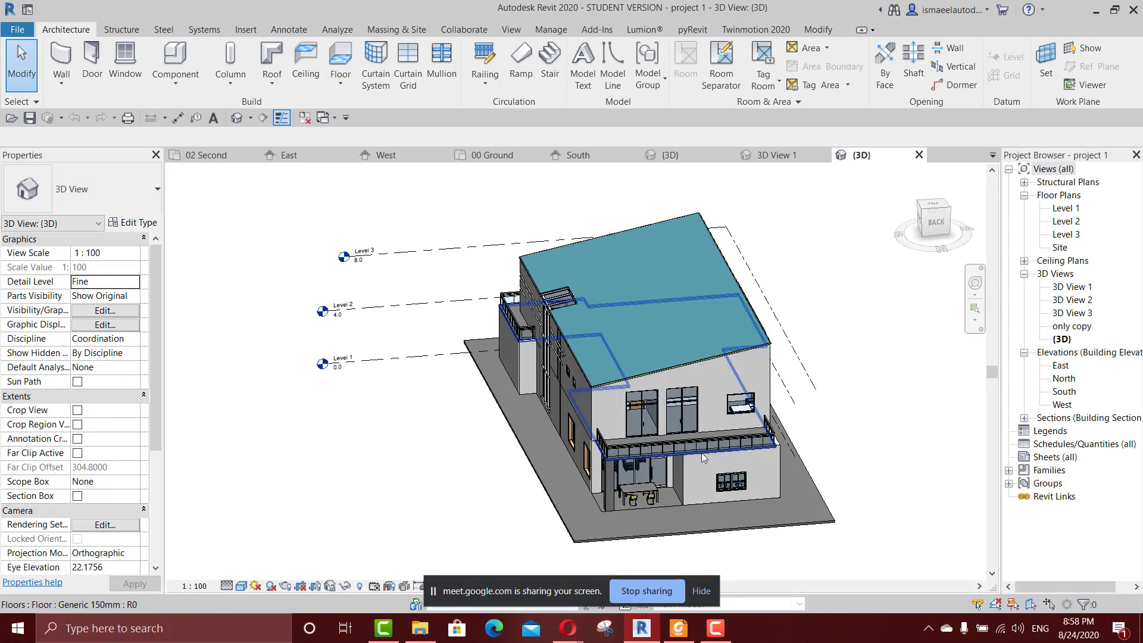
double_click(1067, 379)
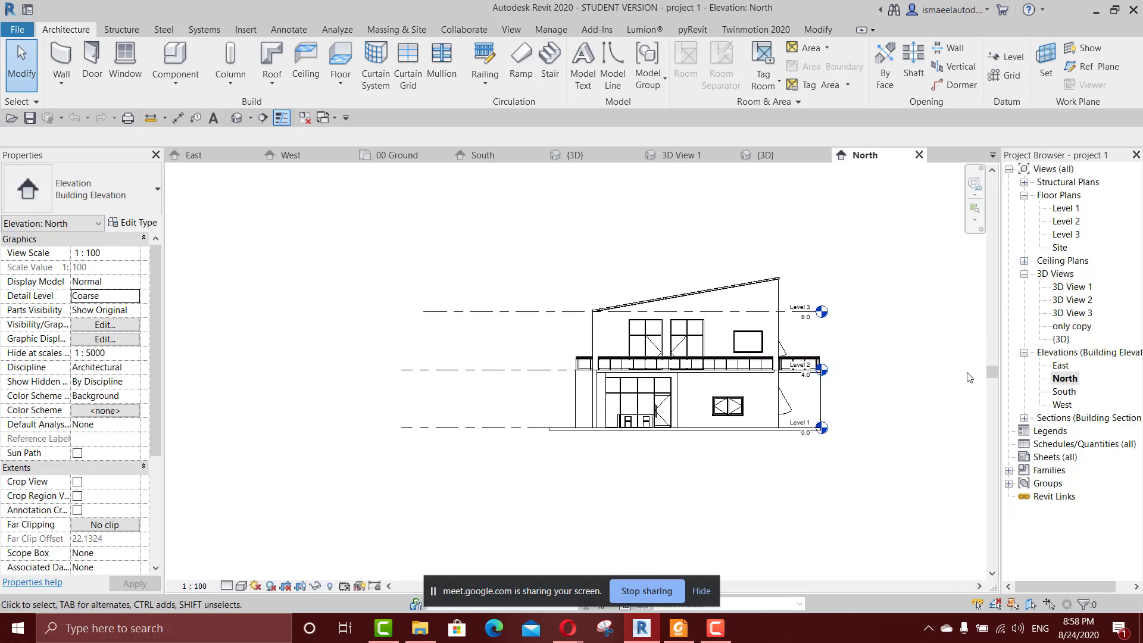
scroll(876, 387, "up", 4)
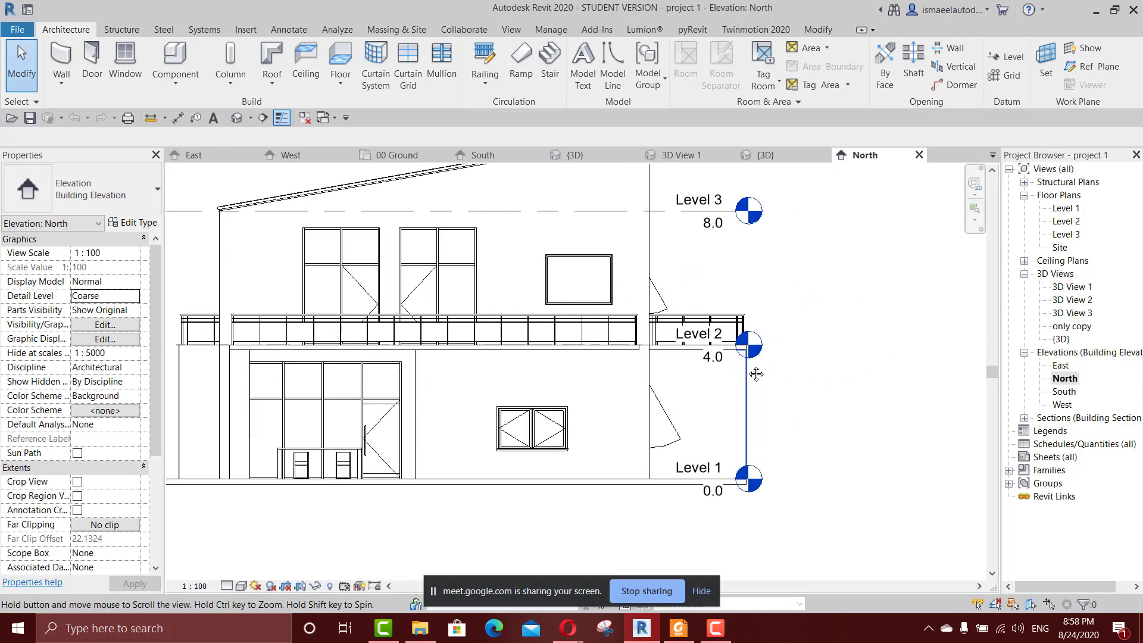
scroll(704, 397, "down", 2)
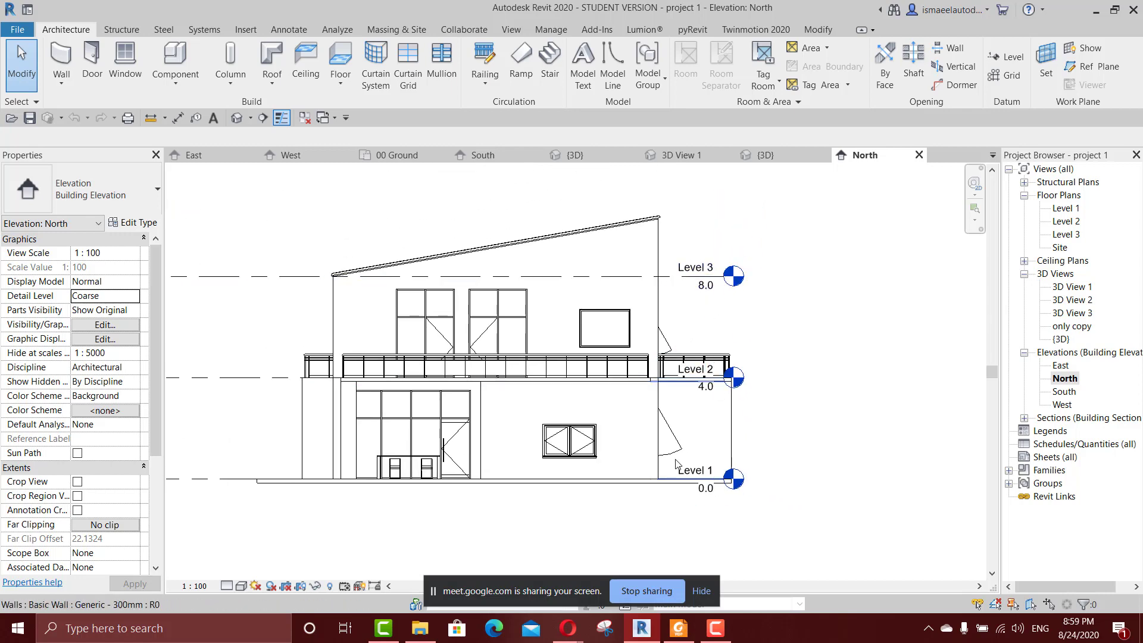
middle_click_drag(640, 406, 649, 343)
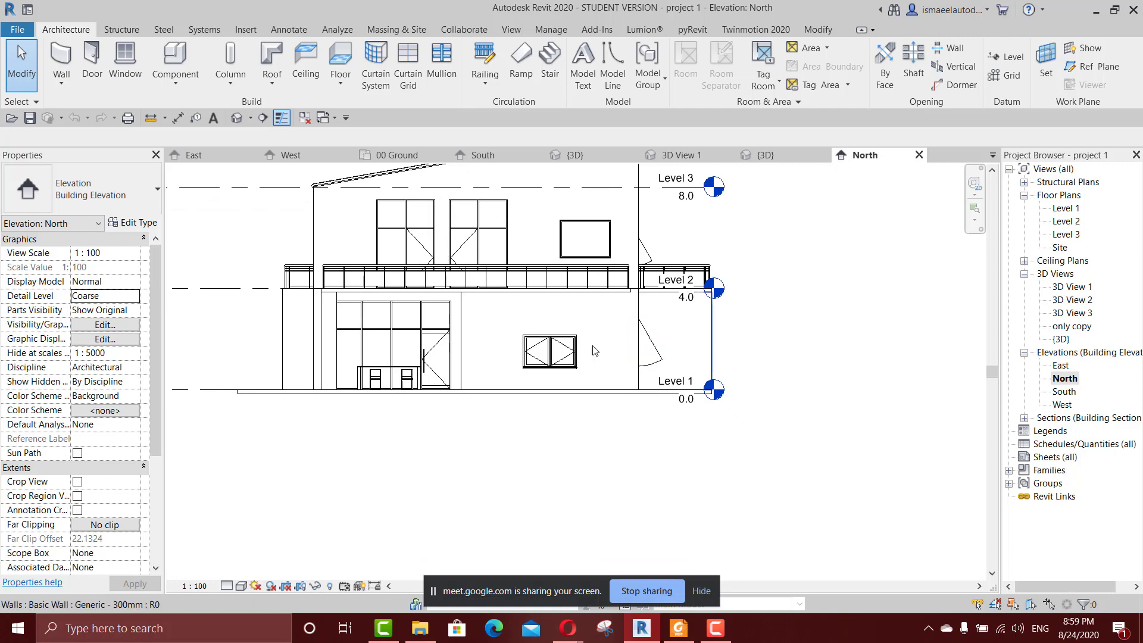
Return to the 3D view of project 1 and examine the house's ground-floor walls, terrace and base slab up close.
left_click(587, 156)
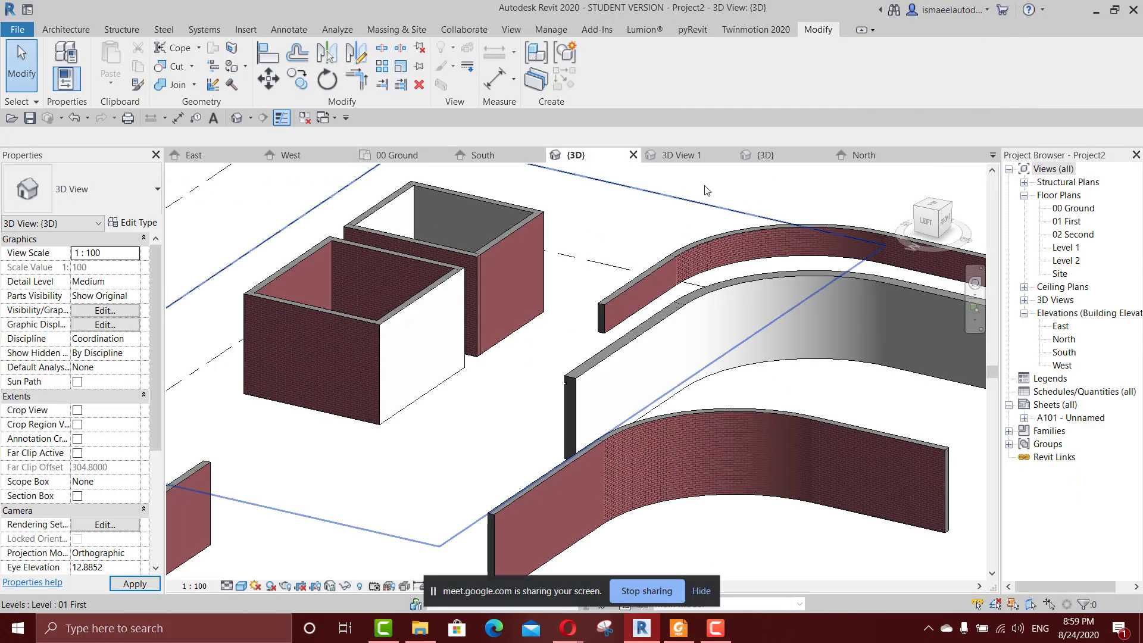
left_click(864, 156)
left_click(765, 155)
scroll(477, 291, "down", 3)
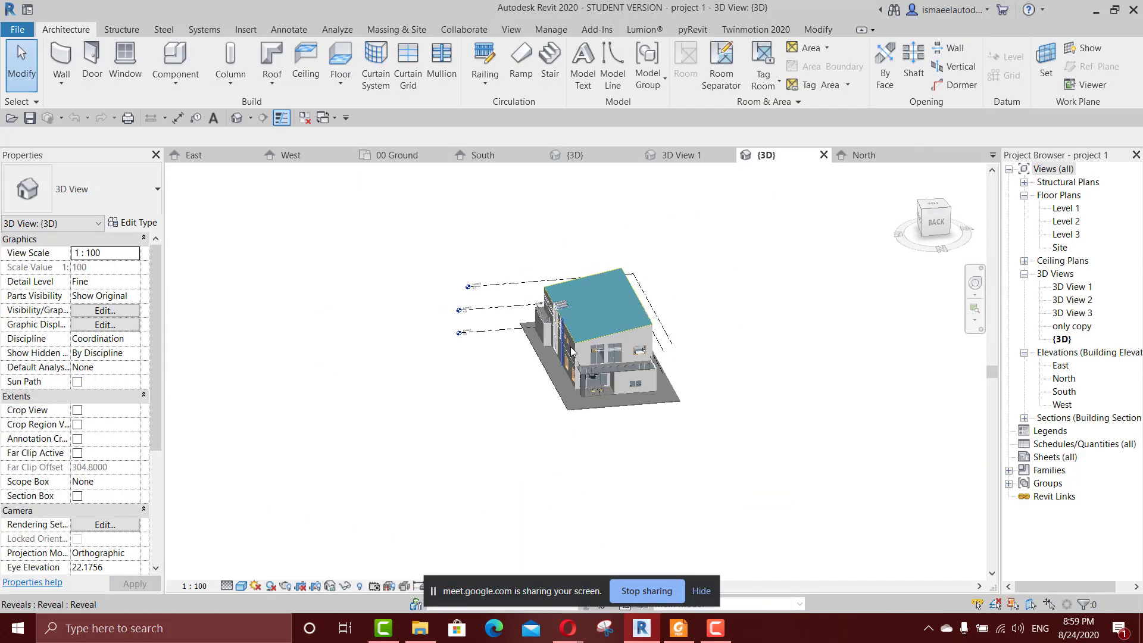
middle_click_drag(570, 349, 658, 360, "shift")
scroll(545, 363, "up", 3)
middle_click_drag(422, 327, 703, 358, "shift")
scroll(648, 421, "up", 5)
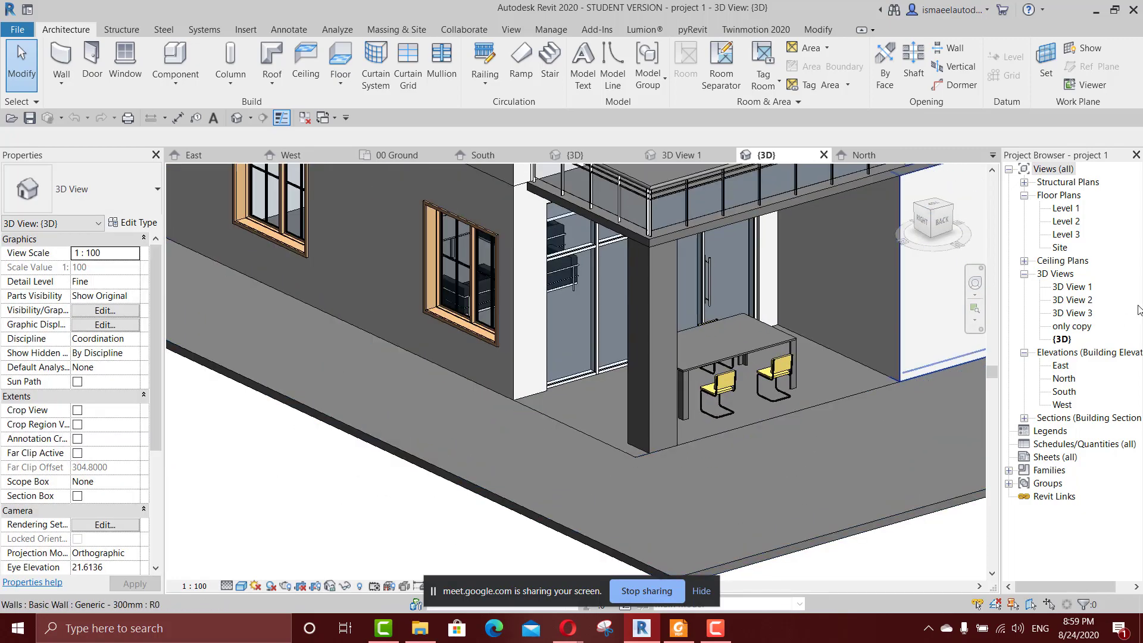
Go back to the house's North elevation and examine the ground line at Level 1.
double_click(1065, 379)
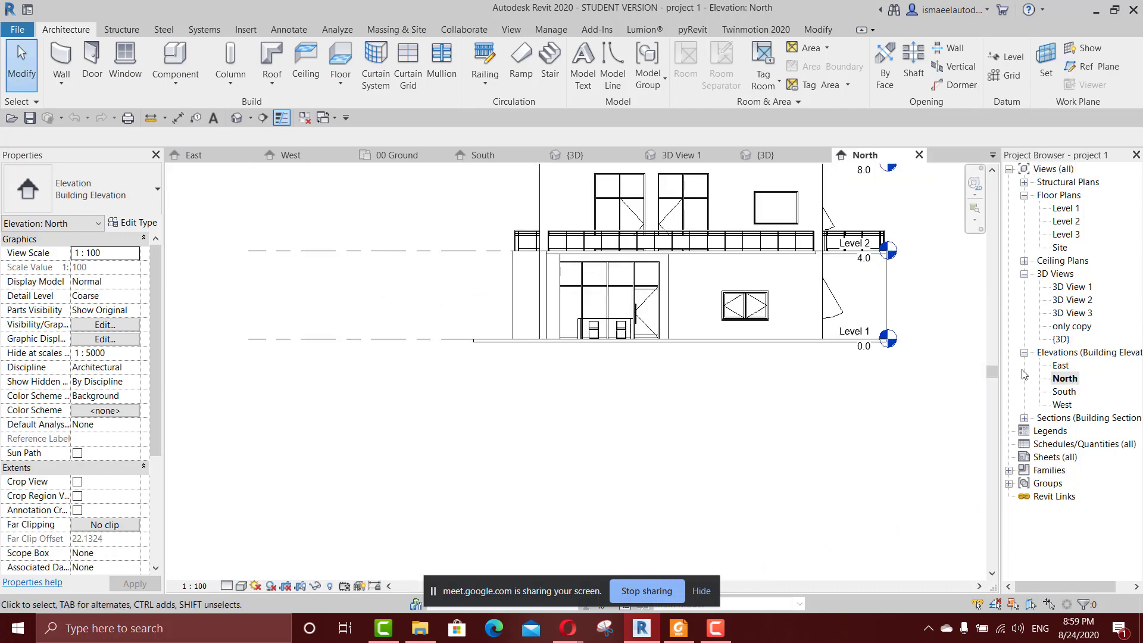
scroll(628, 376, "up", 1)
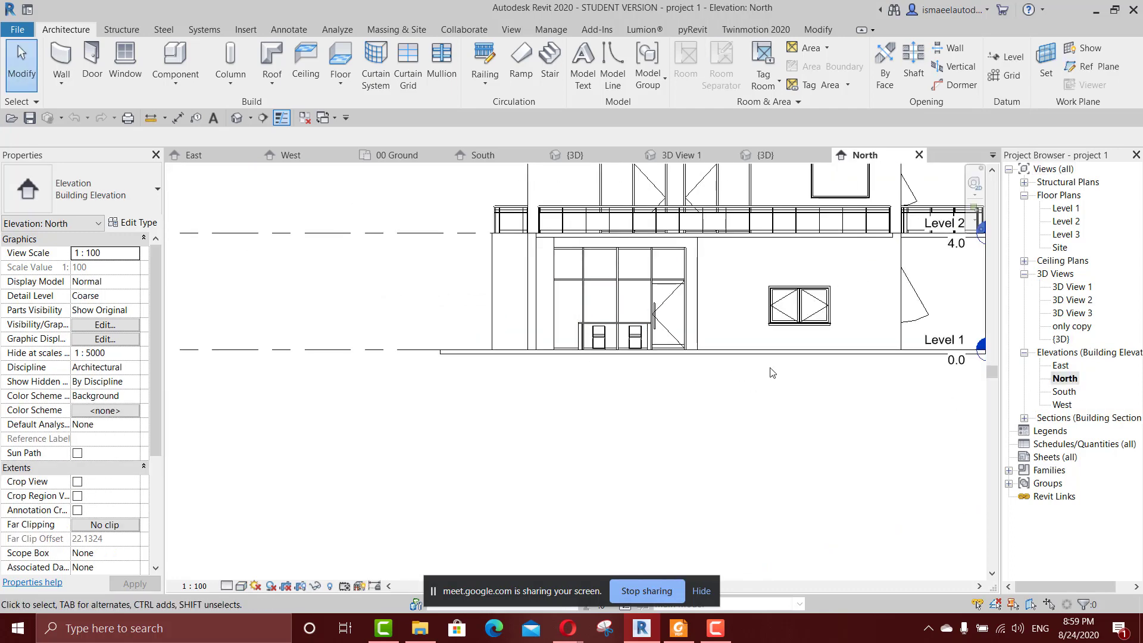
middle_click_drag(691, 369, 596, 346)
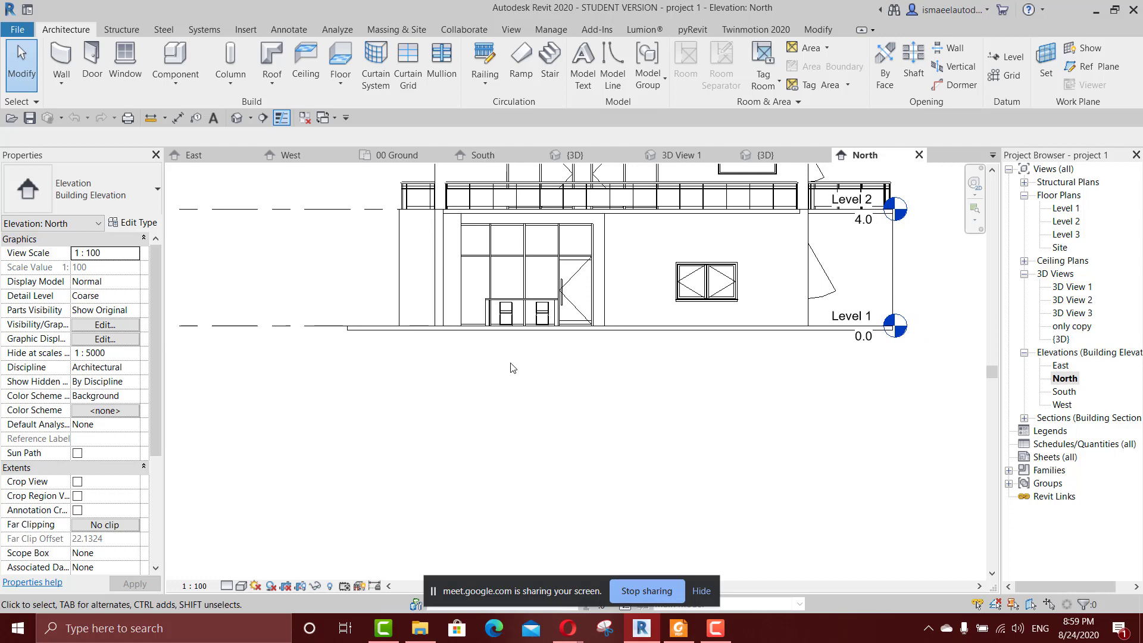
key("l")
key("l")
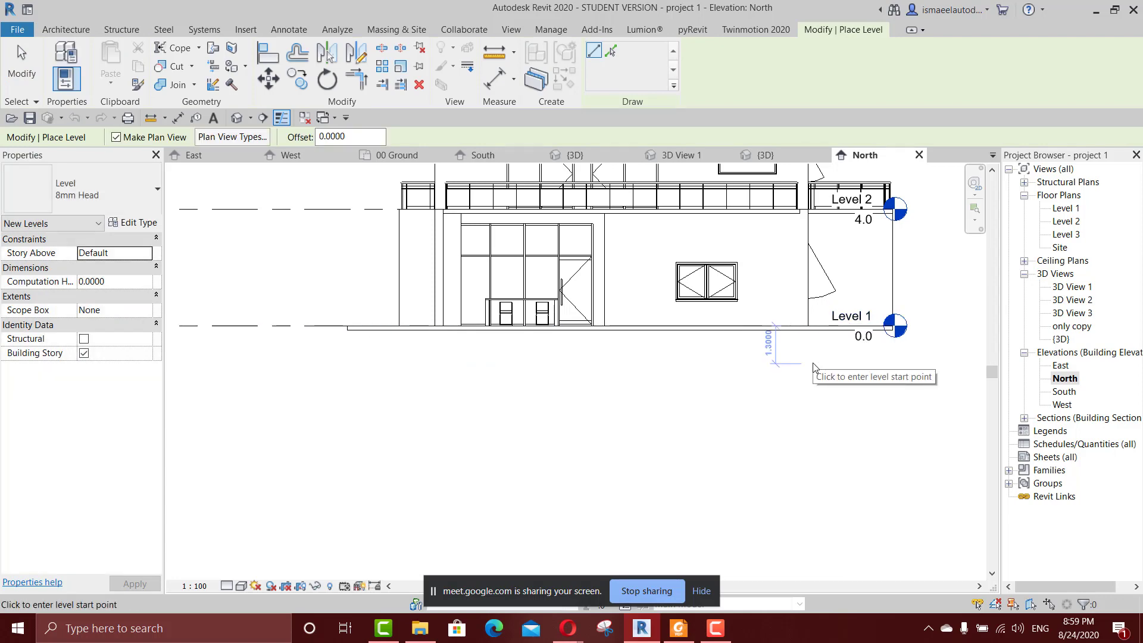
key("Escape")
key("Escape")
scroll(715, 355, "down", 2)
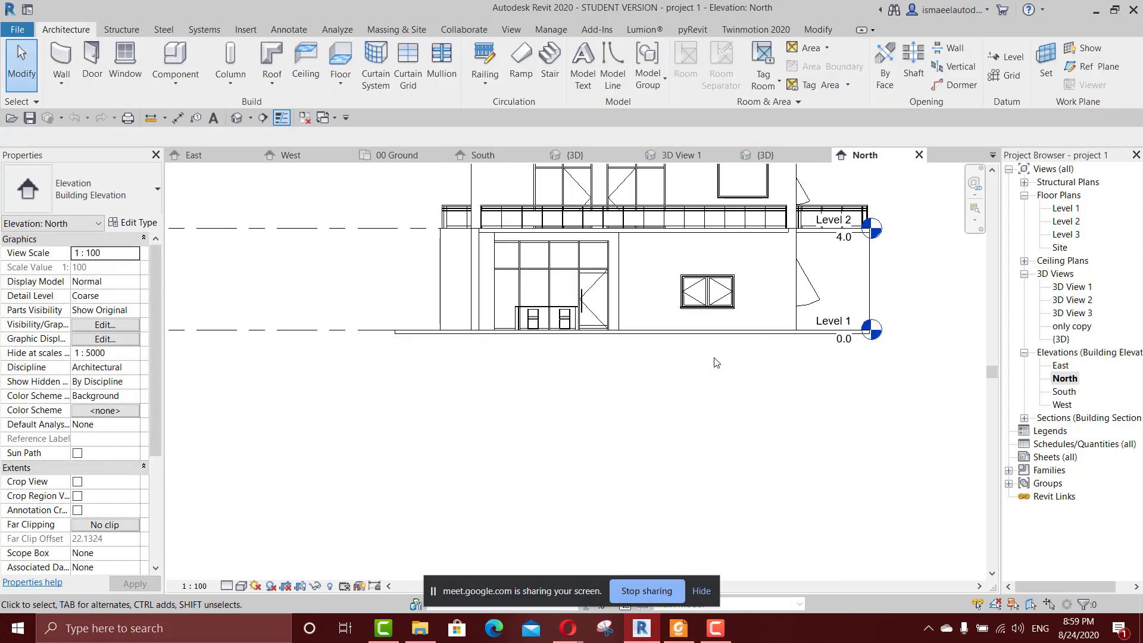
Return from the North elevation to the 3D view and examine the upper-floor walls and a storefront curtain wall on the balcony.
scroll(738, 218, "up", 2)
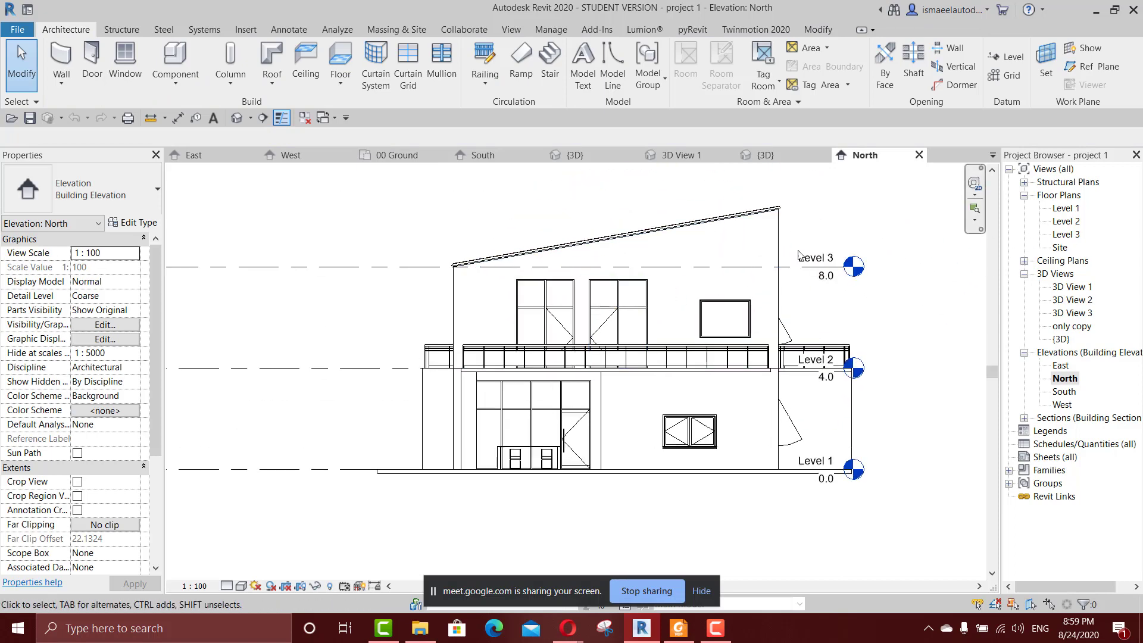
key("ctrl+Tab")
scroll(675, 303, "down", 2)
middle_click_drag(674, 313, 607, 488)
scroll(619, 393, "down", 2)
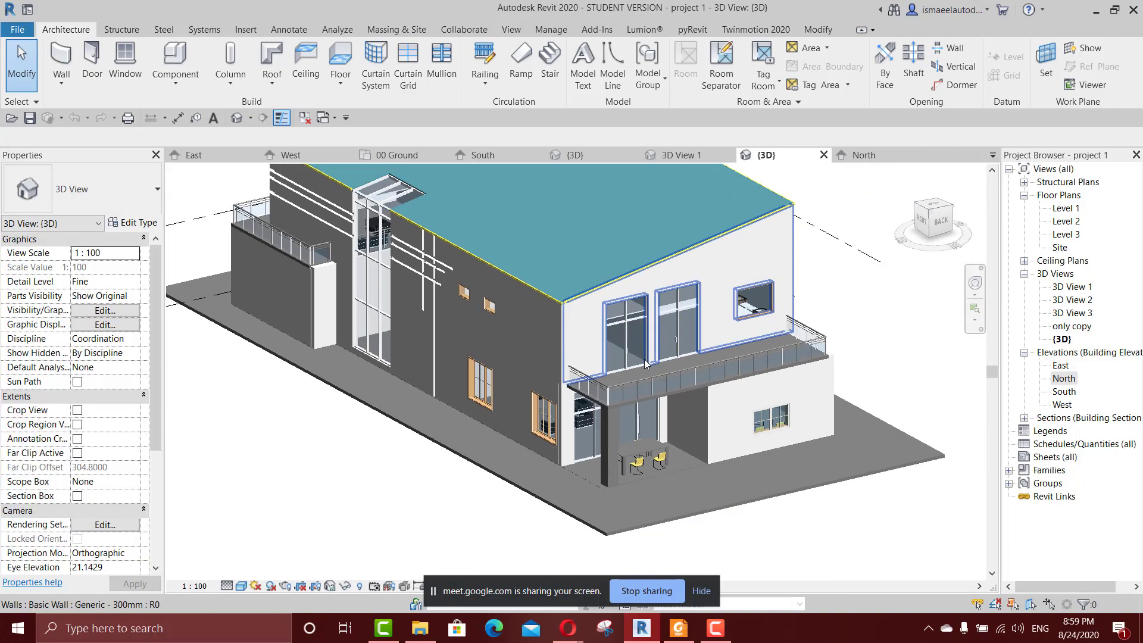
left_click(508, 330)
middle_click_drag(512, 331, 447, 327, "shift")
scroll(446, 330, "up", 2)
left_click(447, 330)
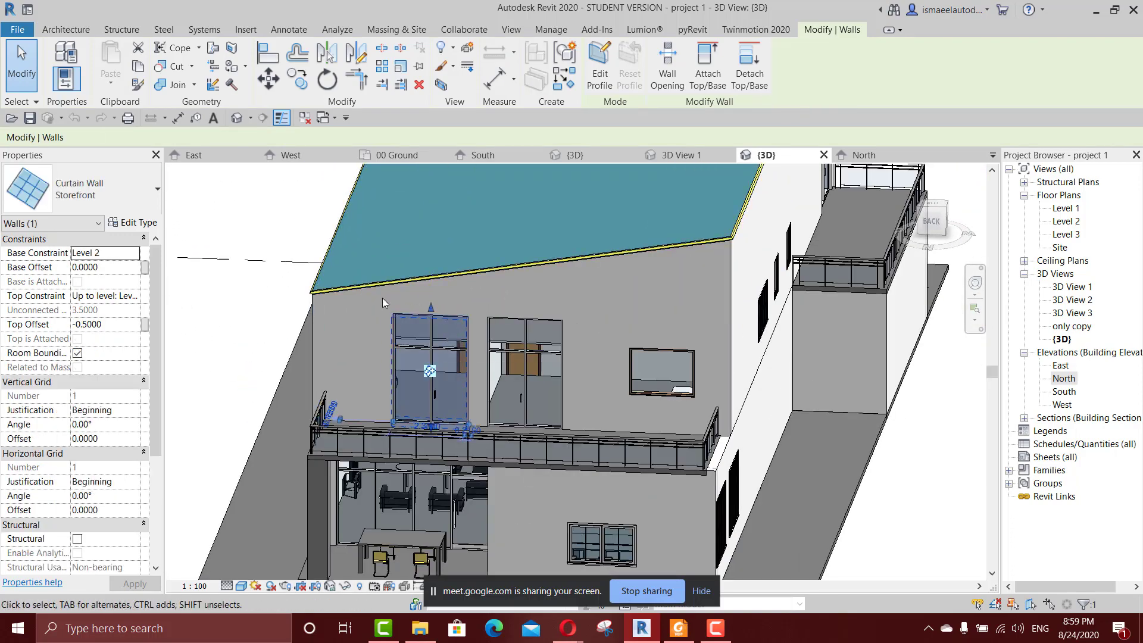
Browse the curtain and stacked wall types available for new walls, and check the tools section of the course outline 1.pdf in Foxit Reader.
key("Escape")
key("w")
key("a")
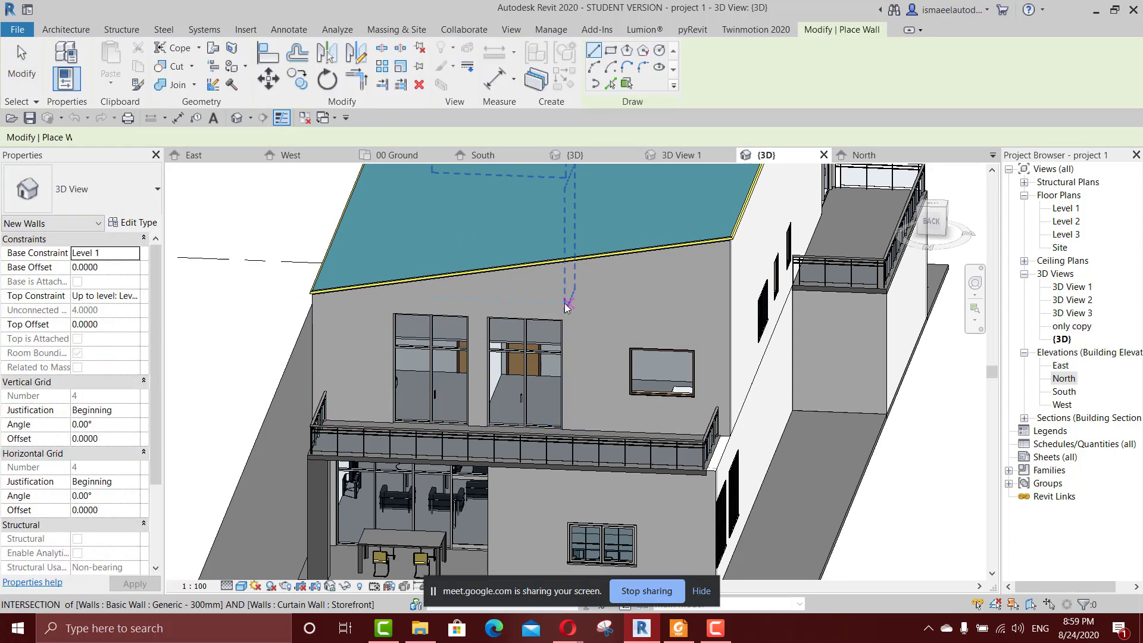
left_click(83, 189)
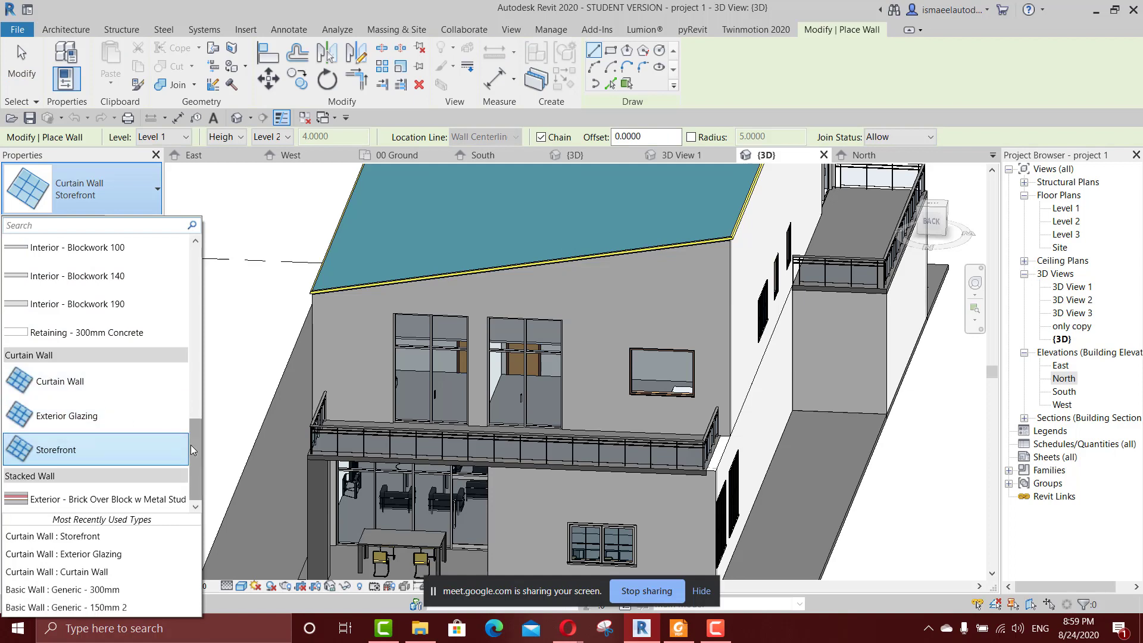
left_click_drag(192, 450, 191, 485)
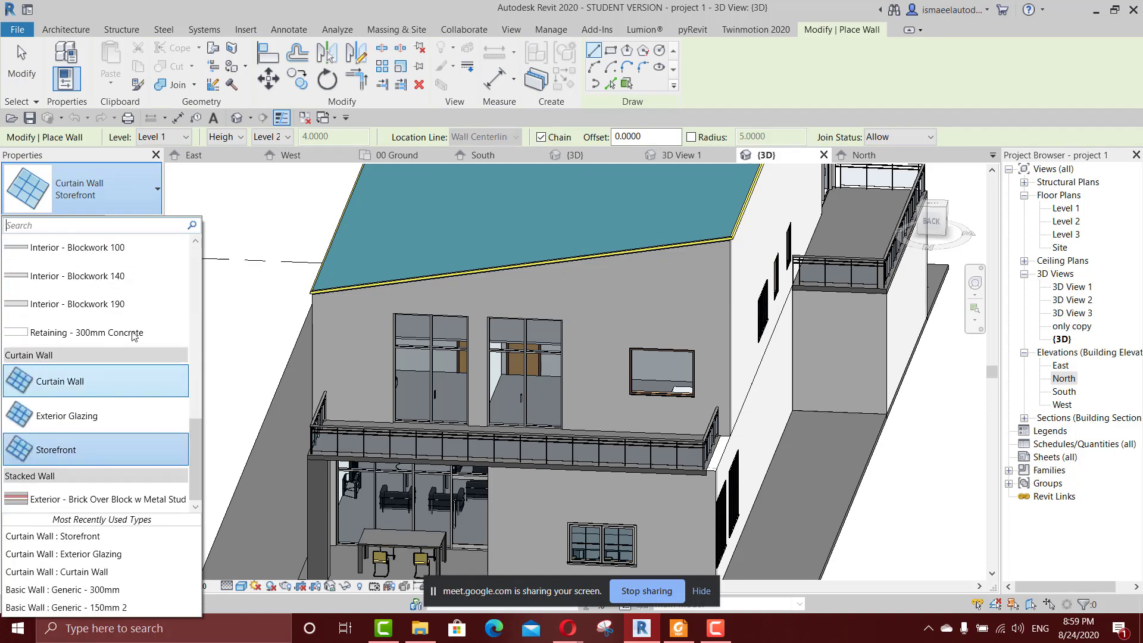
left_click(684, 629)
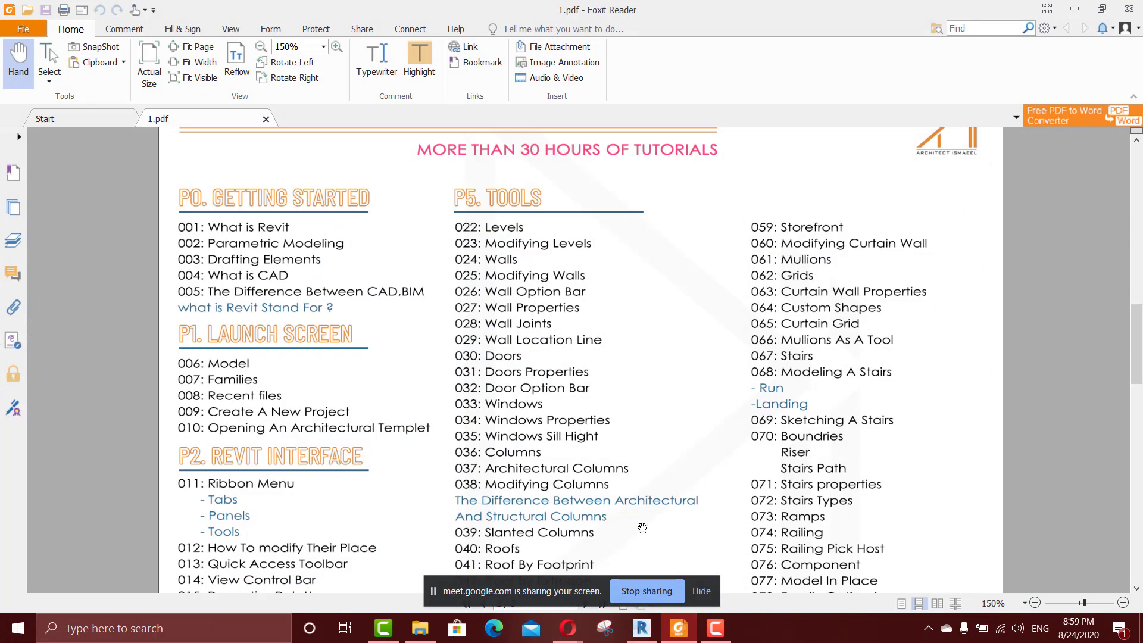
left_click(654, 633)
scroll(576, 260, "down", 4)
middle_click_drag(791, 334, 722, 347, "shift")
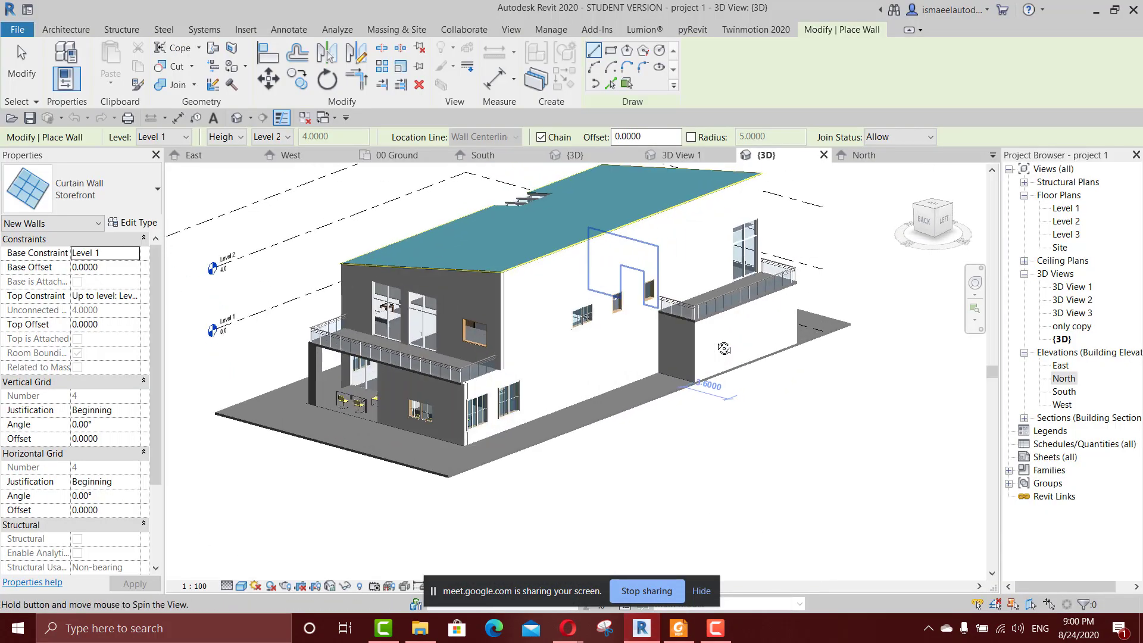
key("Escape")
Examine the house's exterior walls on both floors, including the balcony side and the roof edge, in the 3D view.
middle_click_drag(691, 307, 620, 292, "shift")
scroll(580, 311, "down", 2)
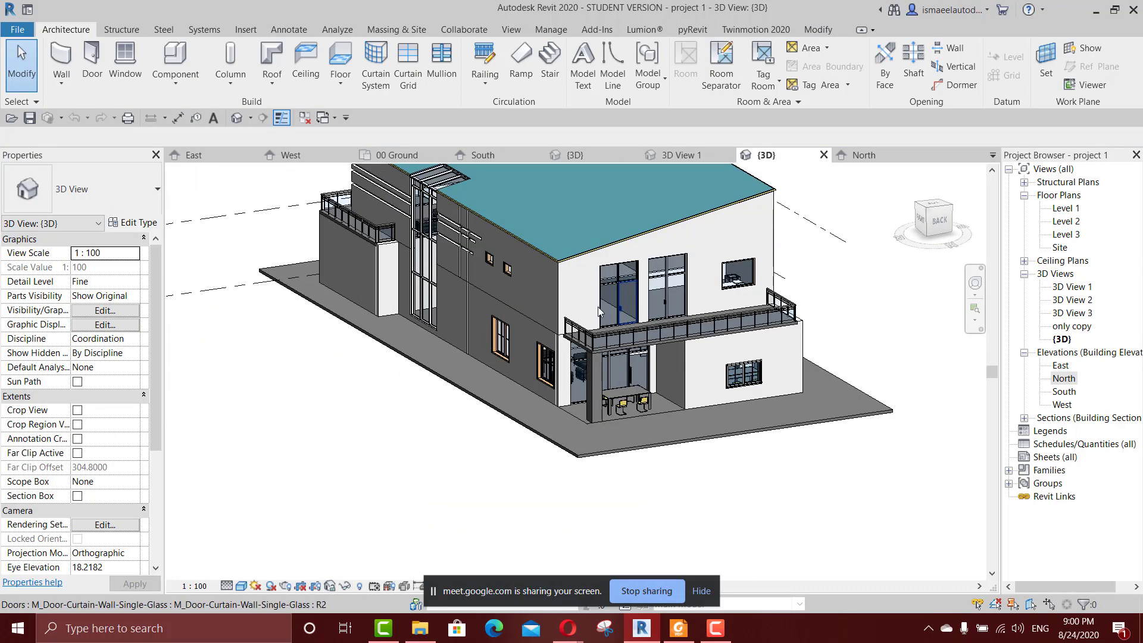
scroll(598, 314, "up", 3)
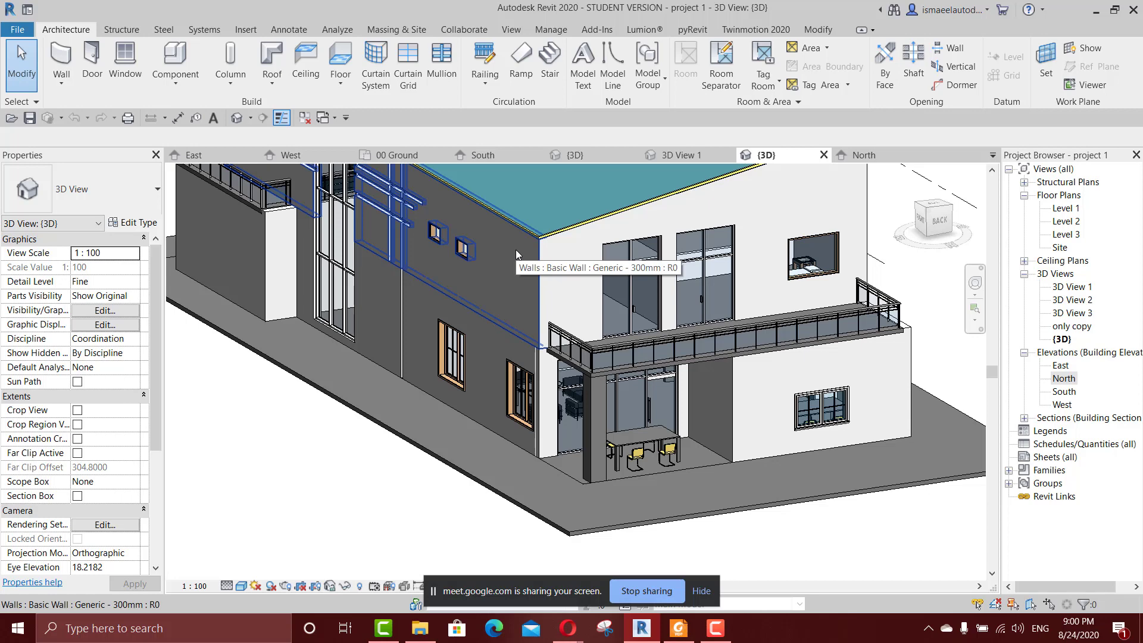
scroll(516, 249, "down", 5)
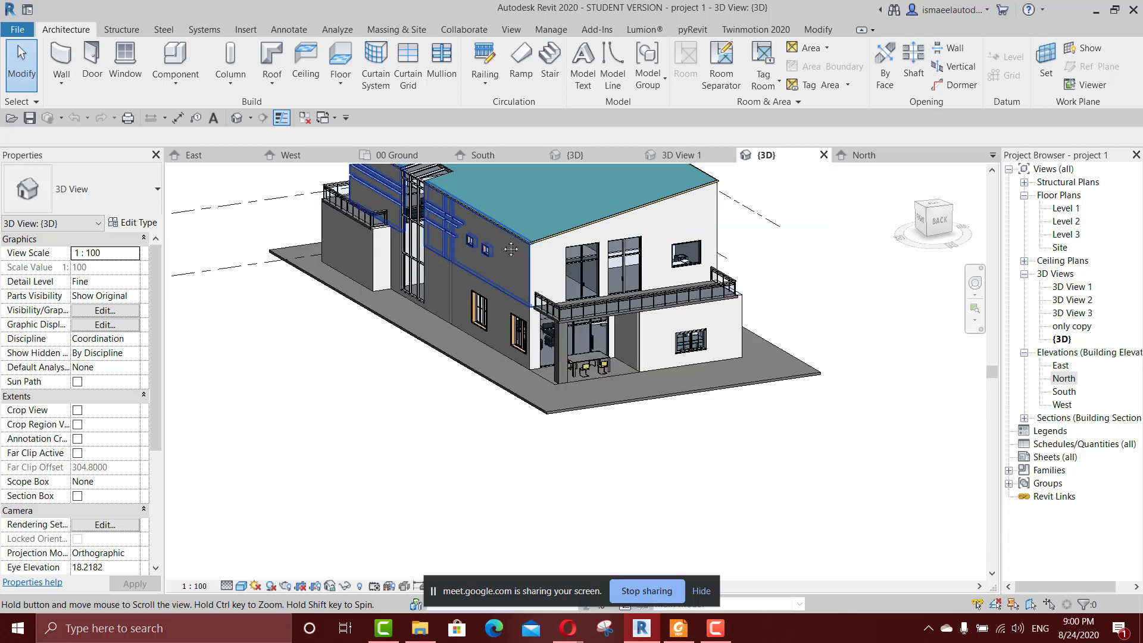
scroll(719, 252, "up", 3)
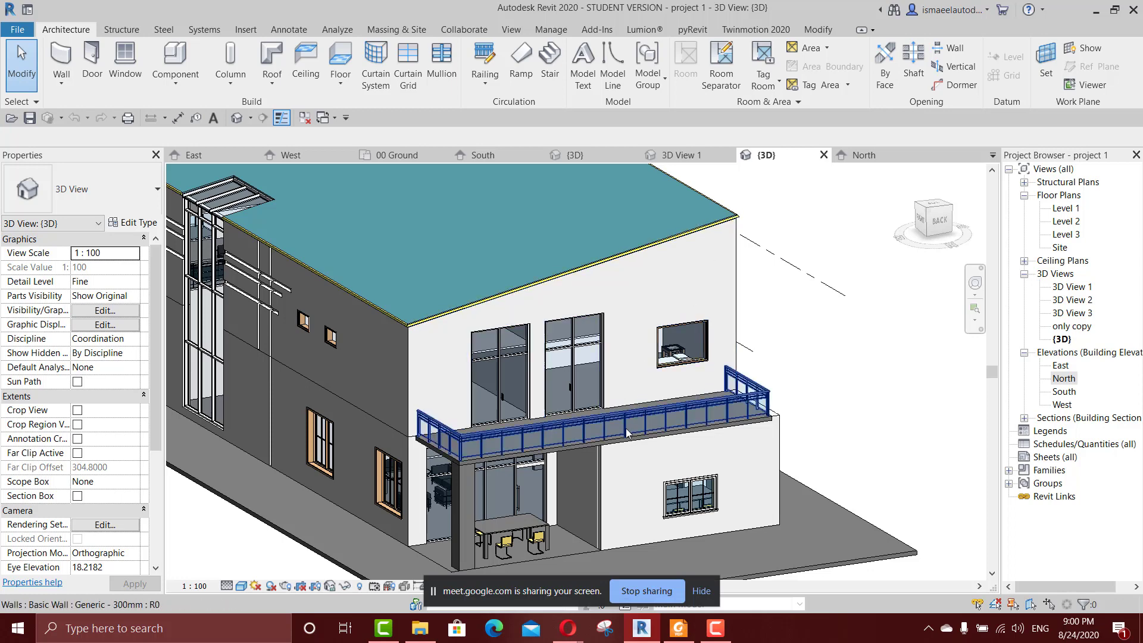
scroll(563, 351, "down", 1)
middle_click_drag(564, 351, 651, 397)
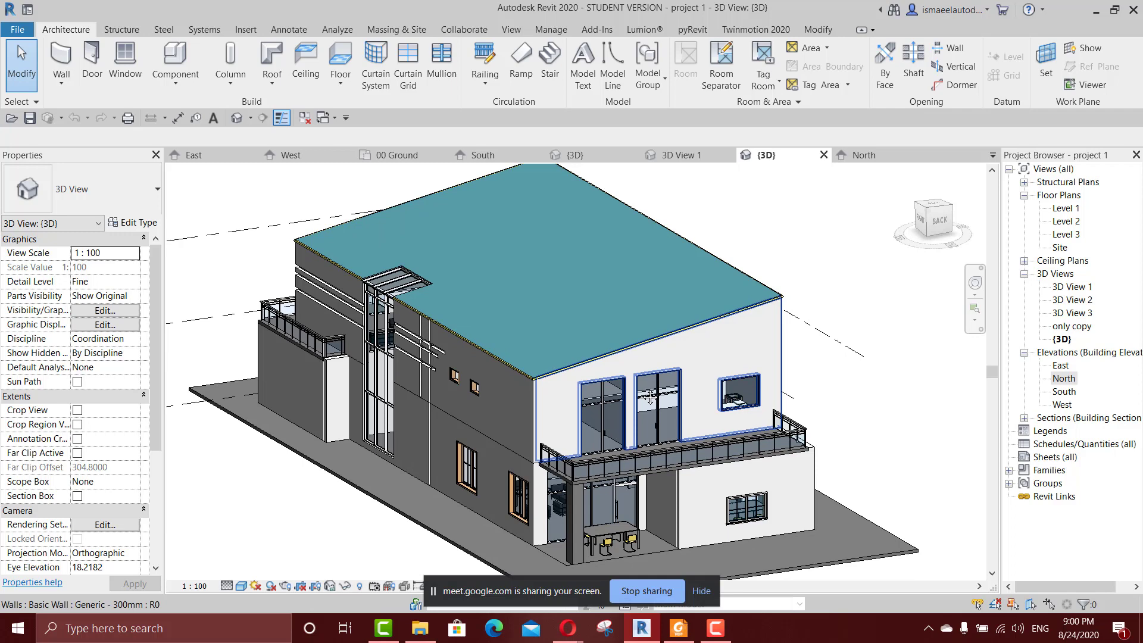
Switch to Project2's West elevation and examine how the brick walls sit between 00 Ground, 01 First and 02 Second.
left_click(299, 156)
middle_click_drag(726, 355, 487, 356)
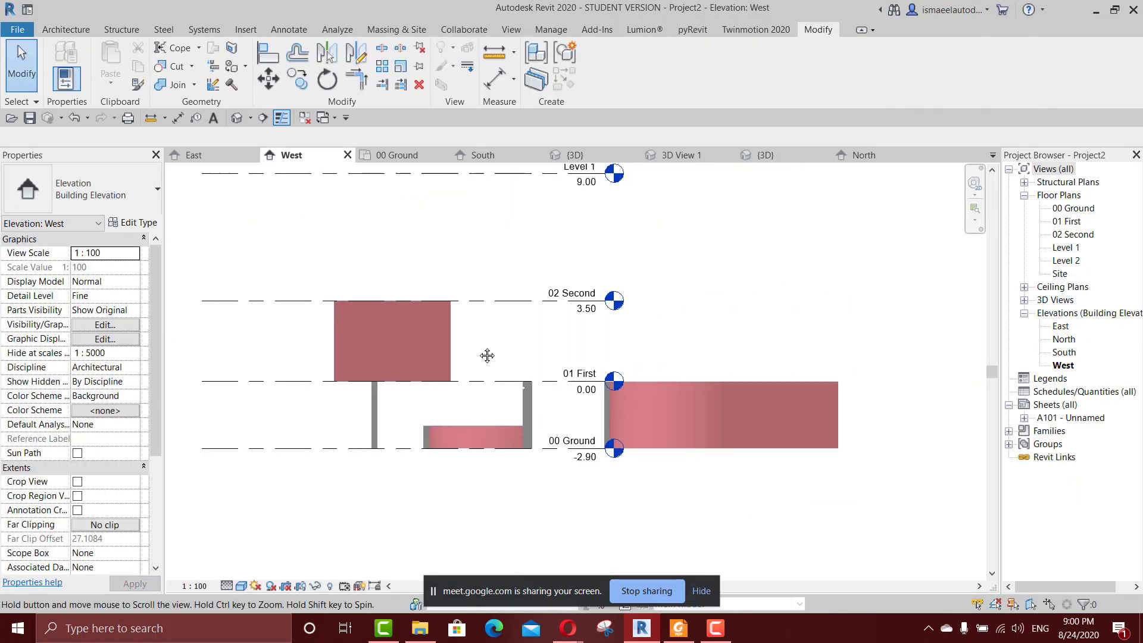
scroll(761, 411, "up", 1)
scroll(759, 412, "up", 1)
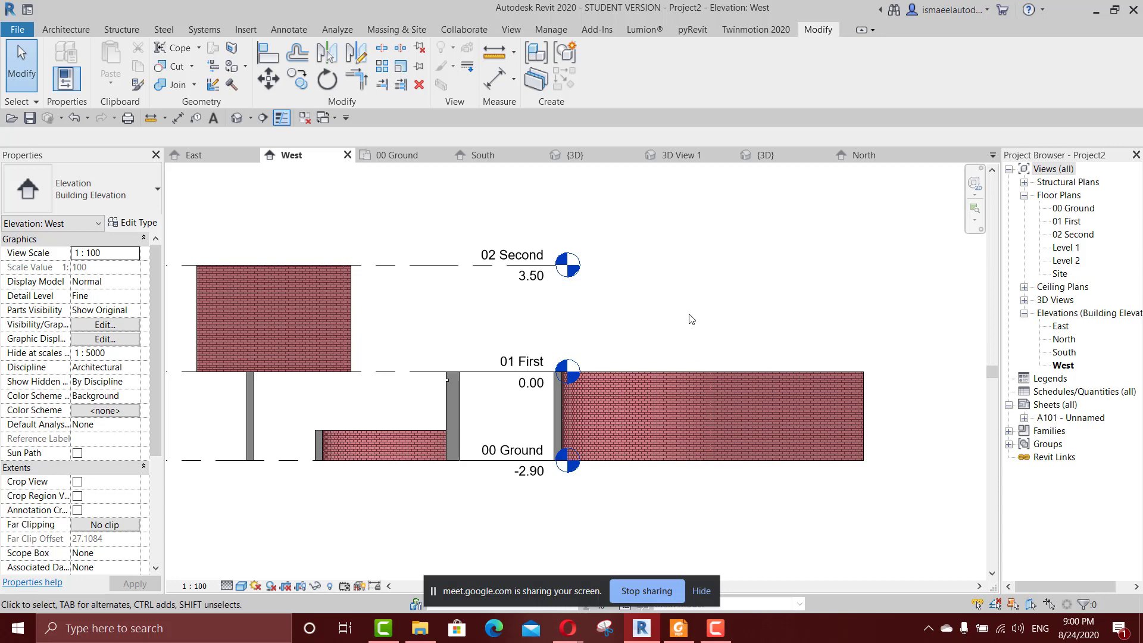
Switch to the Google Meet call in Opera, stop presenting the screen, and bring up the screen recorder.
left_click(708, 624)
left_click(708, 624)
mouse_move(568, 628)
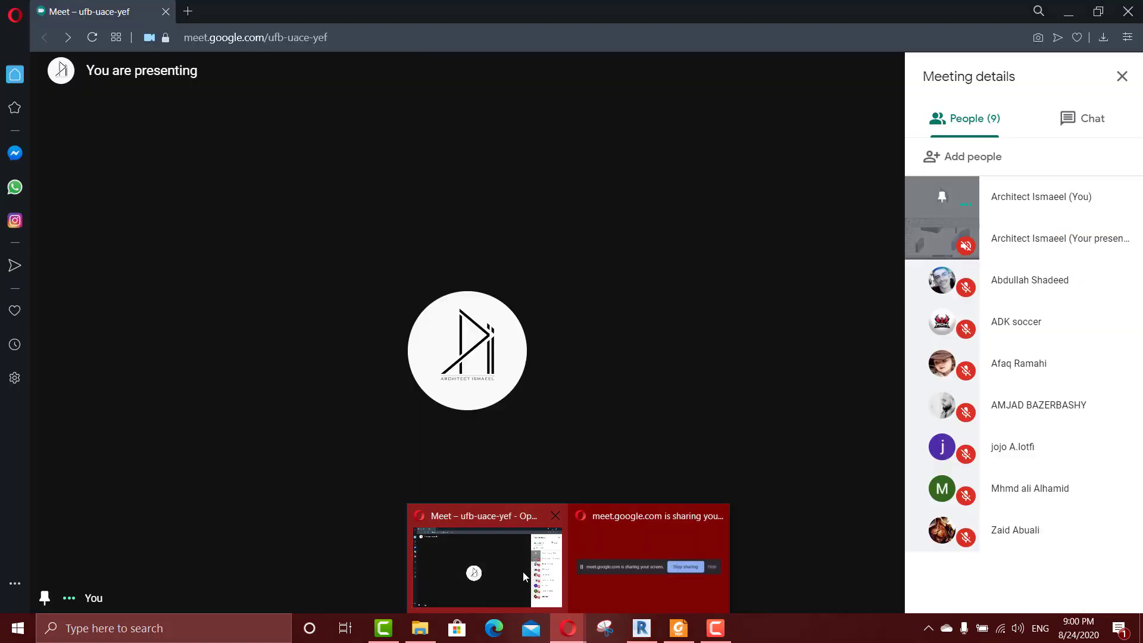
left_click(522, 570)
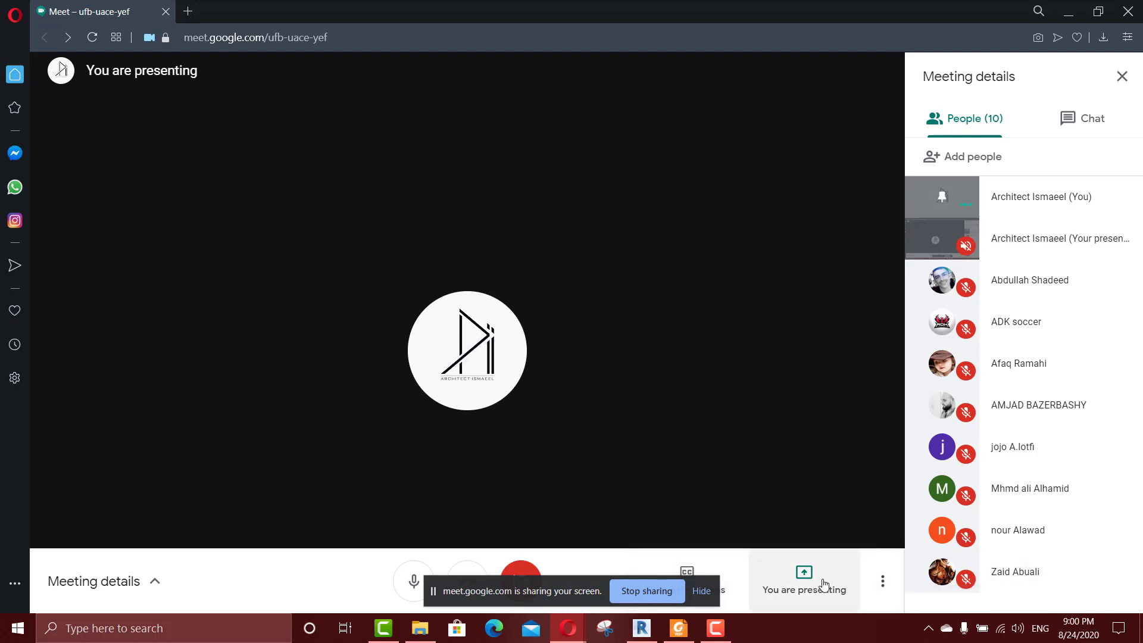
left_click(761, 585)
left_click(762, 515)
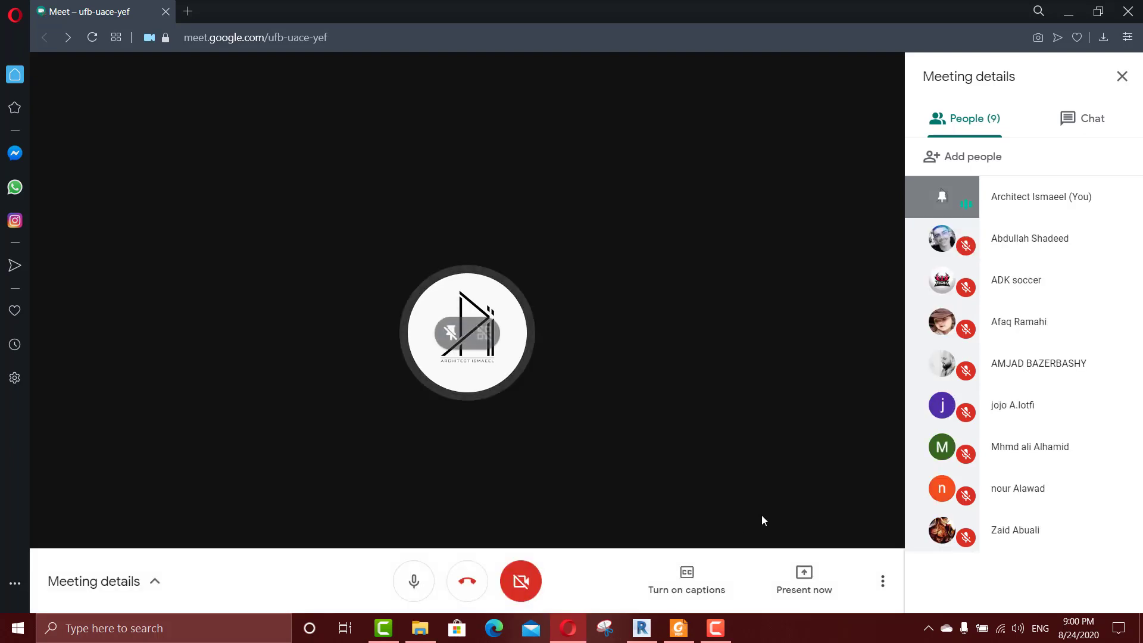
left_click(722, 627)
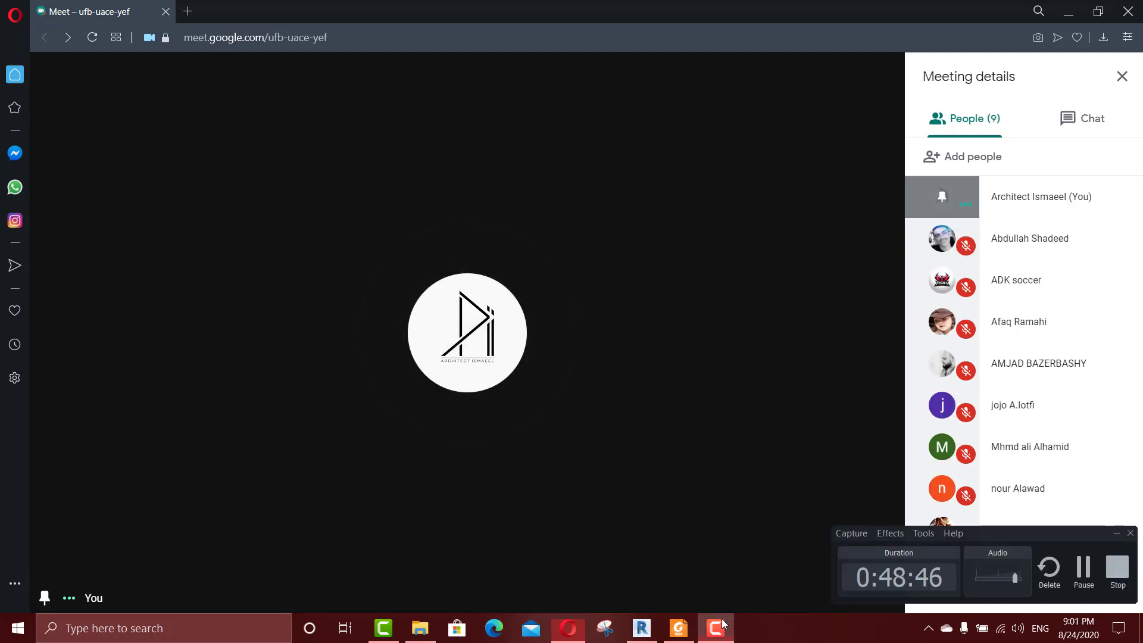